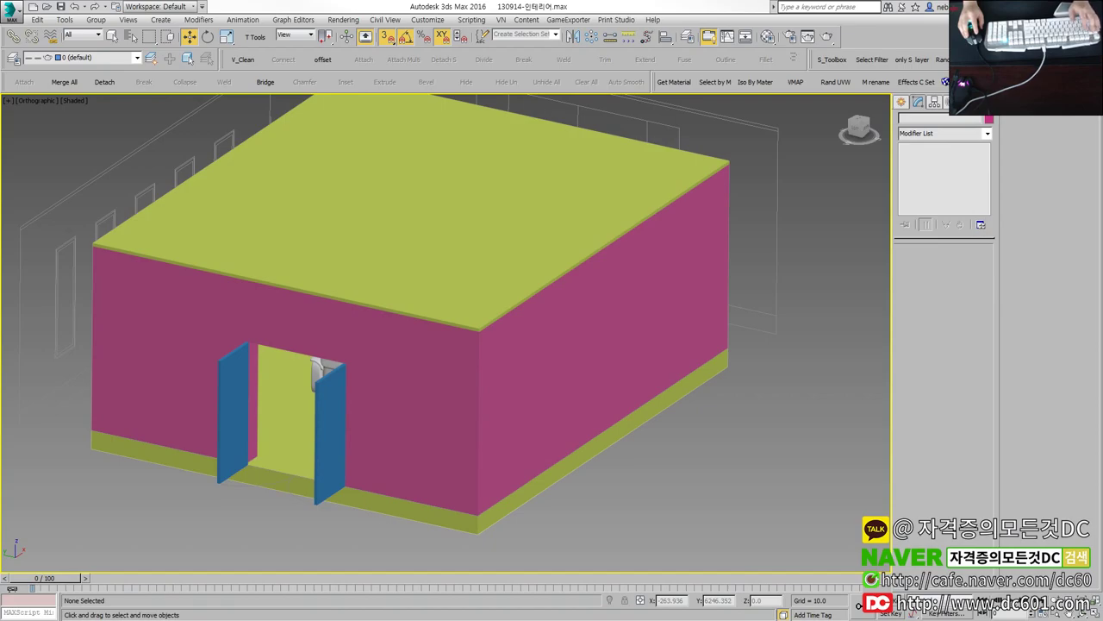
Step: Orbit the lounge model to inspect its windowed side, the doorway and the door
click(443, 320)
click(664, 473)
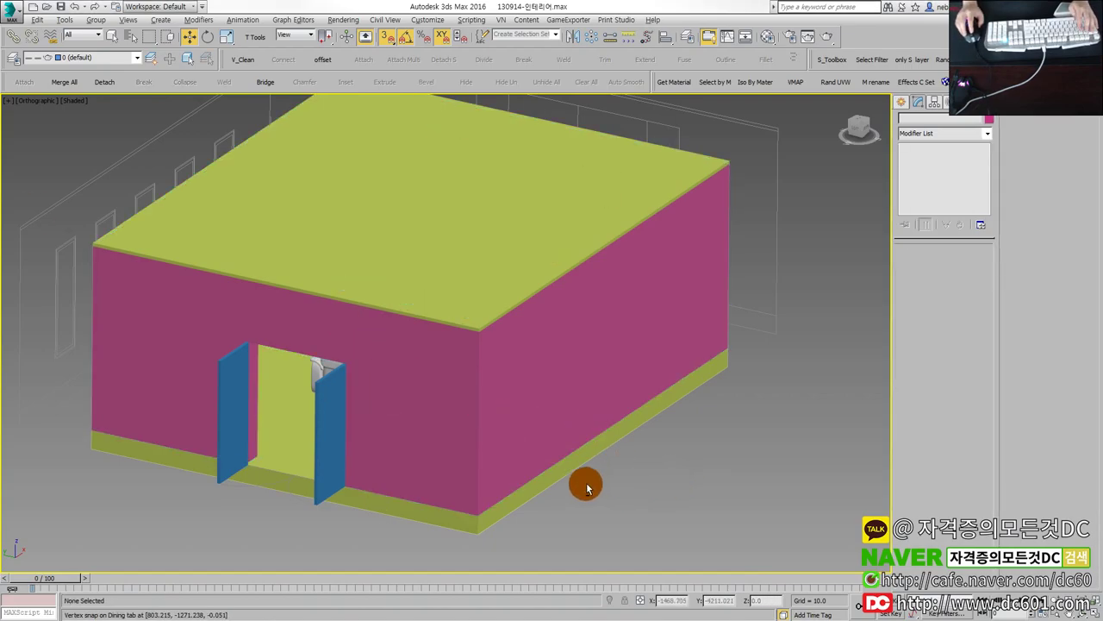
mouse_move(586, 487)
alt+middle_down()
mouse_move(628, 473)
mouse_move(751, 389)
mouse_move(775, 390)
alt+middle_up()
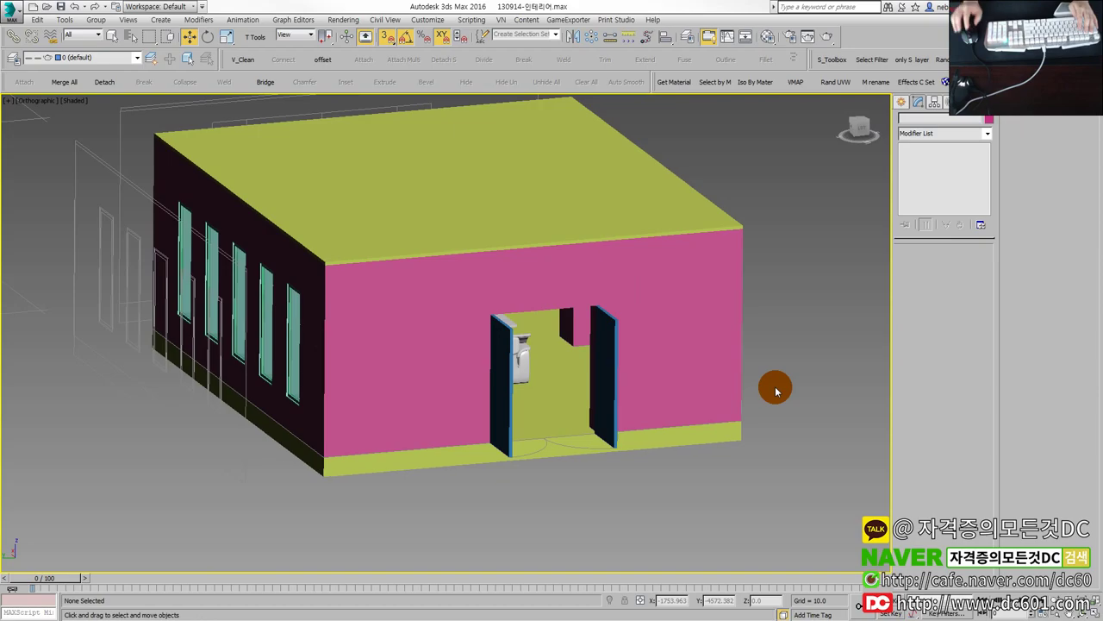
mouse_move(553, 475)
alt+middle_down()
mouse_move(699, 507)
mouse_move(404, 468)
mouse_move(436, 458)
mouse_move(249, 451)
alt+middle_up()
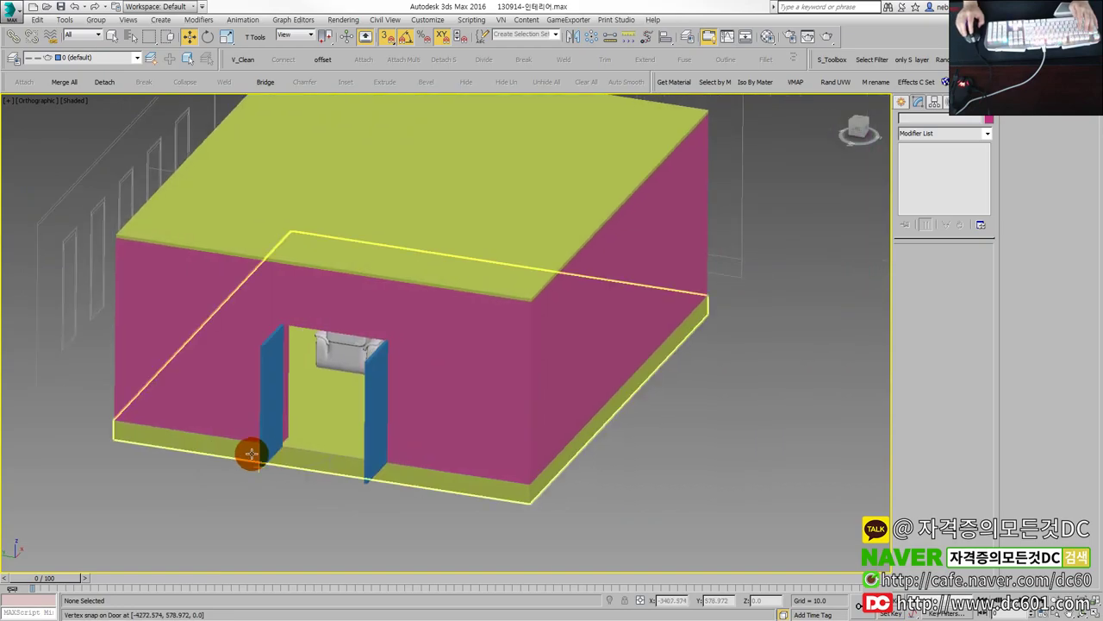
mouse_move(333, 454)
alt+middle_down()
mouse_move(422, 455)
mouse_move(423, 471)
mouse_move(337, 485)
mouse_move(247, 437)
alt+middle_up()
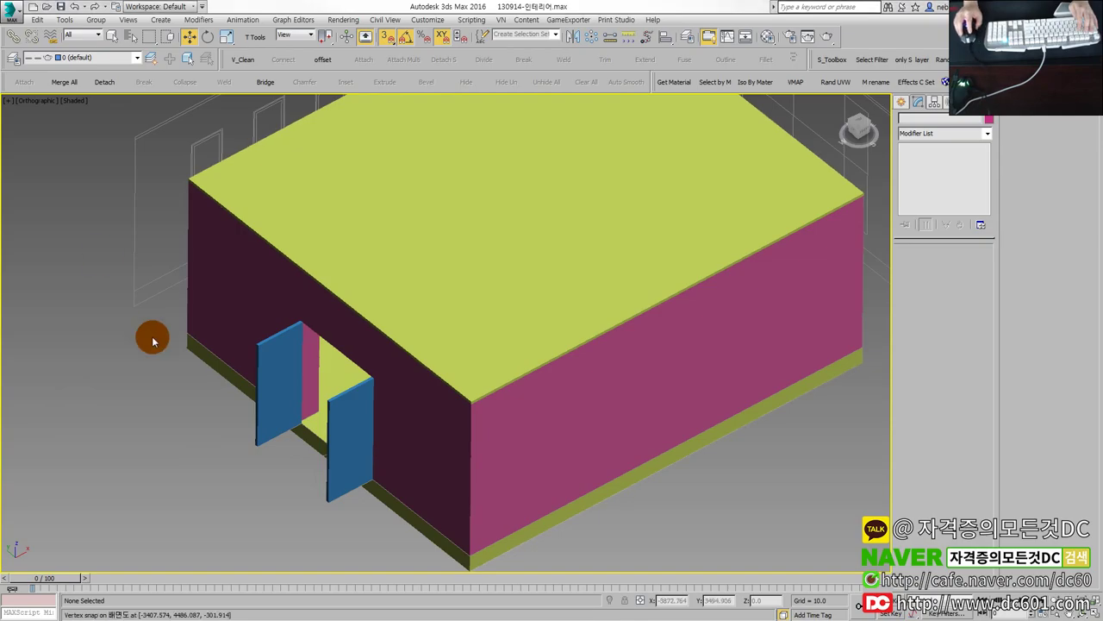
scroll(343, 387, up, 3)
scroll(247, 313, up, 2)
click(247, 313)
scroll(250, 316, down, 5)
scroll(258, 336, up, 2)
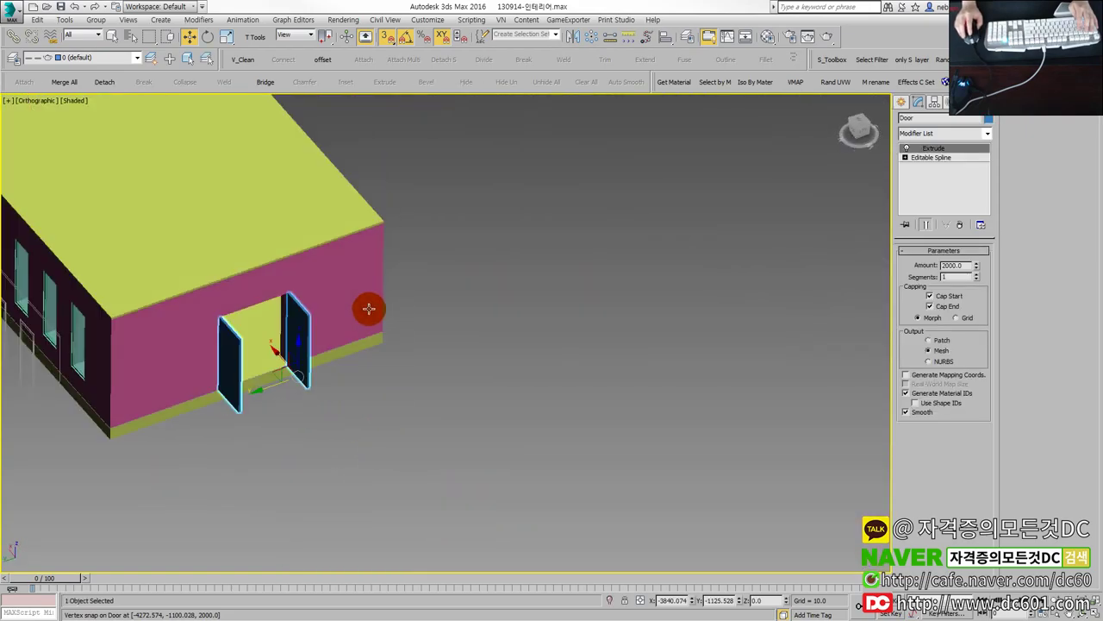
scroll(368, 308, down, 4)
click(630, 344)
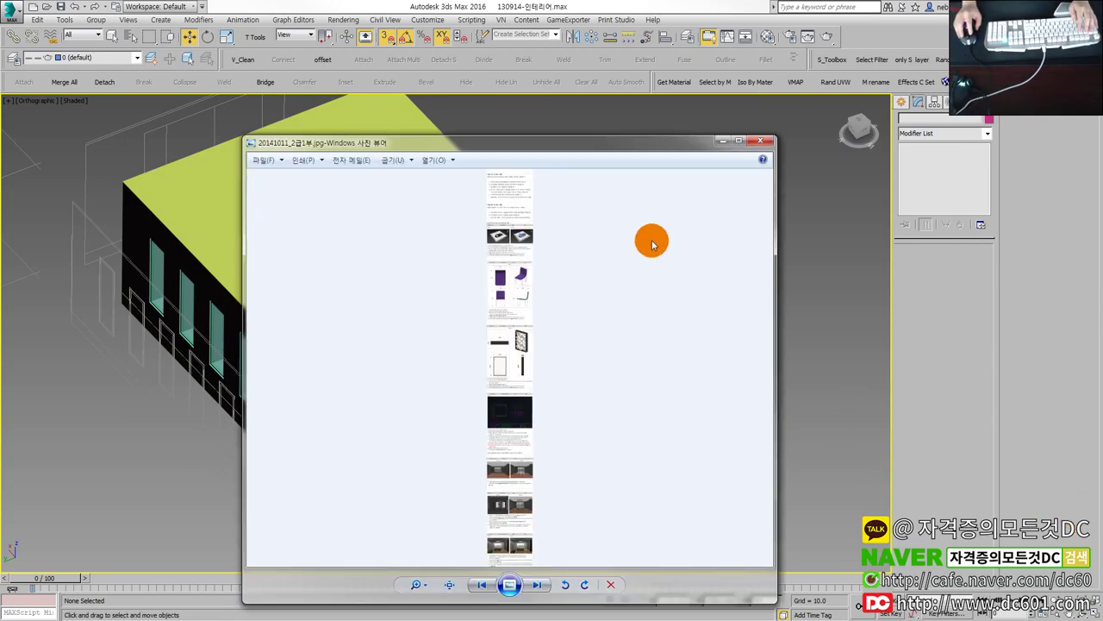
Step: Open the exam instructions document and read section 5.1
click(758, 143)
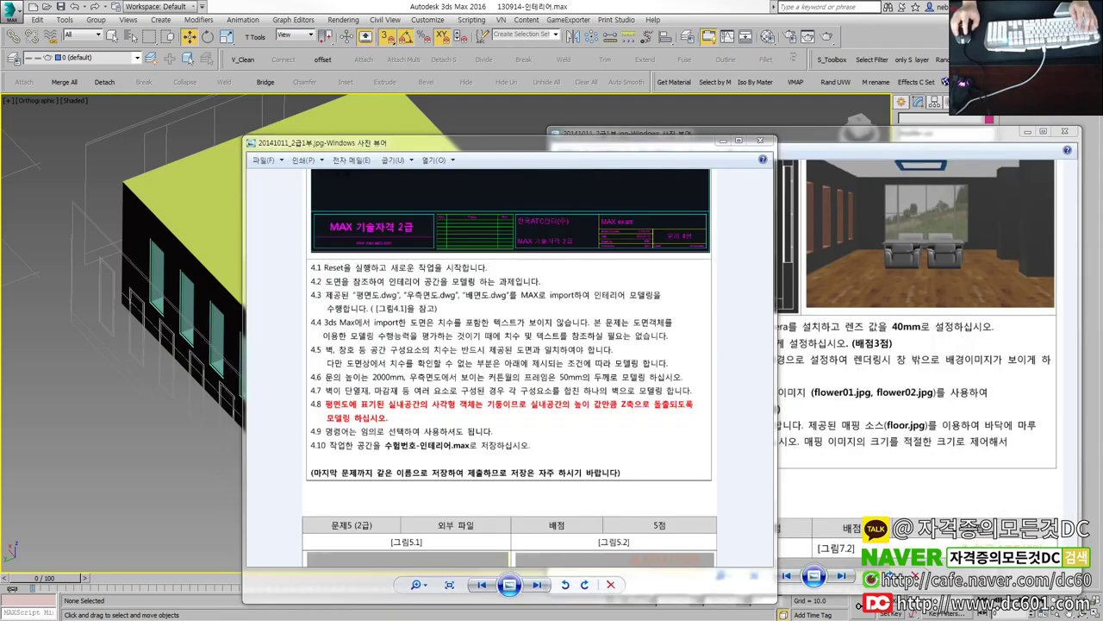
click(690, 248)
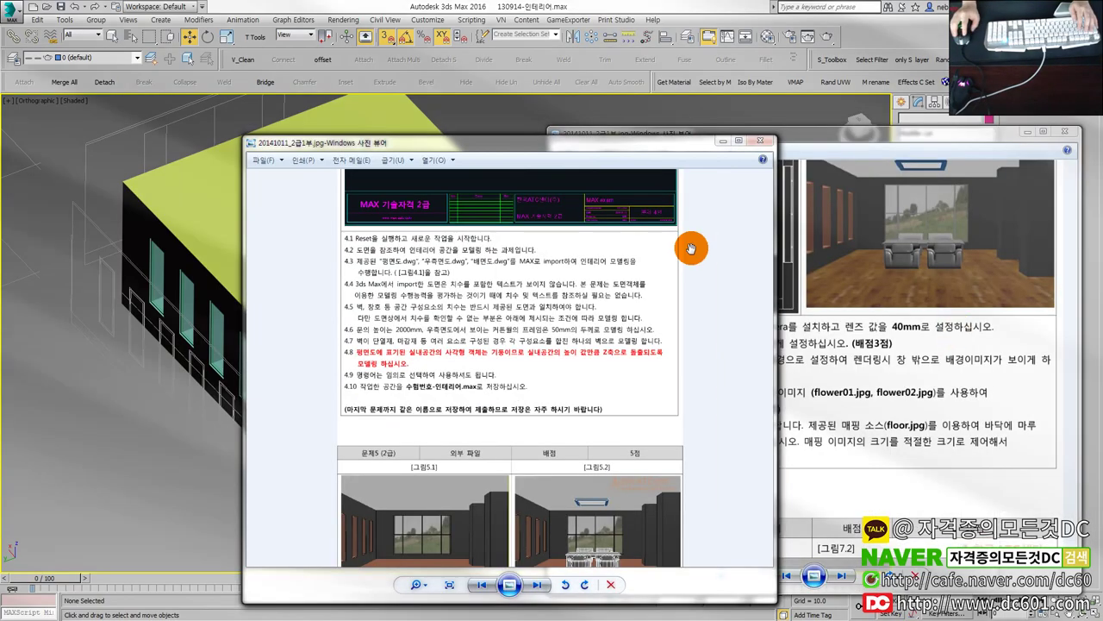
click(759, 139)
drag(748, 133, 414, 127)
scroll(591, 211, up, 2)
scroll(552, 293, down, 3)
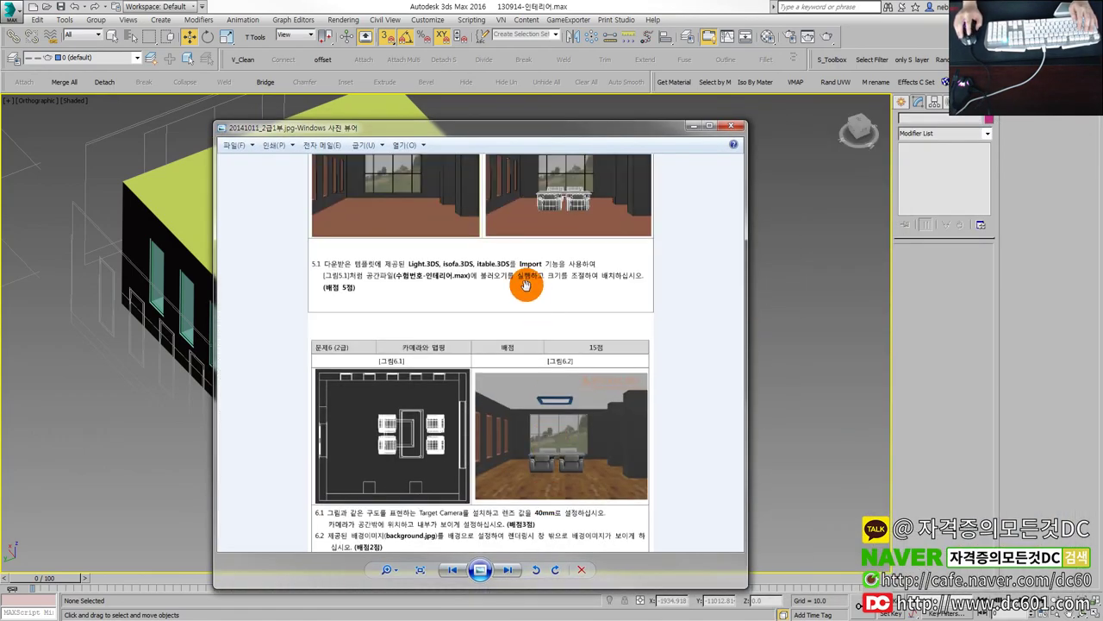
drag(548, 447, 471, 361)
scroll(280, 377, up, 3)
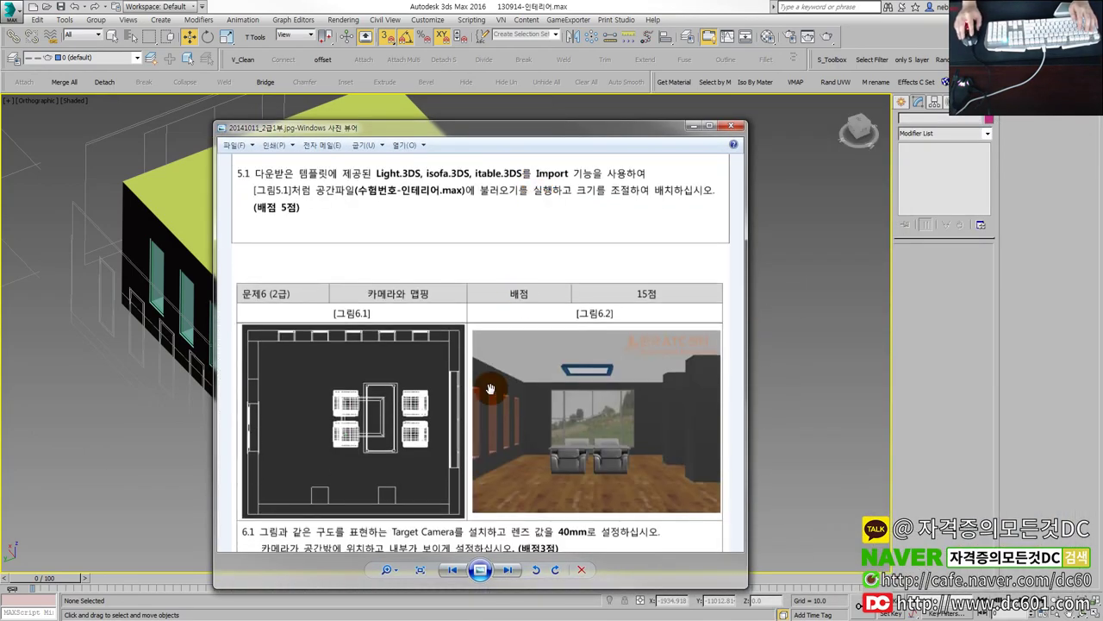
Step: Read sections 6.1 through the 문제6 camera task item 6.4, then close the instructions
drag(423, 389, 423, 138)
mouse_move(556, 129)
mouse_down()
mouse_move(556, 274)
mouse_move(635, 352)
mouse_move(551, 271)
mouse_up()
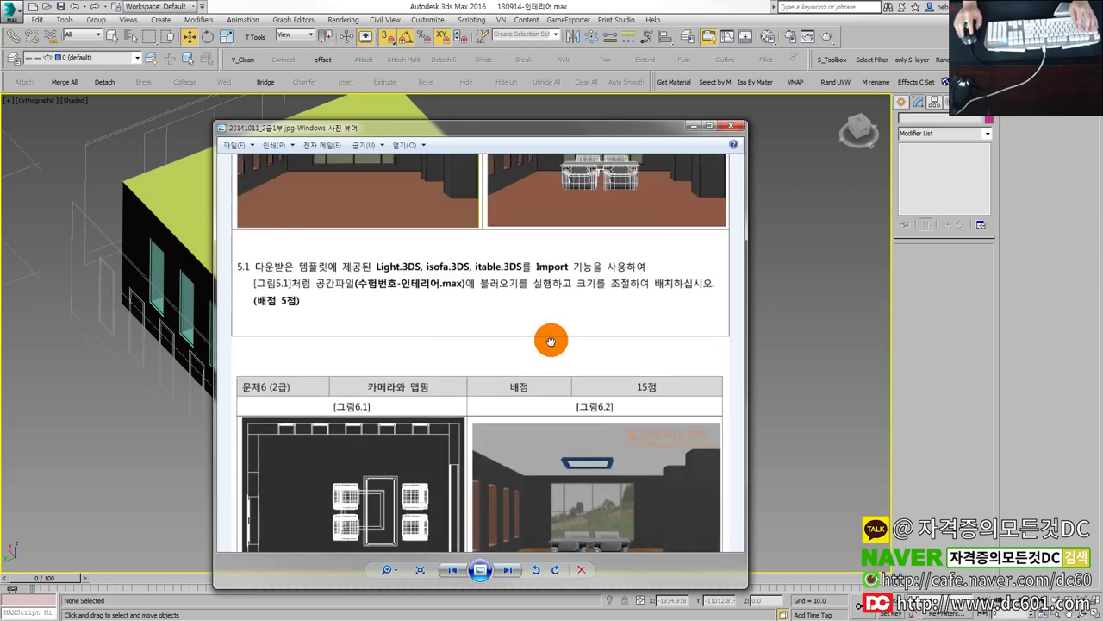
drag(539, 518, 536, 423)
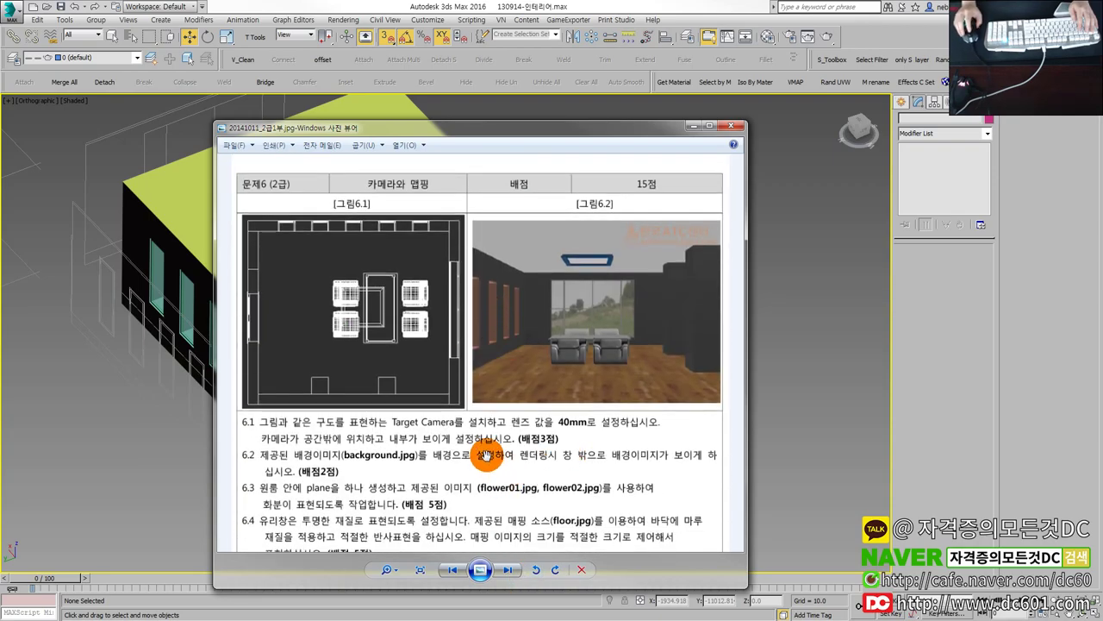
drag(487, 454, 493, 419)
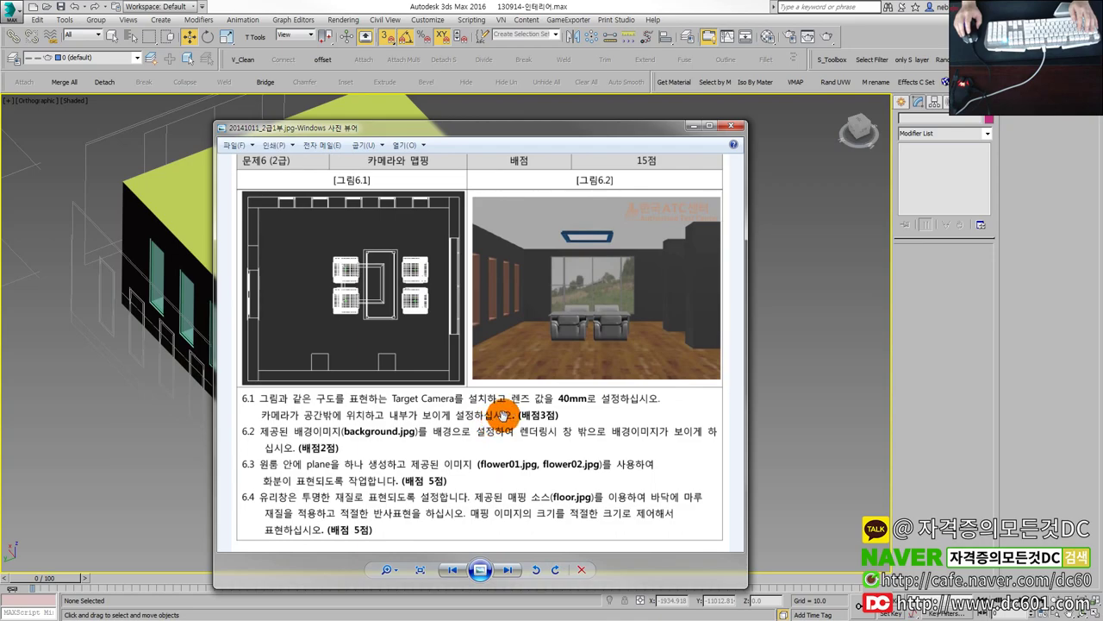
scroll(503, 415, up, 1)
scroll(505, 406, down, 1)
scroll(483, 404, down, 1)
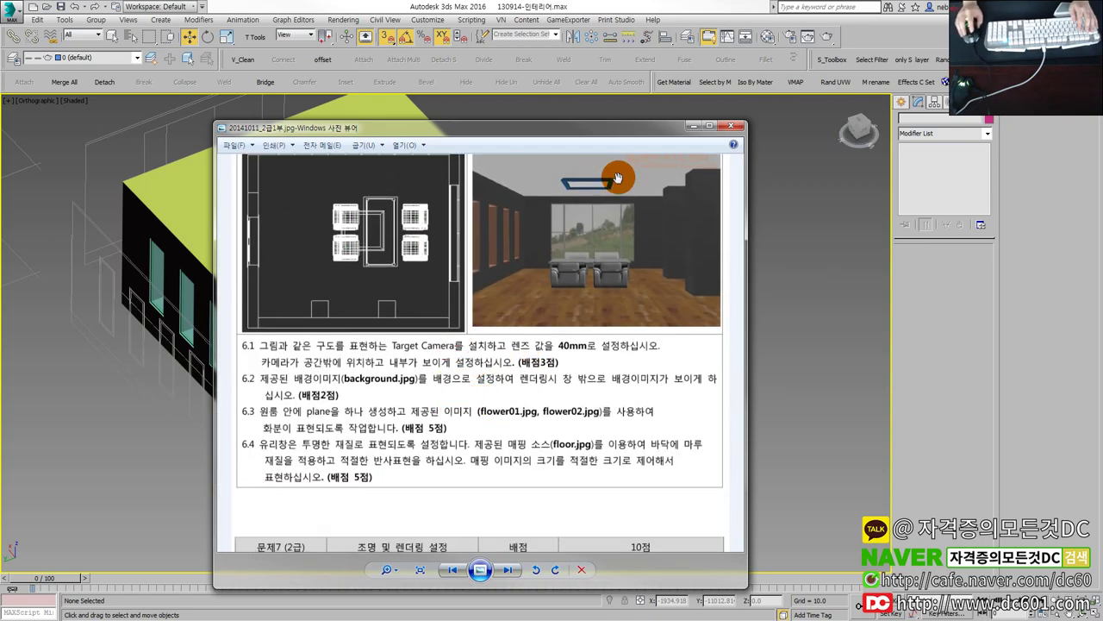
click(731, 126)
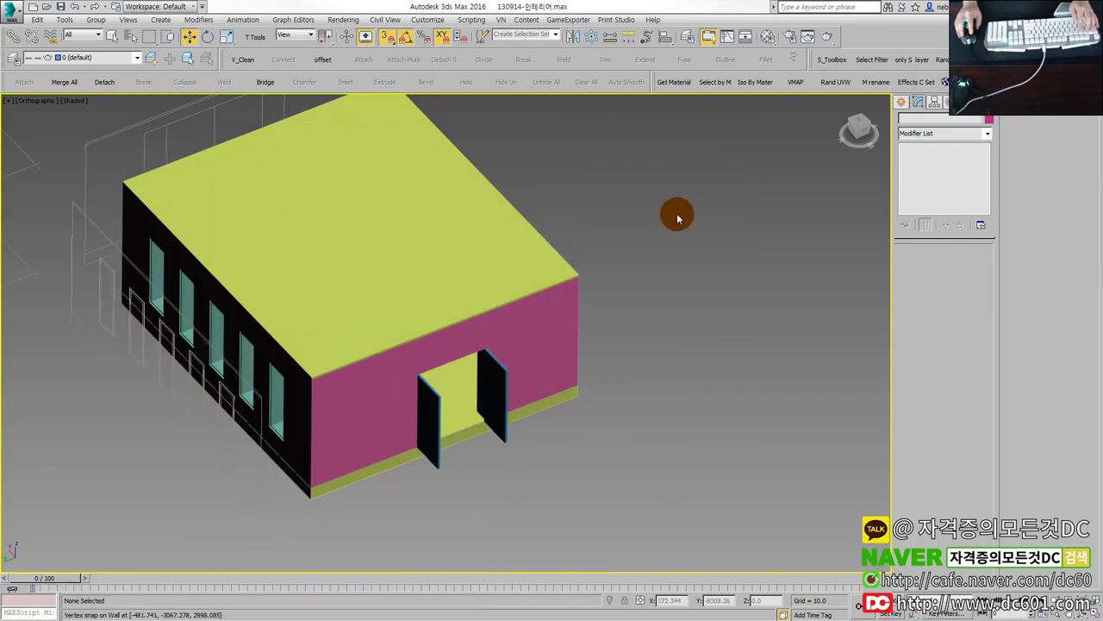
Step: In the maximized Top view, place a target camera left of the room aiming inside
key(alt+w)
click(327, 193)
key(alt+w)
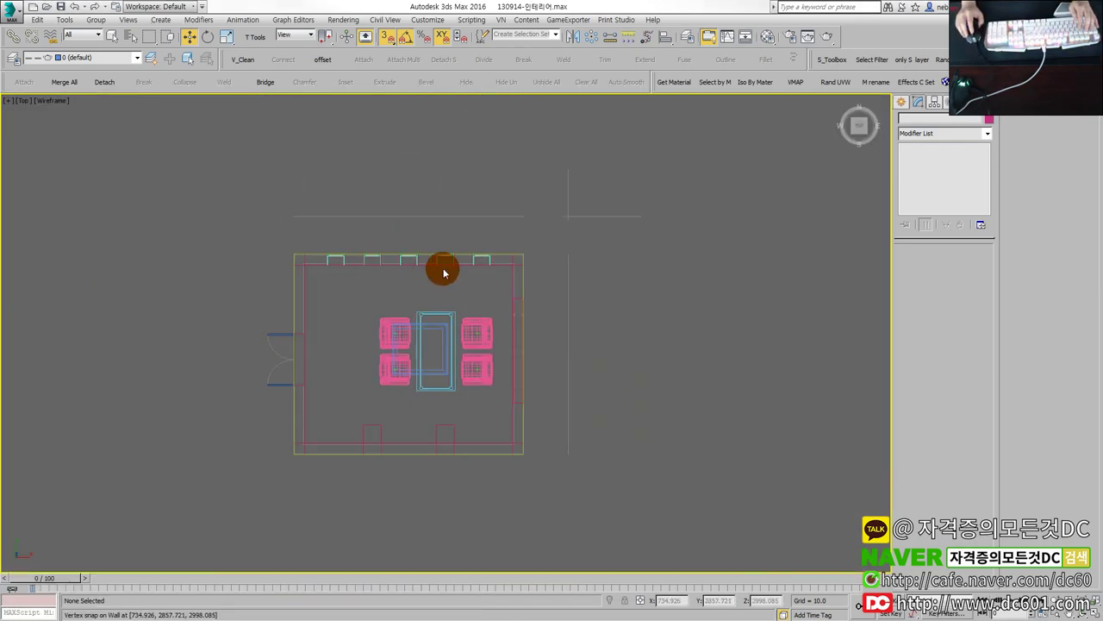
scroll(444, 273, down, 2)
click(904, 107)
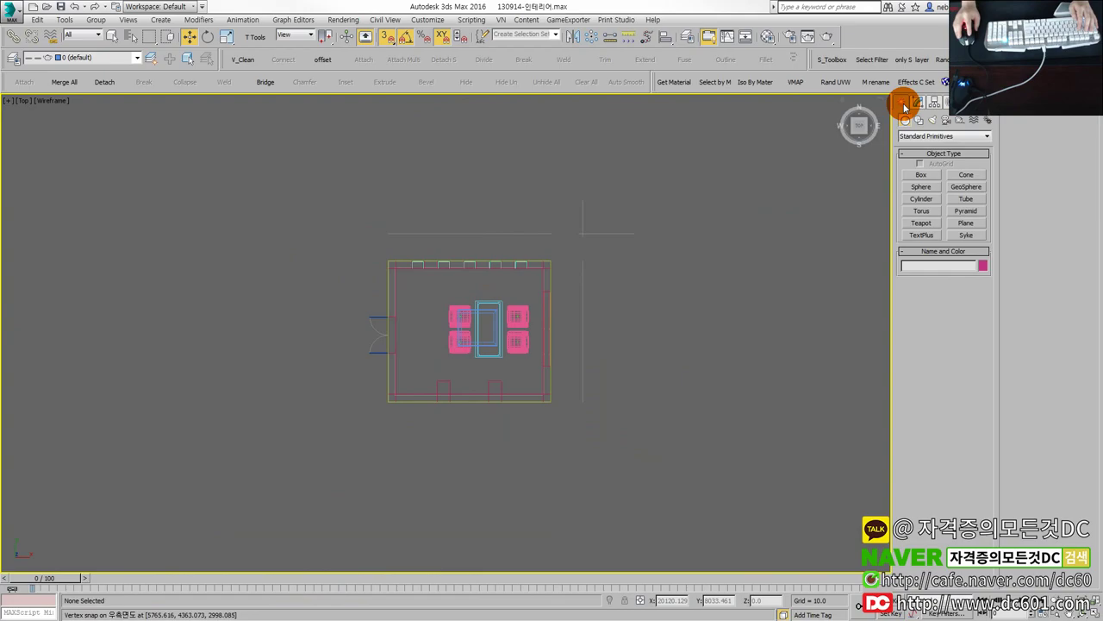
click(948, 122)
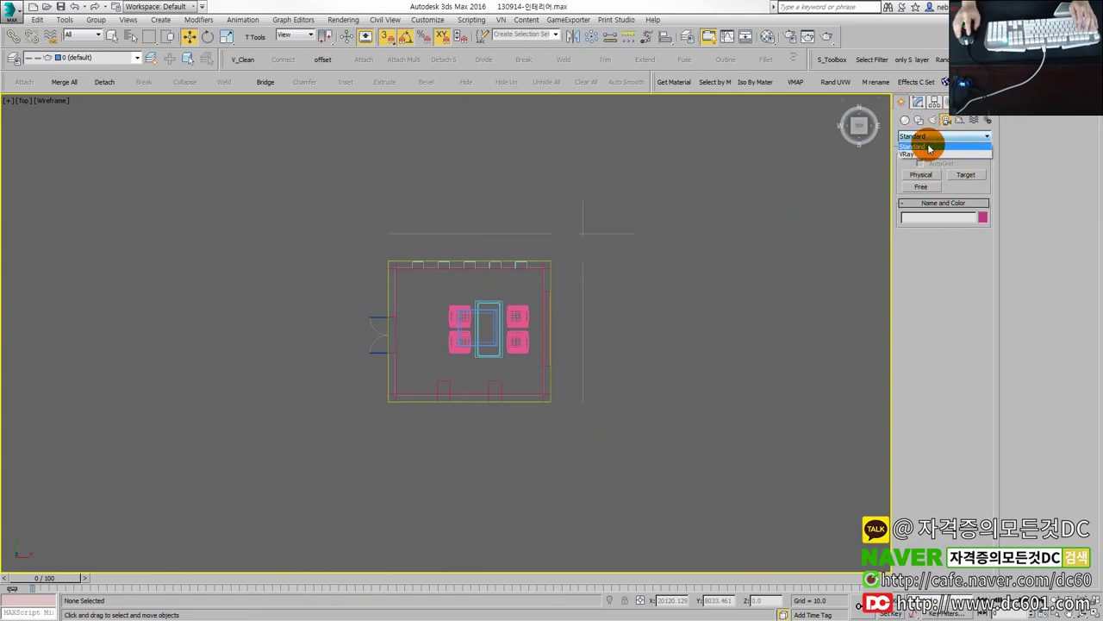
click(968, 175)
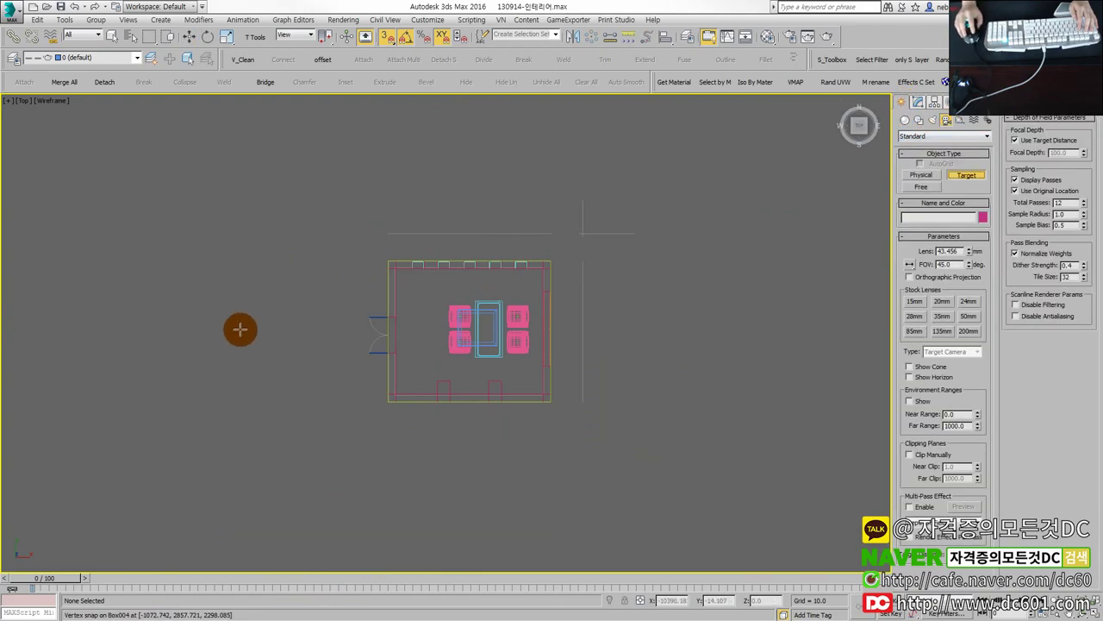
drag(239, 328, 605, 329)
Step: Show the Camera001 view in the lower-right viewport, maximized, and bring back the instructions
key(alt+w)
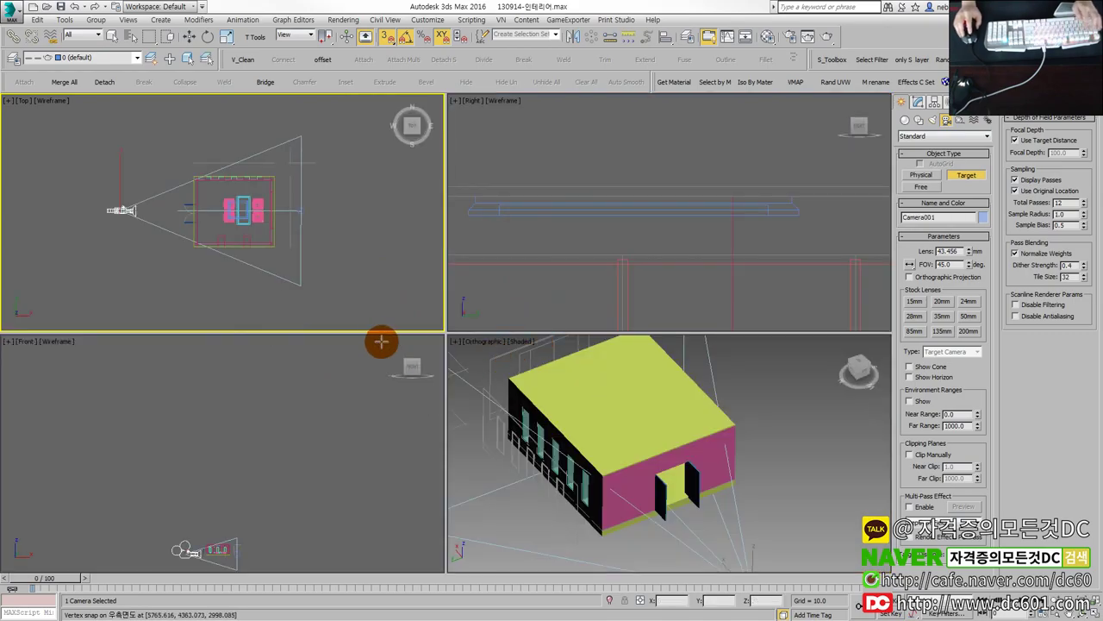
right_click(258, 301)
click(518, 385)
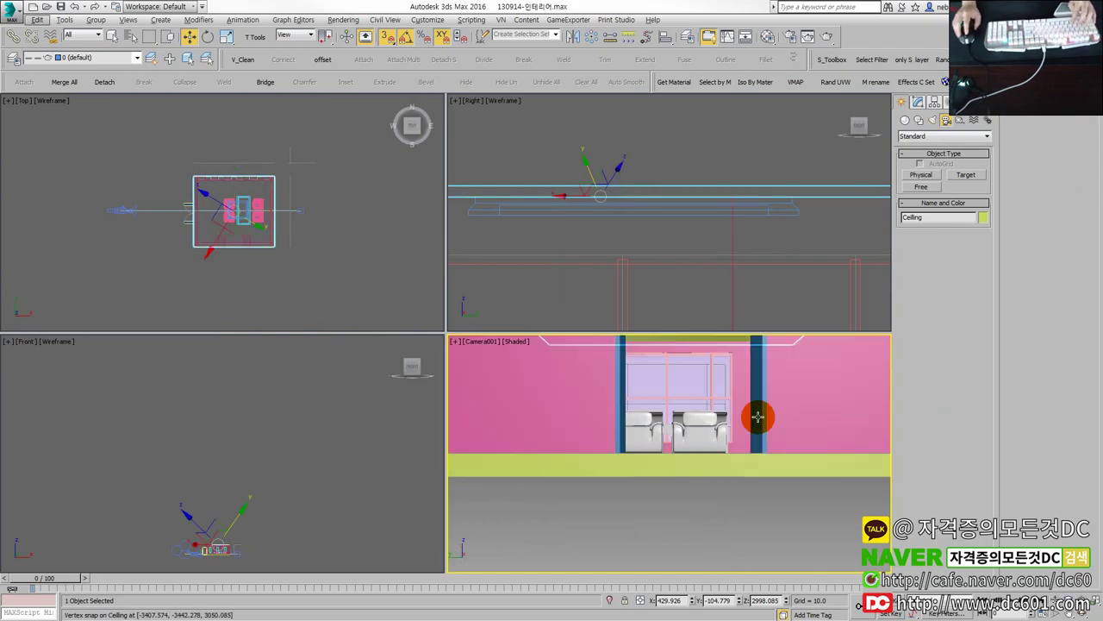
key(c)
key(alt+w)
scroll(621, 475, up, 5)
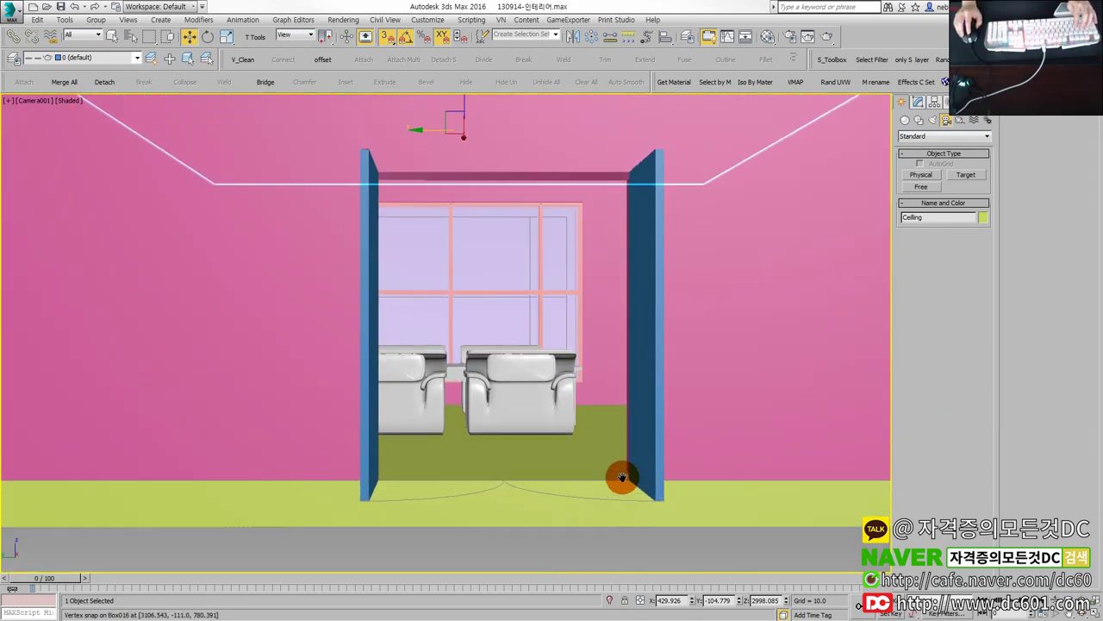
scroll(623, 491, up, 1)
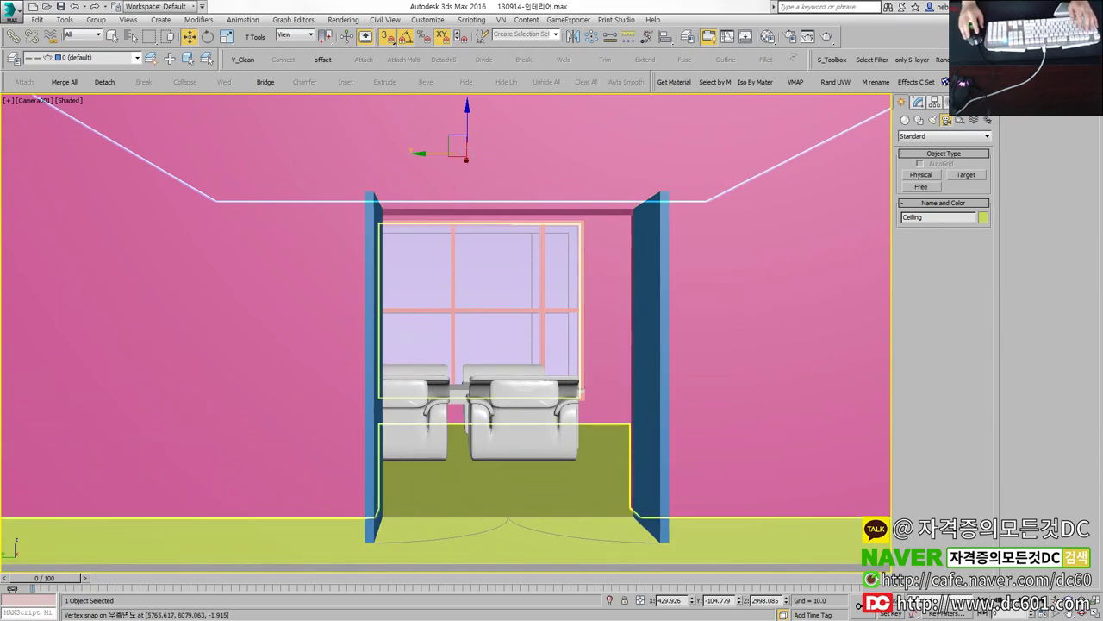
key(alt+Tab)
scroll(552, 347, down, 2)
Step: Review the section 7 lighting task, then return to the scene and select the CW window group
scroll(550, 336, down, 1)
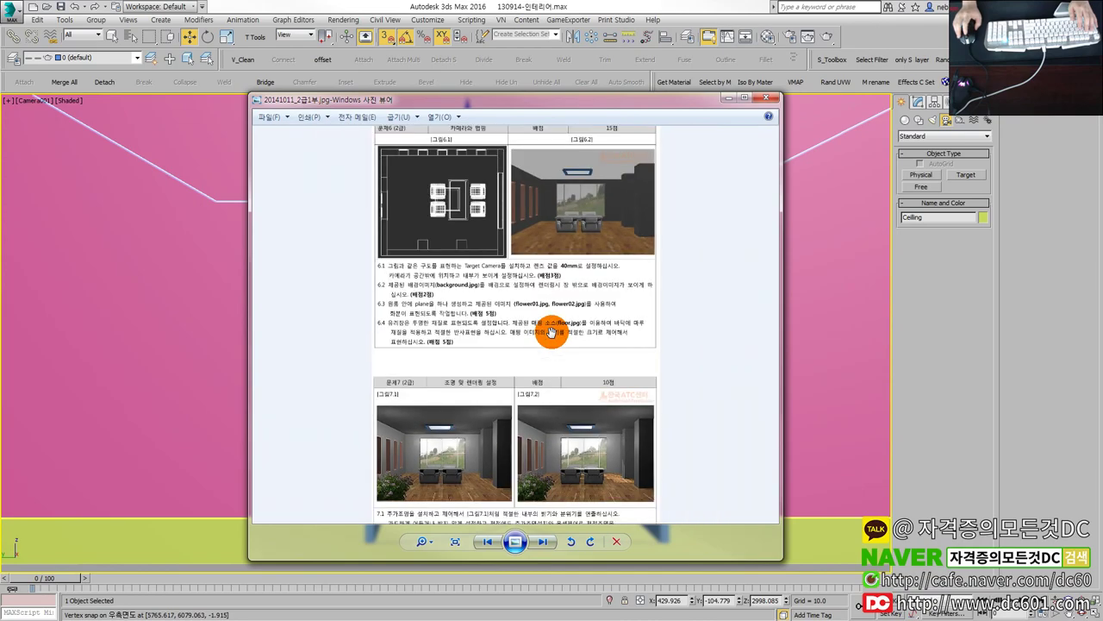
scroll(552, 332, down, 2)
scroll(560, 301, down, 2)
scroll(532, 460, down, 2)
scroll(543, 397, up, 1)
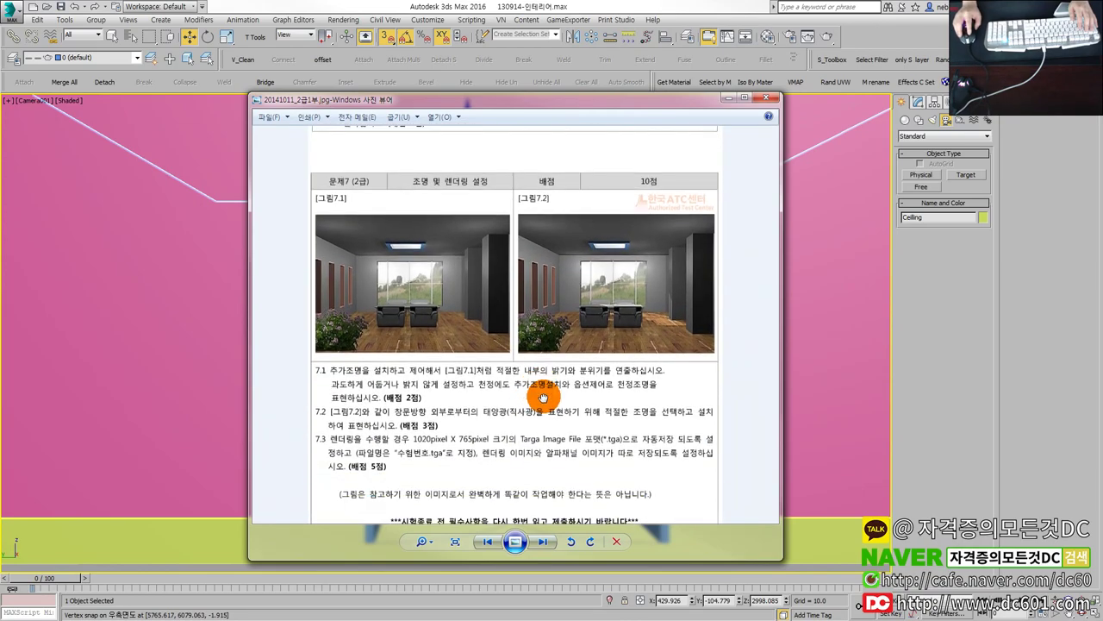
scroll(428, 441, up, 1)
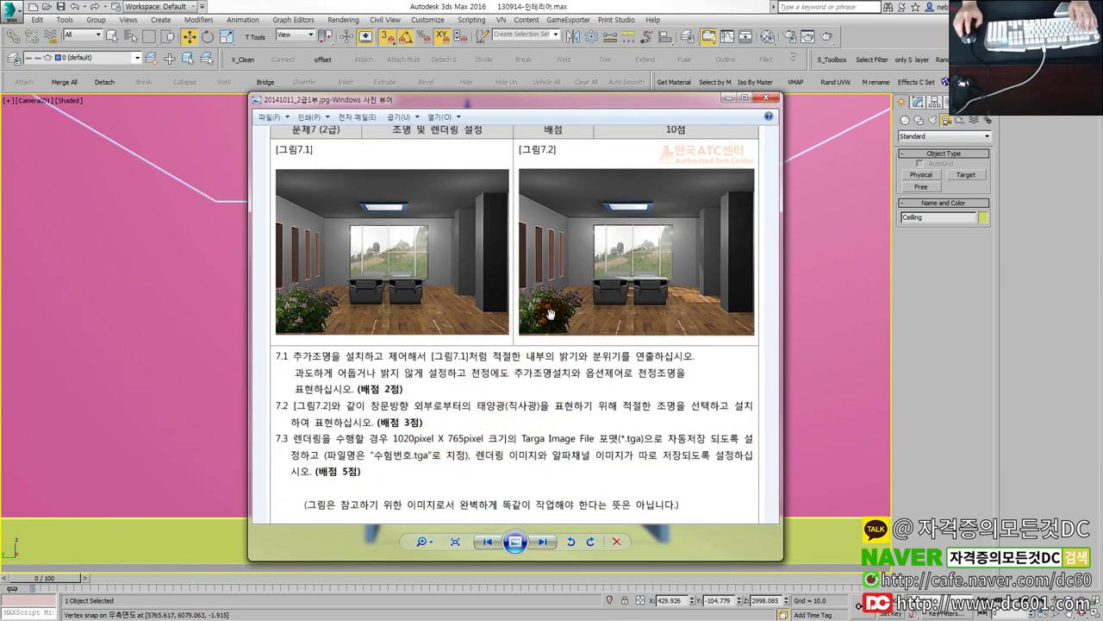
key(alt+Tab)
click(532, 266)
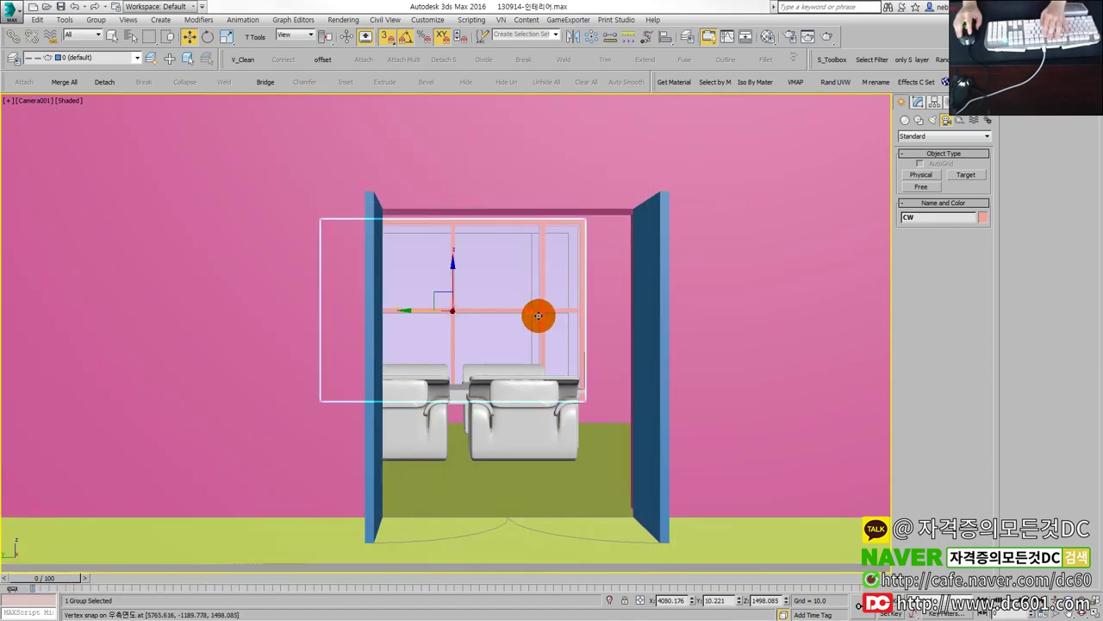
Step: Set the render output size to 1020 × 765 in Render Setup
key(F10)
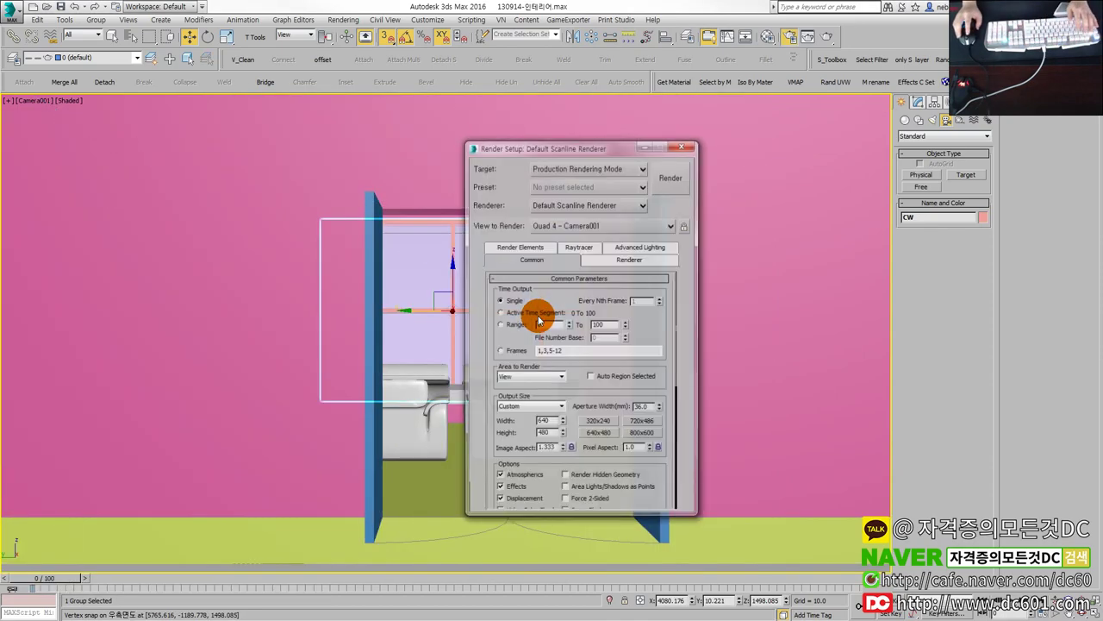
double_click(544, 423)
text(1020)
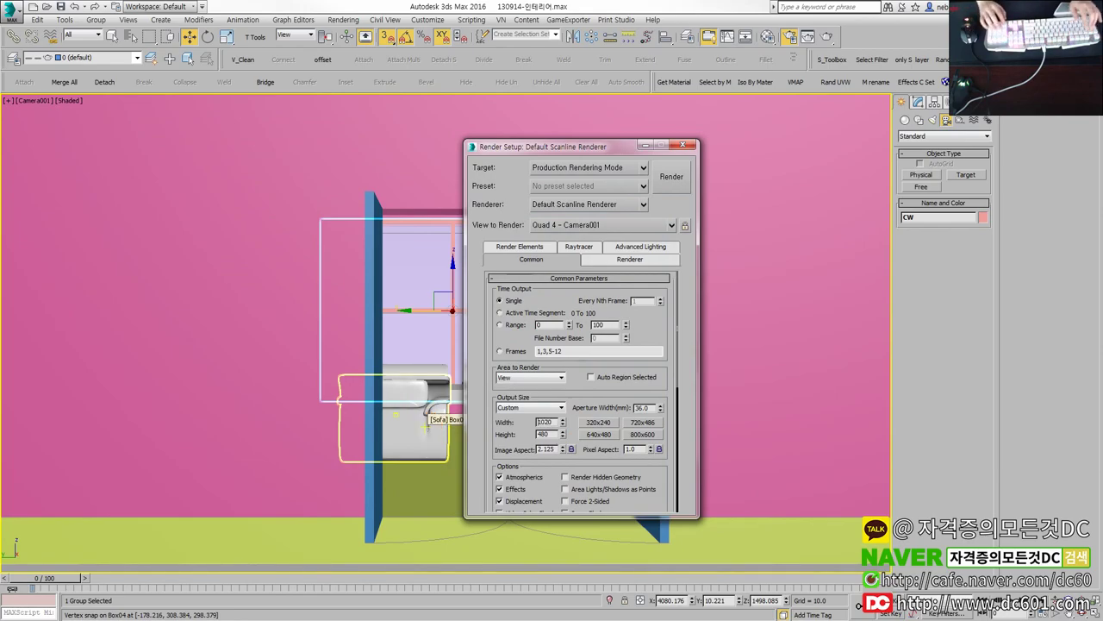
key(Tab)
text(7)
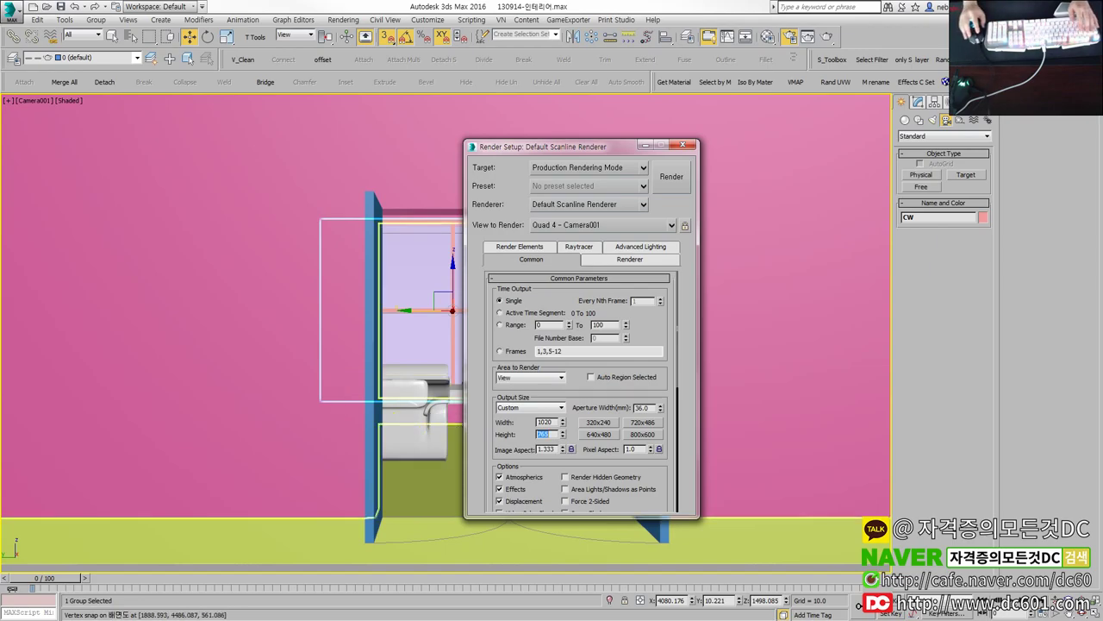
Step: Check the instructions, close Render Setup and turn on Safe Frames in Camera001
key(alt+Tab)
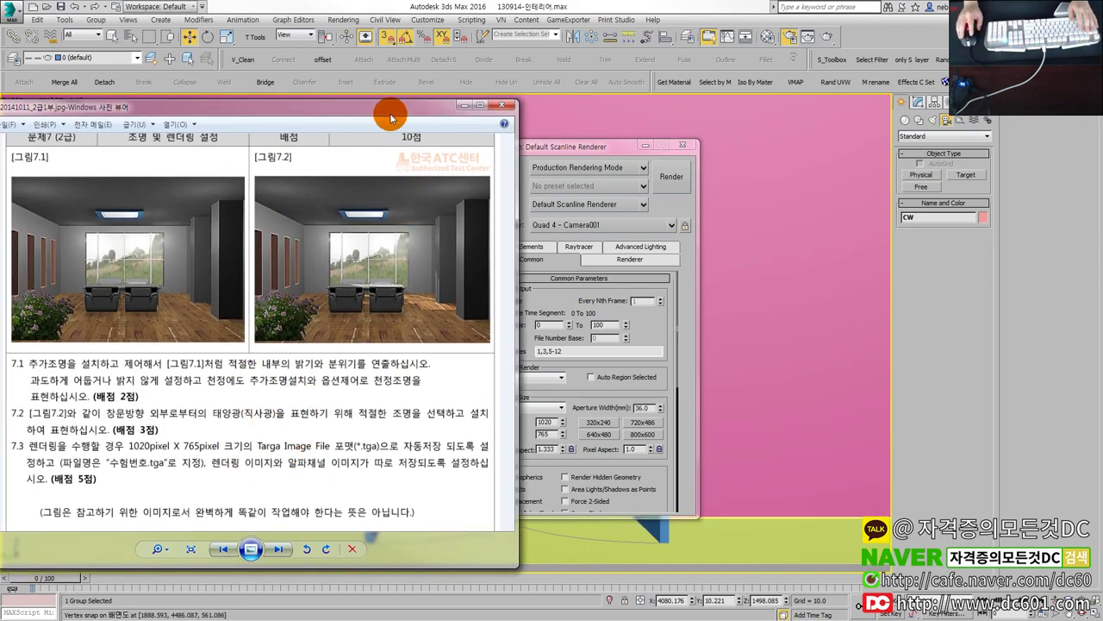
key(alt+Tab)
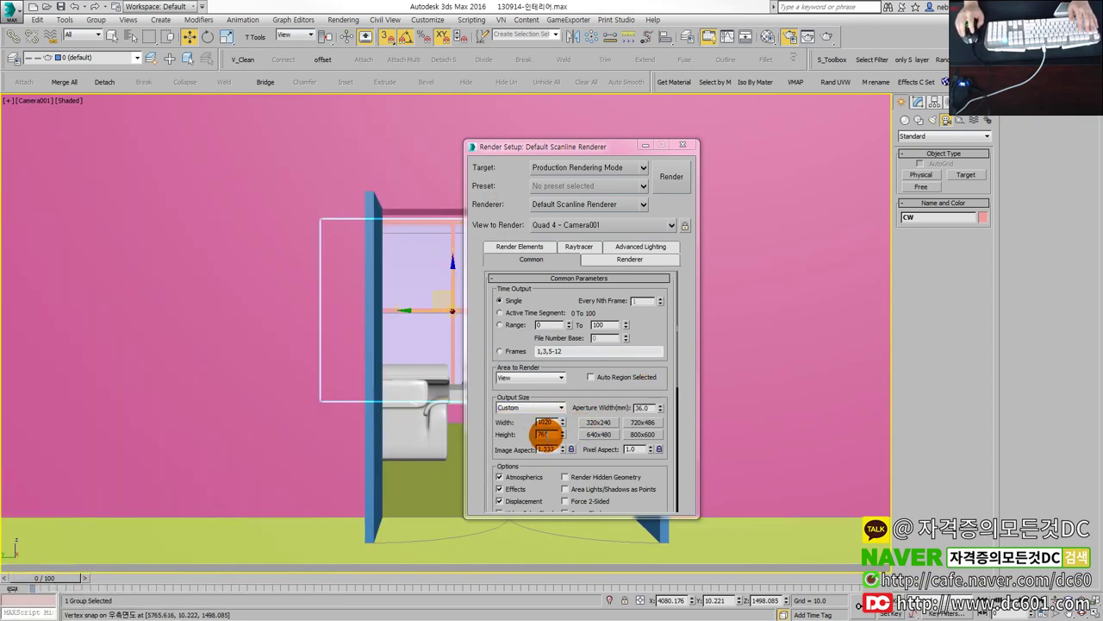
click(682, 145)
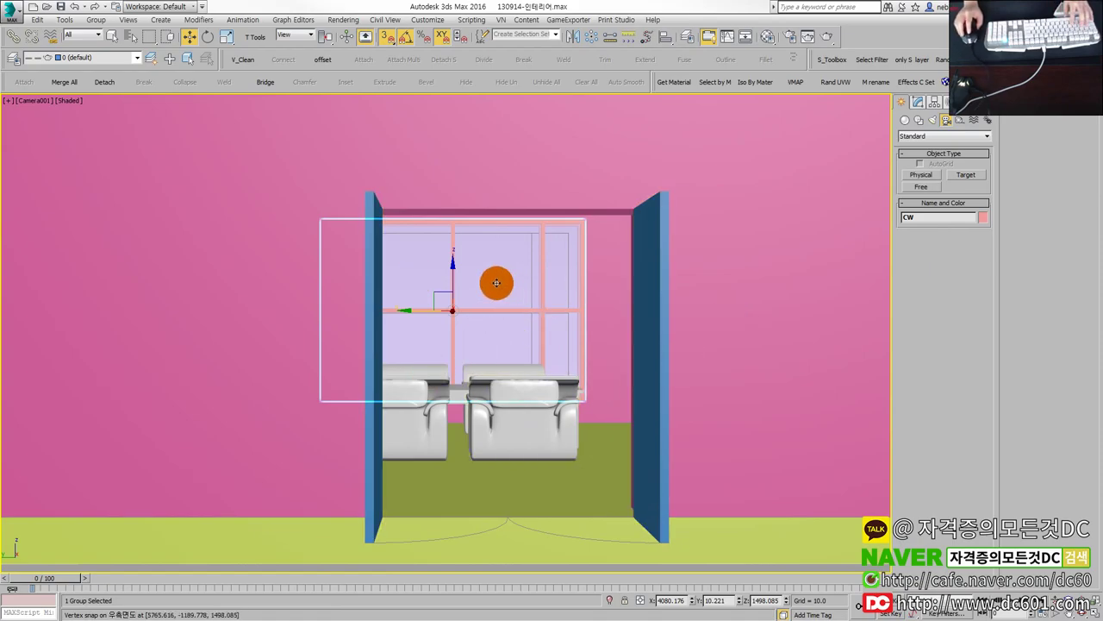
key(shift+f)
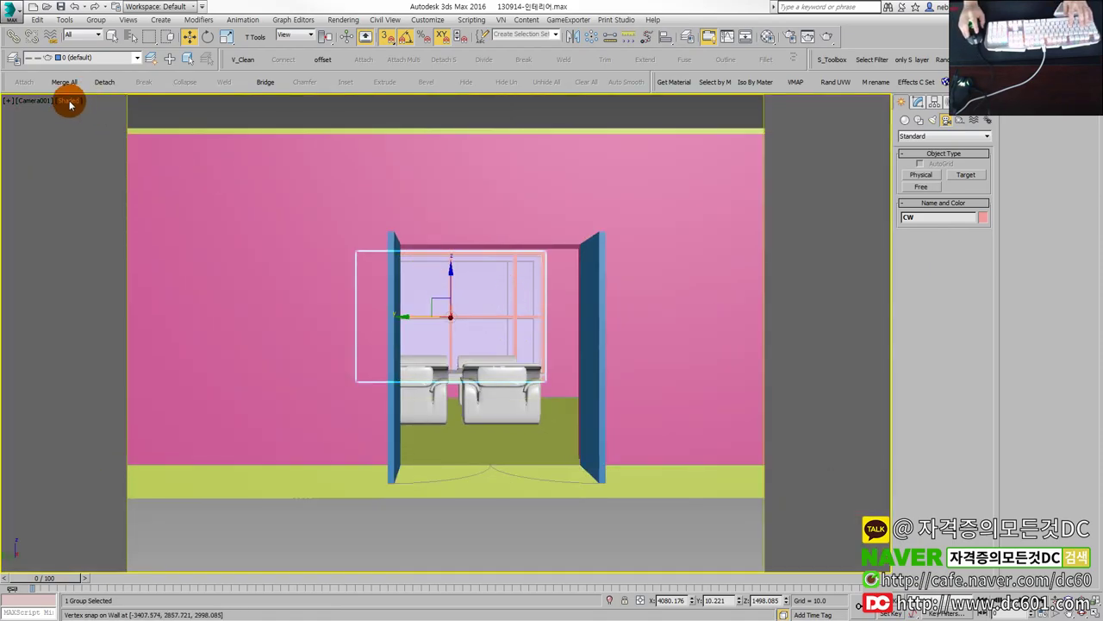
click(69, 101)
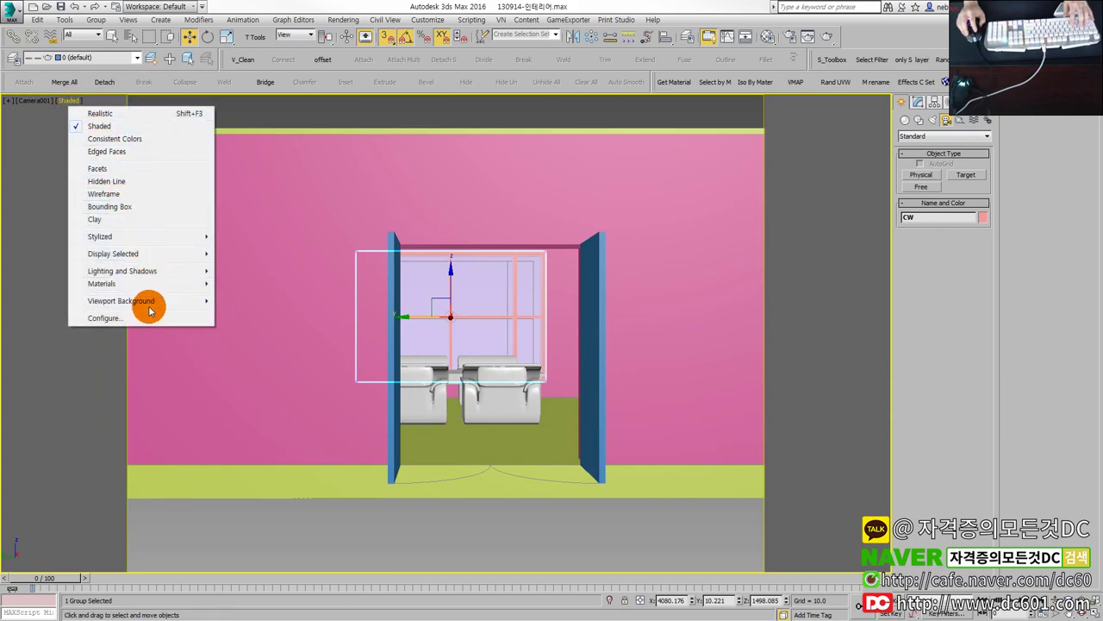
click(9, 100)
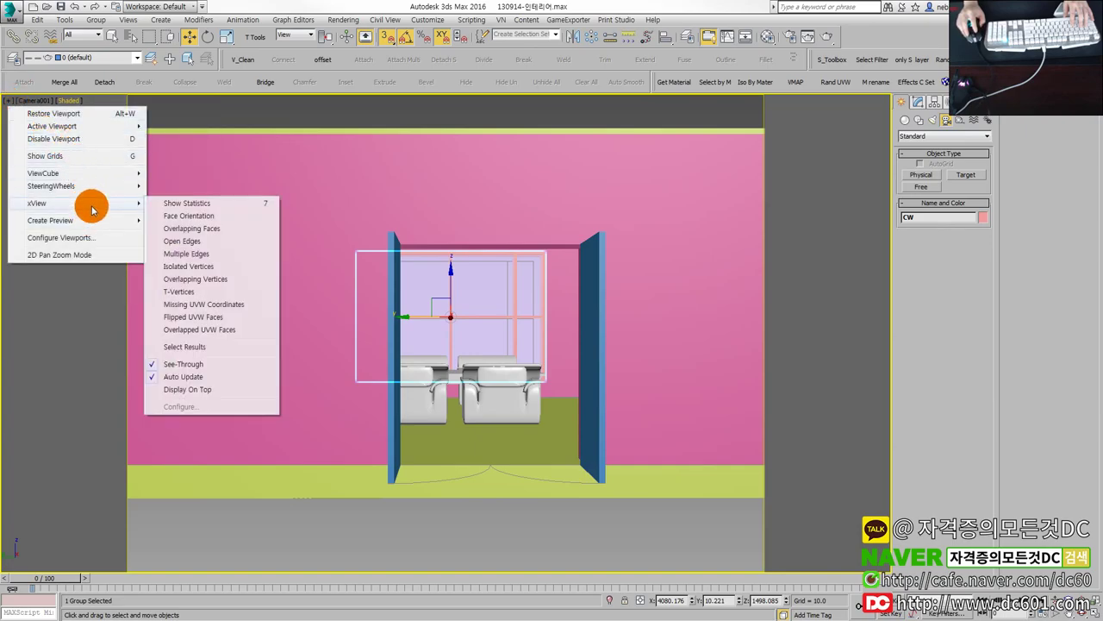
mouse_move(52, 203)
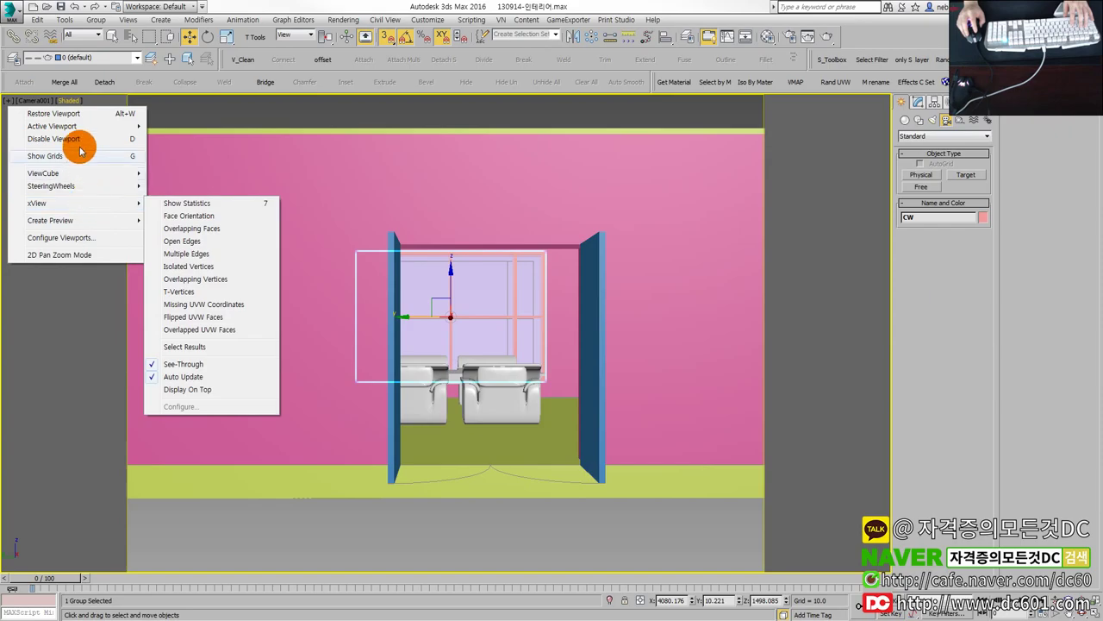
click(35, 100)
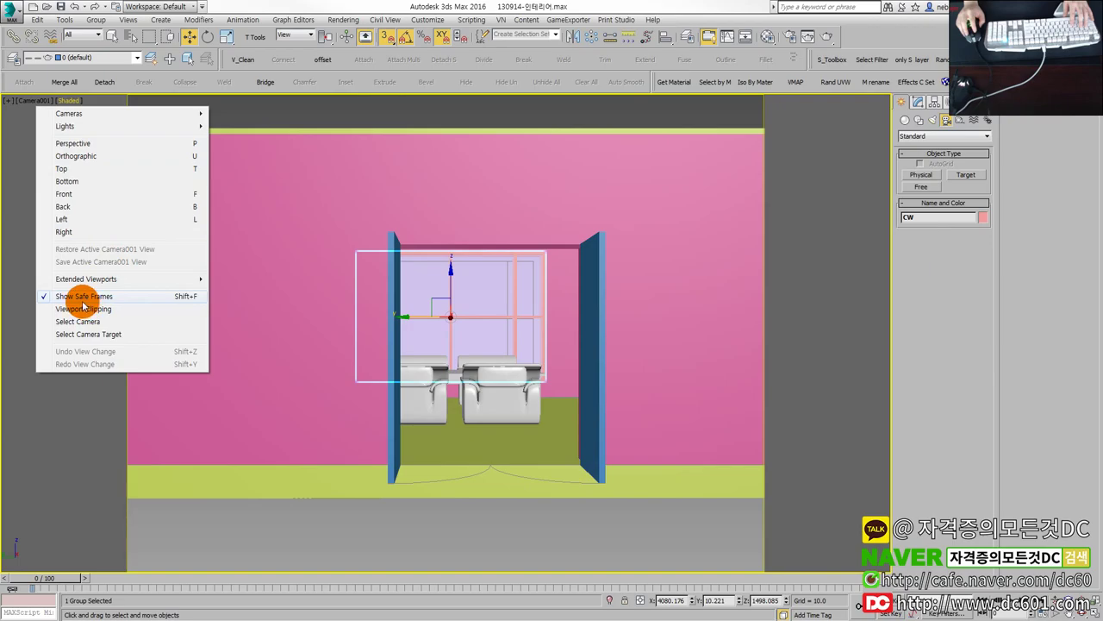
click(250, 312)
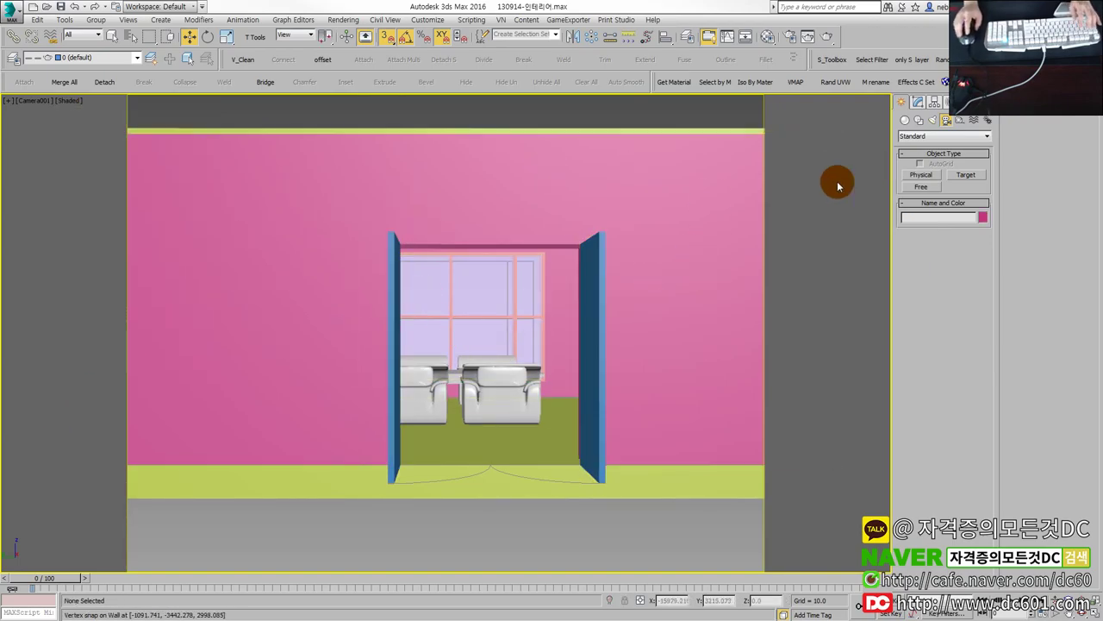
Step: Render the Camera001 view, select the Wall object, and recheck the output size in Render Setup
click(808, 36)
drag(571, 178, 438, 66)
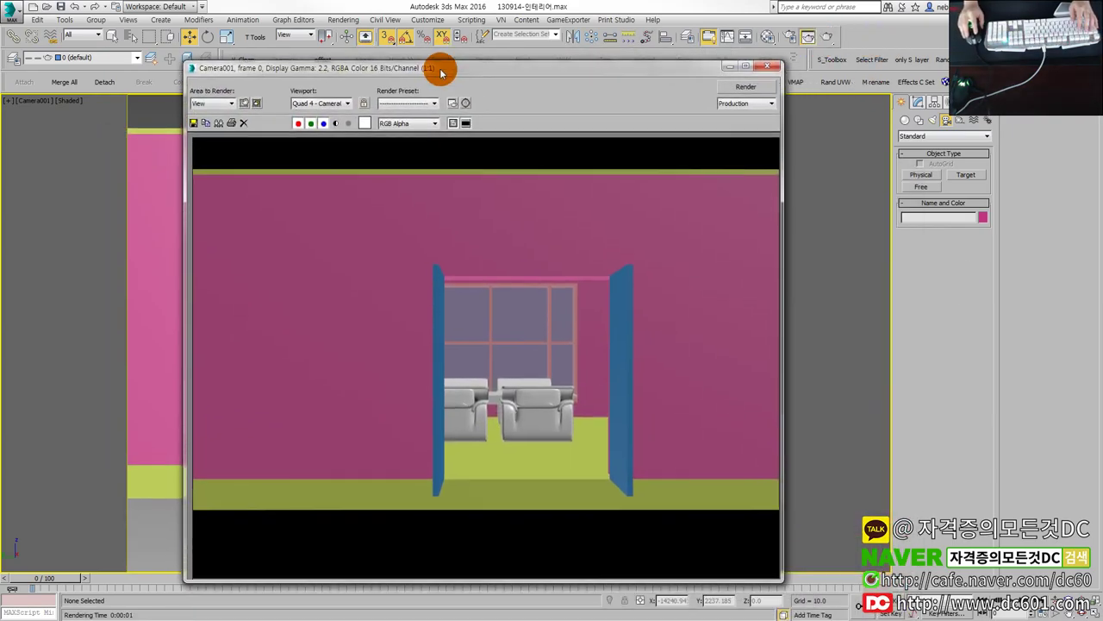
click(766, 65)
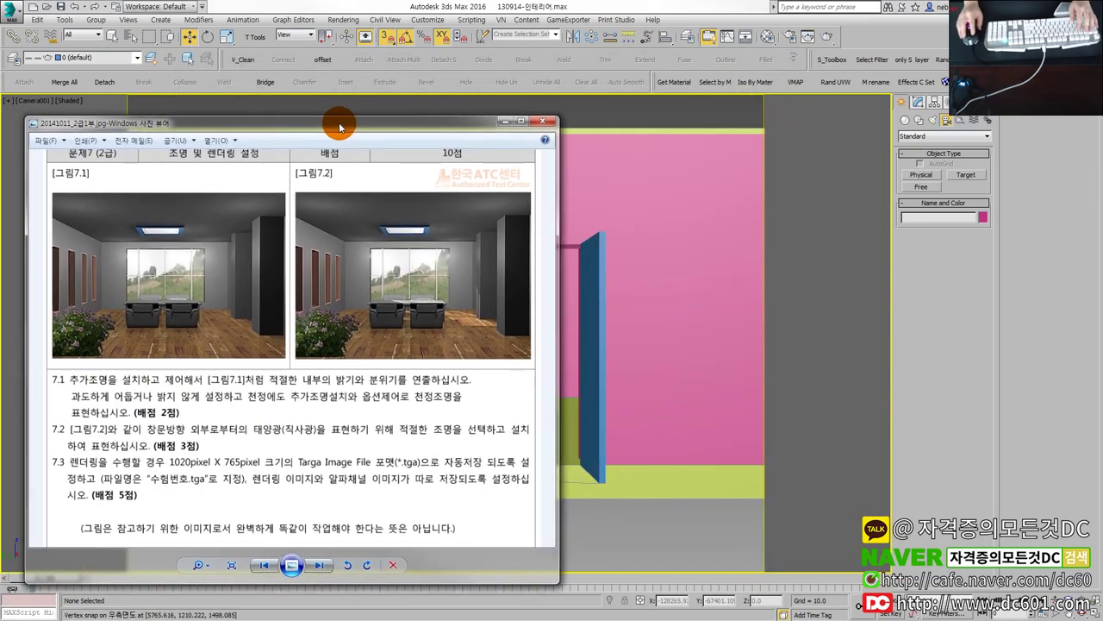
click(368, 332)
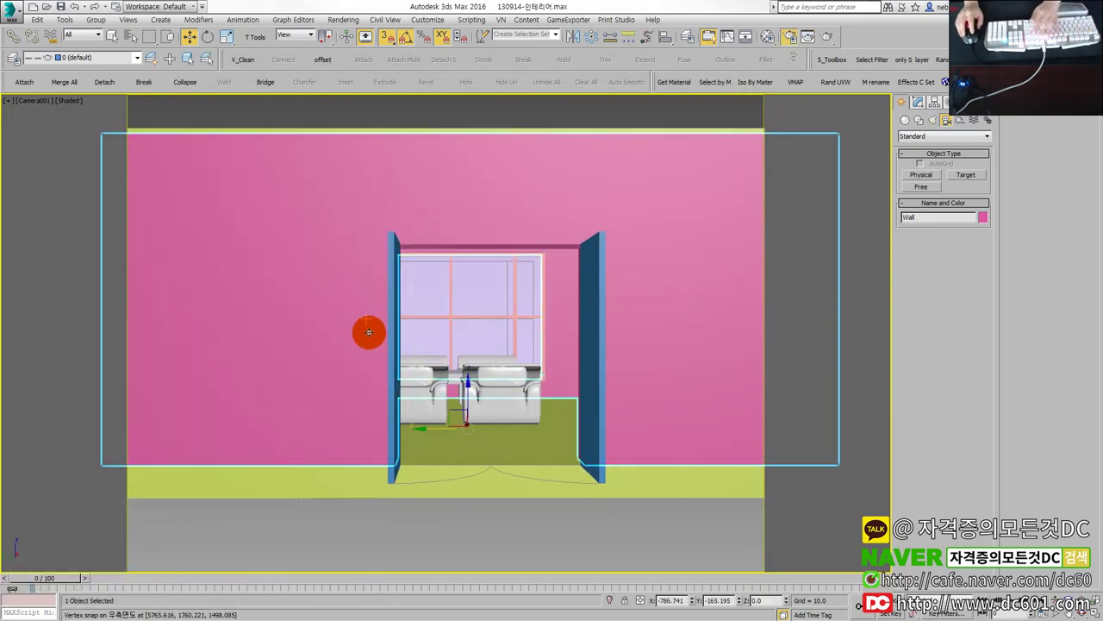
key(F10)
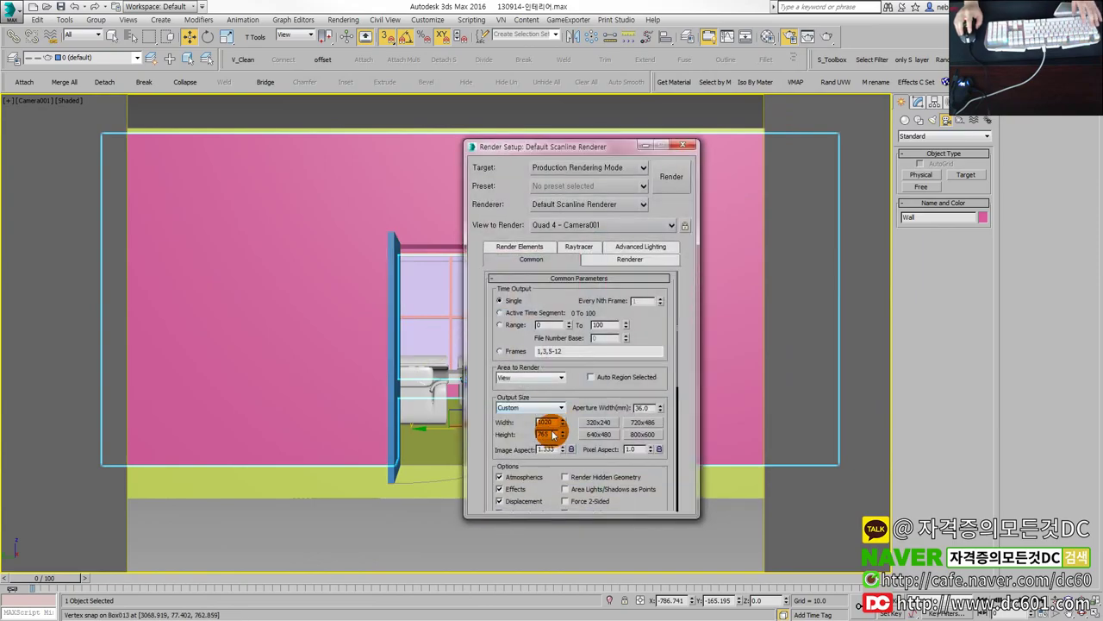
click(683, 144)
Step: Select Camera001 in the Top view and set its lens to 40 mm (FOV 48.455°)
key(alt+w)
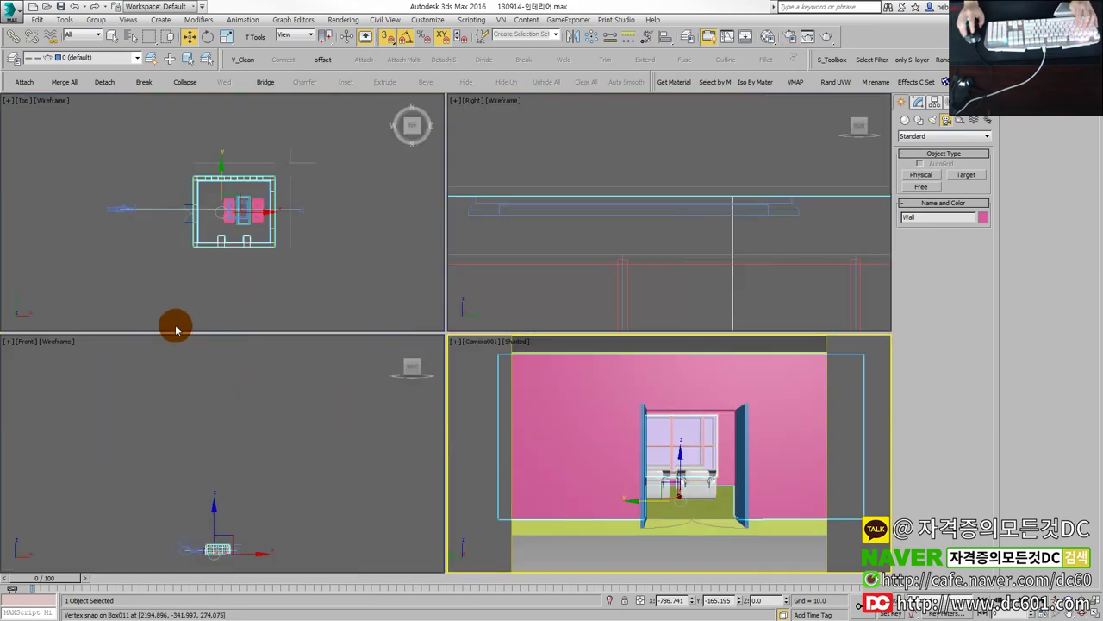
click(118, 212)
click(118, 203)
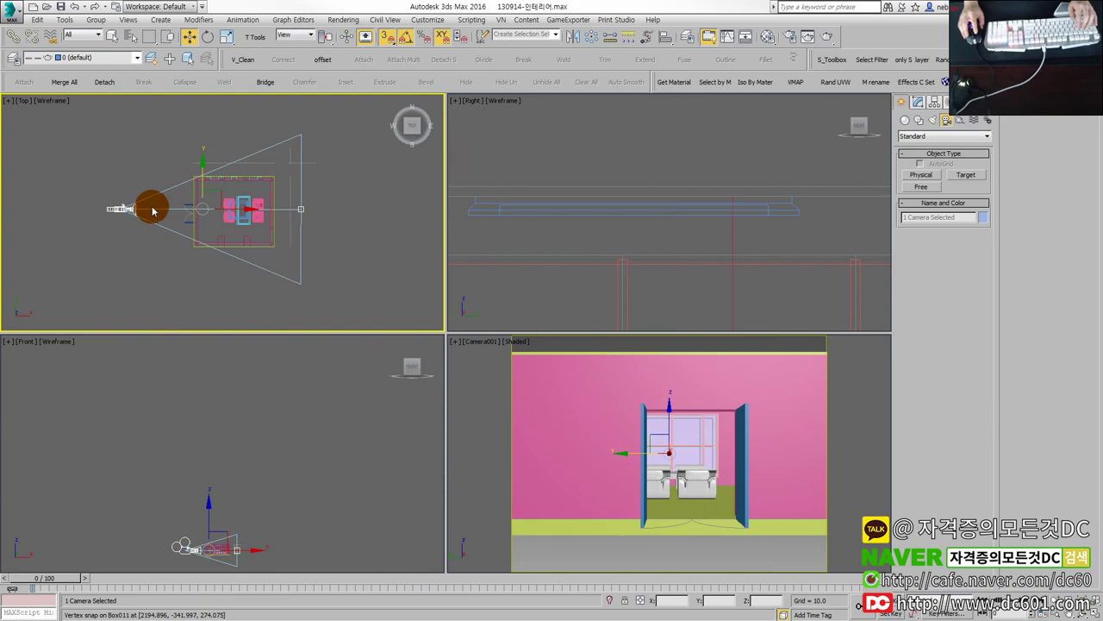
drag(153, 210, 153, 177)
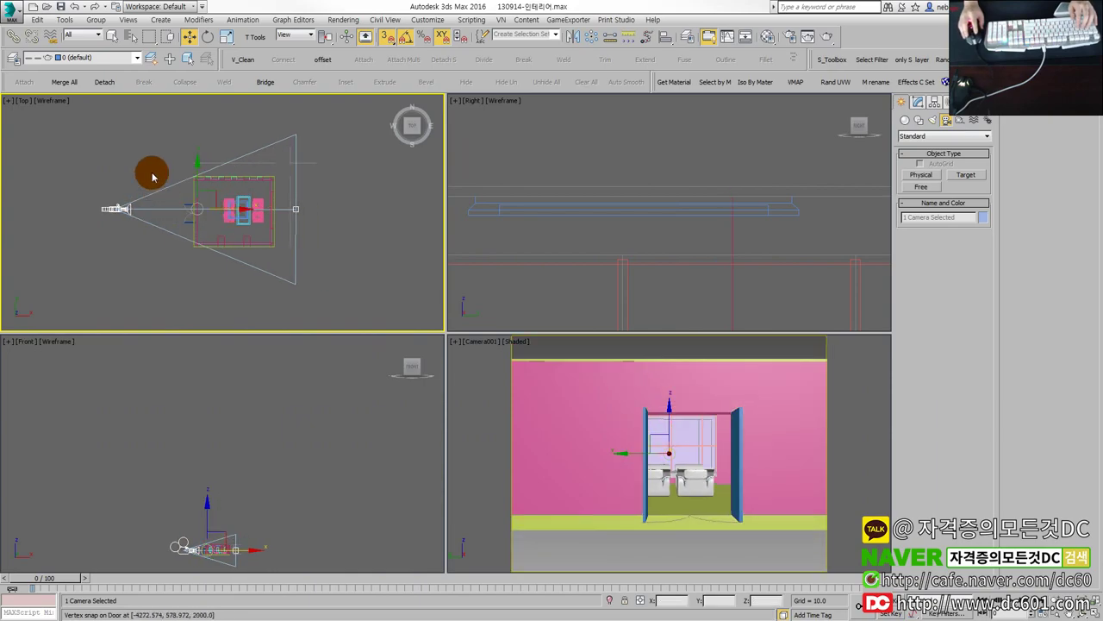
click(108, 207)
click(916, 101)
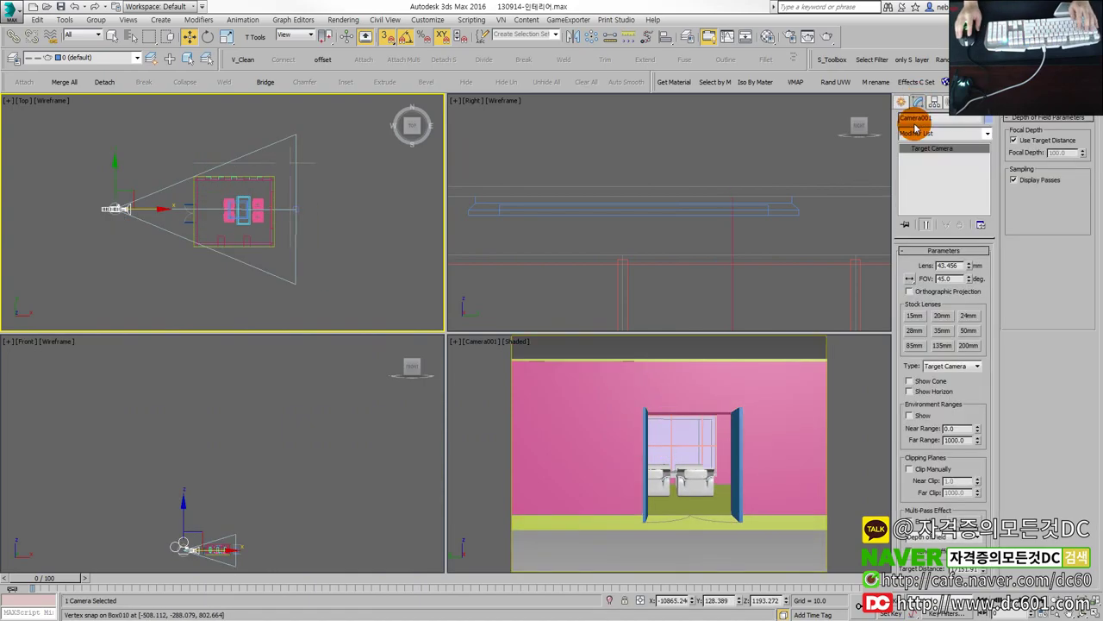
click(952, 265)
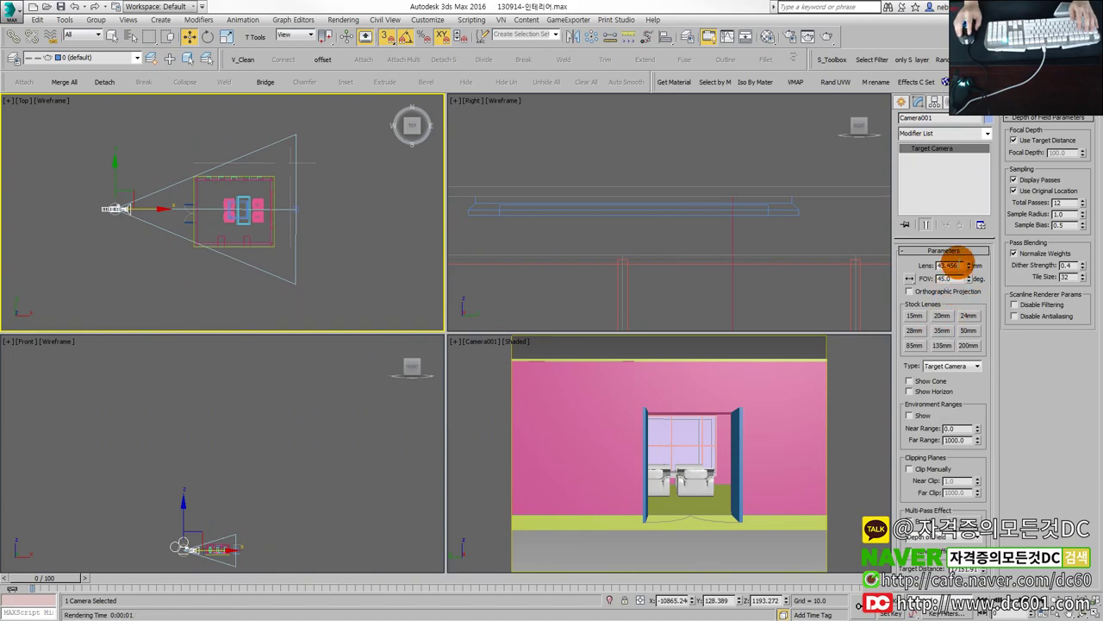
click(968, 317)
text(40)
key(Return)
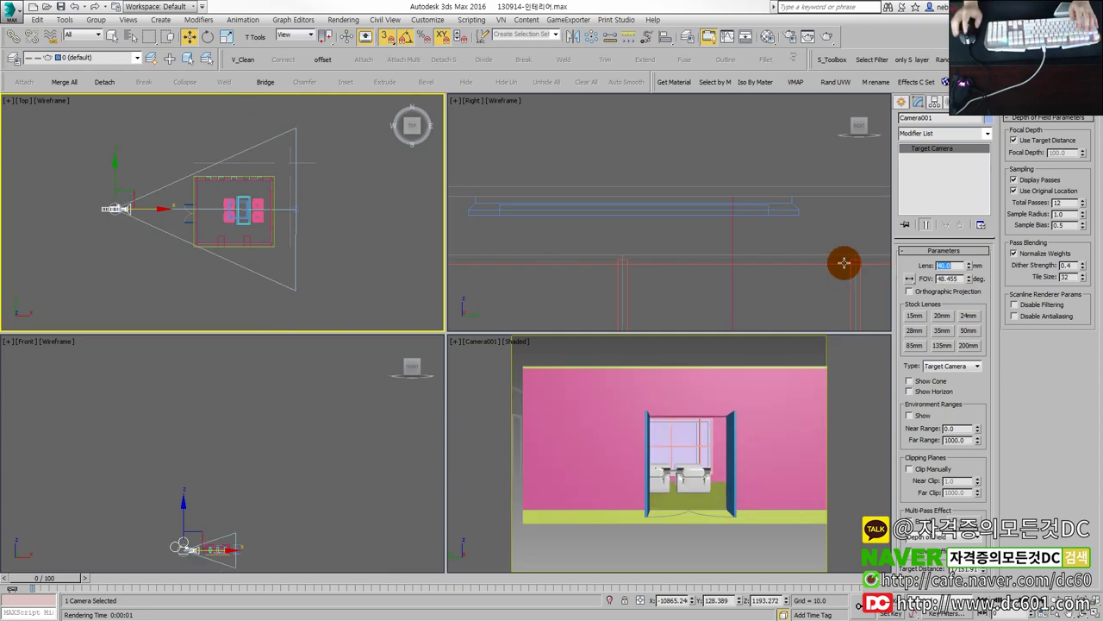
middle_drag(177, 239, 181, 242)
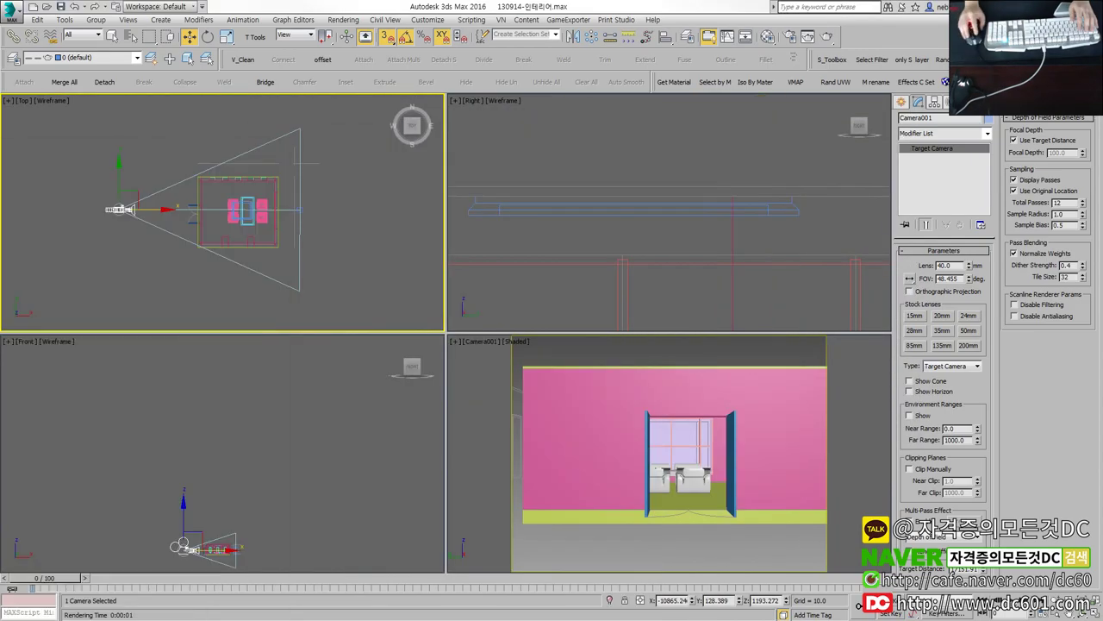
scroll(199, 197, up, 2)
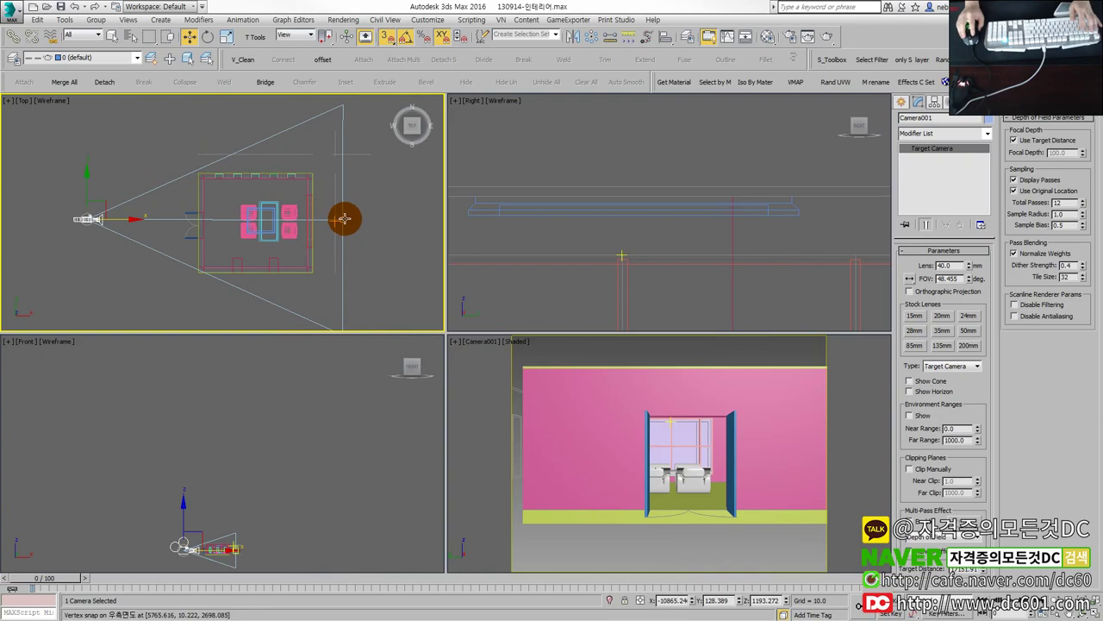
Step: Drag Camera001 toward the room's wall in the Top view
drag(344, 218, 222, 210)
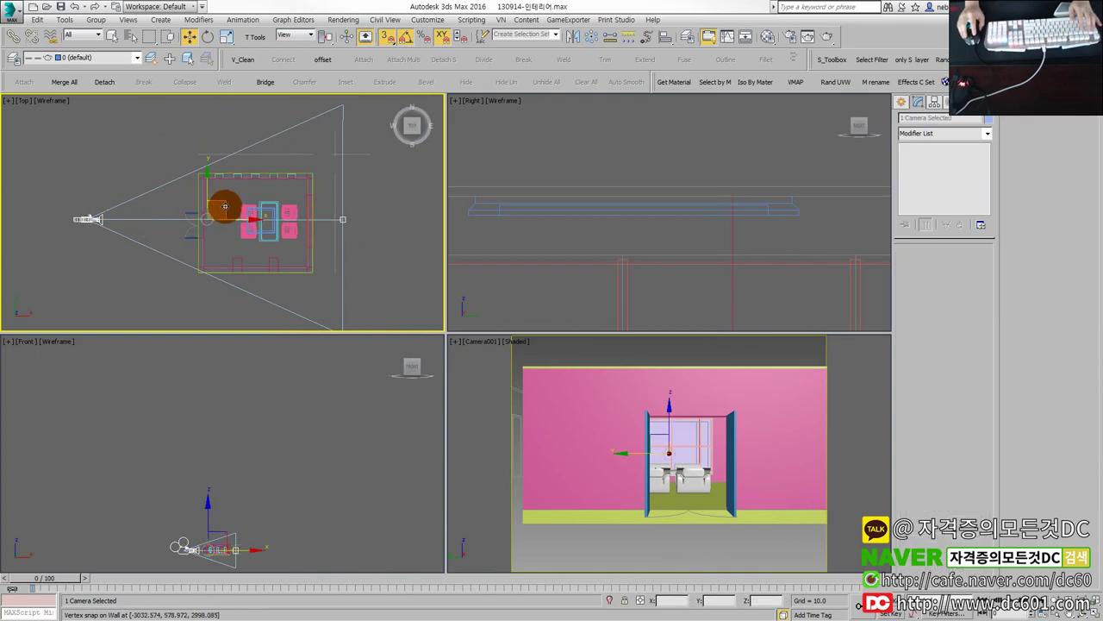
drag(224, 206, 216, 218)
click(149, 239)
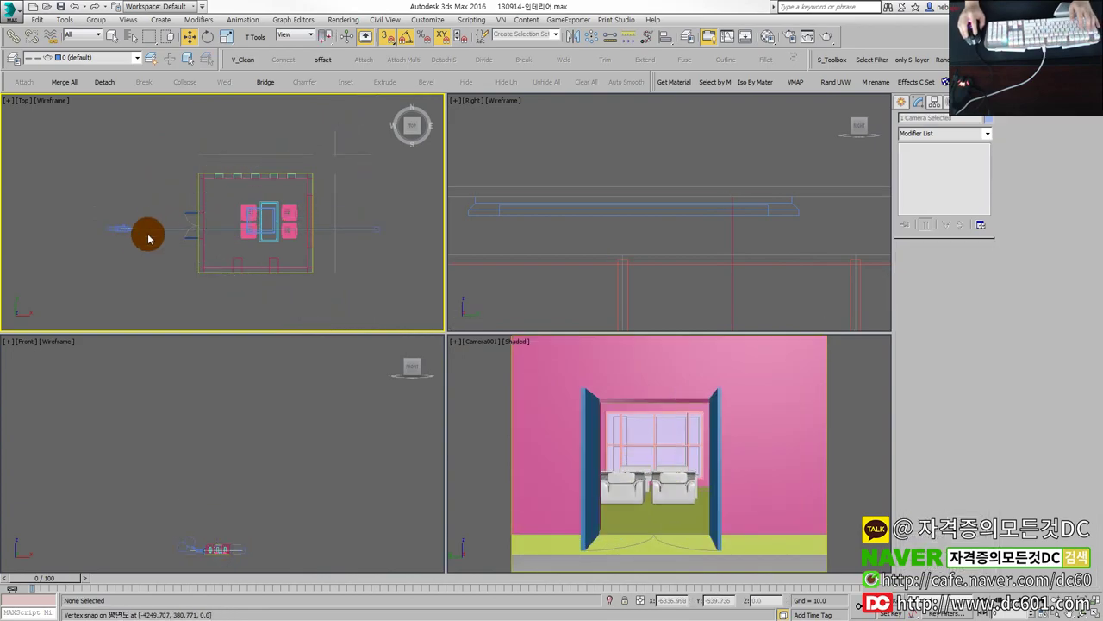
mouse_move(148, 239)
mouse_down()
mouse_move(211, 231)
mouse_move(195, 229)
mouse_up()
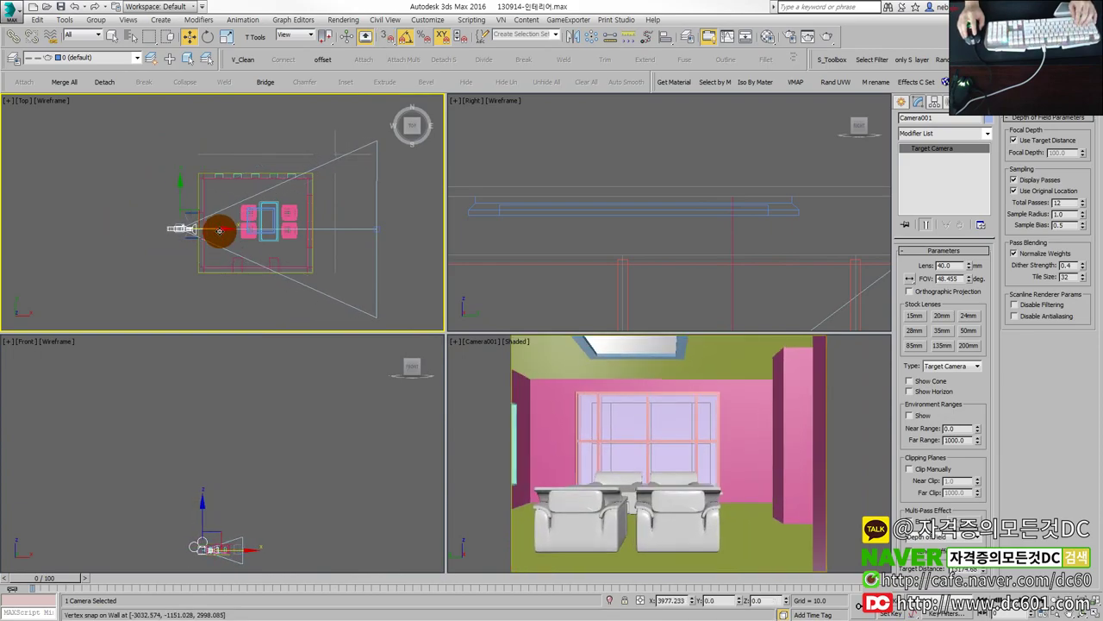
double_click(946, 266)
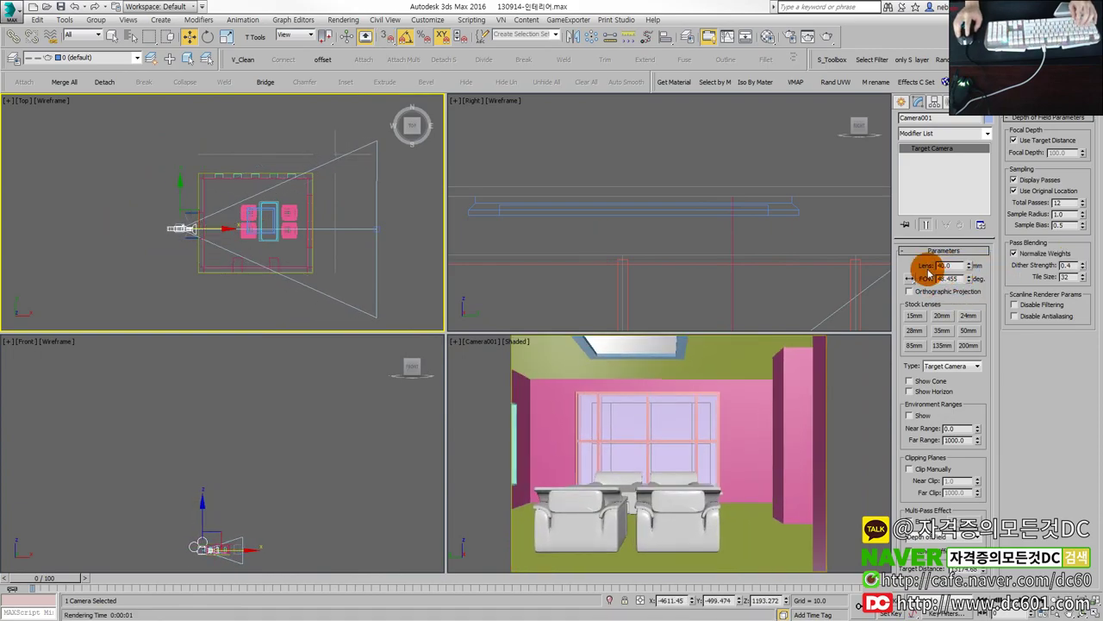
middle_drag(277, 210, 237, 252)
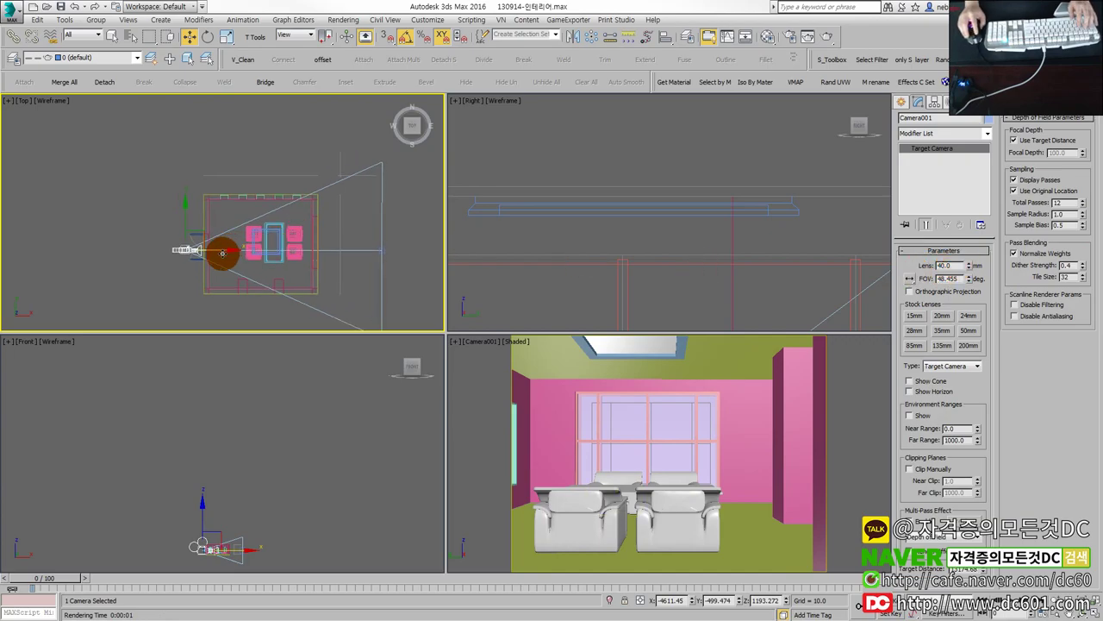
drag(223, 253, 219, 249)
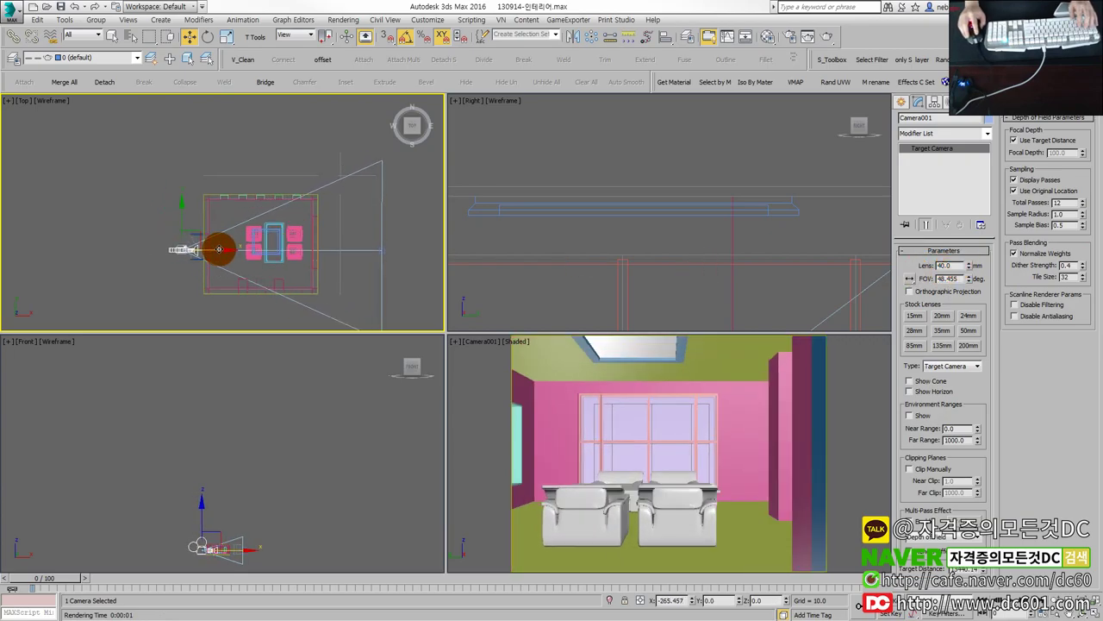
Step: In the maximized camera view, nudge the view toward the window wall, then restore four viewports
click(770, 456)
key(alt+w)
click(531, 437)
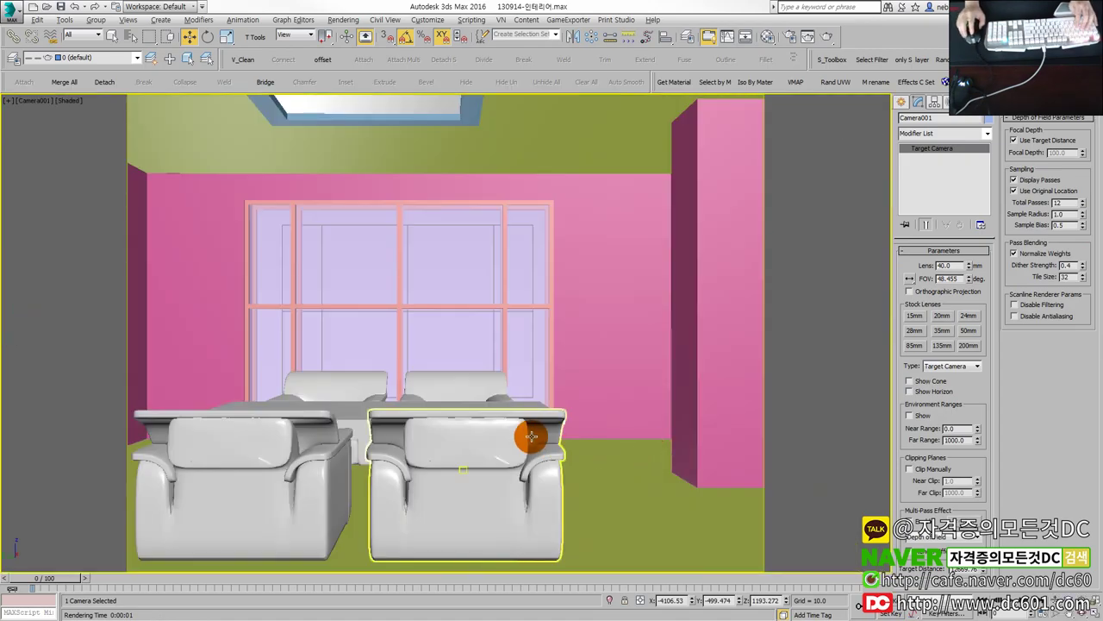
drag(531, 437, 551, 436)
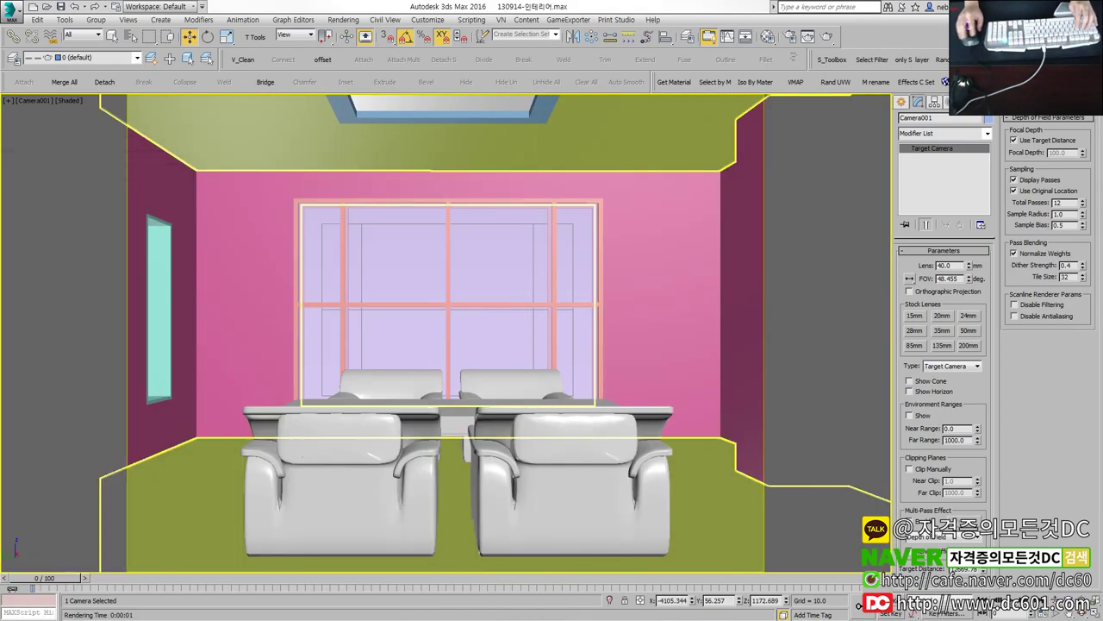
click(256, 232)
key(alt+w)
Step: Reposition Camera001 in the Top view and enable Clip Manually in its Clipping Planes
scroll(184, 241, up, 3)
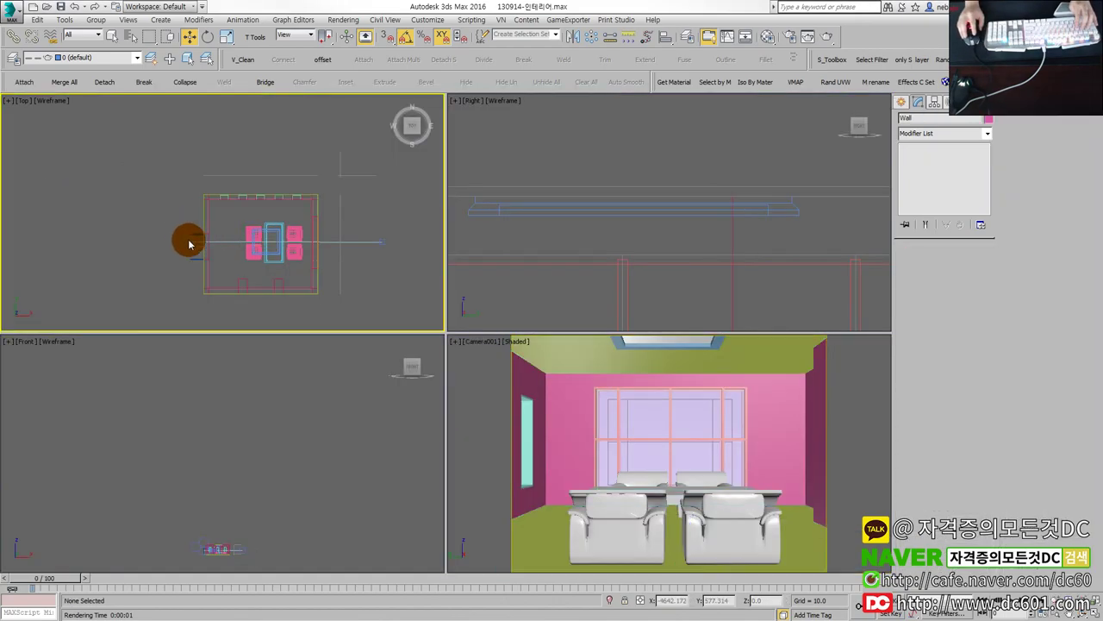
scroll(186, 246, up, 1)
drag(185, 242, 301, 242)
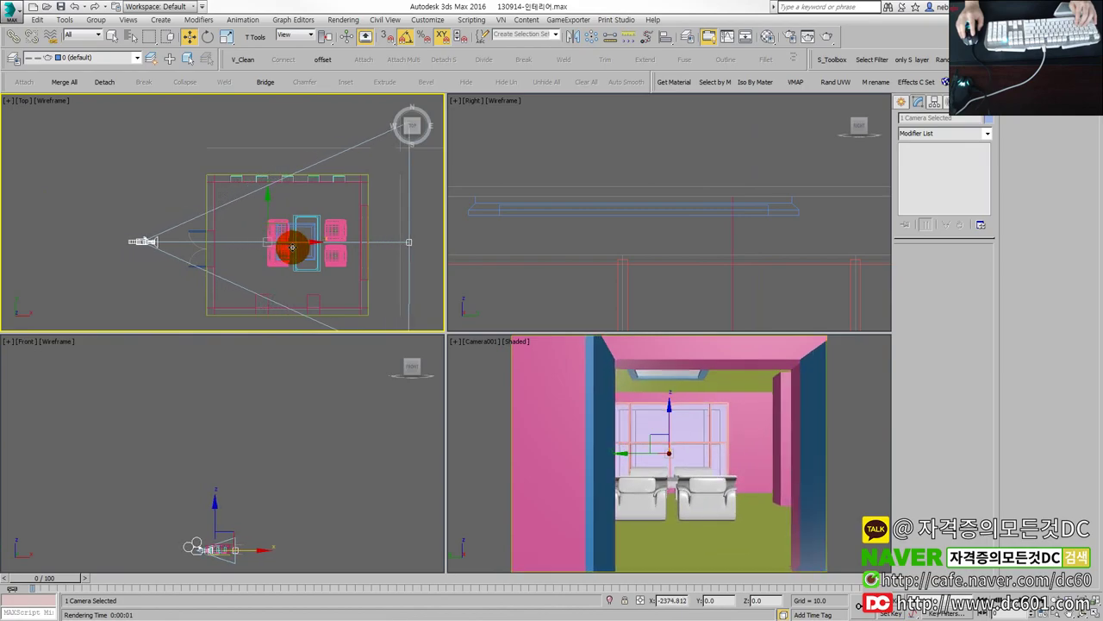
drag(301, 243, 287, 245)
click(156, 207)
click(144, 242)
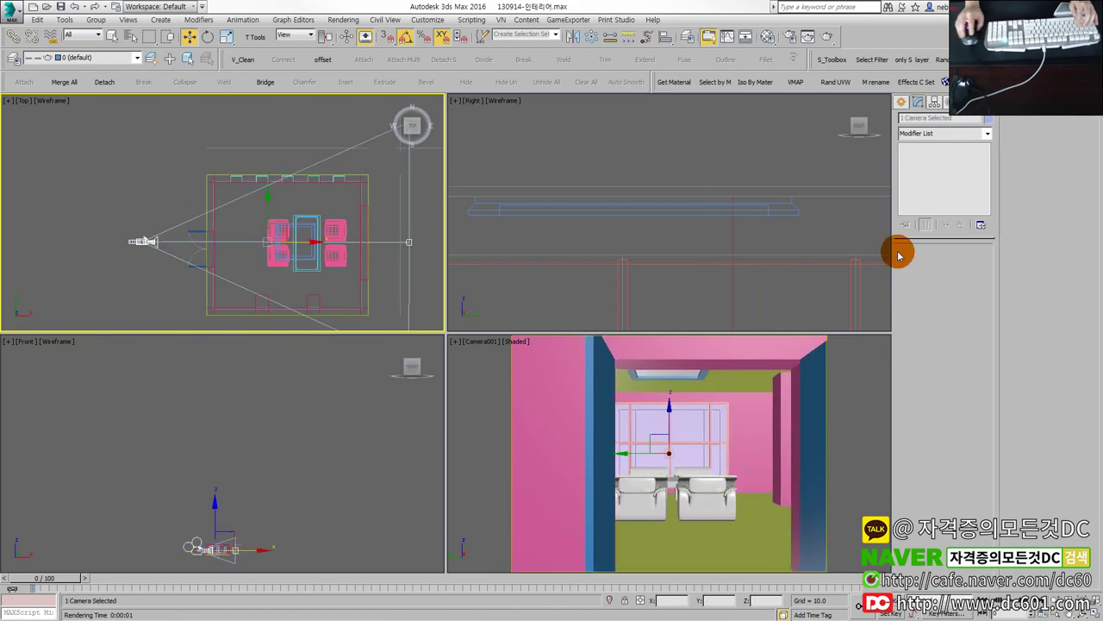
click(142, 241)
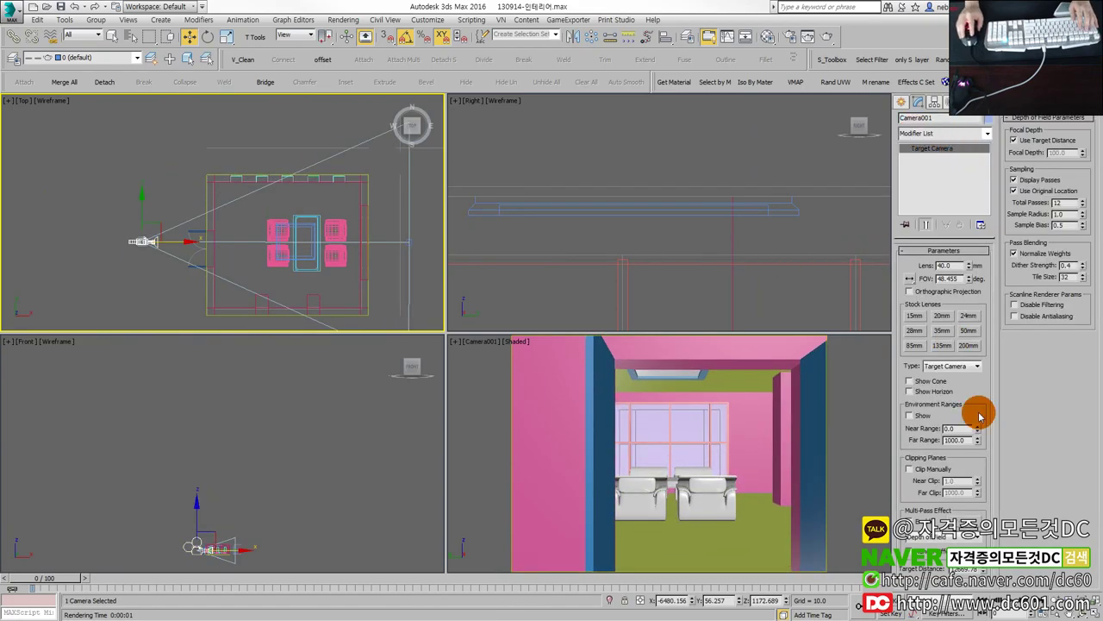
click(941, 470)
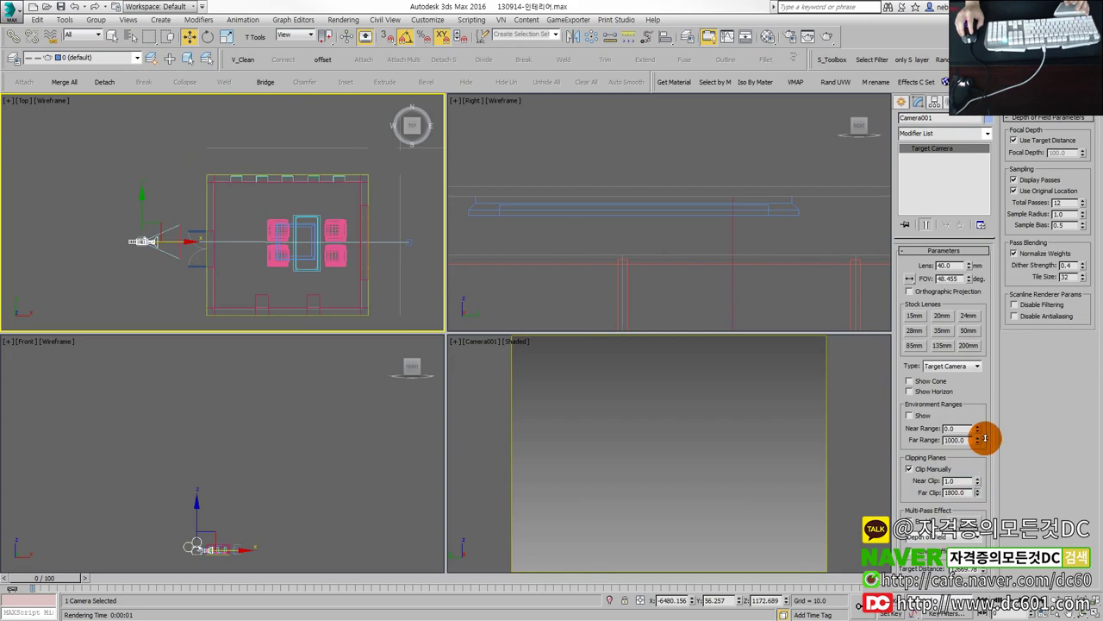
Step: Raise Camera001's Far Clip to 14337.39
drag(985, 437, 991, 307)
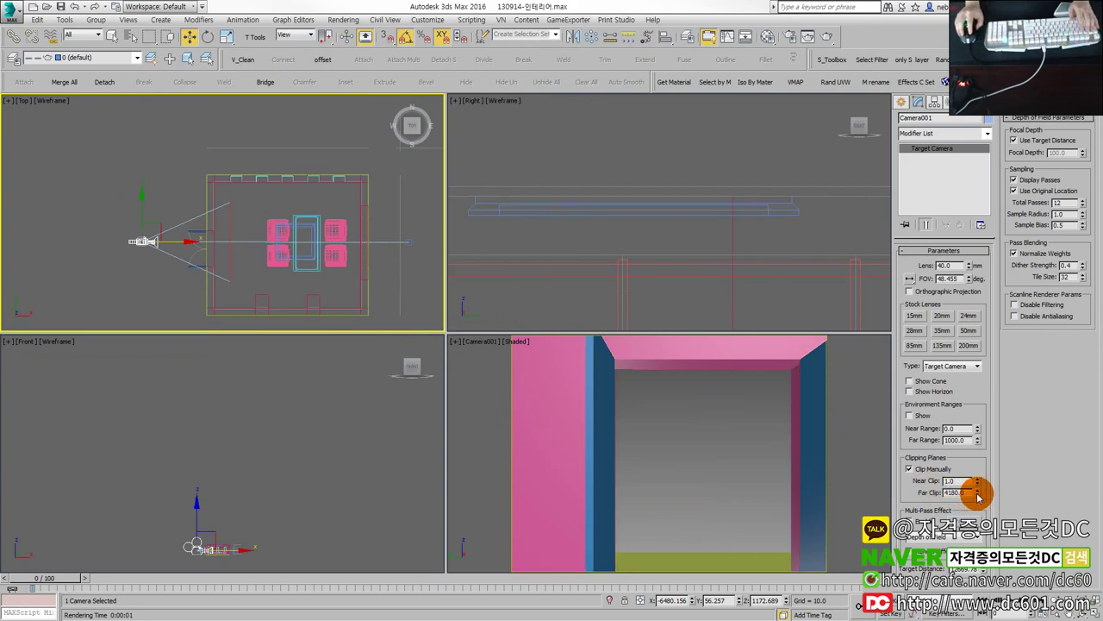
mouse_move(979, 482)
mouse_down()
mouse_move(992, 382)
mouse_move(987, 519)
mouse_move(997, 384)
mouse_move(976, 528)
mouse_move(1013, 352)
mouse_up()
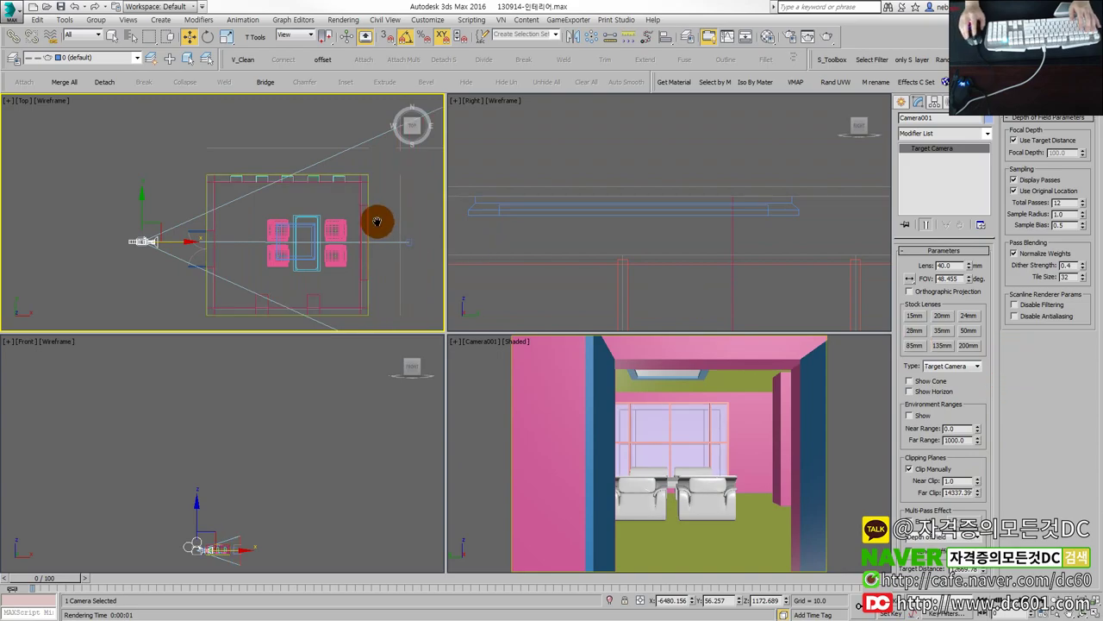
scroll(376, 221, down, 2)
scroll(374, 210, up, 2)
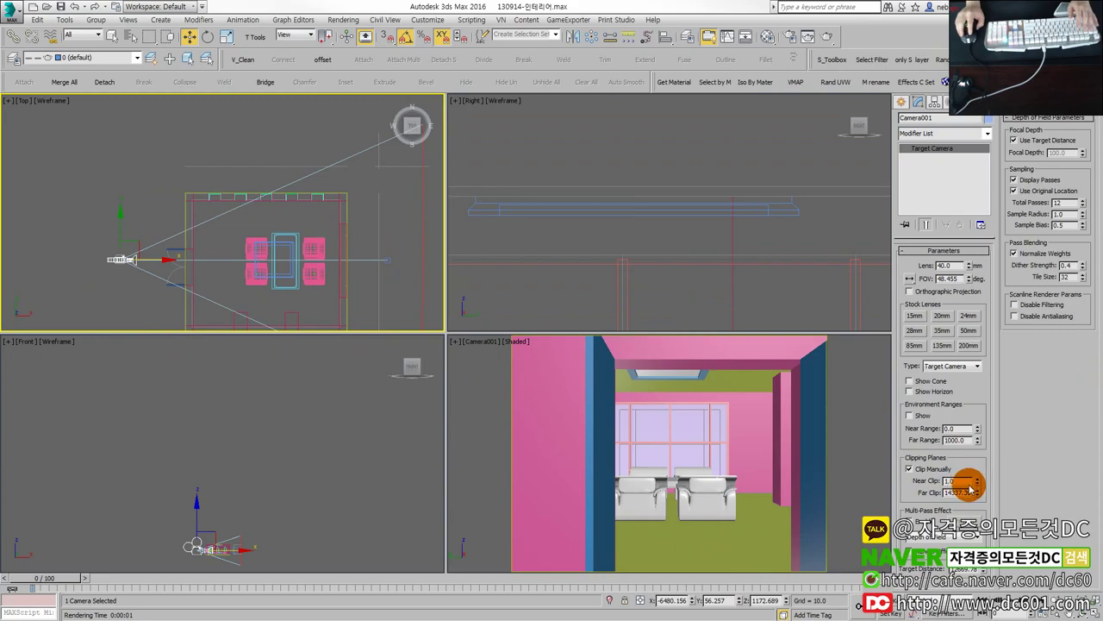
Step: Raise the Near Clip to 3690.0 so the front walls disappear
drag(978, 483, 980, 423)
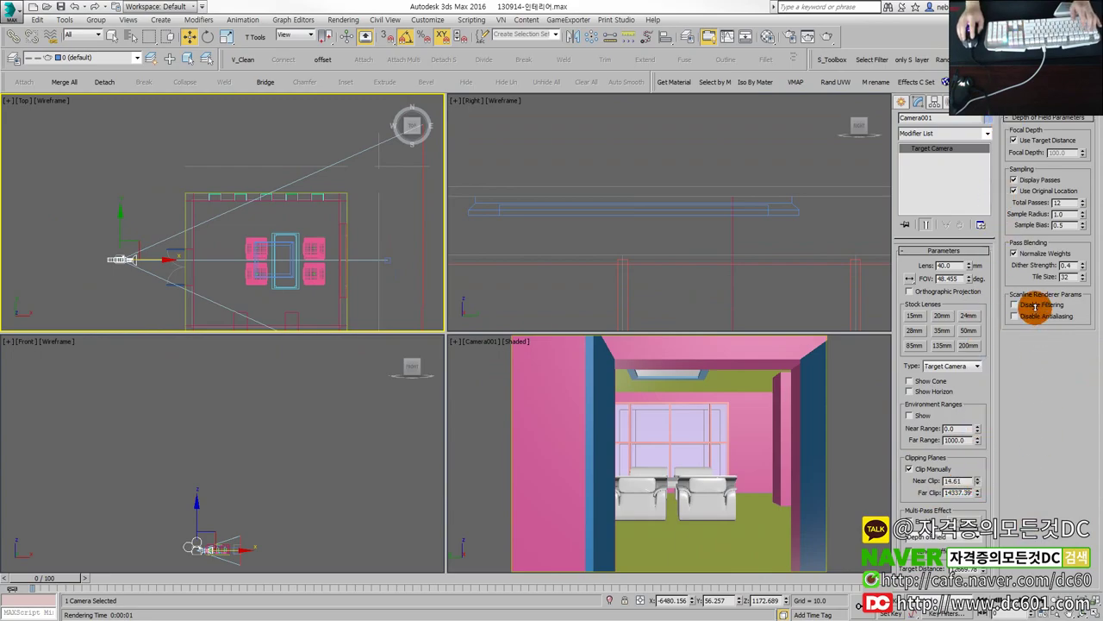
drag(964, 481, 889, 487)
text(1000)
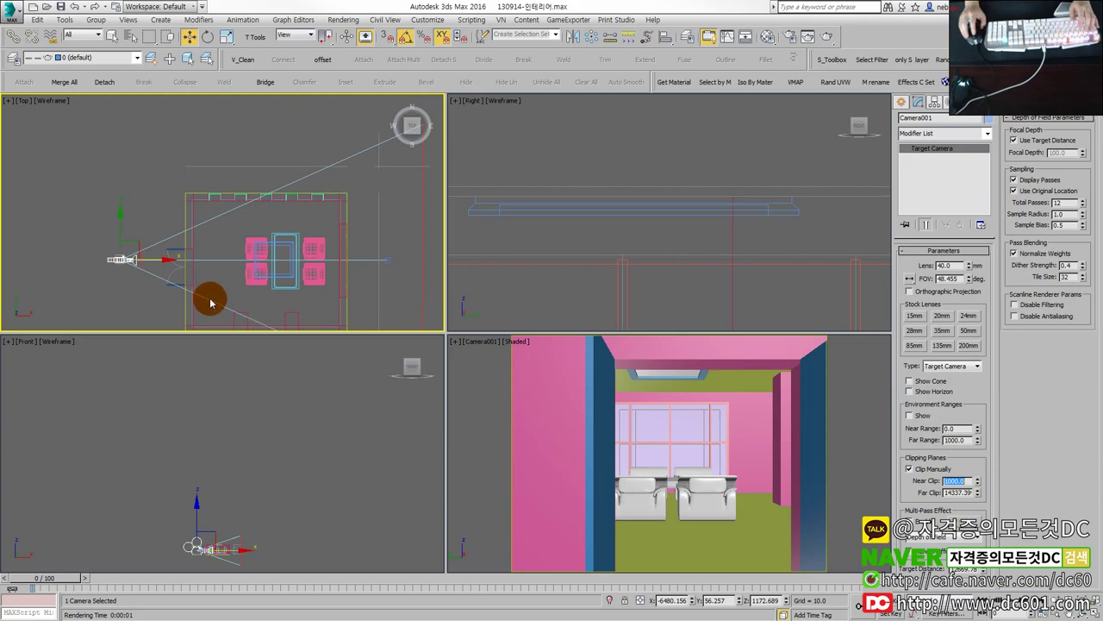
scroll(104, 207, up, 3)
scroll(177, 261, up, 2)
scroll(177, 261, down, 4)
scroll(192, 249, down, 1)
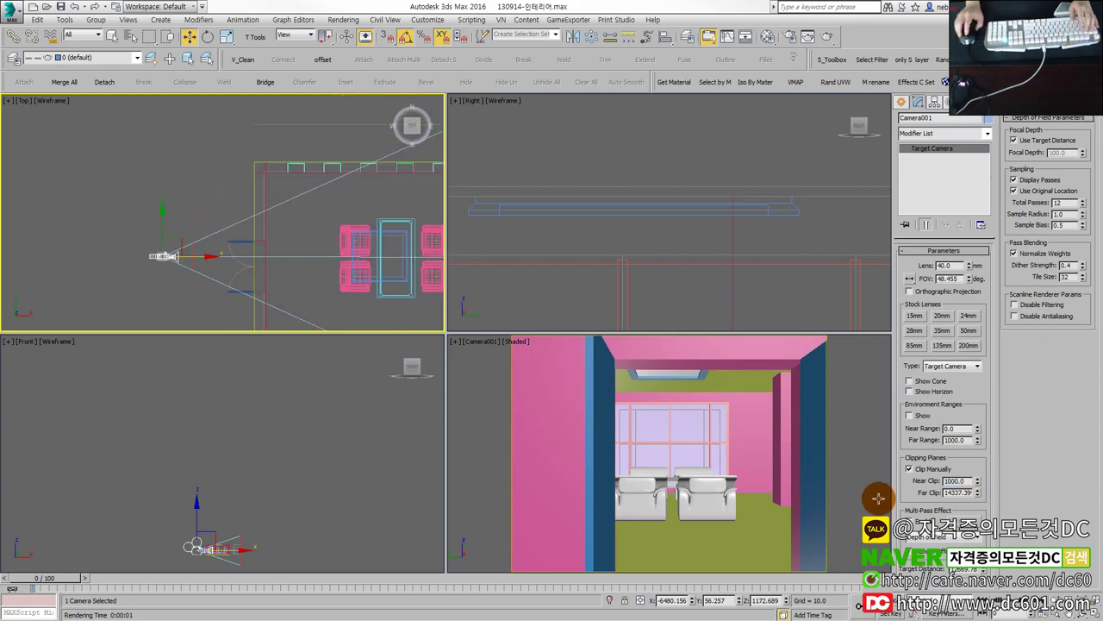
middle_drag(285, 313, 234, 310)
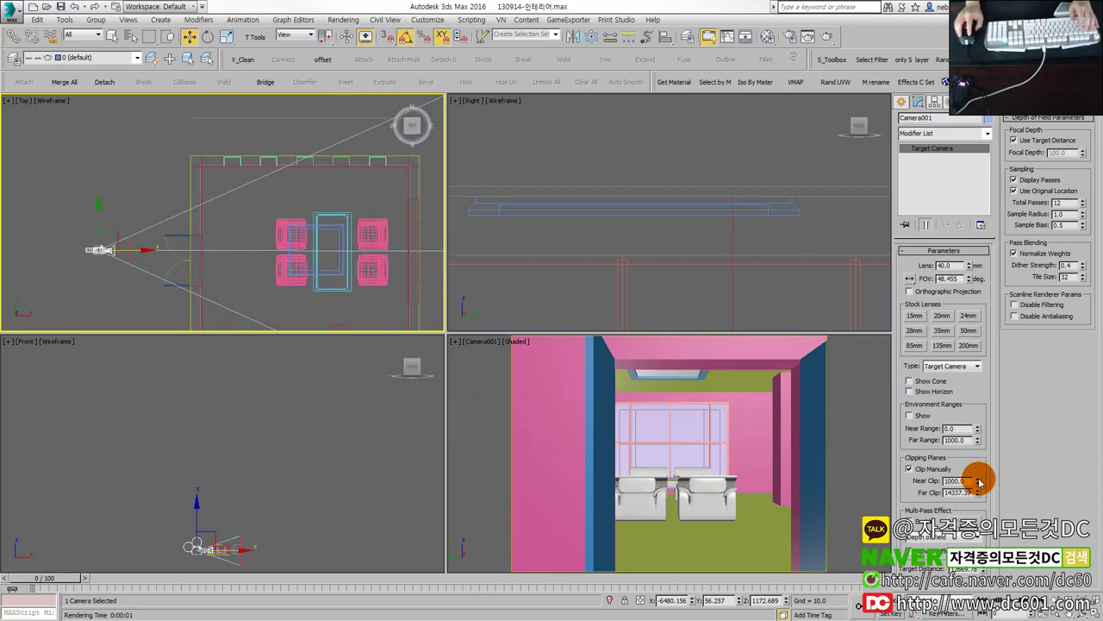
drag(980, 457, 985, 335)
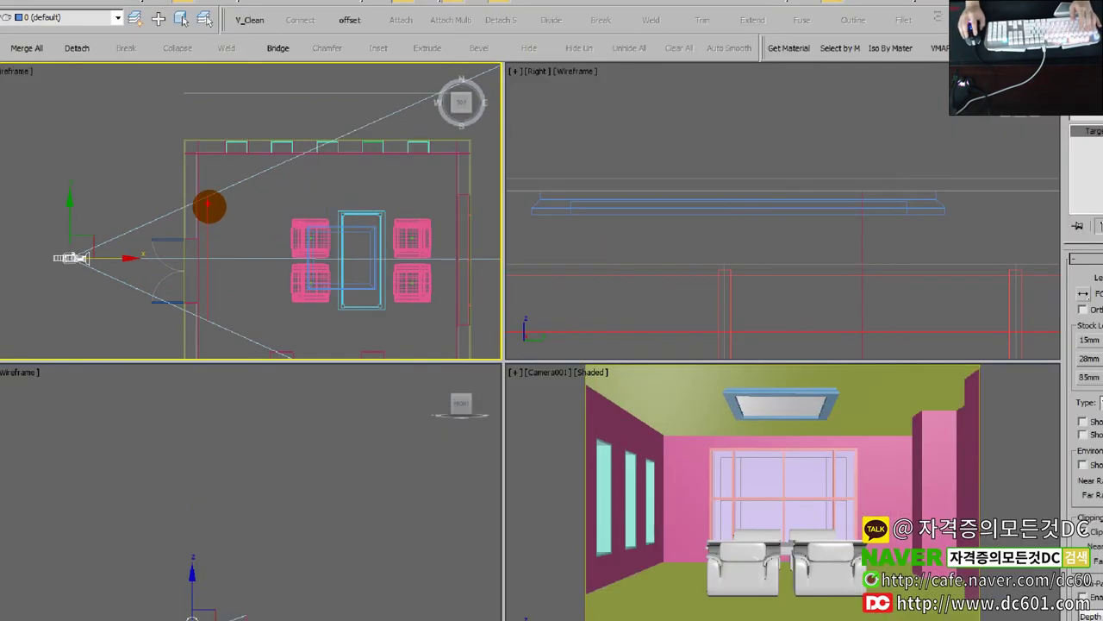
mouse_move(208, 205)
mouse_down()
mouse_move(206, 177)
mouse_move(204, 335)
mouse_up()
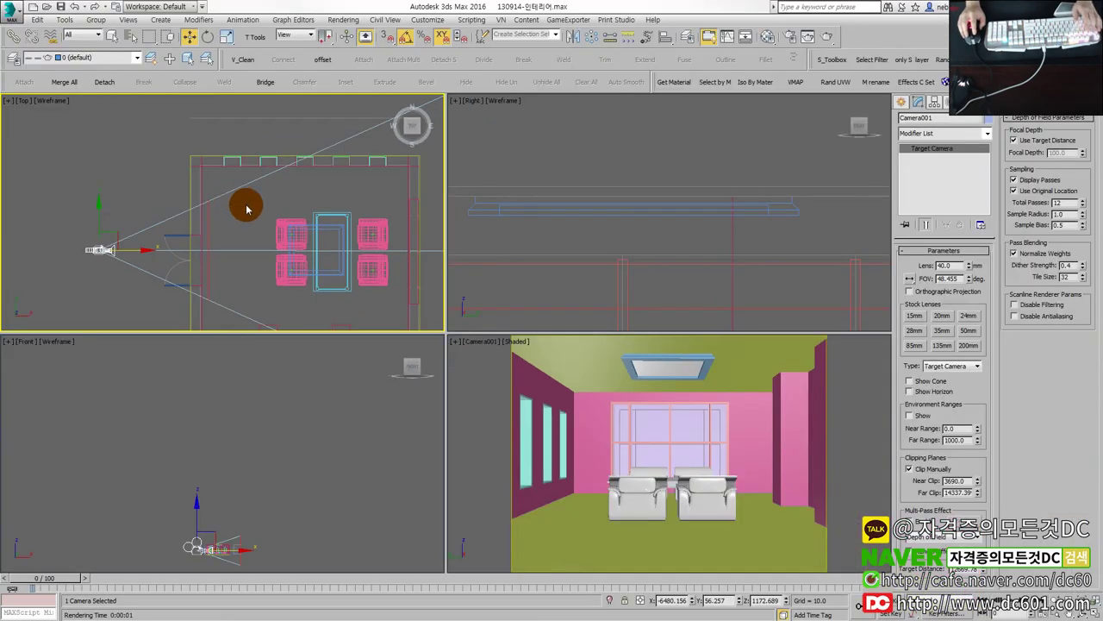
right_click(582, 408)
key(alt+w)
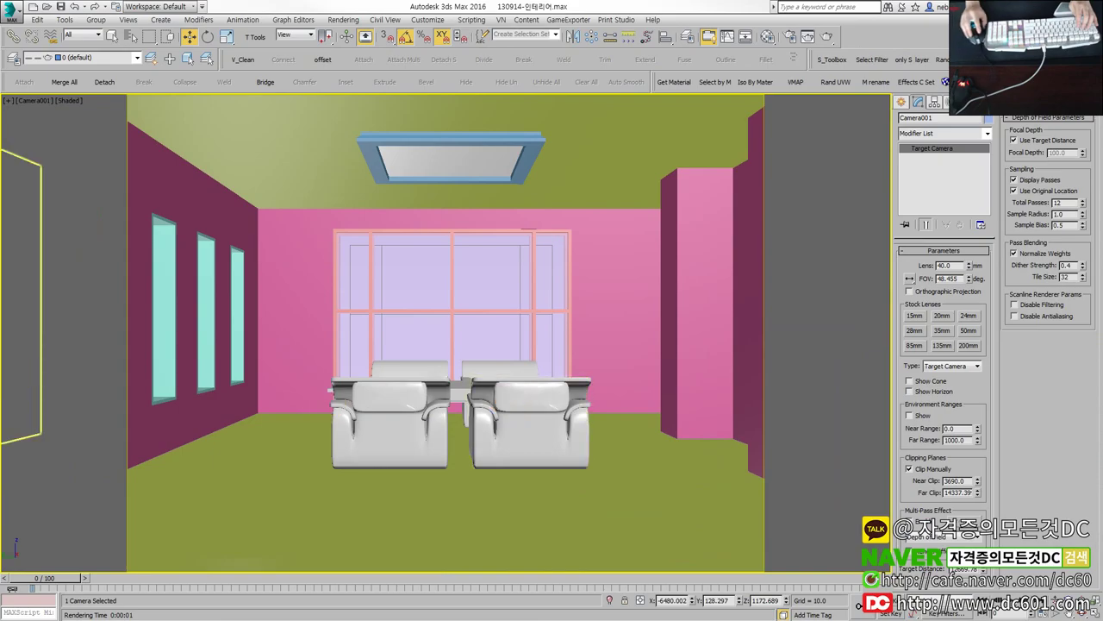
key(alt+Tab)
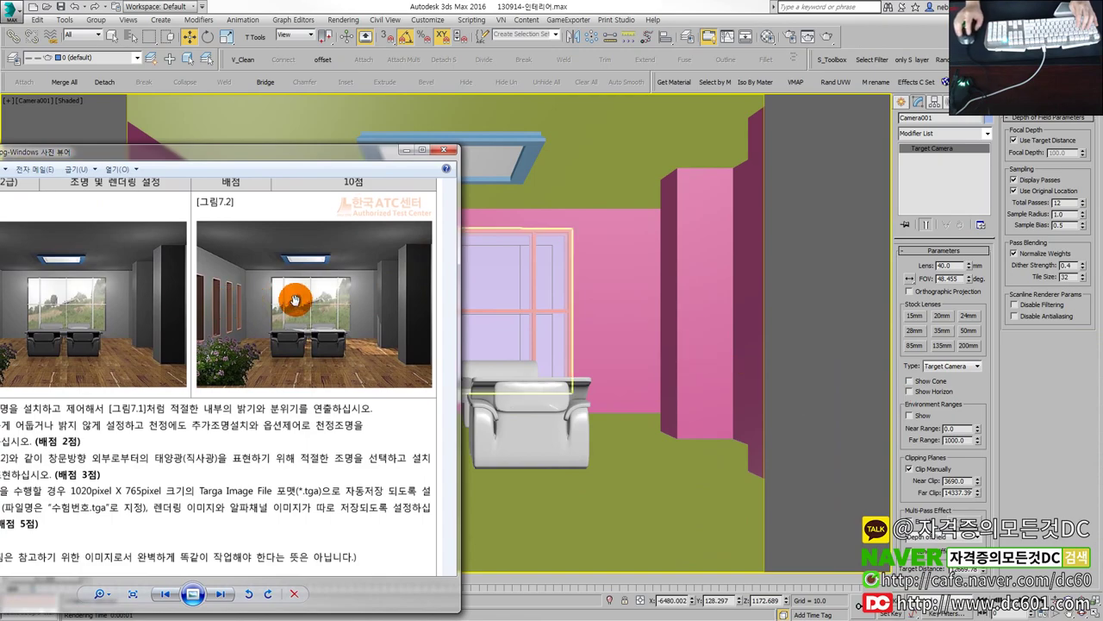
key(alt+Tab)
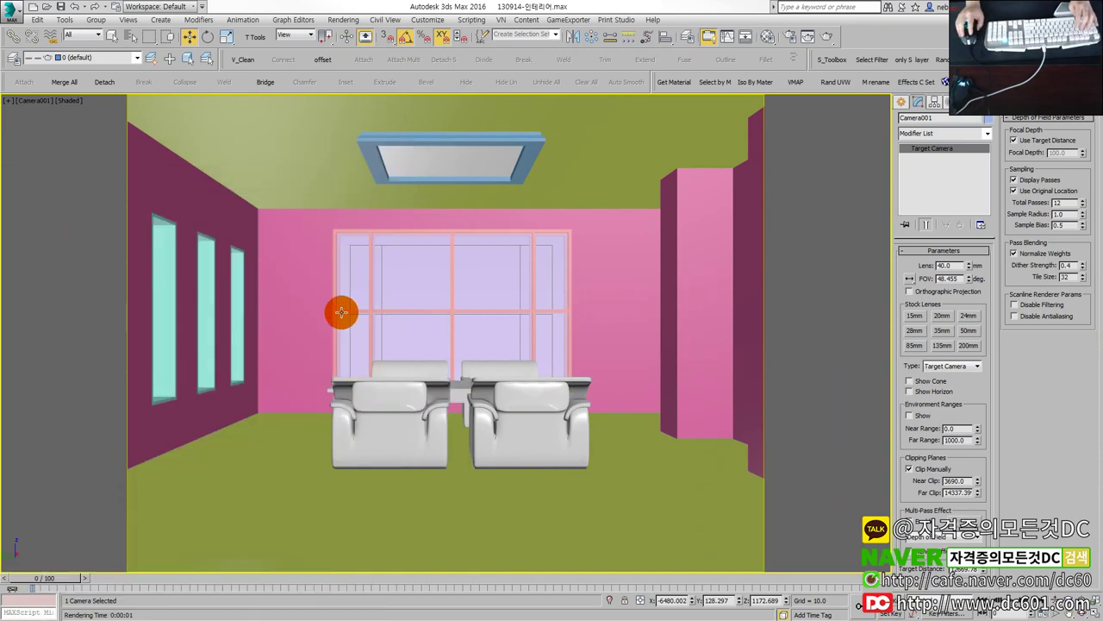
click(339, 285)
key(alt+w)
click(98, 242)
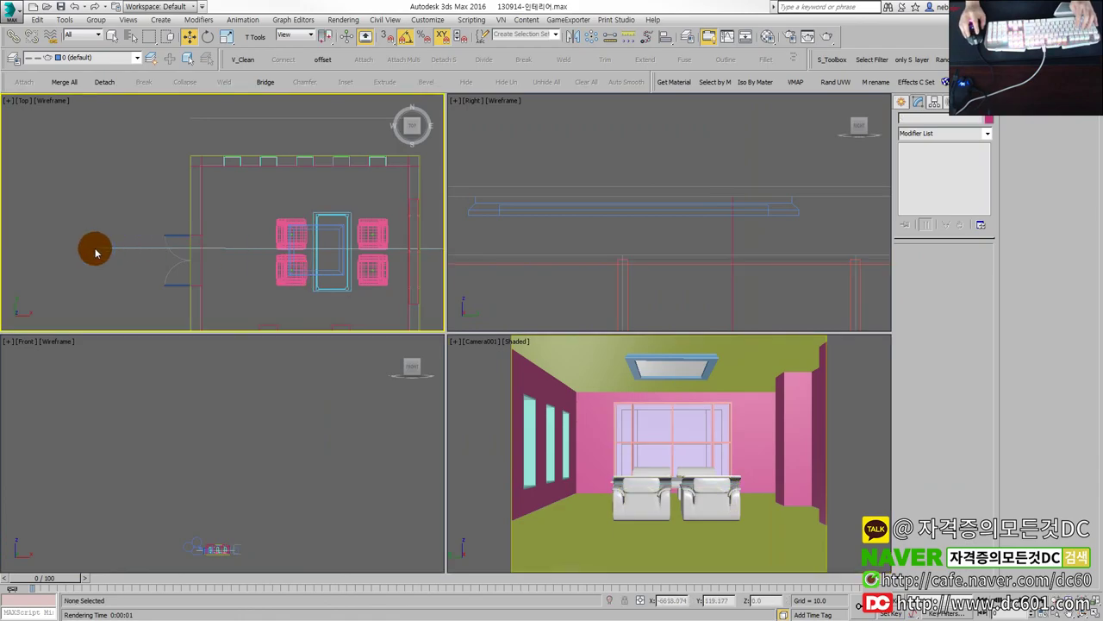
click(98, 246)
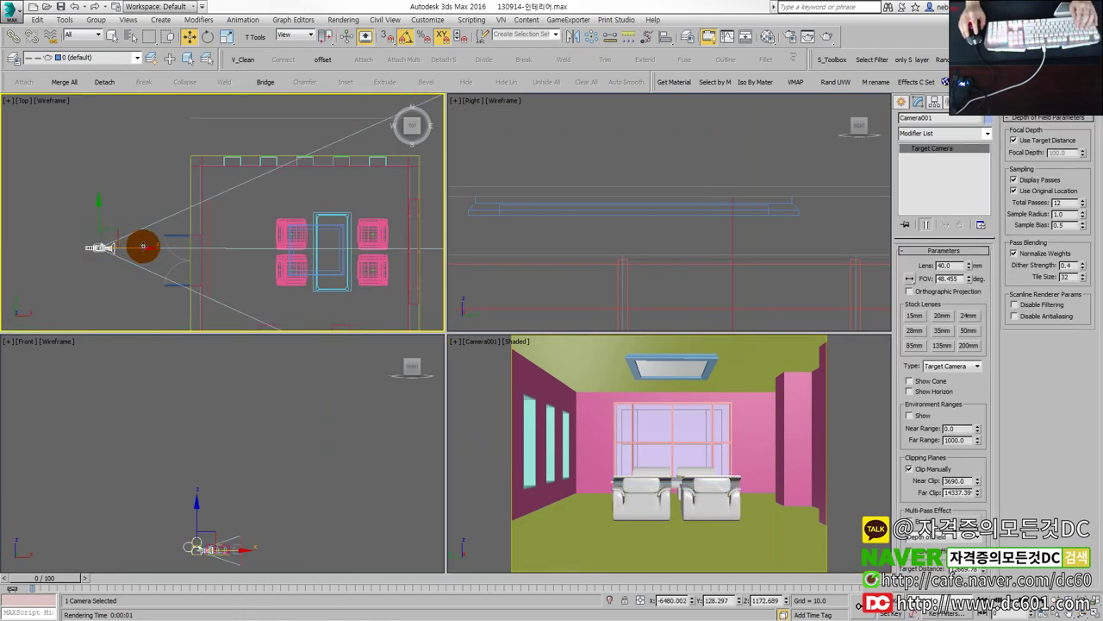
Step: Drag Camera001 and its target leftward in the Top view, outside the doorway
drag(99, 247, 60, 247)
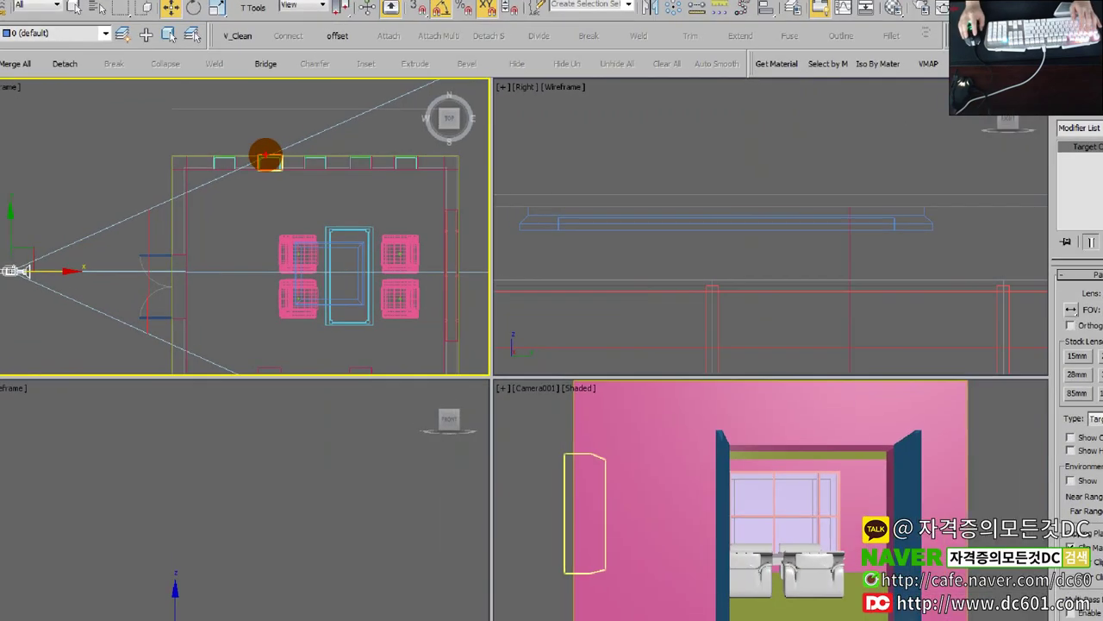
drag(215, 172, 347, 124)
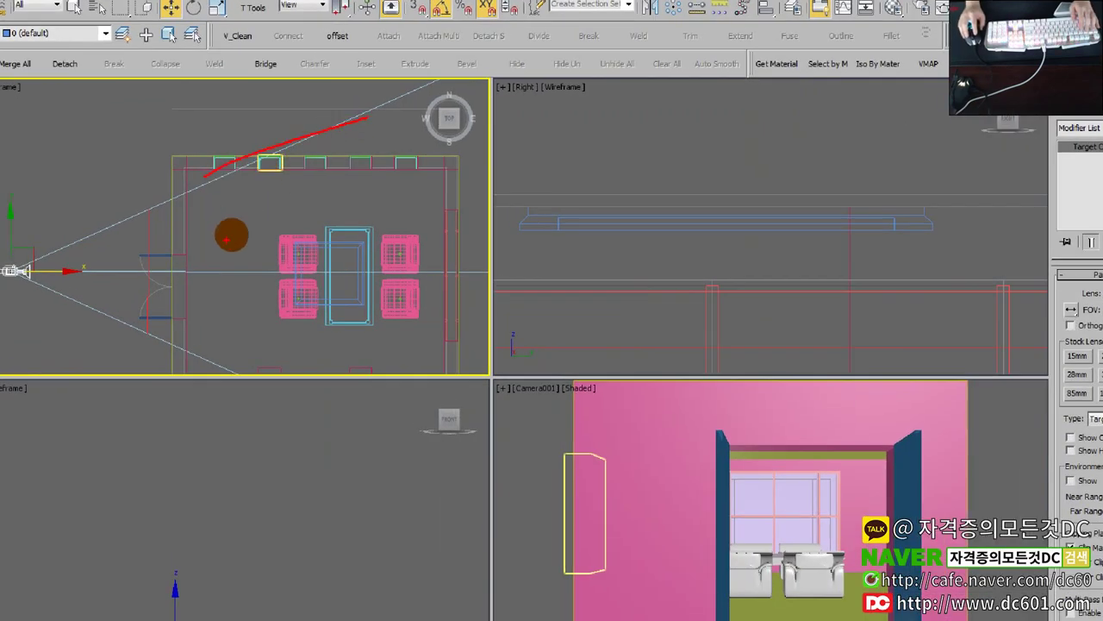
drag(170, 354, 340, 428)
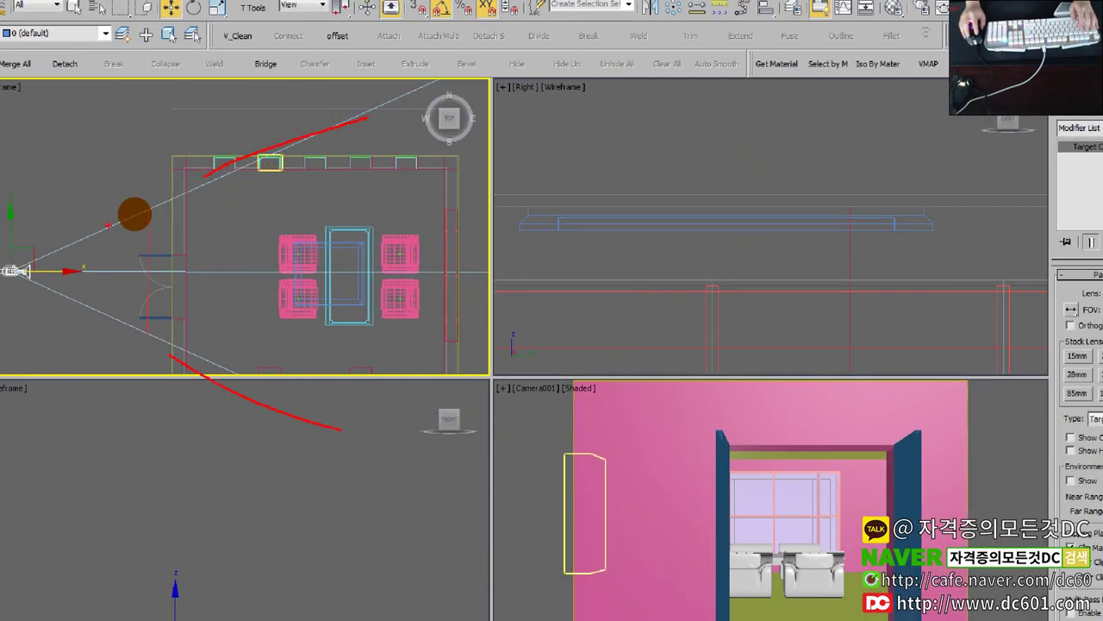
drag(103, 229, 439, 90)
drag(31, 276, 308, 405)
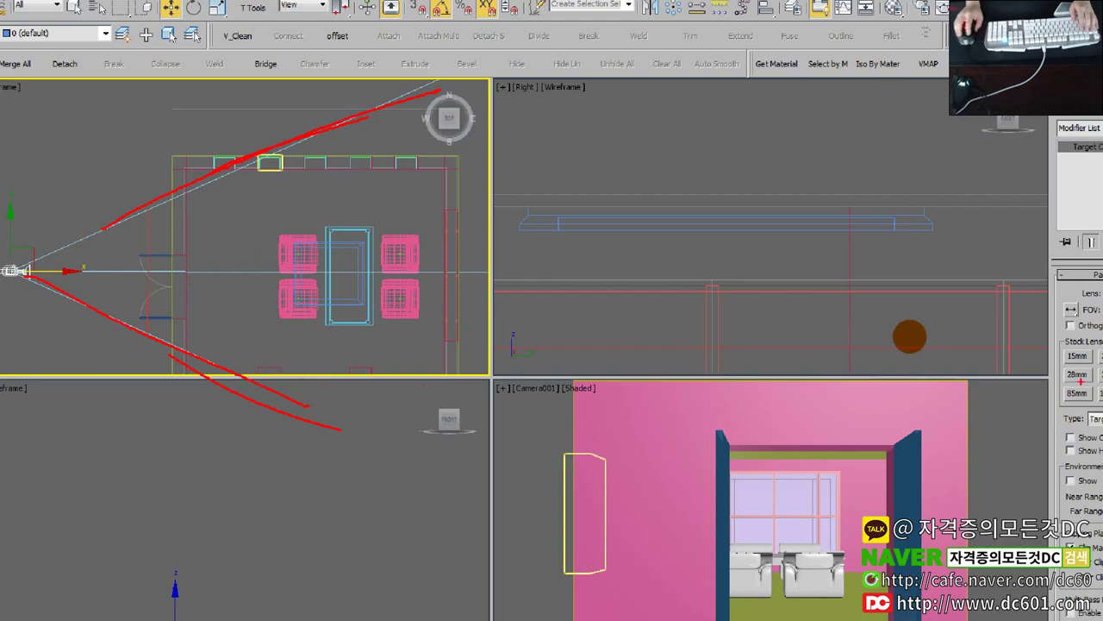
drag(177, 215, 266, 227)
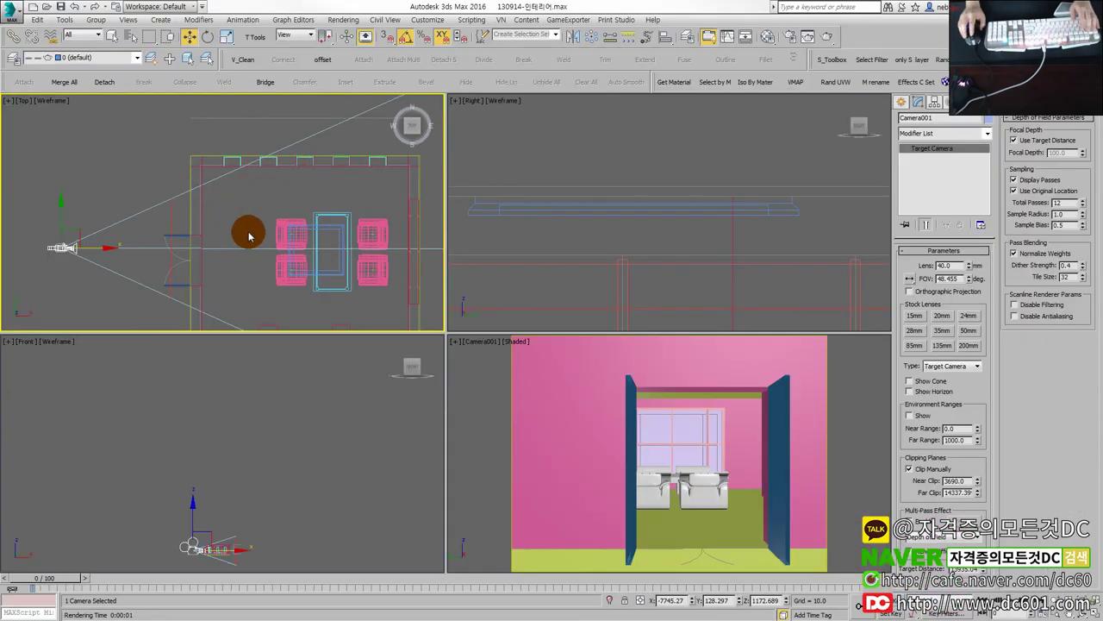
middle_drag(247, 233, 246, 222)
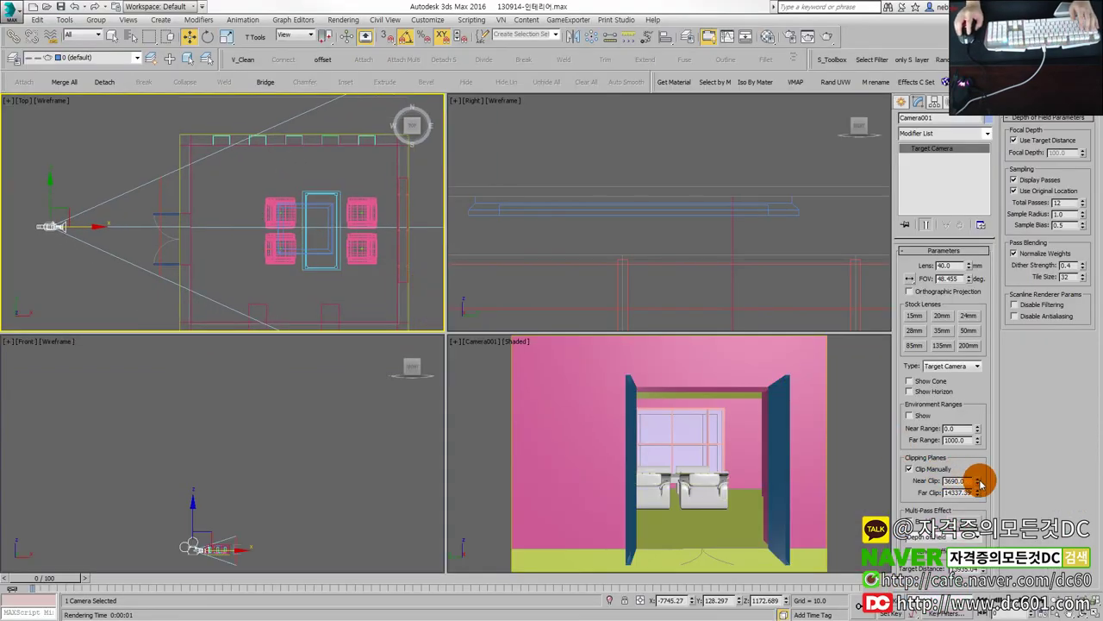
Step: Raise the Near Clip to 4681.5 and test-render the maximized camera view
drag(980, 483, 980, 458)
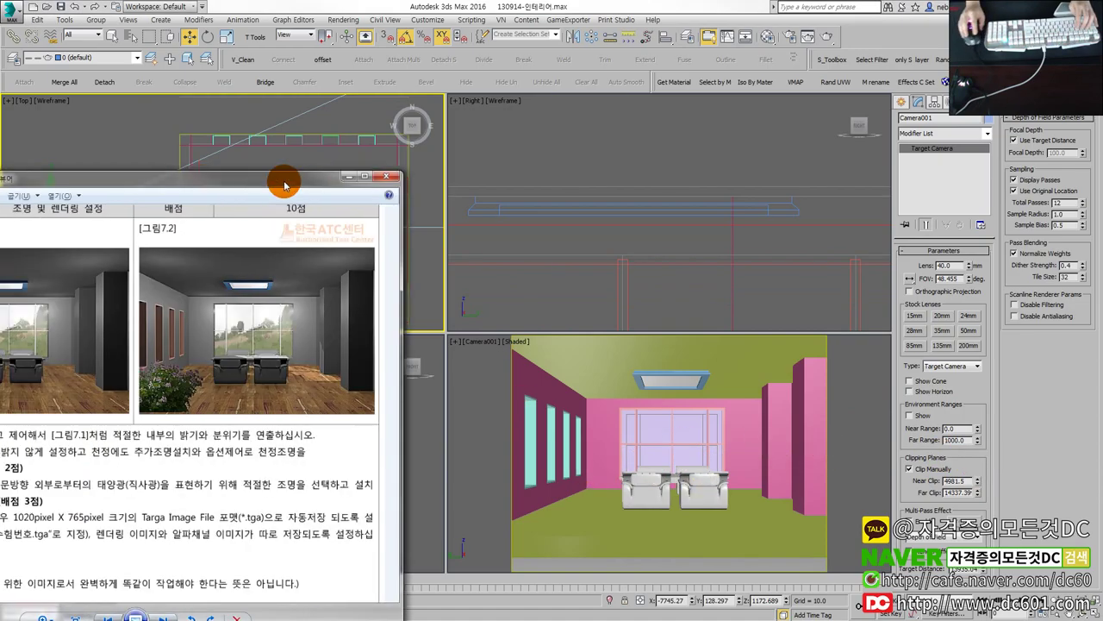
drag(284, 178, 552, 171)
key(alt+Tab)
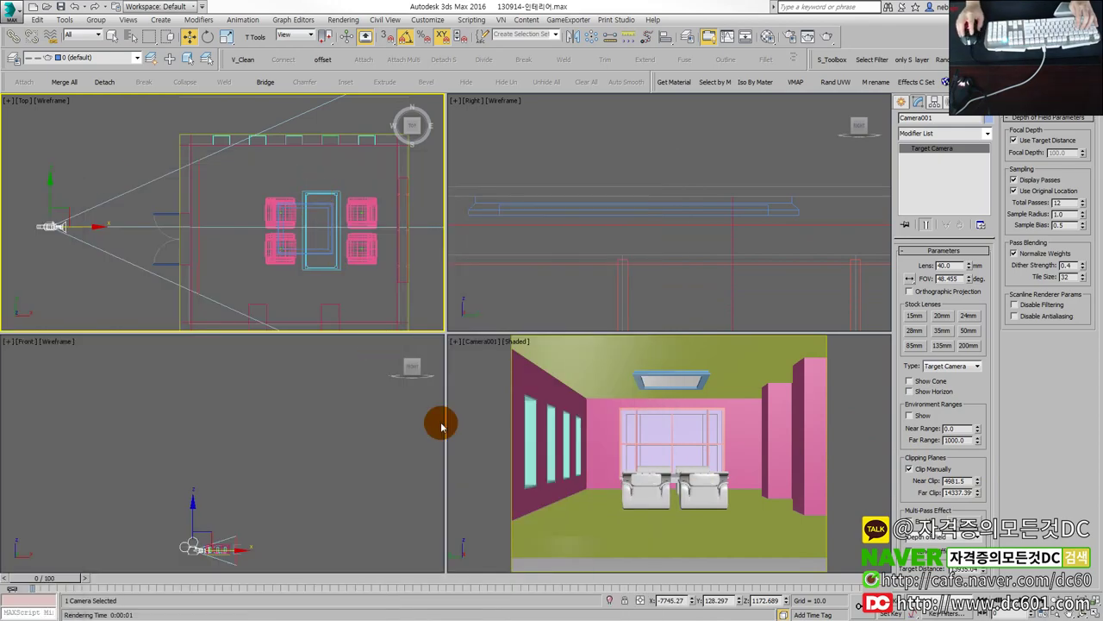
key(alt+w)
middle_drag(518, 443, 508, 449)
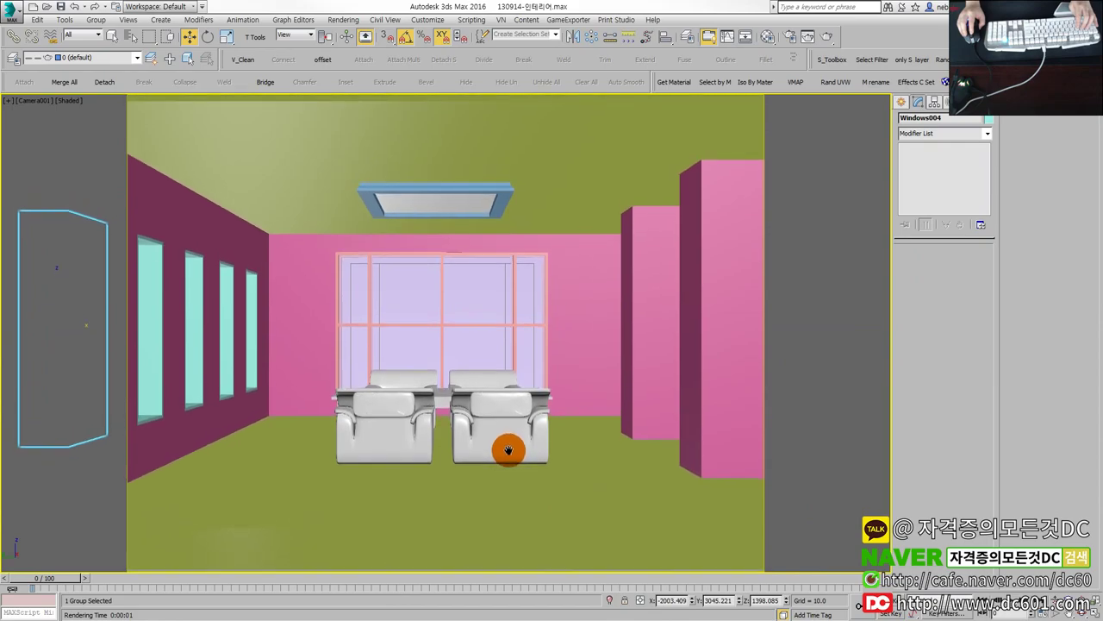
click(809, 38)
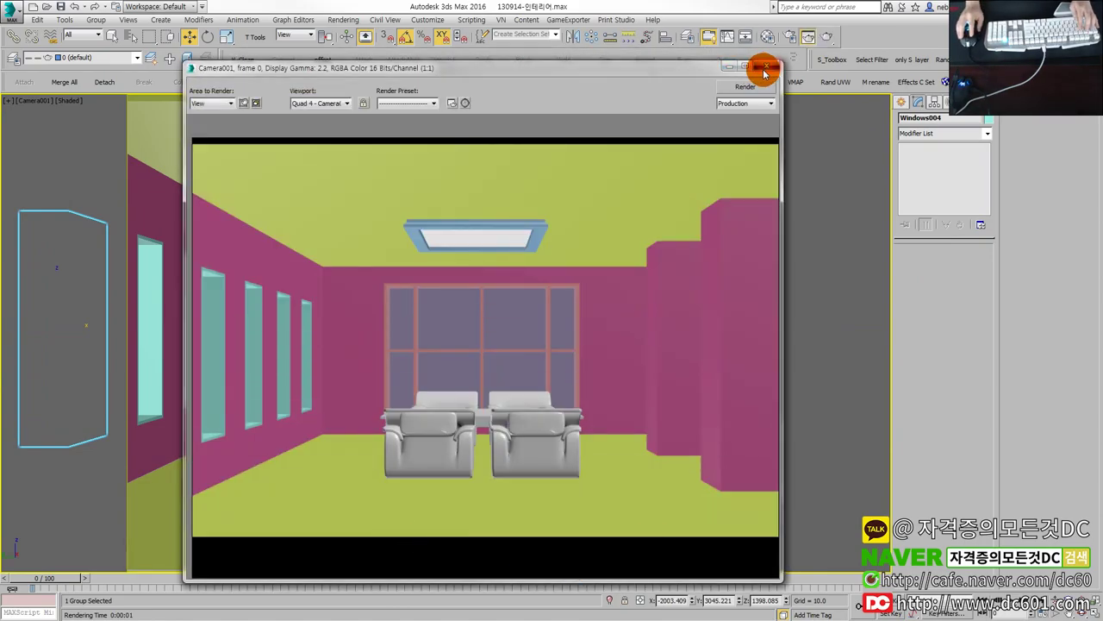
click(732, 66)
Step: Turn on Edged Faces in the camera view and return to four viewports
click(437, 516)
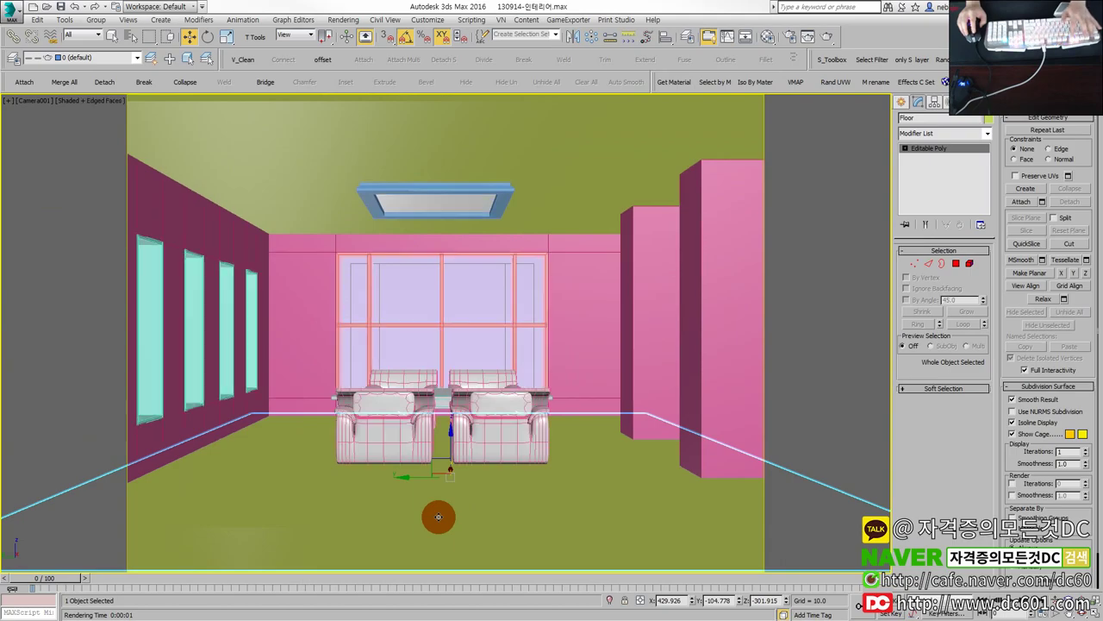
key(F4)
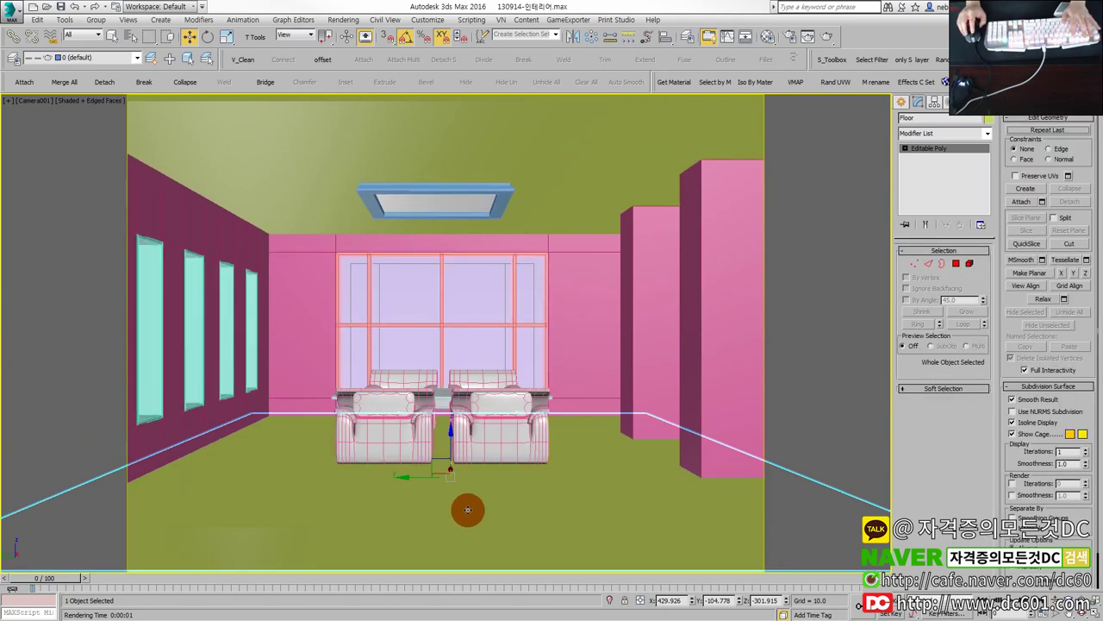
key(alt+w)
right_click(394, 296)
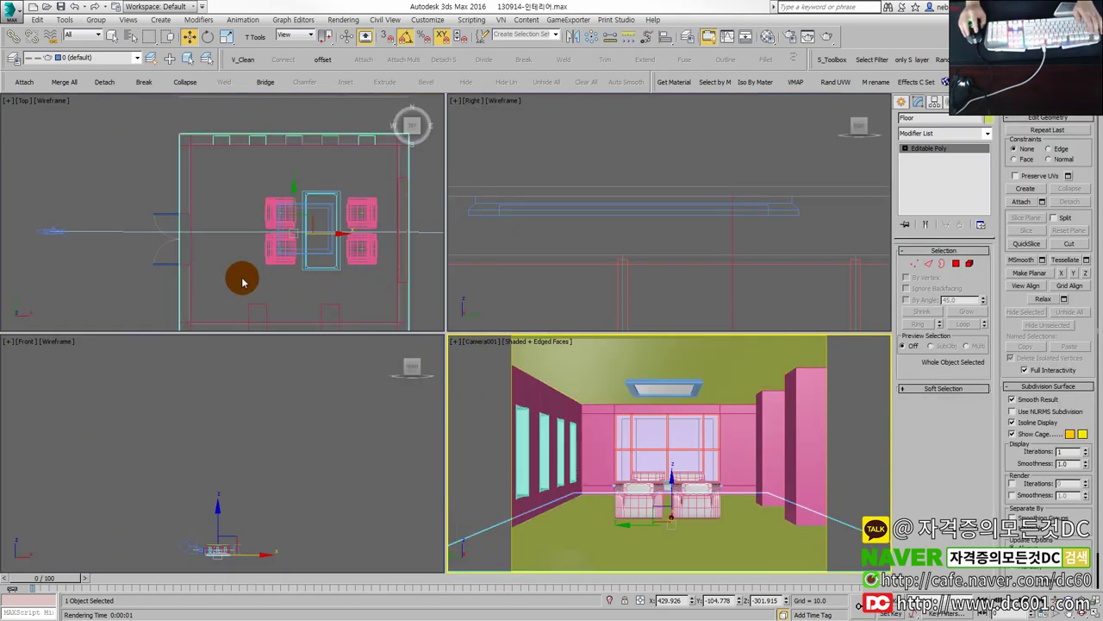
click(67, 243)
Step: Reselect Camera001 in the Top view and pan the maximized camera view to raise the room
click(40, 227)
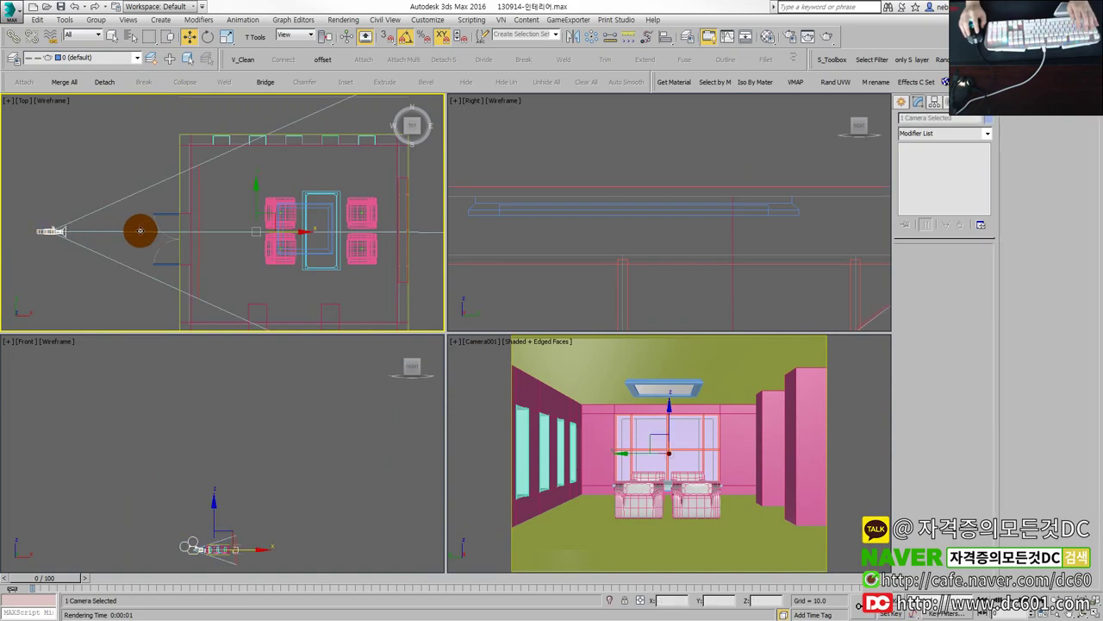
right_click(591, 445)
key(alt+w)
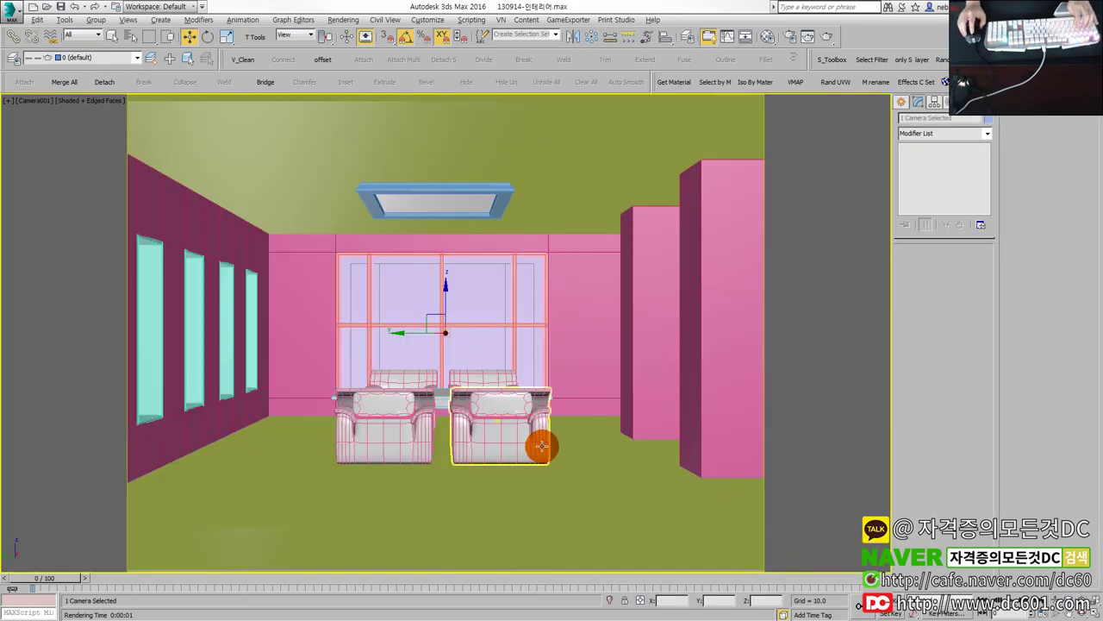
middle_drag(541, 445, 544, 440)
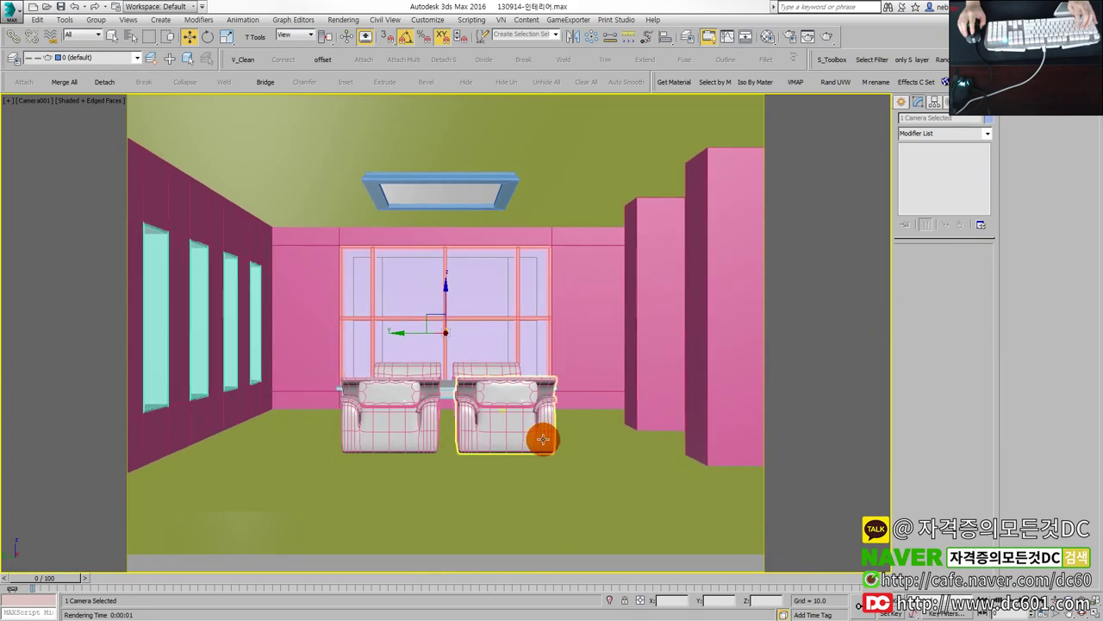
key(alt)
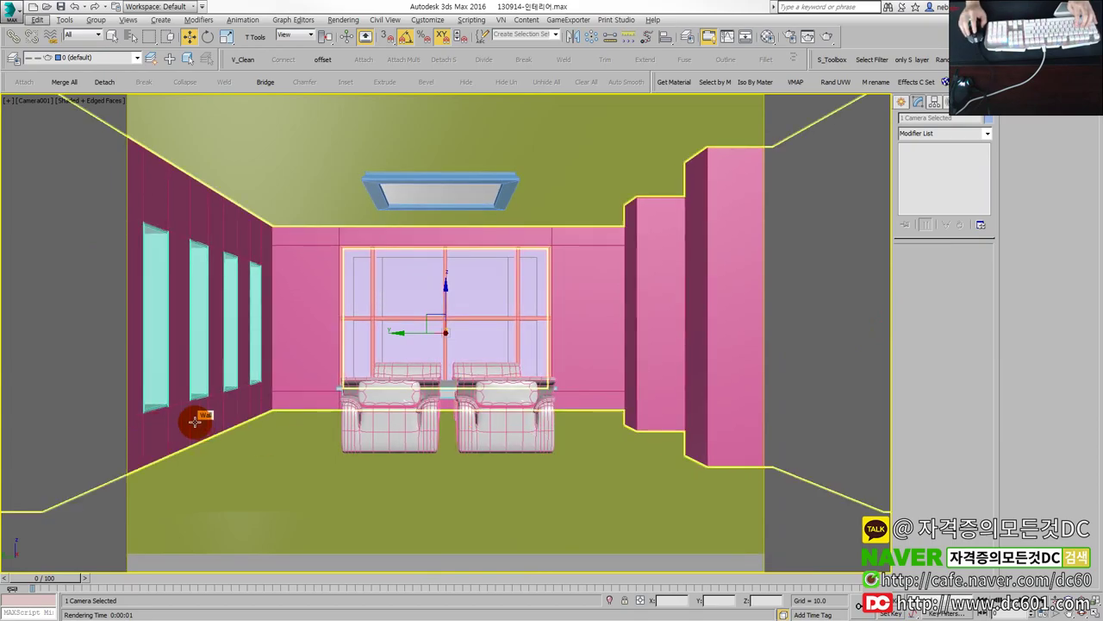
key(alt+w)
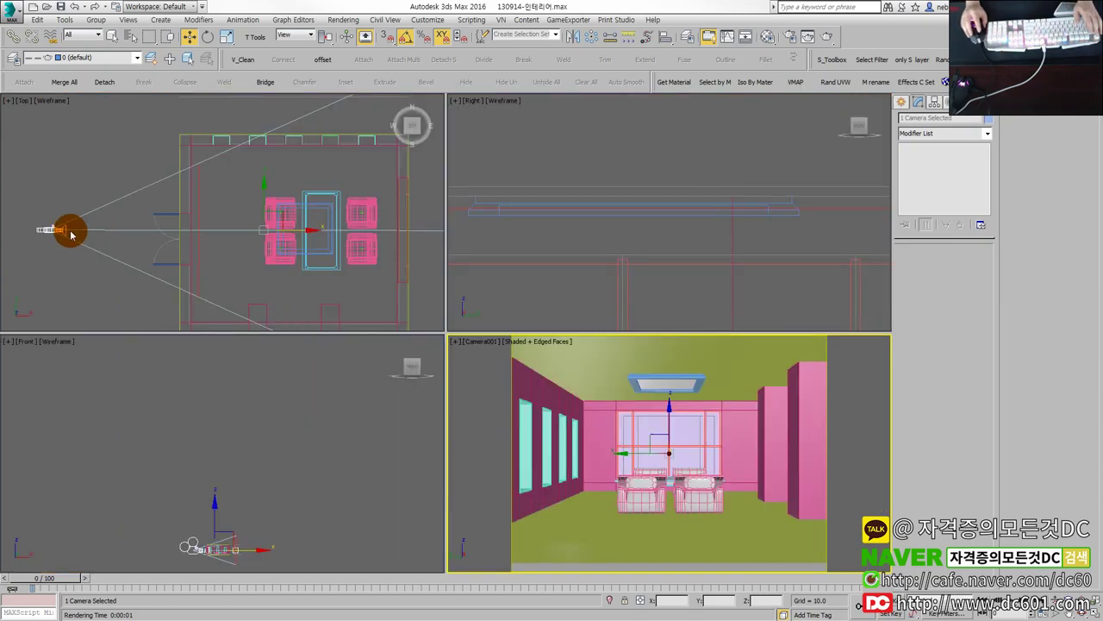
click(39, 229)
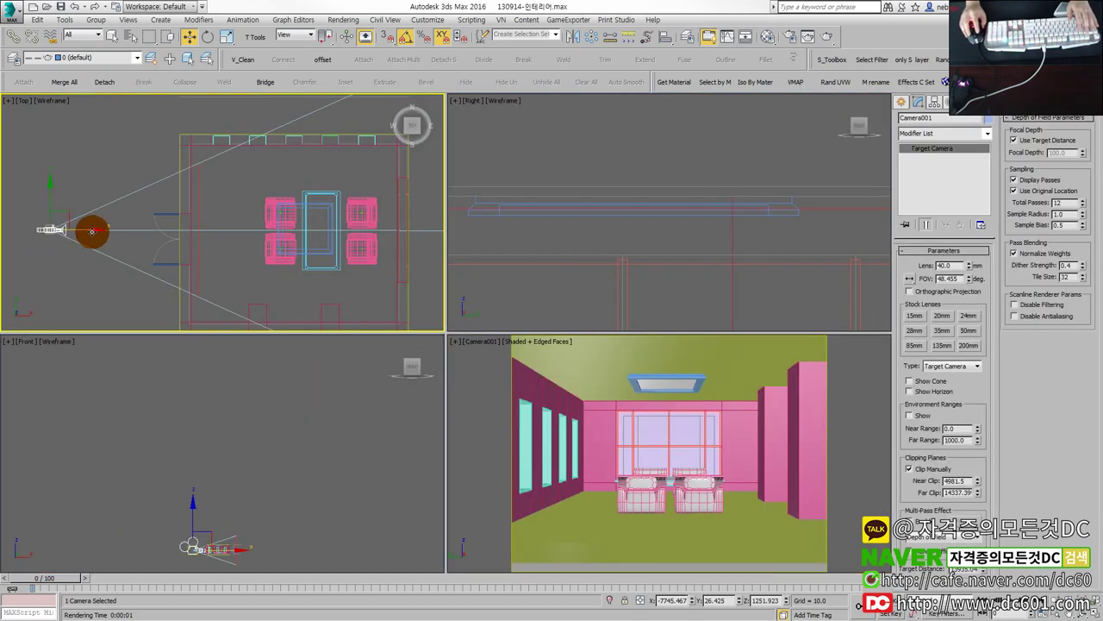
Step: Slide Camera001 back along X and dolly it in the maximized camera view to frame the room
mouse_move(91, 231)
mouse_down()
mouse_move(76, 229)
mouse_move(118, 228)
mouse_move(78, 229)
mouse_move(86, 226)
mouse_up()
right_click(774, 475)
key(alt+w)
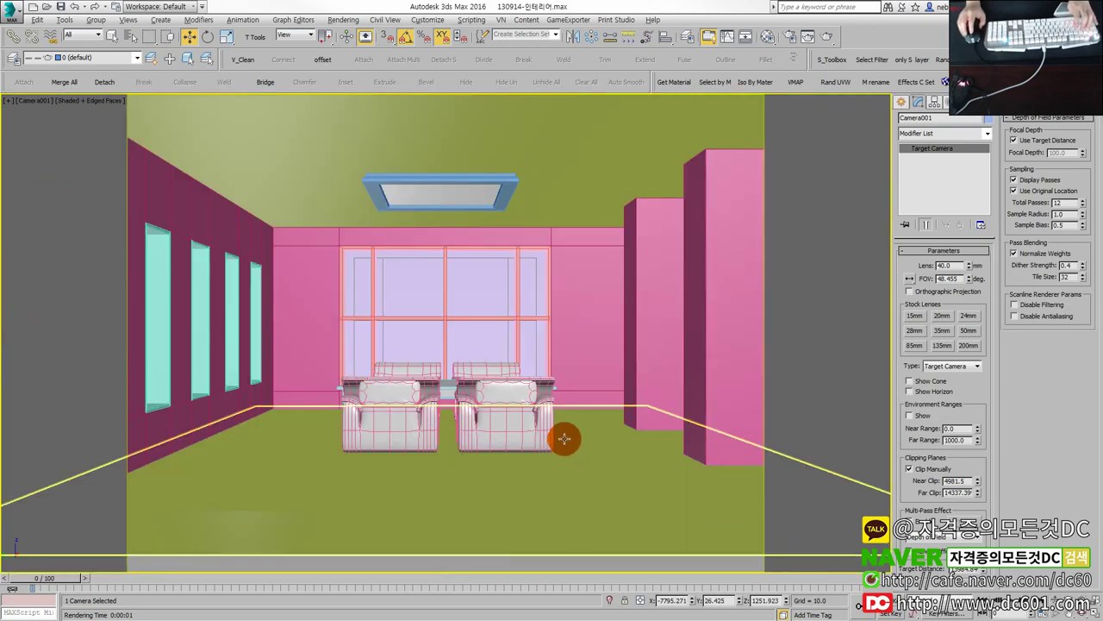
middle_drag(564, 439, 561, 446)
click(1051, 608)
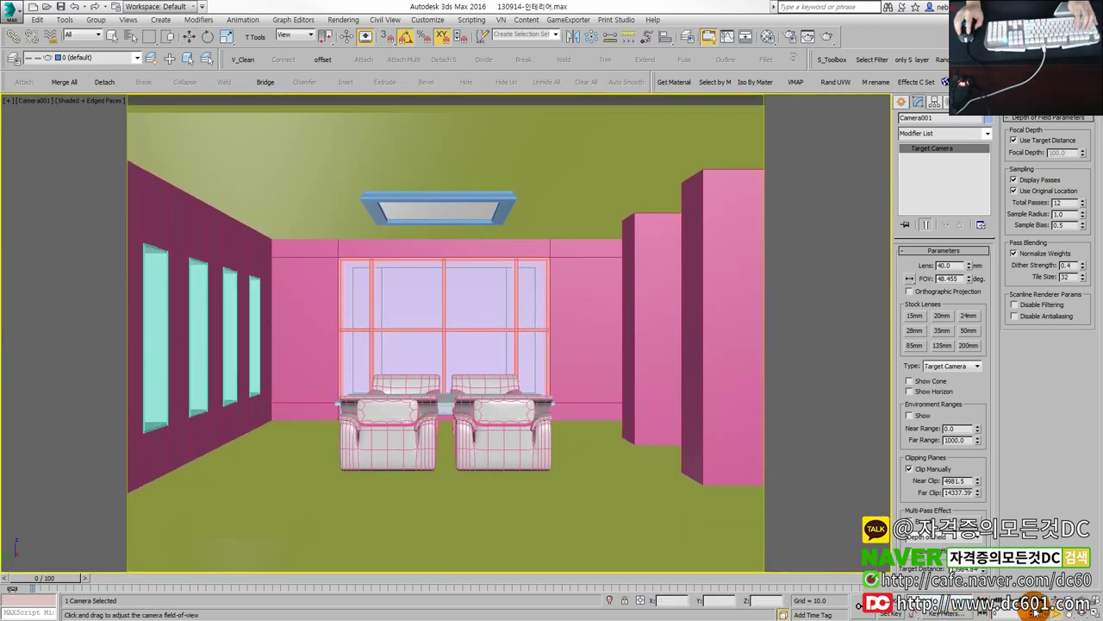
drag(583, 434, 581, 430)
right_click(563, 418)
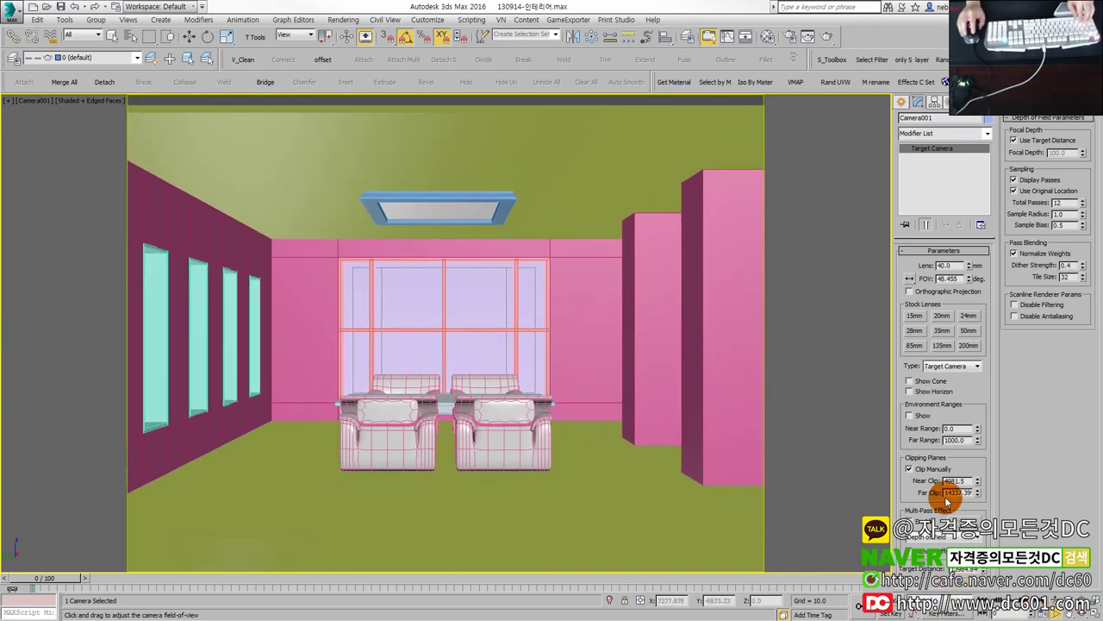
drag(509, 435, 512, 436)
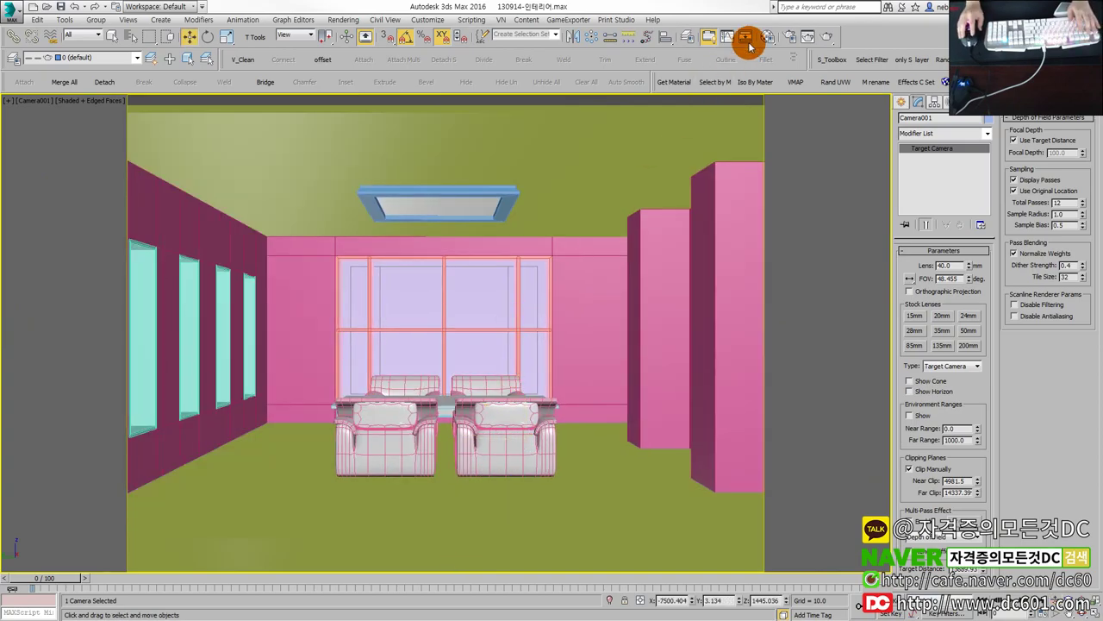
Step: Test-render the camera view, then close the frame and restore the four-viewport layout
click(826, 35)
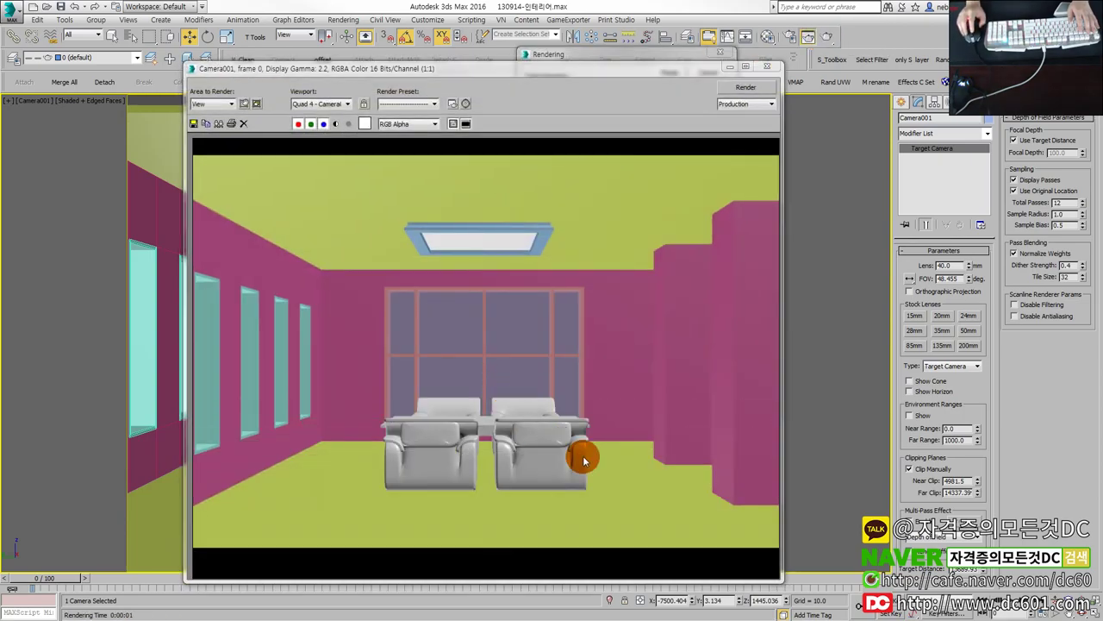
click(775, 65)
key(alt+w)
click(95, 254)
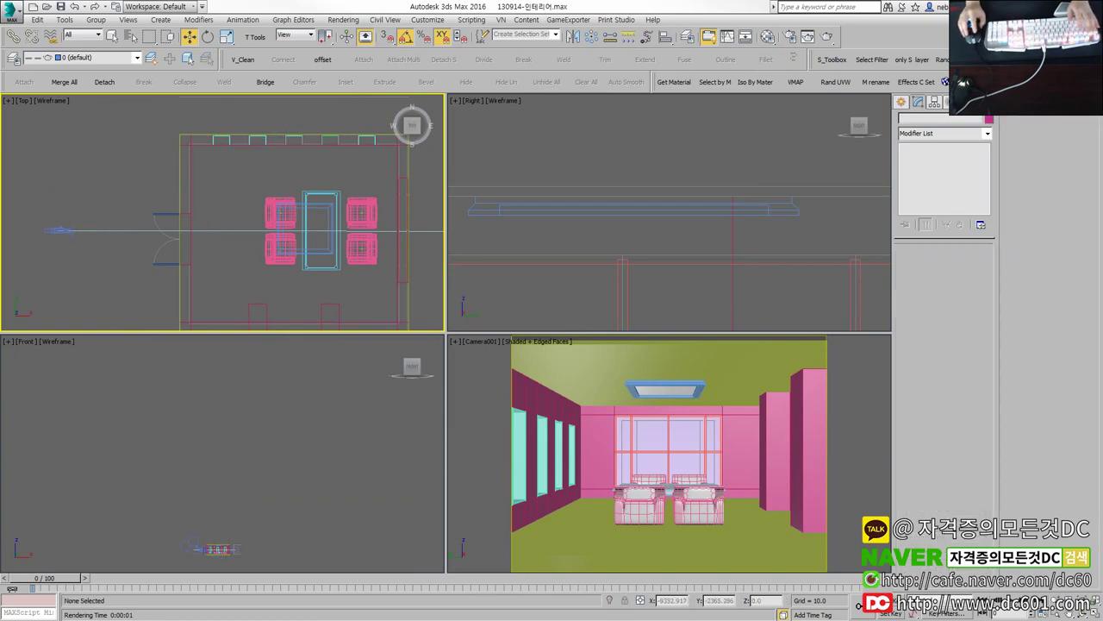
Step: Select the window group in the lounge camera view and maximize that view
click(285, 224)
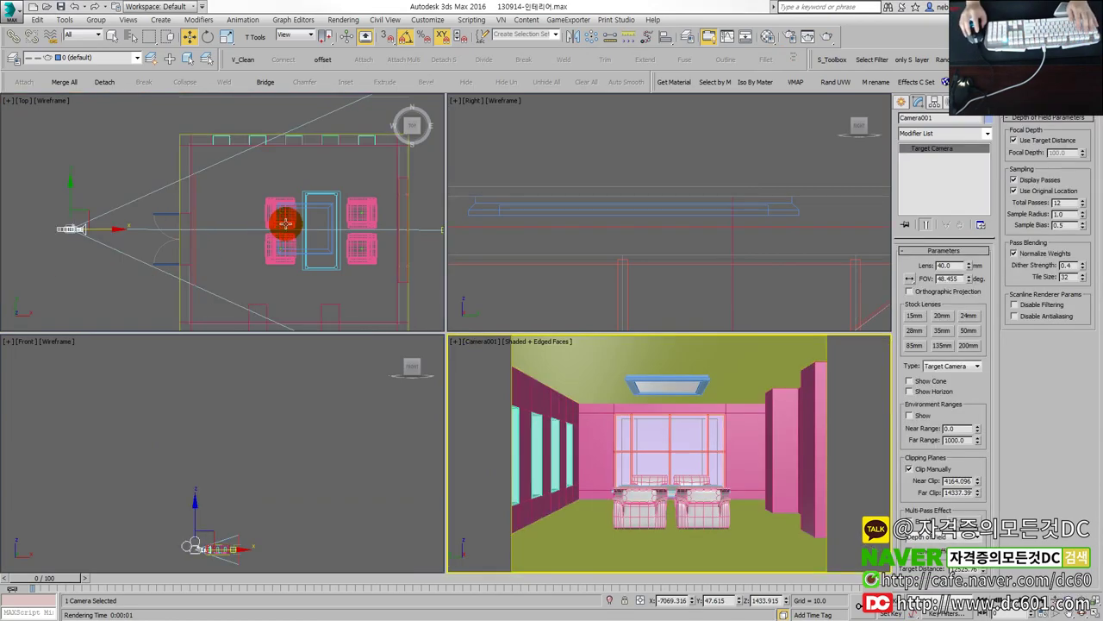
click(255, 190)
click(246, 185)
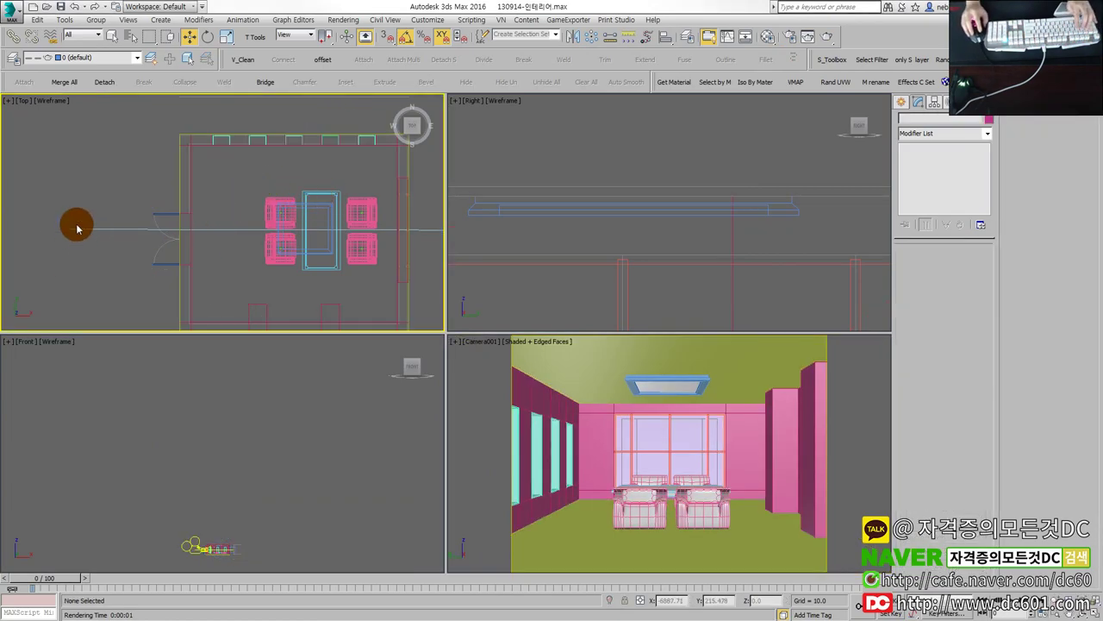
click(638, 435)
key(alt+w)
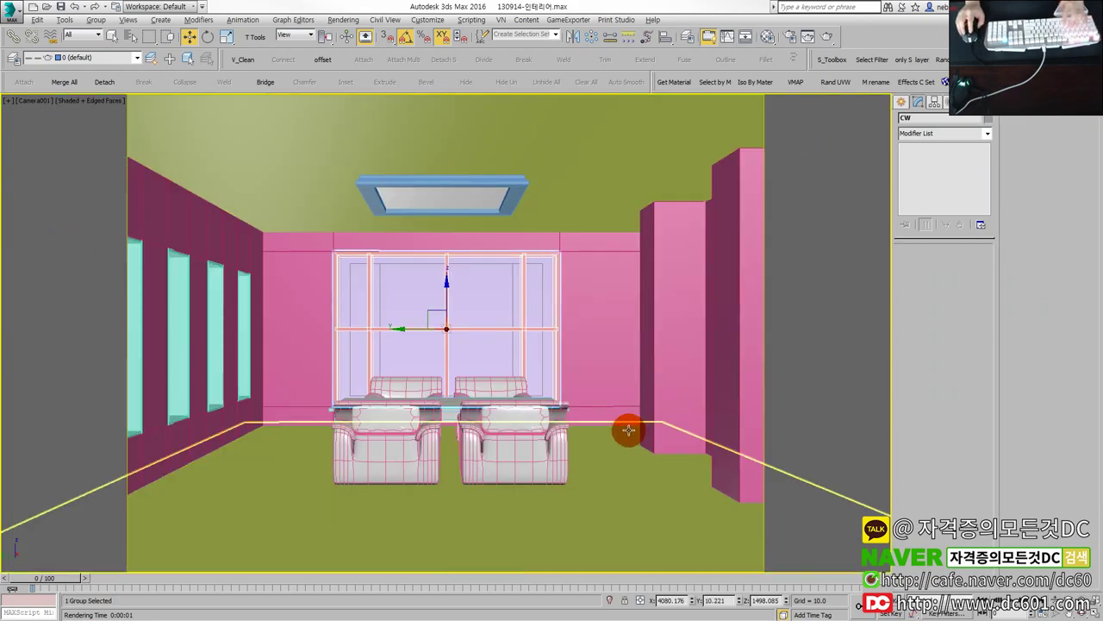
Step: Render the camera view again, close the frame window and return to four viewports
click(810, 38)
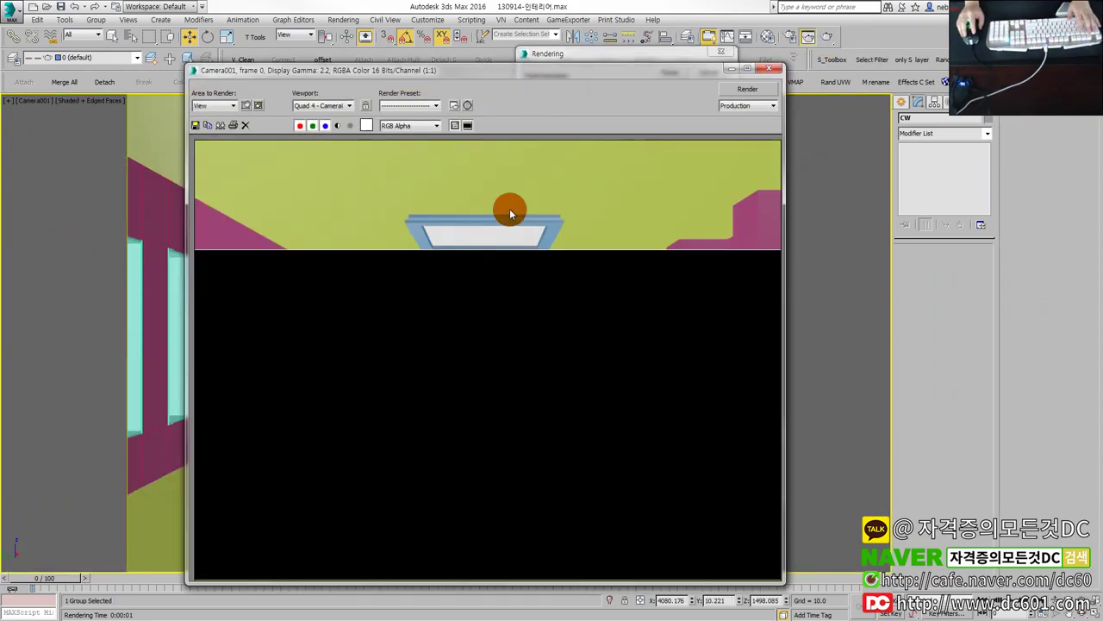
drag(487, 77, 493, 43)
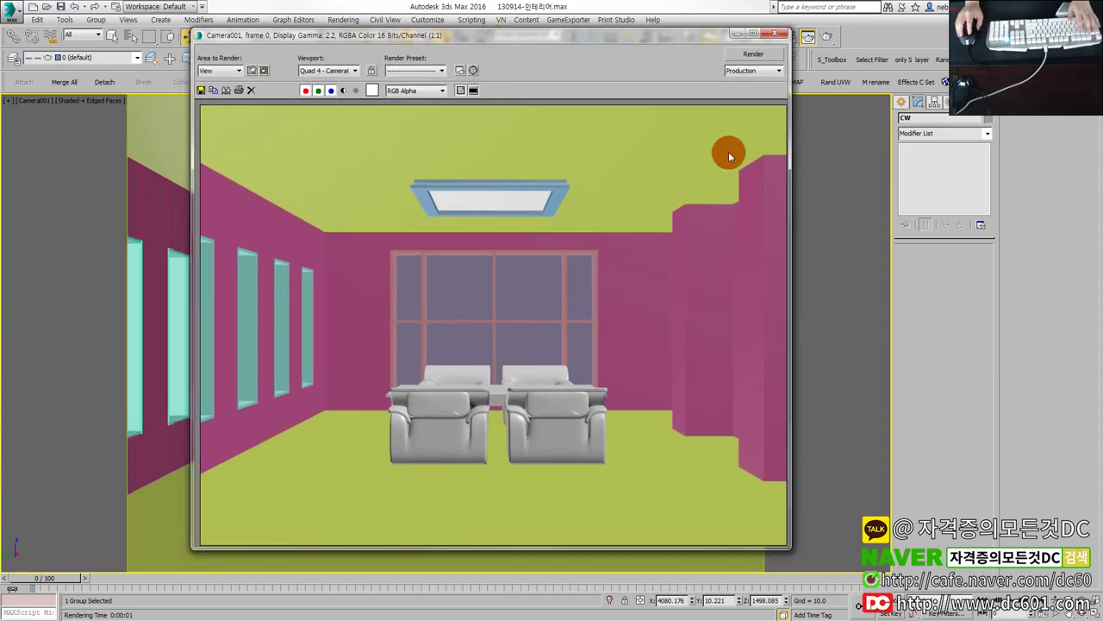
click(778, 37)
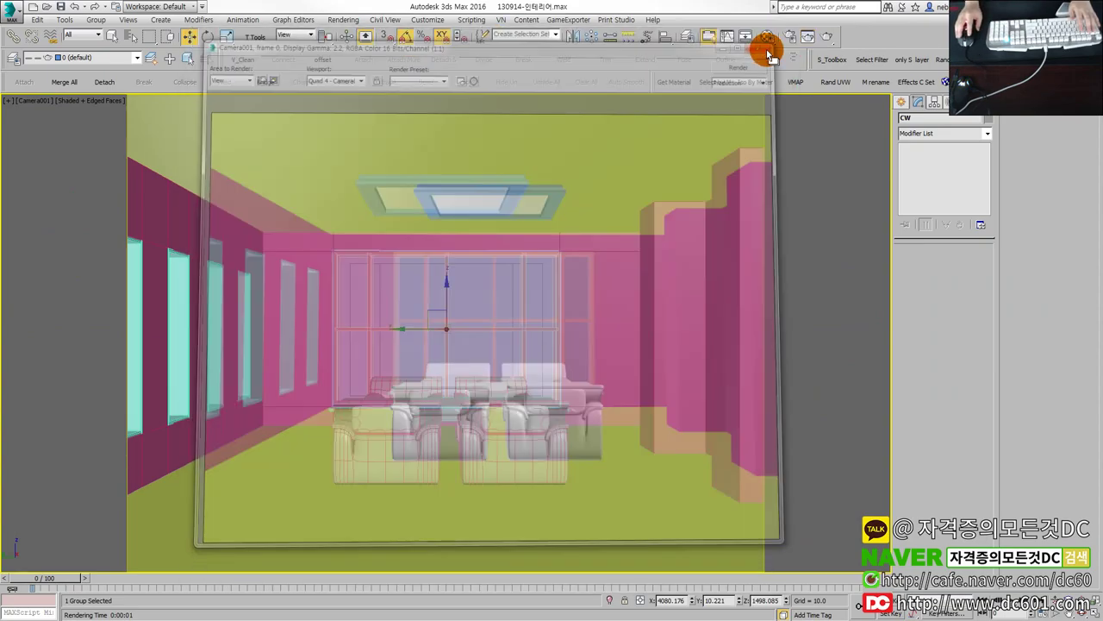
key(alt+w)
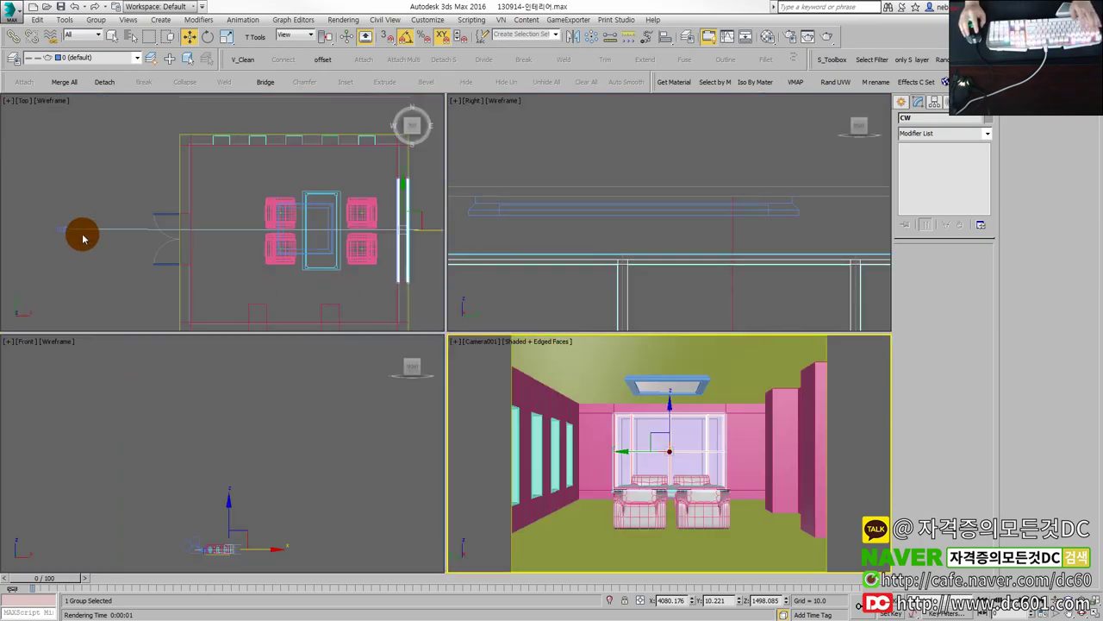
click(74, 230)
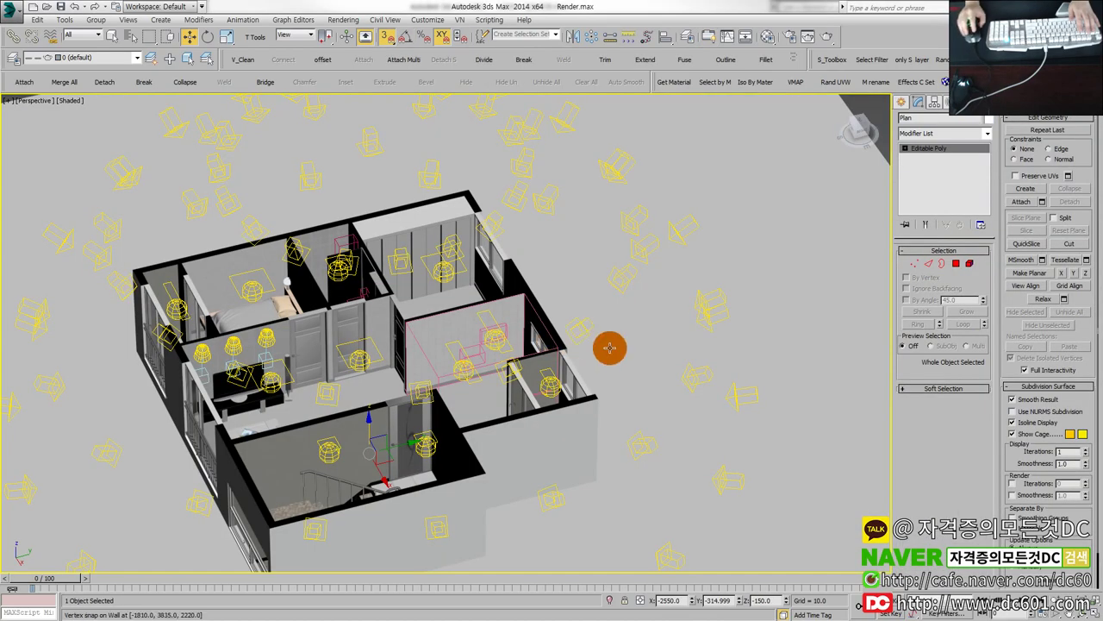
click(436, 347)
Step: Maximize the Top view of Render.max and hide all the lights
key(alt+w)
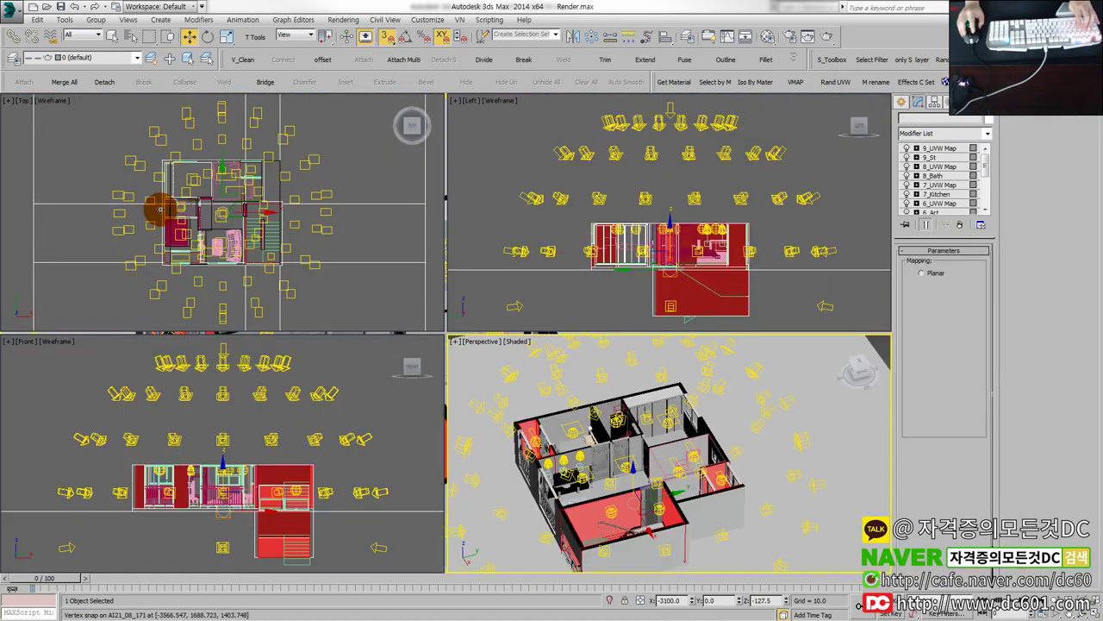
middle_click(276, 276)
key(alt+w)
key(shift+l)
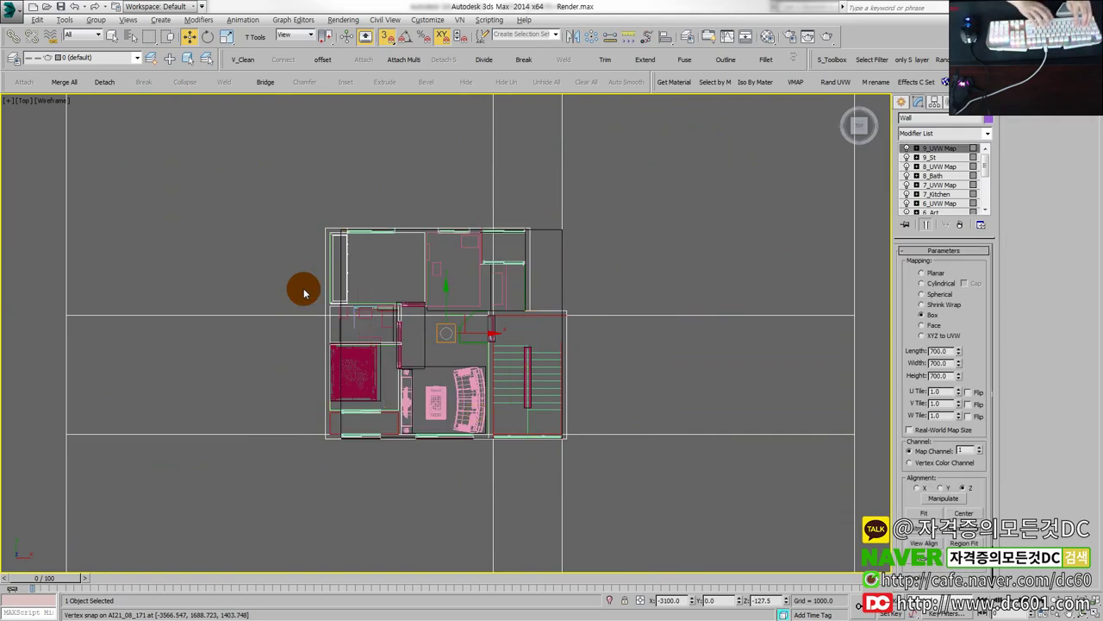
click(614, 354)
Step: Create a Target camera in the plan aimed across the living room
scroll(552, 343, up, 3)
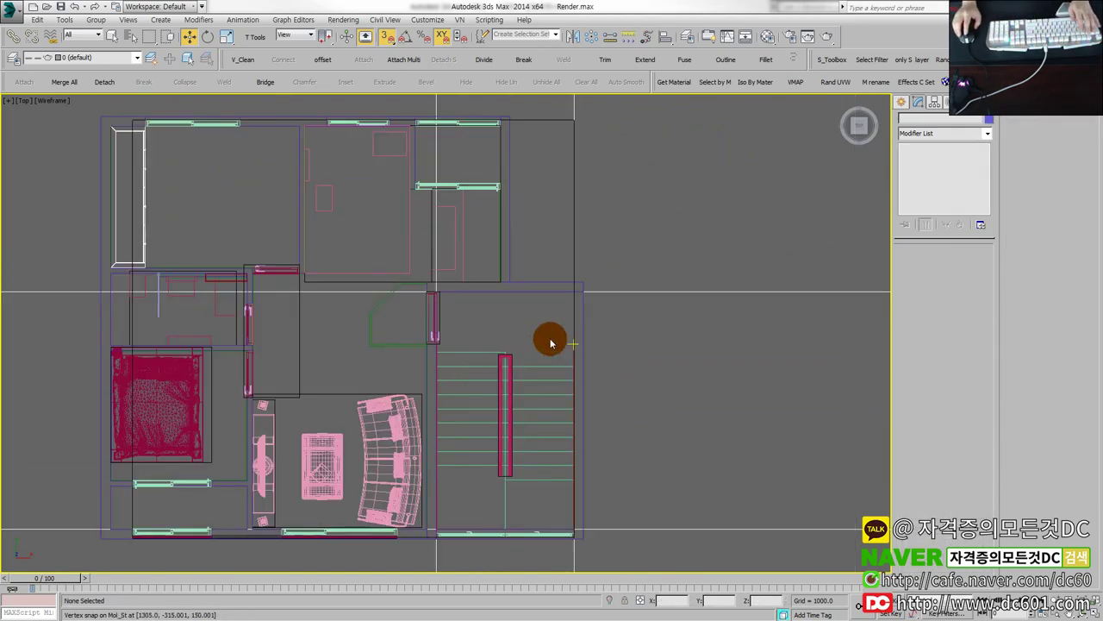
click(902, 102)
click(952, 122)
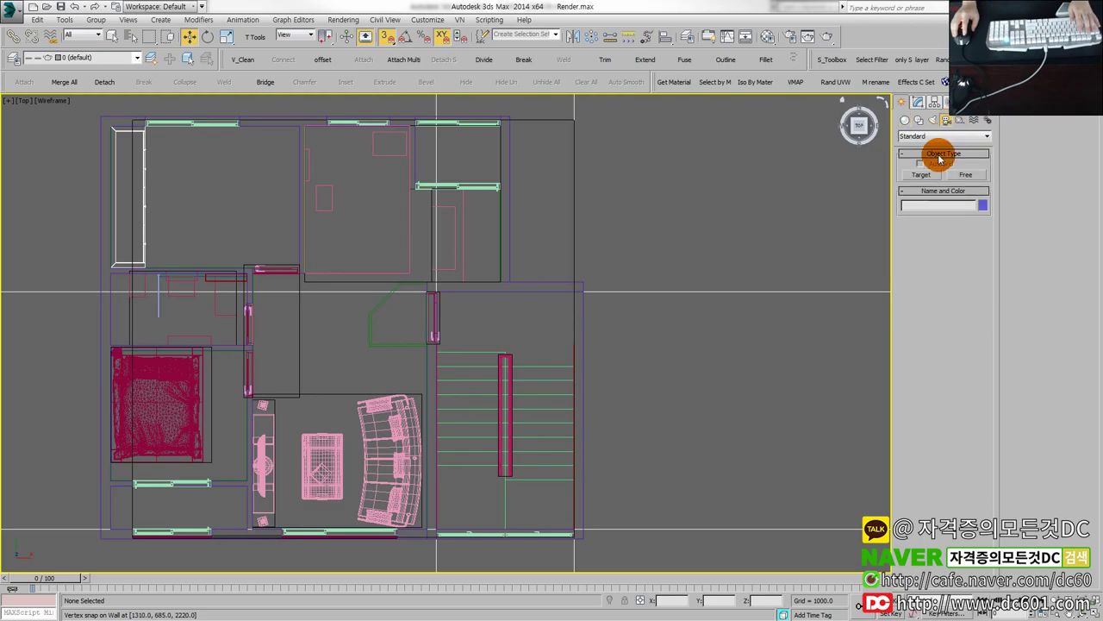
click(921, 175)
middle_drag(399, 252, 407, 256)
drag(402, 252, 306, 565)
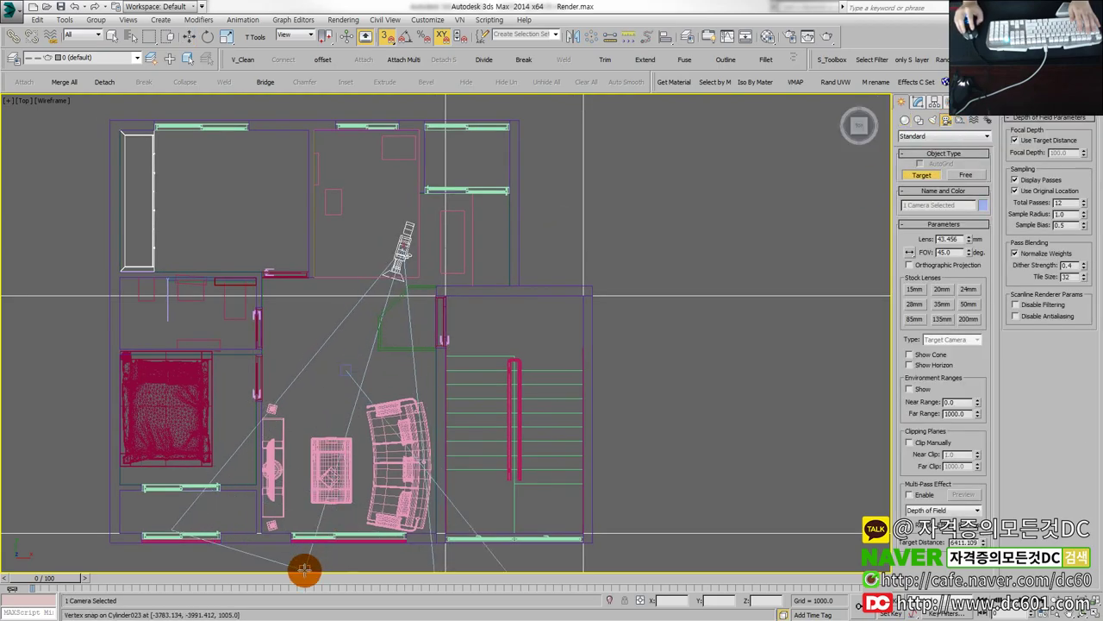
Step: Switch a viewport to the new camera, maximize it, enable Safe Frame and nudge the framing
key(alt+w)
right_click(569, 422)
key(c)
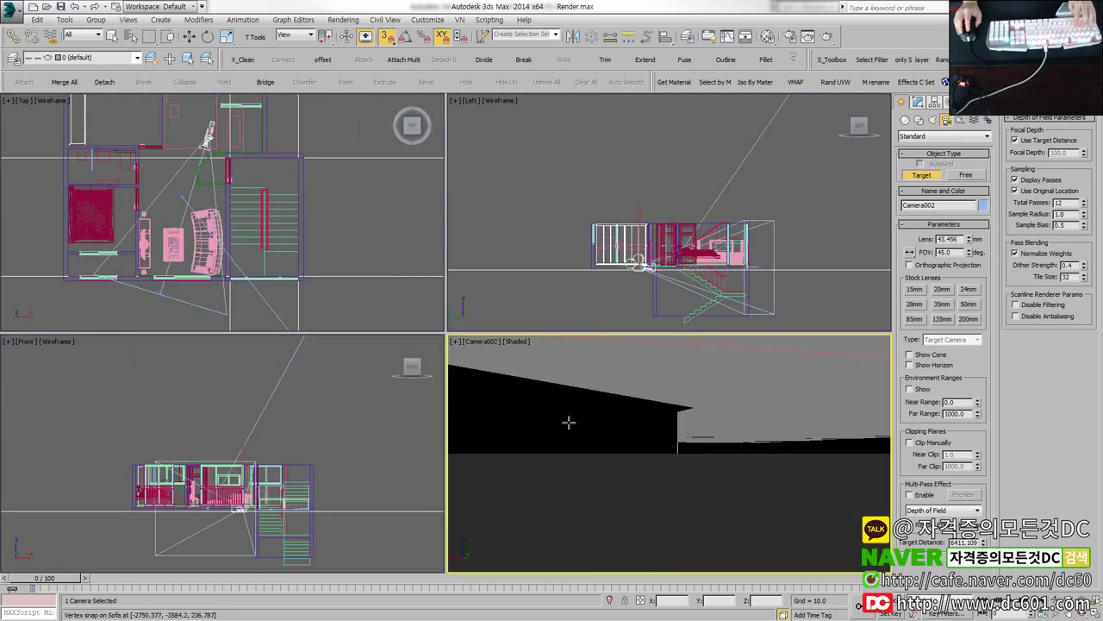
key(alt+w)
scroll(556, 435, up, 5)
scroll(547, 448, up, 2)
right_click(522, 274)
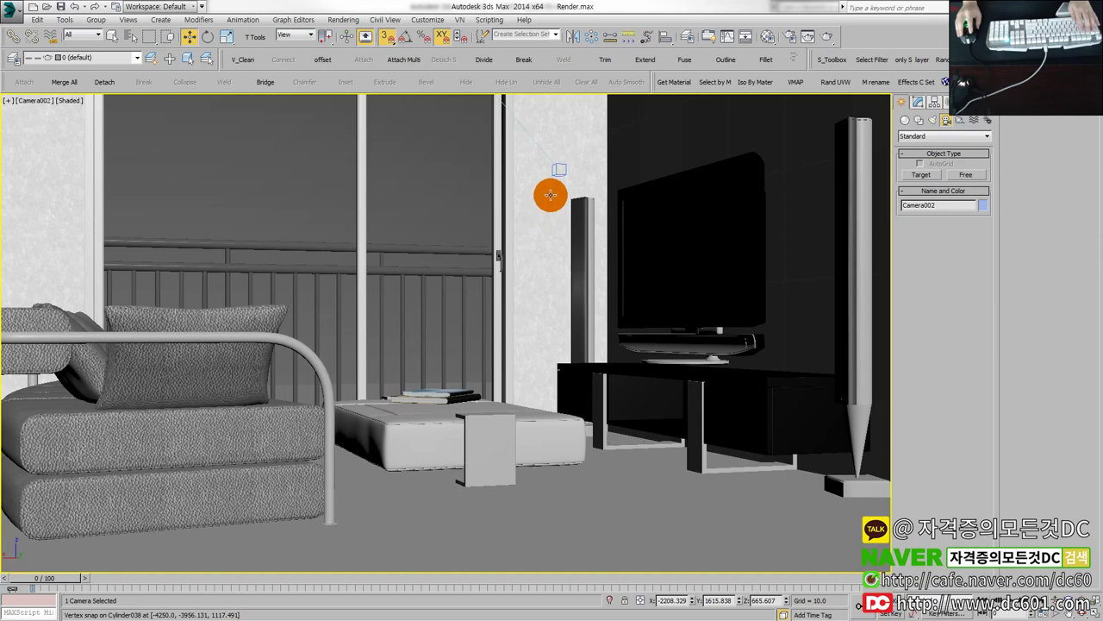
right_click(527, 220)
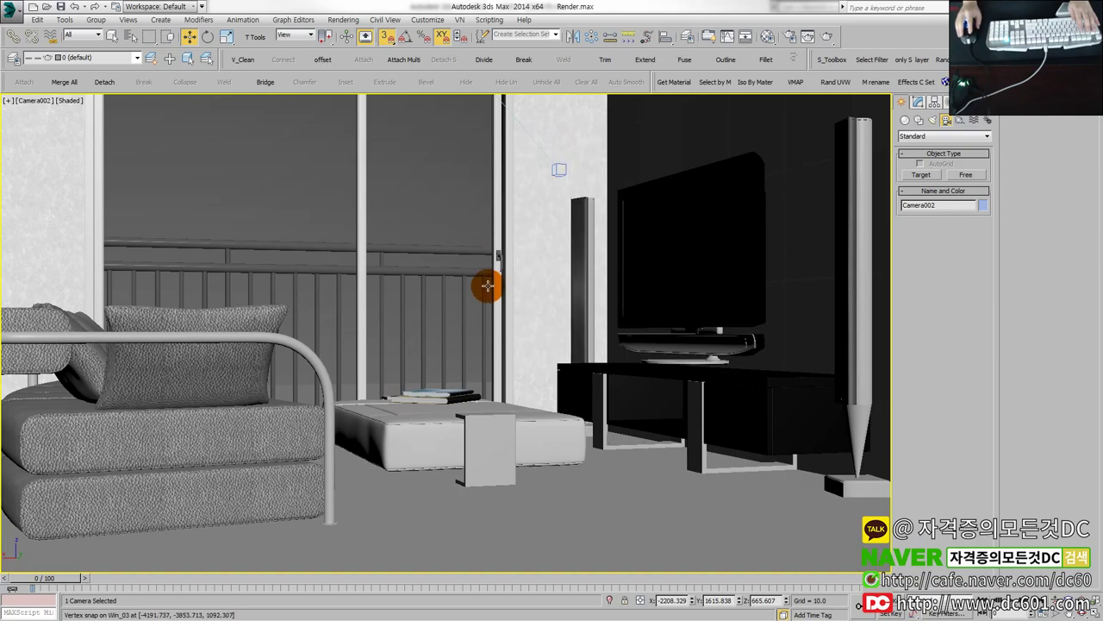
scroll(490, 315, down, 3)
scroll(490, 316, down, 2)
key(shift+f)
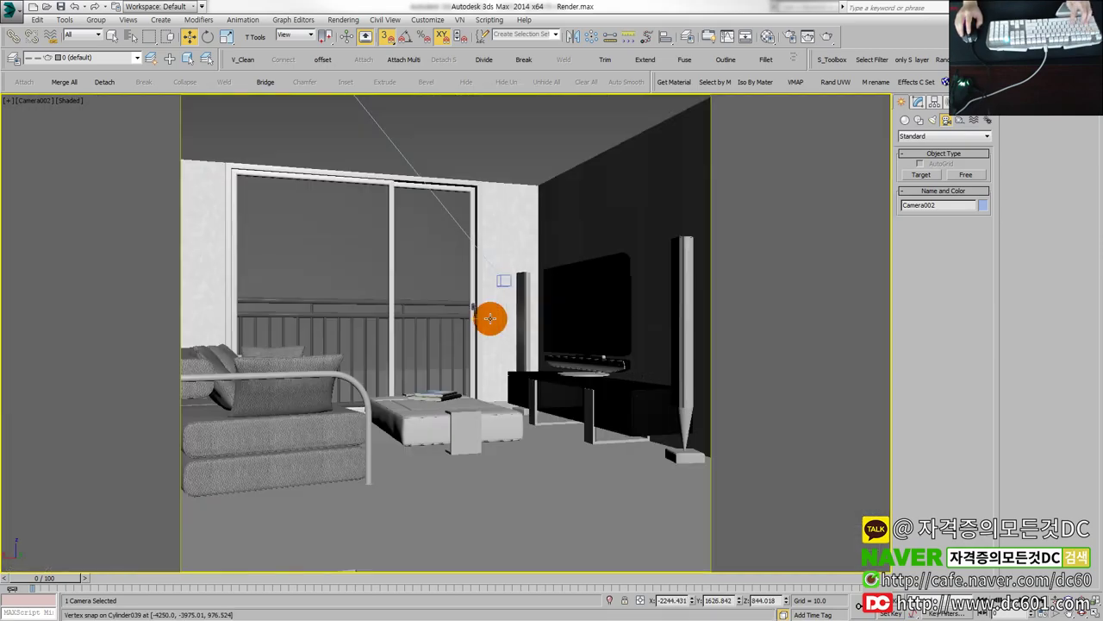
middle_drag(490, 318, 489, 325)
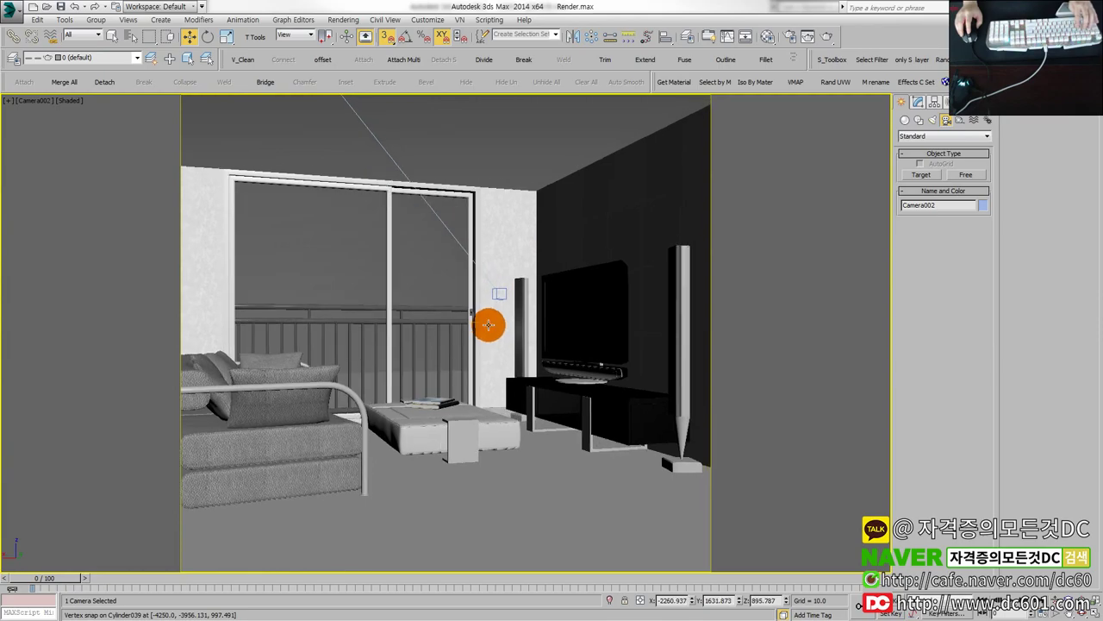
Step: Set the render output size to HDTV 1920x1080 in Render Setup
key(F10)
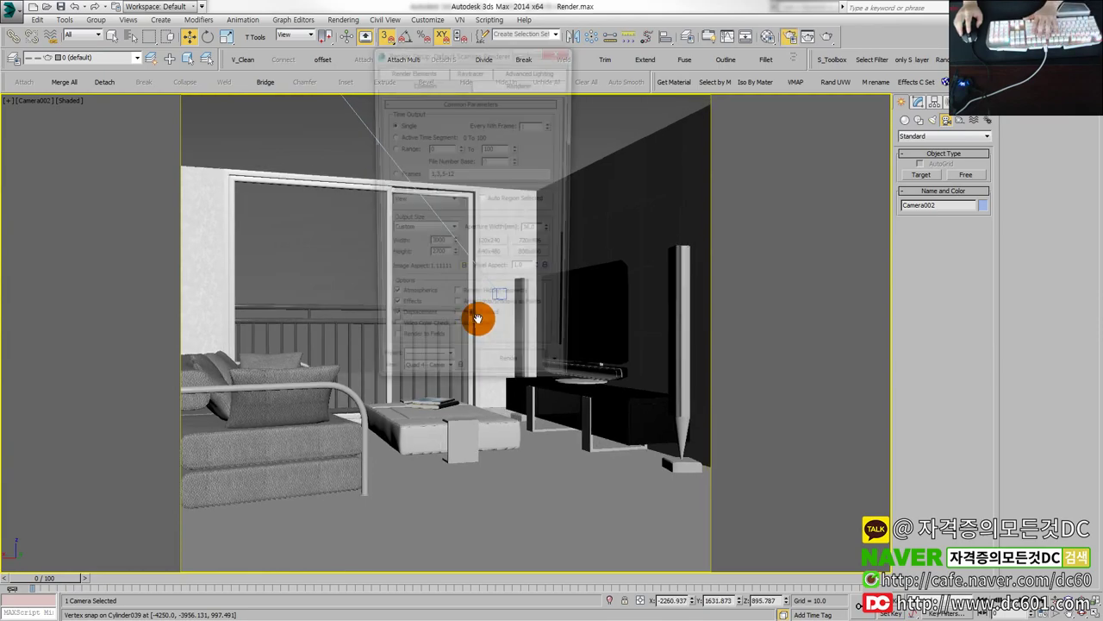
click(420, 231)
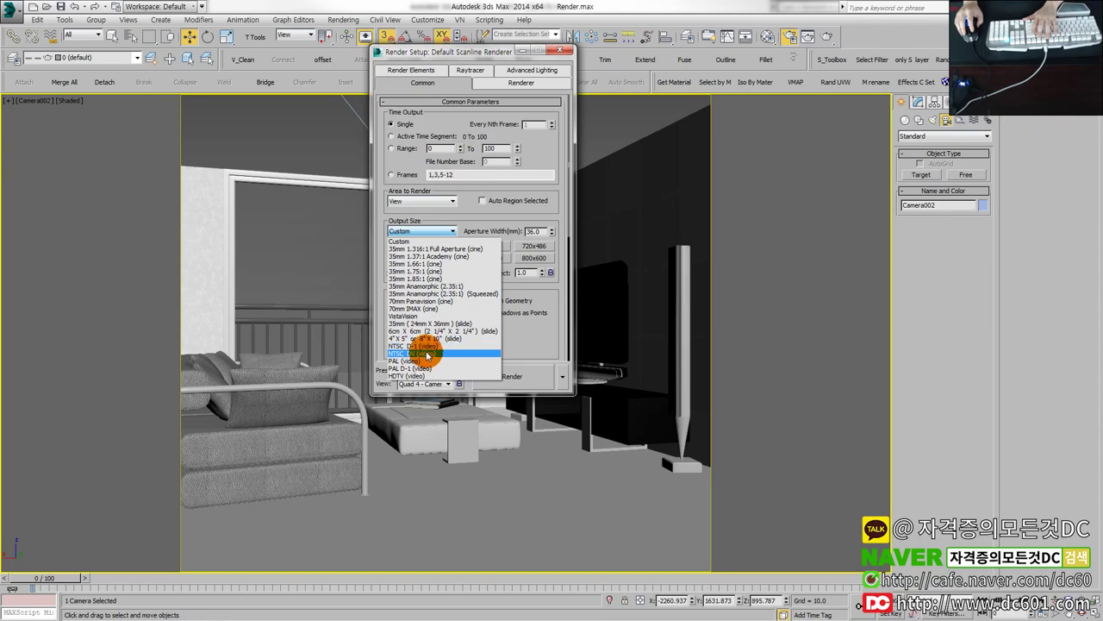
click(424, 376)
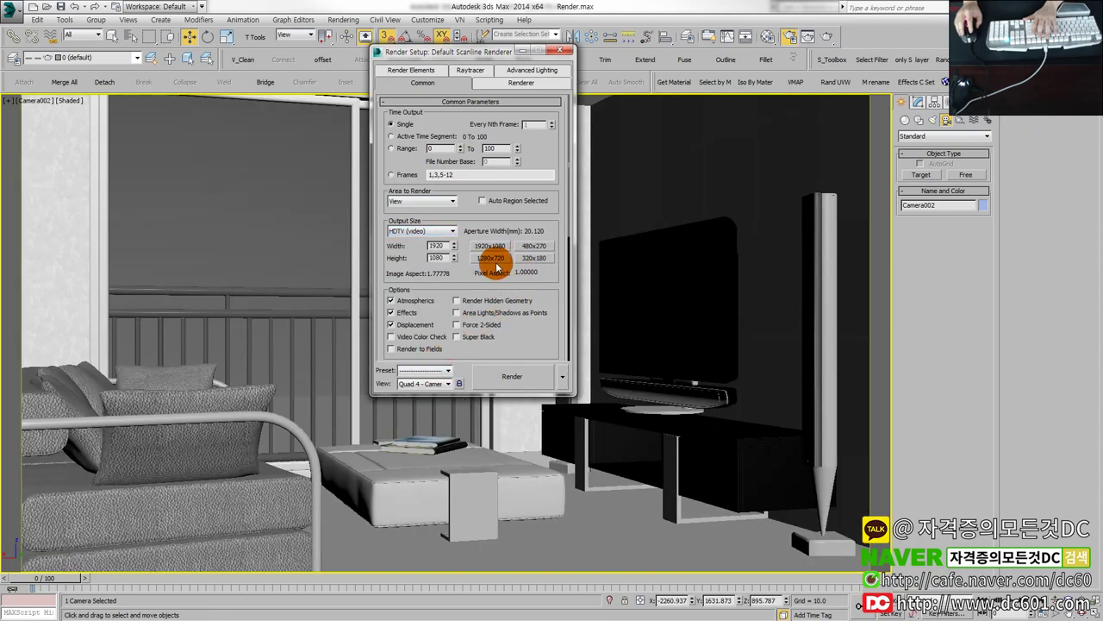
click(561, 50)
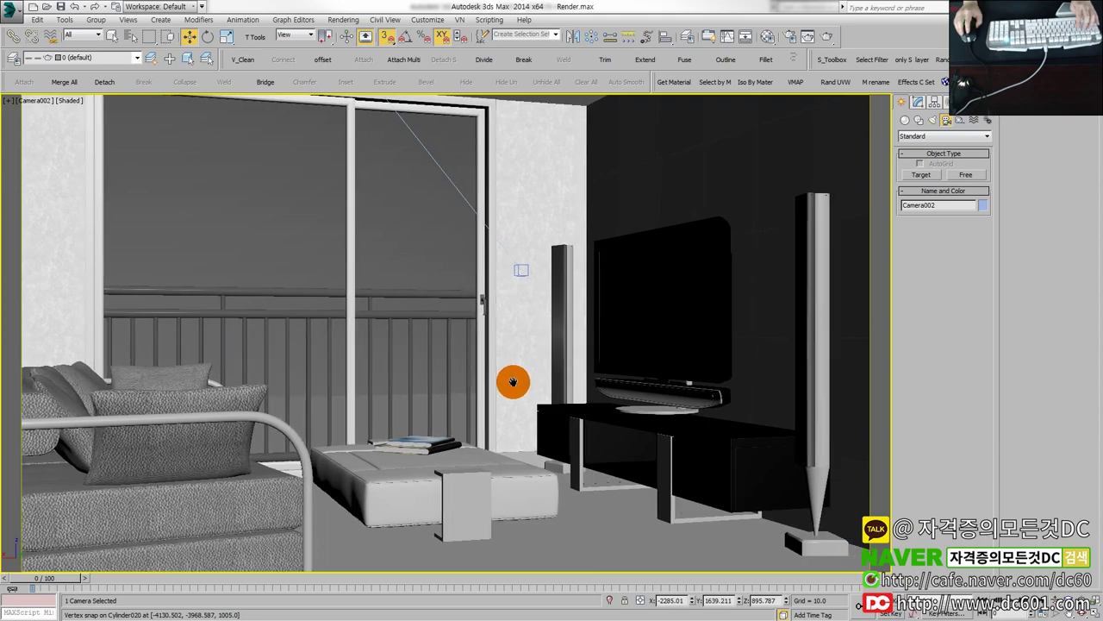
Step: Drag Camera002 to a new spot in the Top view, checking the camera view
key(alt+w)
drag(209, 135, 248, 157)
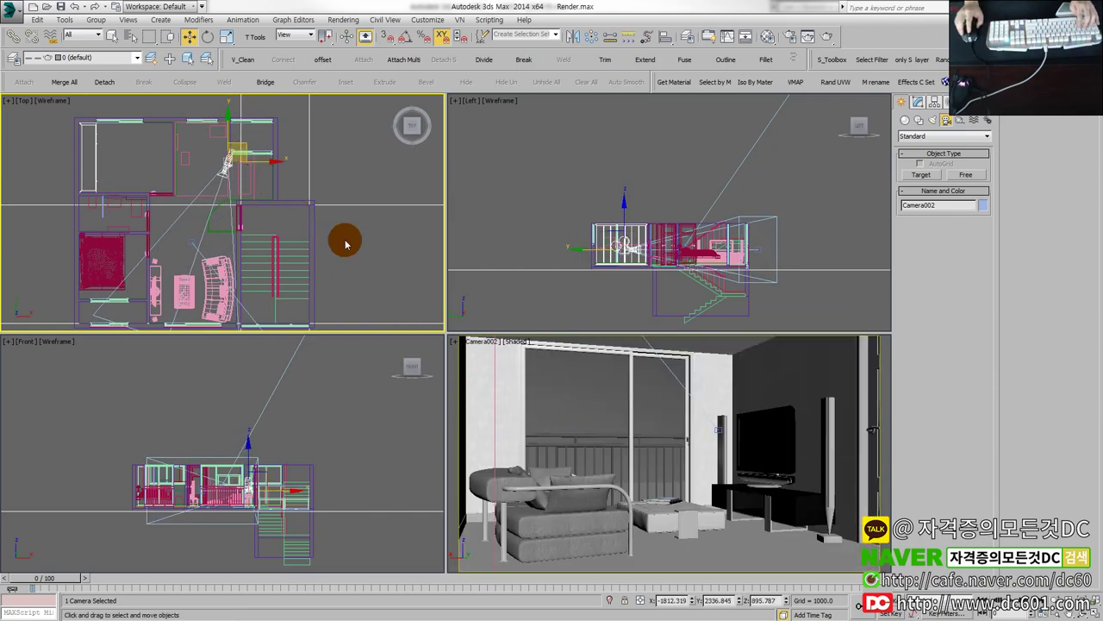
drag(244, 148, 256, 120)
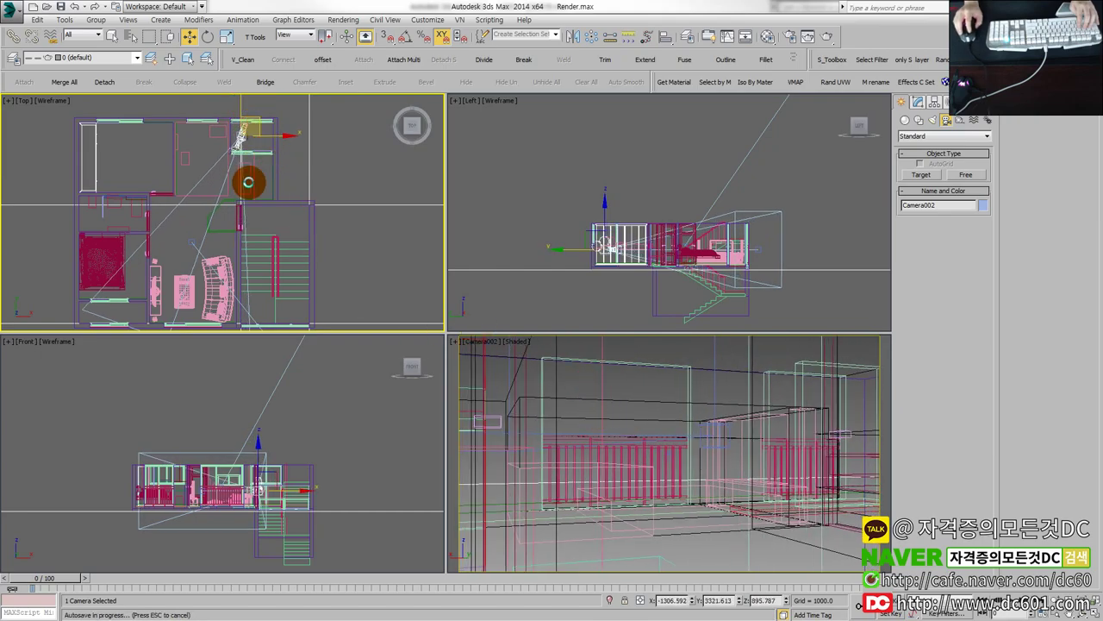
click(610, 390)
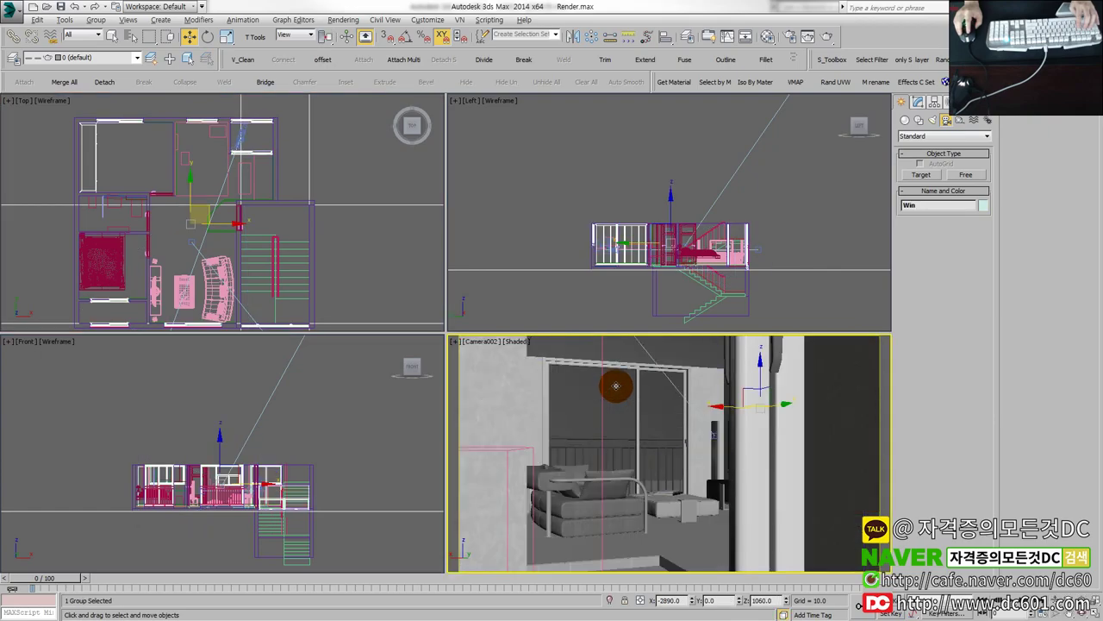
key(alt+w)
key(alt+w)
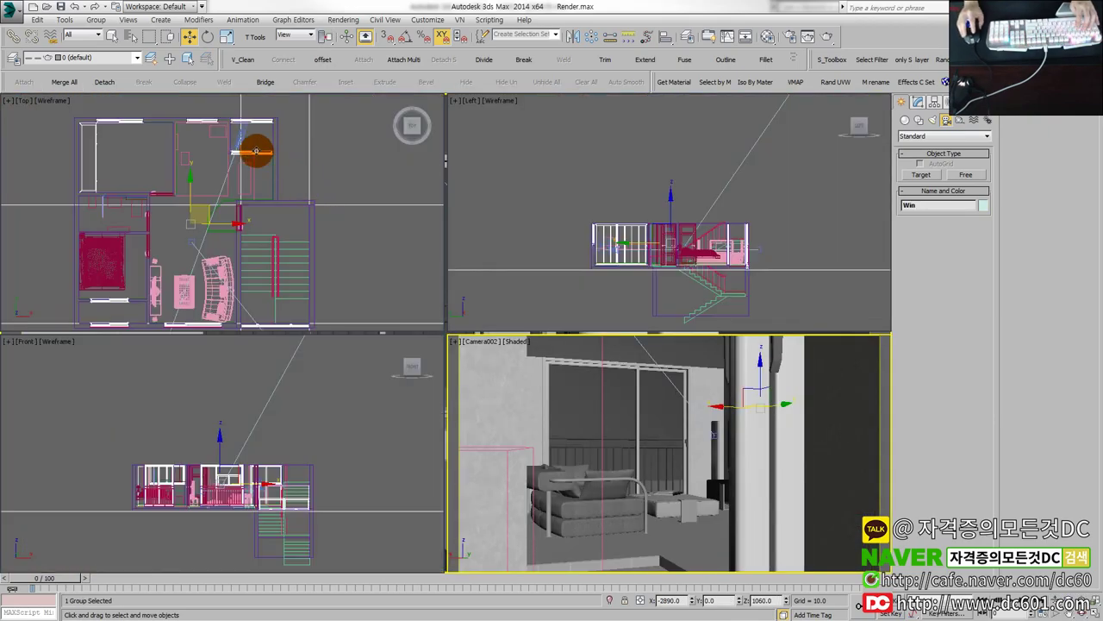
click(239, 136)
mouse_move(257, 122)
mouse_down()
mouse_move(250, 150)
mouse_move(238, 145)
mouse_up()
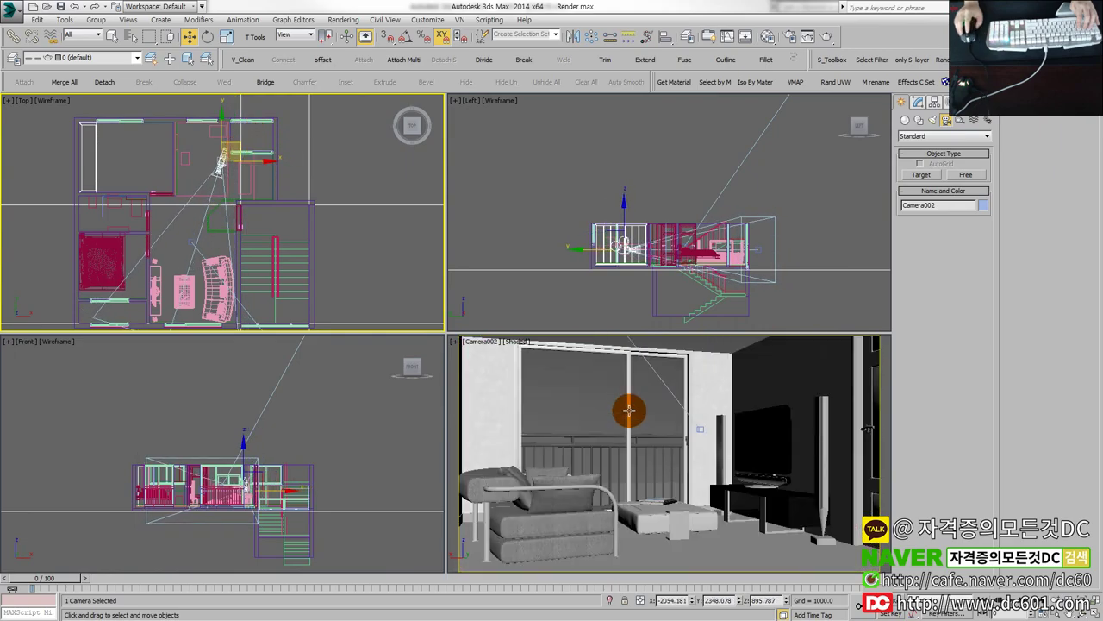
Step: Widen Camera002's field of view with repeated Field-of-View drags in the maximized camera view
key(alt+w)
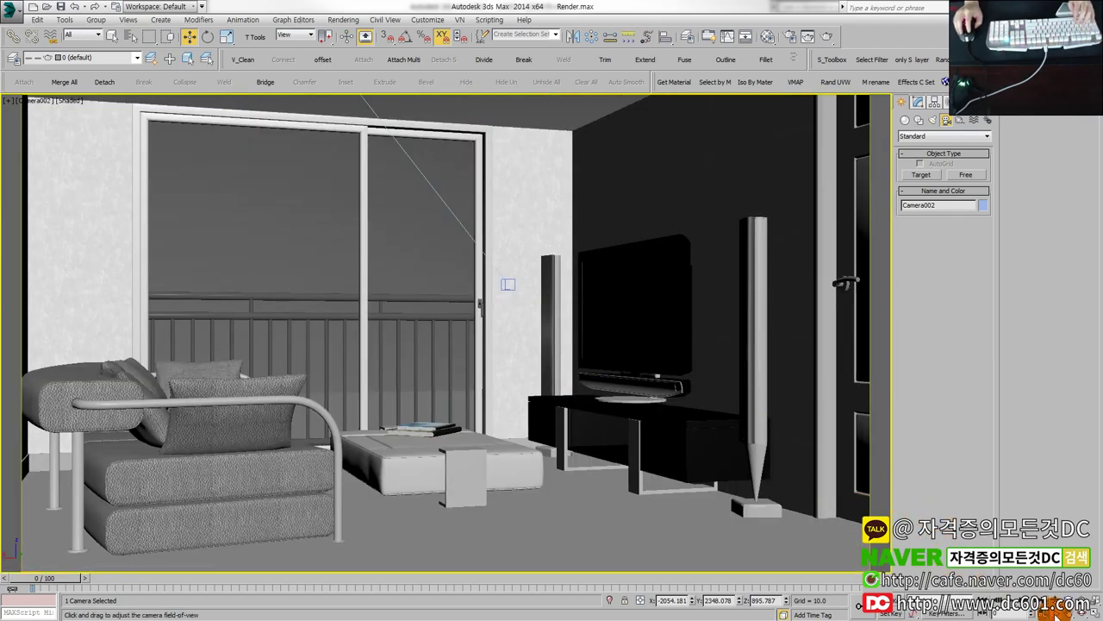
drag(561, 345, 560, 373)
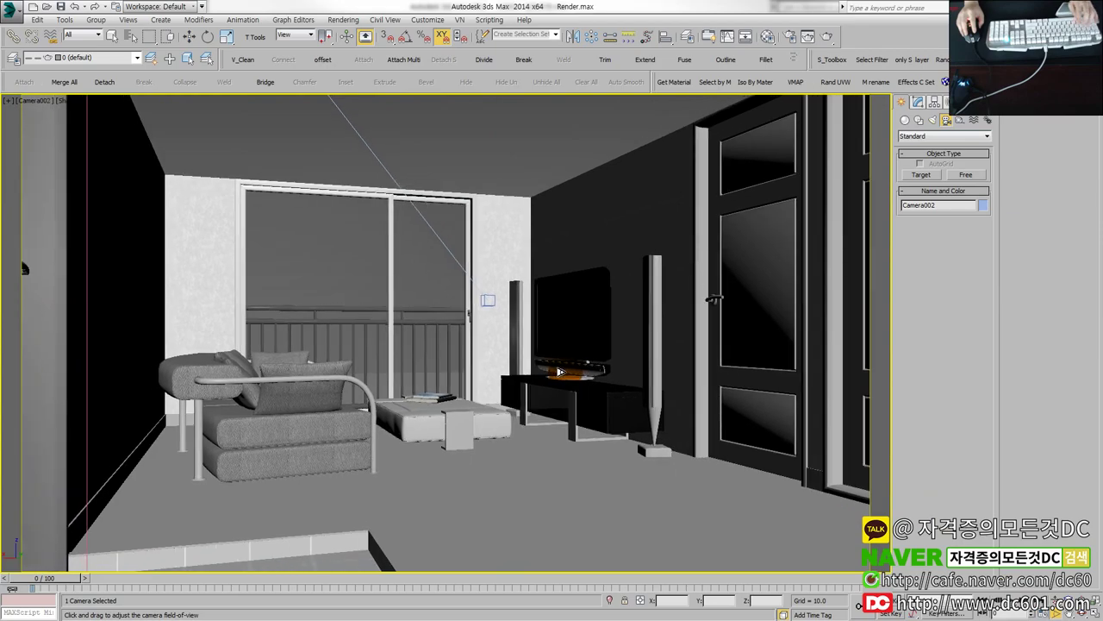
key(alt+w)
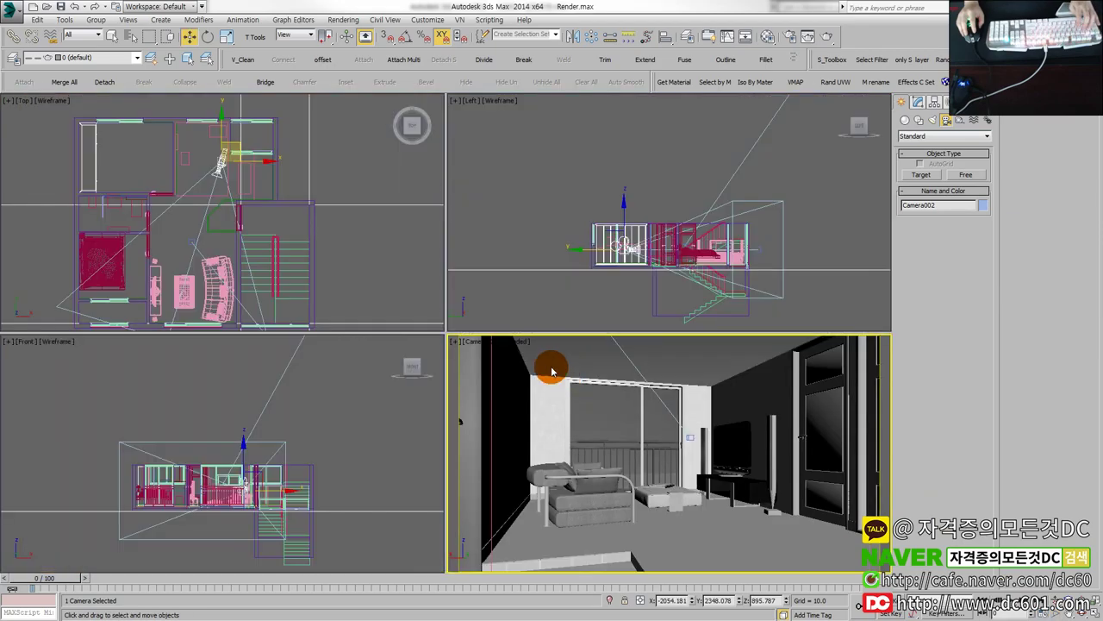
key(alt+w)
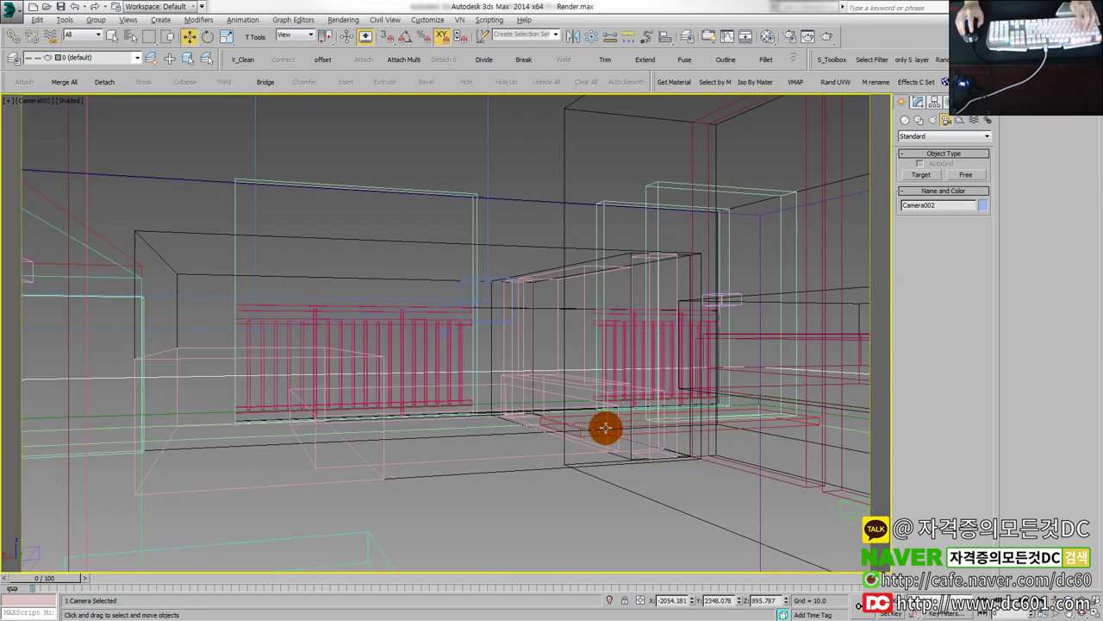
drag(602, 457, 607, 419)
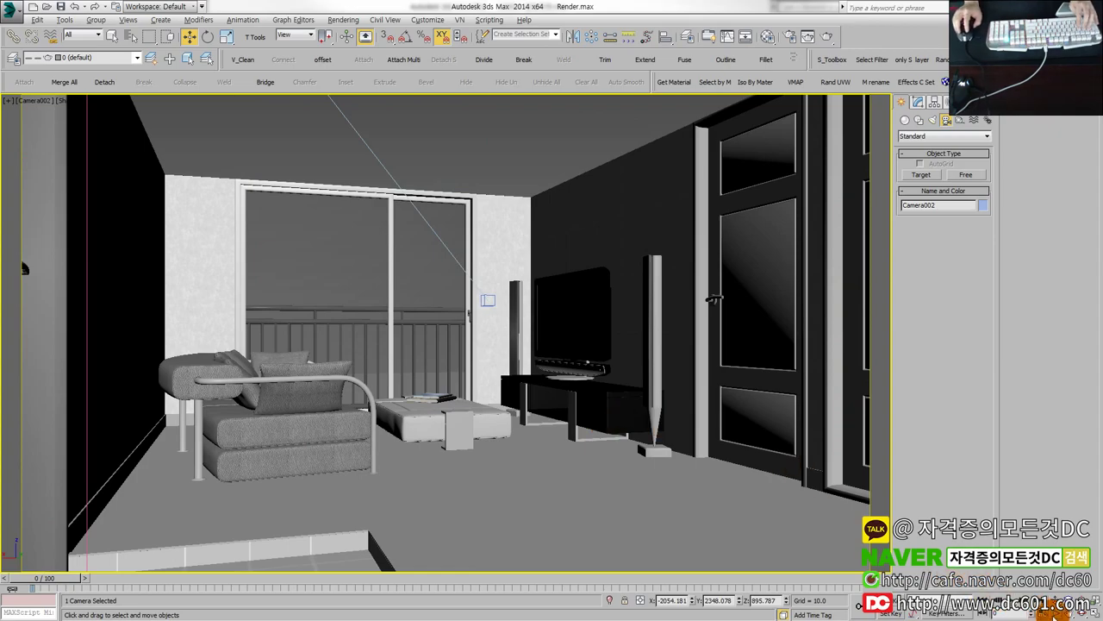
click(1054, 611)
drag(551, 332, 552, 369)
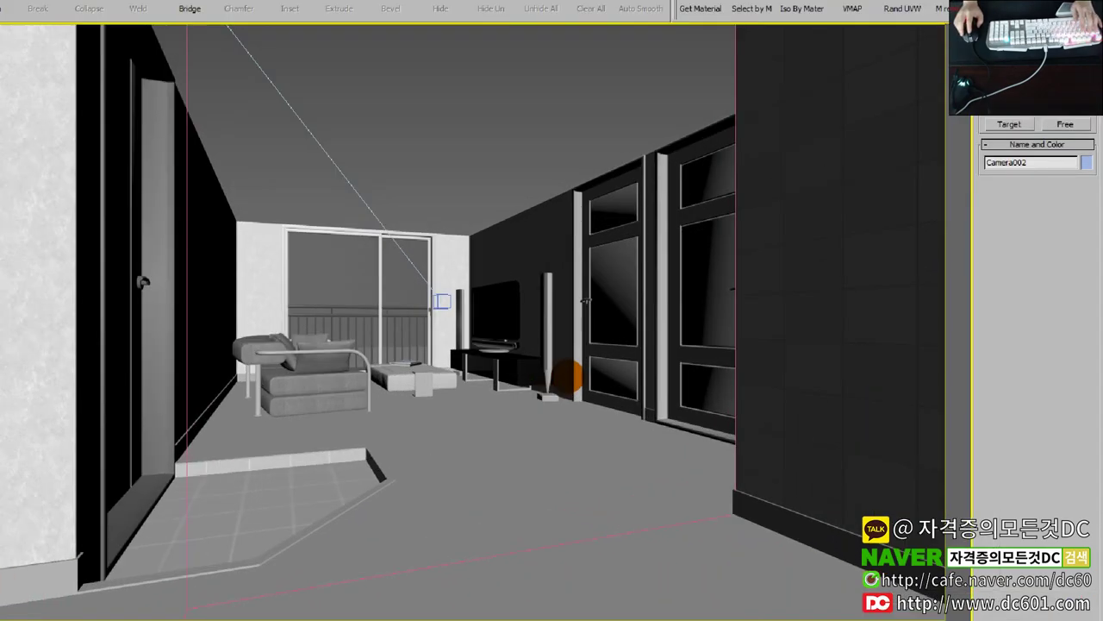
mouse_move(553, 371)
mouse_down()
mouse_move(525, 399)
mouse_move(562, 375)
mouse_up()
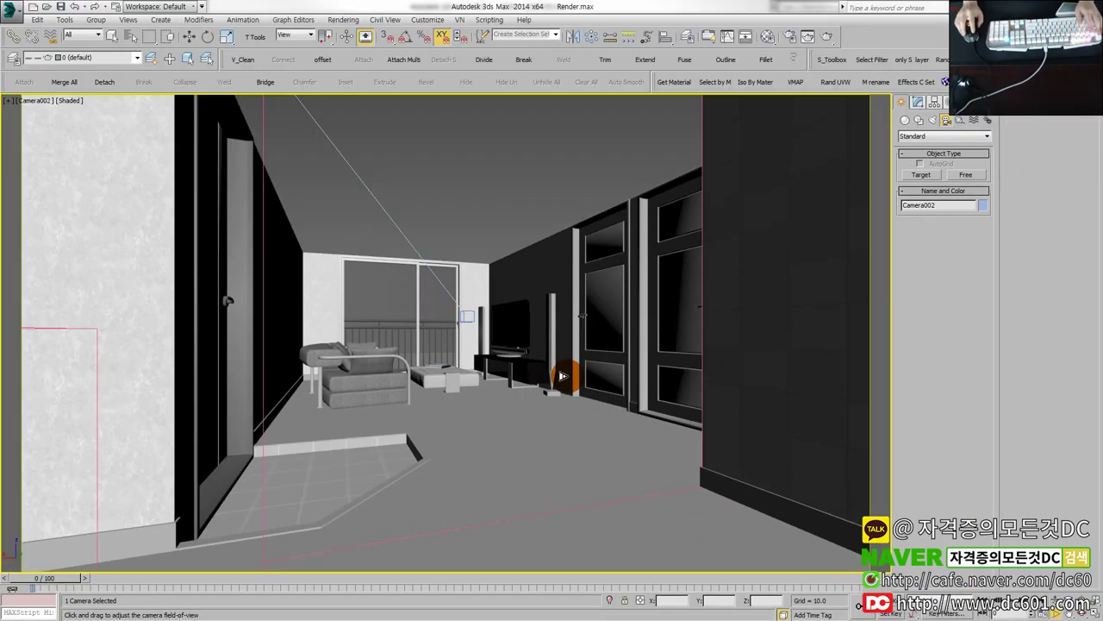
drag(550, 335, 546, 389)
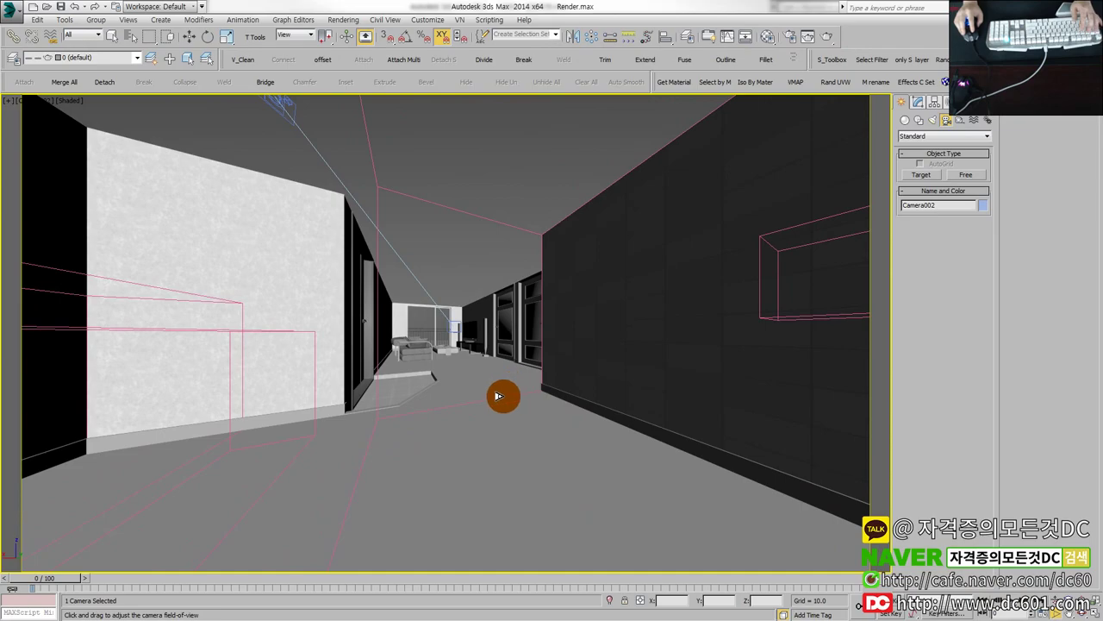
mouse_move(467, 372)
mouse_down()
mouse_move(443, 320)
mouse_move(468, 375)
mouse_move(484, 346)
mouse_move(485, 461)
mouse_up()
key(alt+w)
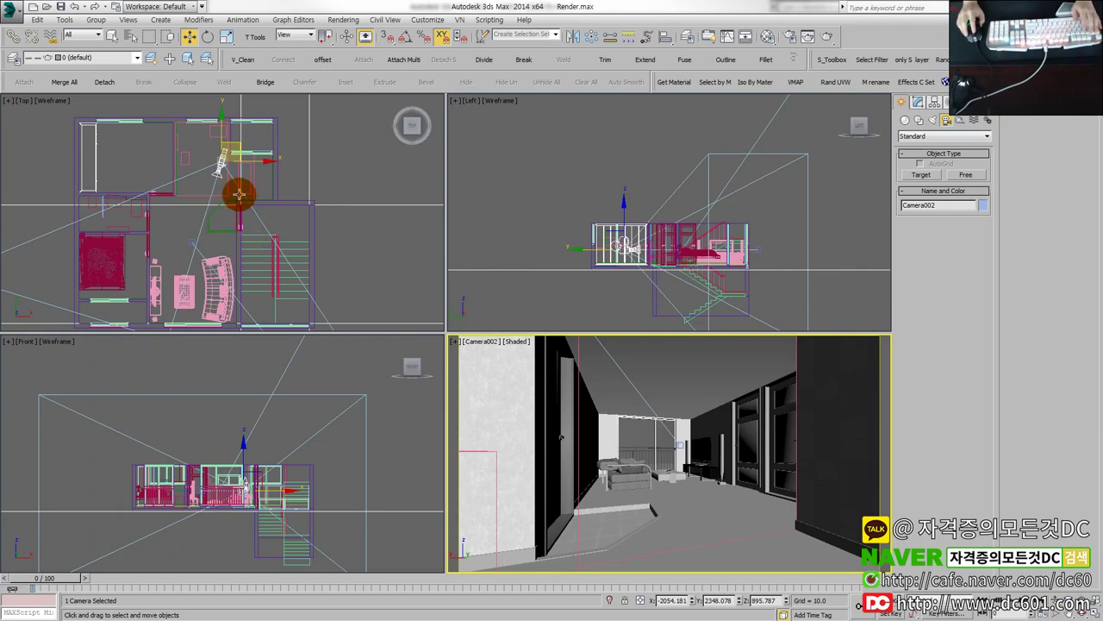
Step: Zoom out the maximized Top view and drag Camera002 beyond the upper room's top wall
drag(239, 190, 211, 180)
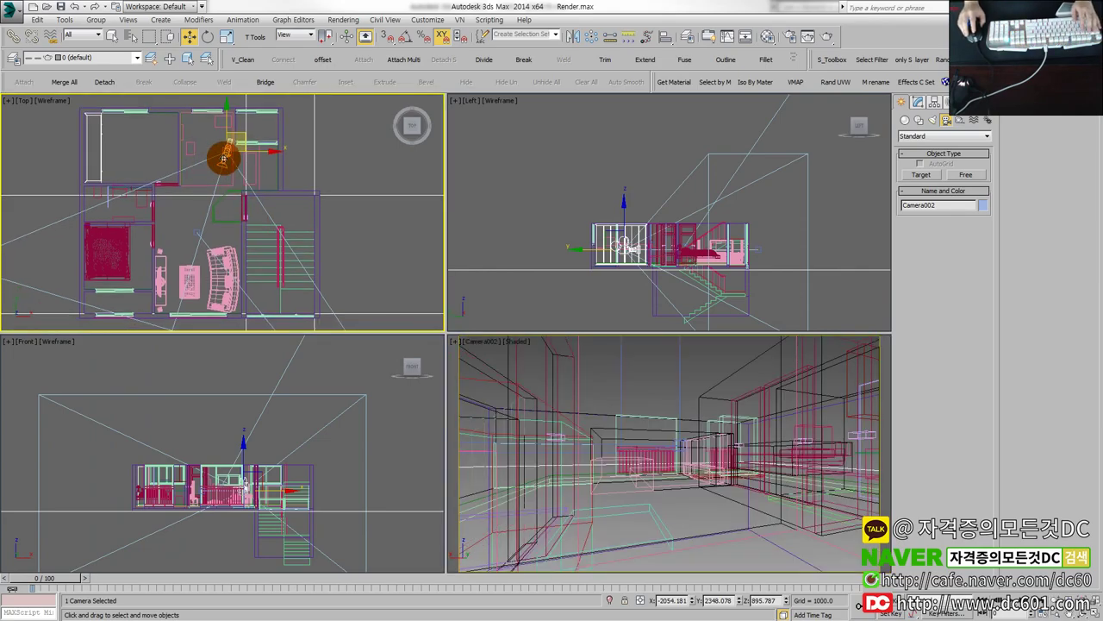
key(alt+w)
scroll(405, 224, down, 2)
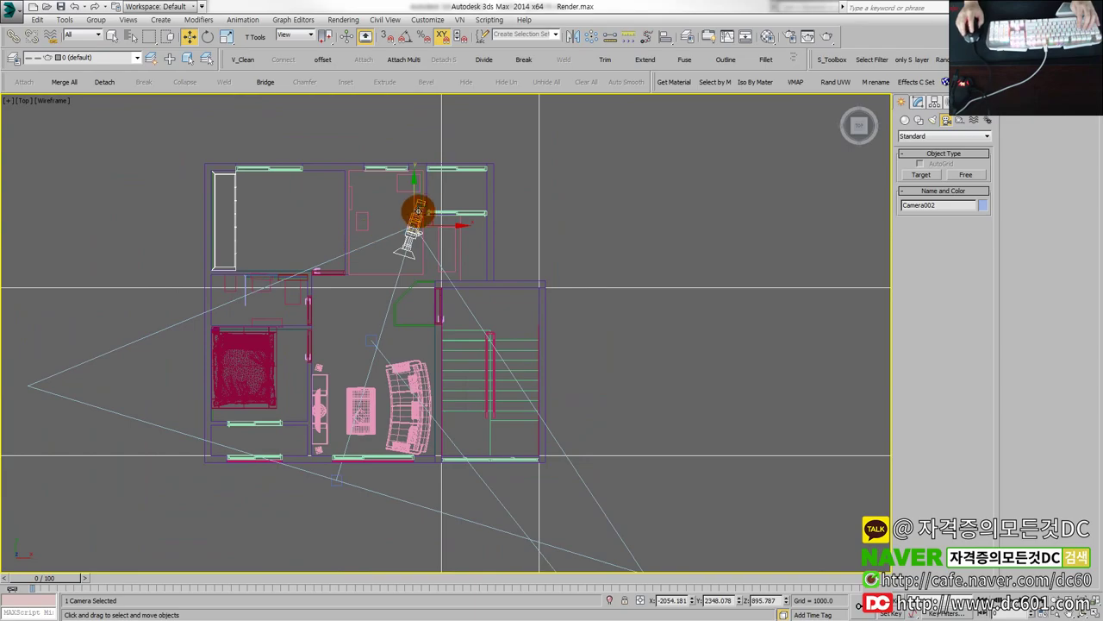
mouse_move(425, 207)
mouse_down()
mouse_move(394, 192)
mouse_move(442, 135)
mouse_move(438, 153)
mouse_up()
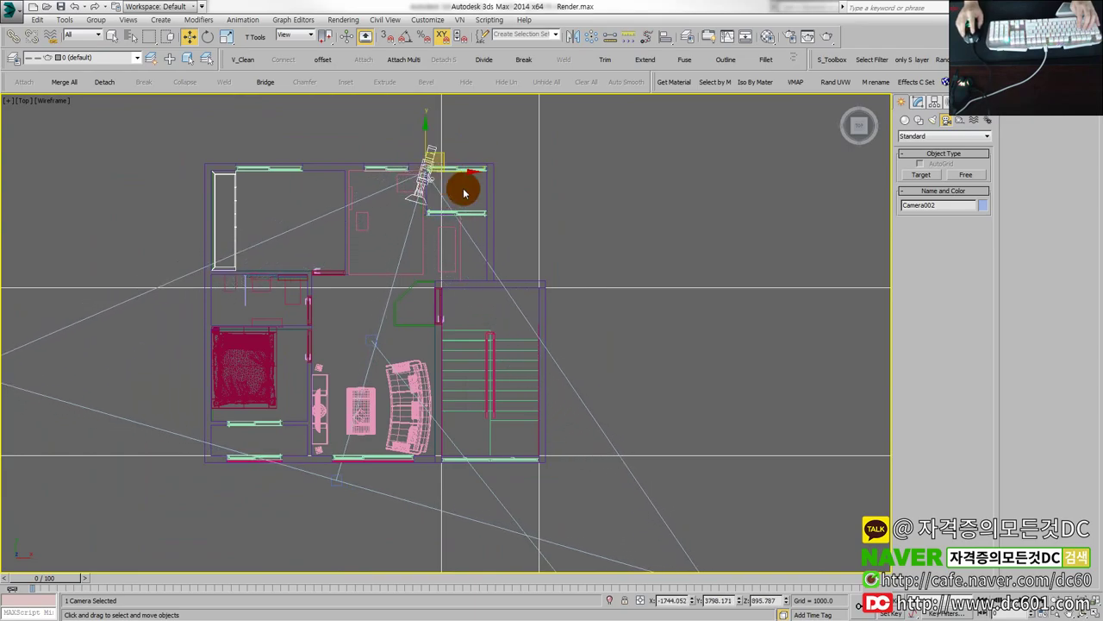
key(alt+w)
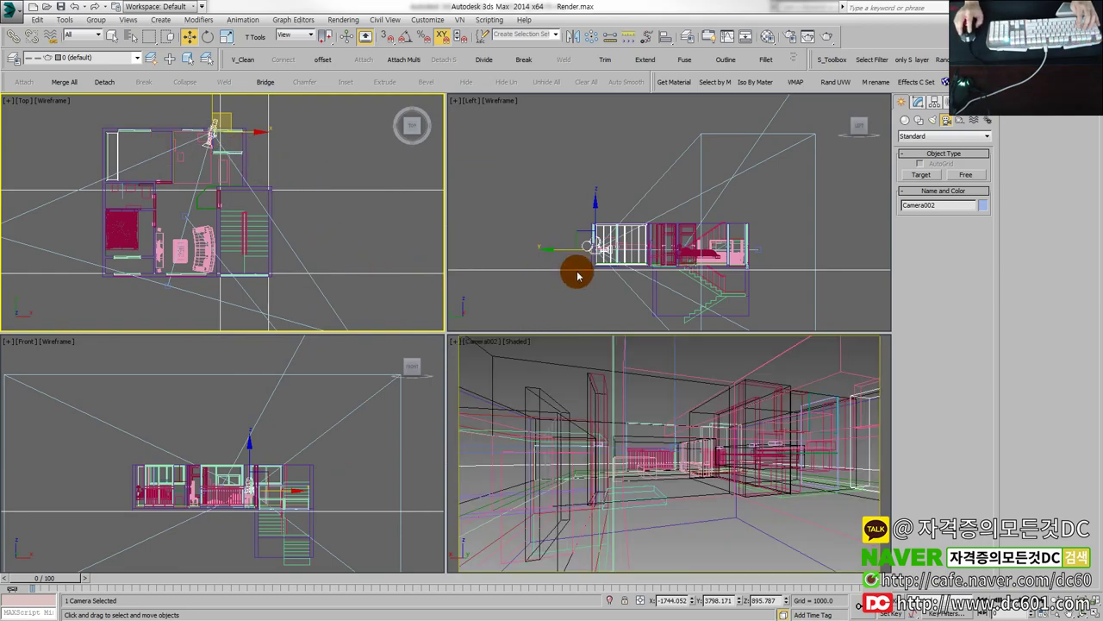
Step: Turn on Clip Manually for Camera002 and raise the far clip toward 10200
click(919, 102)
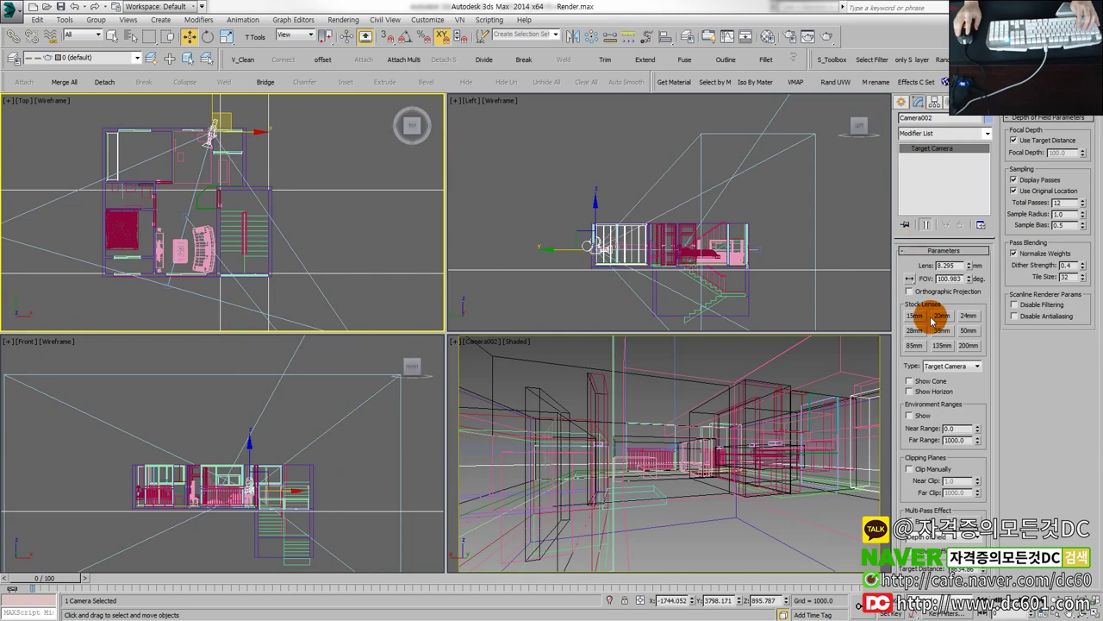
click(948, 416)
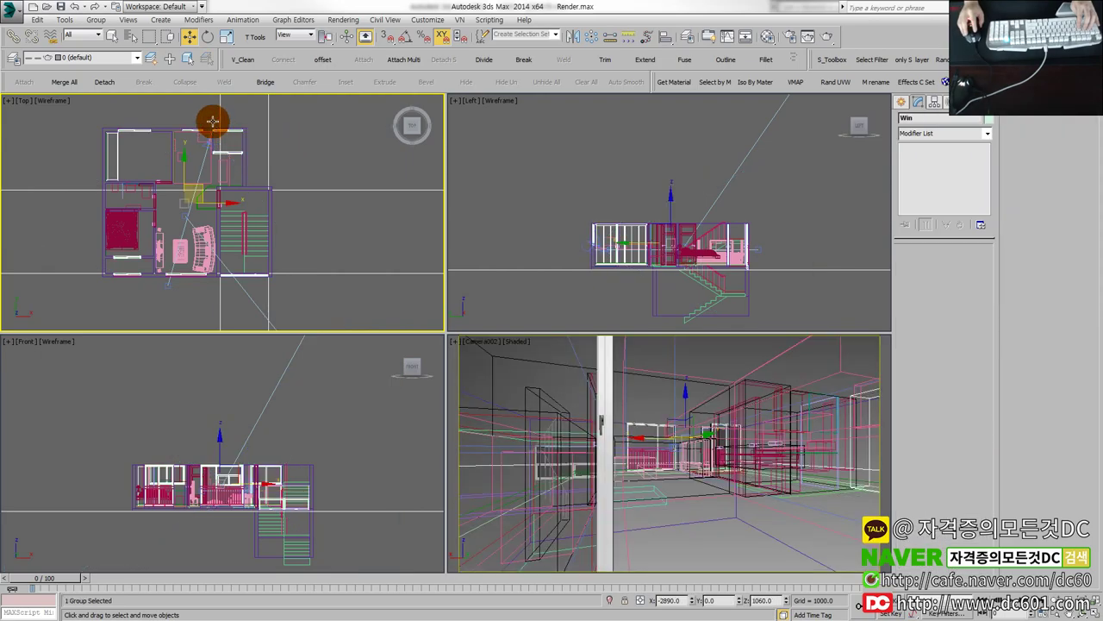
drag(216, 131, 213, 124)
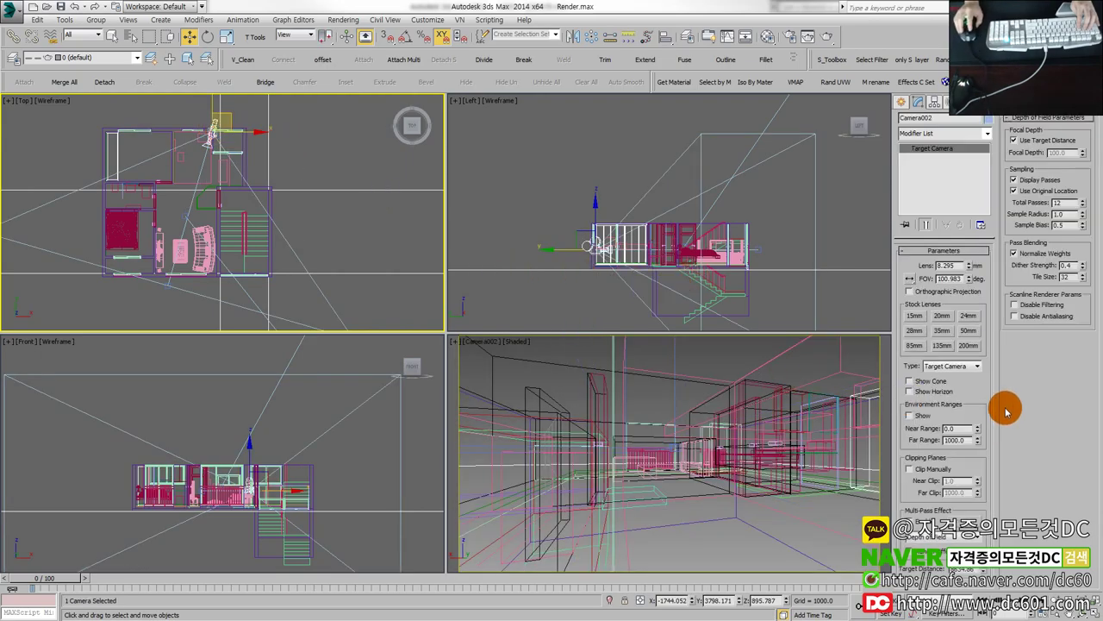
click(938, 469)
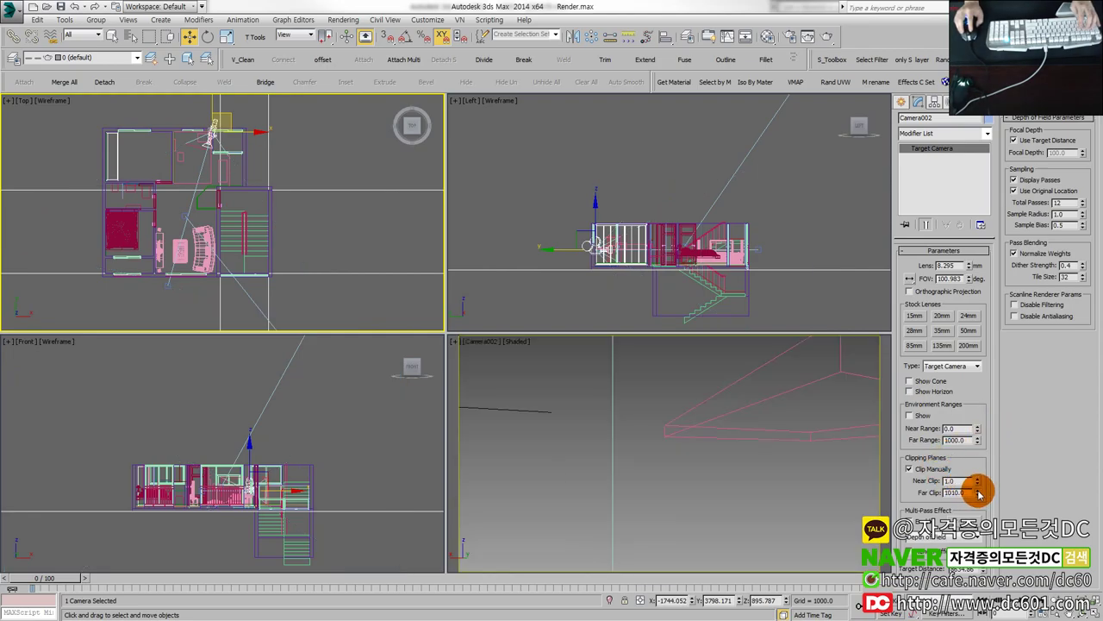
drag(978, 493, 968, 439)
Step: Narrow the field of view to about 63.6° and push the near clip out to 3200
right_click(851, 470)
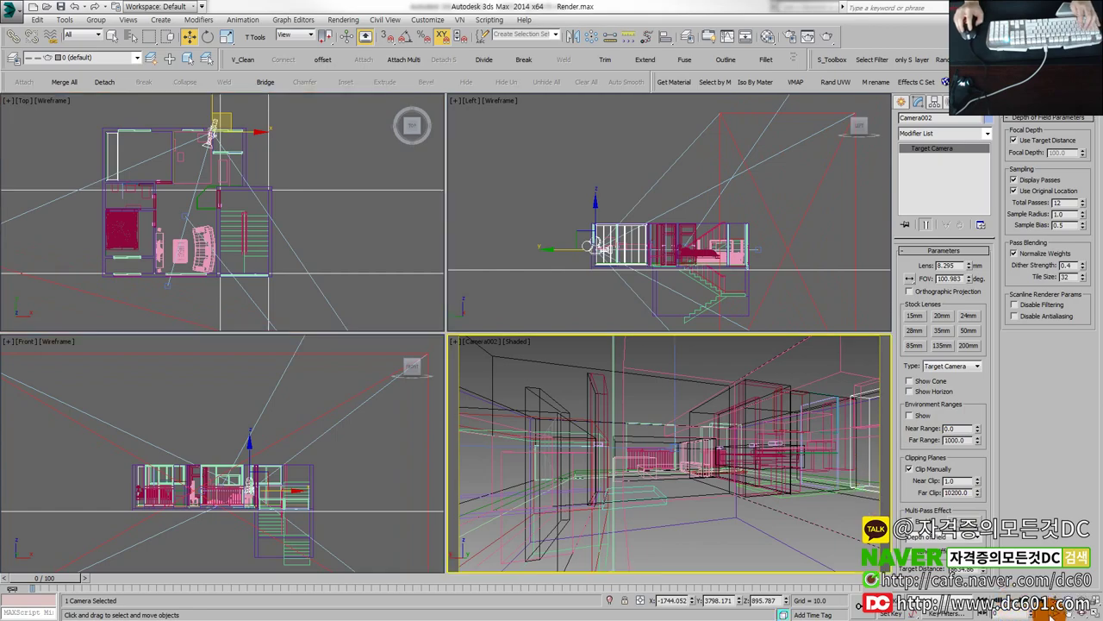
click(1052, 613)
mouse_move(796, 500)
mouse_down()
mouse_move(797, 463)
mouse_move(979, 461)
mouse_up()
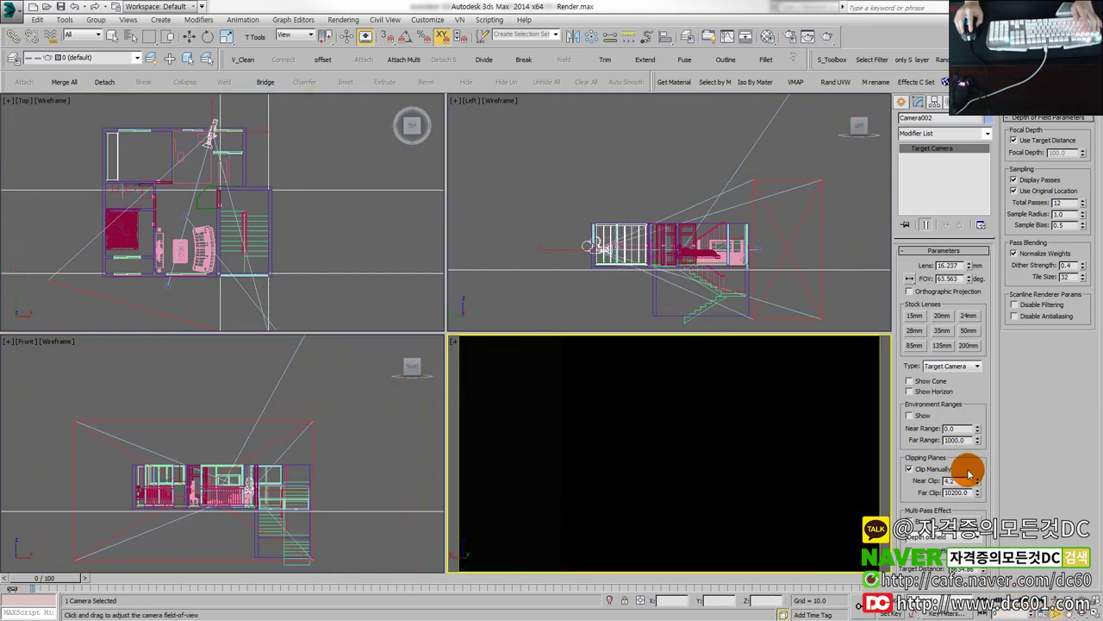
text(2000)
key(Return)
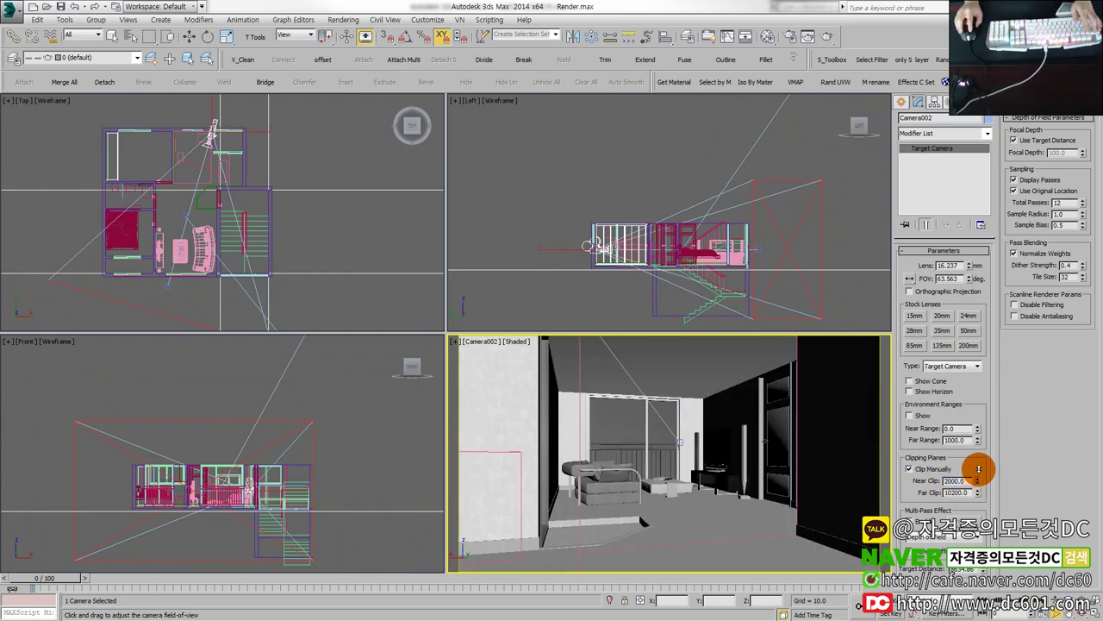
drag(978, 480, 979, 466)
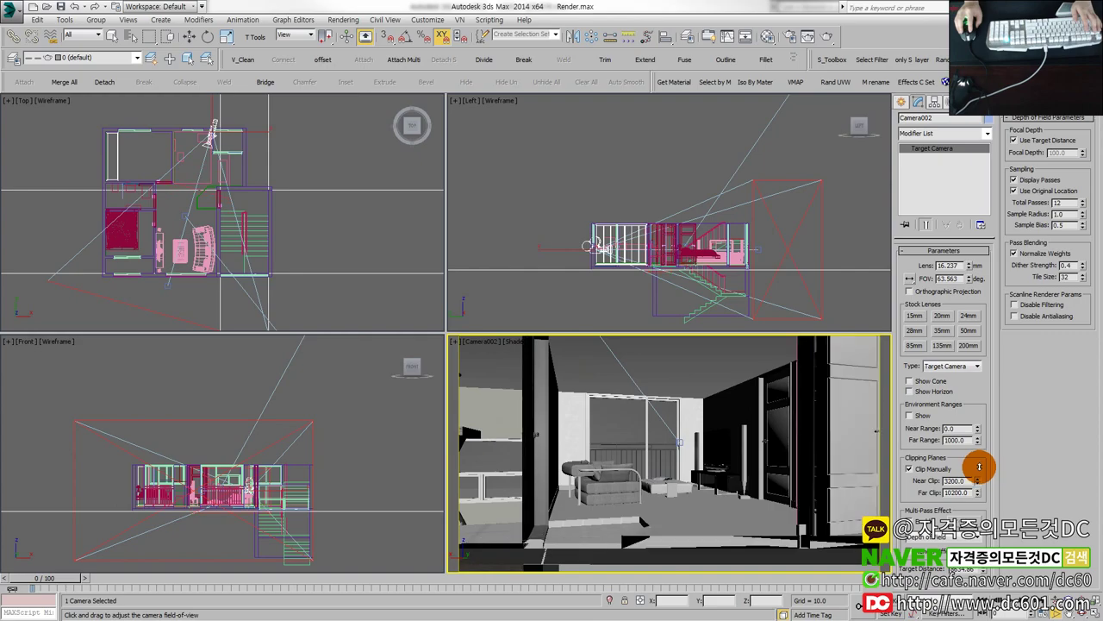
middle_click(453, 211)
key(alt+w)
Step: Pan the plan view and maximize the Camera002 view with the Wall selected
key(alt+w)
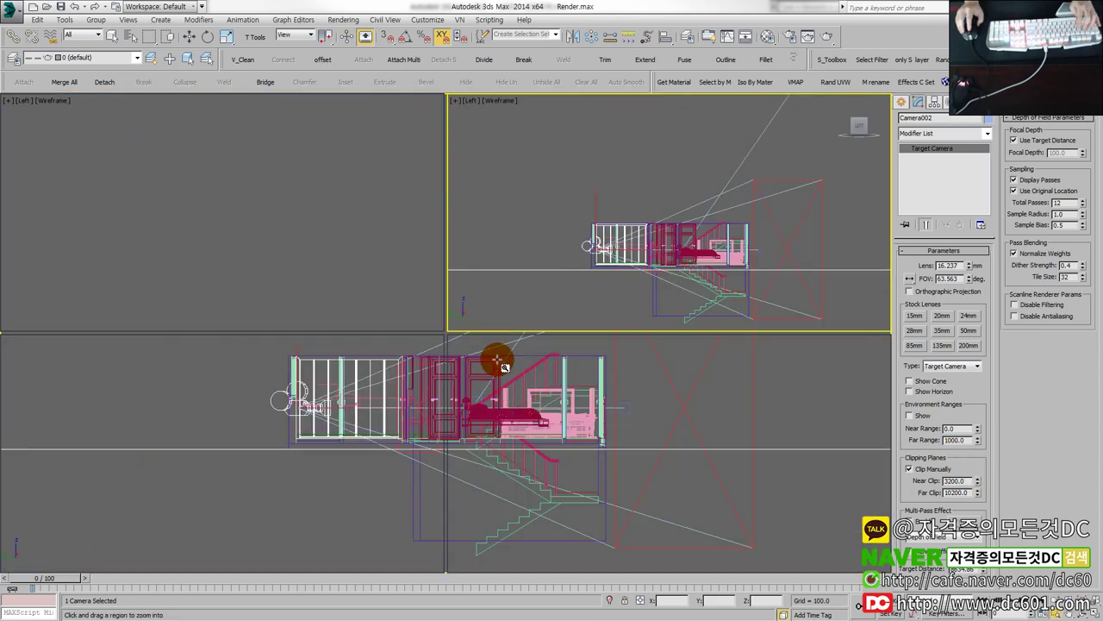
key(ctrl+w)
right_click(239, 238)
key(alt+w)
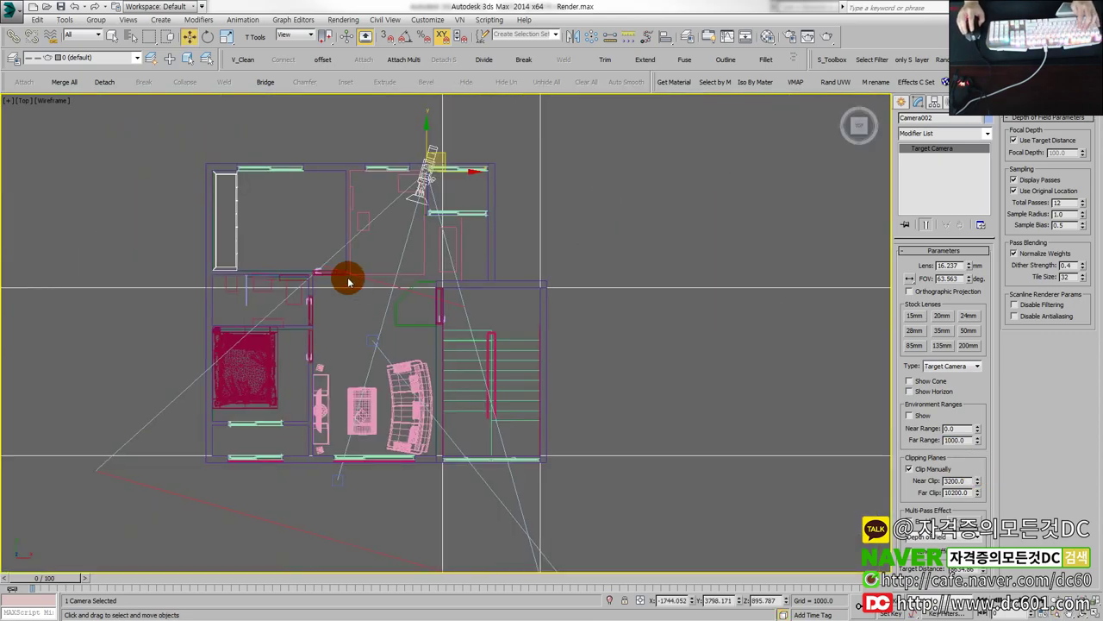
middle_drag(493, 437, 483, 322)
key(alt+w)
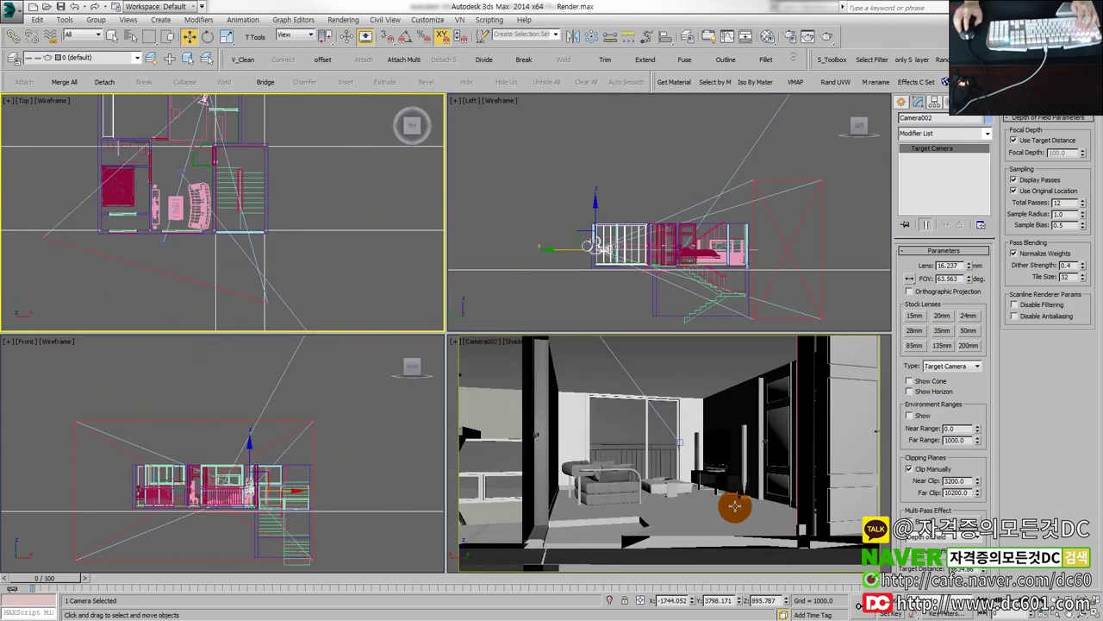
right_click(729, 439)
key(alt+w)
click(707, 470)
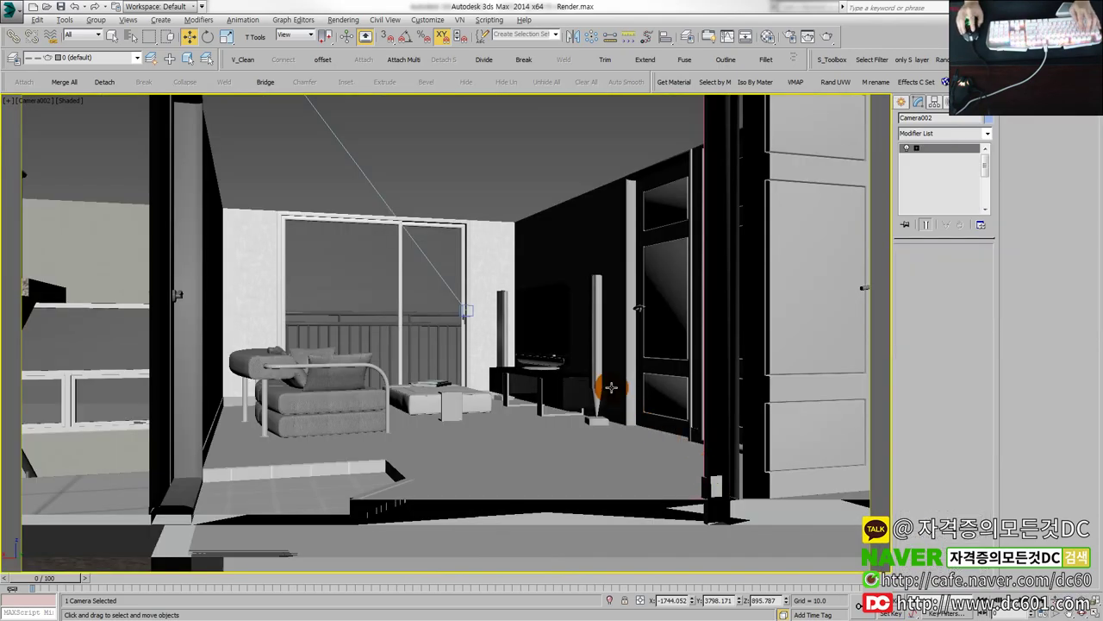
Step: Narrow Camera002's lens to 19.81 mm (about 53.8° FOV), then reselect the camera
click(1053, 606)
mouse_move(647, 436)
mouse_down()
mouse_move(648, 414)
mouse_move(619, 438)
mouse_move(615, 419)
mouse_move(611, 458)
mouse_move(626, 443)
mouse_up()
key(alt+w)
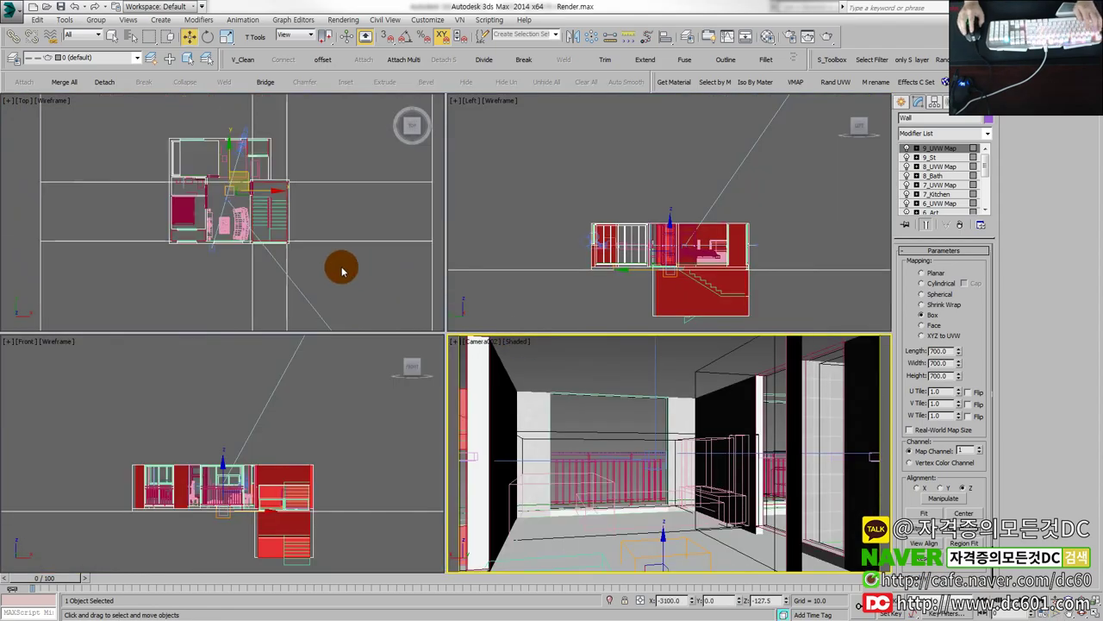
right_click(336, 271)
scroll(285, 211, up, 2)
click(237, 138)
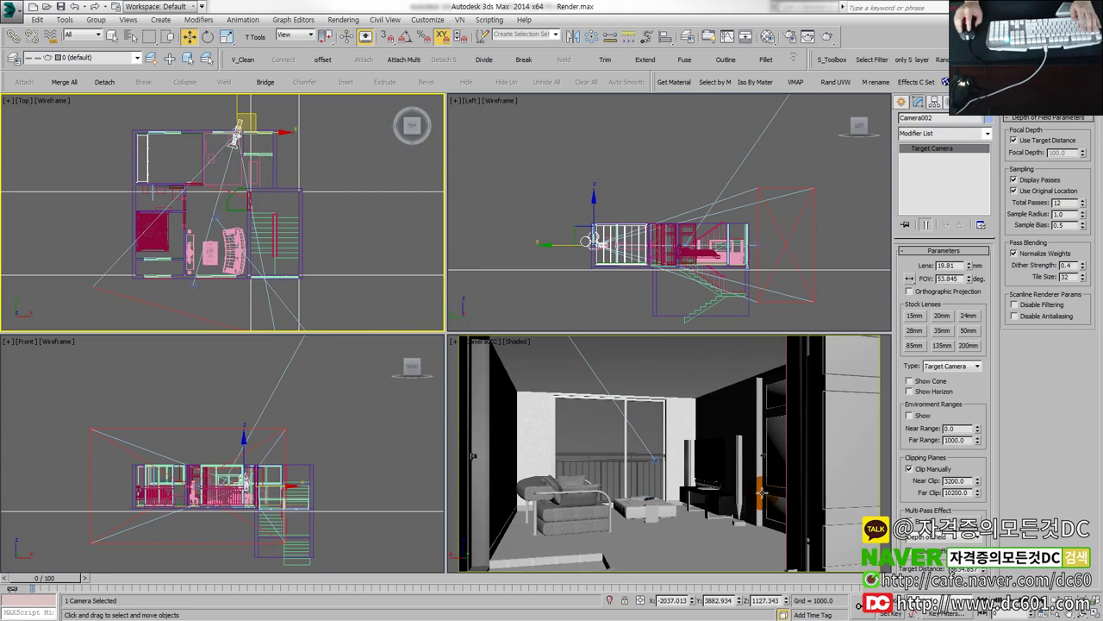
Step: Move Camera002's target to the right in the Top view to re-aim the camera
right_click(762, 492)
key(alt+w)
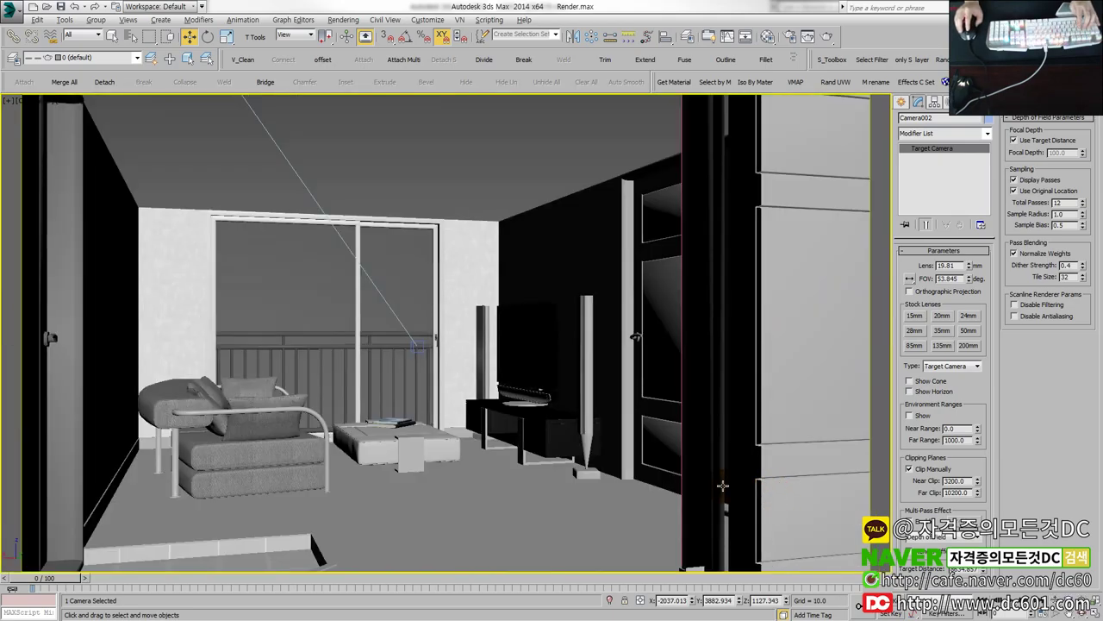
key(alt+w)
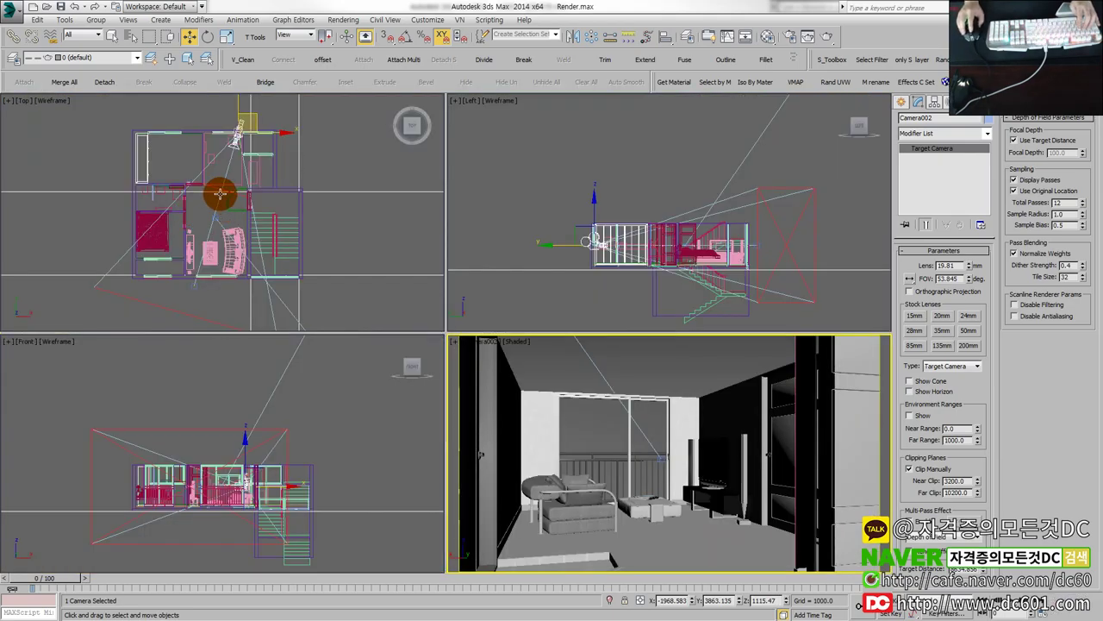
scroll(215, 186, up, 3)
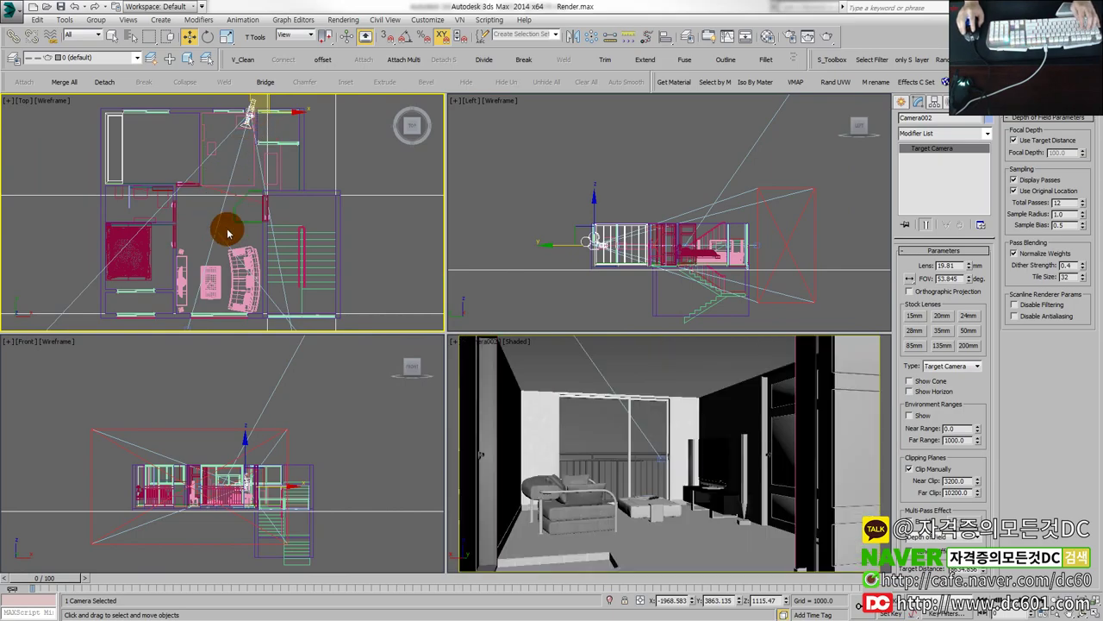
scroll(250, 216, down, 3)
click(202, 287)
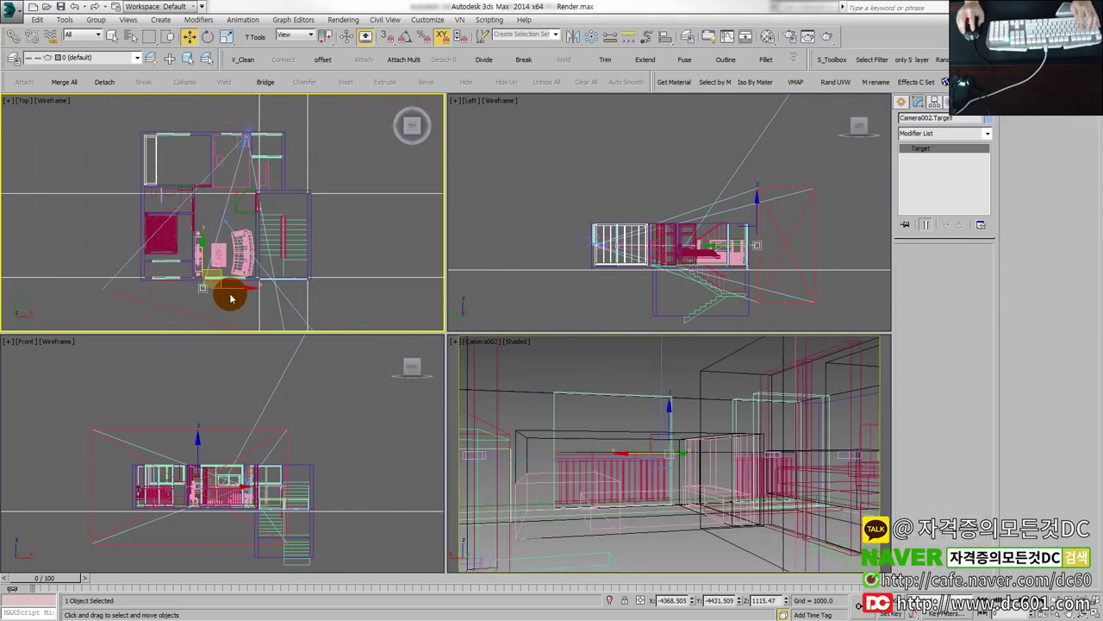
mouse_move(231, 298)
mouse_down()
mouse_move(257, 298)
mouse_move(242, 300)
mouse_up()
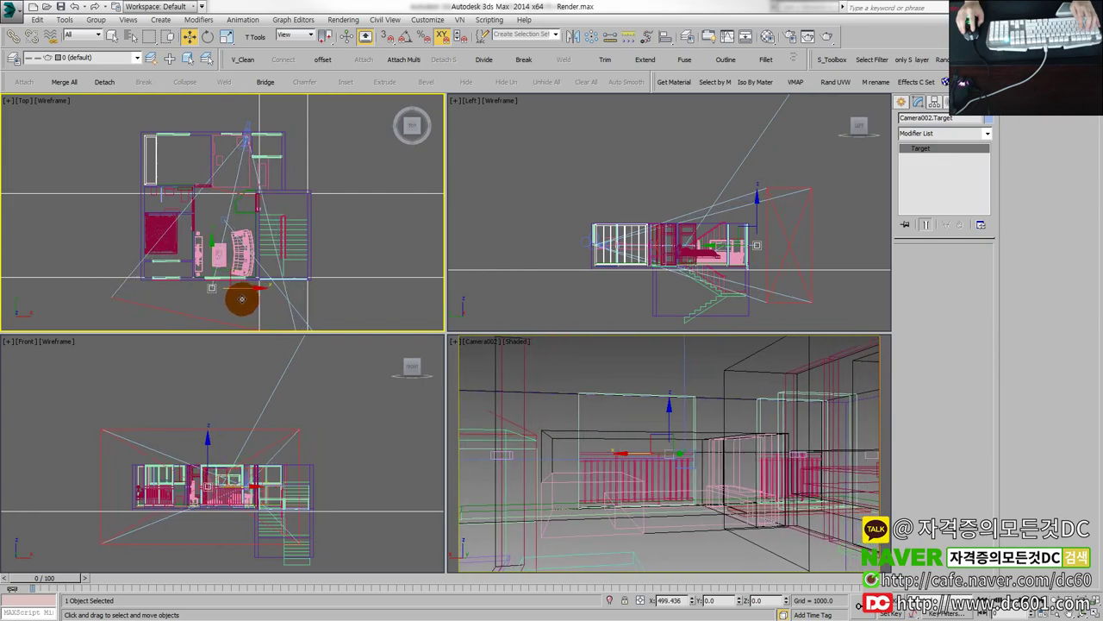
Step: Narrow Camera002's field of view to a 20.614 mm lens (FOV 52.026°)
click(716, 387)
key(alt+w)
click(685, 423)
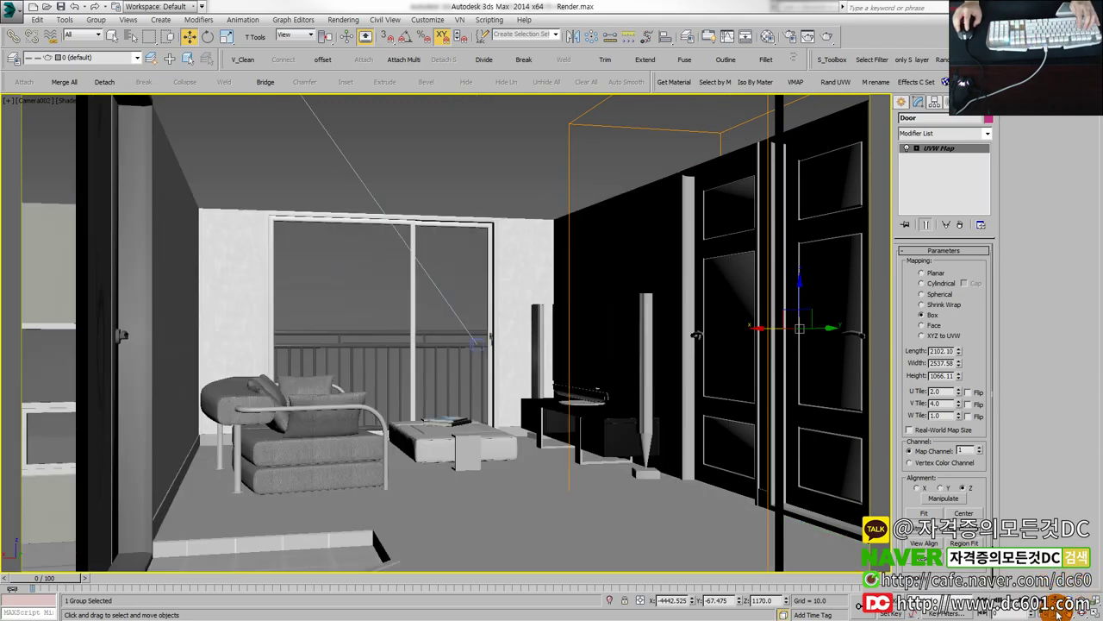
click(1059, 613)
drag(655, 483, 659, 457)
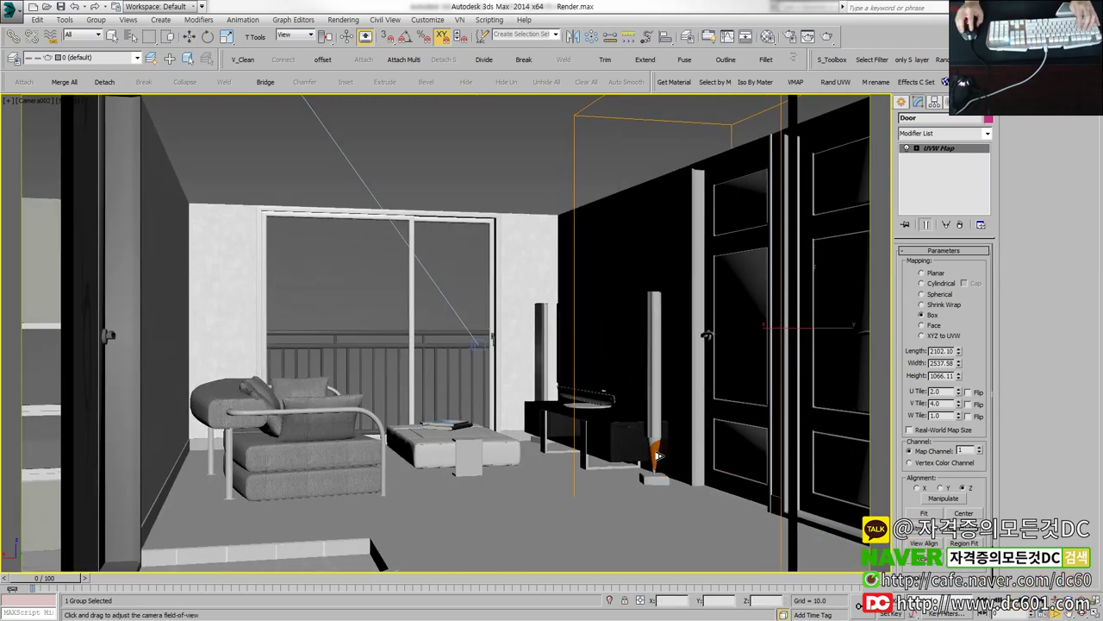
key(alt+w)
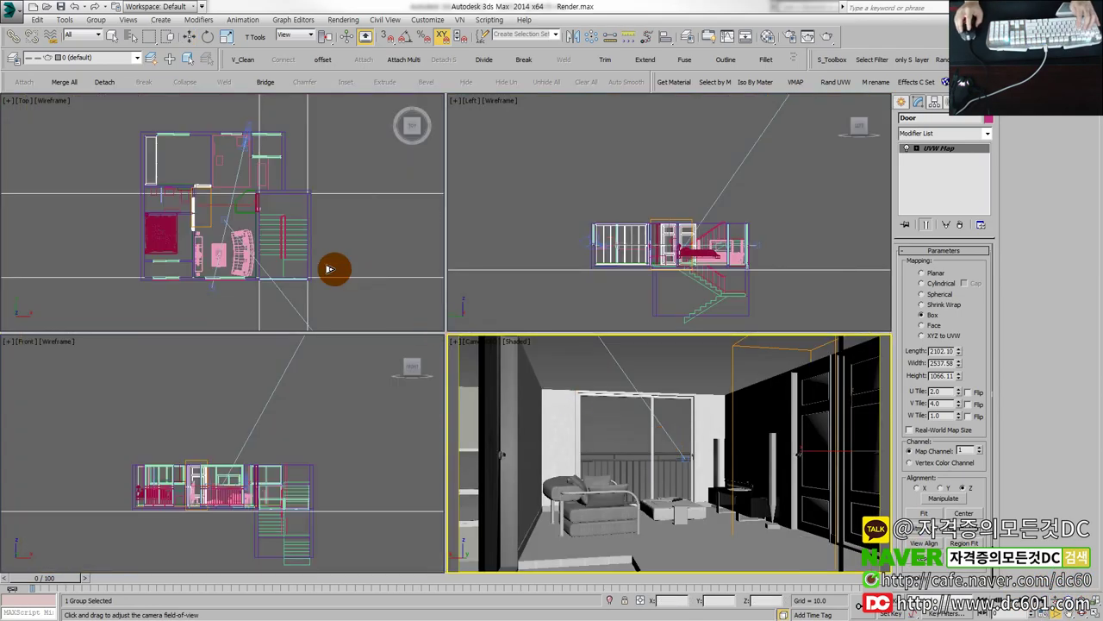
click(241, 143)
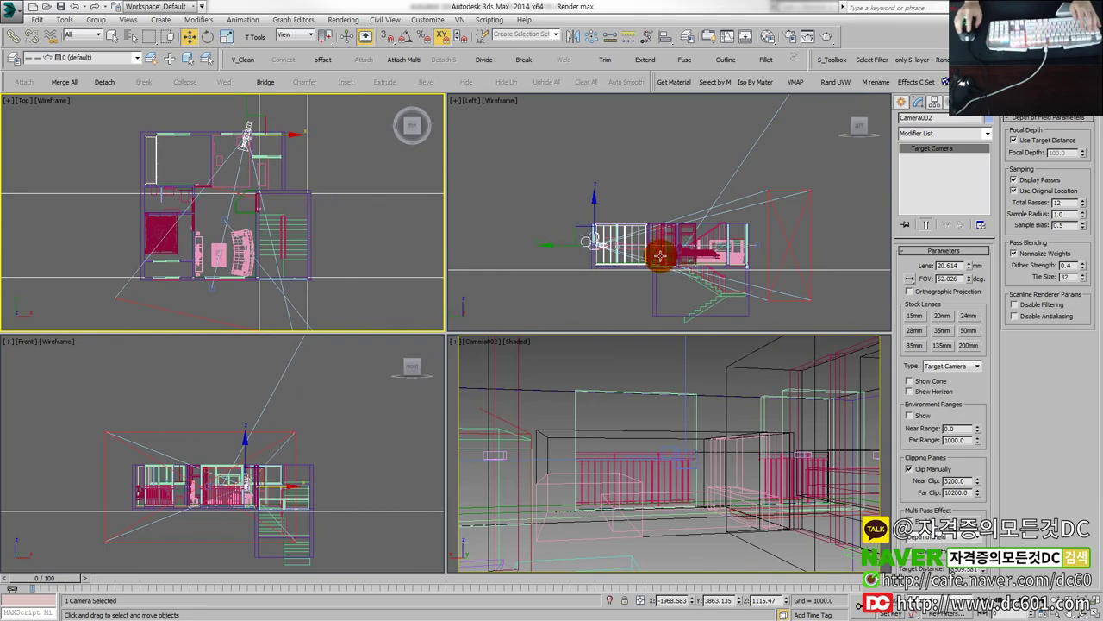
Step: Set Camera002's lens to about 25.76 mm (FOV 42.666°), refining with Field-of-View
drag(969, 266, 969, 265)
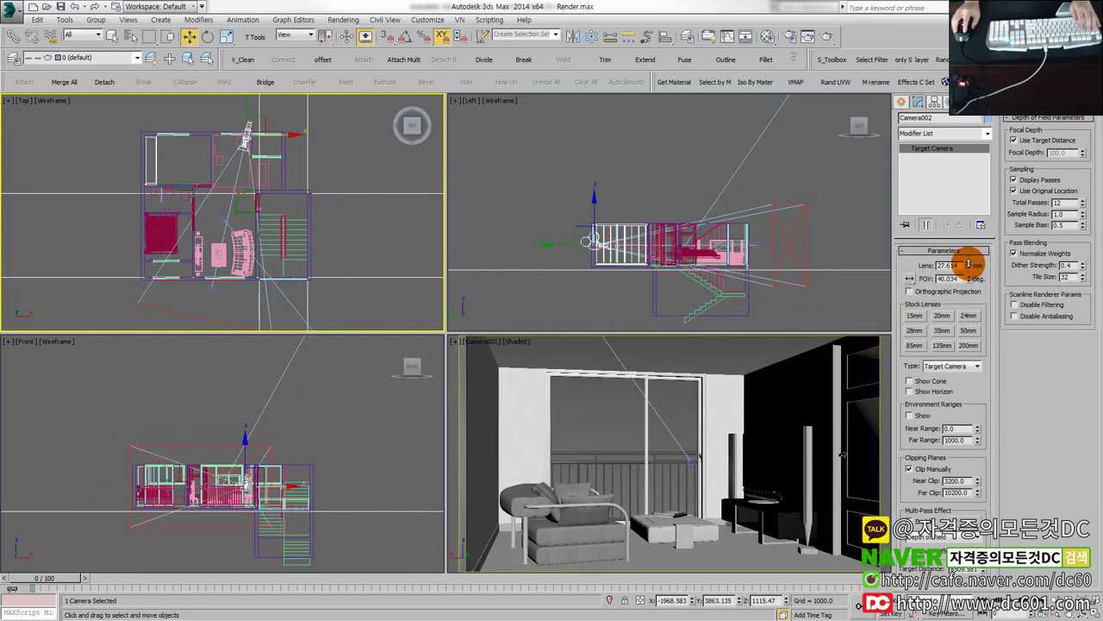
key(alt+w)
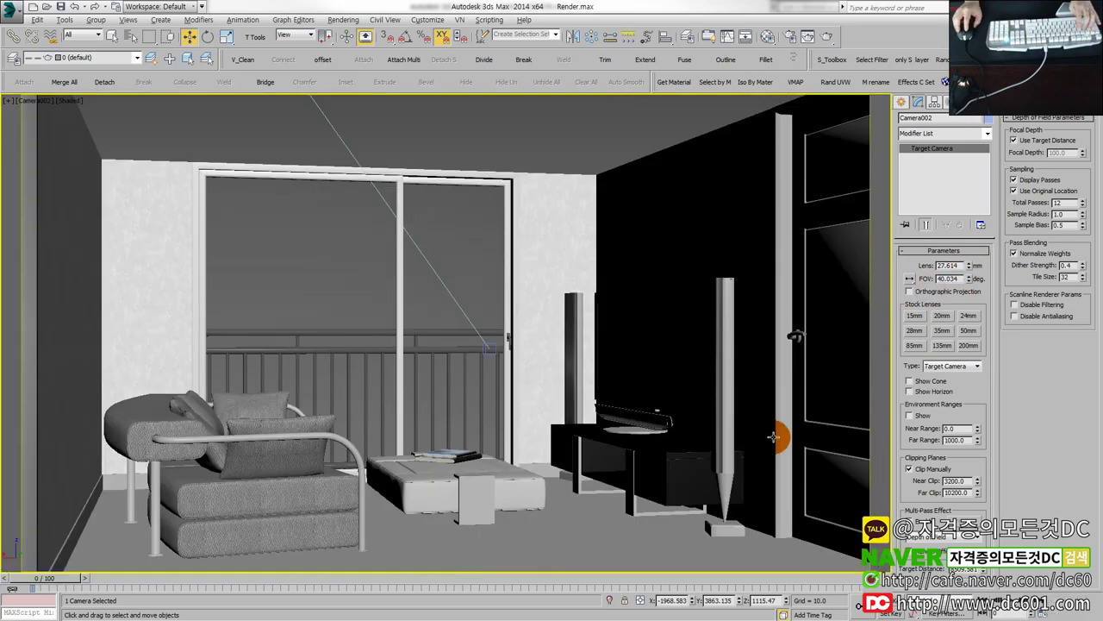
click(1009, 593)
drag(543, 382, 542, 385)
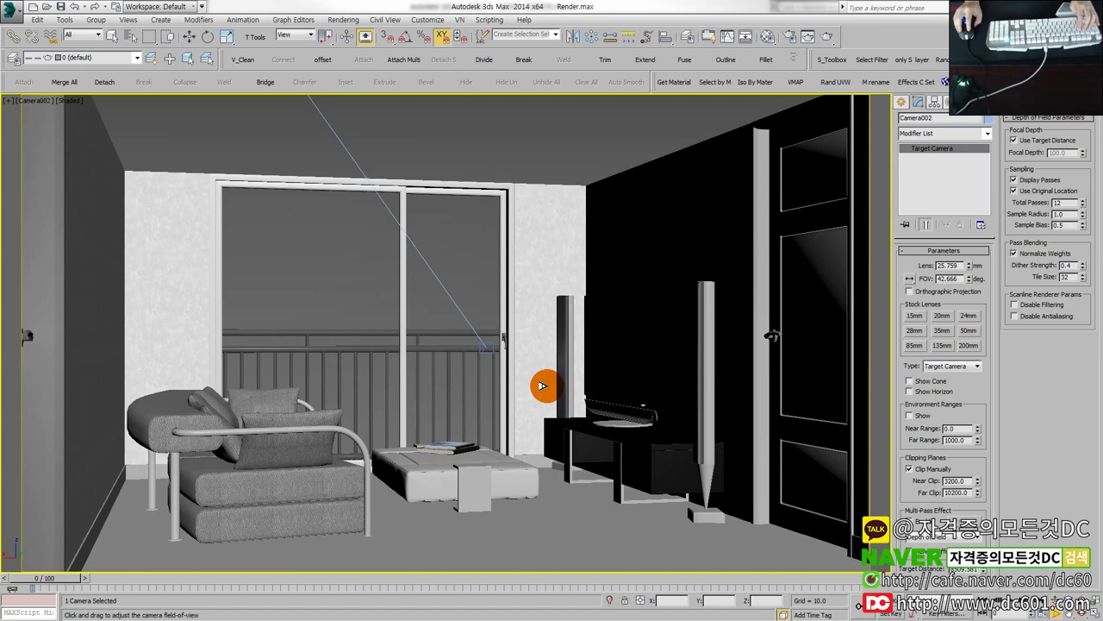
key(alt+w)
Step: Select Camera002 in the Top view, delete it, and zoom the plan in
click(285, 222)
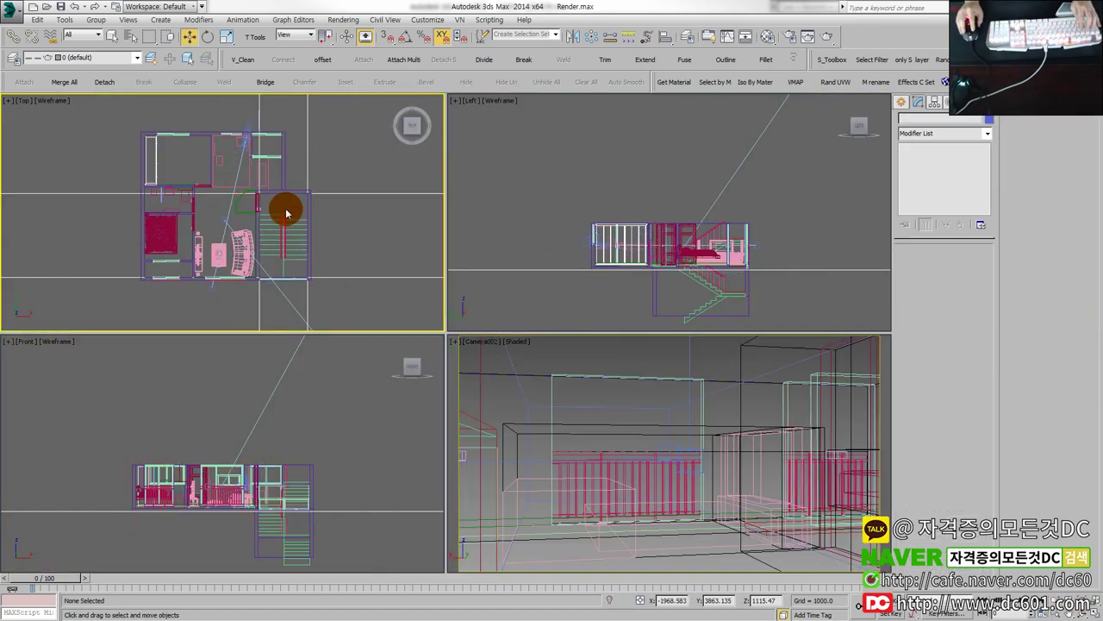
click(247, 140)
click(248, 138)
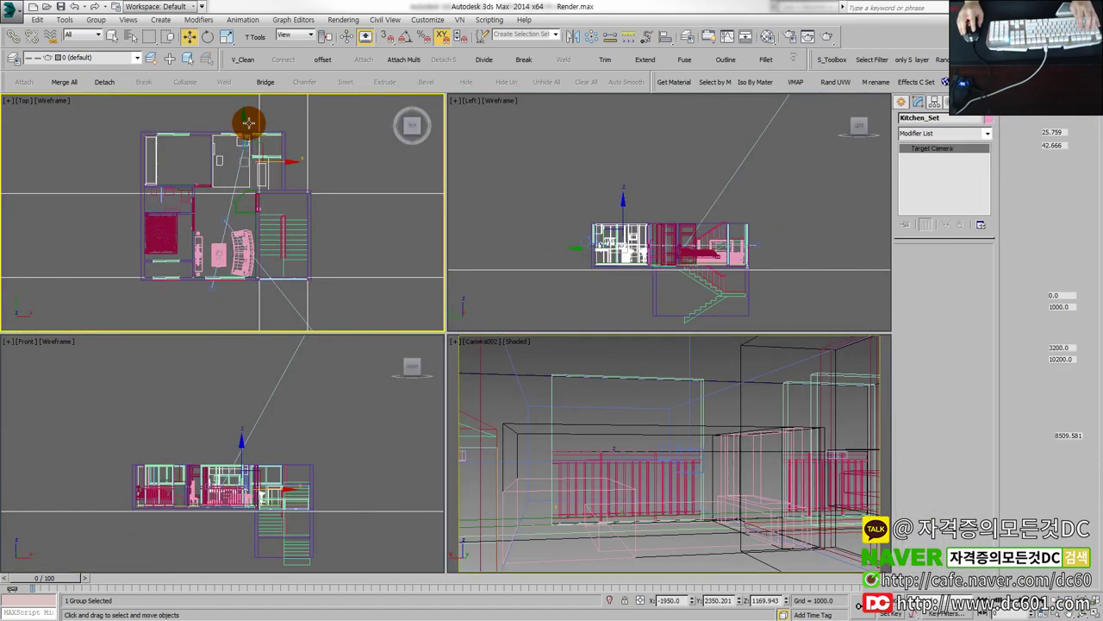
click(248, 136)
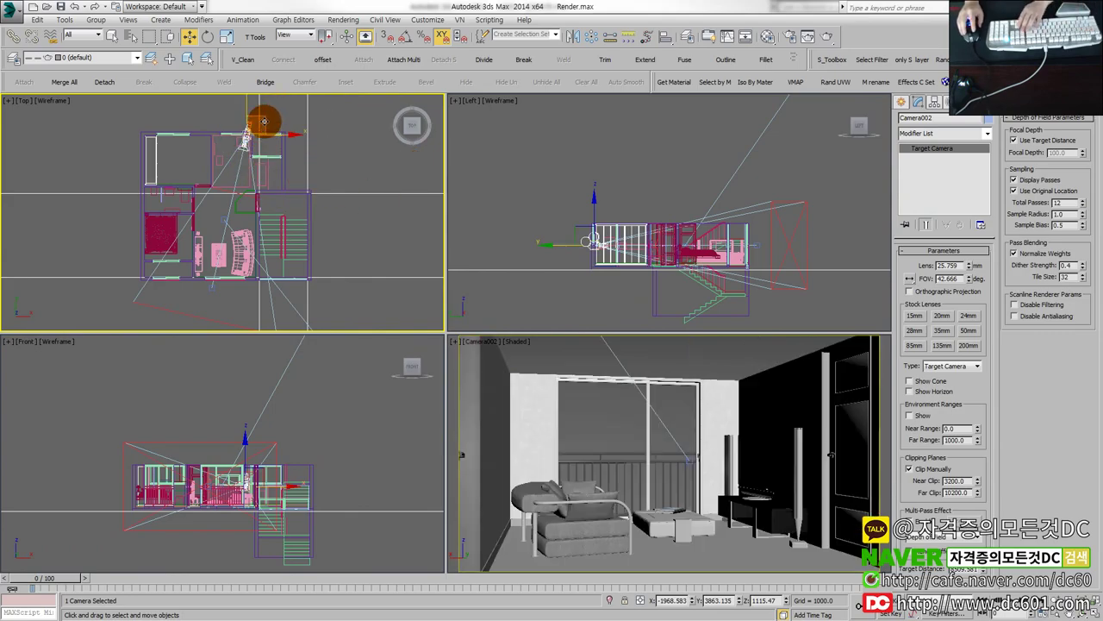
key(Delete)
scroll(210, 202, up, 3)
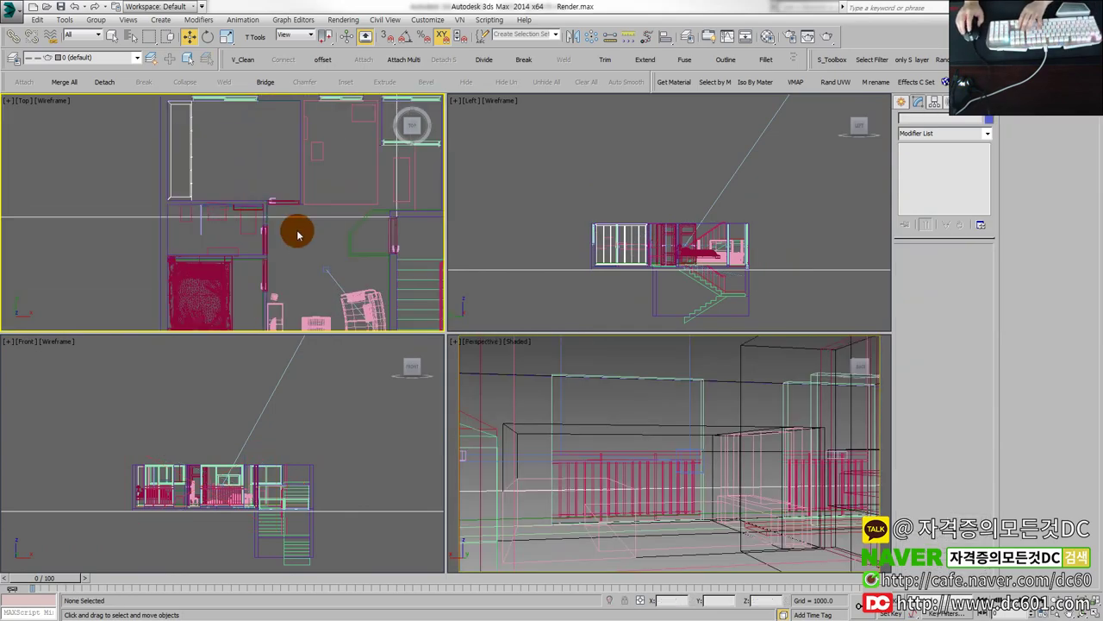
scroll(248, 219, up, 2)
click(902, 102)
Step: Create a Standard target camera, Camera002, in the Top view, aimed to the left
click(946, 119)
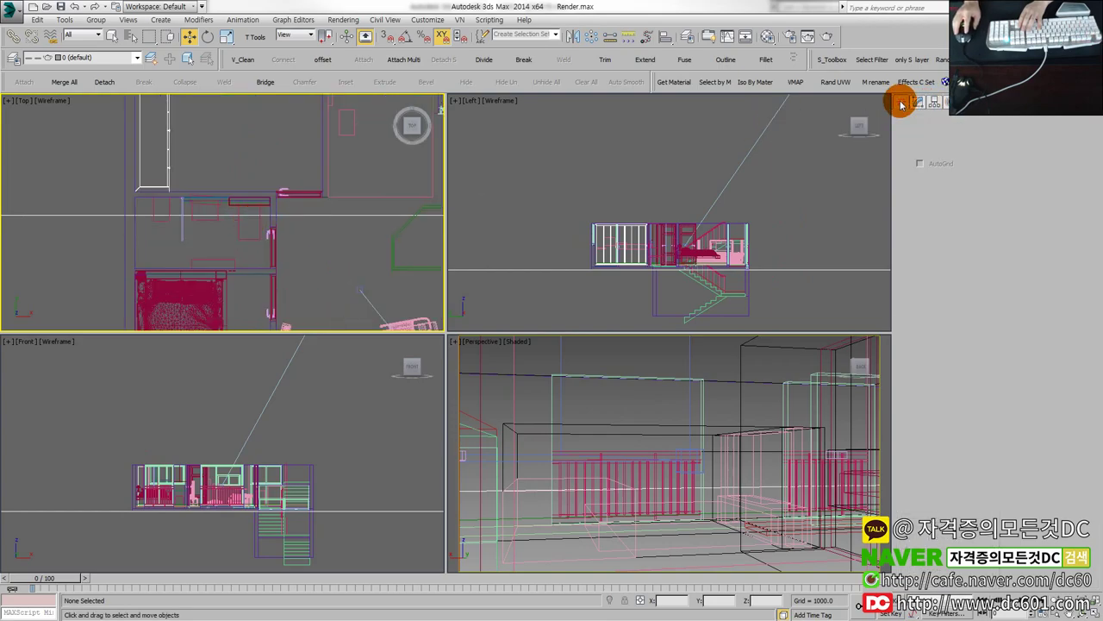
click(959, 172)
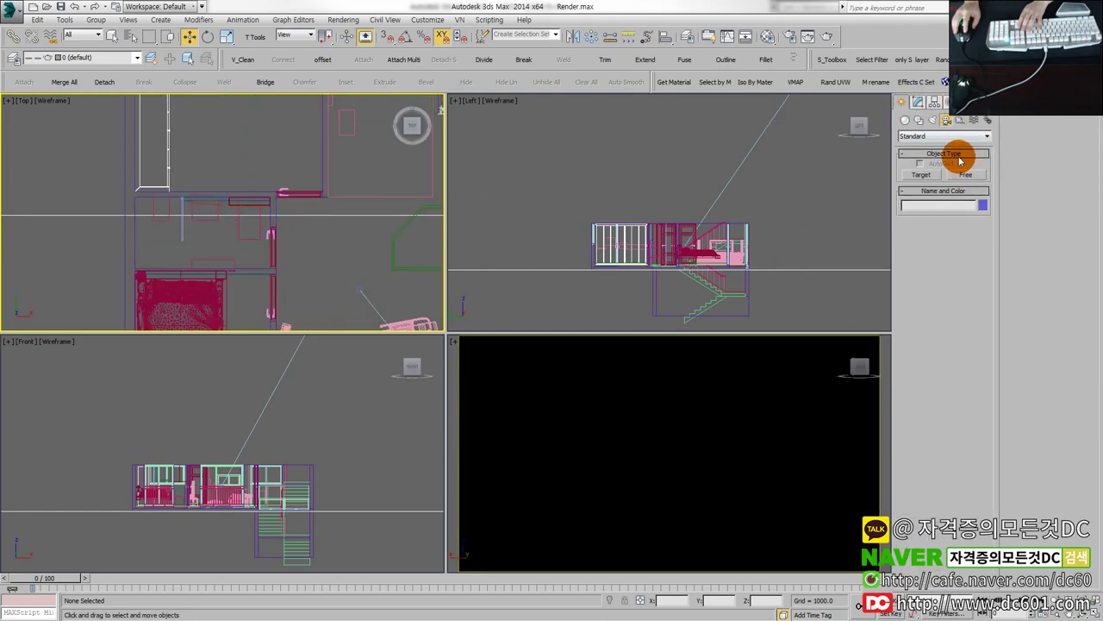
click(944, 137)
click(936, 149)
click(965, 175)
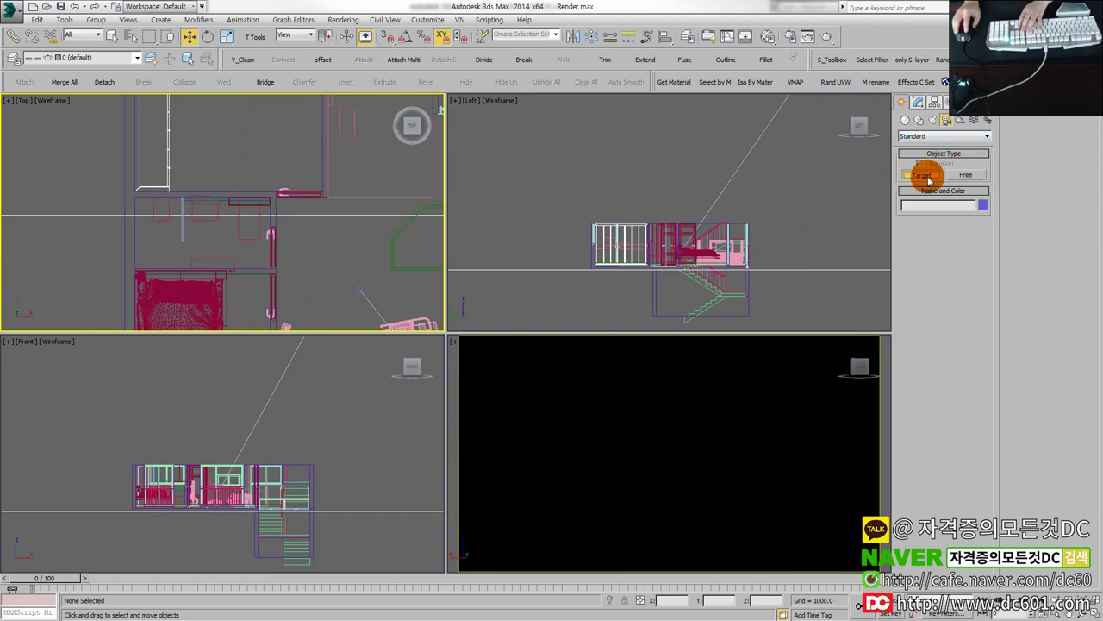
click(923, 175)
click(294, 214)
middle_drag(249, 215, 252, 227)
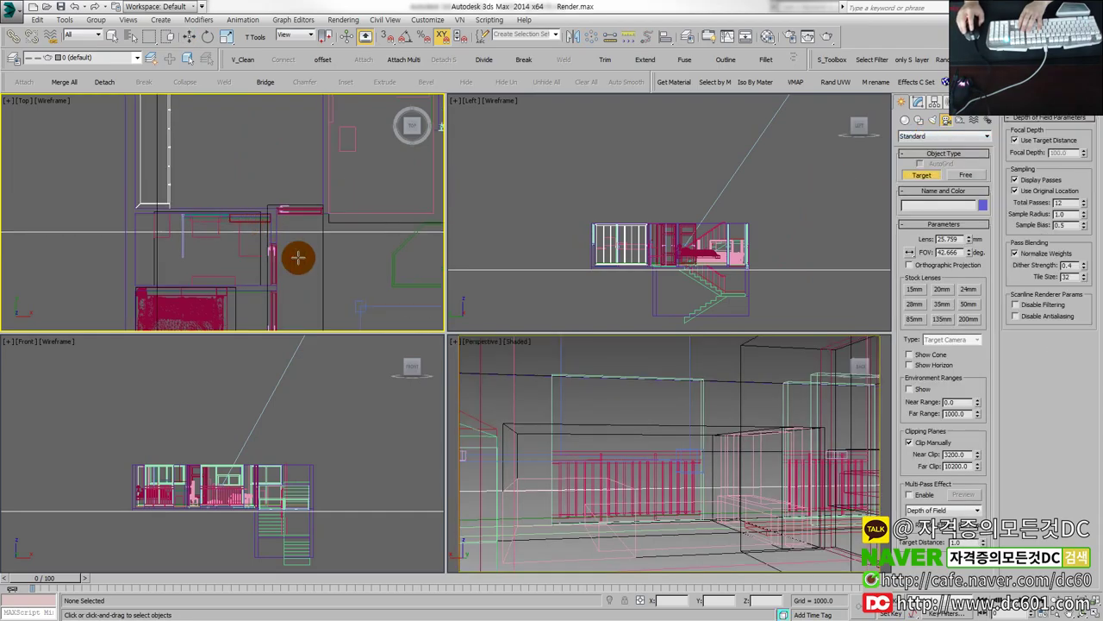
middle_drag(298, 257, 240, 252)
drag(283, 247, 78, 246)
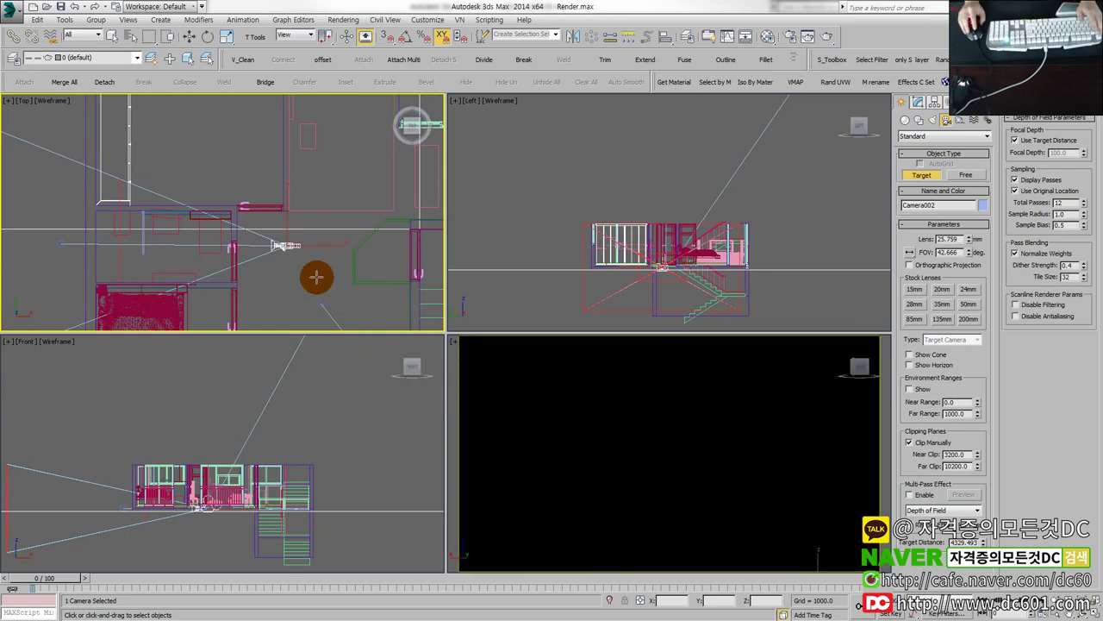
Step: Look through Camera002 and move it right in the plan to frame the room
key(w)
key(c)
key(alt+w)
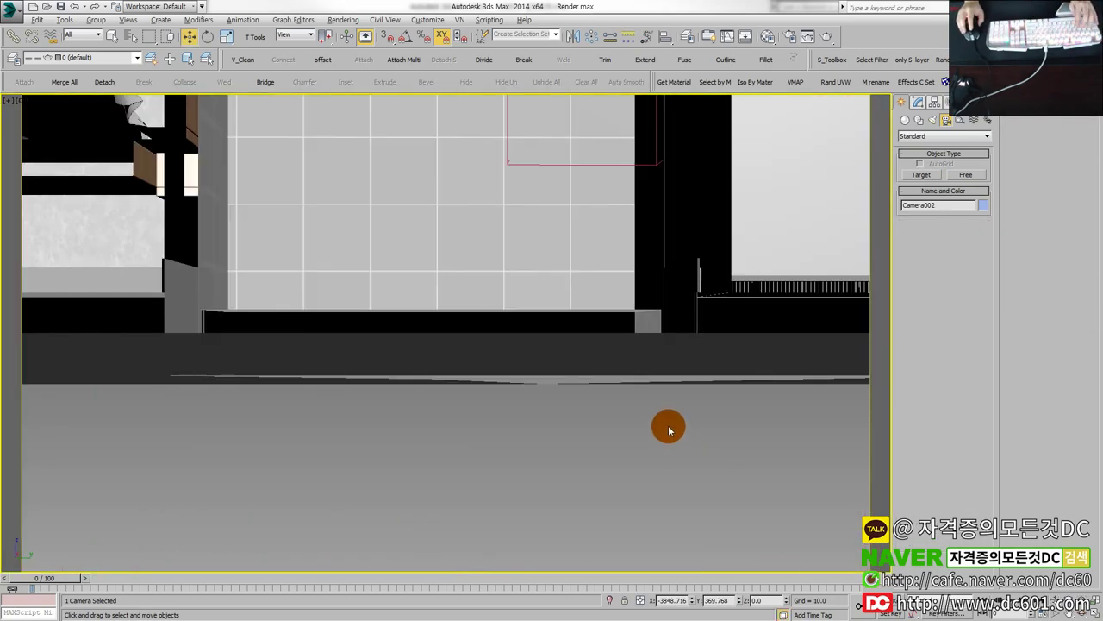
mouse_move(665, 426)
middle_down()
mouse_move(664, 561)
mouse_move(658, 529)
middle_up()
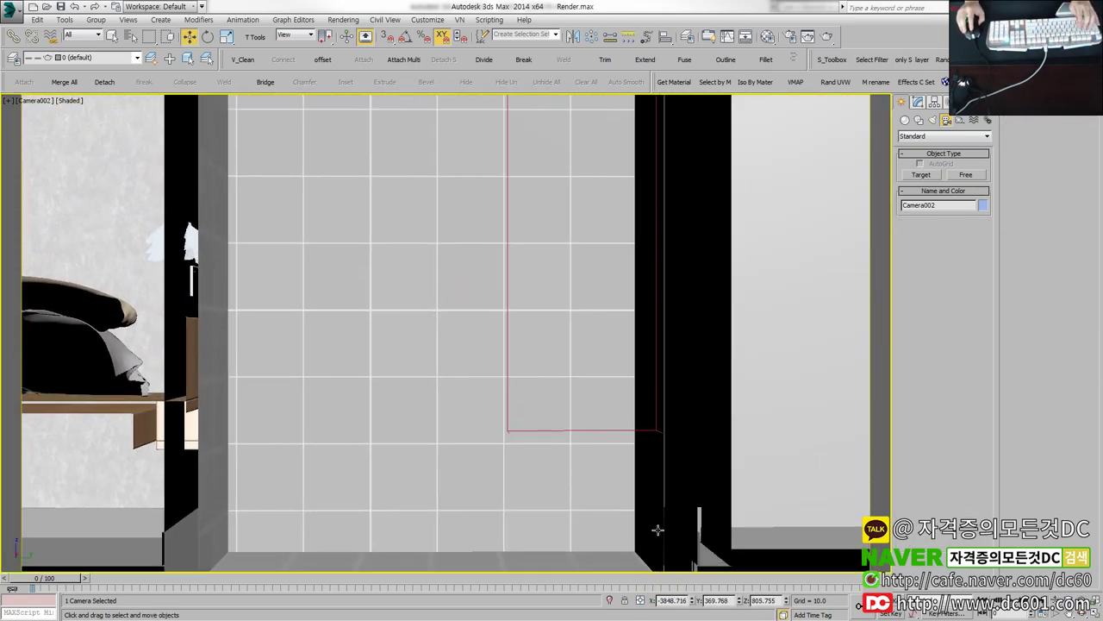
key(alt+w)
click(281, 247)
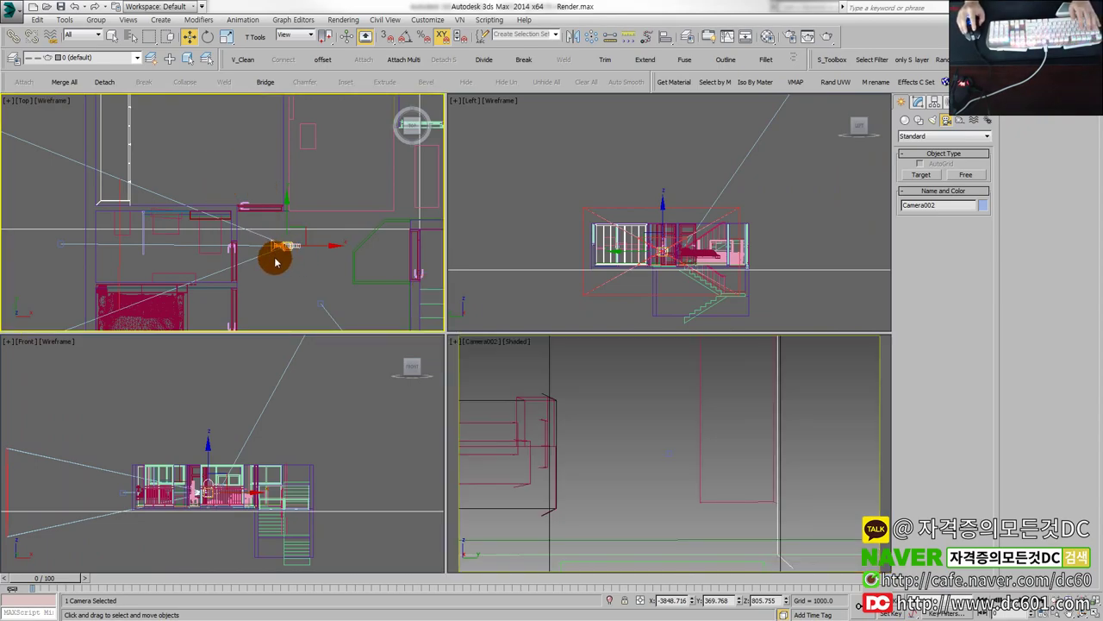
drag(290, 246, 408, 251)
scroll(300, 254, down, 3)
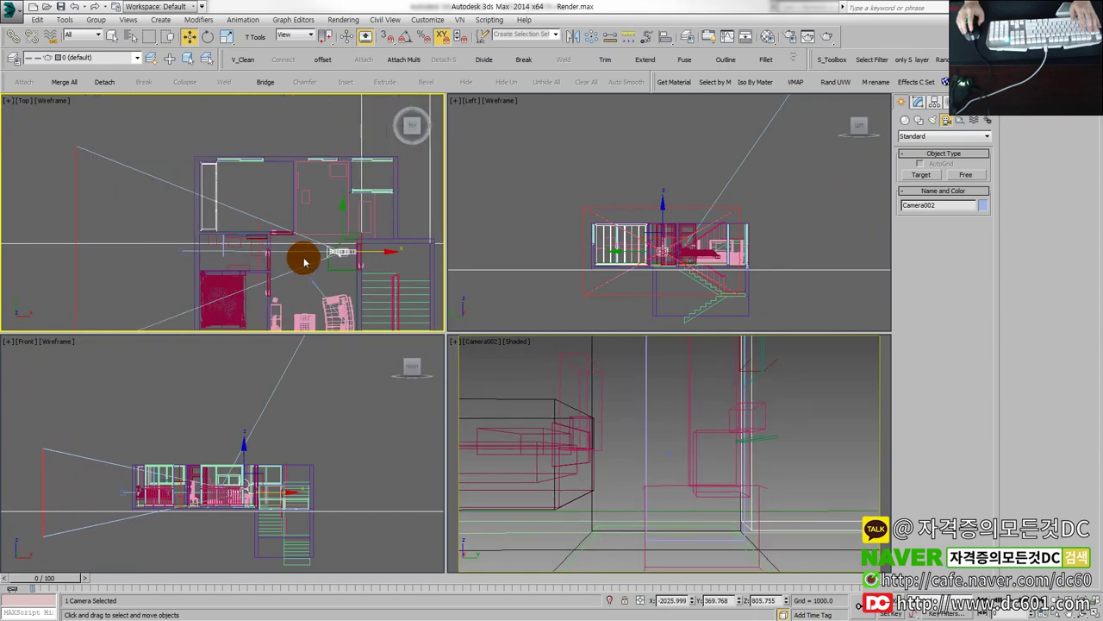
click(591, 409)
key(alt+w)
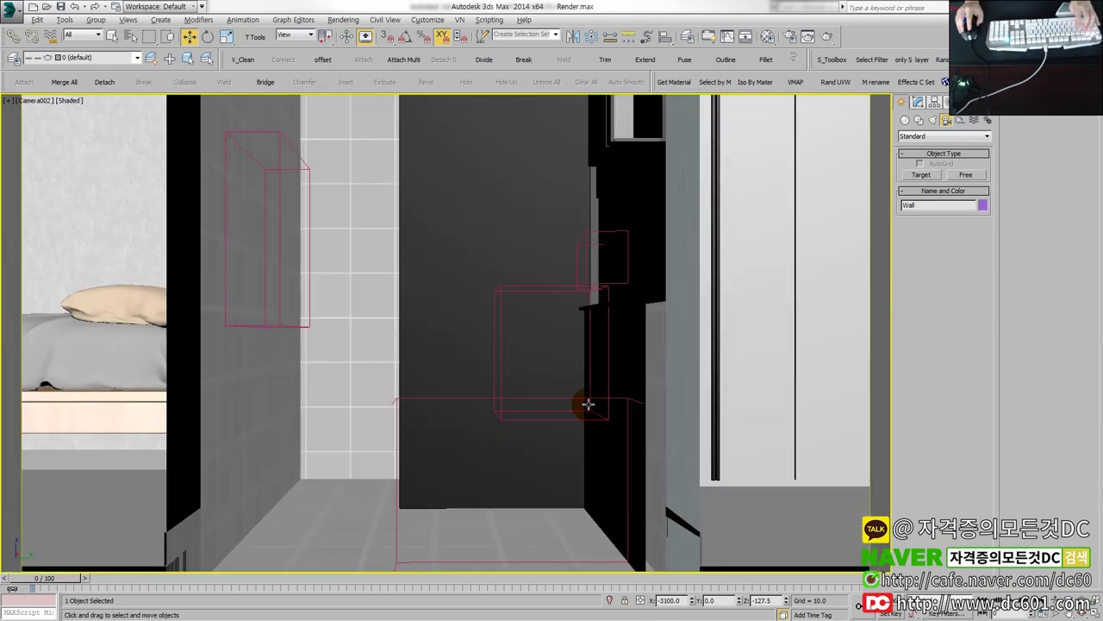
mouse_move(583, 402)
middle_down()
mouse_move(590, 471)
mouse_move(530, 436)
middle_up()
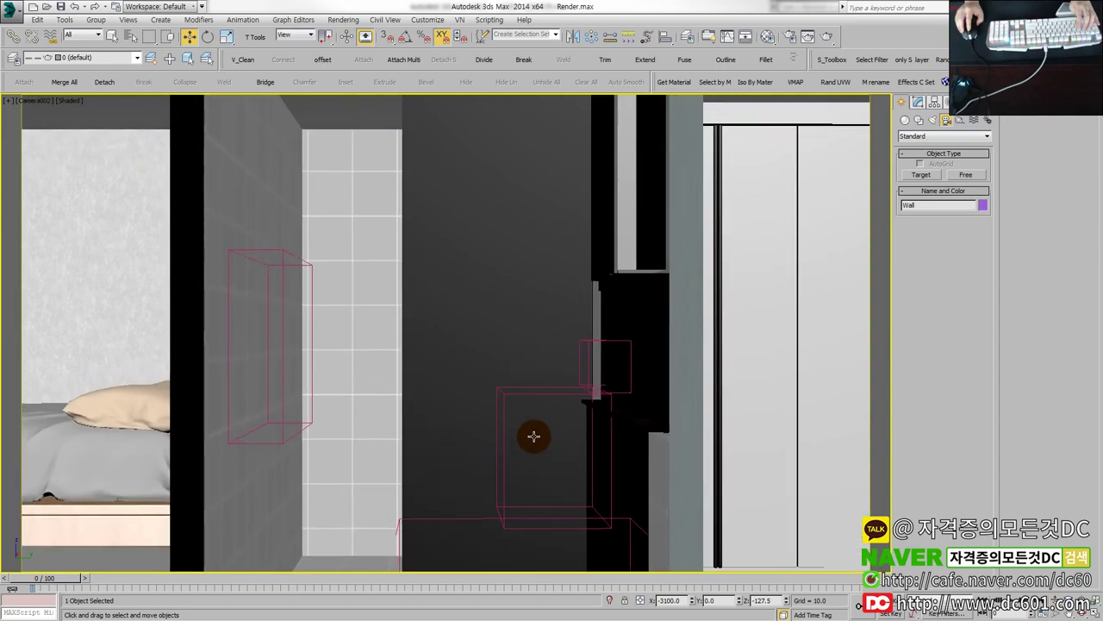
key(alt+w)
key(alt+w)
Step: Widen Camera002's field of view to a 15.223 mm lens to show the bed and wardrobe
click(1017, 608)
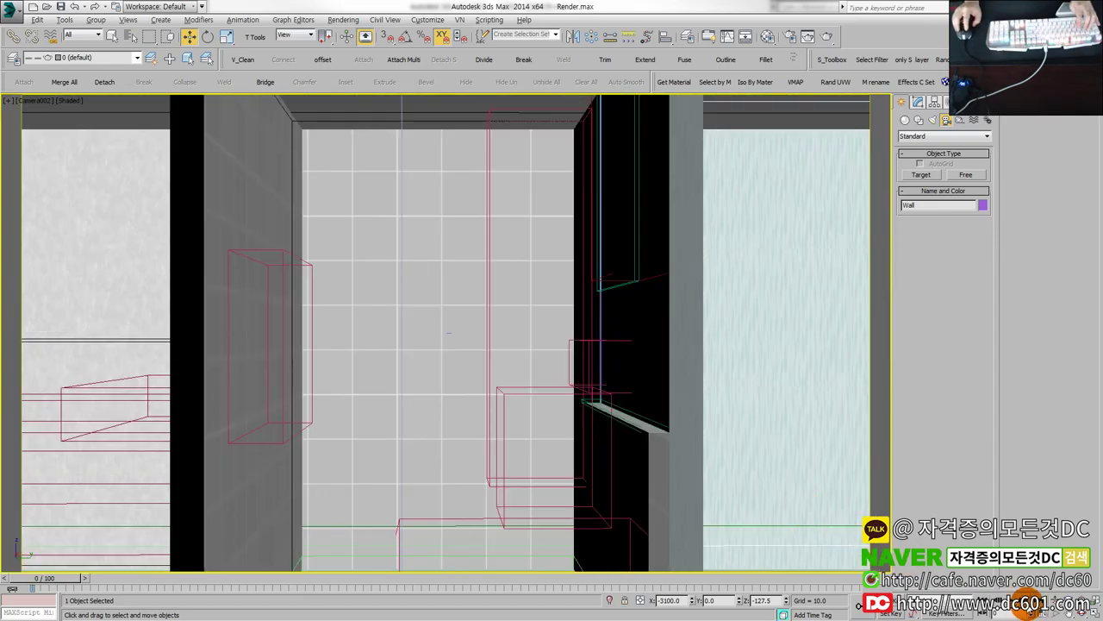
drag(538, 345, 546, 422)
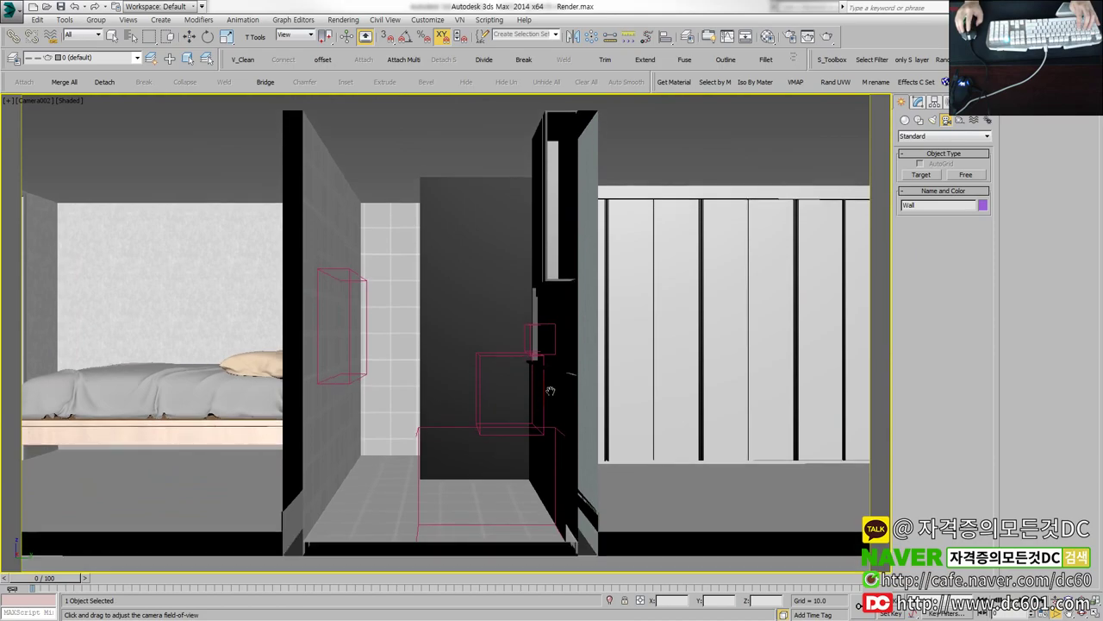
key(alt+w)
key(w)
click(343, 250)
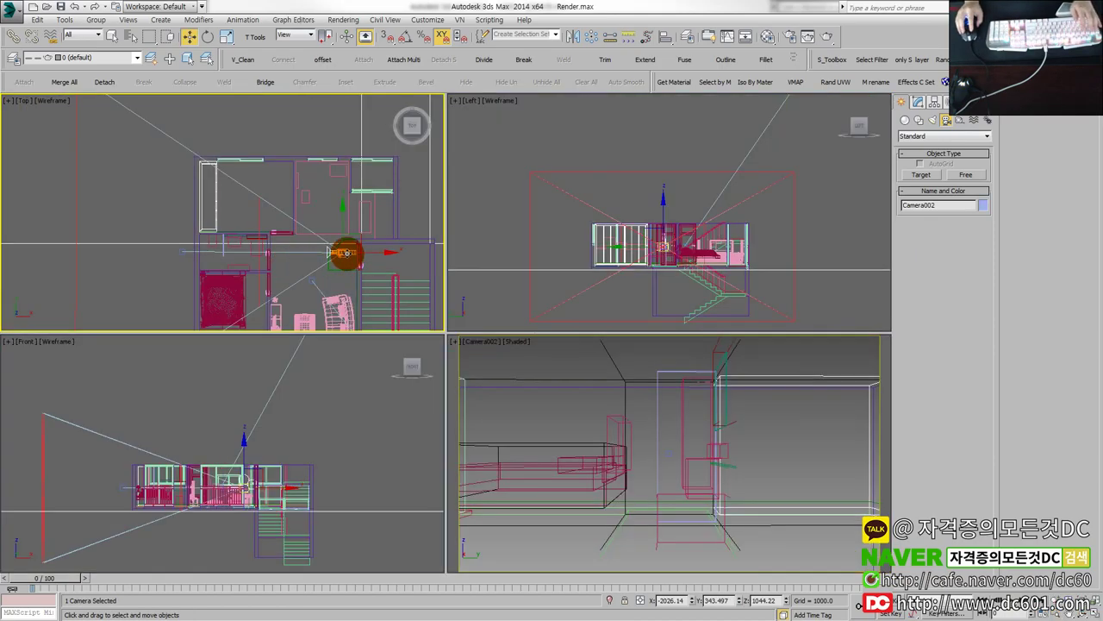
scroll(345, 248, up, 2)
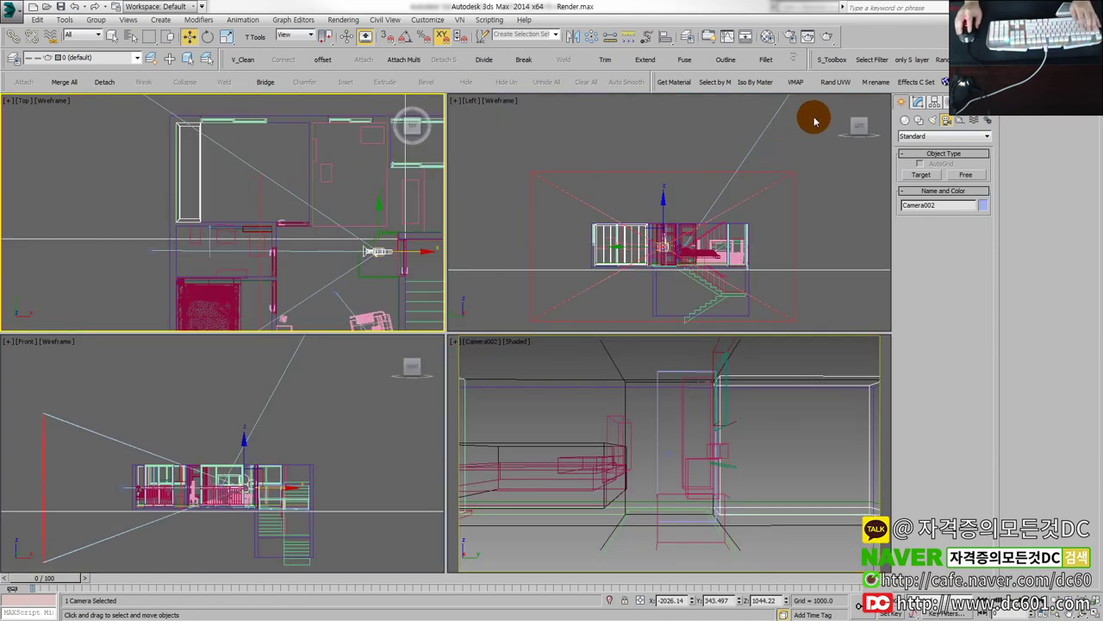
Step: Lower Camera002's near clip to 3072 so the room interior shows, then open Render Setup
click(918, 101)
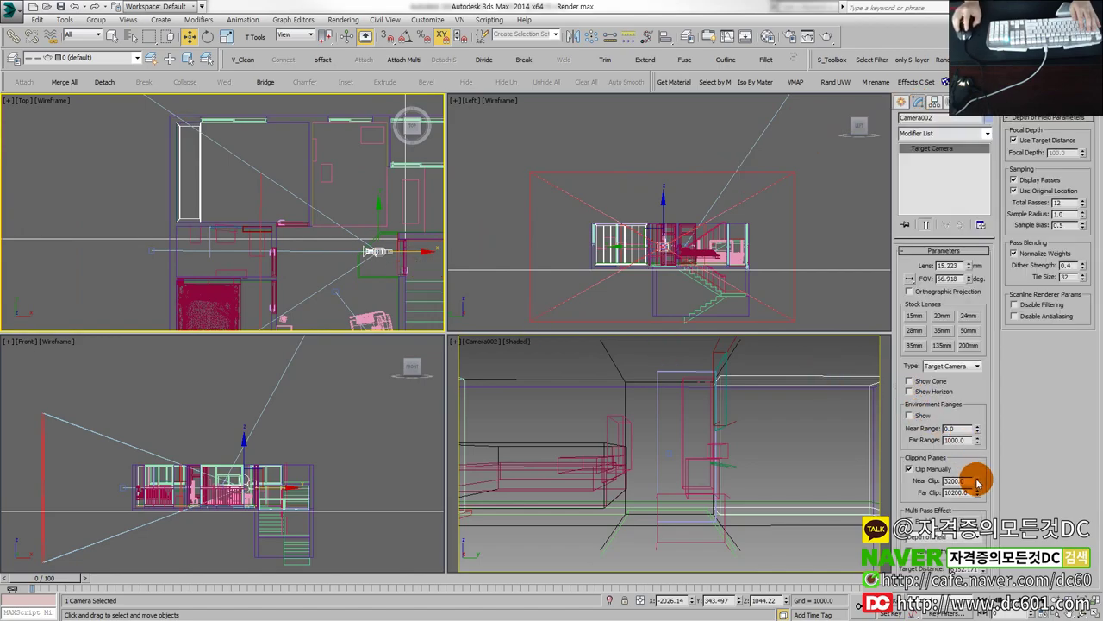
drag(978, 480, 980, 488)
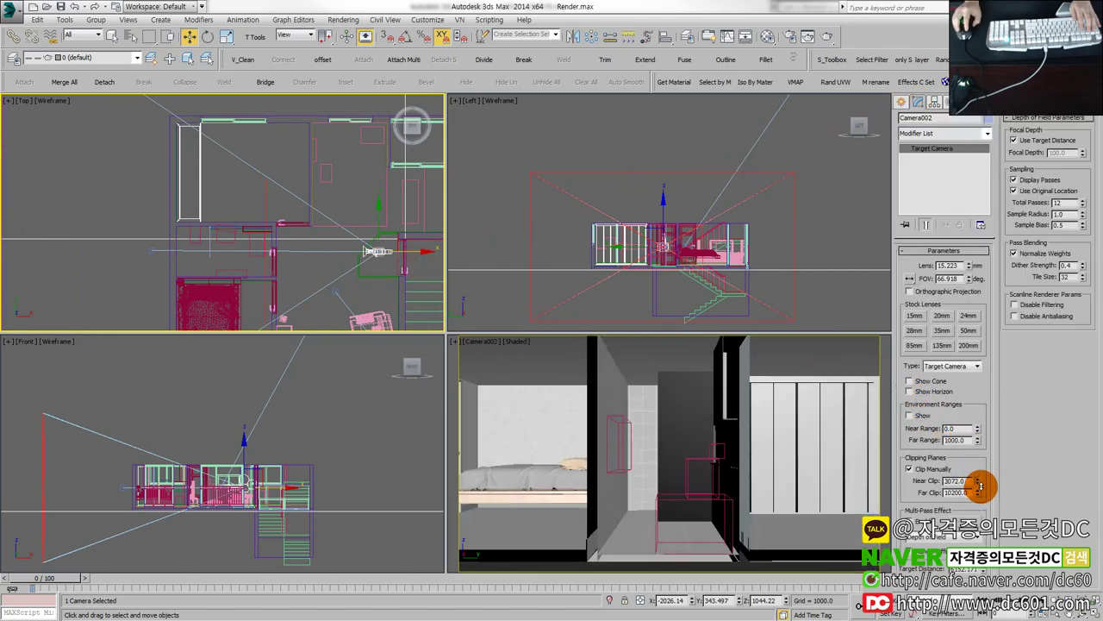
click(653, 465)
key(alt+w)
click(582, 372)
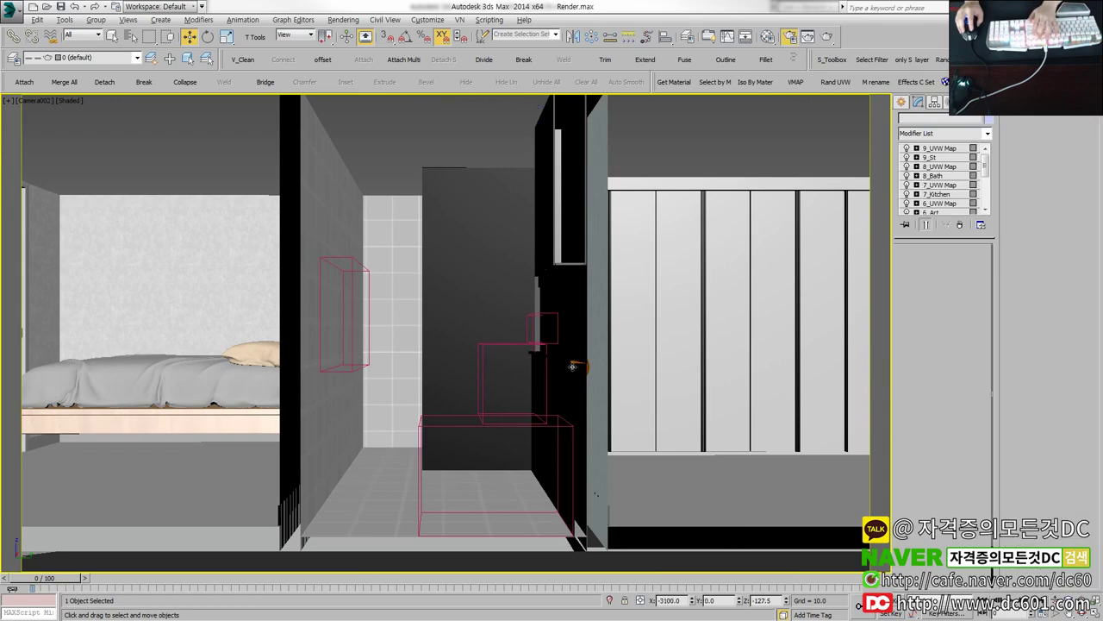
key(F10)
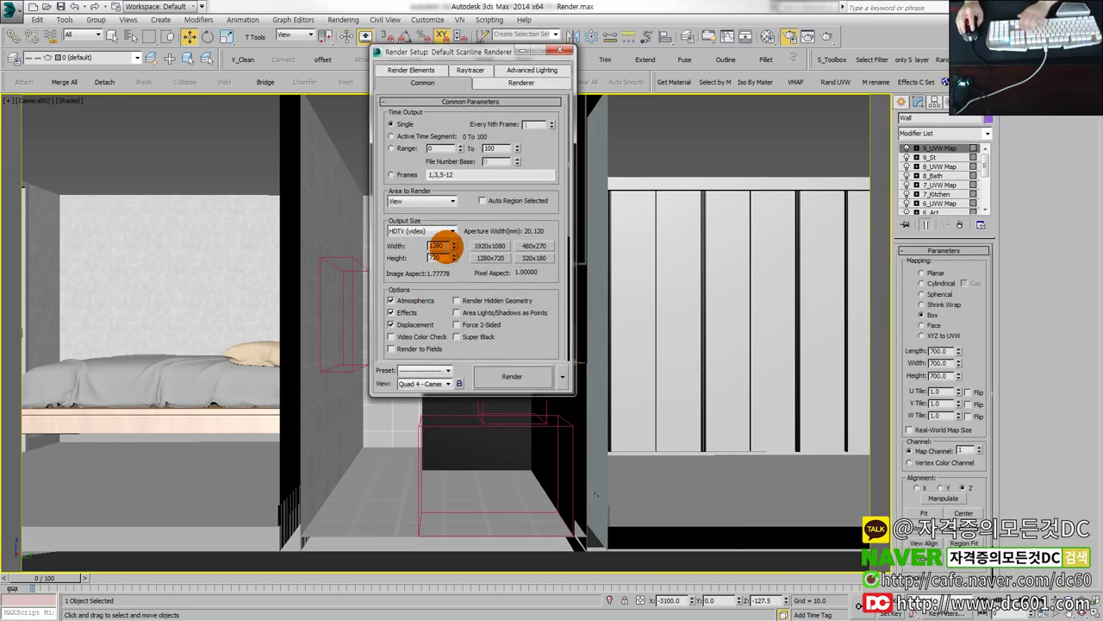
Step: Set a custom render output size of 800 × 1200 and close Render Setup
double_click(444, 246)
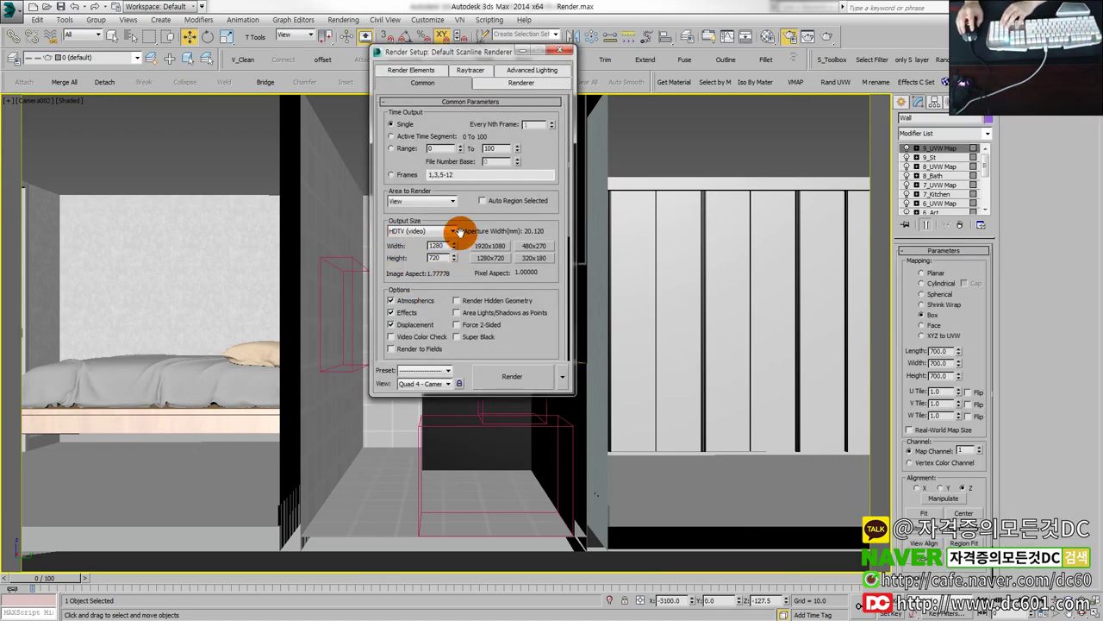
click(452, 230)
click(421, 239)
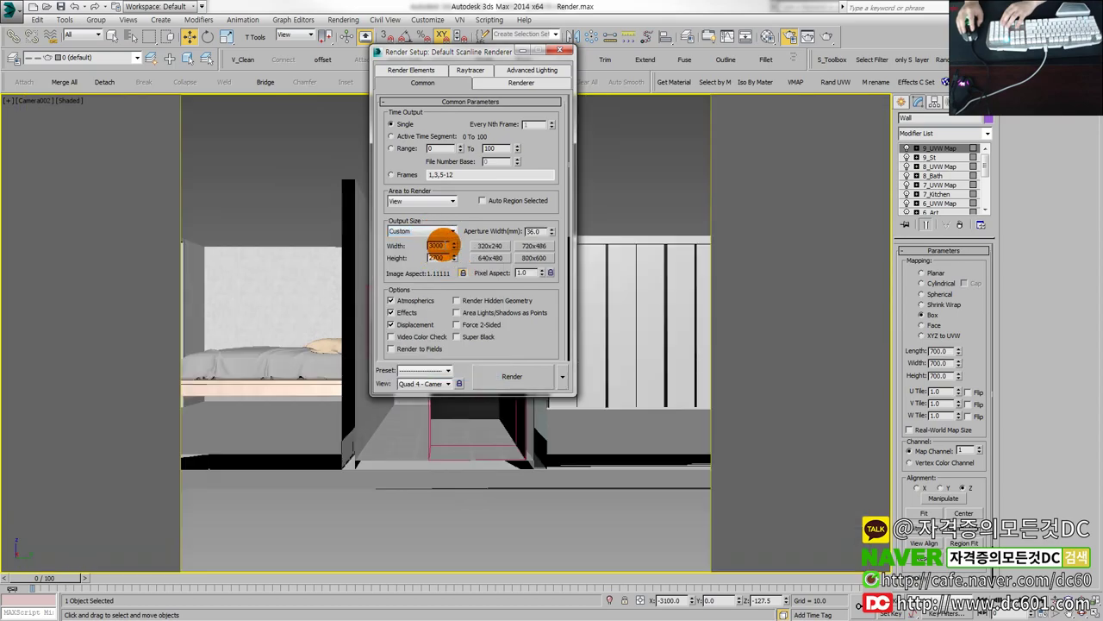
text(12)
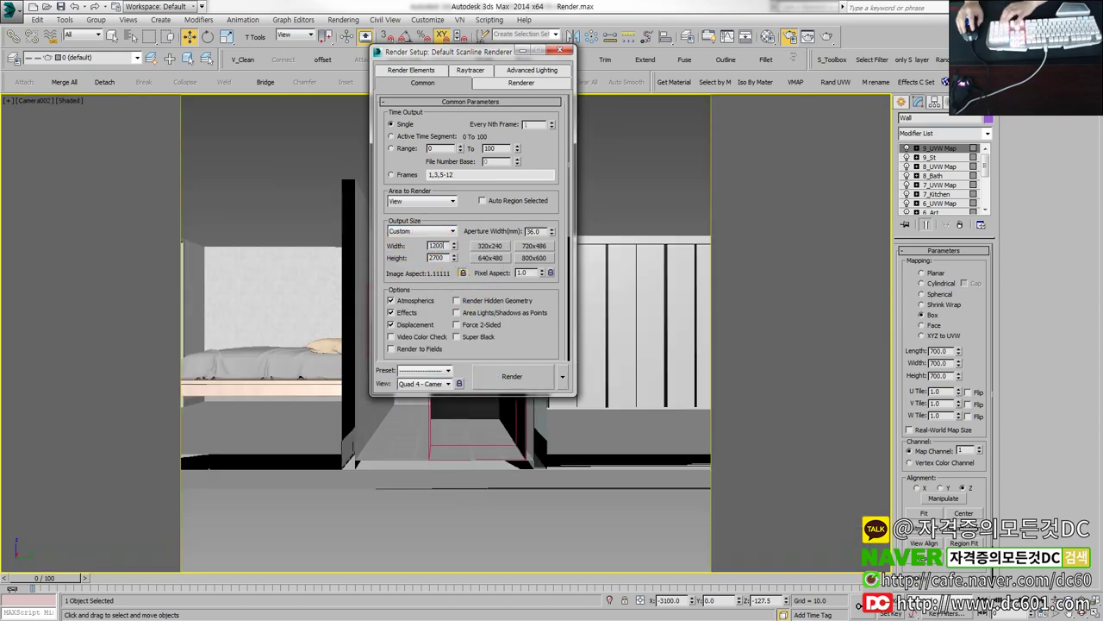
key(Tab)
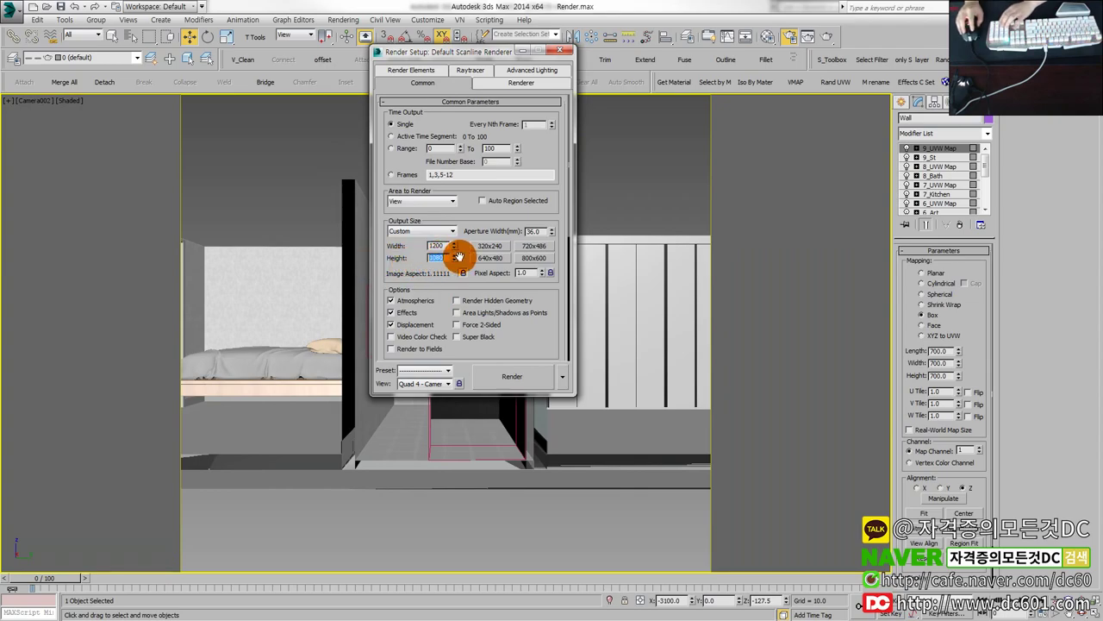
double_click(440, 245)
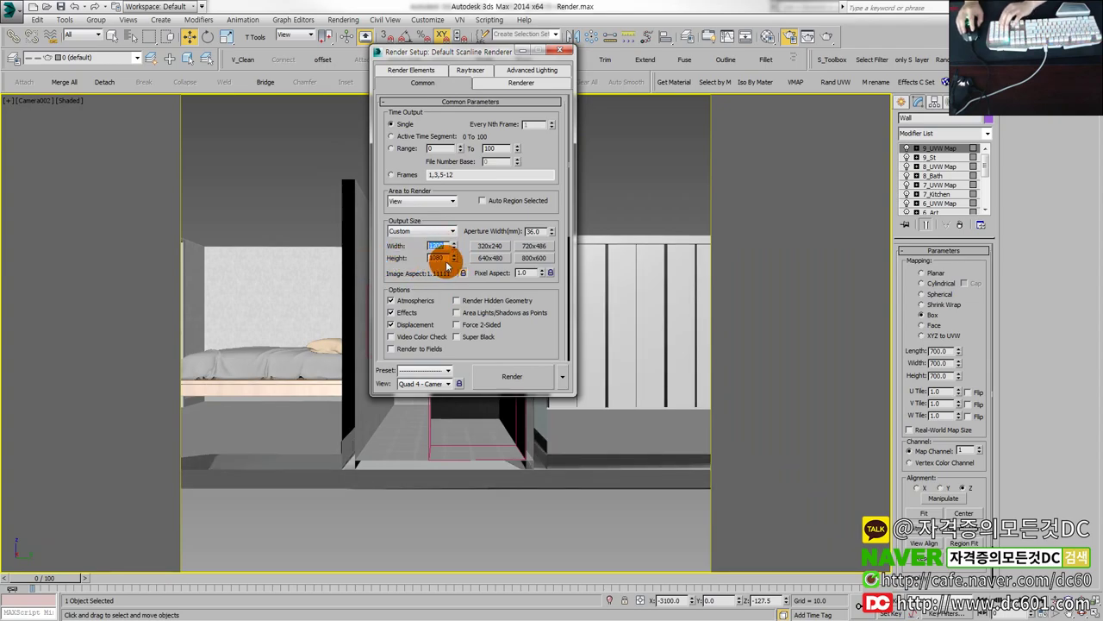
text(800)
key(Tab)
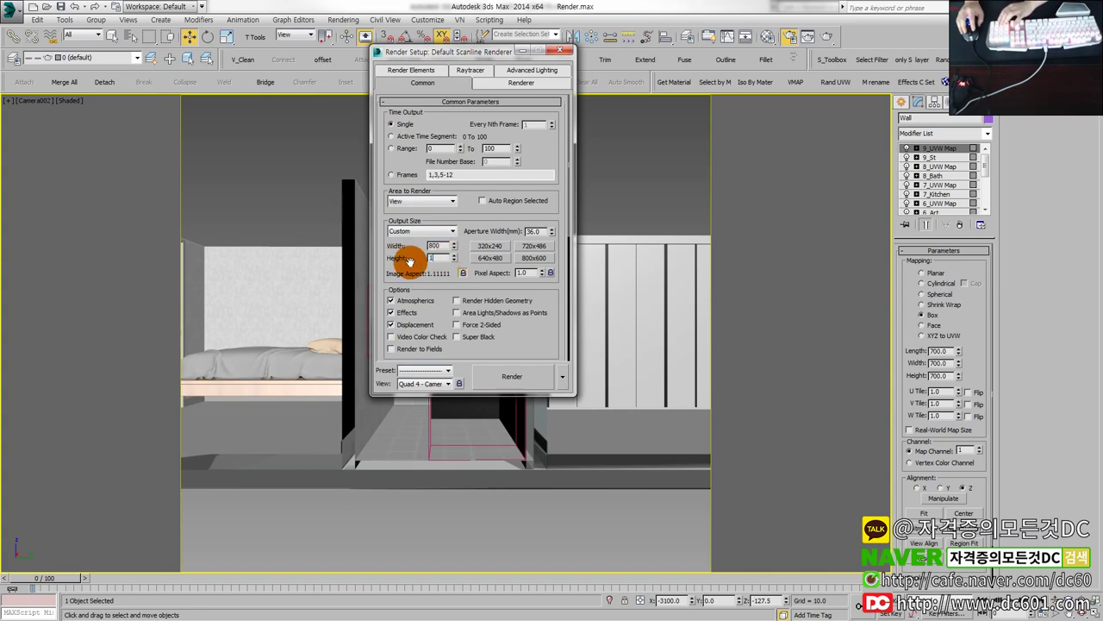
text(200)
key(Return)
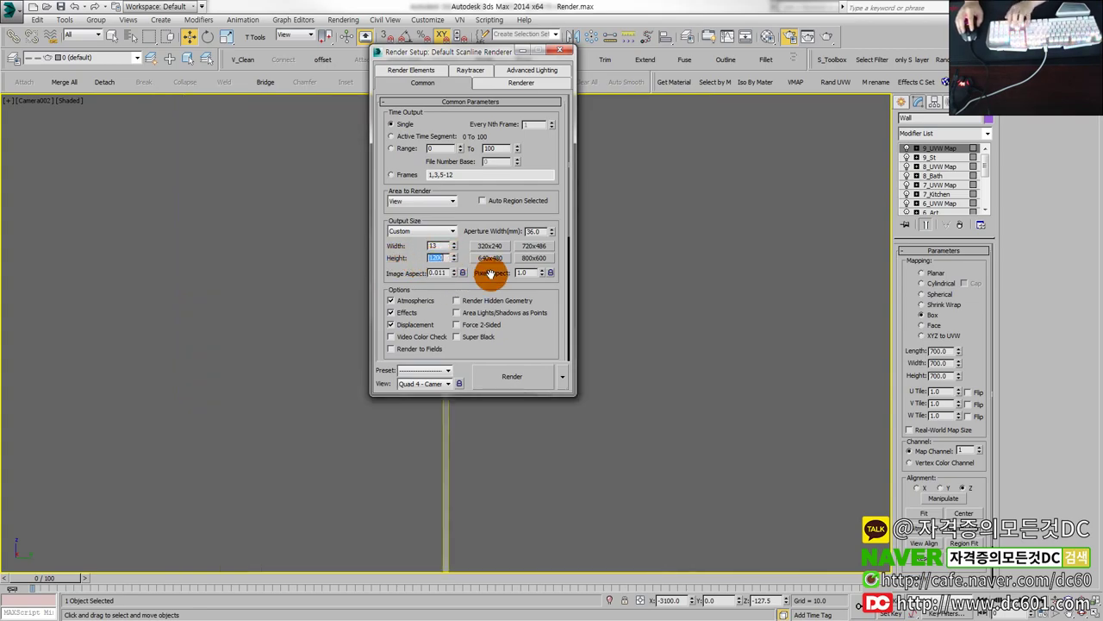
double_click(435, 246)
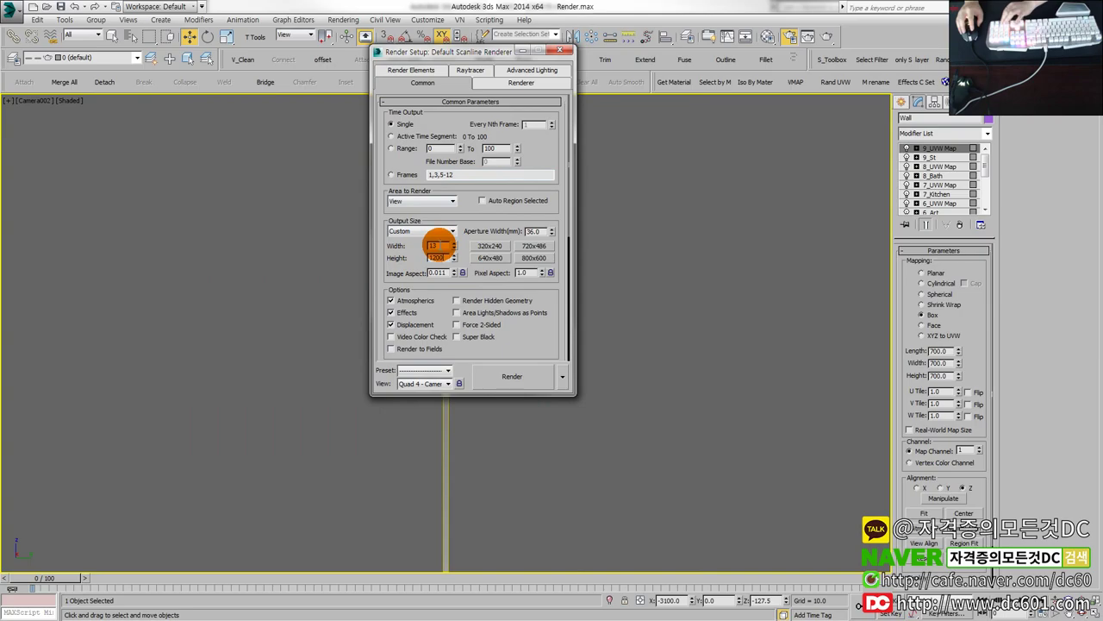
text(800)
key(Return)
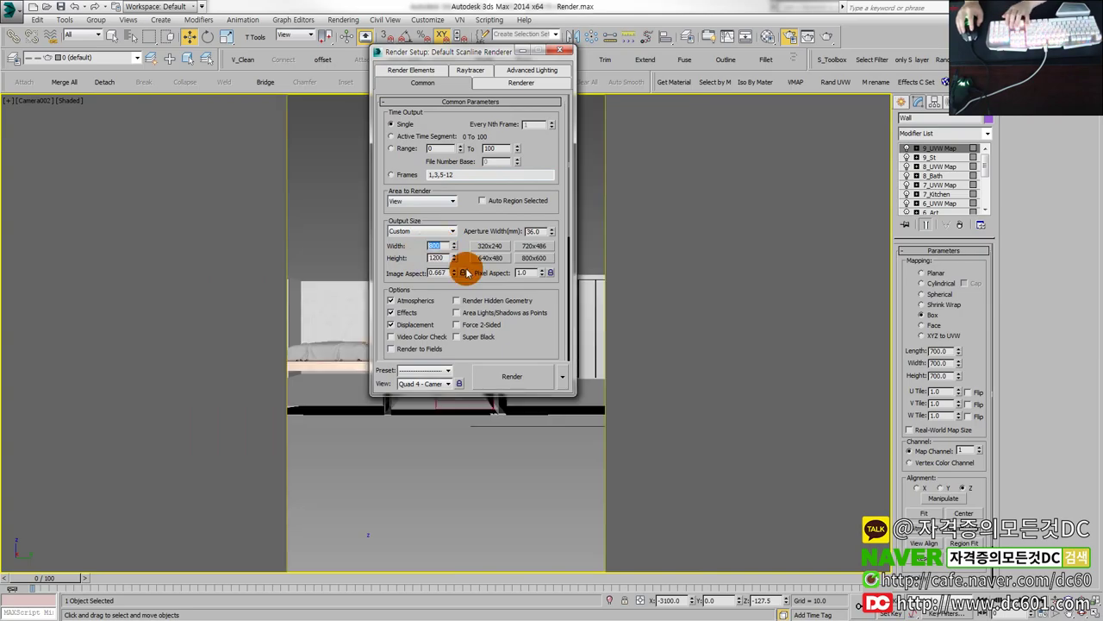
click(565, 51)
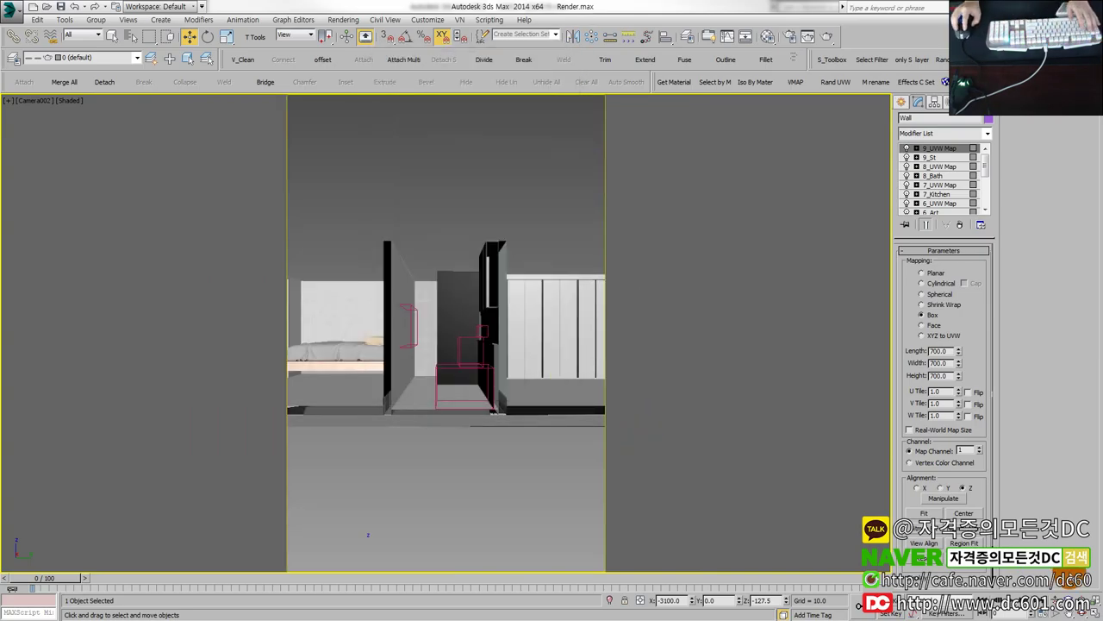
Step: Narrow Camera002's field of view slightly and select the Bath_Set group
mouse_move(527, 445)
mouse_down()
mouse_move(534, 401)
mouse_move(520, 382)
mouse_up()
right_click(524, 382)
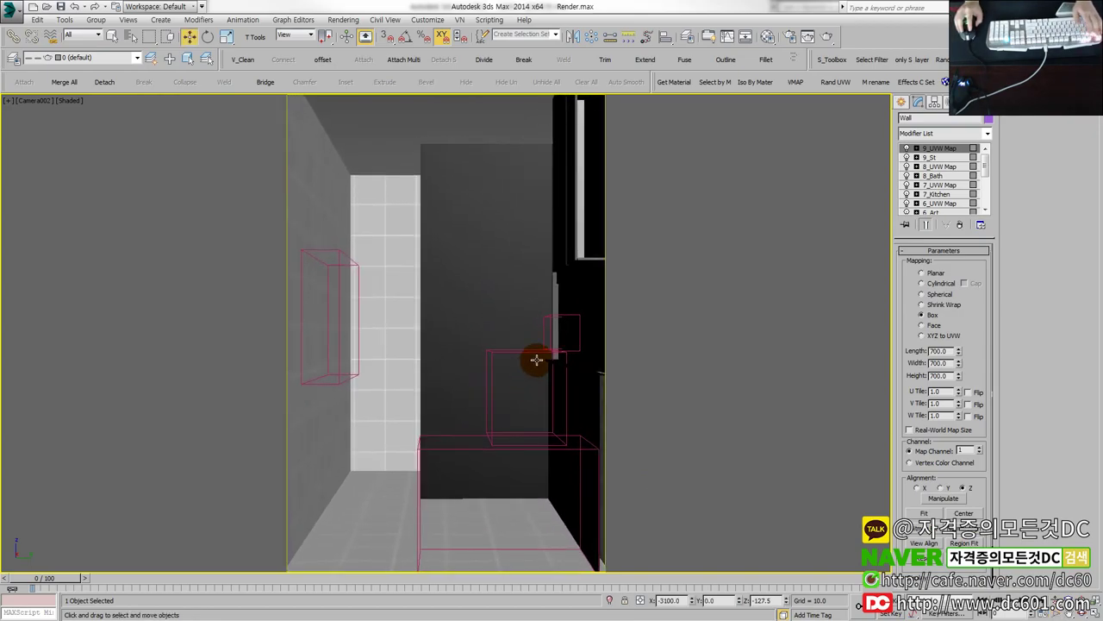
click(534, 357)
Step: Uncheck Display as Box in Bath_Set's Object Properties, then start the production render
right_click(528, 350)
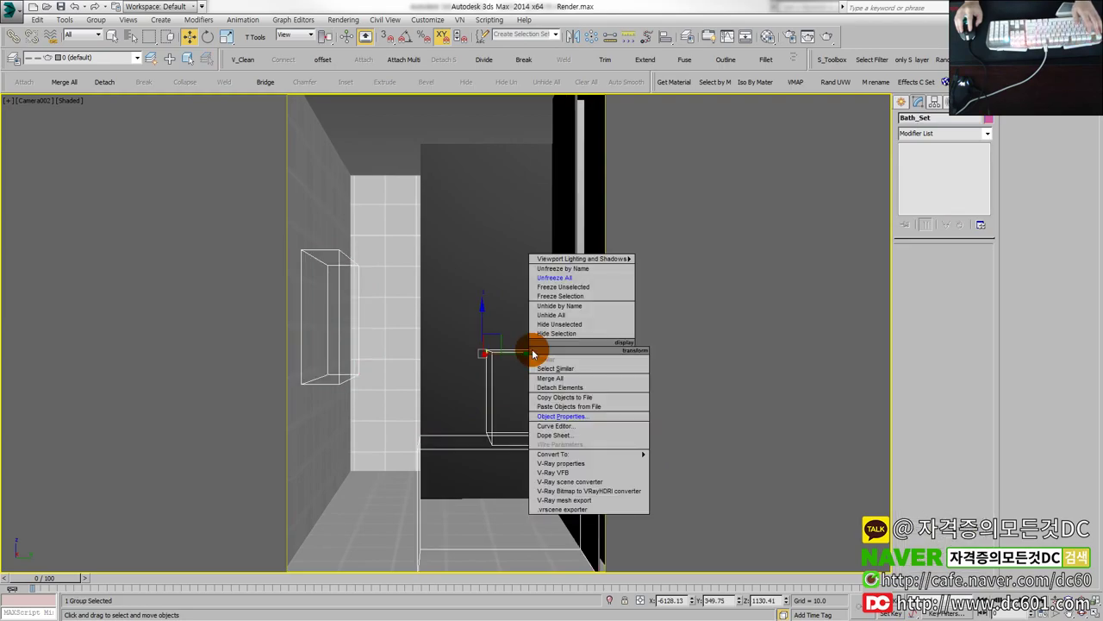
click(559, 415)
click(460, 336)
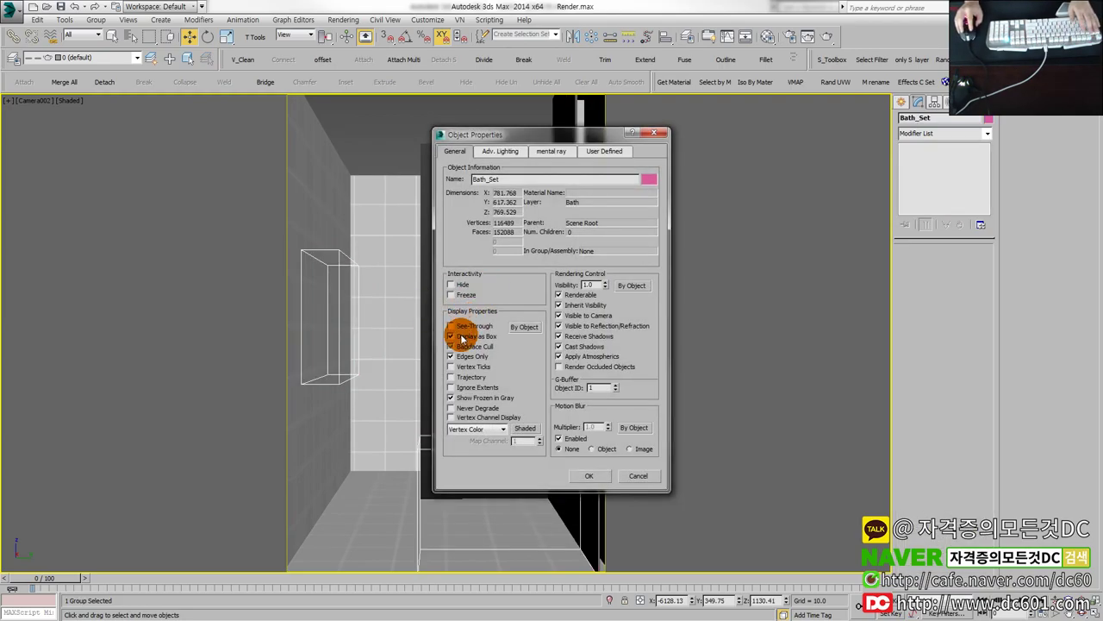
click(588, 476)
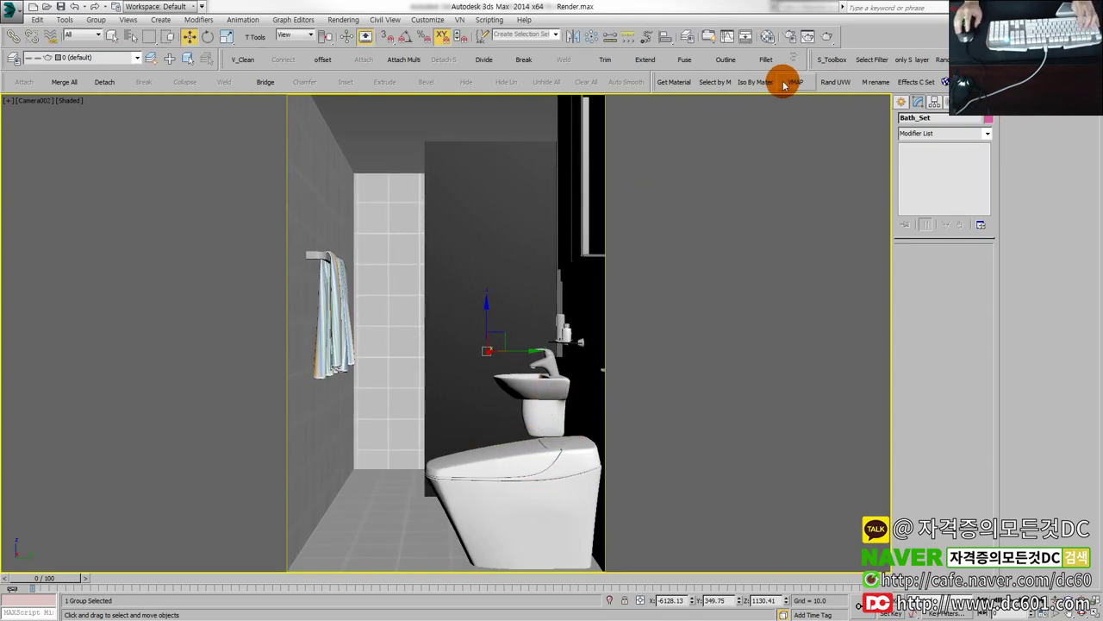
click(827, 36)
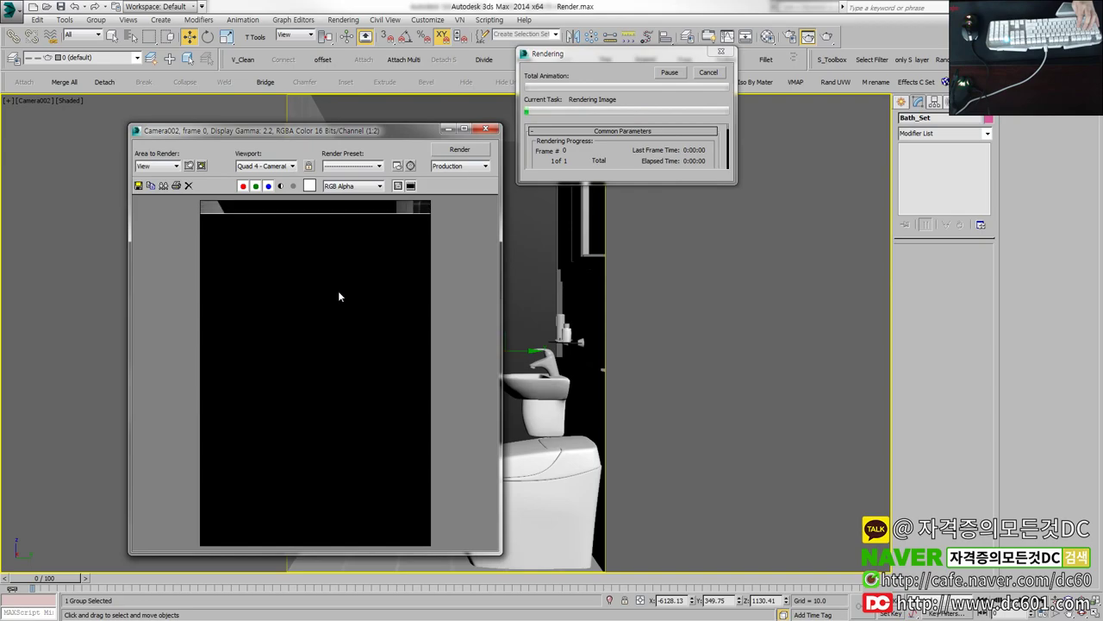
Step: Move the frame buffer window higher while the Camera002 bathroom render finishes
click(360, 151)
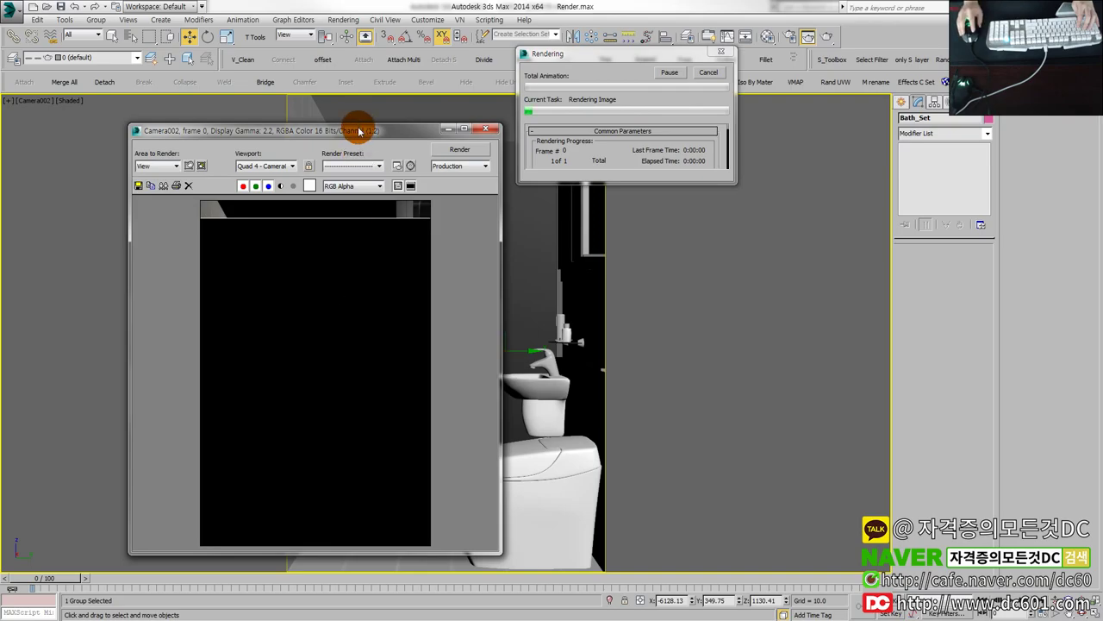
drag(361, 129, 381, 95)
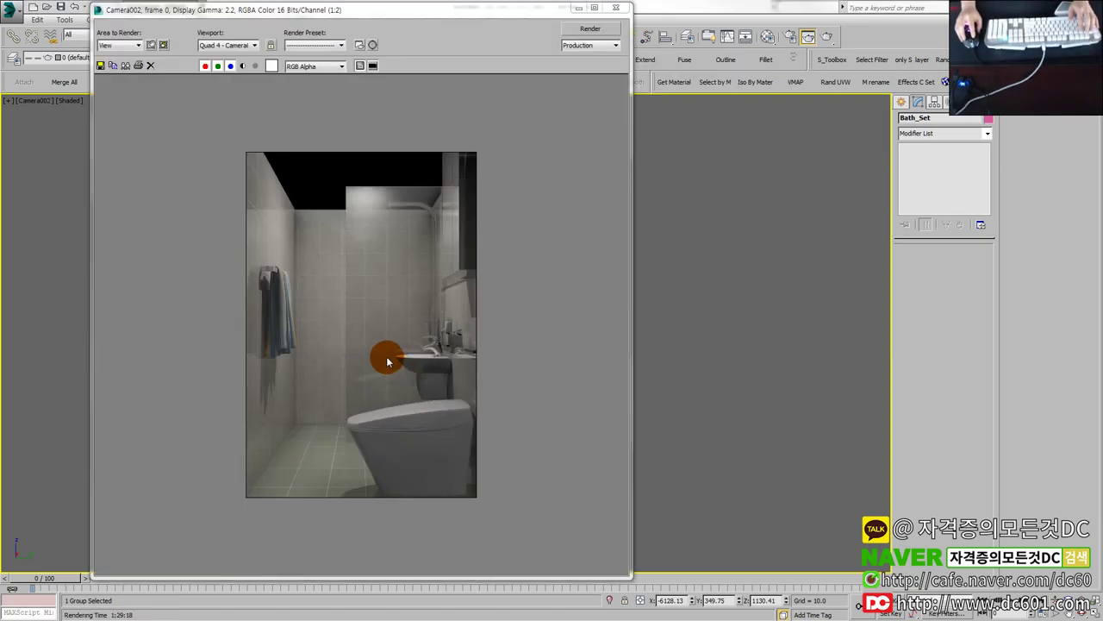
key(shift+q)
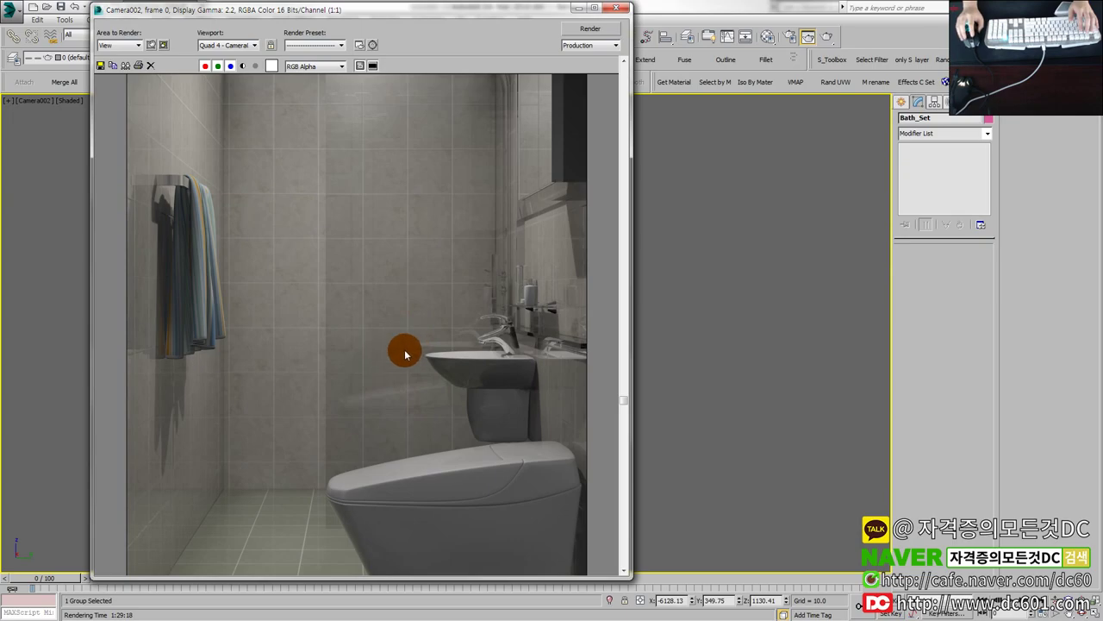
scroll(500, 340, down, 2)
scroll(409, 345, up, 2)
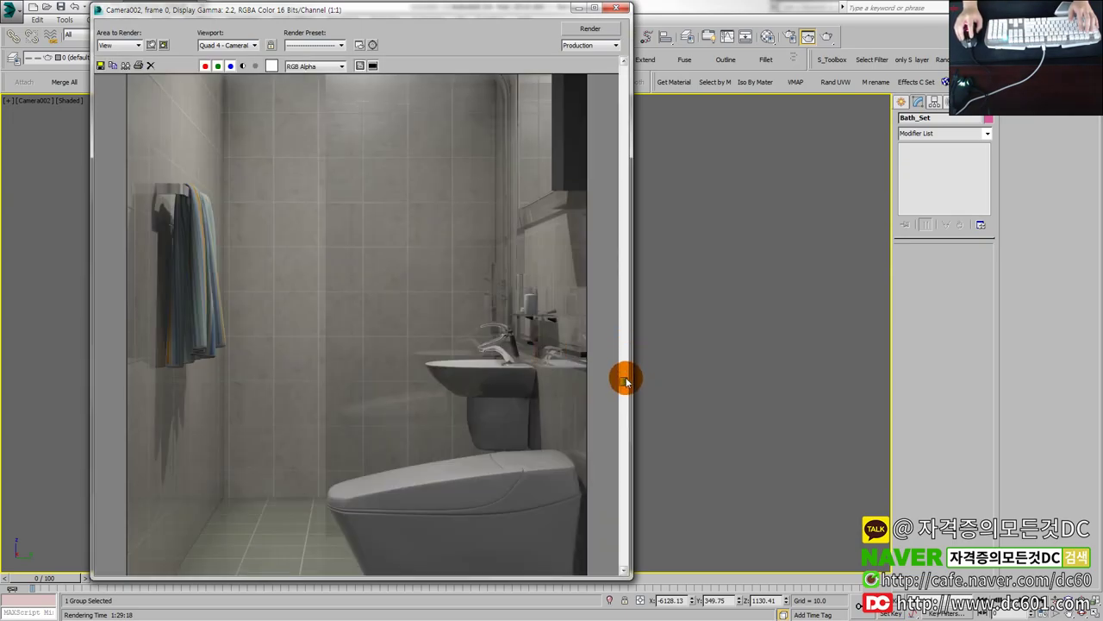
click(623, 490)
scroll(591, 481, down, 2)
scroll(467, 405, up, 1)
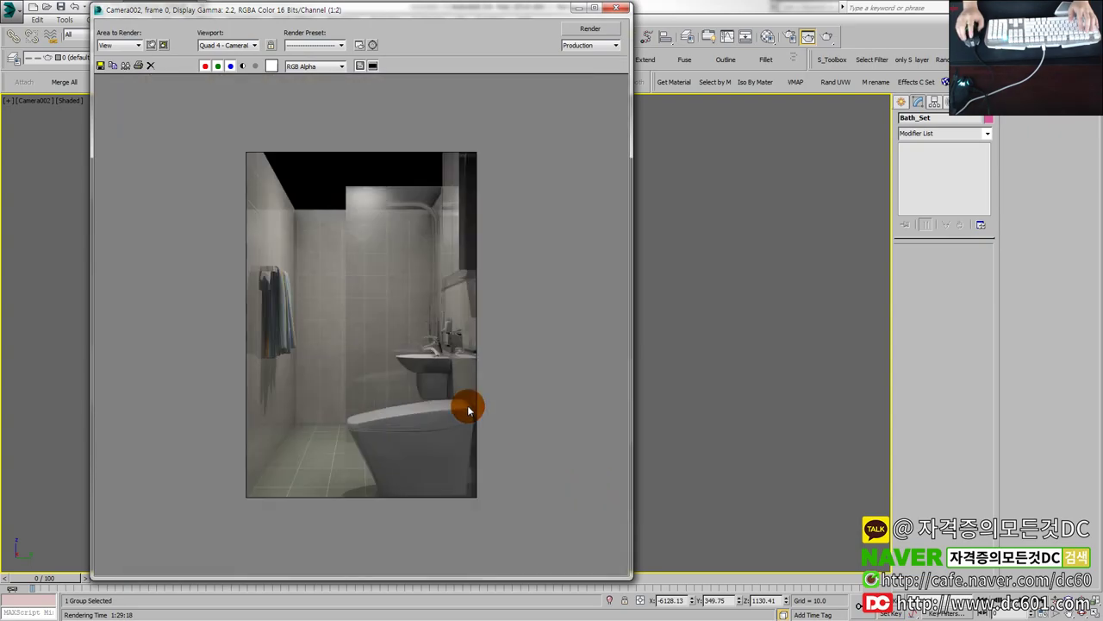
scroll(457, 423, up, 1)
scroll(459, 423, up, 1)
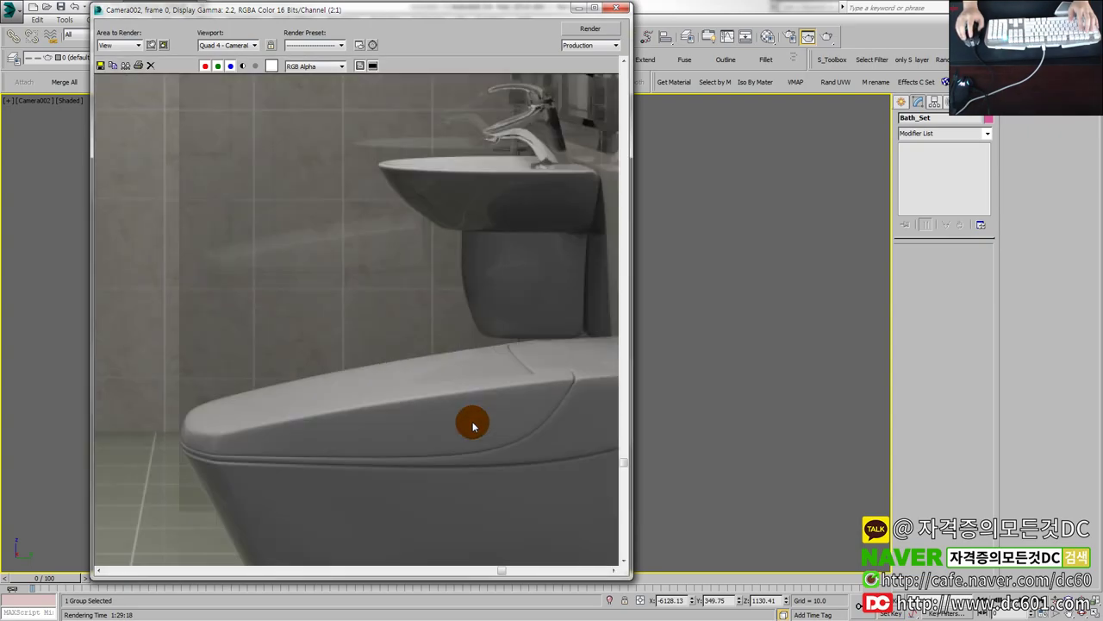
scroll(463, 421, down, 1)
scroll(470, 424, down, 1)
scroll(472, 424, up, 1)
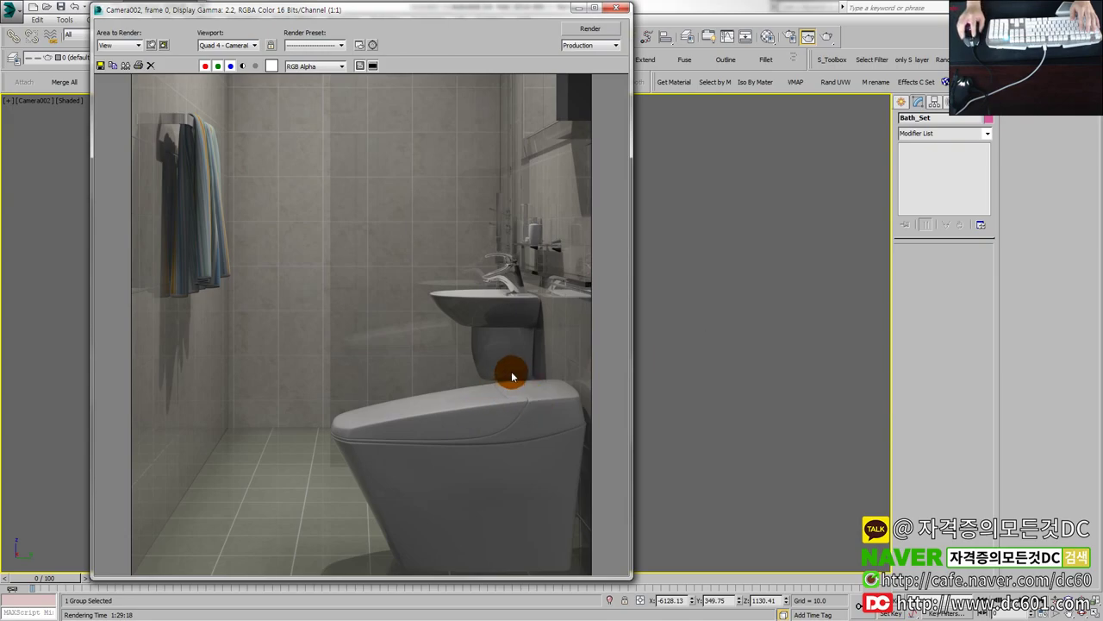
scroll(619, 356, down, 1)
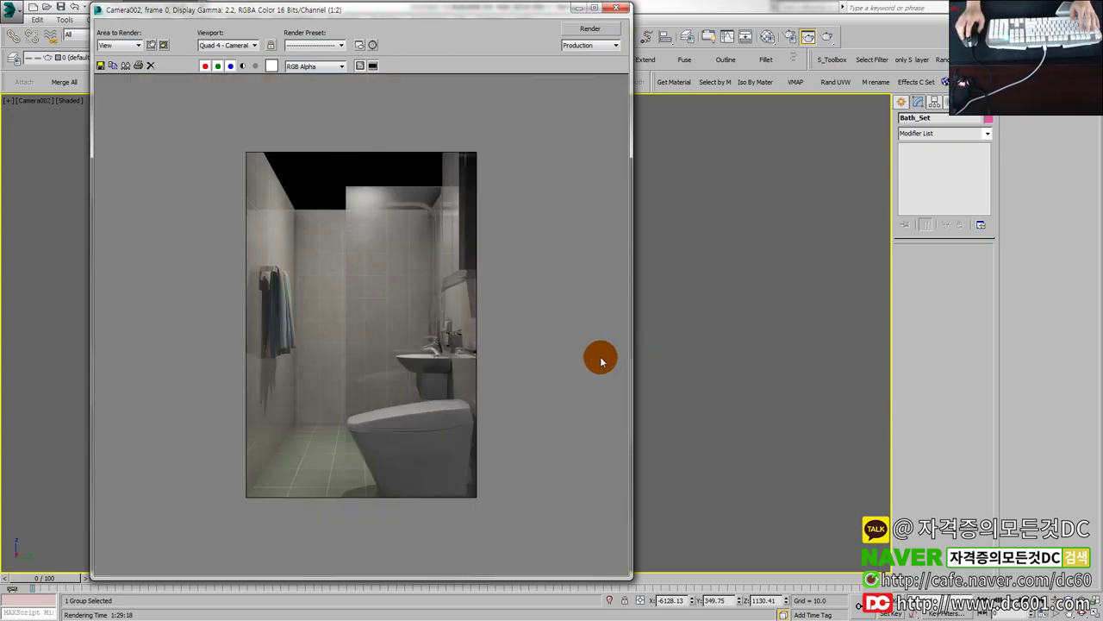
scroll(569, 357, up, 1)
scroll(568, 369, up, 1)
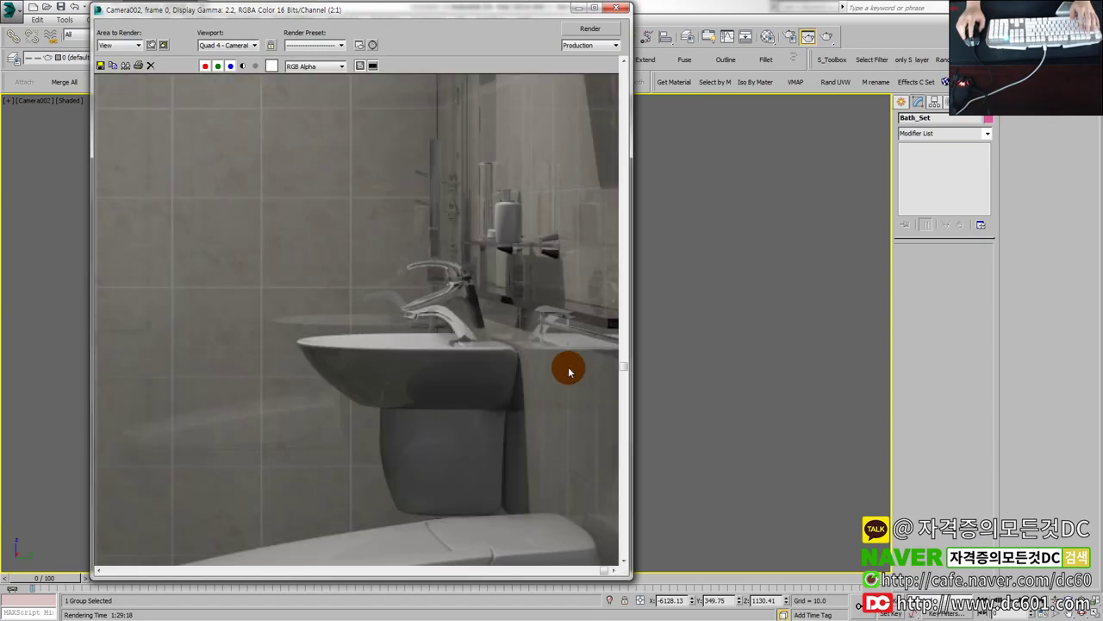
scroll(568, 369, down, 1)
scroll(571, 370, up, 1)
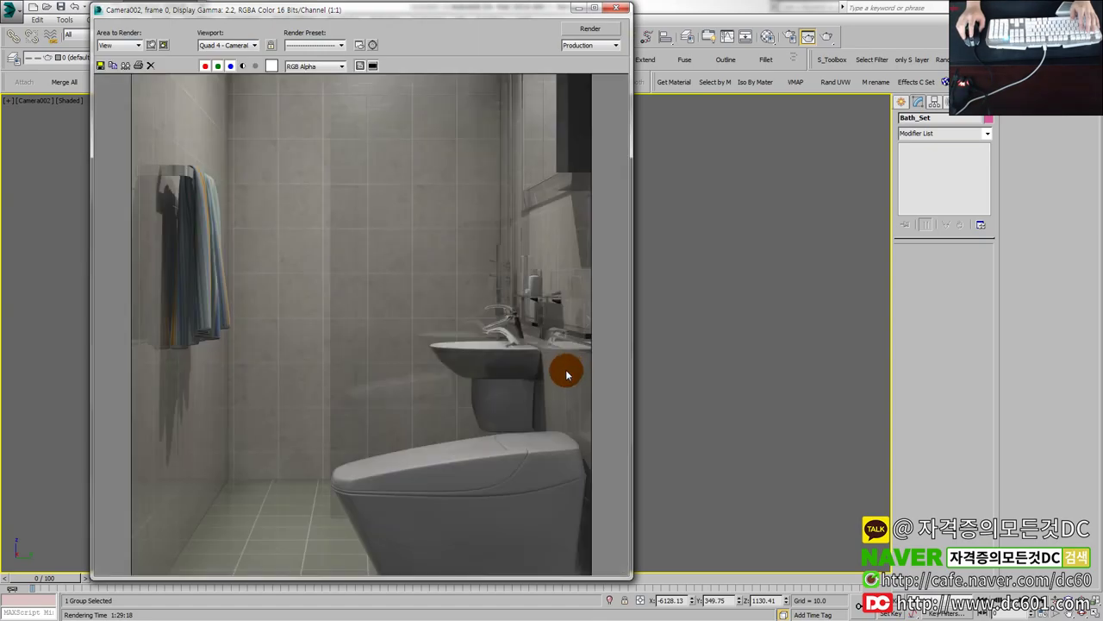
scroll(595, 369, down, 1)
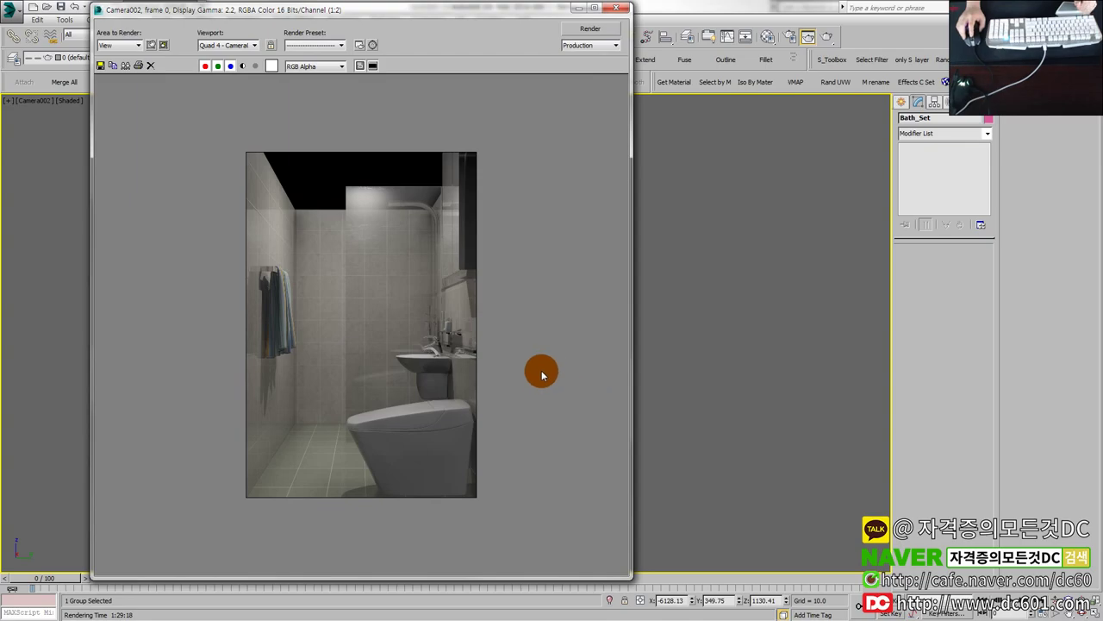
scroll(542, 371, up, 1)
scroll(542, 374, down, 1)
scroll(534, 371, up, 1)
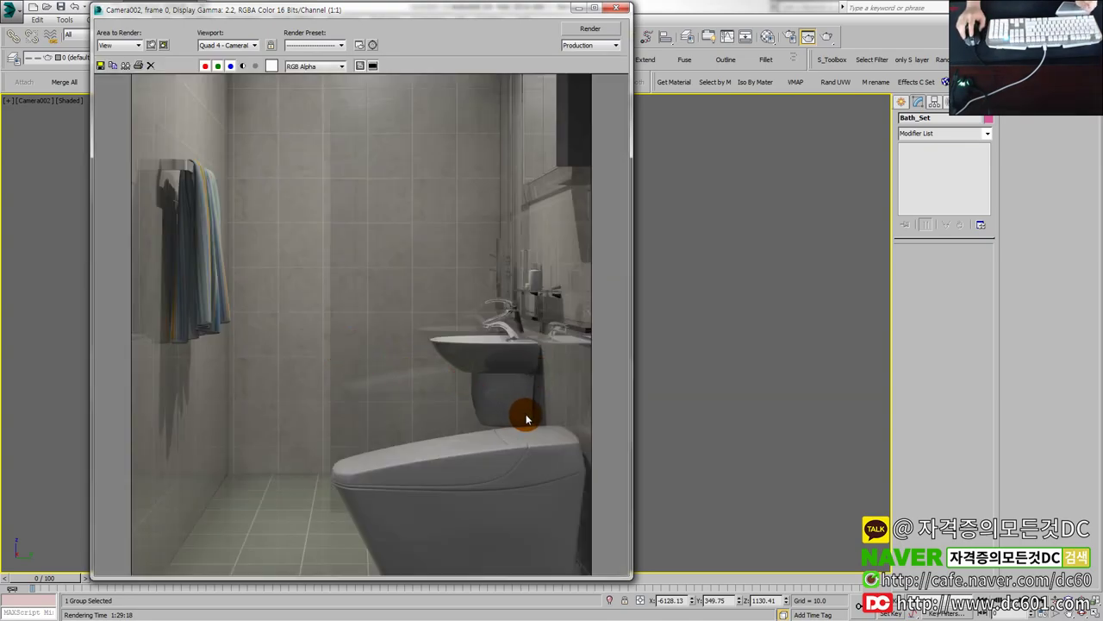
scroll(519, 407, down, 1)
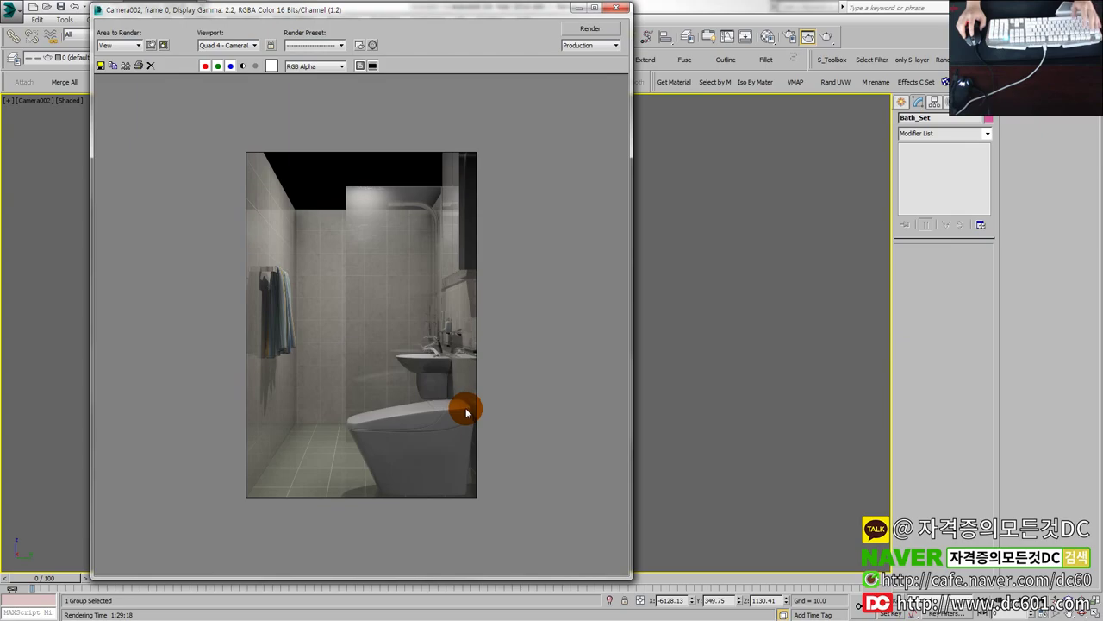
scroll(466, 414, up, 1)
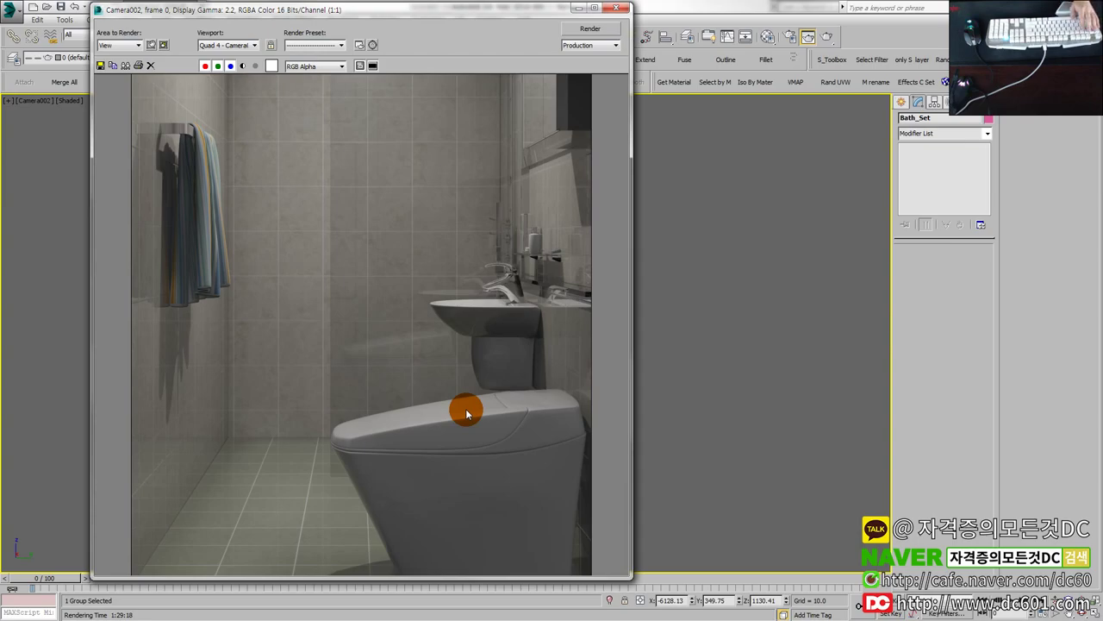
scroll(473, 407, down, 1)
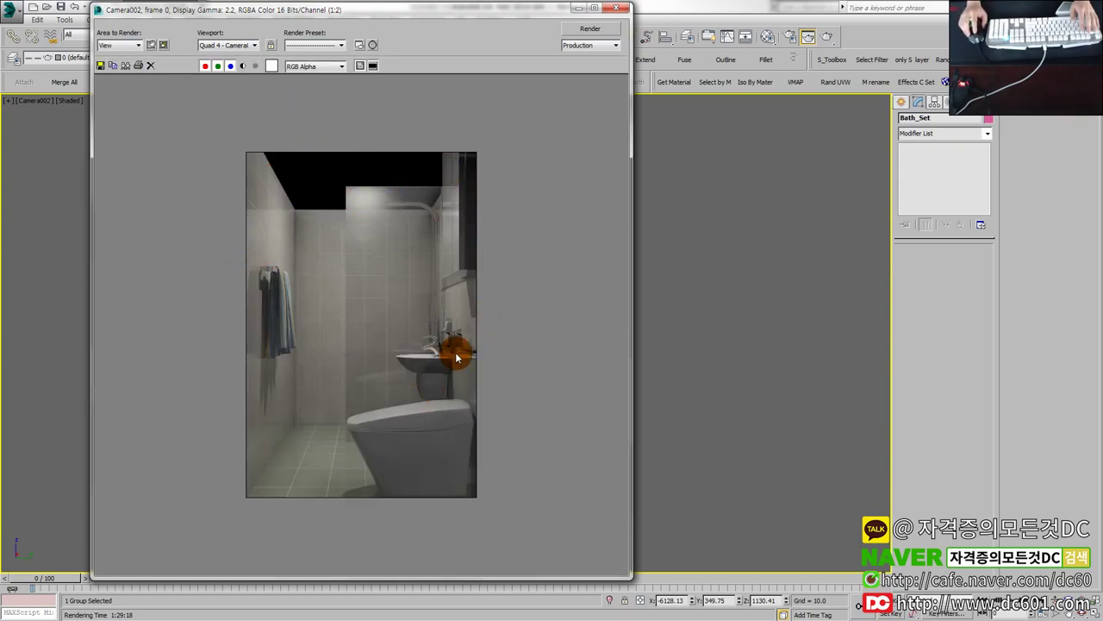
Step: Inspect the finished bathroom render, then close the Rendered Frame Window
scroll(371, 276, up, 1)
scroll(409, 315, down, 1)
scroll(348, 306, up, 1)
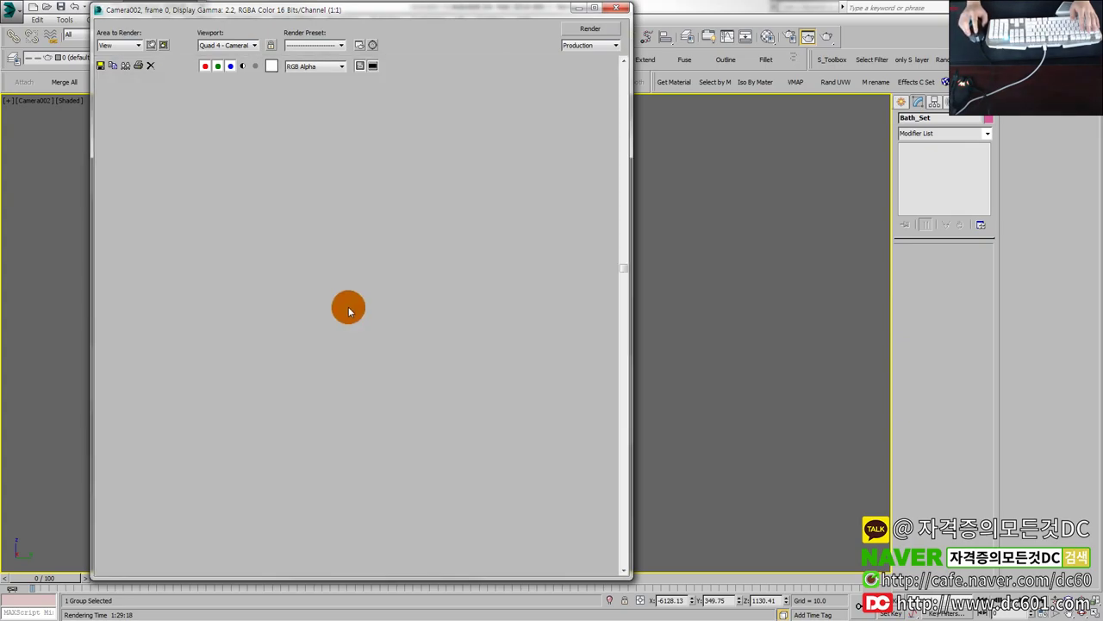
scroll(474, 403, up, 1)
scroll(531, 404, down, 1)
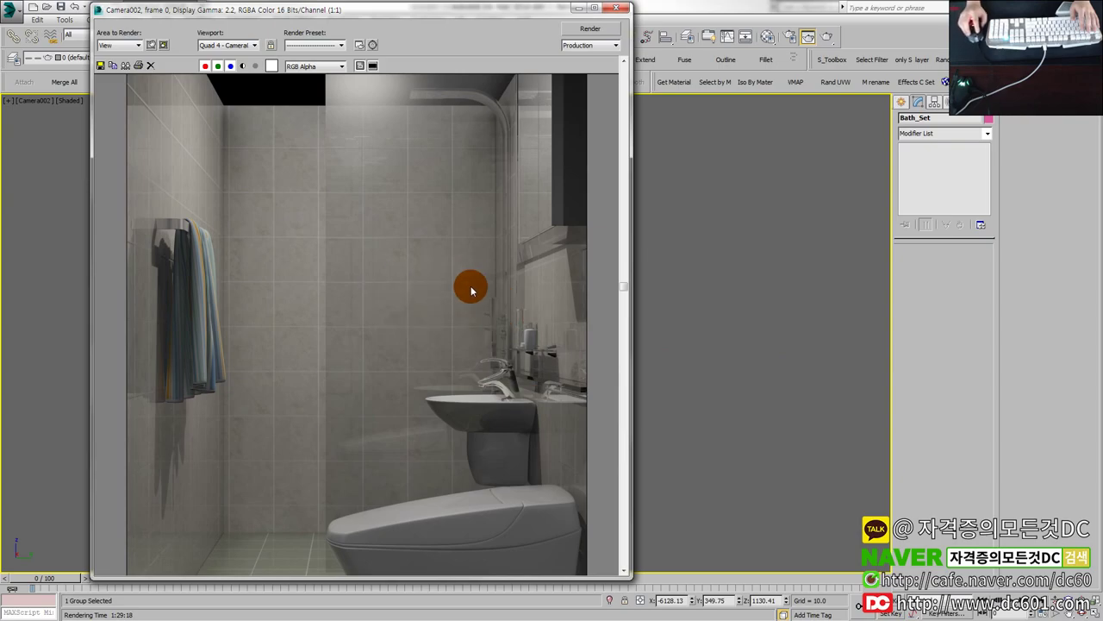
click(702, 327)
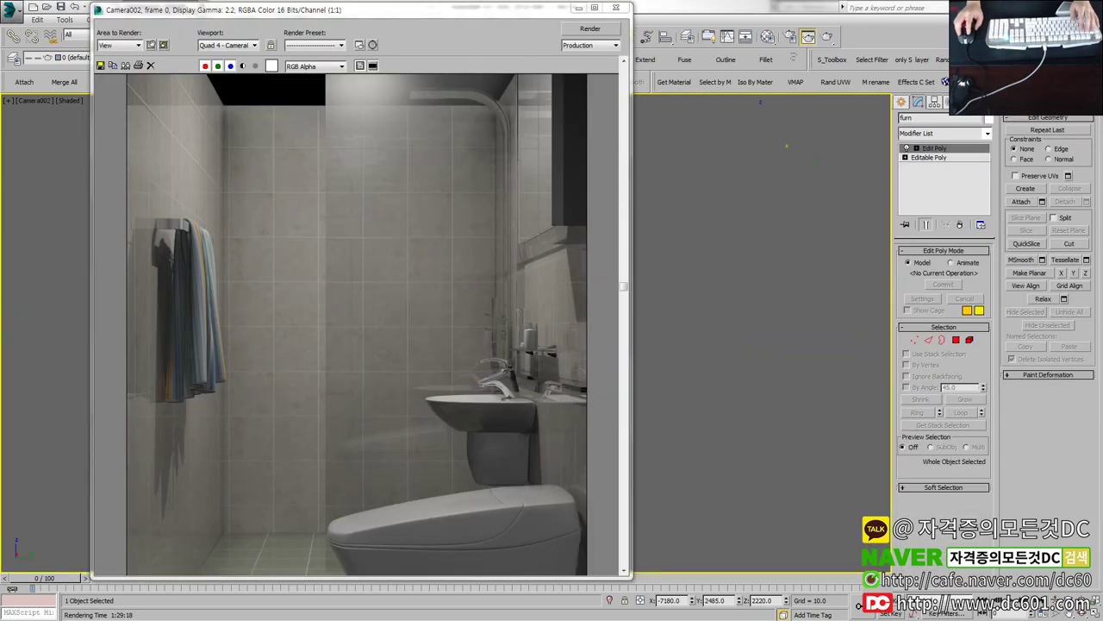
scroll(527, 302, down, 3)
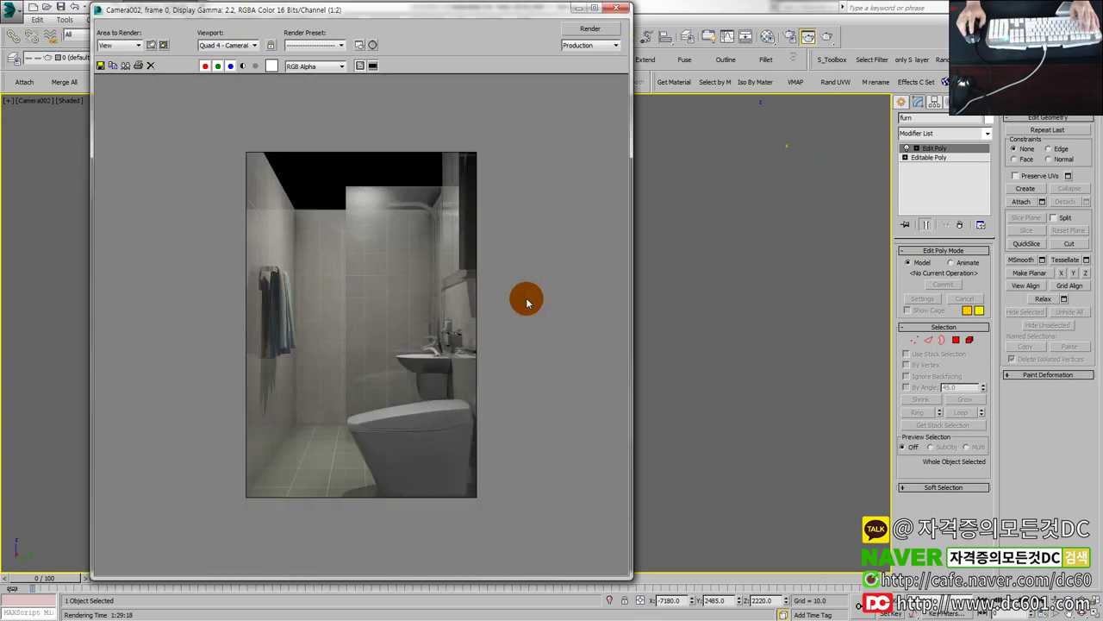
click(615, 8)
Step: Maximize the Top view, select Camera002 and point out its clipping planes
key(alt+w)
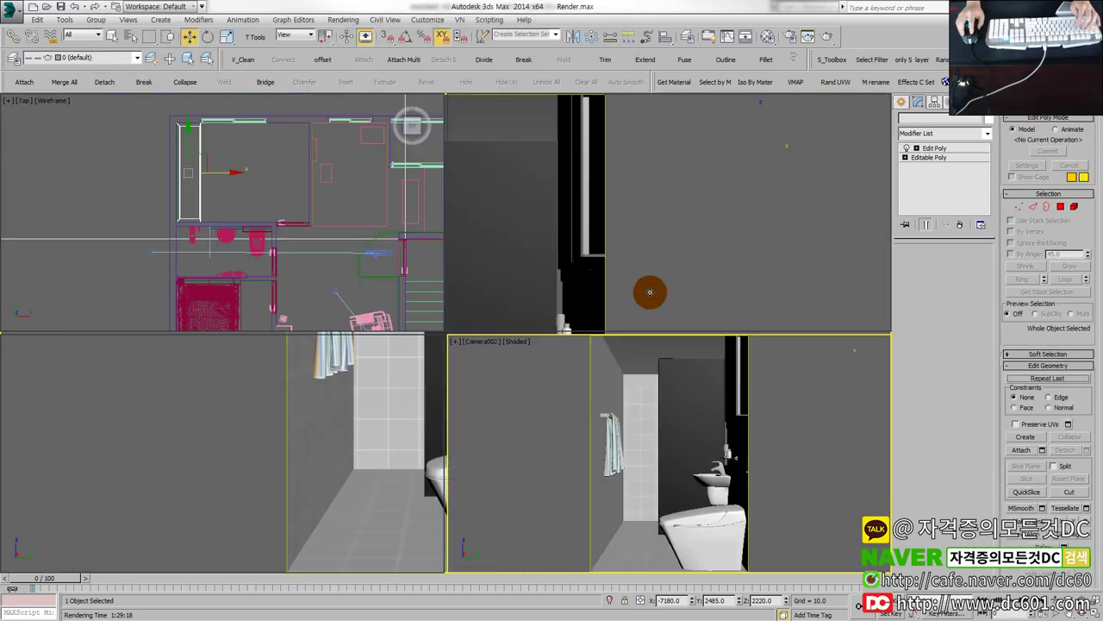
right_click(328, 268)
key(alt+w)
click(740, 424)
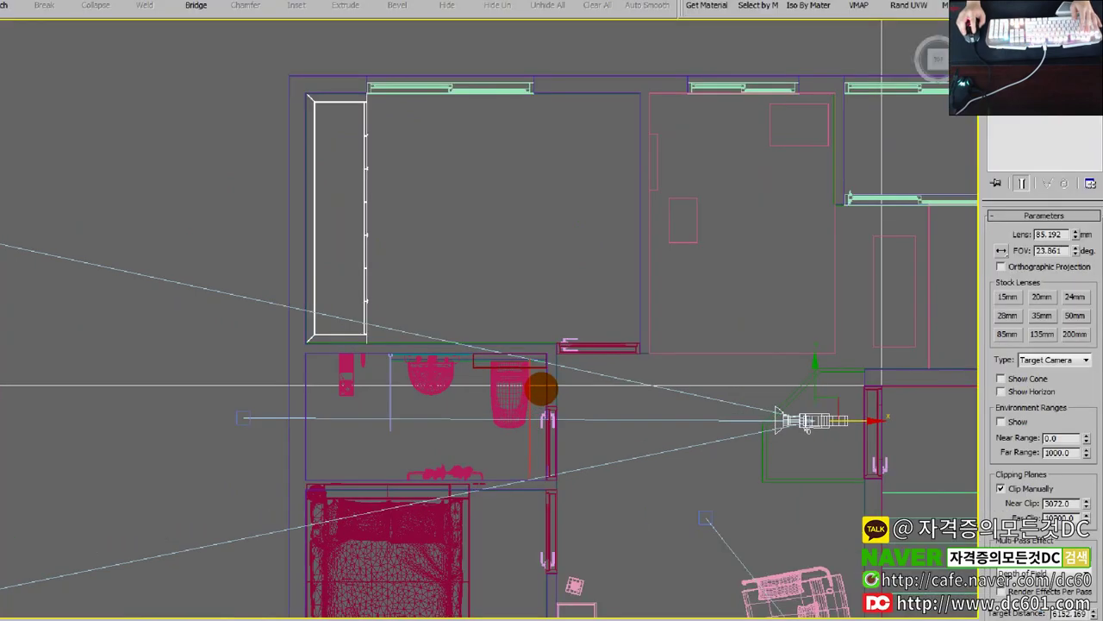
mouse_move(530, 365)
mouse_down()
mouse_move(529, 417)
mouse_move(509, 398)
mouse_move(554, 406)
mouse_move(587, 387)
mouse_move(448, 370)
mouse_move(535, 425)
mouse_up()
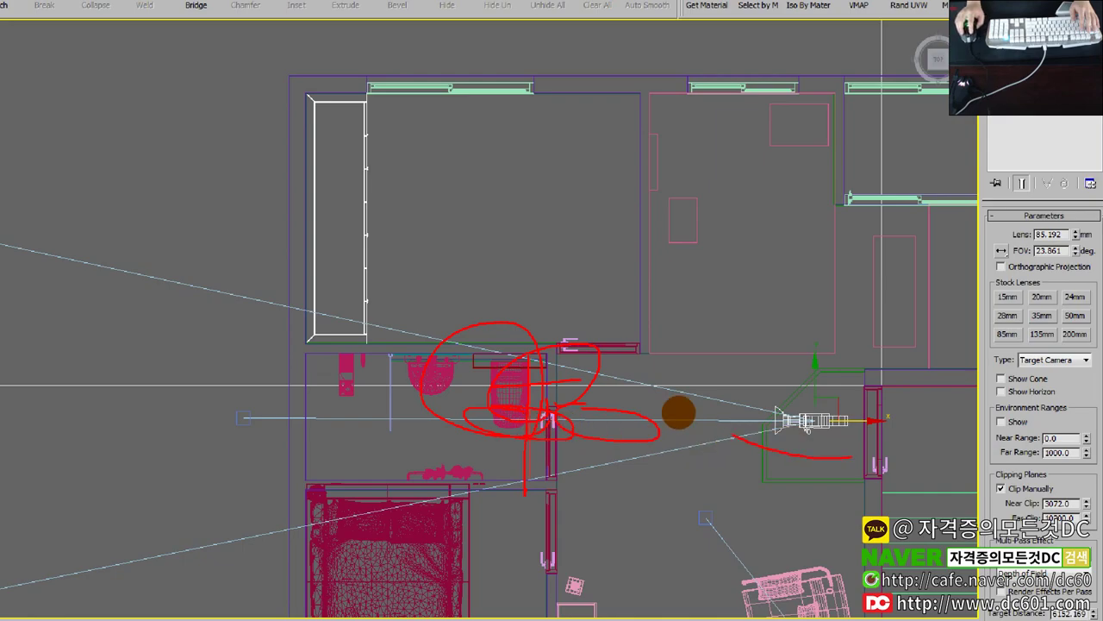
drag(852, 366, 851, 457)
mouse_move(944, 448)
mouse_down()
mouse_move(991, 449)
mouse_move(867, 468)
mouse_up()
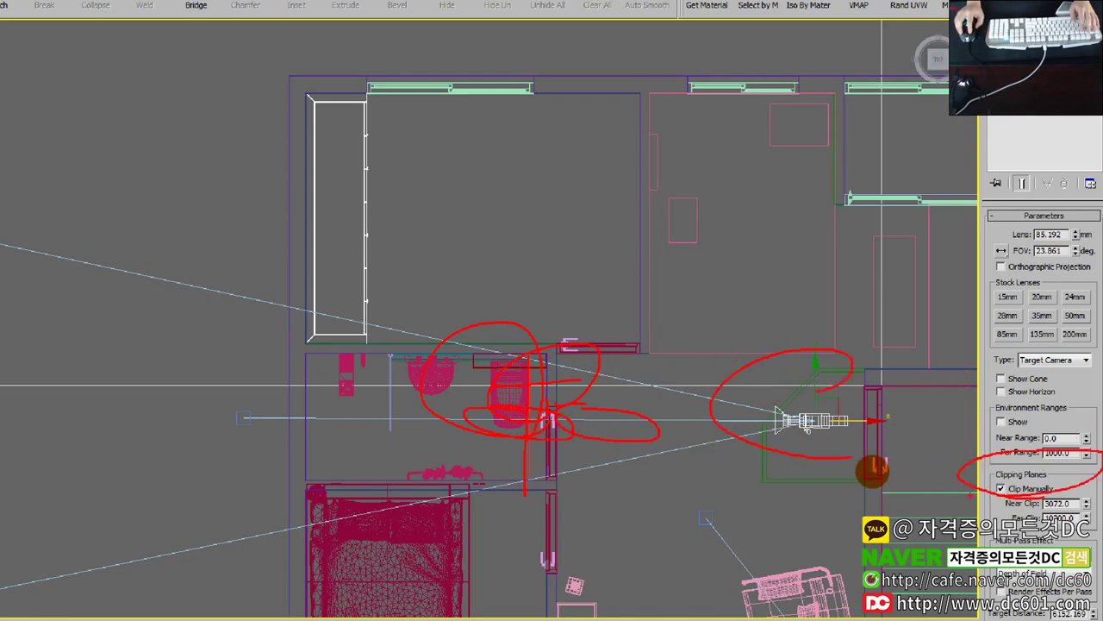
drag(569, 283, 549, 479)
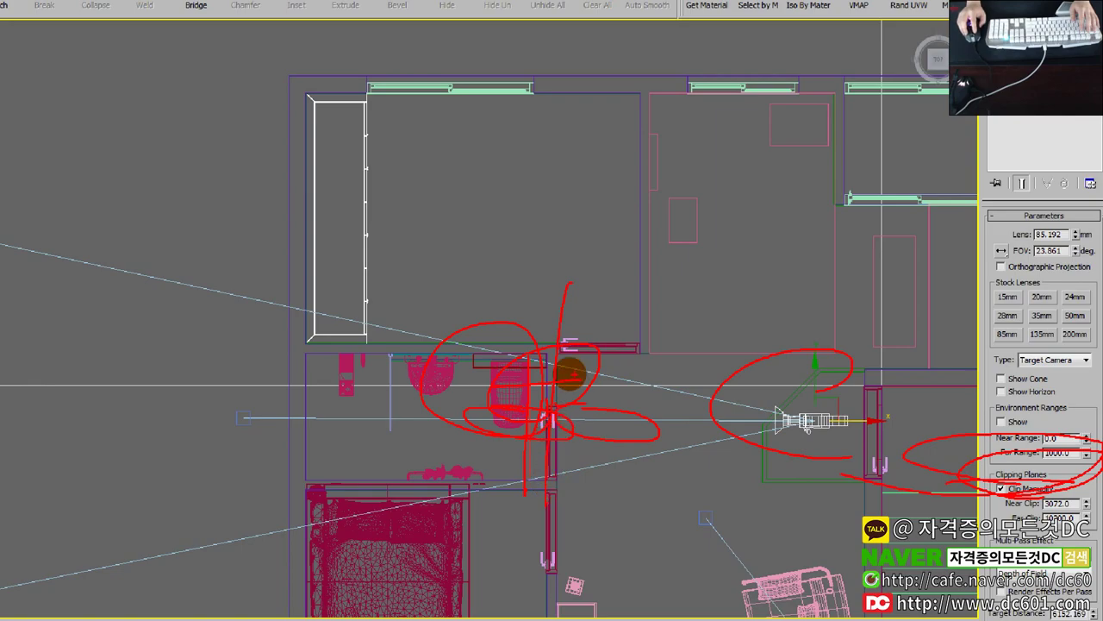
drag(564, 392, 336, 399)
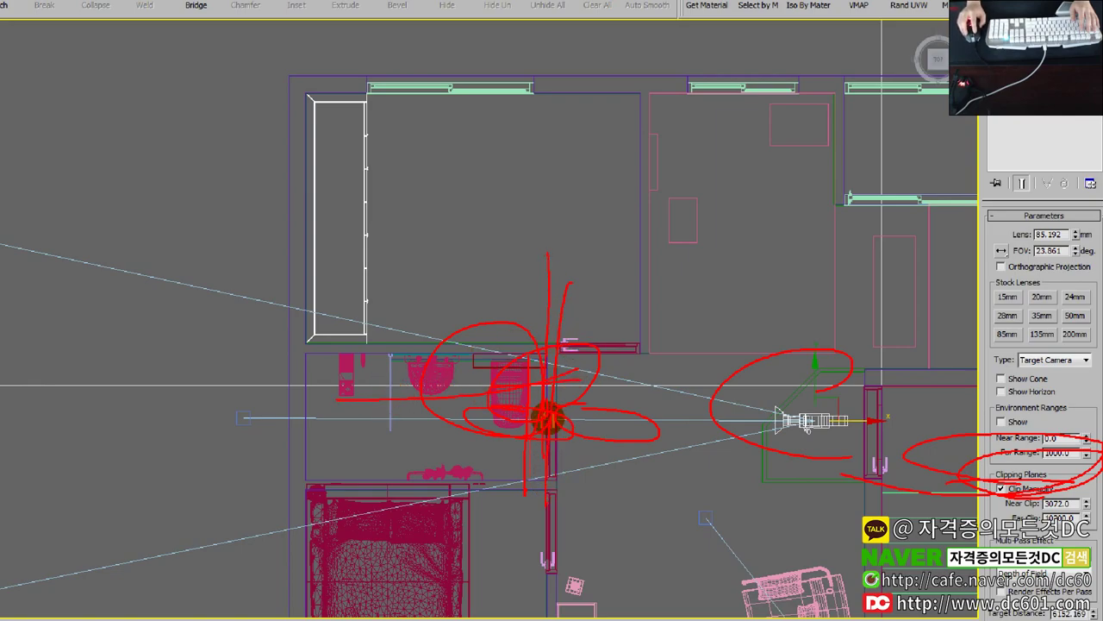
drag(547, 419, 546, 392)
key(Escape)
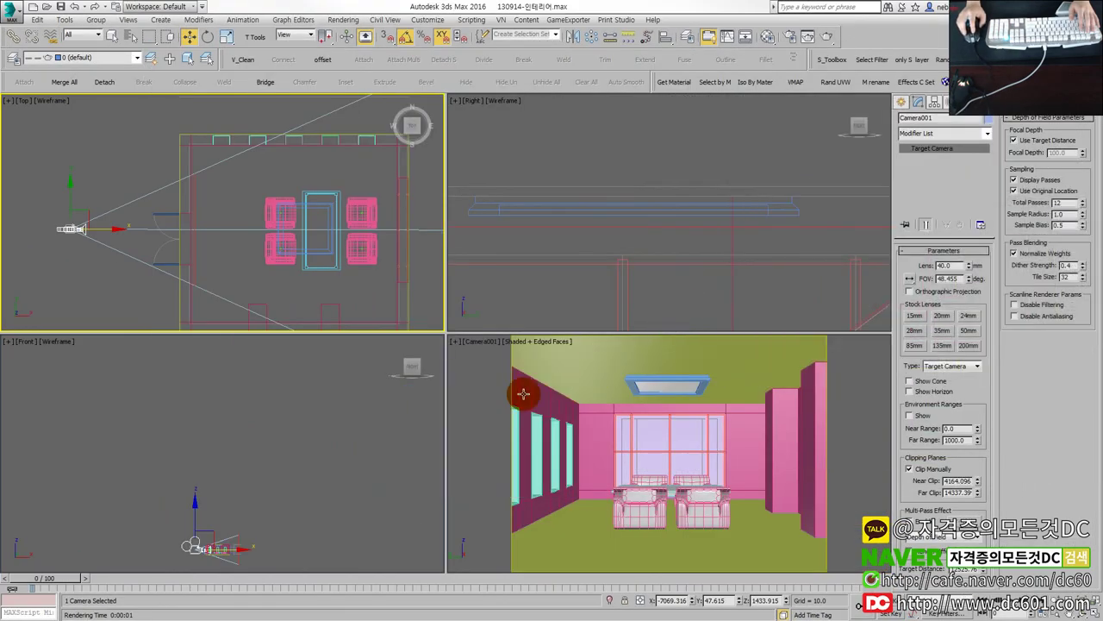
Step: Inspect the lounge's Camera001 view, selecting its target and the Wall object
click(321, 229)
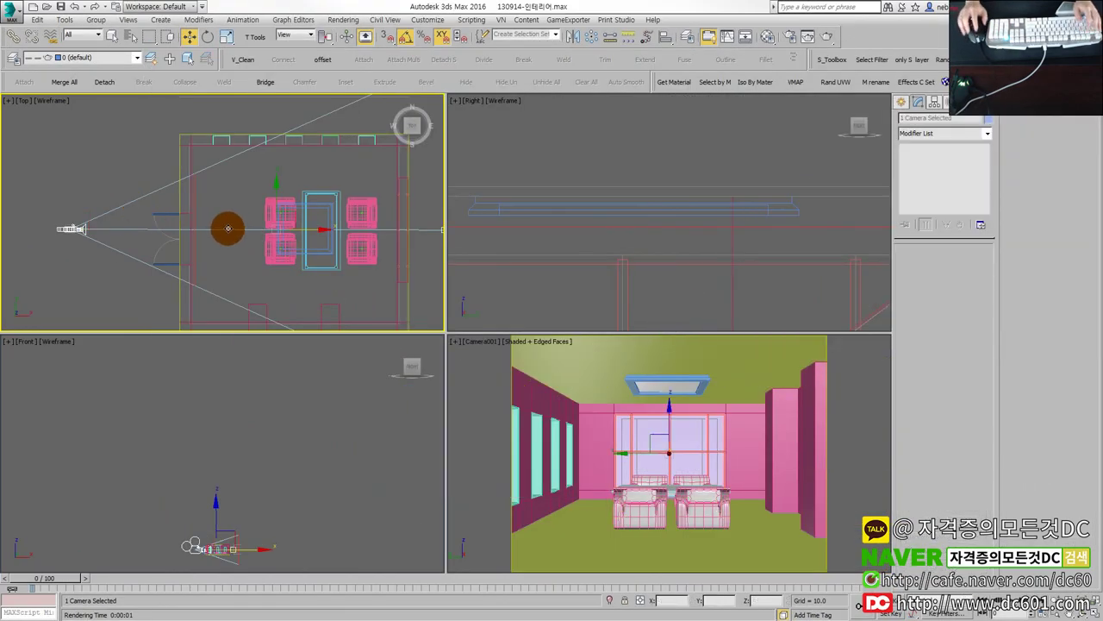
click(476, 377)
key(alt+w)
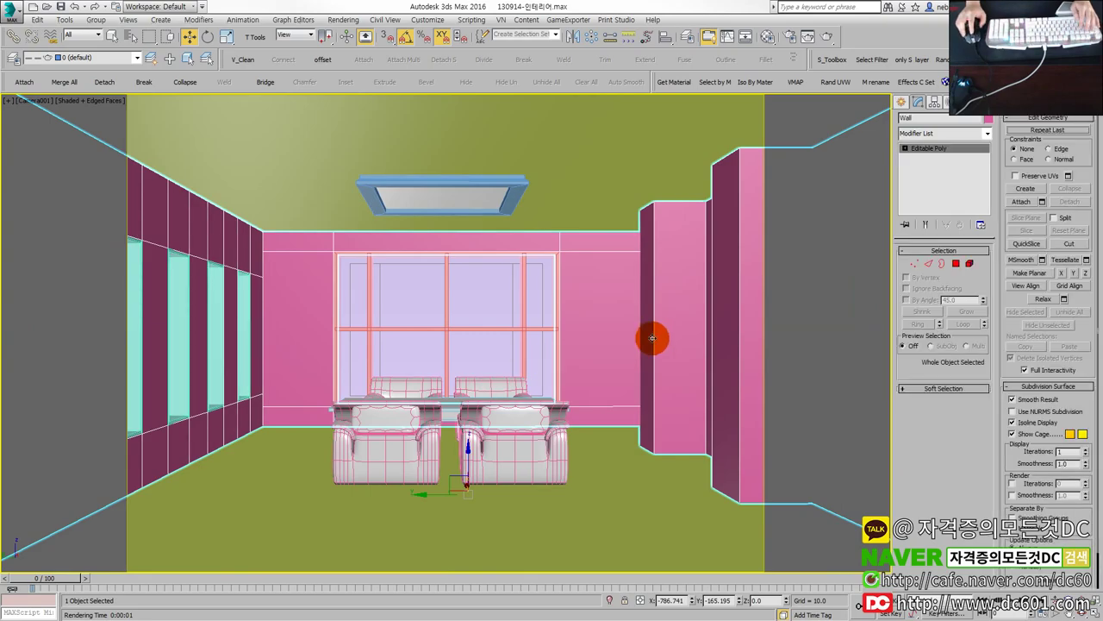
key(alt+w)
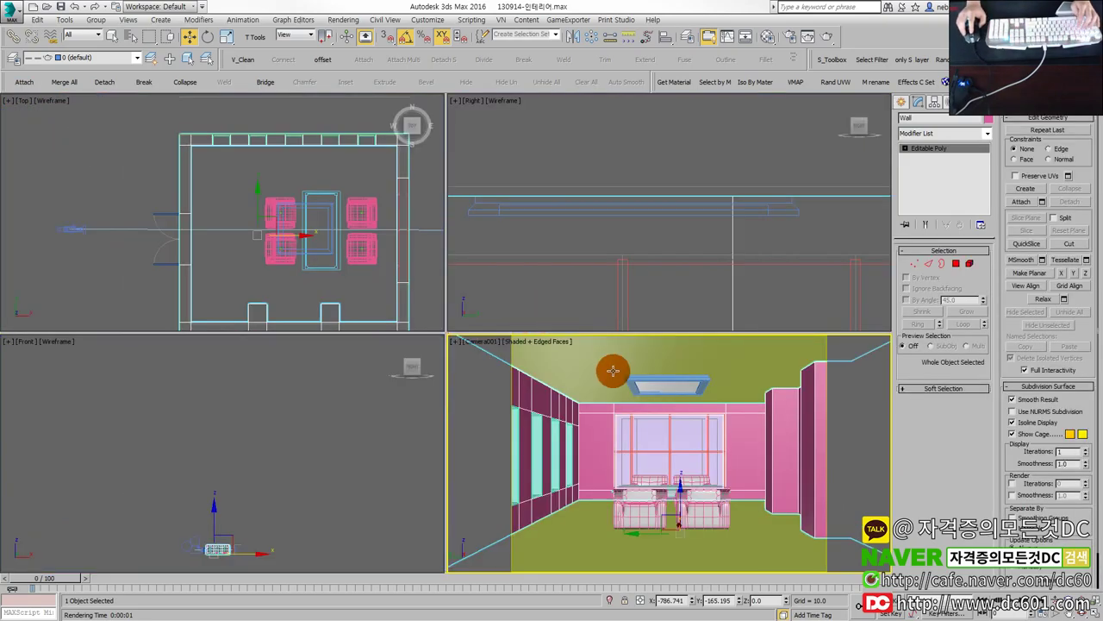
key(alt+w)
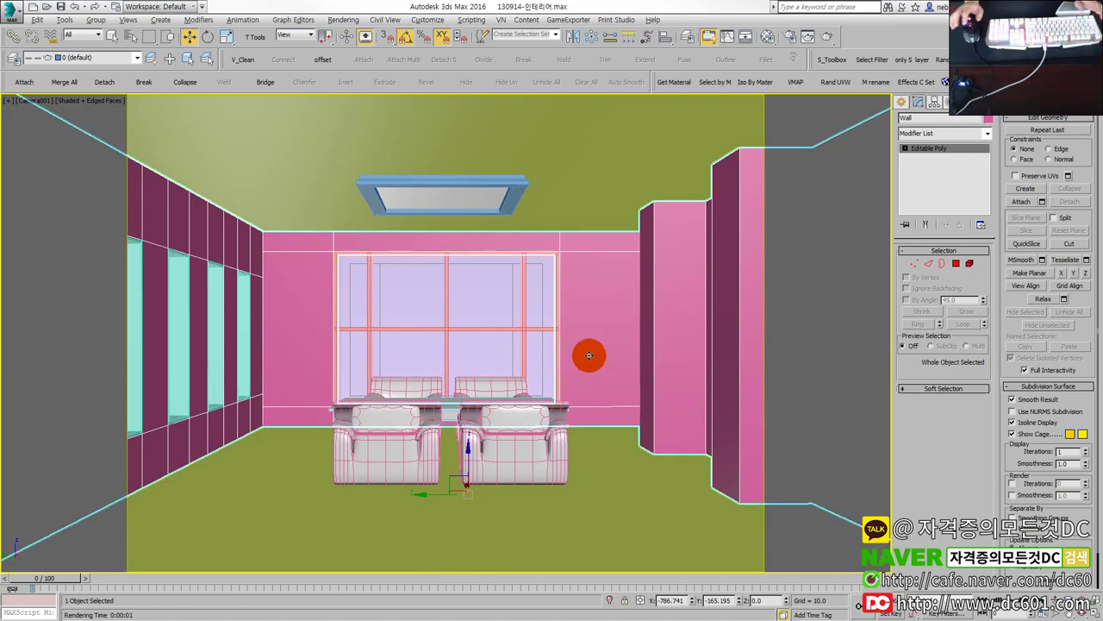
key(alt+w)
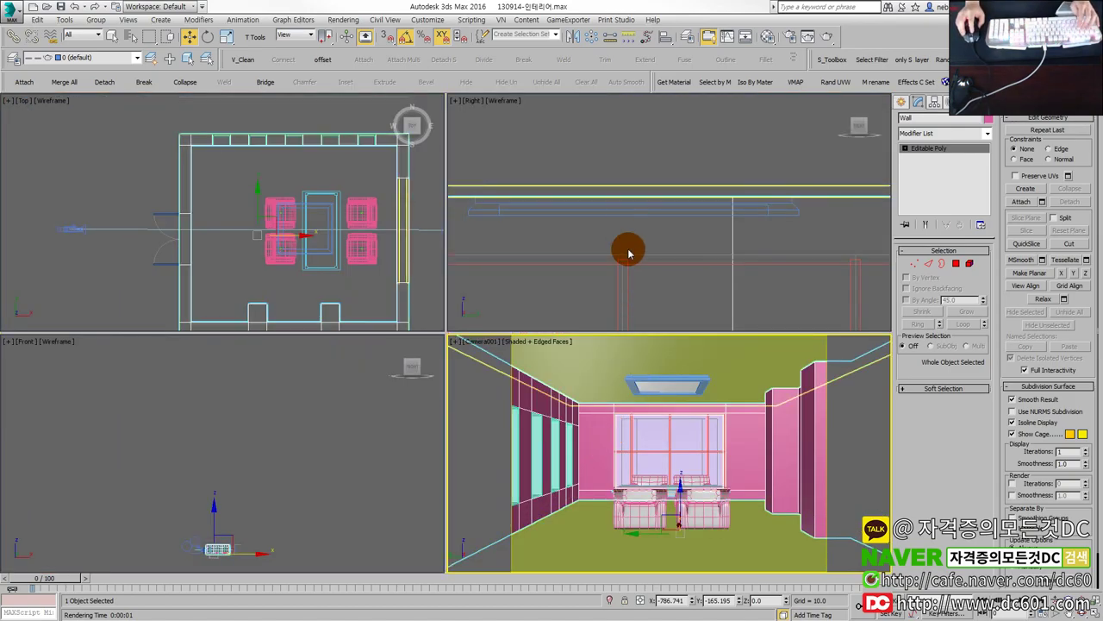
Step: Turn the Right view into a zoomed-out orthographic overview with Realistic shading
click(629, 253)
key(z)
mouse_move(621, 244)
alt+middle_down()
mouse_move(658, 266)
mouse_move(630, 172)
mouse_move(646, 199)
alt+middle_up()
key(F3)
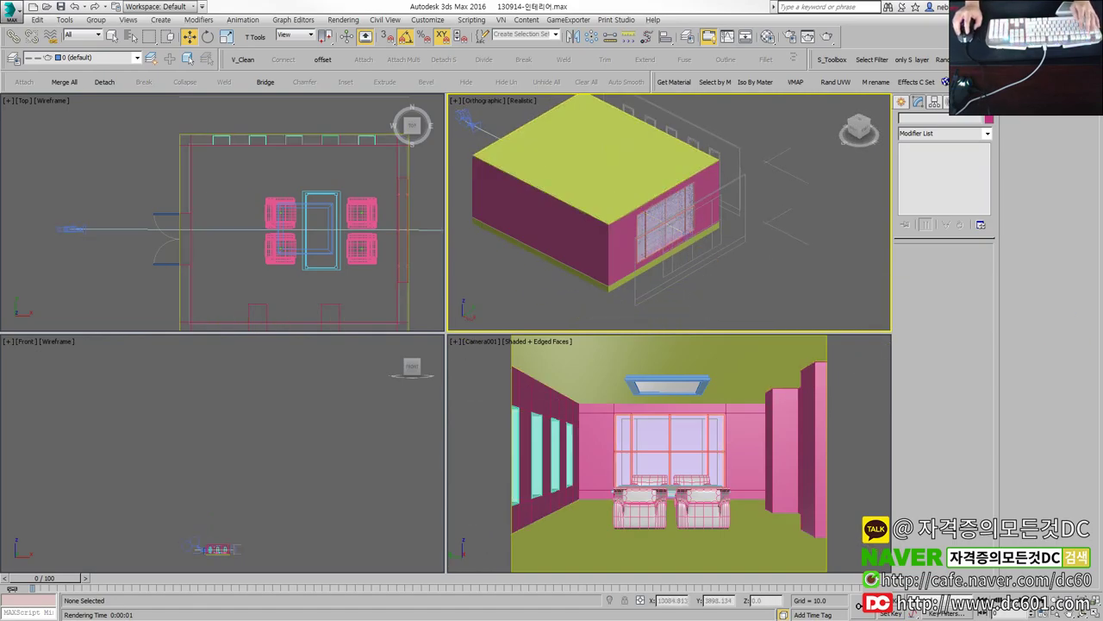
Step: Check the problem 7 exam sheet, then return to the 3ds Max scene
click(126, 322)
click(332, 146)
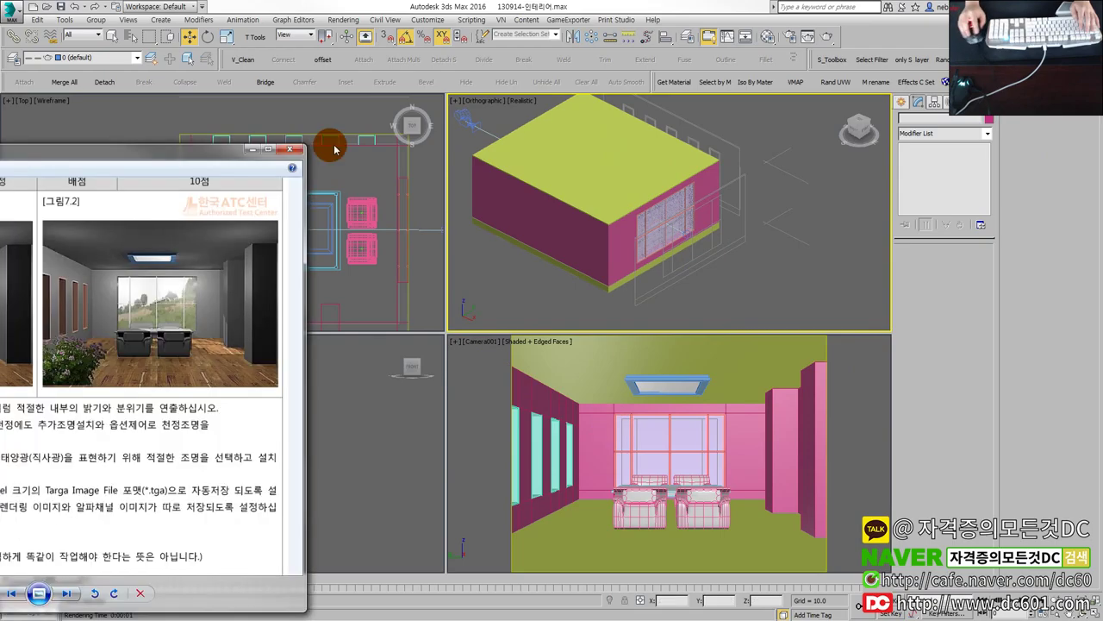
drag(335, 150, 405, 143)
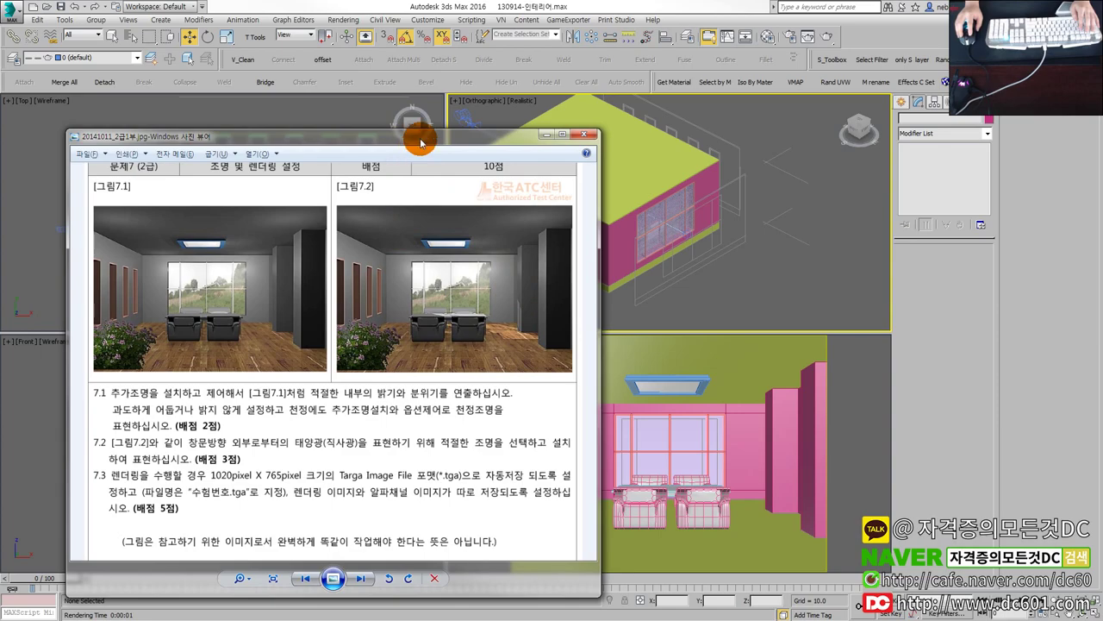
drag(401, 146, 0, 177)
click(606, 248)
click(508, 287)
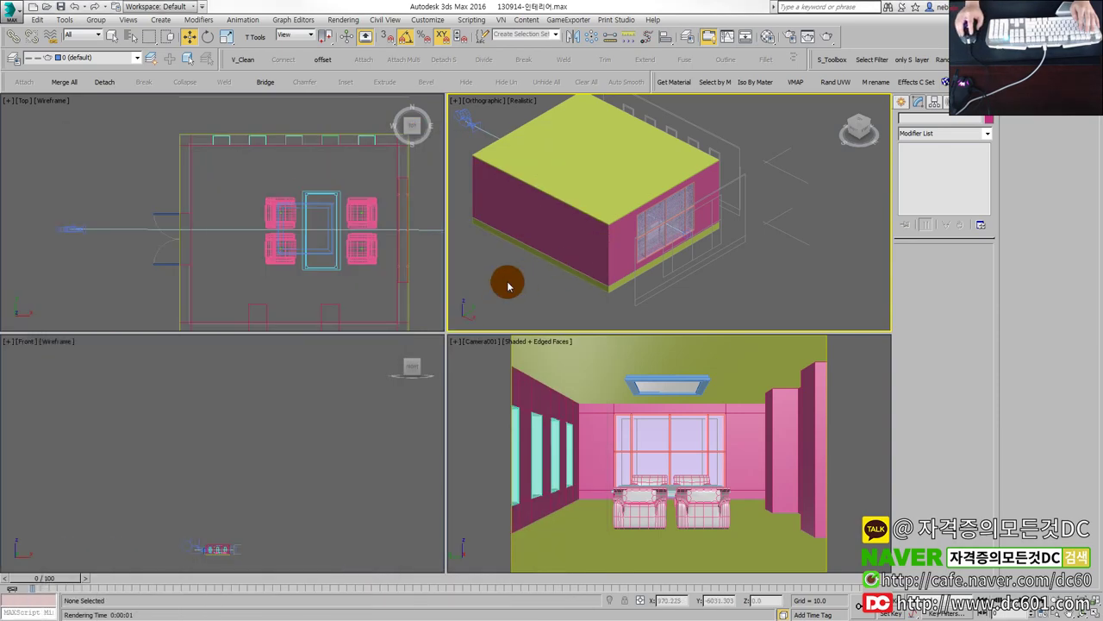
Step: In the Material Editor, name the second material slot 'wall'
key(m)
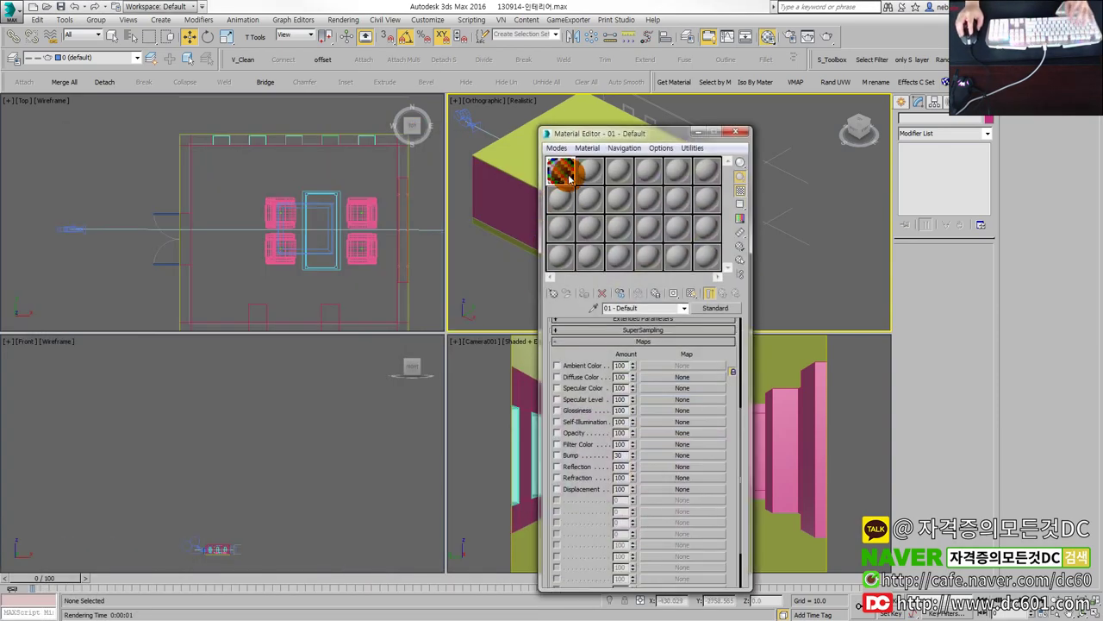
drag(642, 308, 536, 301)
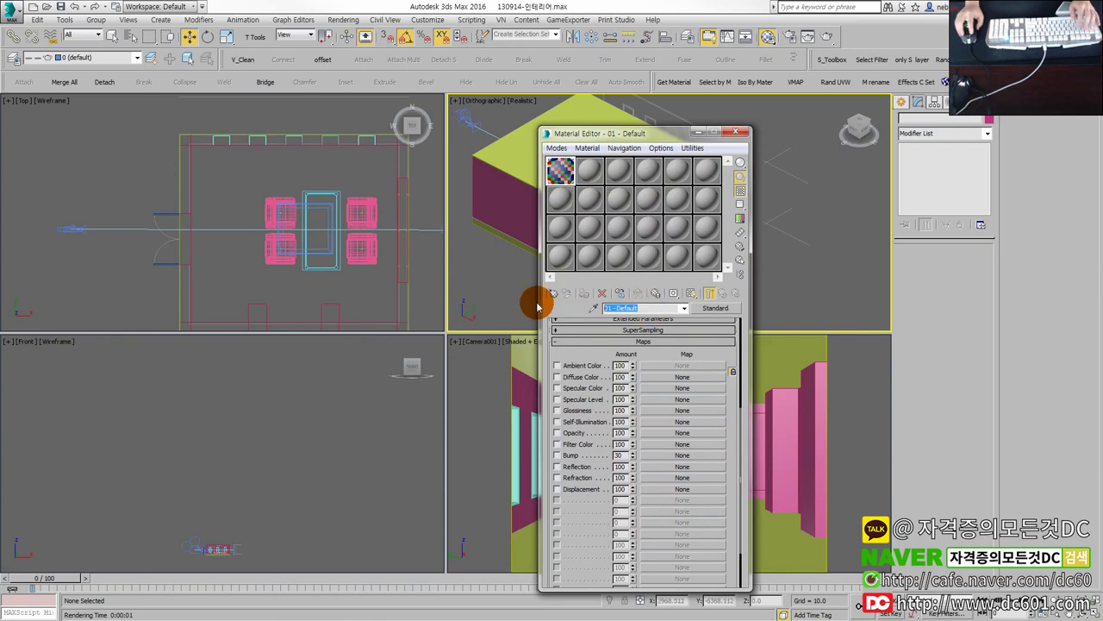
text(glass)
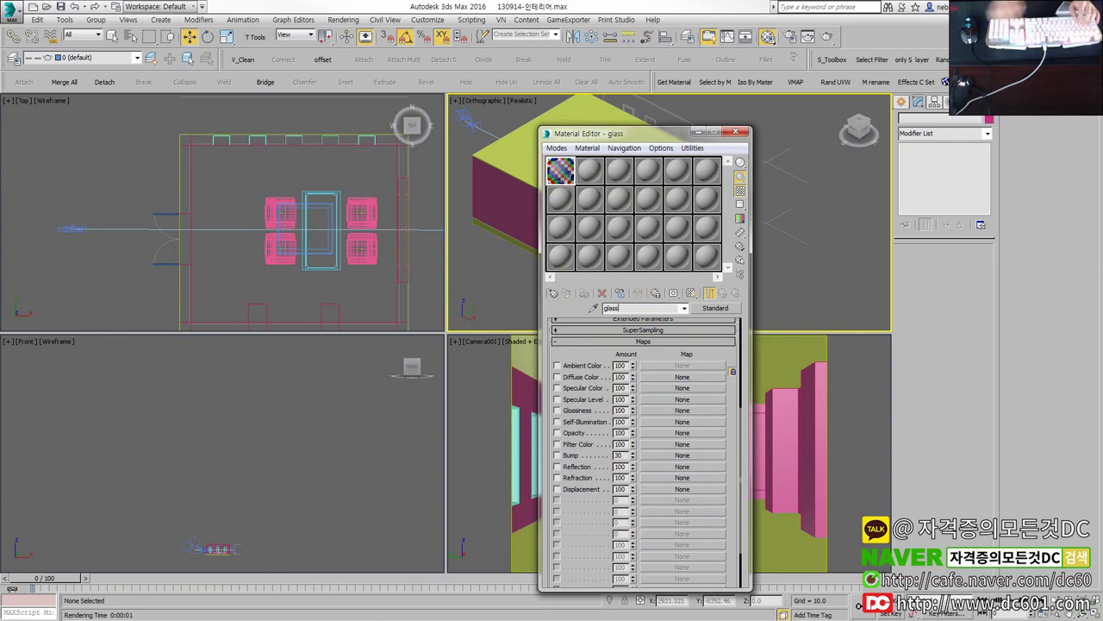
click(595, 170)
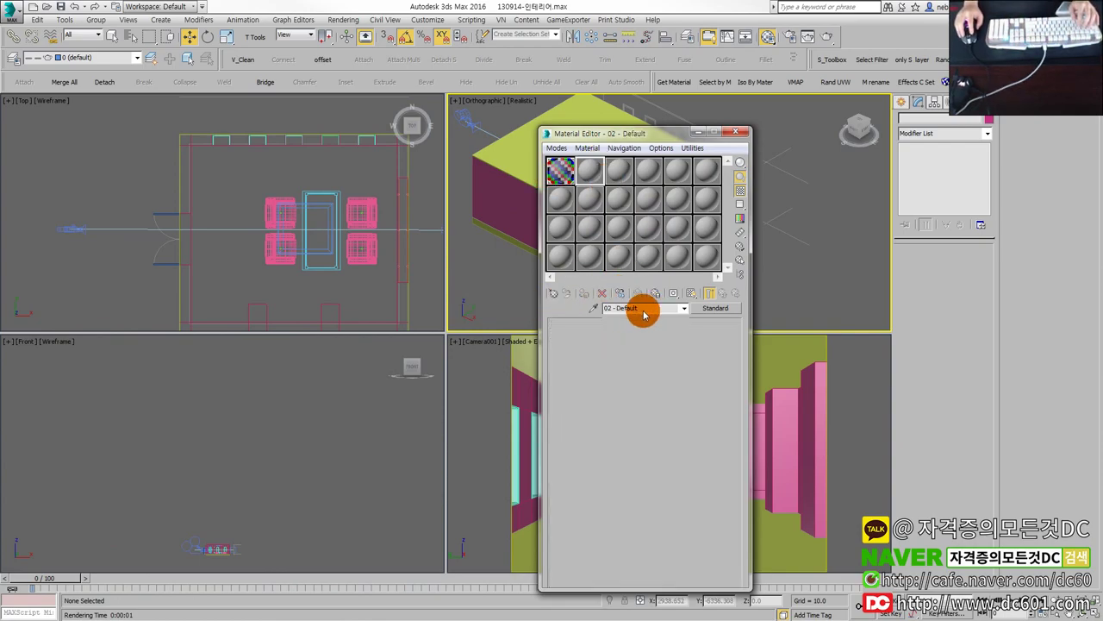
drag(659, 308, 541, 307)
text(wall)
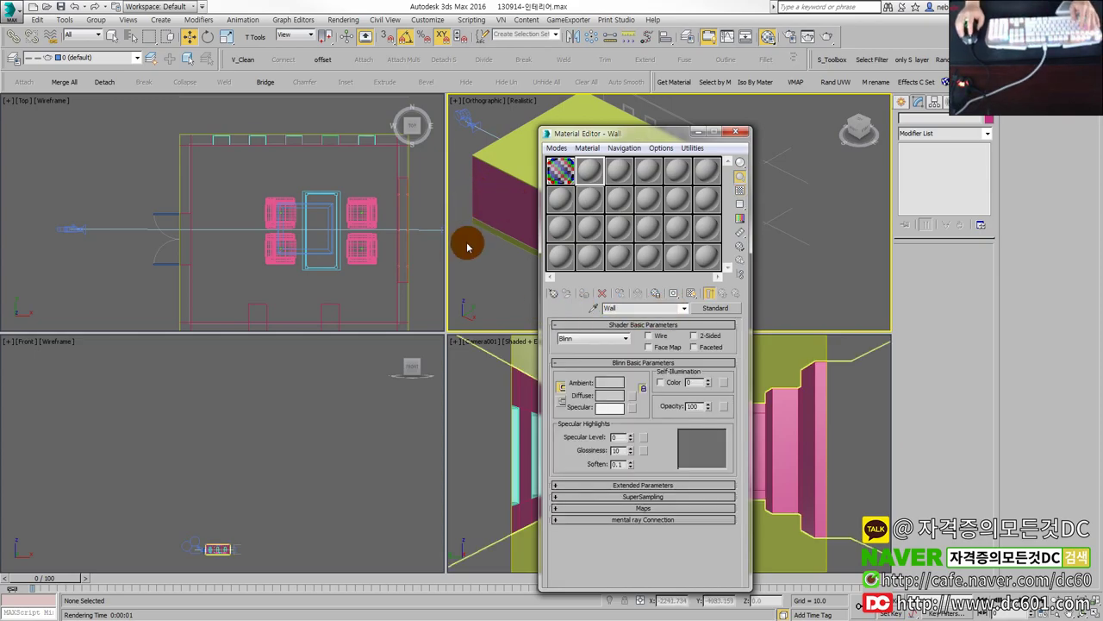
drag(655, 143, 856, 147)
Step: Select the Wall object and assign the wall material to it
click(560, 274)
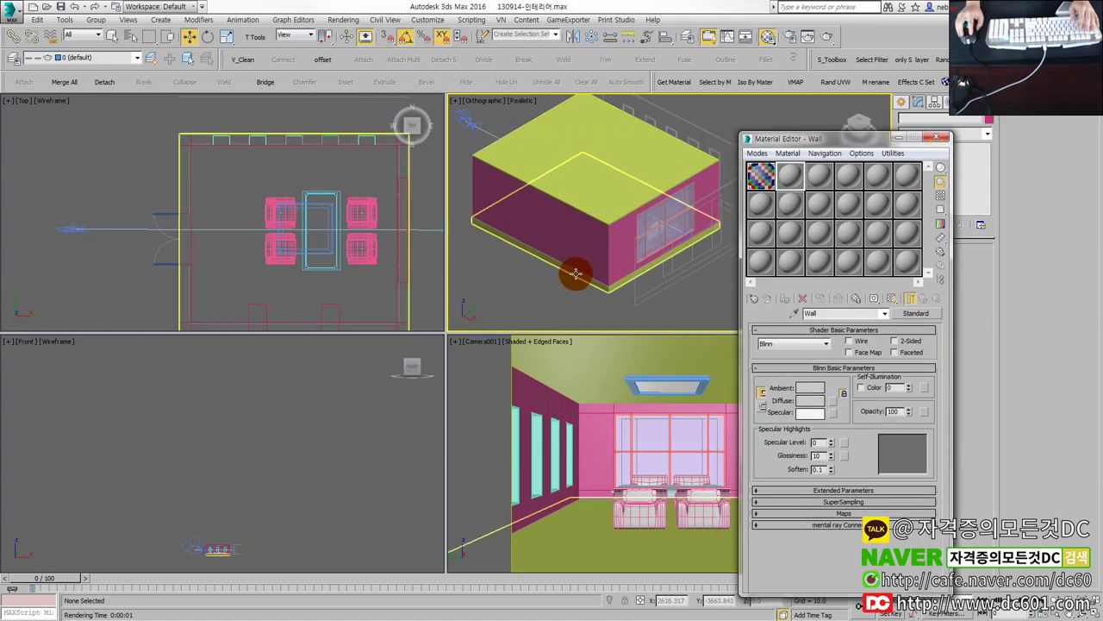
click(547, 219)
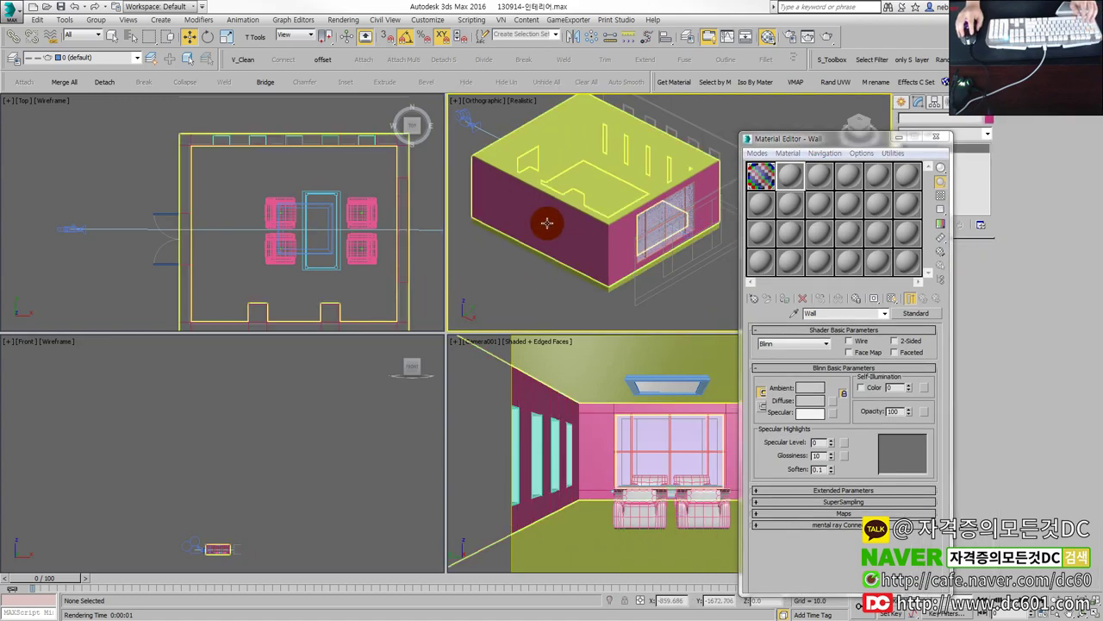
click(785, 297)
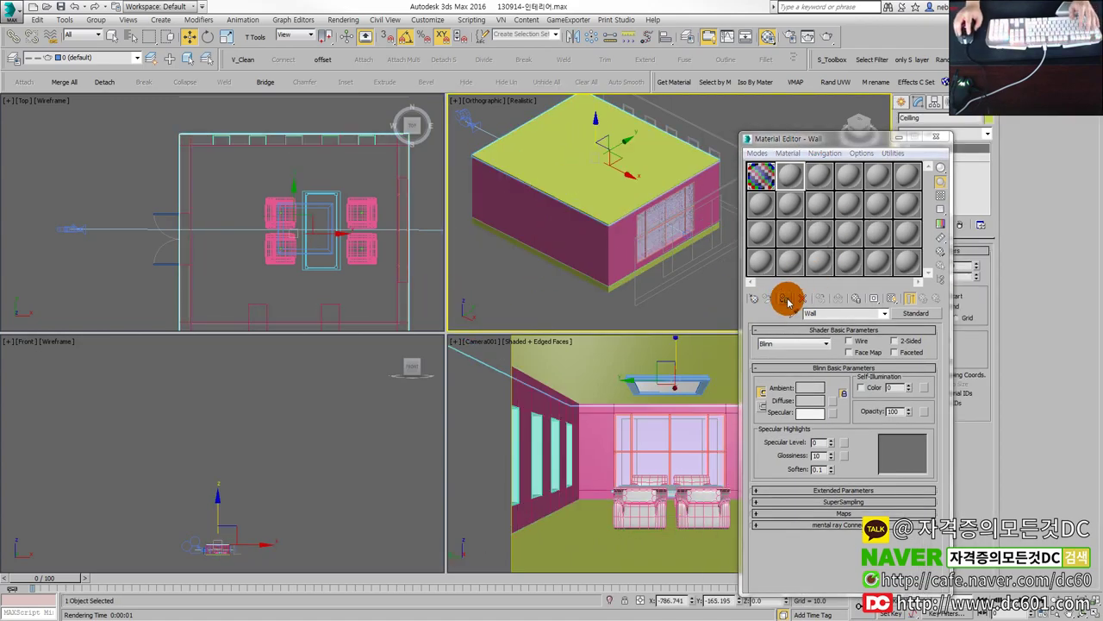
click(554, 209)
click(598, 250)
click(643, 241)
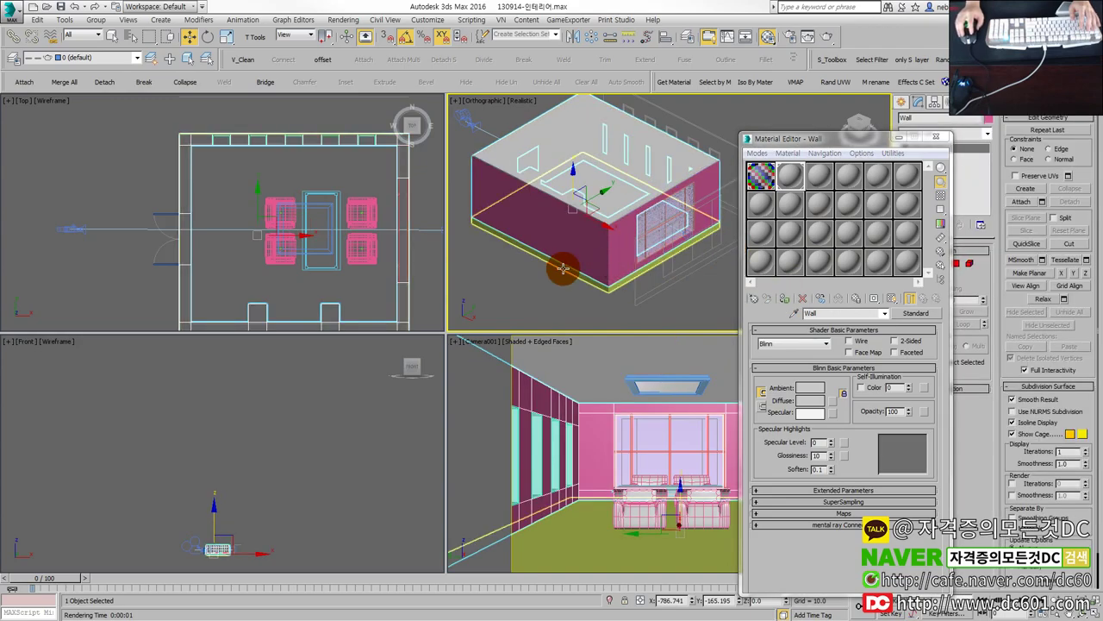
click(784, 298)
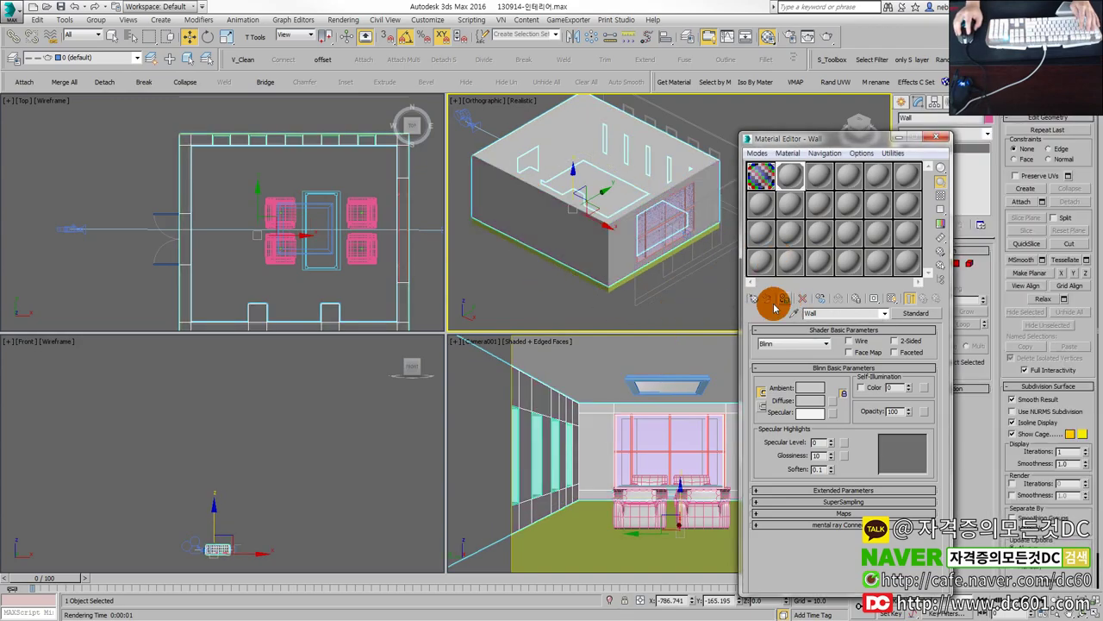
Step: Set the wall diffuse to light gray 238,238,238, close the editor, and show the exam sheet
click(802, 398)
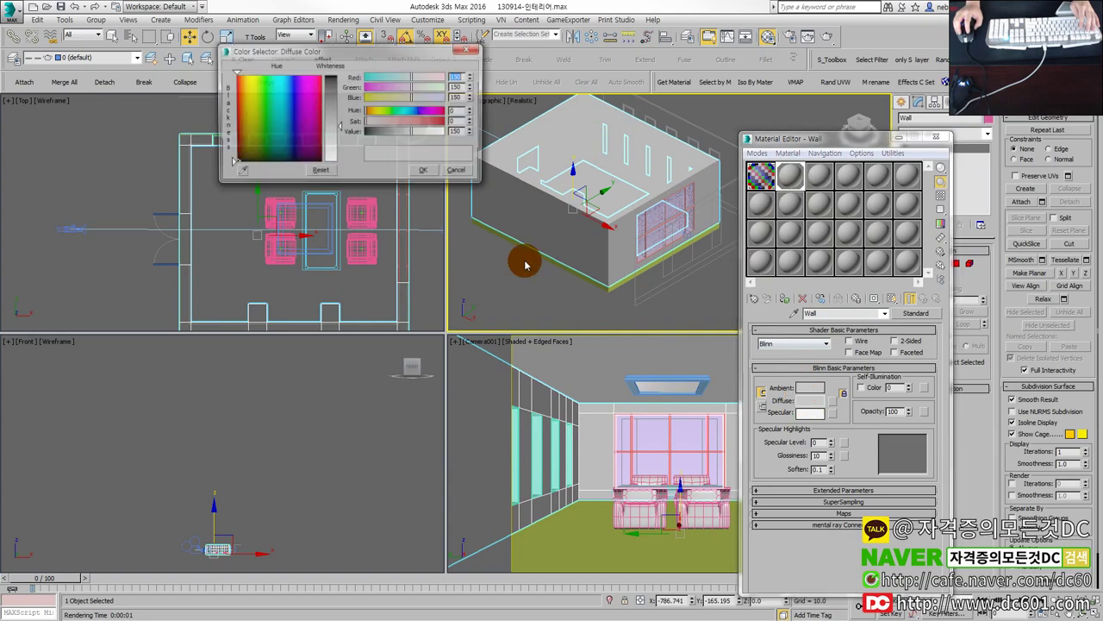
drag(340, 143, 339, 155)
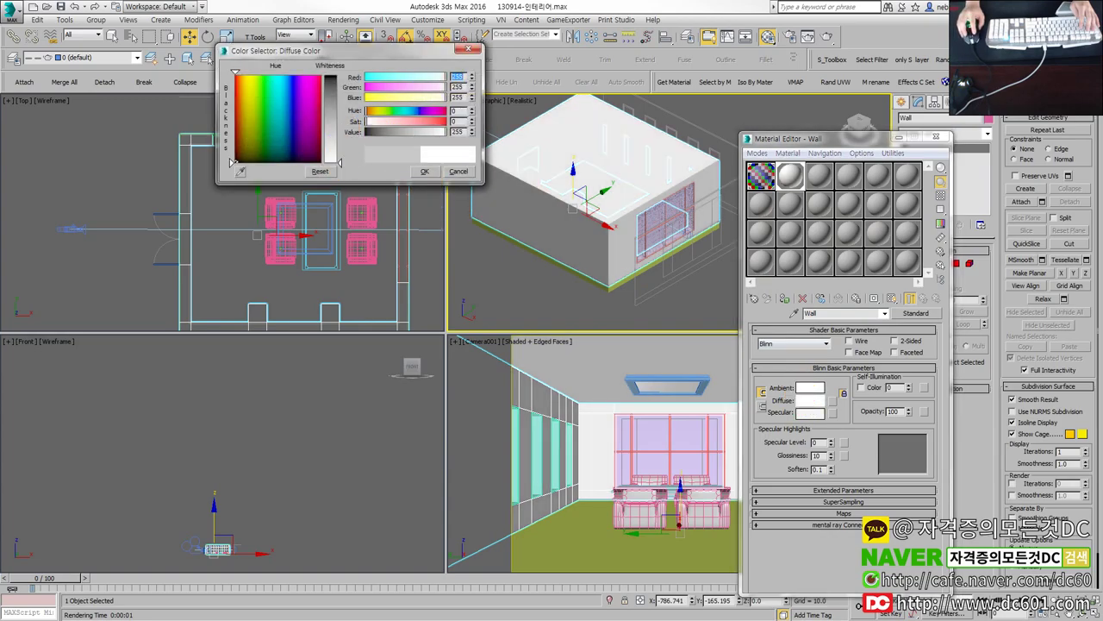
click(424, 170)
click(936, 138)
click(732, 303)
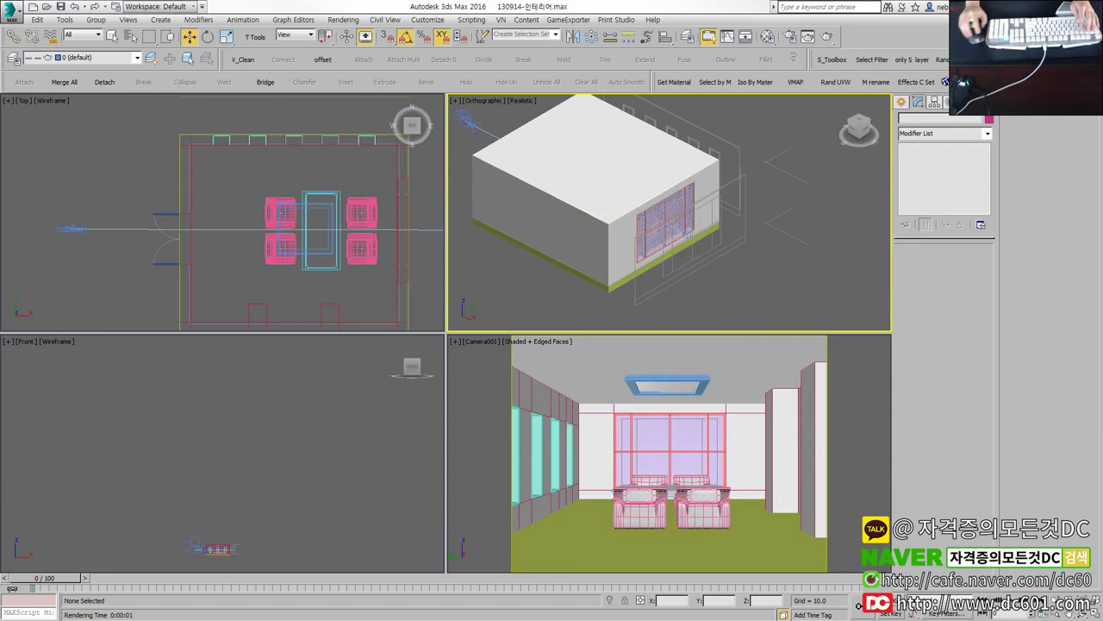
key(alt+Tab)
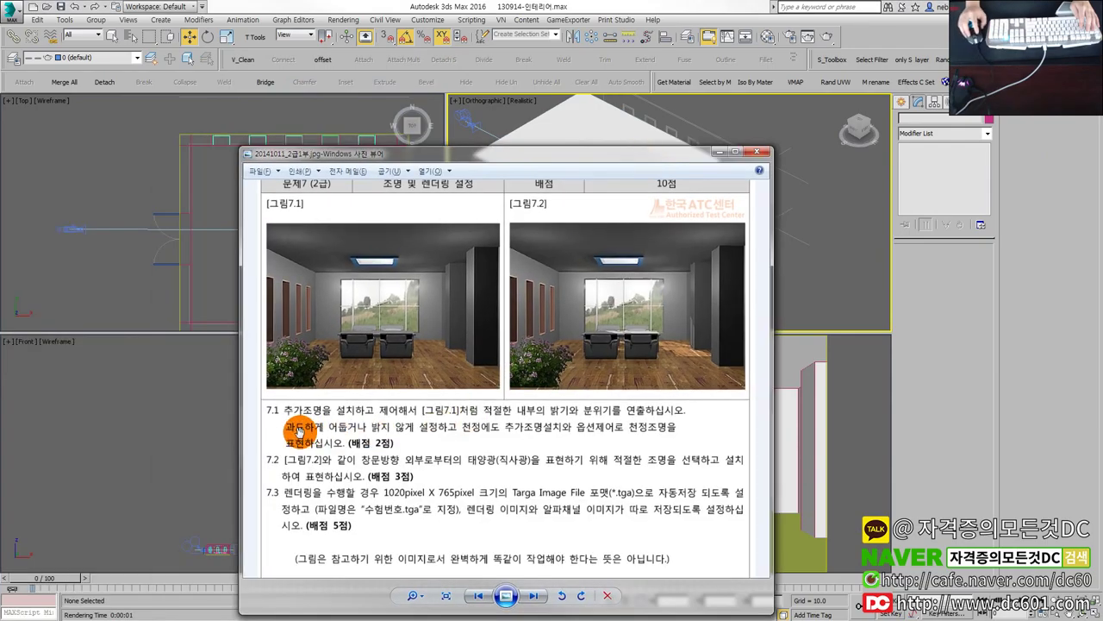
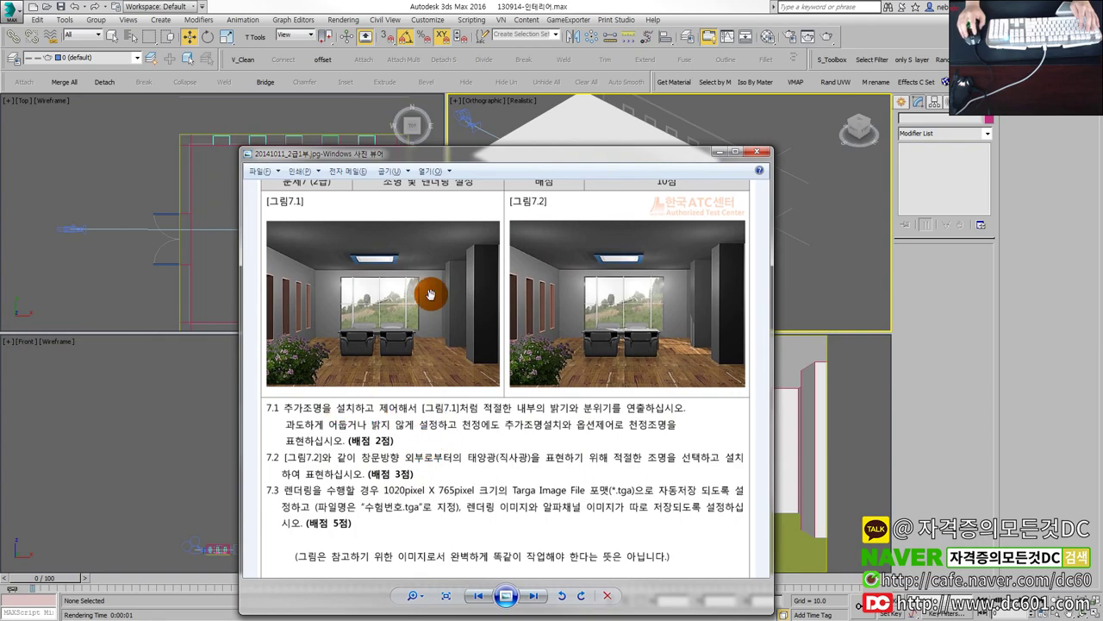
Step: Move the reference sheet aside, select the room's wall, and render a camera preview of the room
drag(583, 171, 2, 179)
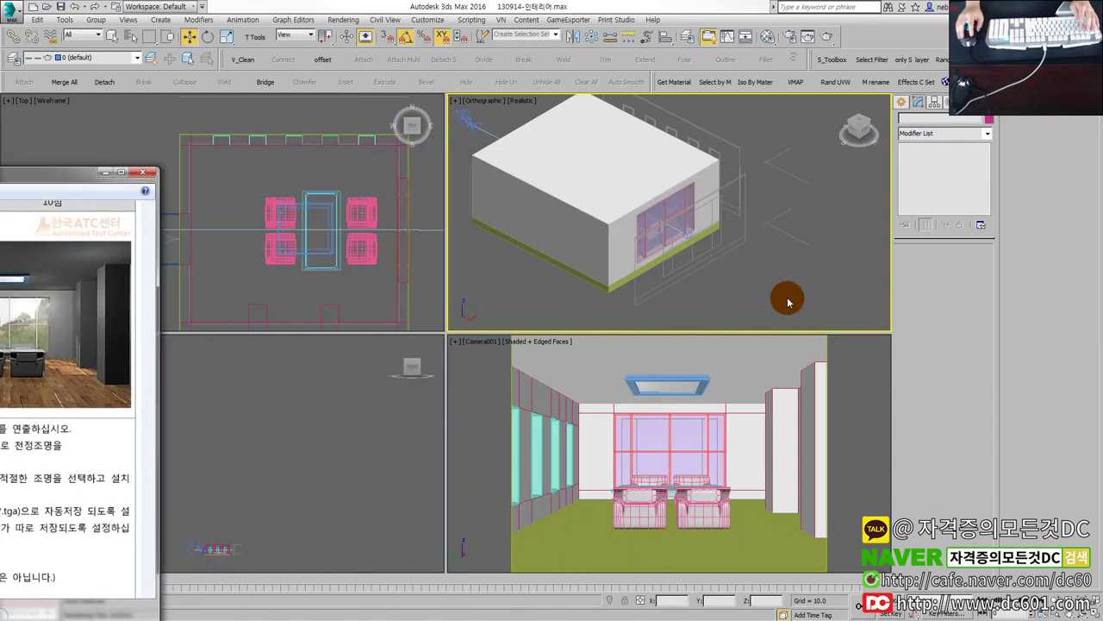
click(764, 366)
click(715, 433)
click(717, 273)
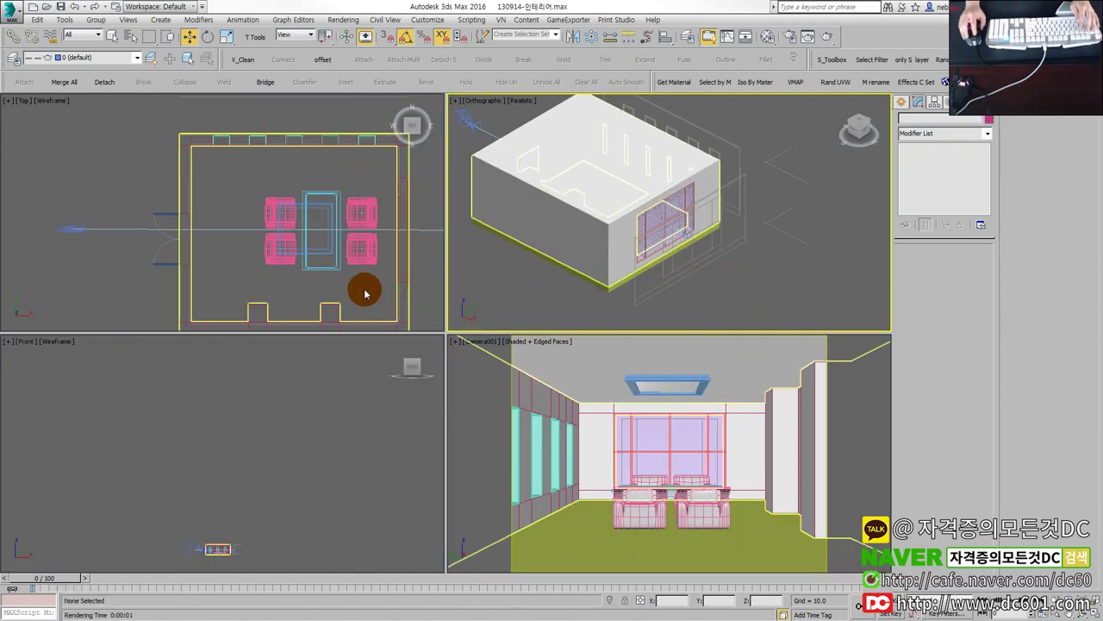
scroll(388, 291, down, 2)
scroll(419, 271, up, 2)
click(661, 401)
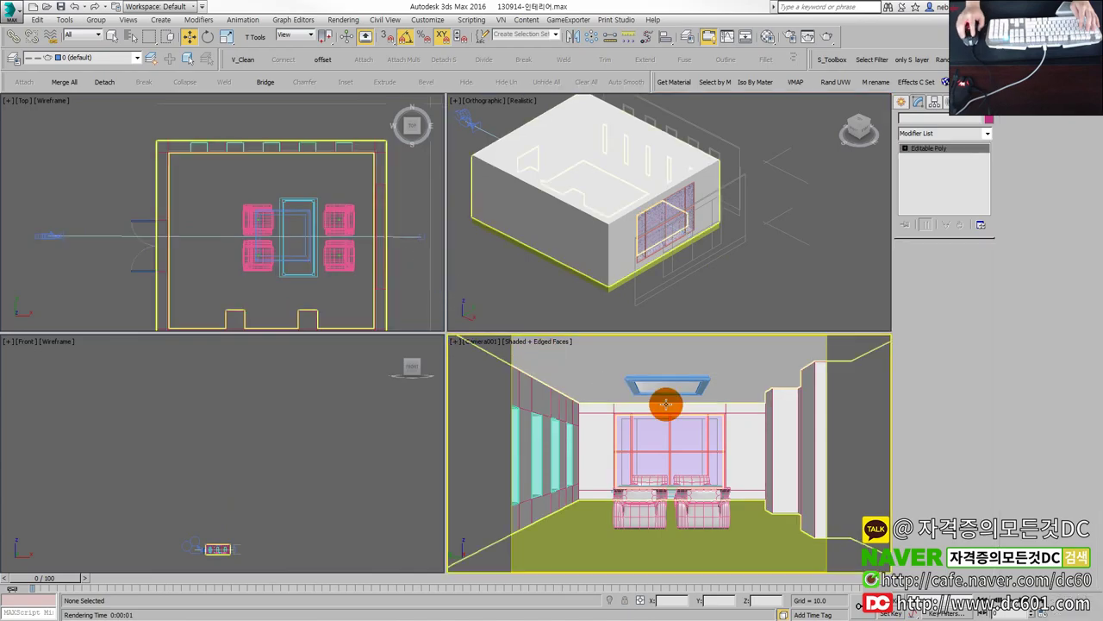
click(828, 38)
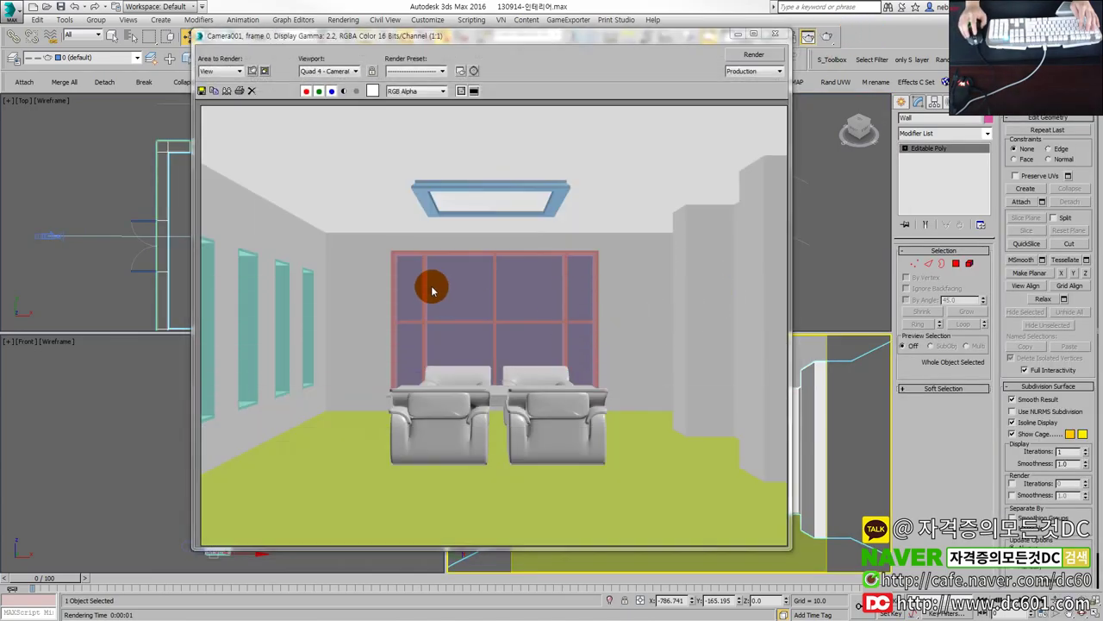
click(775, 33)
Step: Maximize the orthographic view and orbit it to see the building from the front-left
click(771, 215)
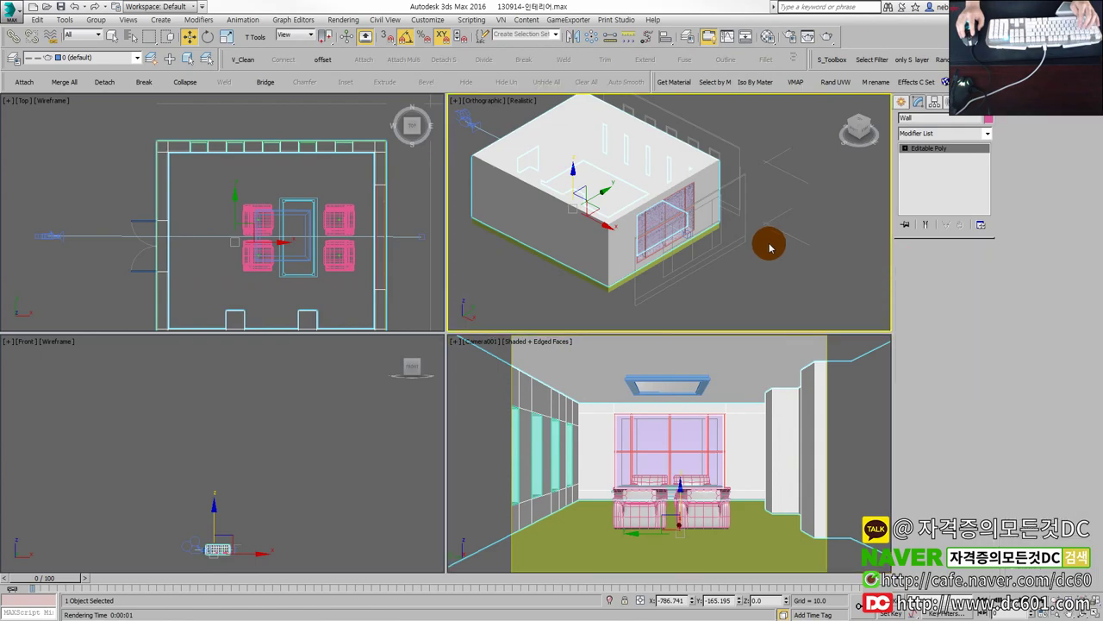
key(alt+w)
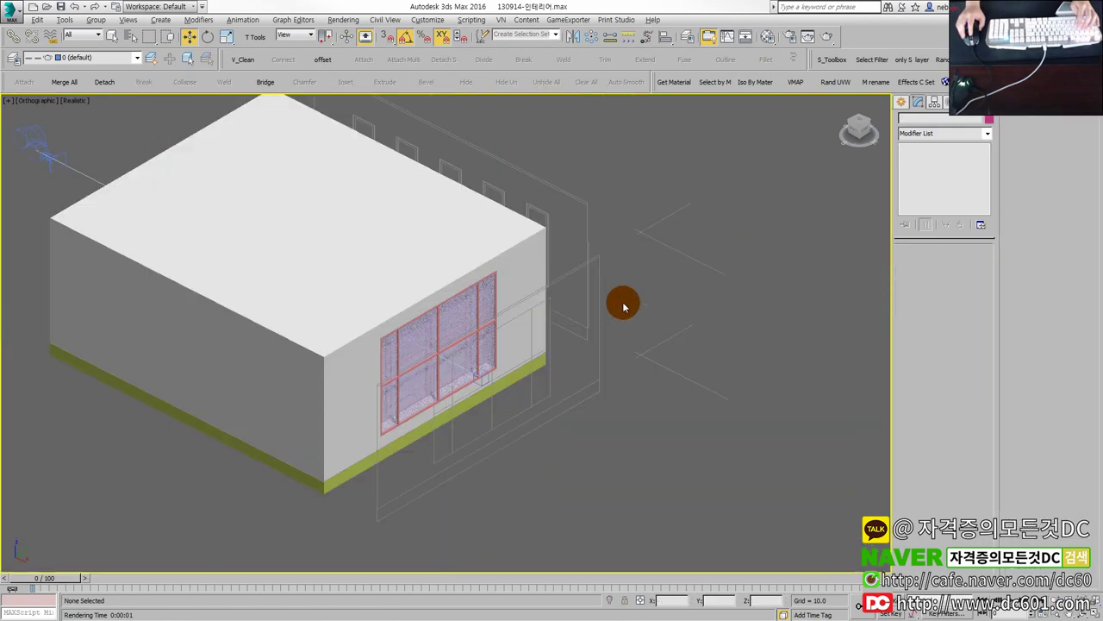
mouse_move(542, 347)
alt+middle_down()
mouse_move(665, 320)
mouse_move(659, 327)
mouse_move(596, 340)
mouse_move(665, 275)
mouse_move(895, 116)
alt+middle_up()
scroll(598, 340, down, 5)
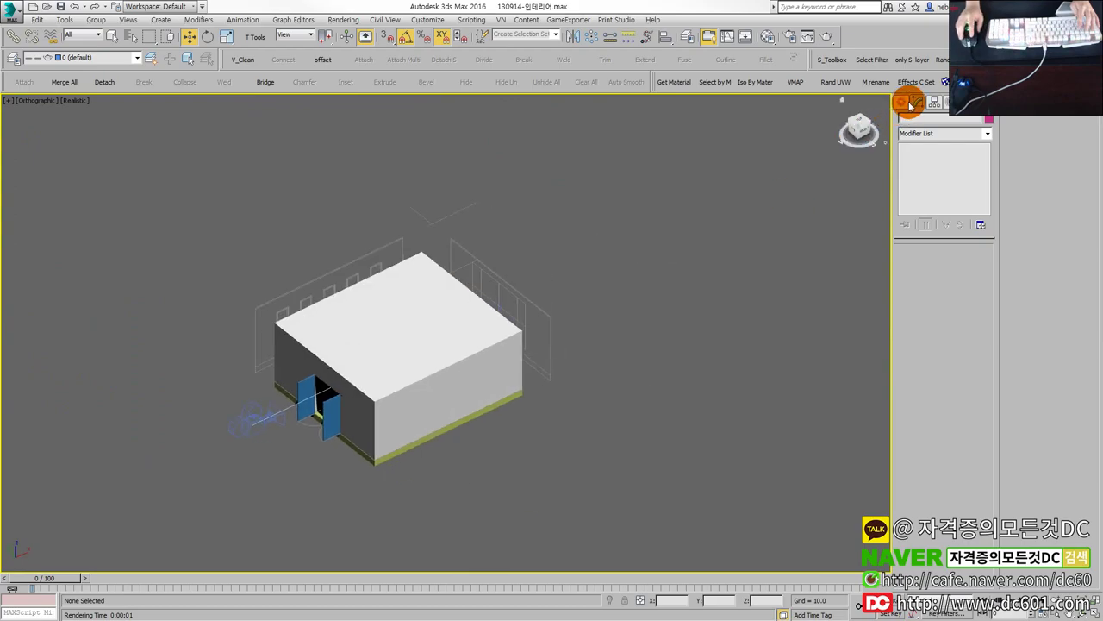
Step: Draw a huge Standard Primitive cylinder around the whole building and show the scene in wireframe
click(901, 101)
click(904, 120)
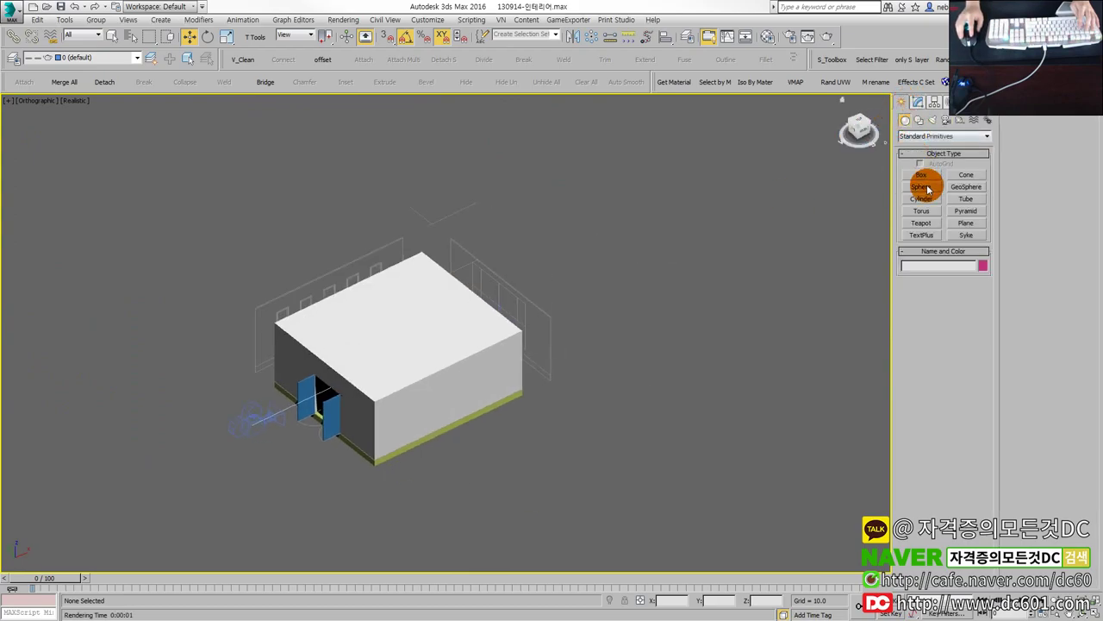
click(921, 198)
drag(431, 352, 550, 488)
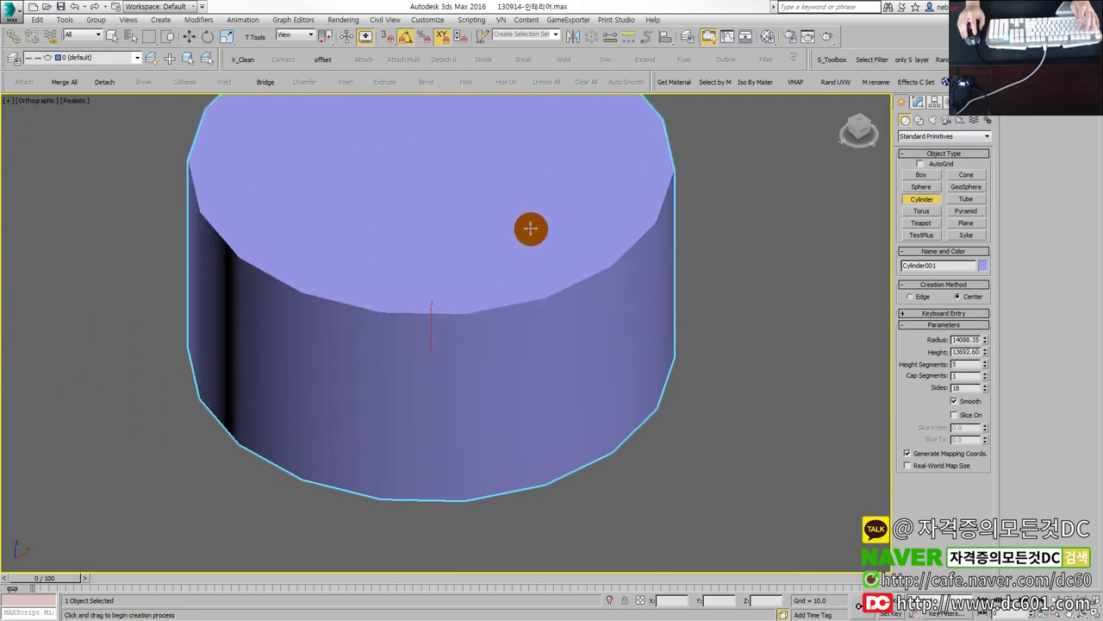
key(F3)
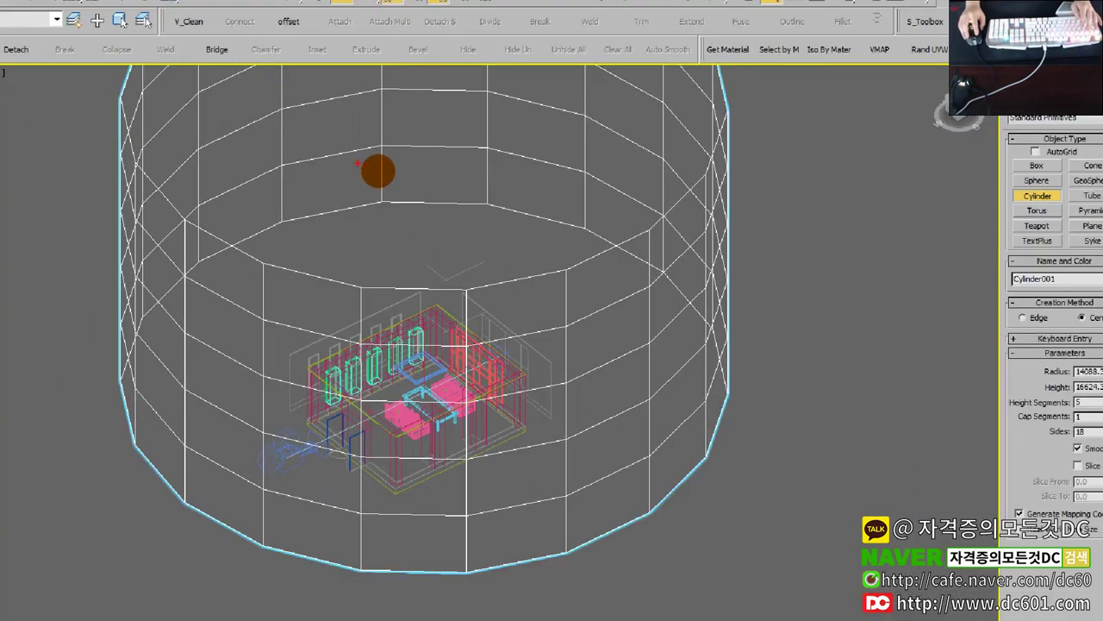
Step: Adjust the trial cylinder and the viewport framing around the building
mouse_move(358, 160)
mouse_down()
mouse_move(672, 377)
mouse_move(328, 426)
mouse_move(735, 291)
mouse_up()
mouse_move(687, 247)
mouse_down()
mouse_move(226, 177)
mouse_move(652, 302)
mouse_move(246, 414)
mouse_move(627, 200)
mouse_move(439, 143)
mouse_move(504, 377)
mouse_up()
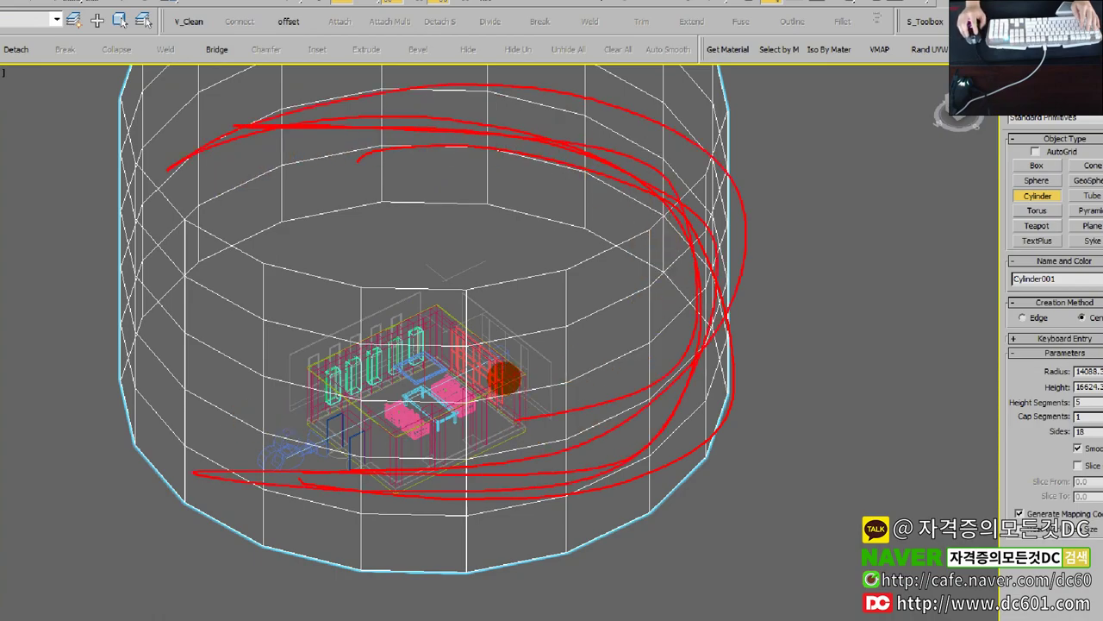
key(Escape)
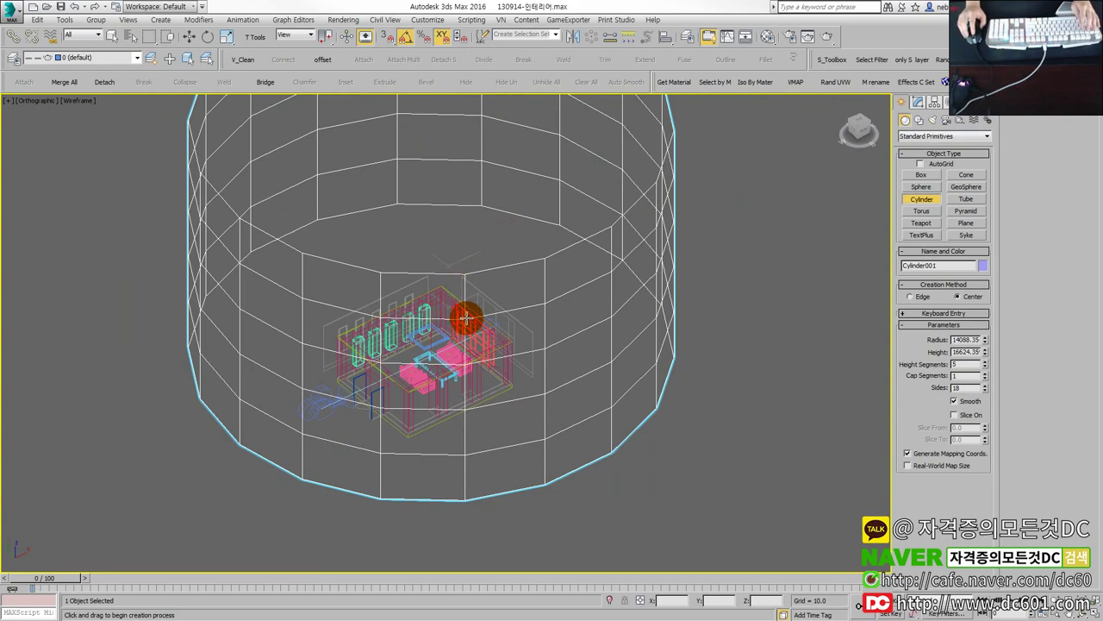
key(ctrl+1)
drag(280, 379, 487, 329)
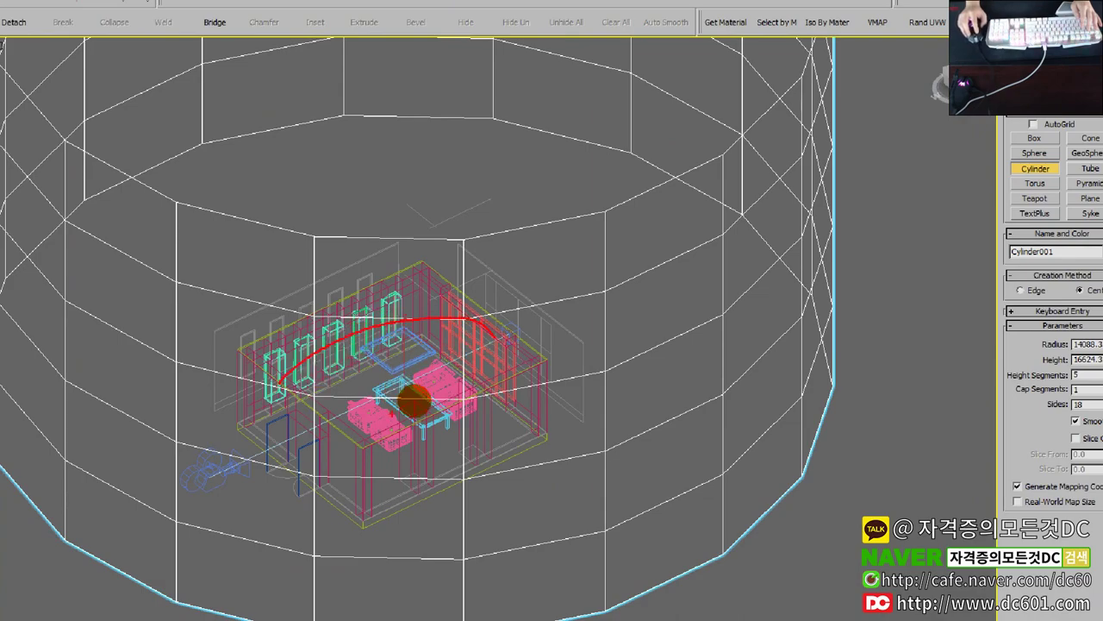
drag(353, 435, 457, 440)
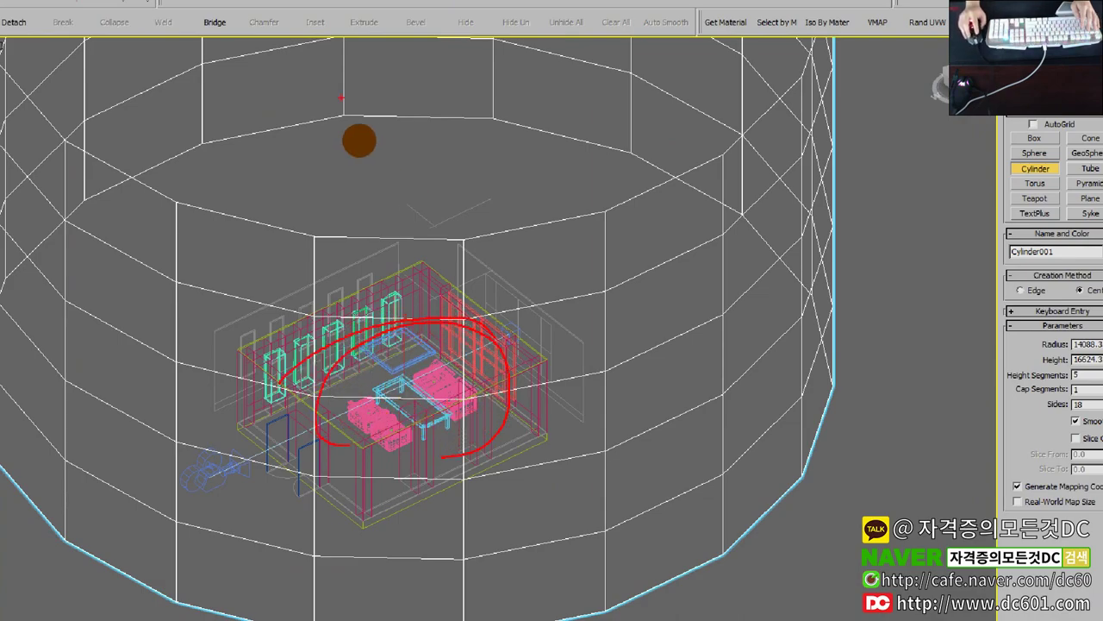
mouse_move(245, 118)
mouse_down()
mouse_move(813, 320)
mouse_move(576, 498)
mouse_move(797, 395)
mouse_up()
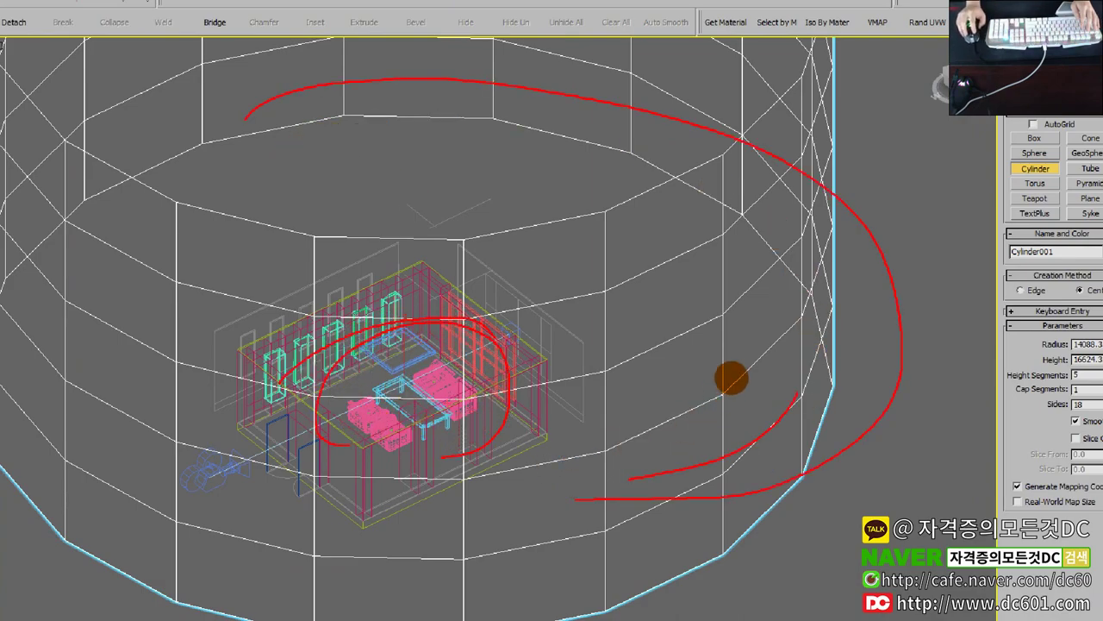
mouse_move(371, 150)
mouse_down()
mouse_move(644, 398)
mouse_move(462, 171)
mouse_up()
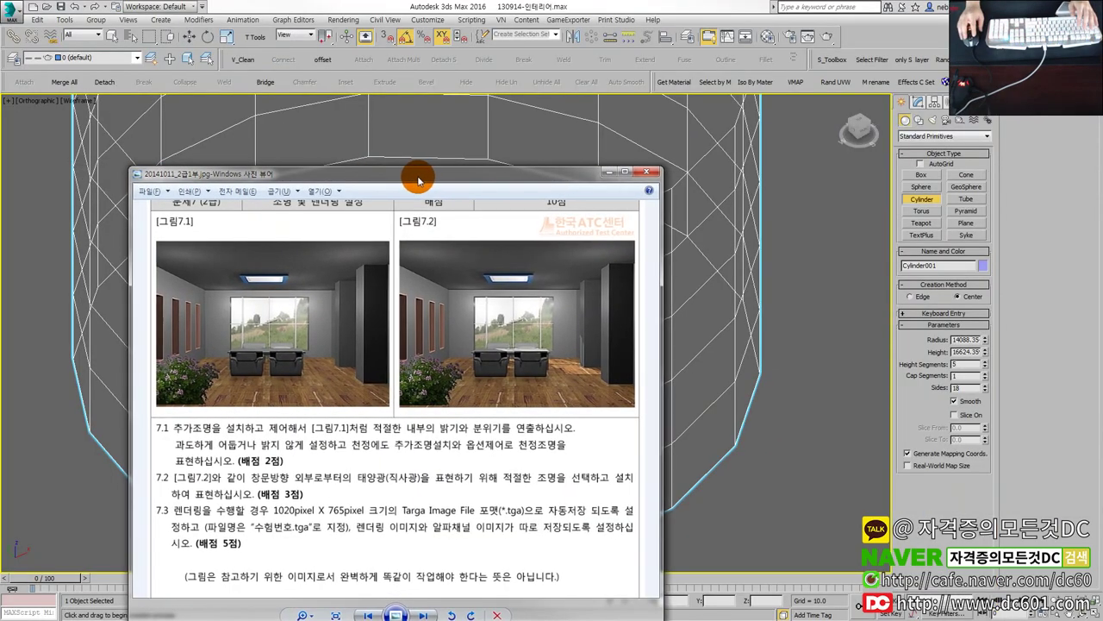
Step: Move the reference sheet aside and draw a second cylinder with its base and height
drag(369, 170, 4, 186)
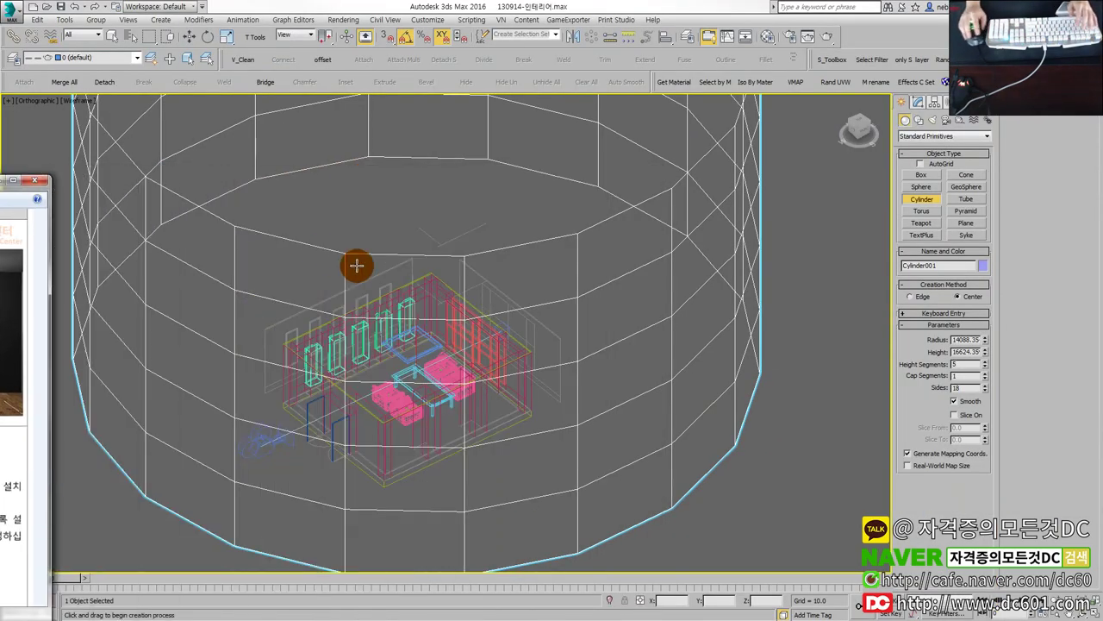
click(570, 284)
drag(626, 271, 566, 202)
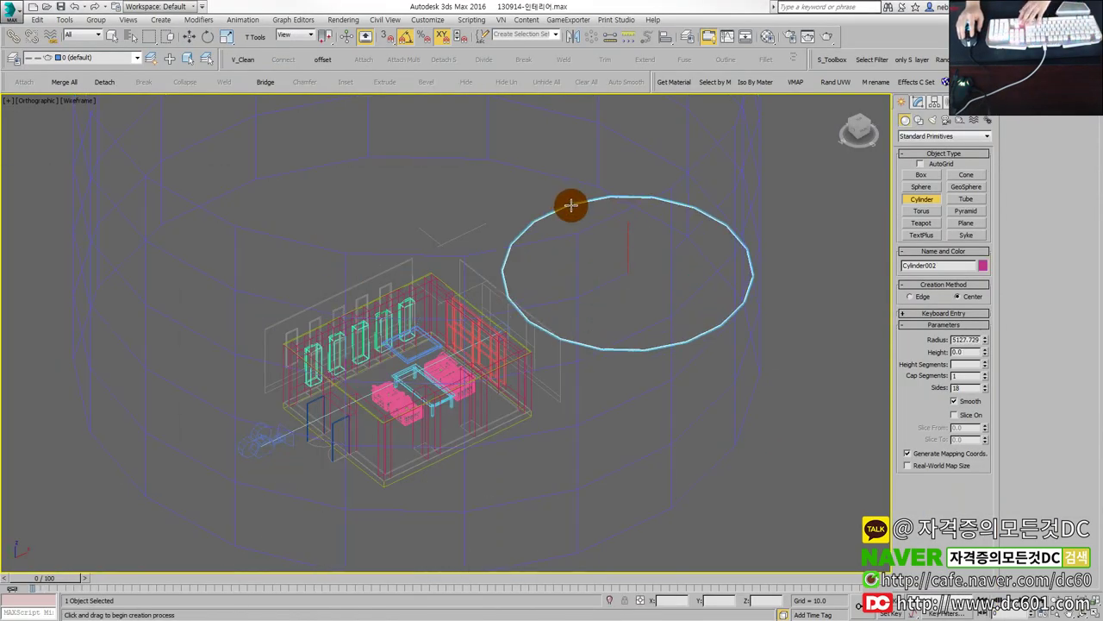
click(781, 253)
right_click(682, 185)
Step: Undo the trial cylinders and return to the four-viewport layout with the camera view
key(ctrl+z)
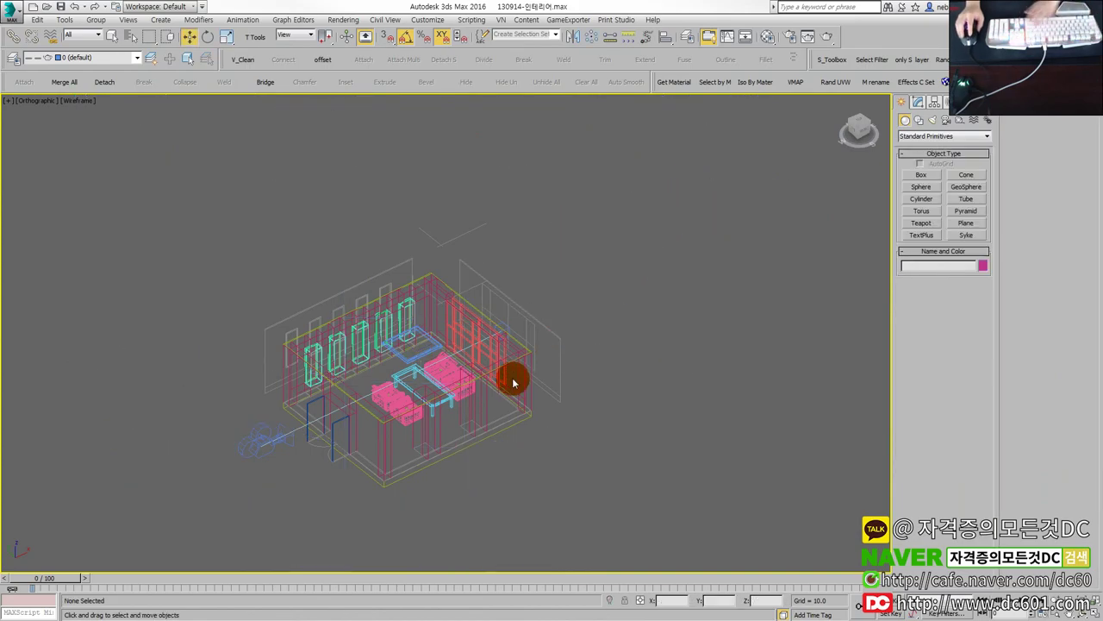
scroll(547, 367, up, 2)
key(c)
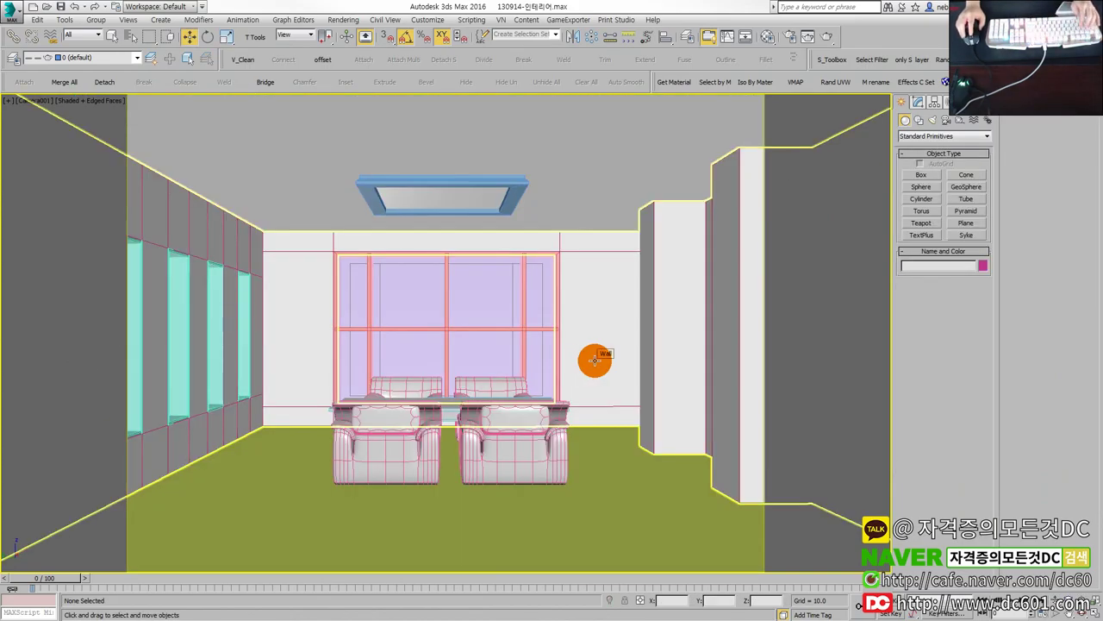
key(alt+w)
alt+middle_drag(505, 290, 694, 271)
scroll(764, 288, up, 2)
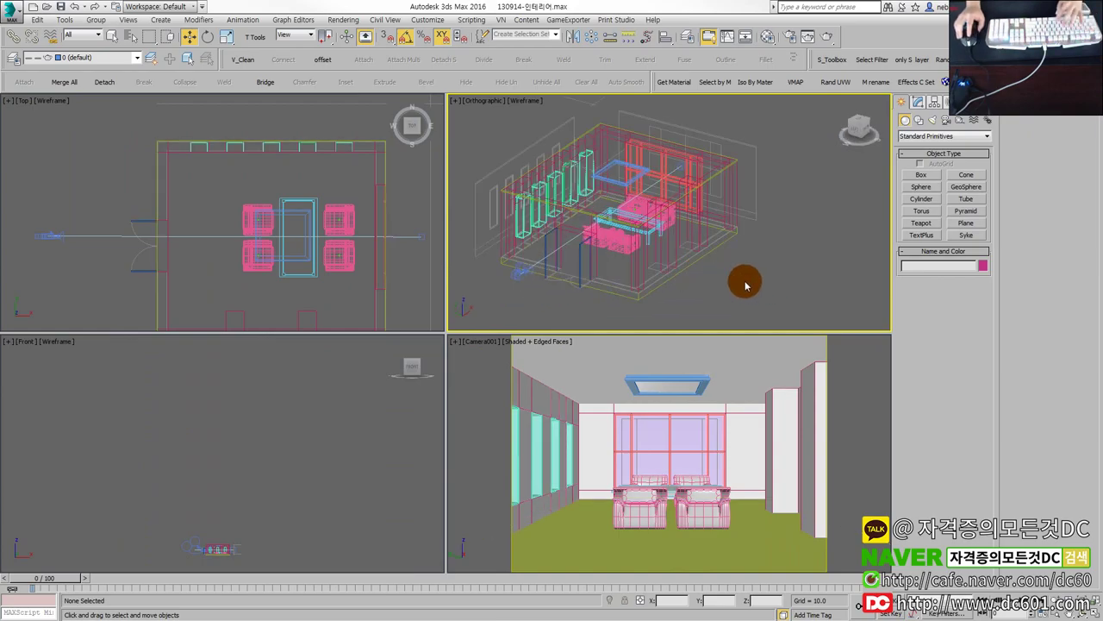
Step: Check the white Wall material in the Material Editor
key(m)
click(790, 178)
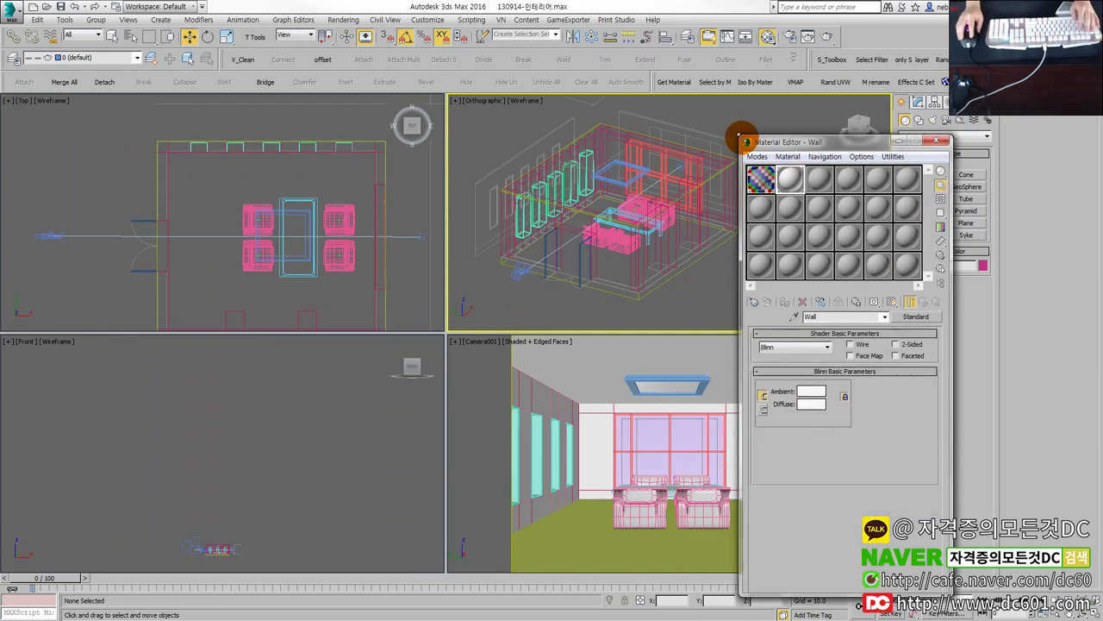
click(937, 141)
Step: Set background.jpg from the desktop folder '3' as the environment background bitmap
key(8)
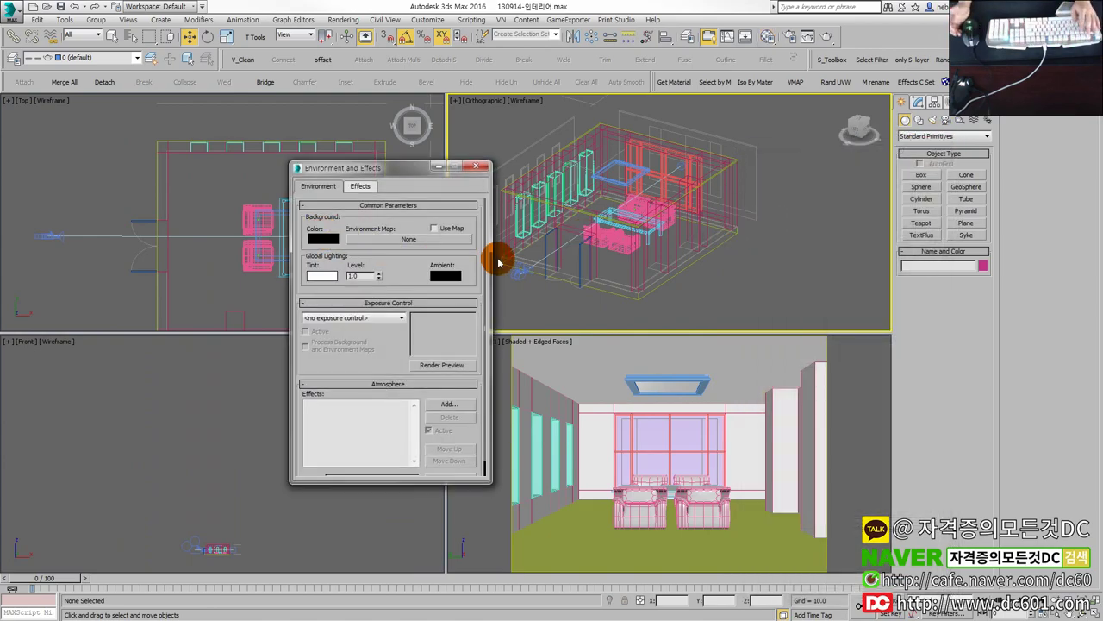
click(381, 239)
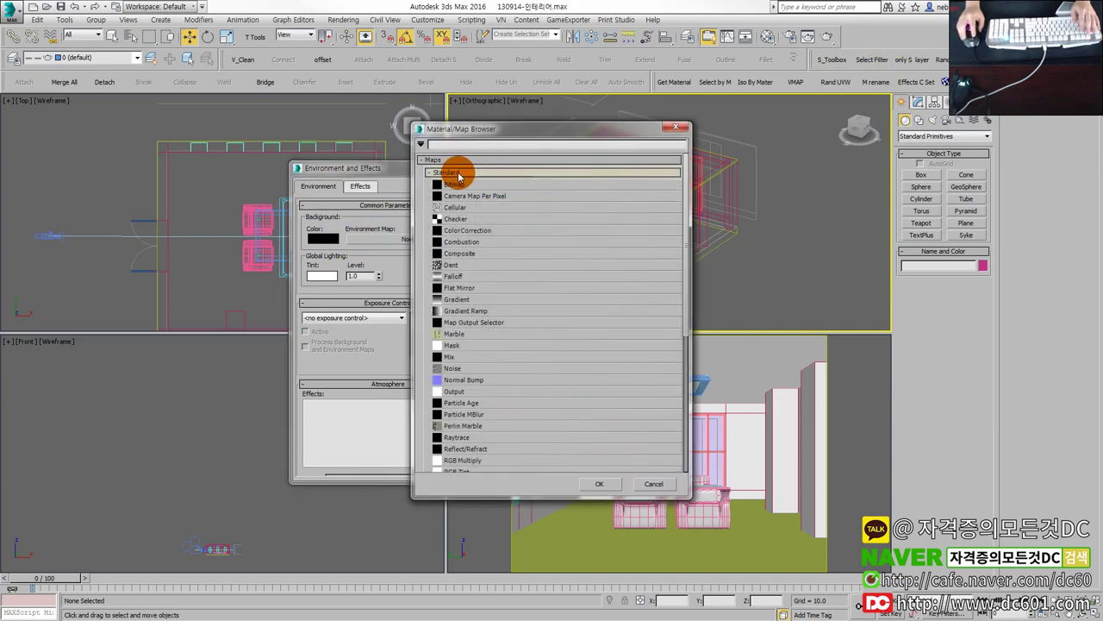
double_click(451, 165)
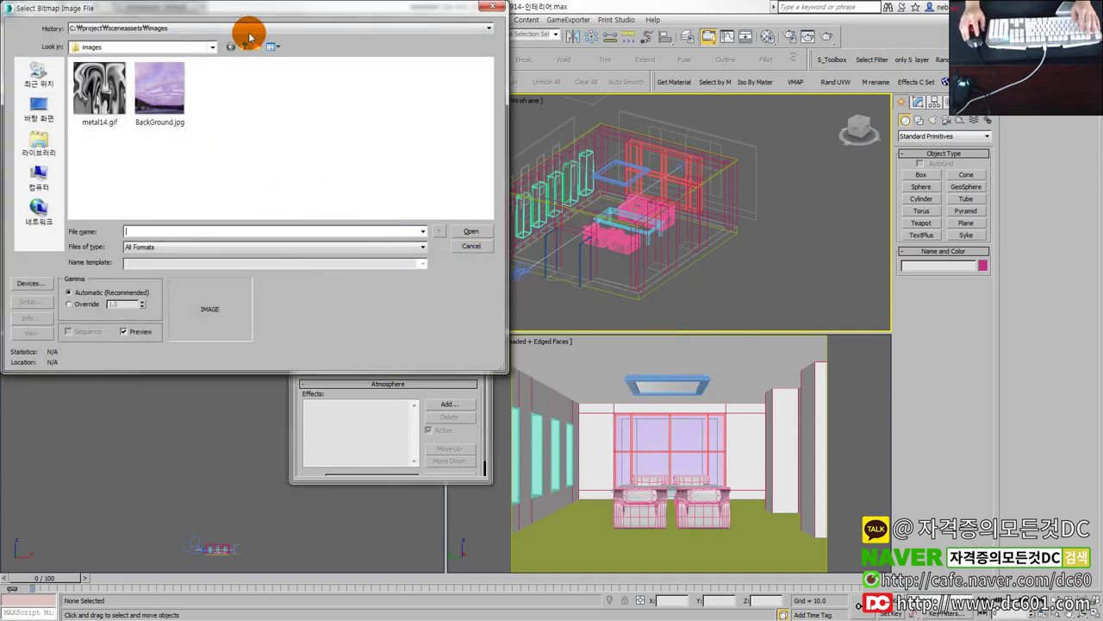
click(39, 110)
double_click(108, 131)
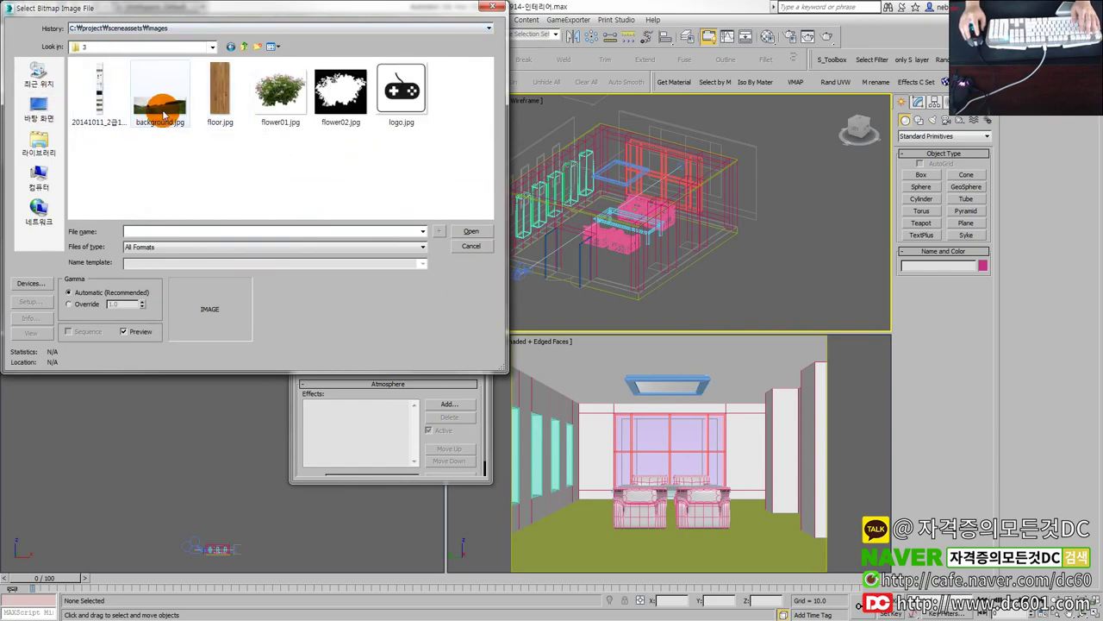
click(164, 115)
double_click(162, 114)
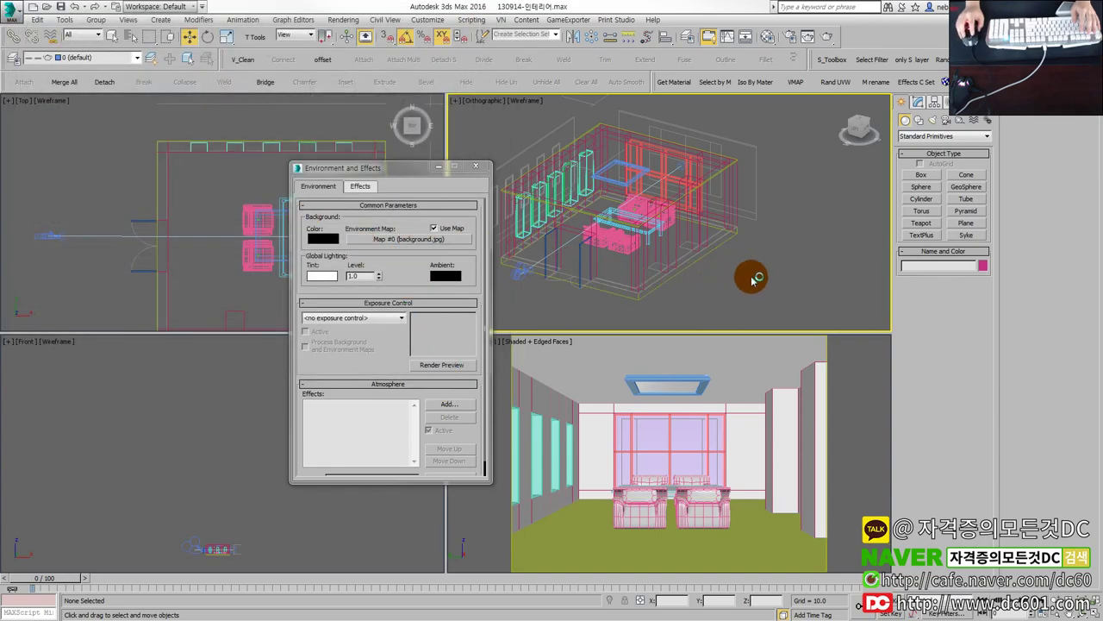
Step: Render the camera view to check the new background
click(694, 378)
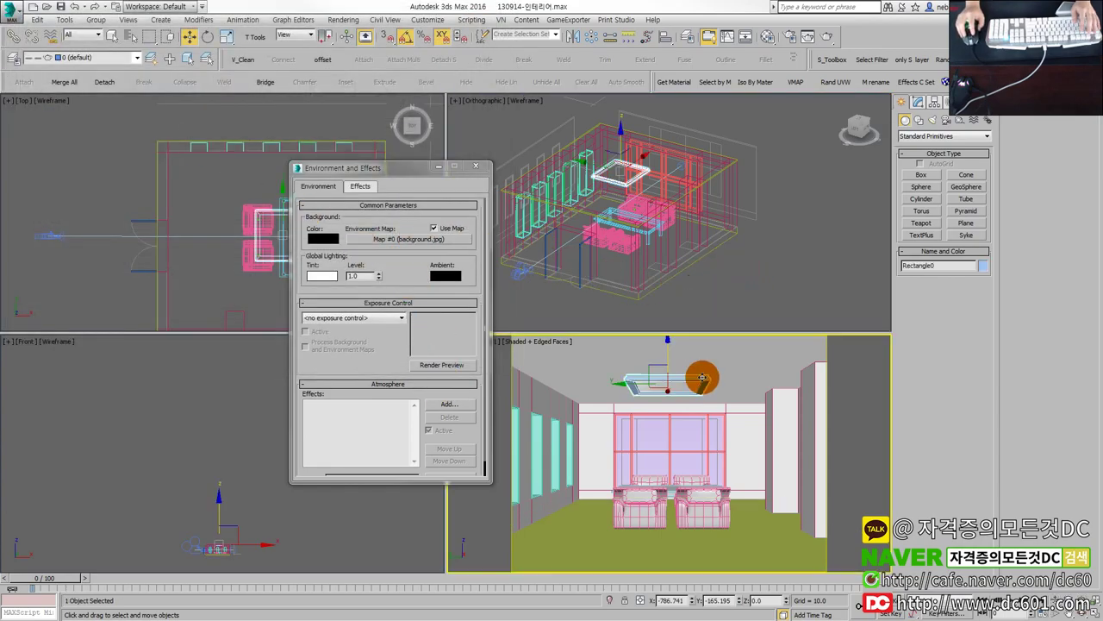
click(768, 384)
click(825, 42)
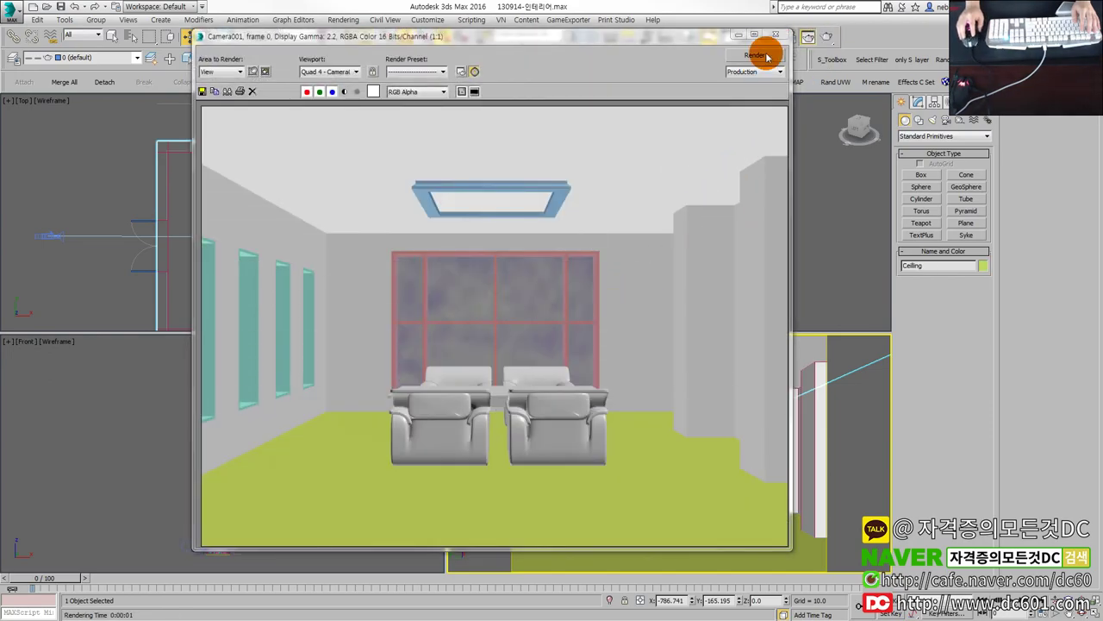
click(778, 38)
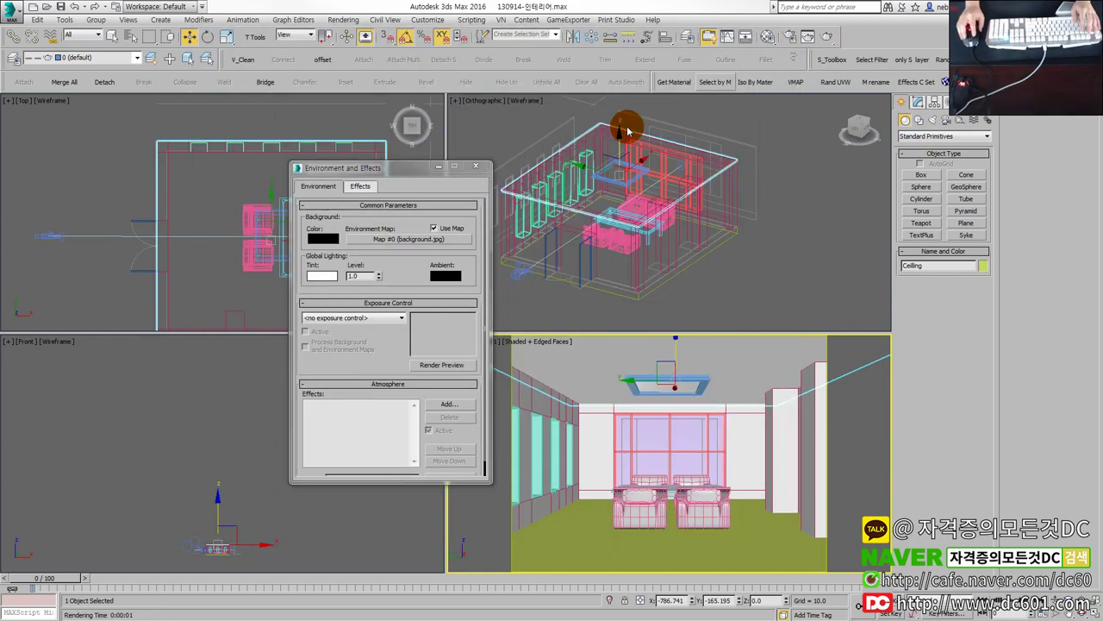
Step: Close the Environment and Effects dialog and select the wall in the camera view
click(475, 163)
click(739, 242)
click(537, 401)
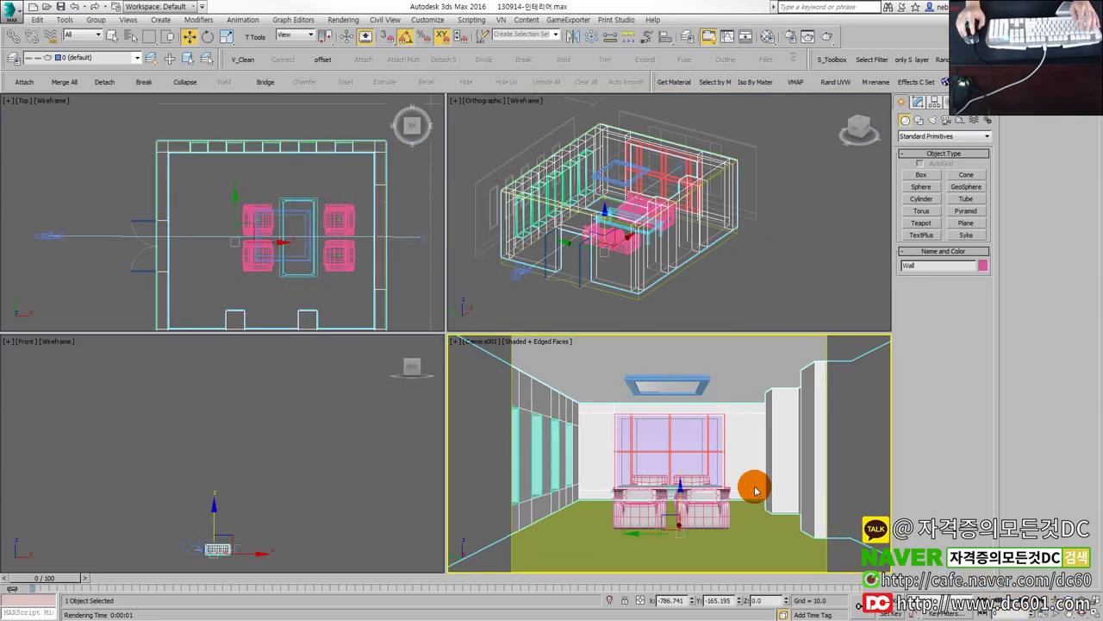
Step: Browse the Viewport Configuration lighting options
key(alt+b)
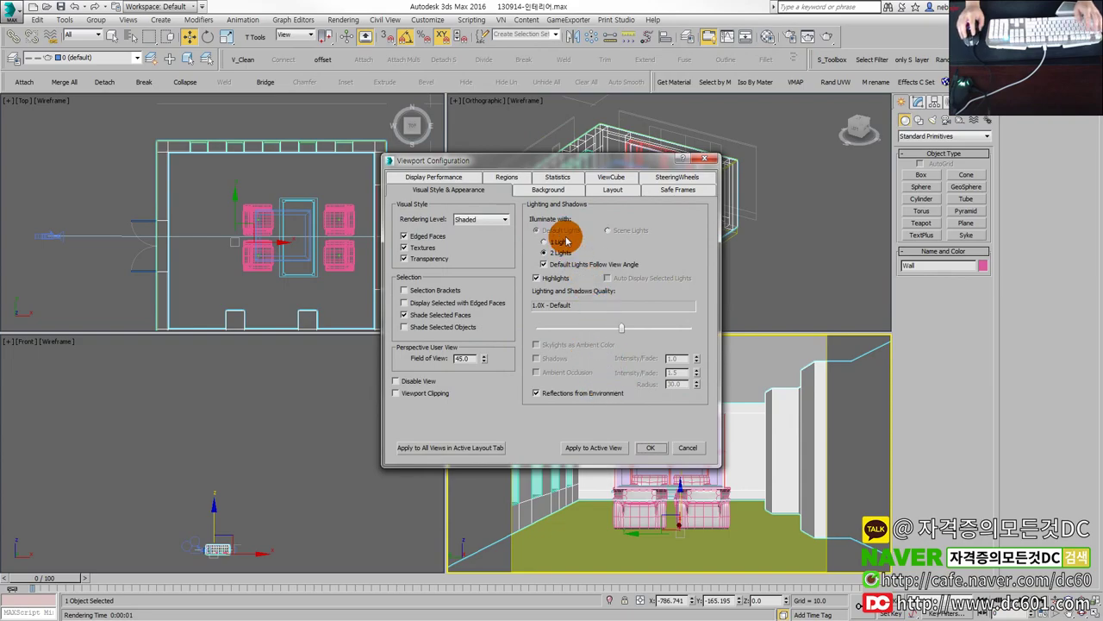
key(Return)
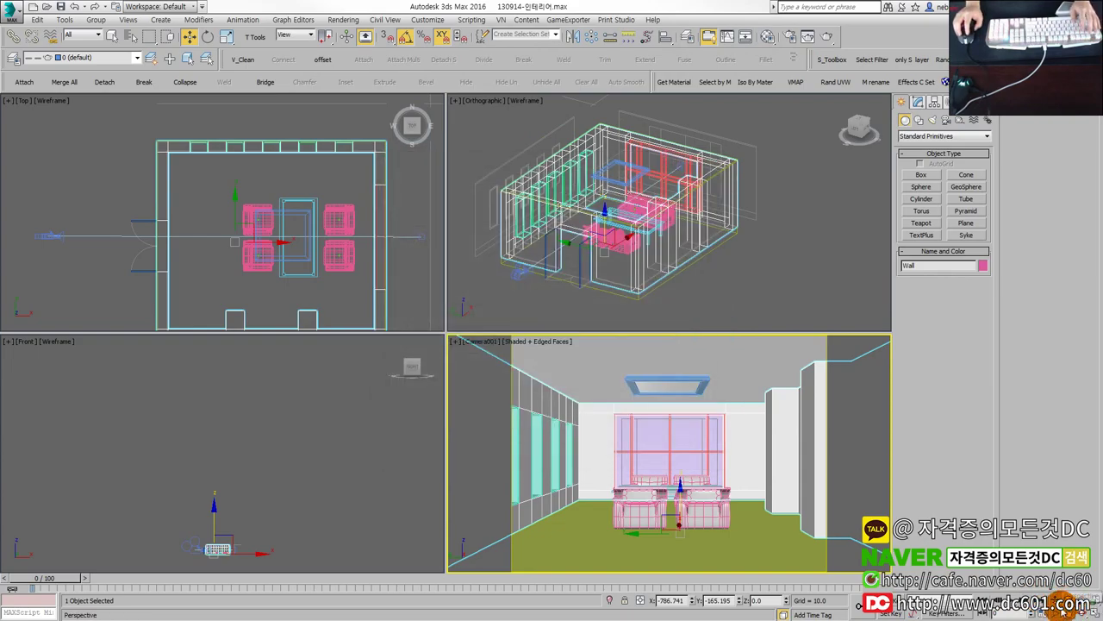
key(alt+b)
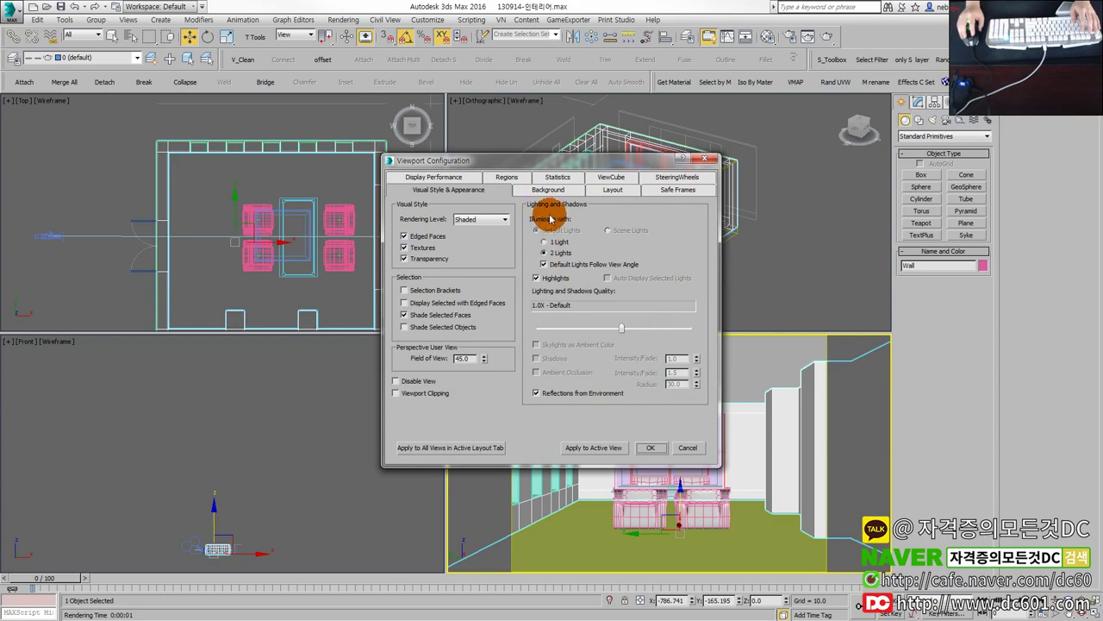
click(560, 189)
click(704, 159)
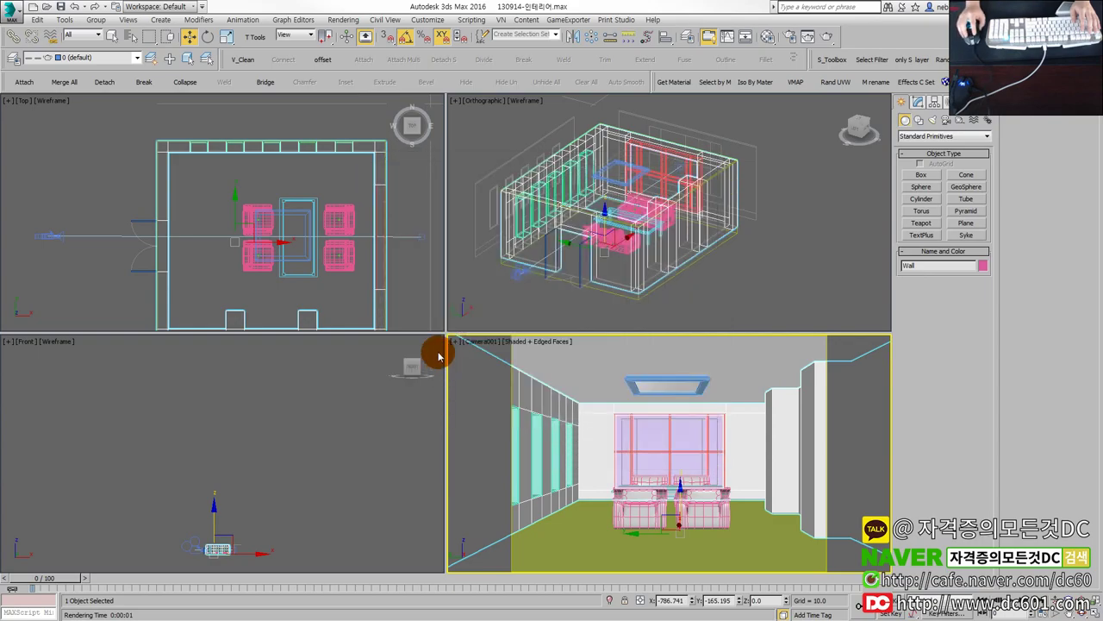
Step: Apply the Viewport Configuration background settings to the camera view
click(454, 341)
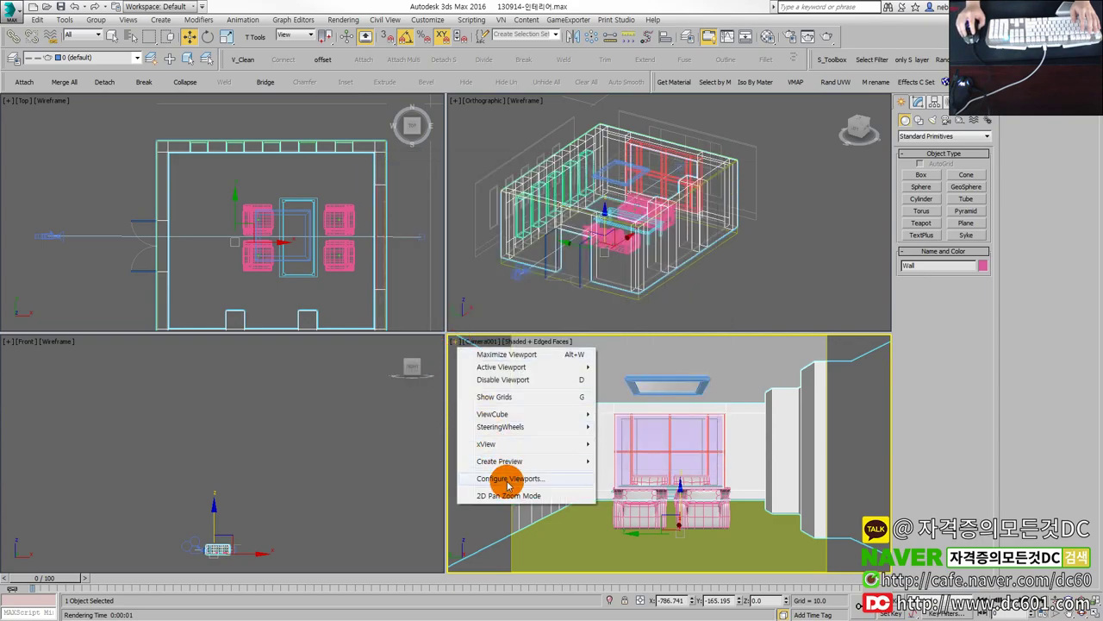
click(534, 481)
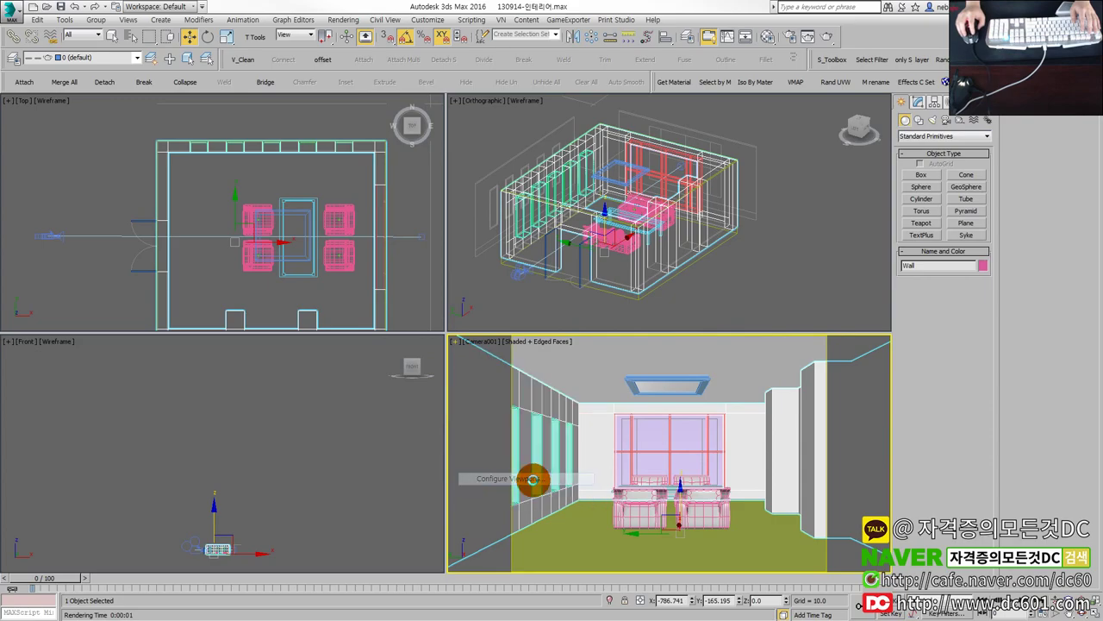
click(537, 191)
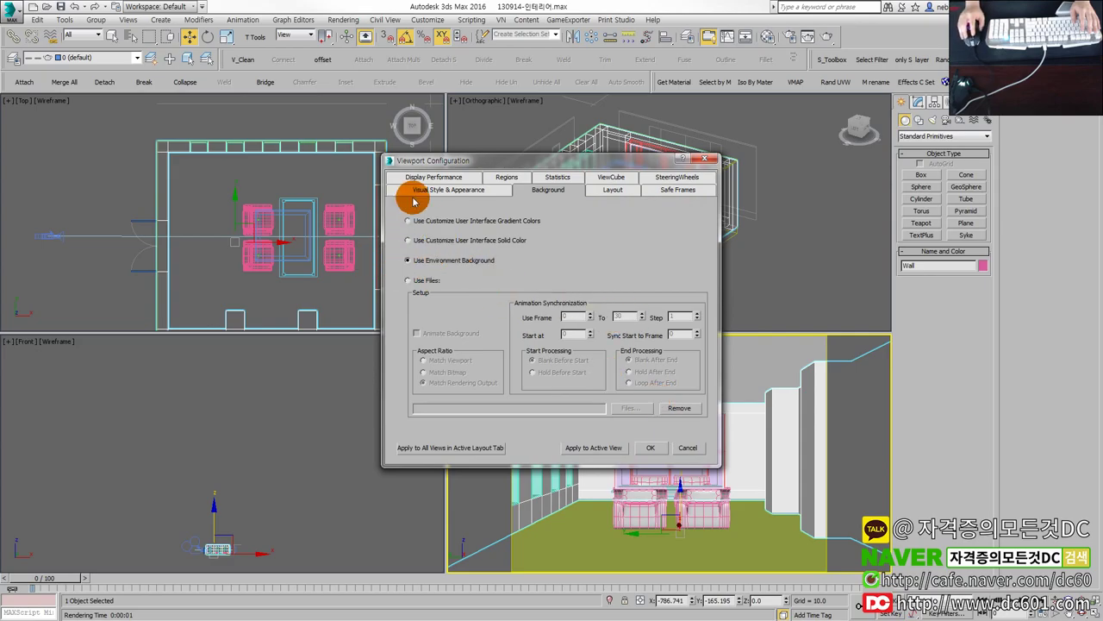
click(593, 447)
click(651, 448)
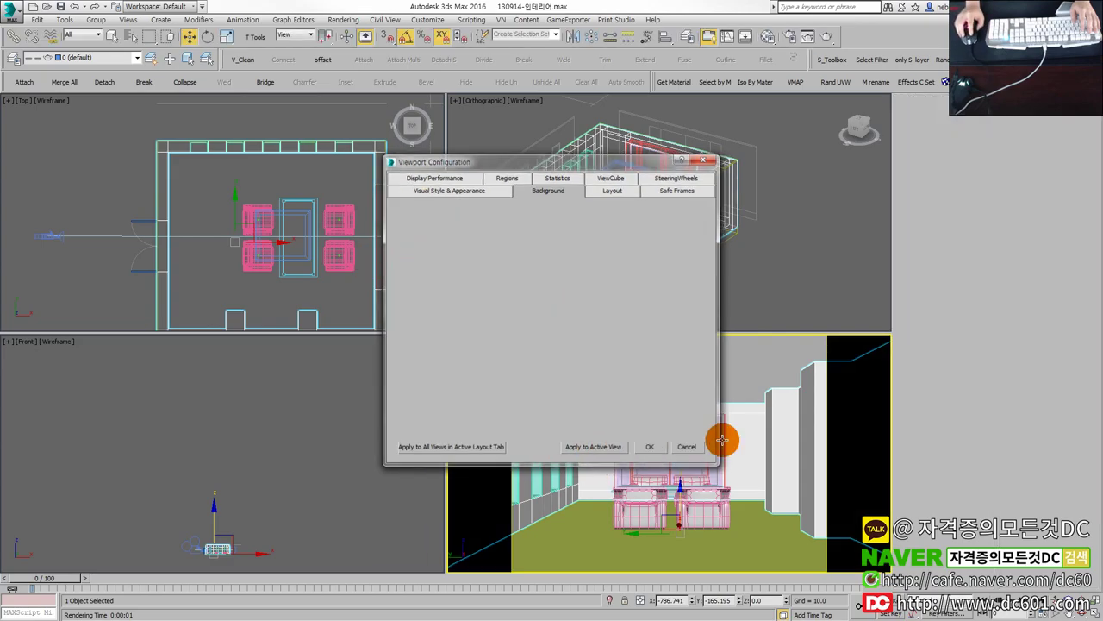
Step: Select the CW window group, ceiling and table group across the views, then clear the selection
click(751, 275)
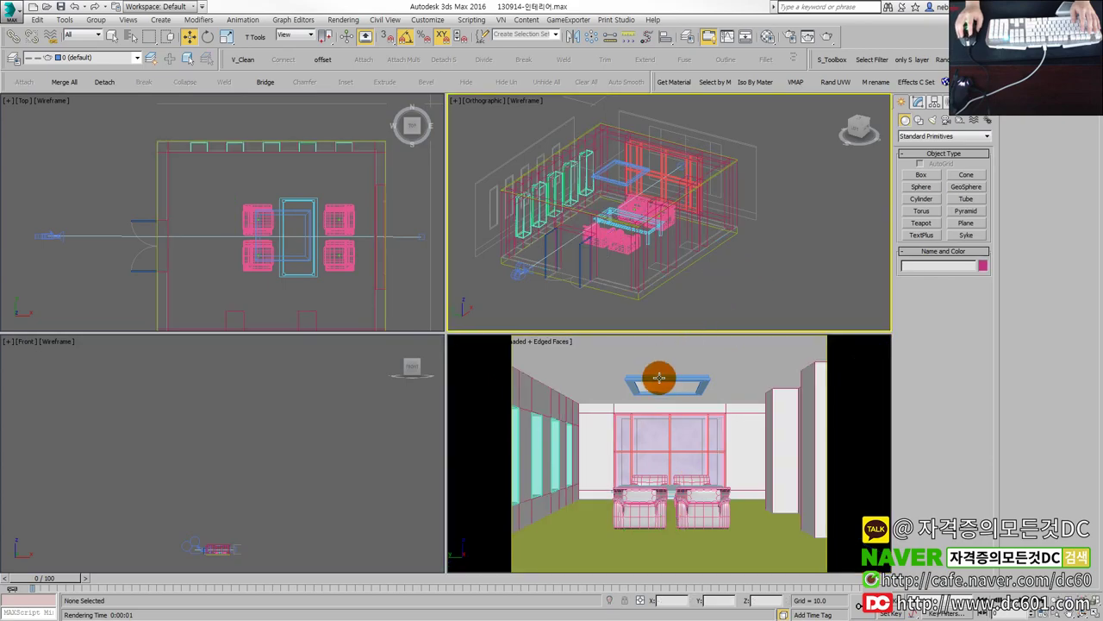
click(669, 440)
click(716, 263)
scroll(698, 275, down, 3)
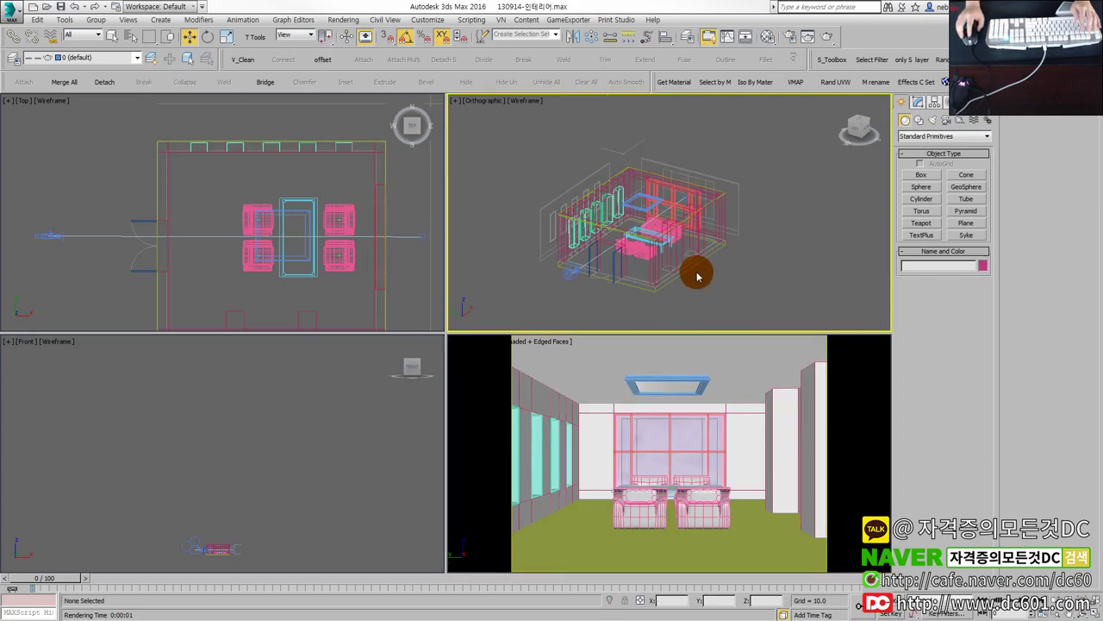
click(697, 401)
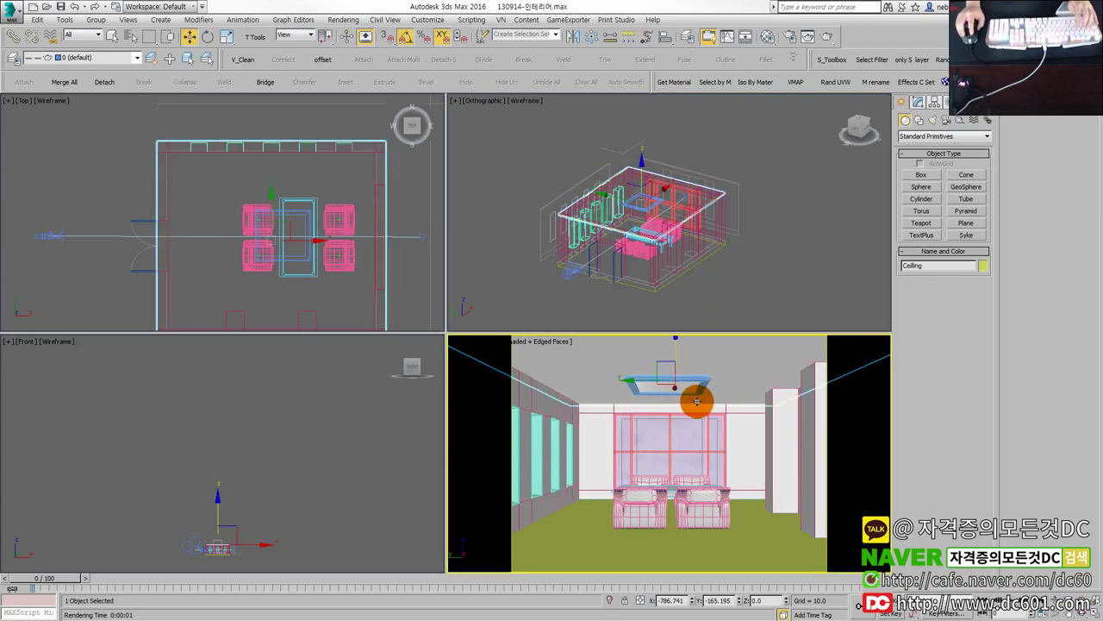
click(740, 301)
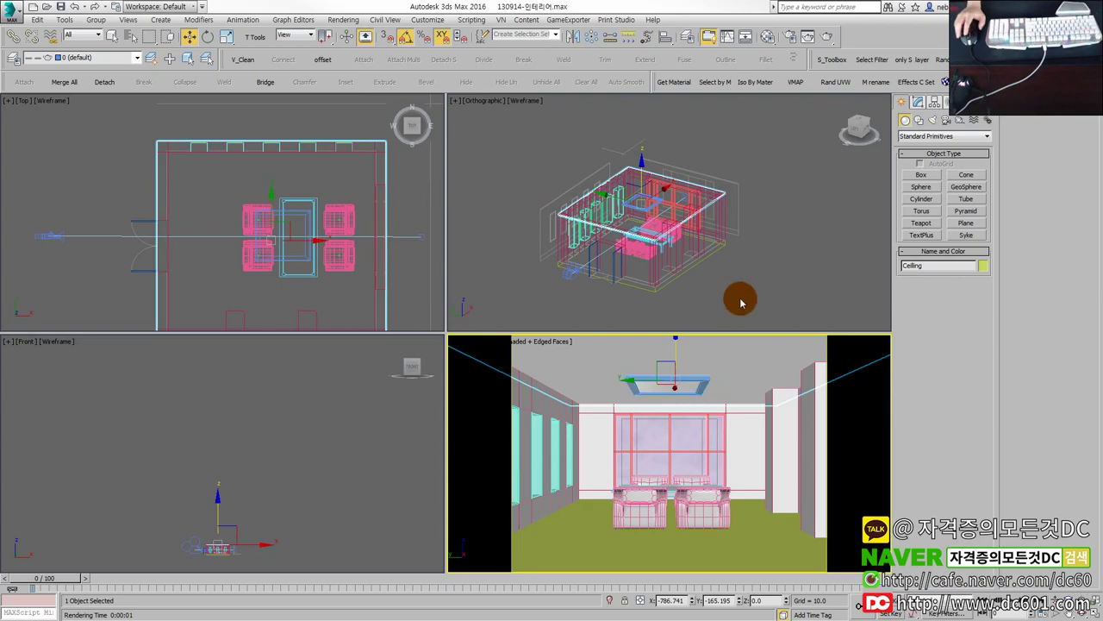
click(734, 244)
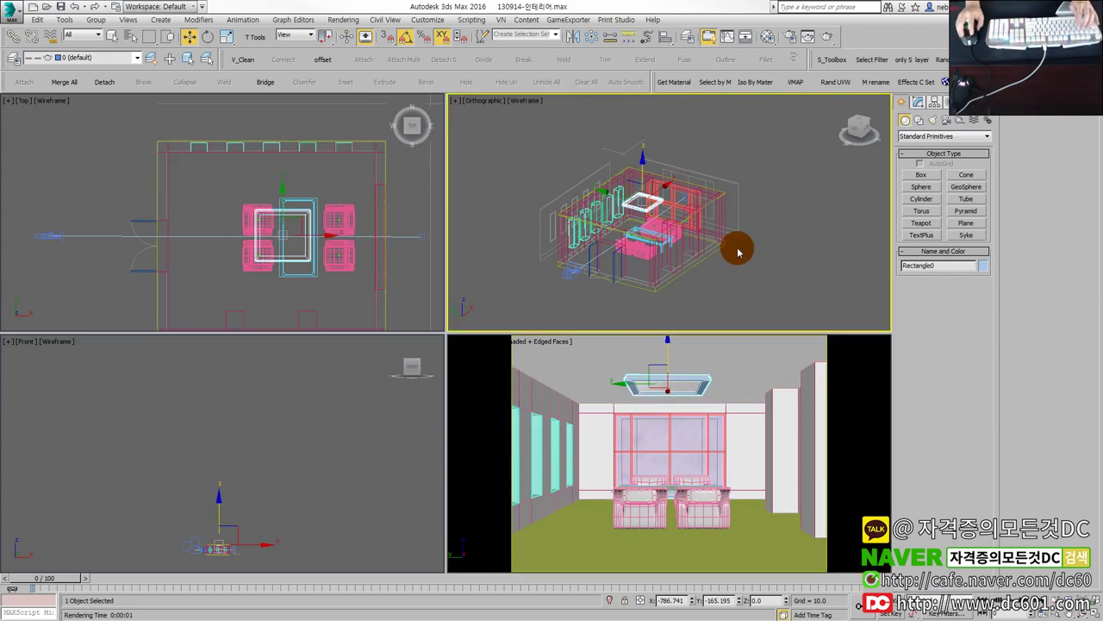
click(603, 207)
click(798, 253)
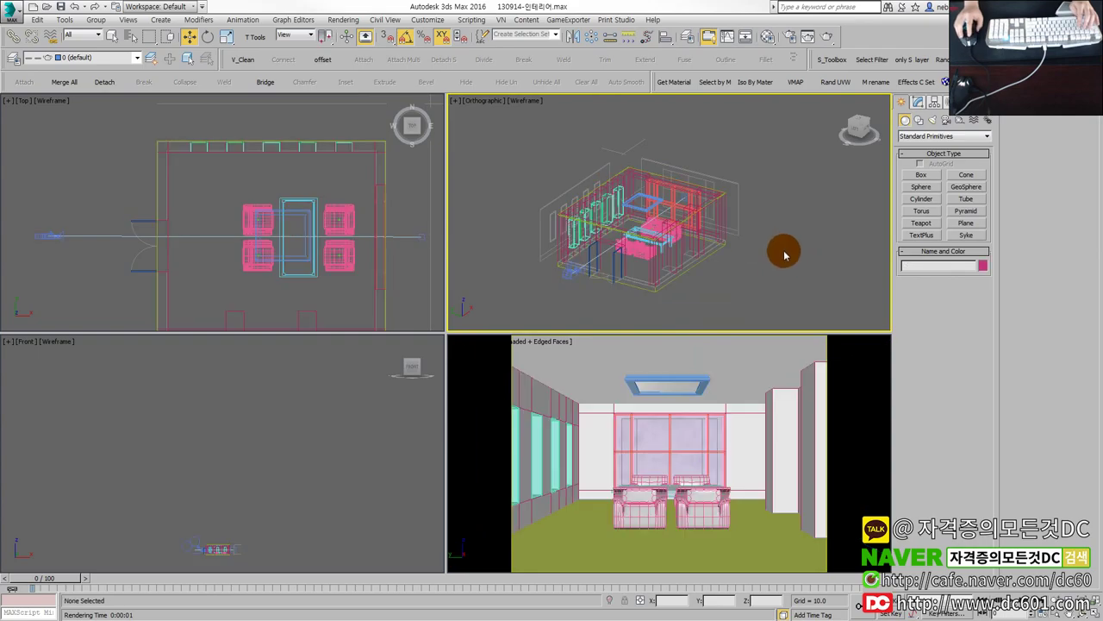
Step: Maximize and orbit the orthographic view, then set it to Use Environment Background
key(alt+w)
mouse_move(575, 315)
alt+middle_down()
mouse_move(606, 314)
mouse_move(699, 394)
alt+middle_up()
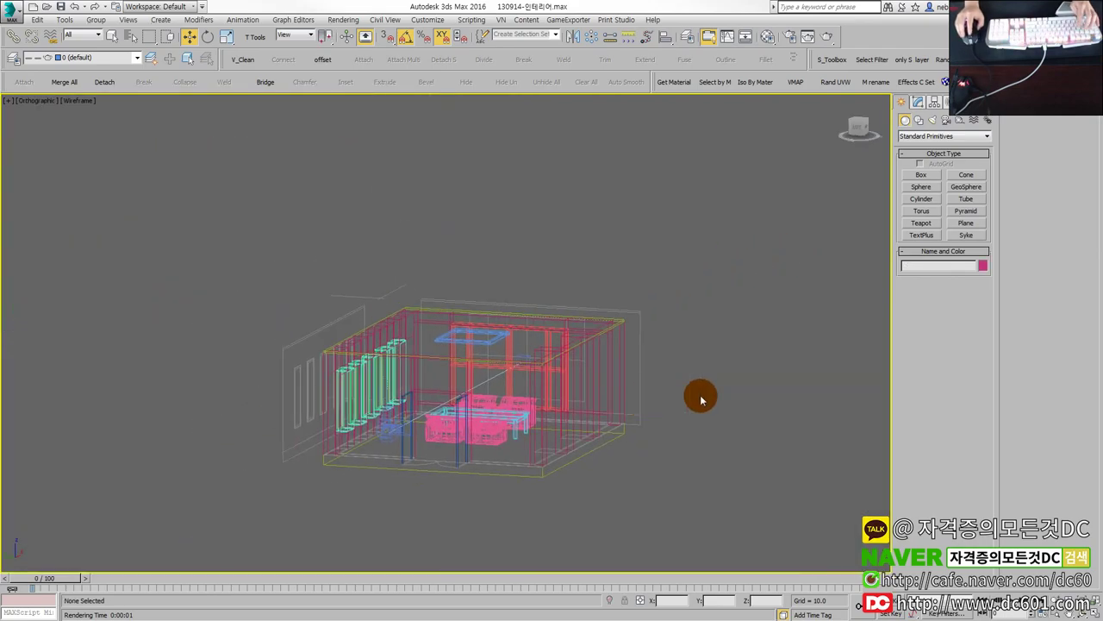
key(alt+b)
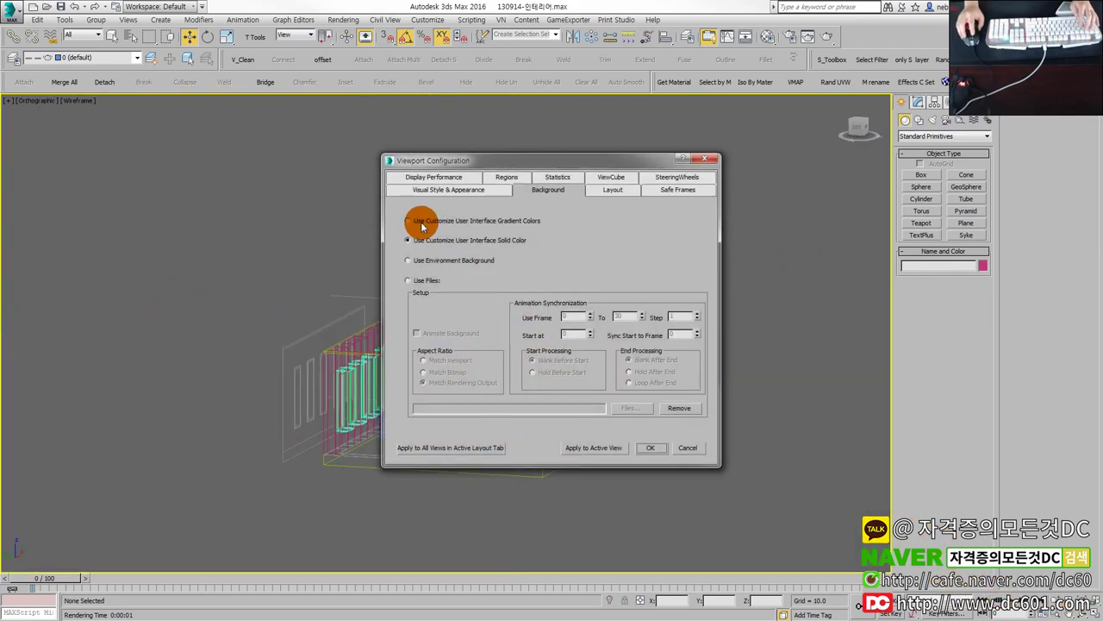
click(448, 260)
click(605, 447)
click(650, 447)
scroll(629, 443, down, 3)
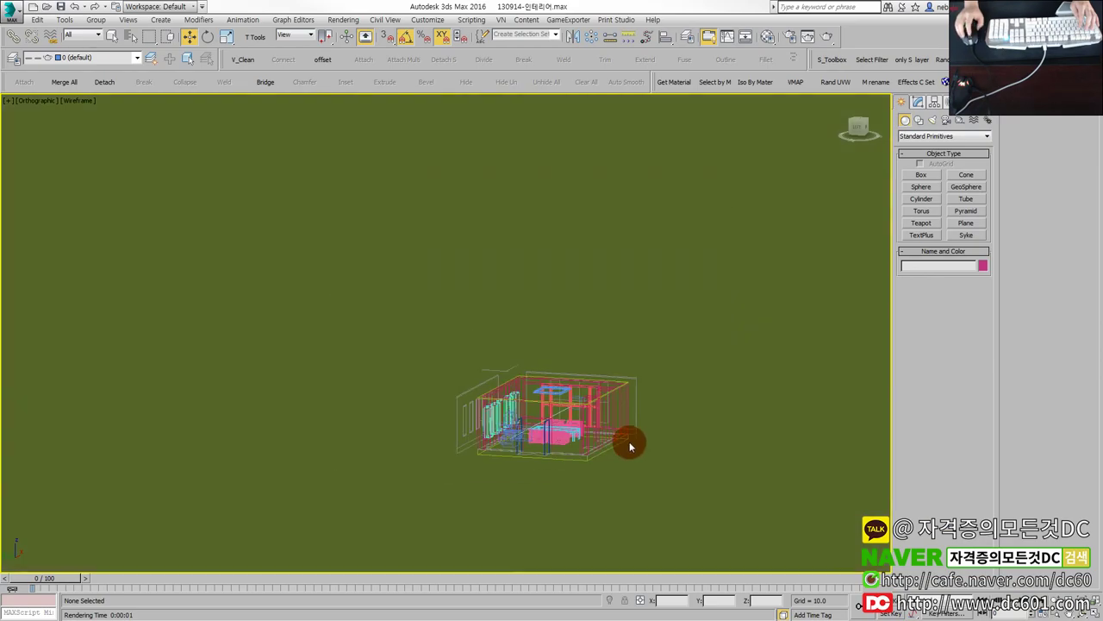
scroll(632, 421, up, 1)
Step: Switch the view to Perspective, orbit to a higher angle, and restore the quad layout
key(p)
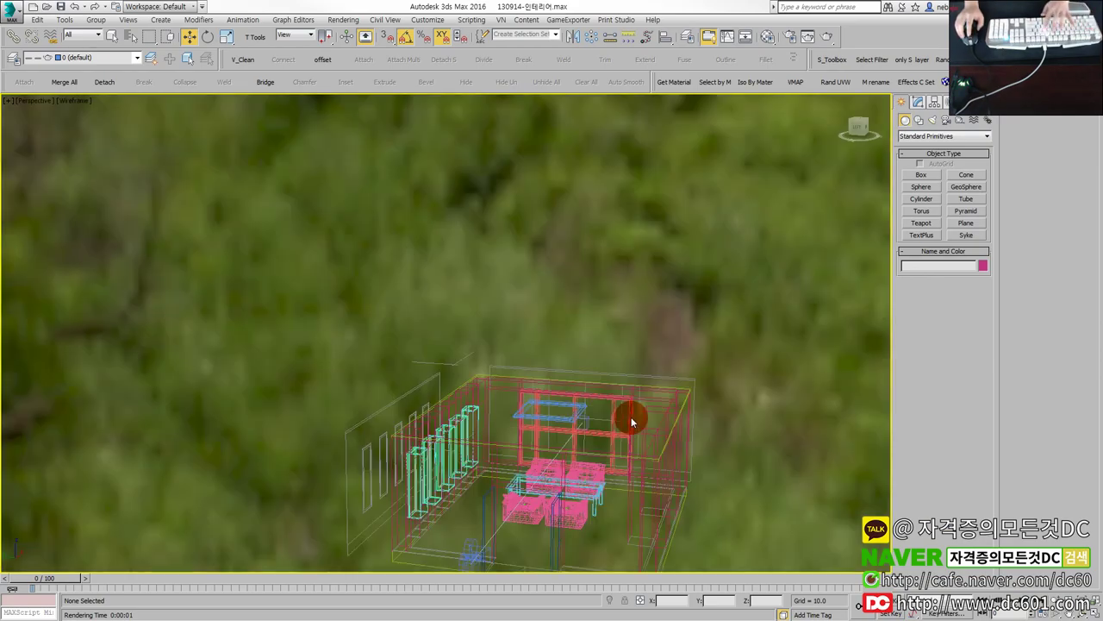
scroll(631, 417, down, 2)
scroll(632, 439, up, 1)
mouse_move(632, 399)
alt+middle_down()
mouse_move(409, 387)
mouse_move(586, 402)
mouse_move(638, 430)
alt+middle_up()
key(alt+w)
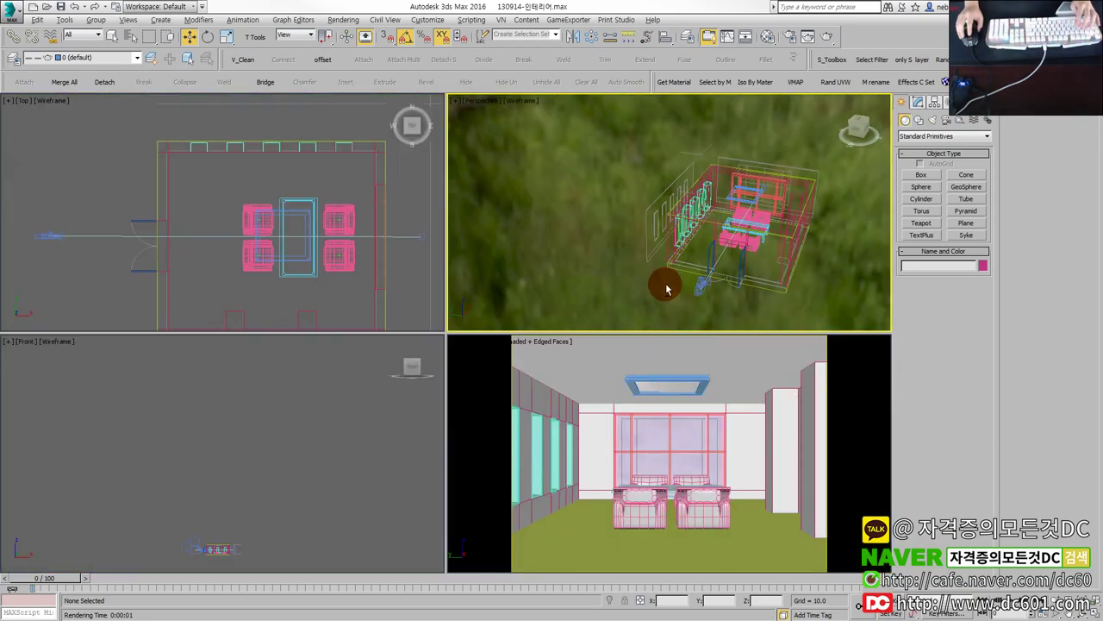
Step: Instance the environment map into a Material Editor slot and set its mapping to Screen
key(m)
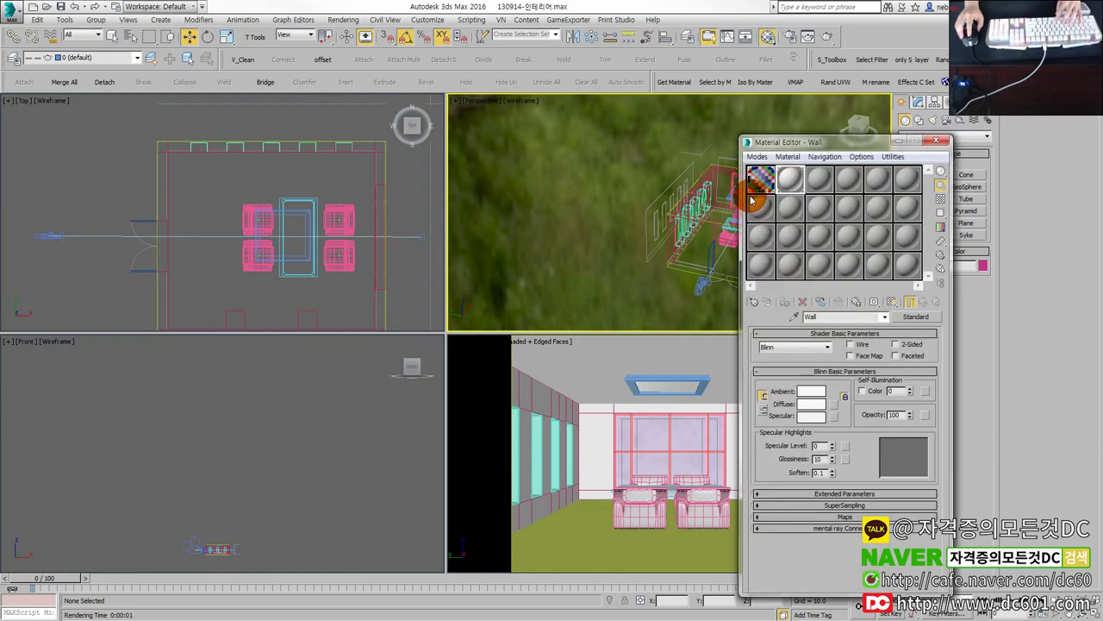
click(694, 188)
key(8)
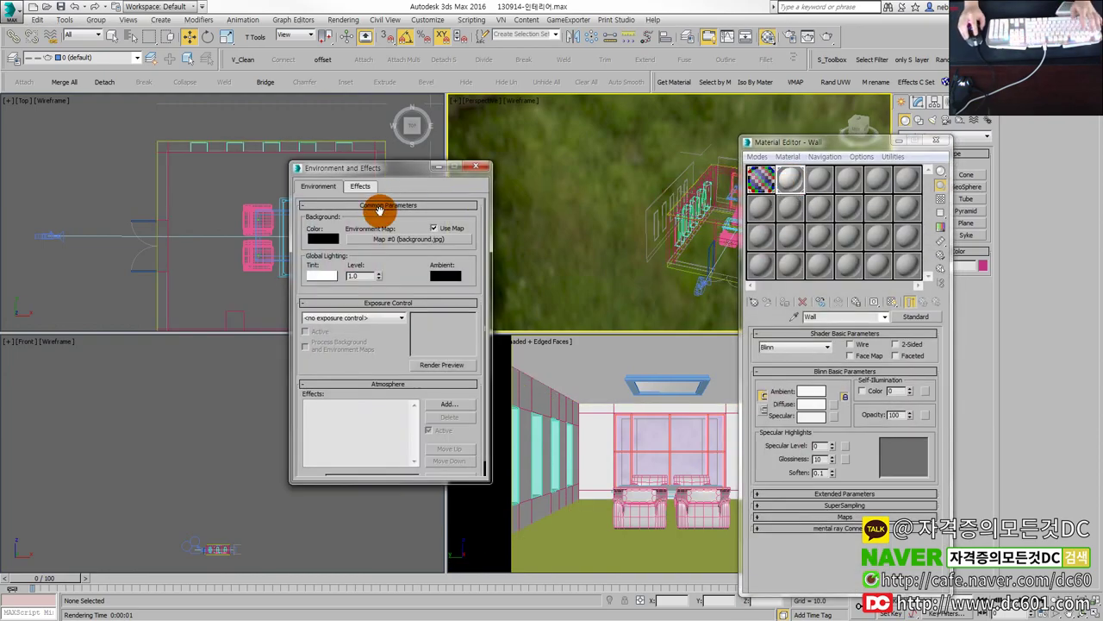
drag(829, 193, 829, 193)
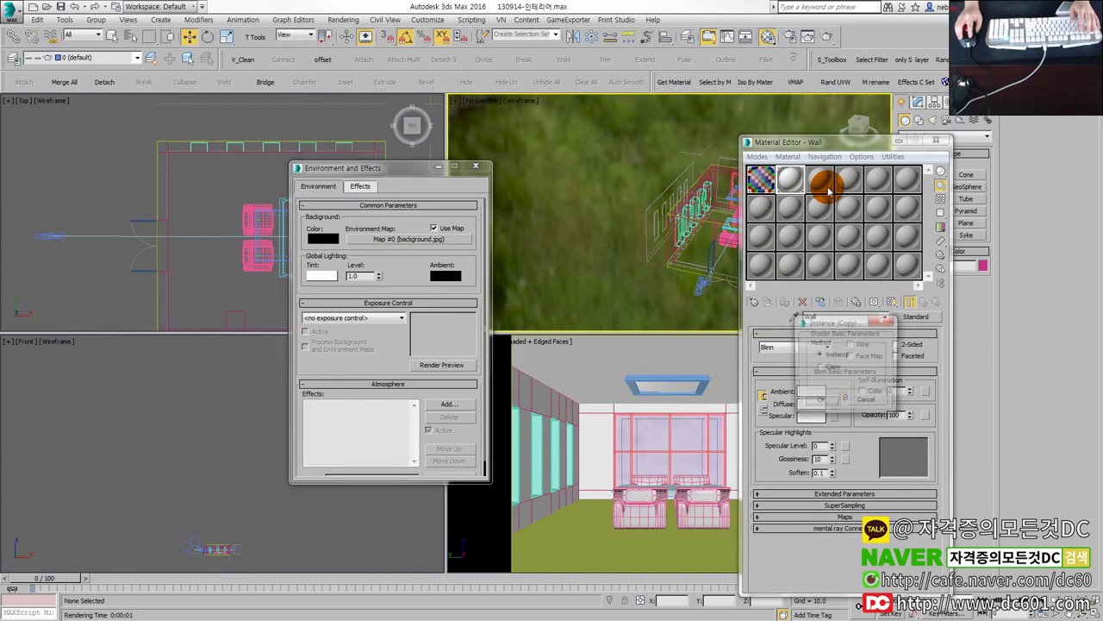
click(829, 377)
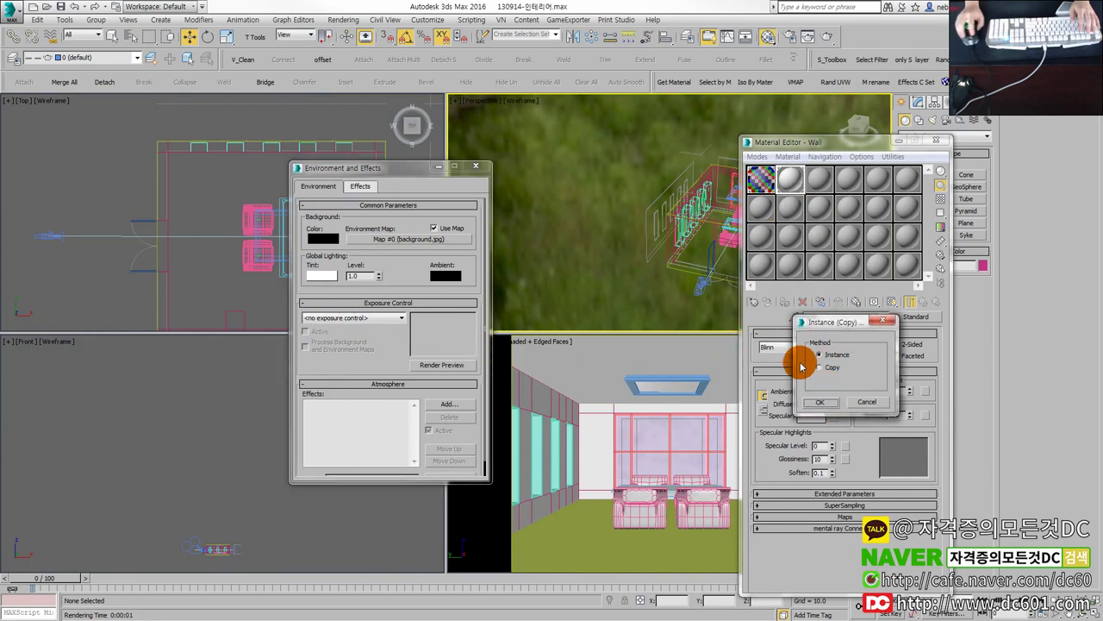
click(826, 401)
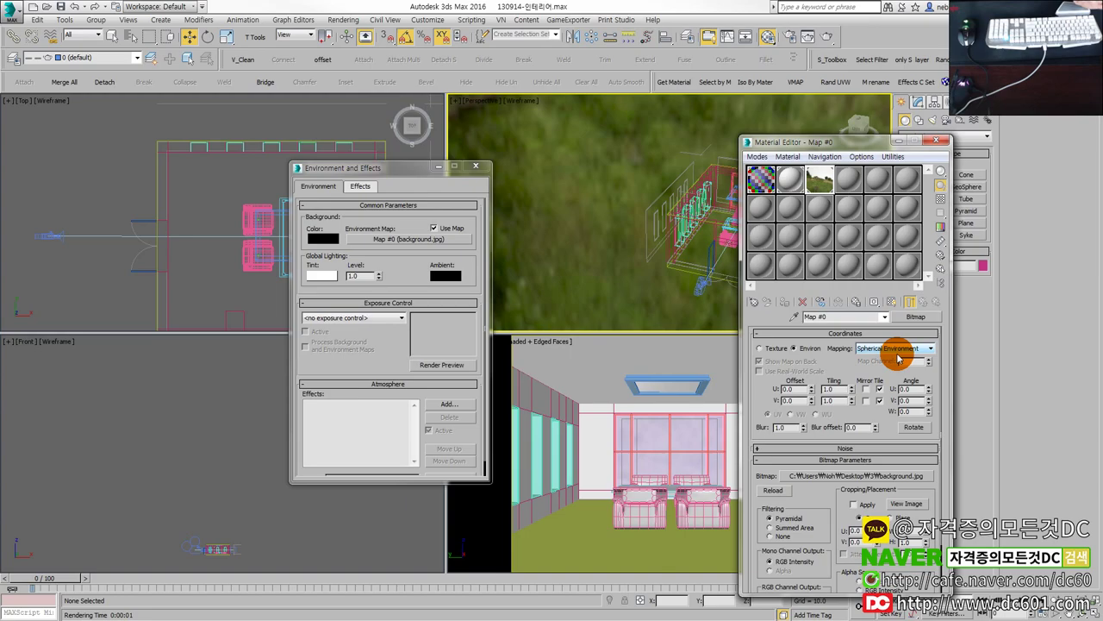
click(897, 353)
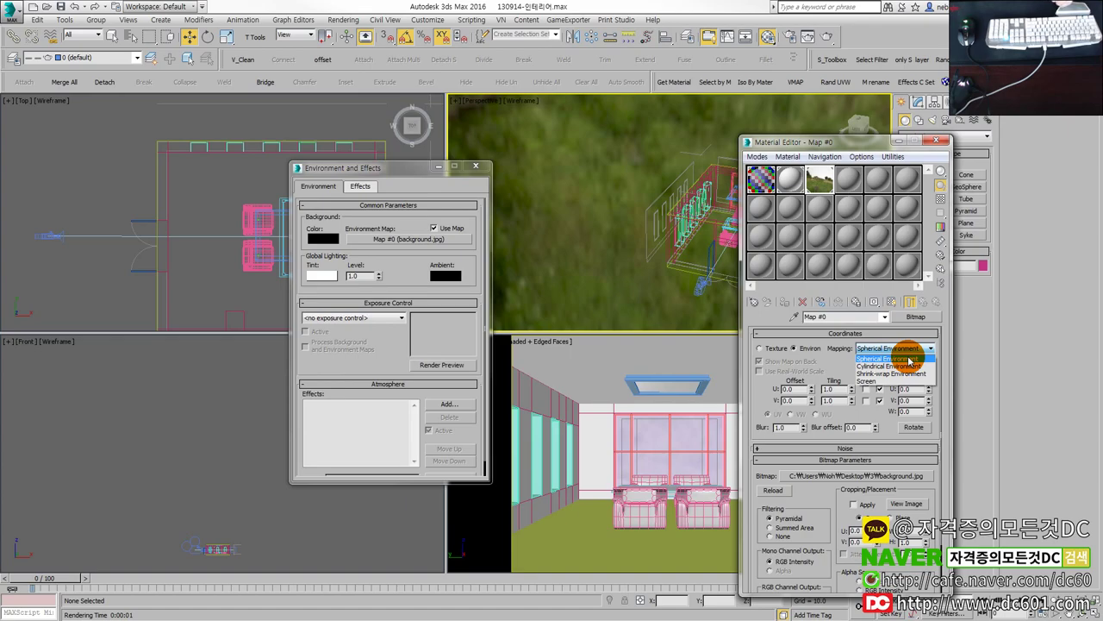
click(862, 380)
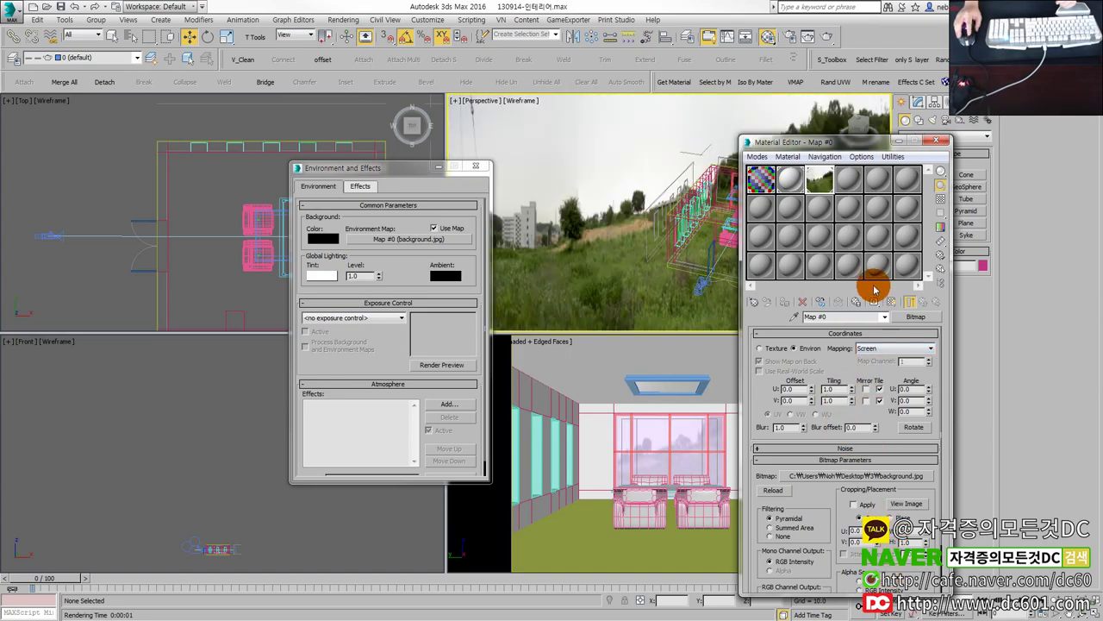
click(941, 141)
Step: Close environment settings, preview the perspective view's realistic shading, and render the camera view
click(475, 167)
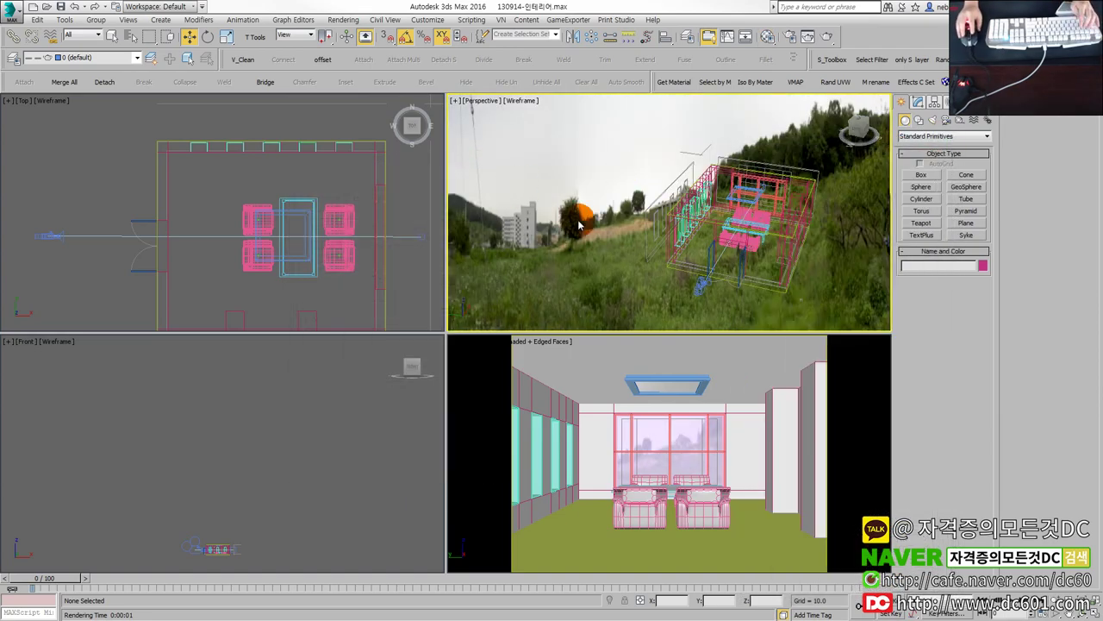
key(alt+w)
alt+middle_drag(485, 334, 505, 414)
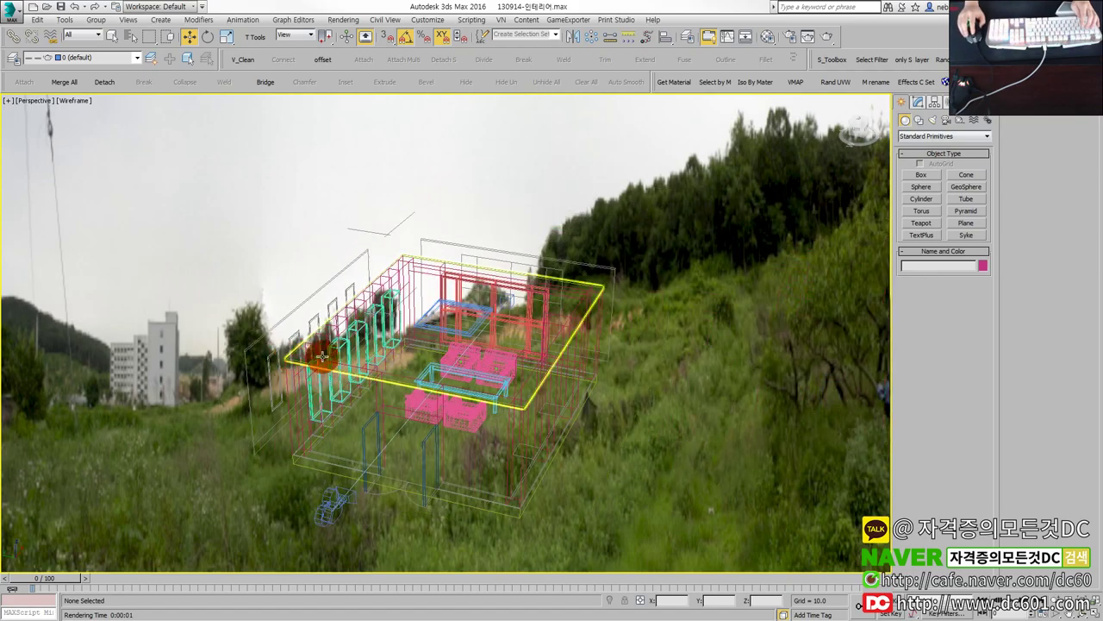
key(F3)
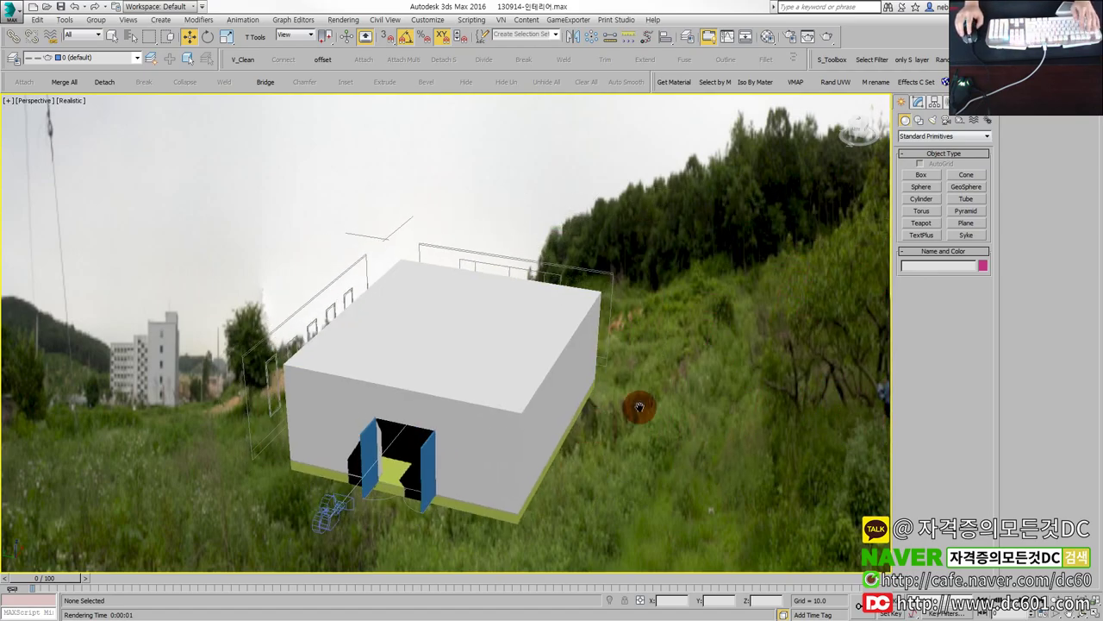
mouse_move(695, 370)
alt+middle_down()
mouse_move(603, 418)
mouse_move(552, 401)
alt+middle_up()
key(alt+w)
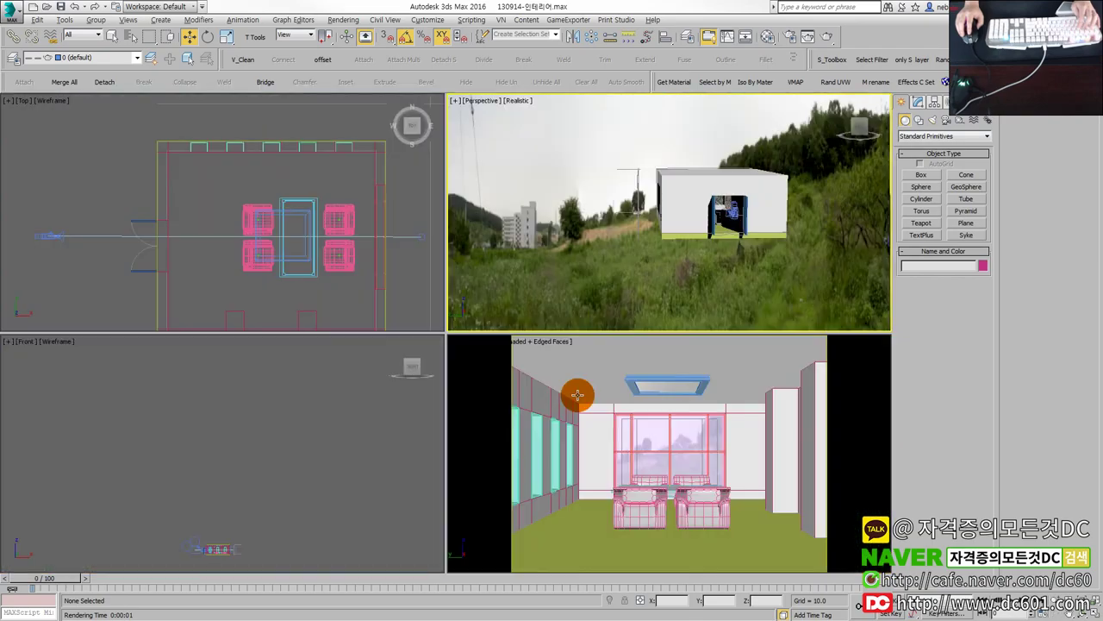
click(628, 454)
click(829, 36)
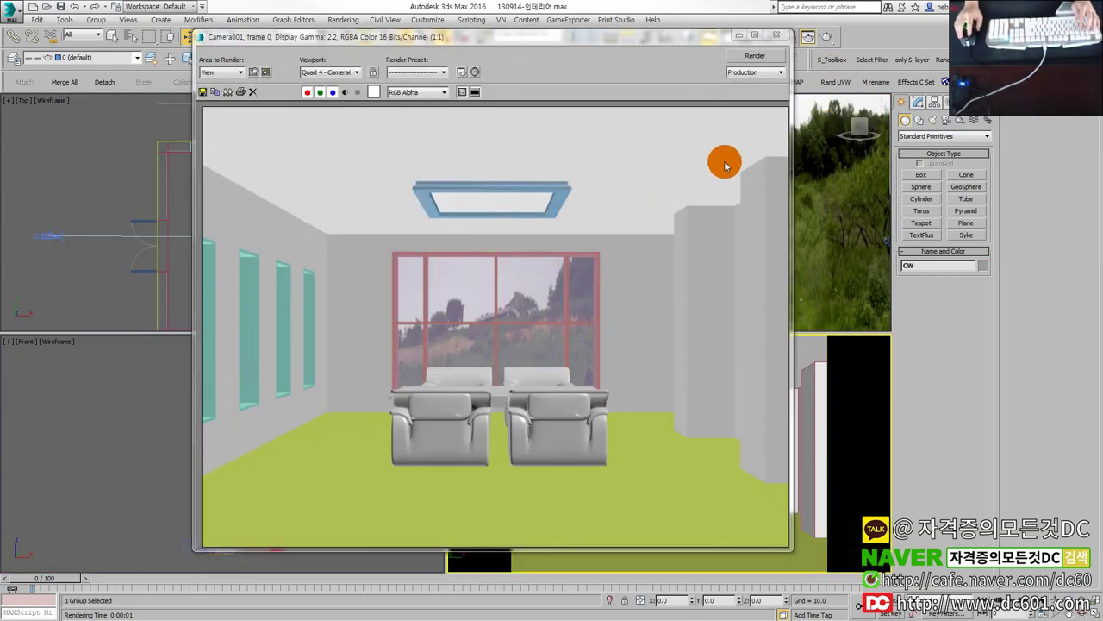
click(770, 40)
Step: Set the perspective view, turned to face the building front, to Shaded display
right_click(569, 250)
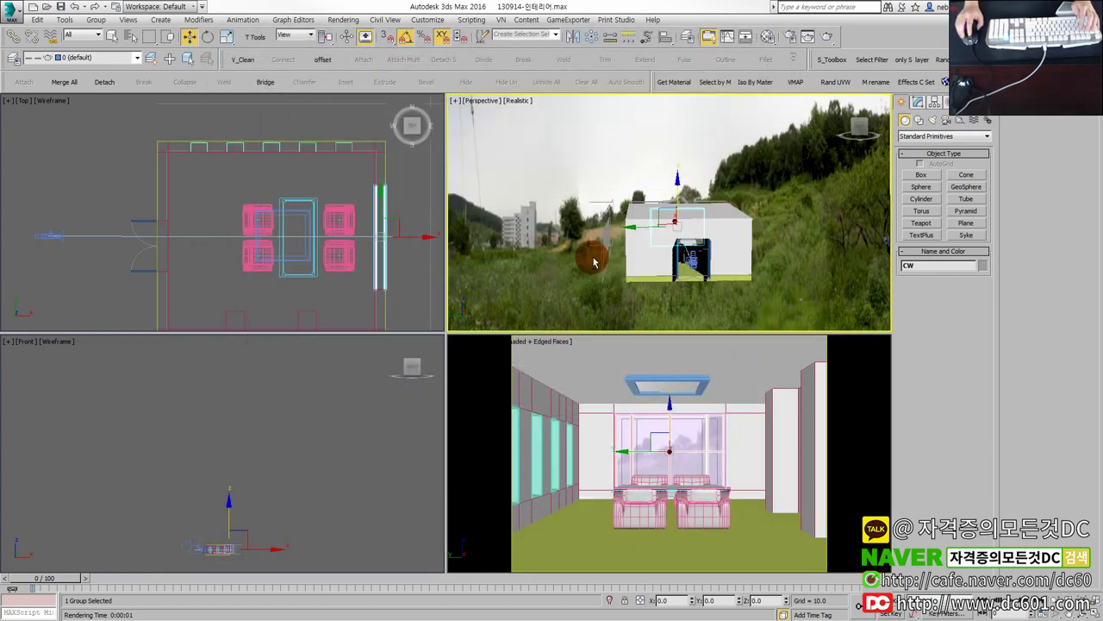
key(alt+w)
mouse_move(543, 279)
alt+middle_down()
mouse_move(475, 285)
mouse_move(690, 313)
alt+middle_up()
click(586, 356)
alt+middle_drag(586, 356, 515, 402)
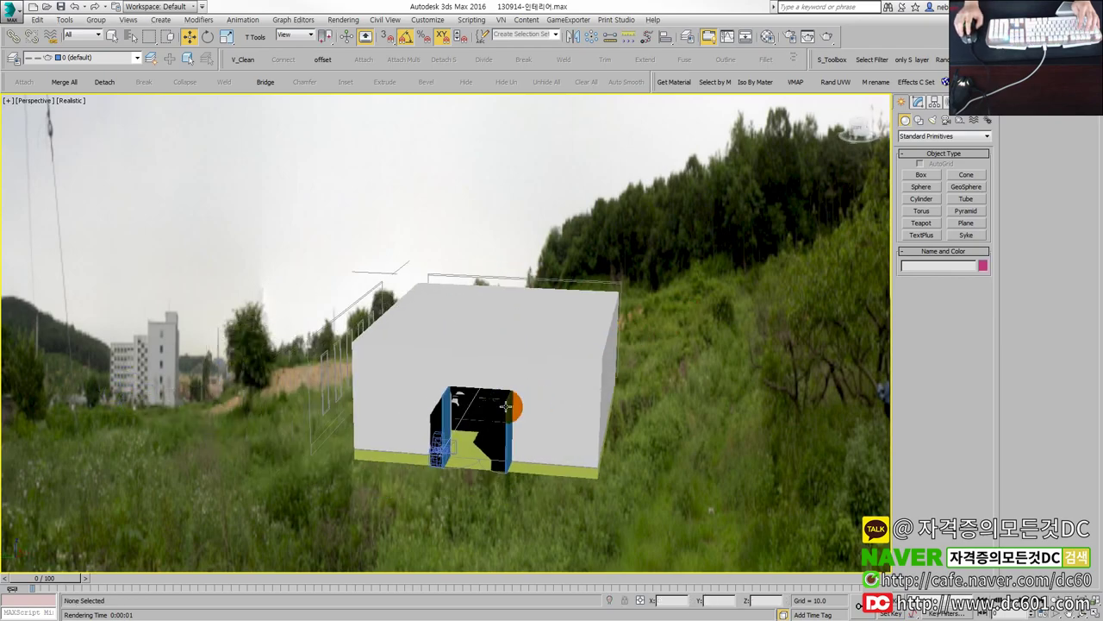
scroll(514, 402, up, 2)
click(69, 100)
click(93, 126)
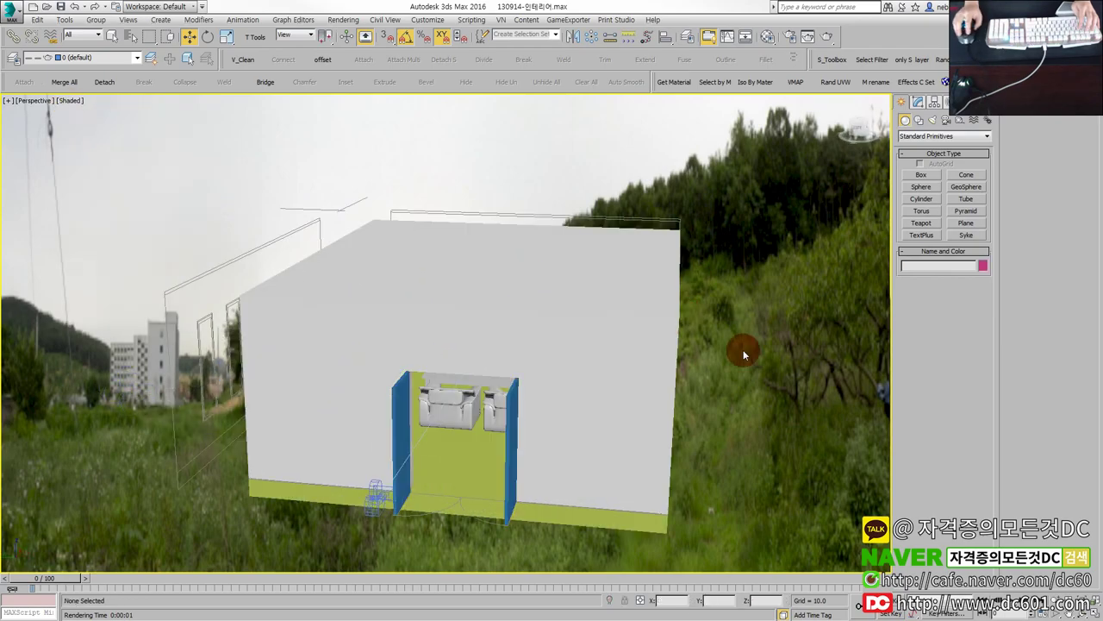
key(alt+w)
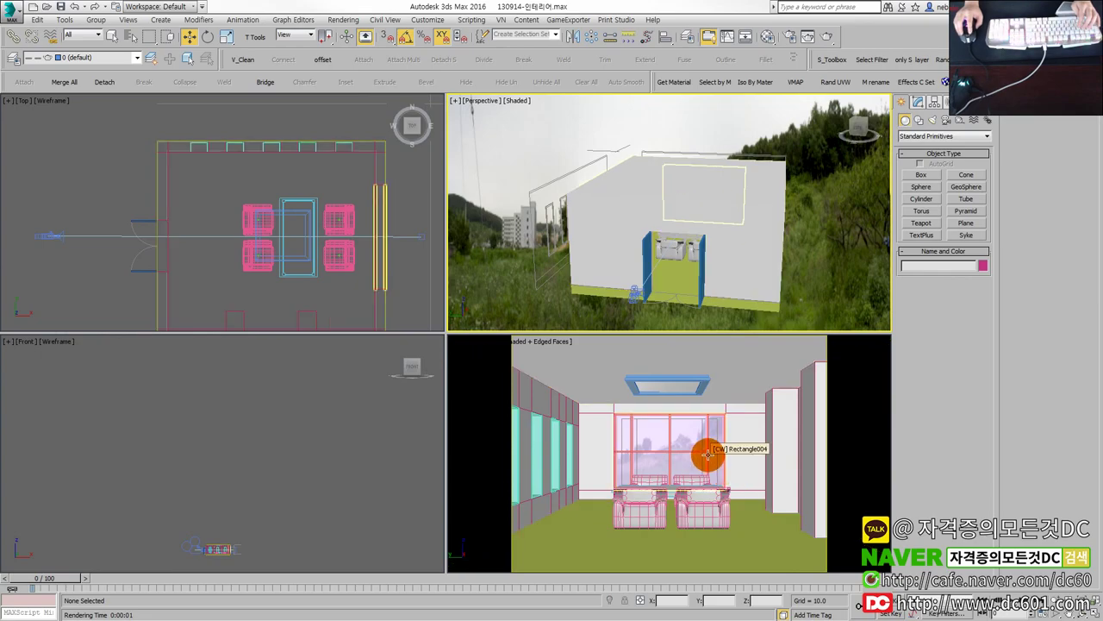
Step: Check the Wall material, render the camera view again, and bring the exam sheet forward
click(638, 255)
key(m)
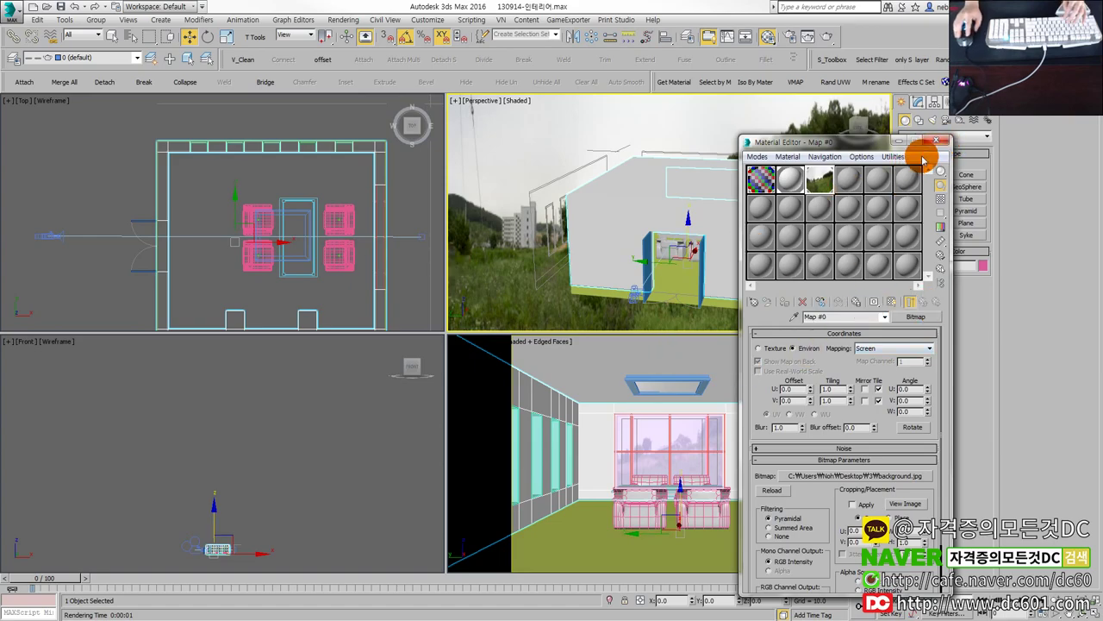
click(945, 141)
click(726, 436)
click(726, 436)
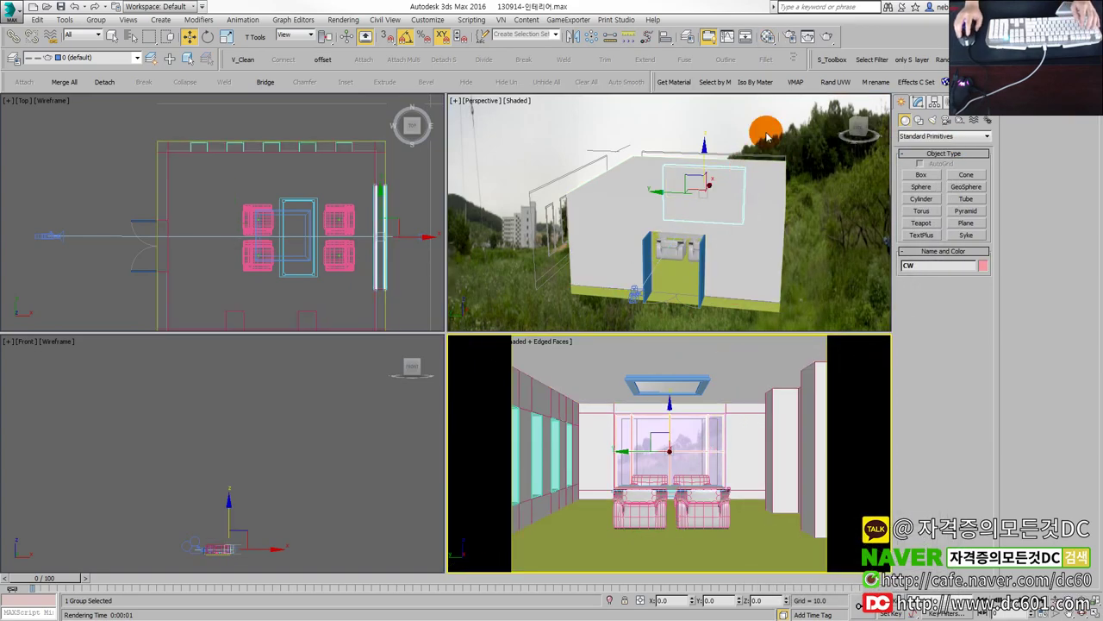
click(825, 36)
click(469, 341)
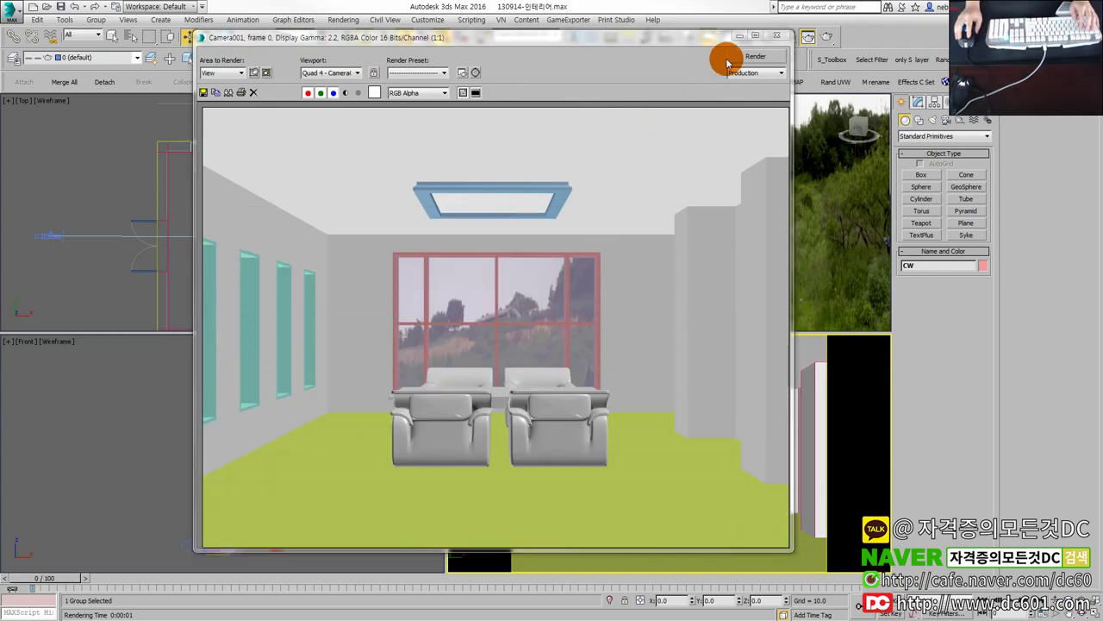
click(776, 35)
click(582, 533)
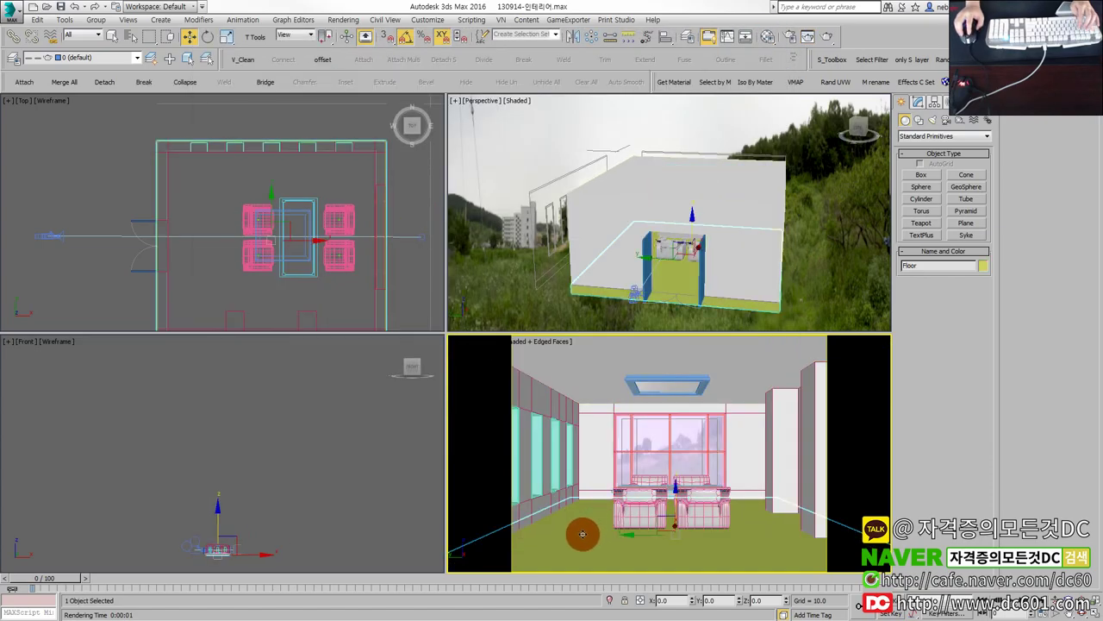
click(602, 172)
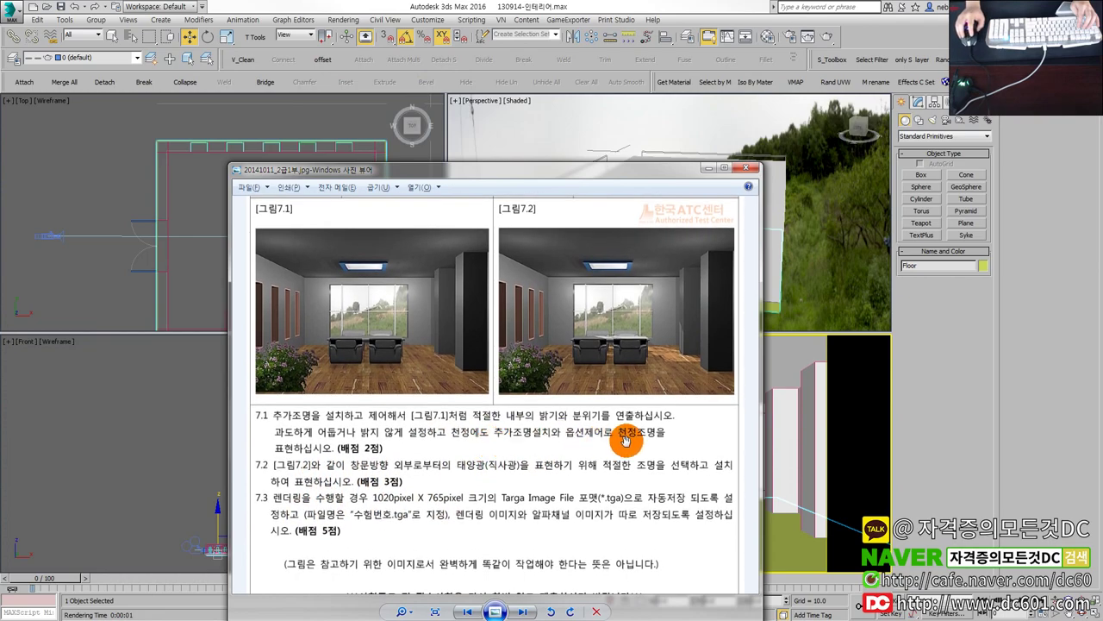
Step: Read exam sections 6.1–6.4 and the 문제7 lighting images, then shrink the viewer and return to 3ds Max
scroll(466, 449, down, 1)
drag(466, 450, 475, 536)
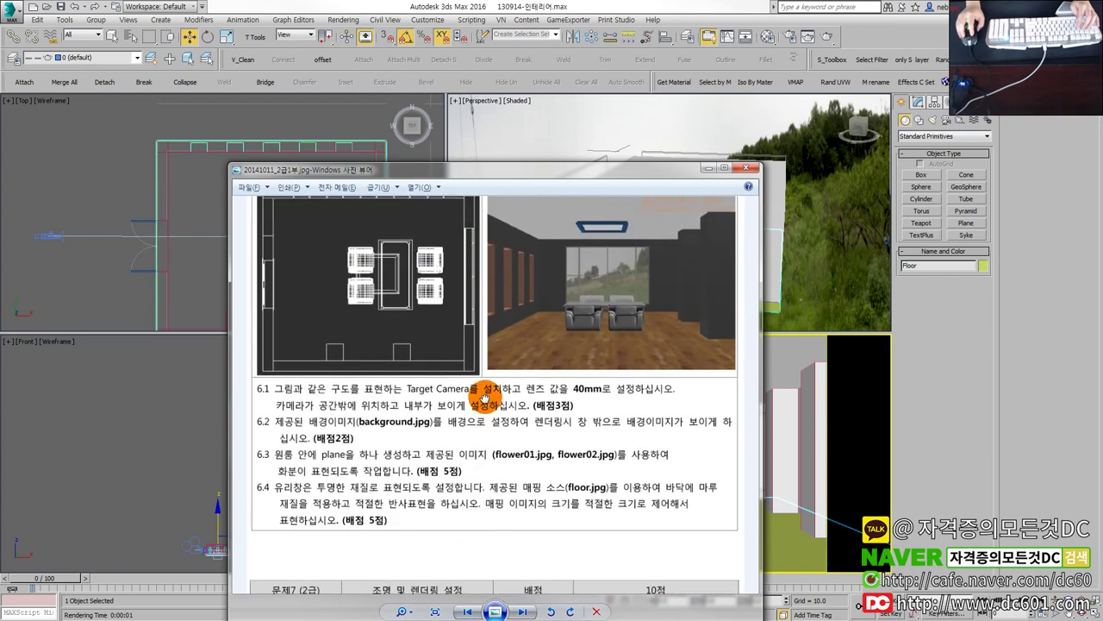
scroll(479, 379, up, 2)
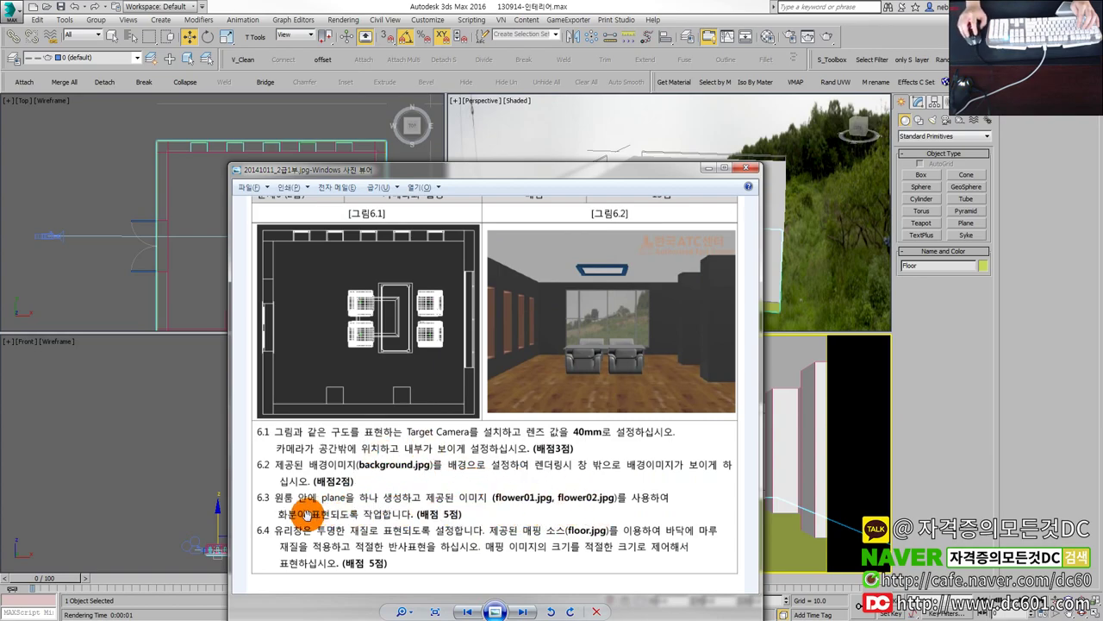
drag(388, 522, 572, 284)
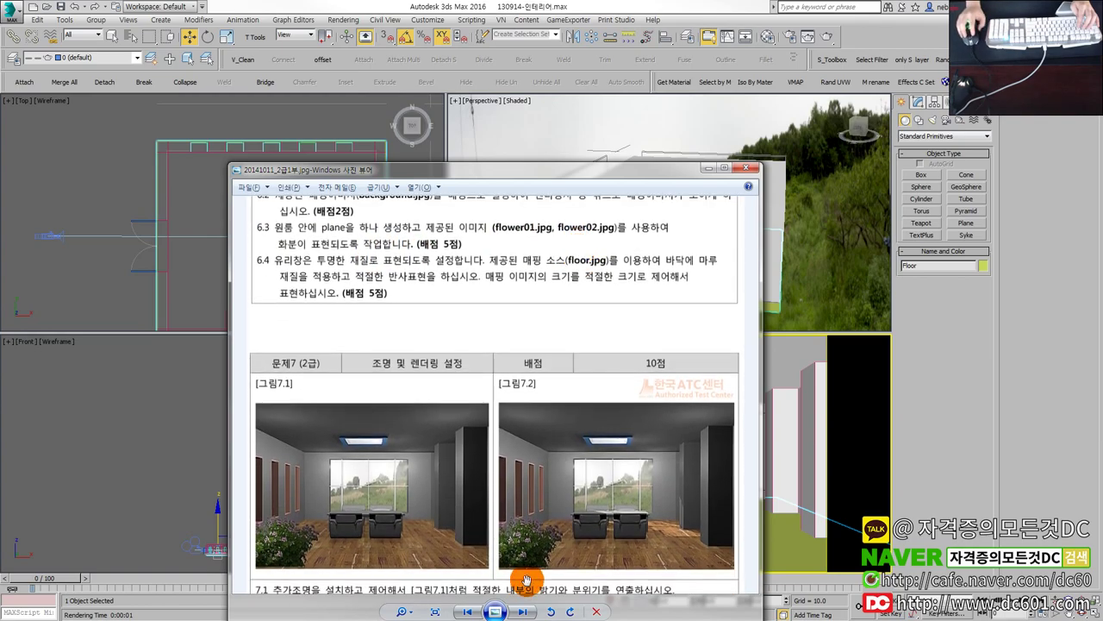
drag(620, 165, 286, 191)
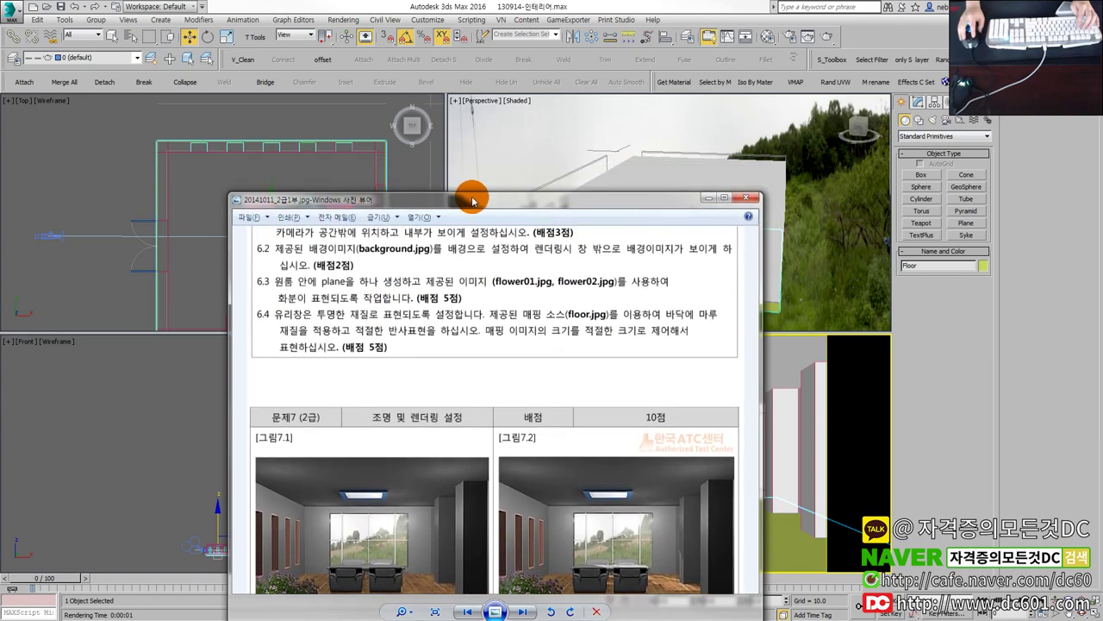
click(160, 490)
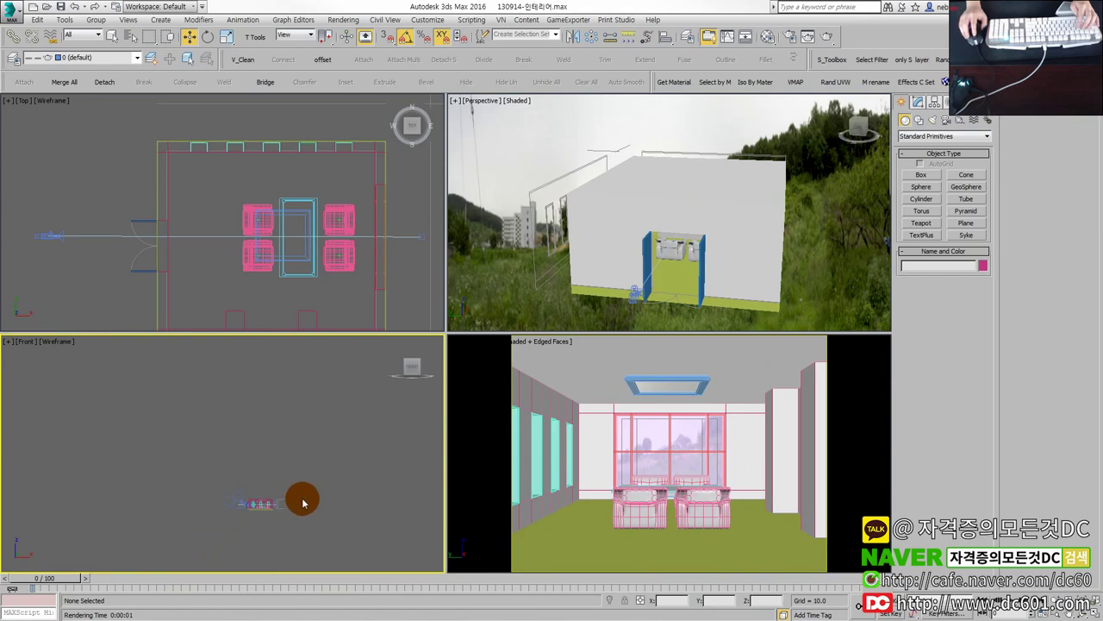
Step: Turn the Perspective view into a wireframe Left view framed on the room
middle_drag(266, 482, 279, 520)
scroll(189, 514, up, 5)
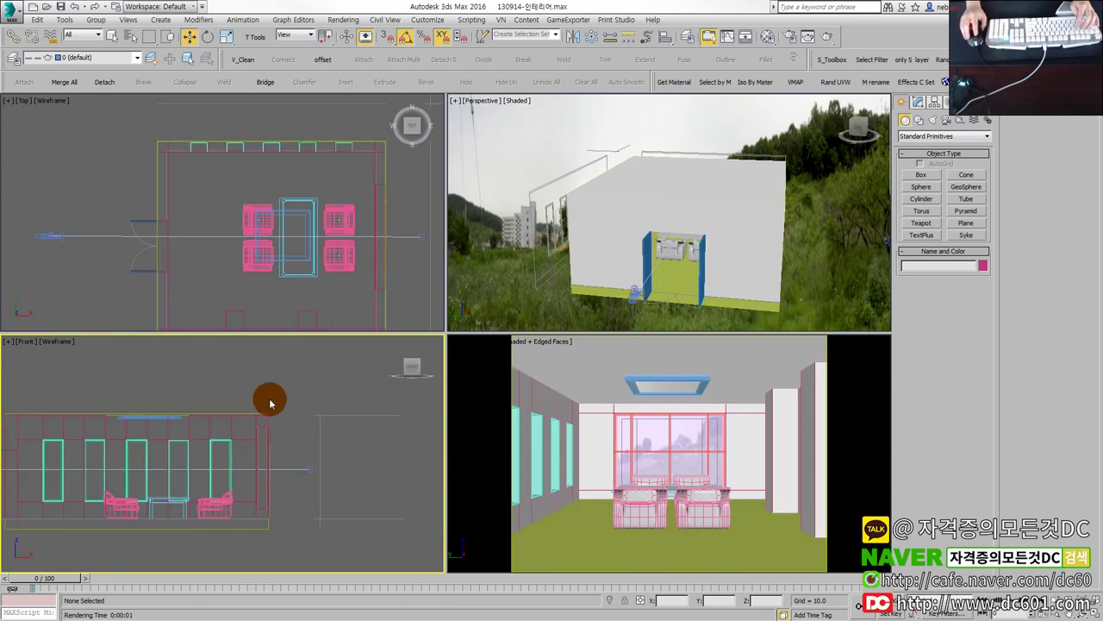
click(574, 285)
key(l)
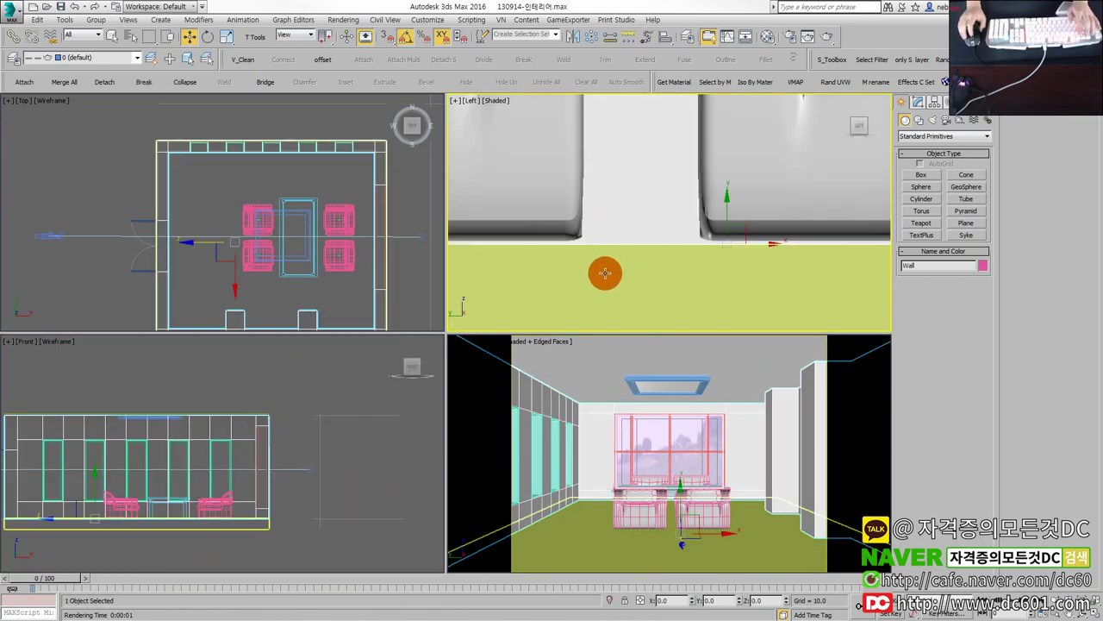
scroll(614, 250, down, 5)
click(622, 254)
key(F3)
scroll(627, 256, down, 2)
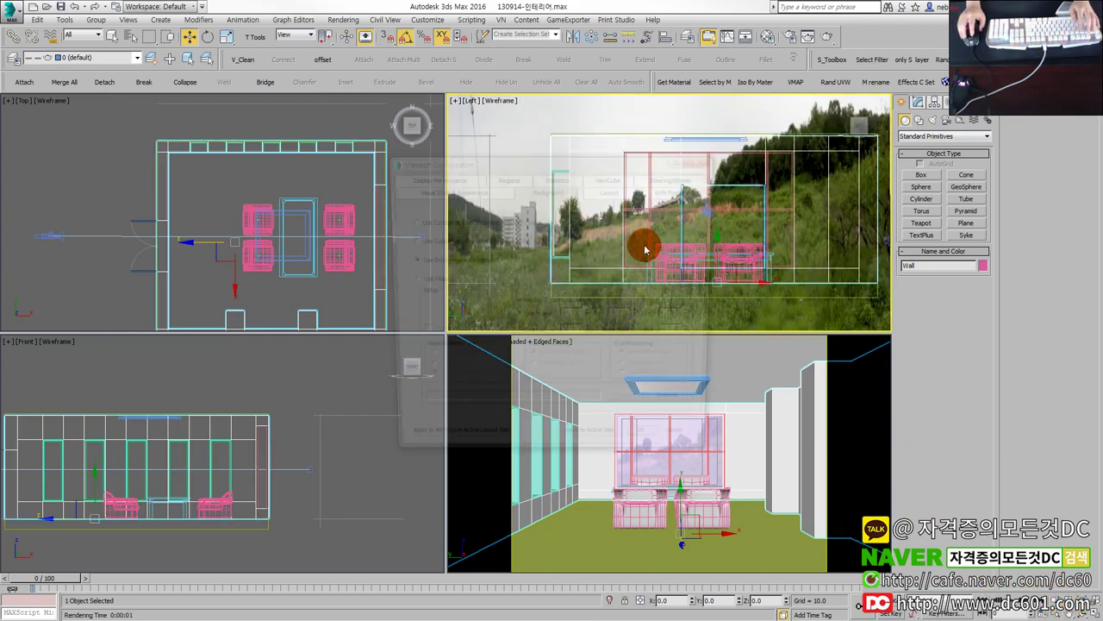
Step: Give the Left view a gradient background, clear the selection, and maximize it
key(alt+b)
click(409, 221)
click(608, 448)
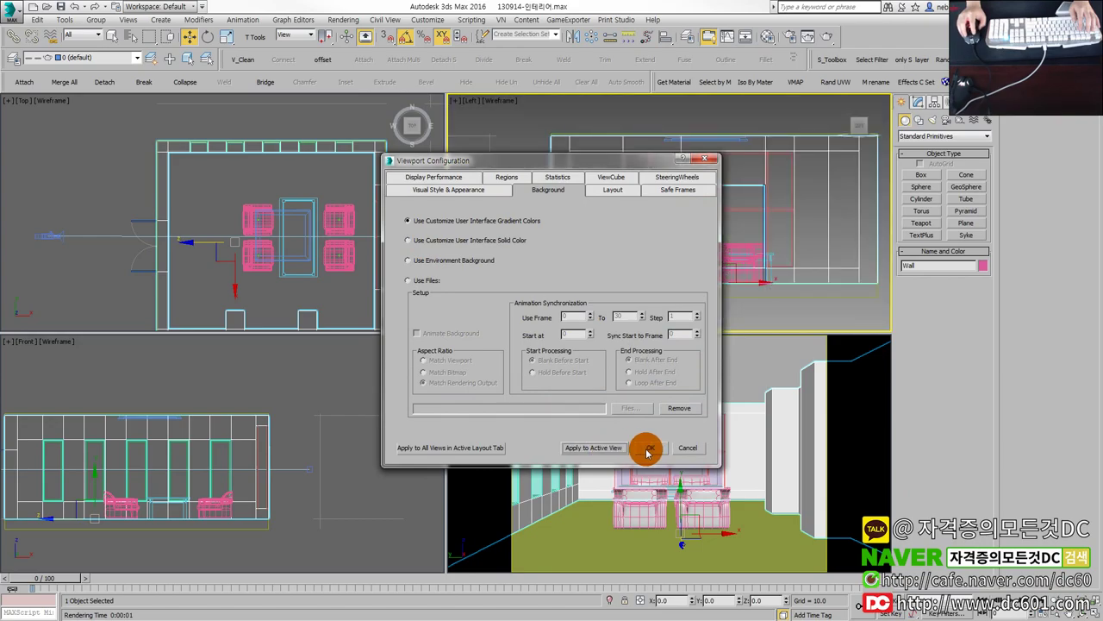
click(651, 448)
click(721, 246)
key(alt+w)
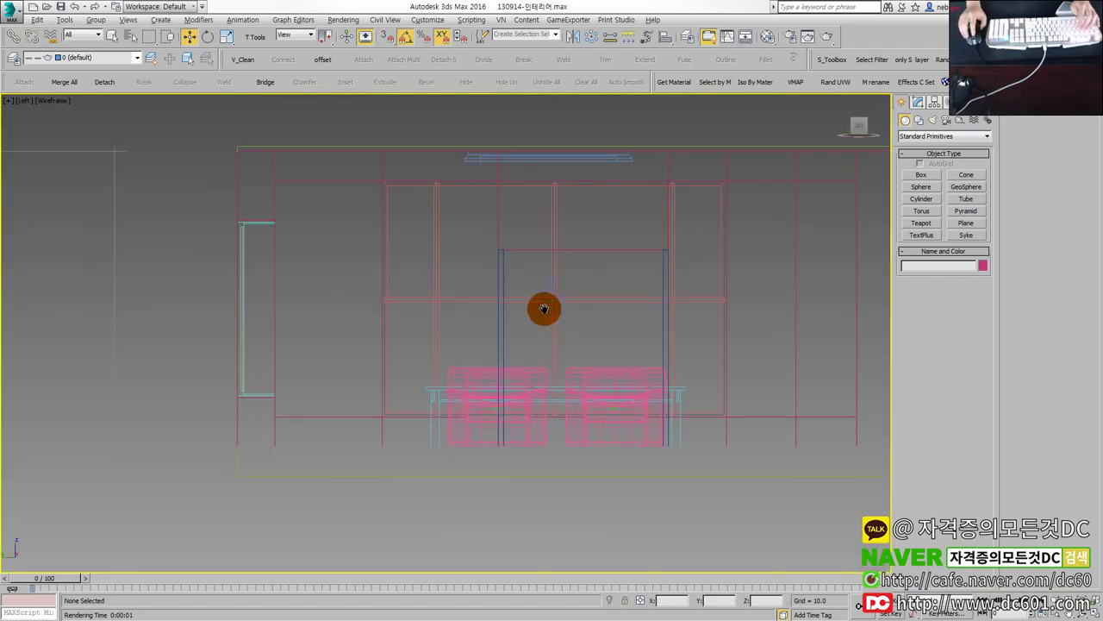
Step: Draw a 1×1-segment plane about 1222 × 1228 left of the armchairs, back in four-view layout
click(965, 222)
middle_drag(442, 383, 465, 375)
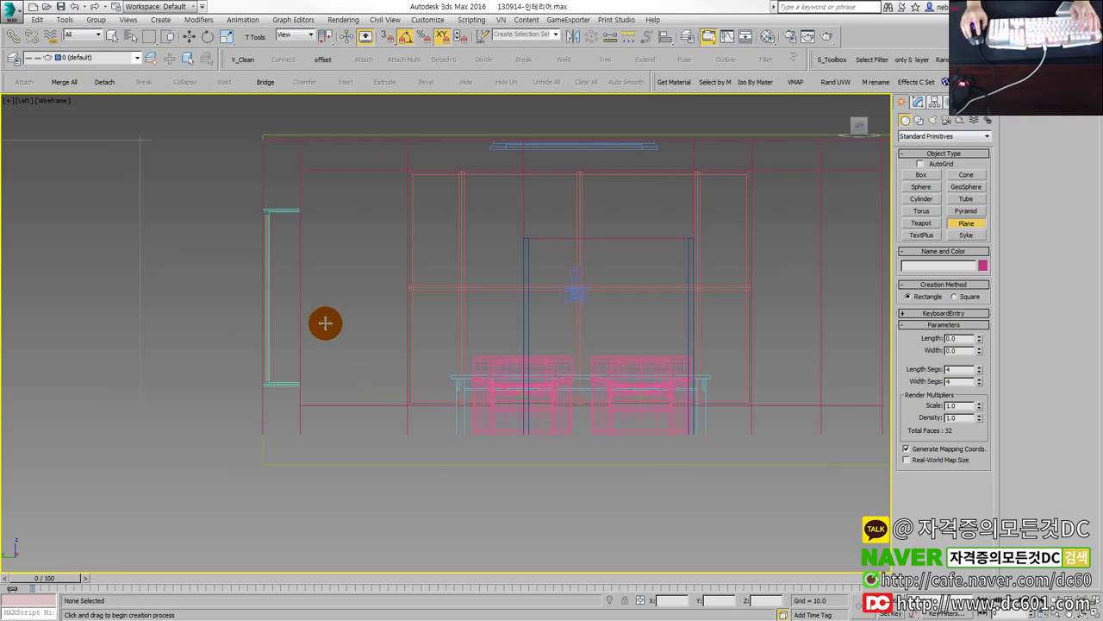
mouse_move(325, 323)
mouse_down()
mouse_move(423, 441)
mouse_move(447, 443)
mouse_up()
text(1)
key(Tab)
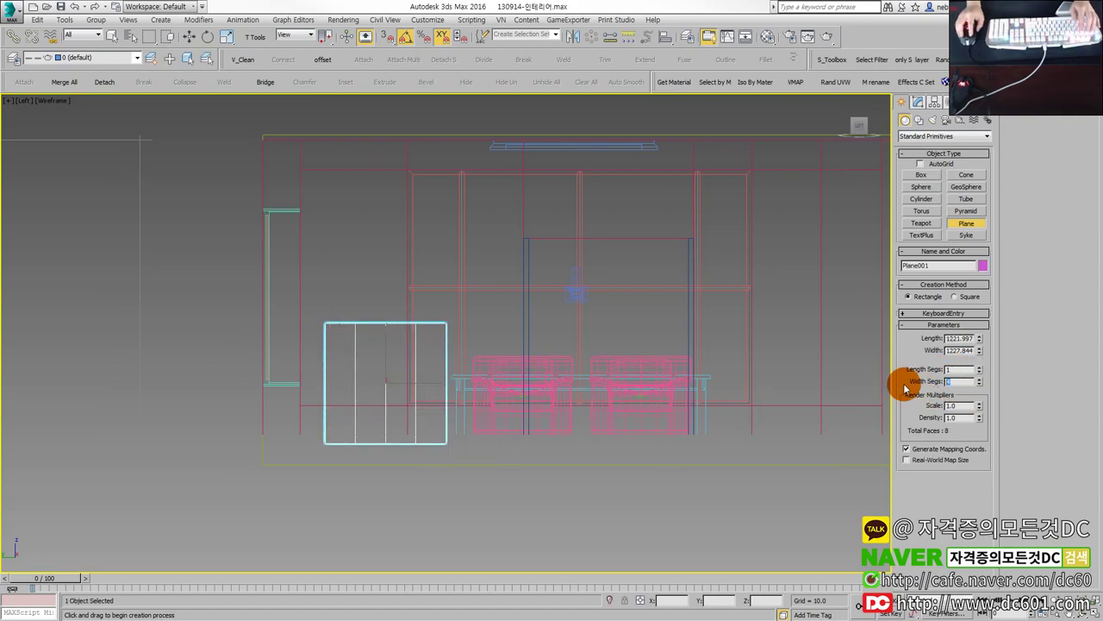
key(alt+w)
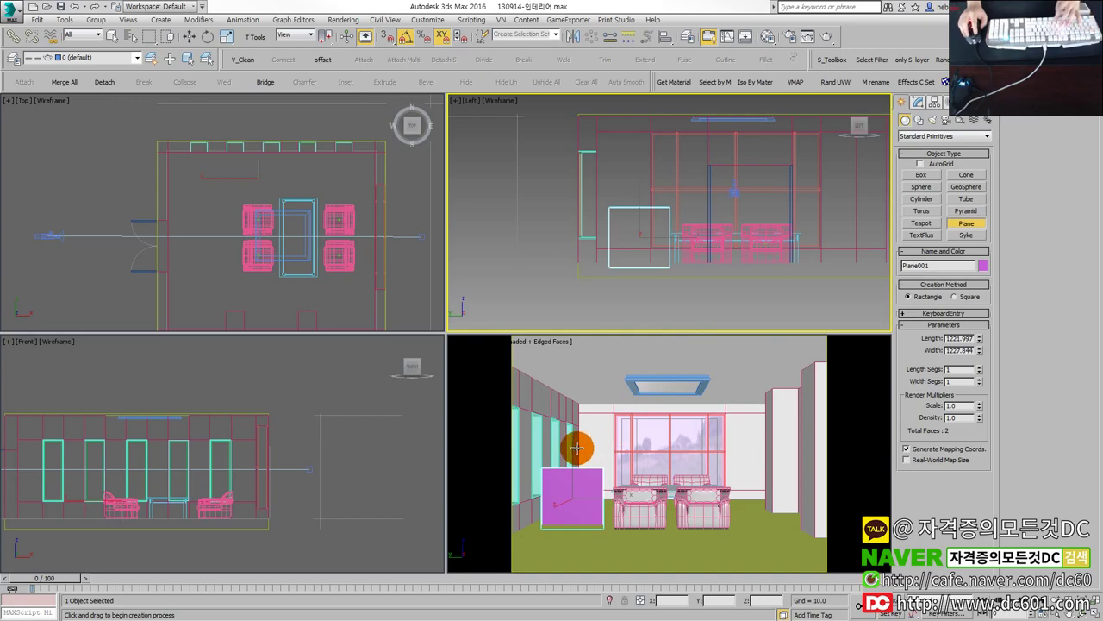
right_click(598, 405)
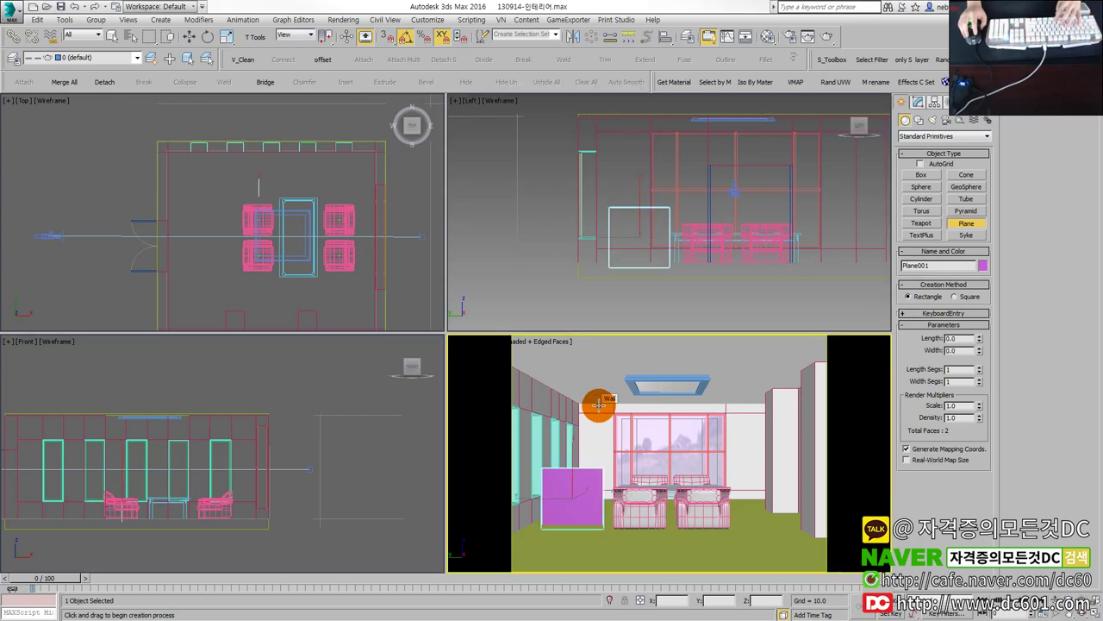
Step: Name the material in an unused Material Editor slot 'flower'
key(m)
drag(834, 152, 773, 155)
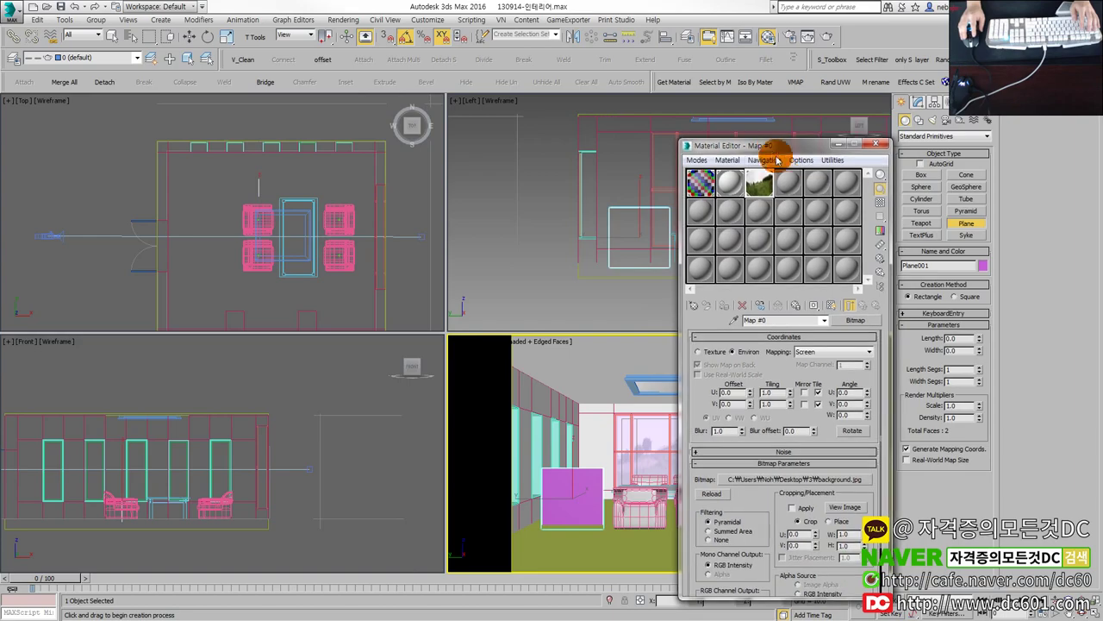
click(788, 181)
click(770, 322)
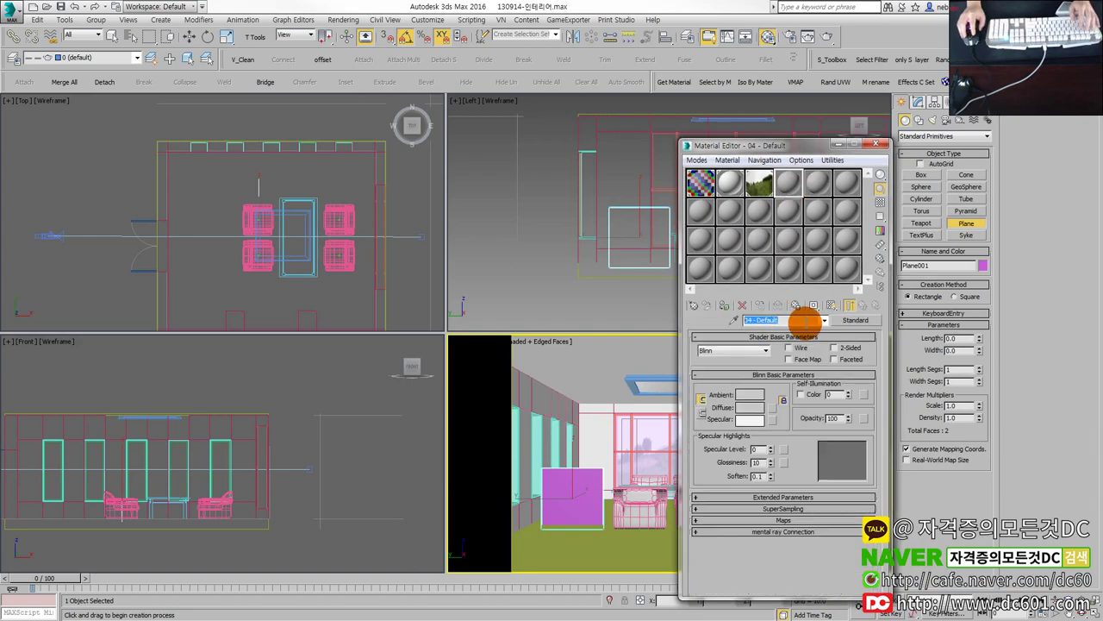
text(f)
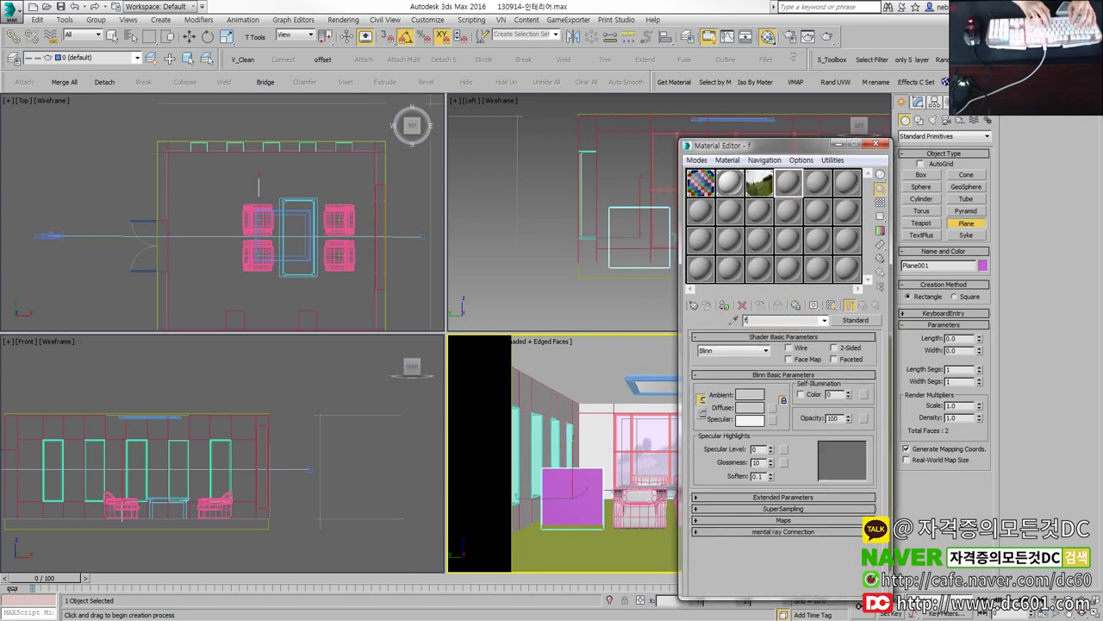
text(lower)
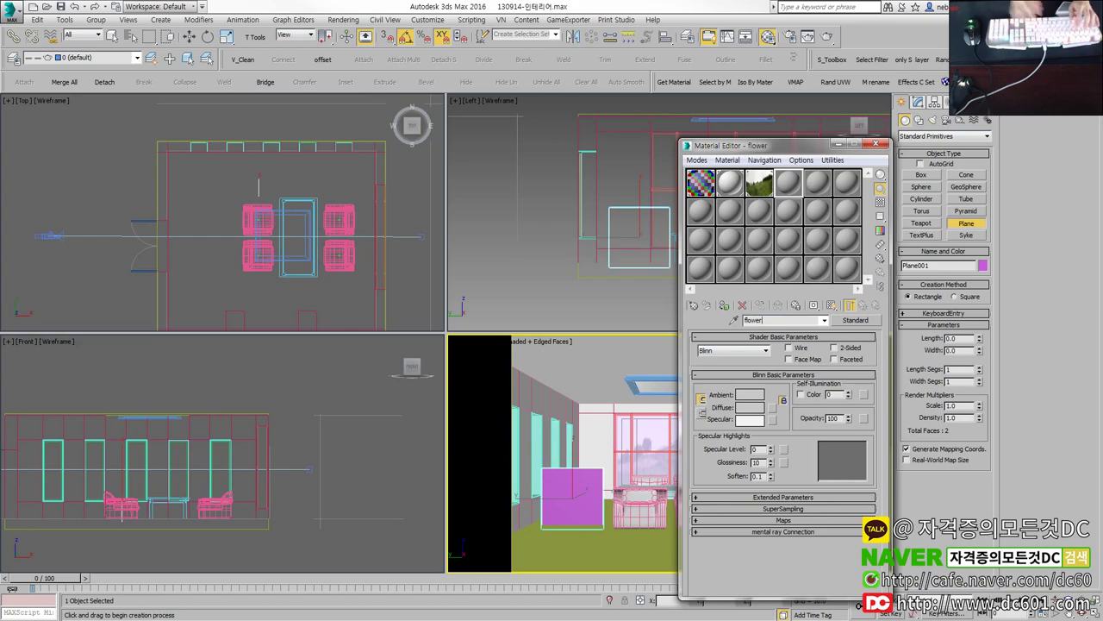
Step: Load flower01.jpg as the flower material's Diffuse bitmap
click(772, 407)
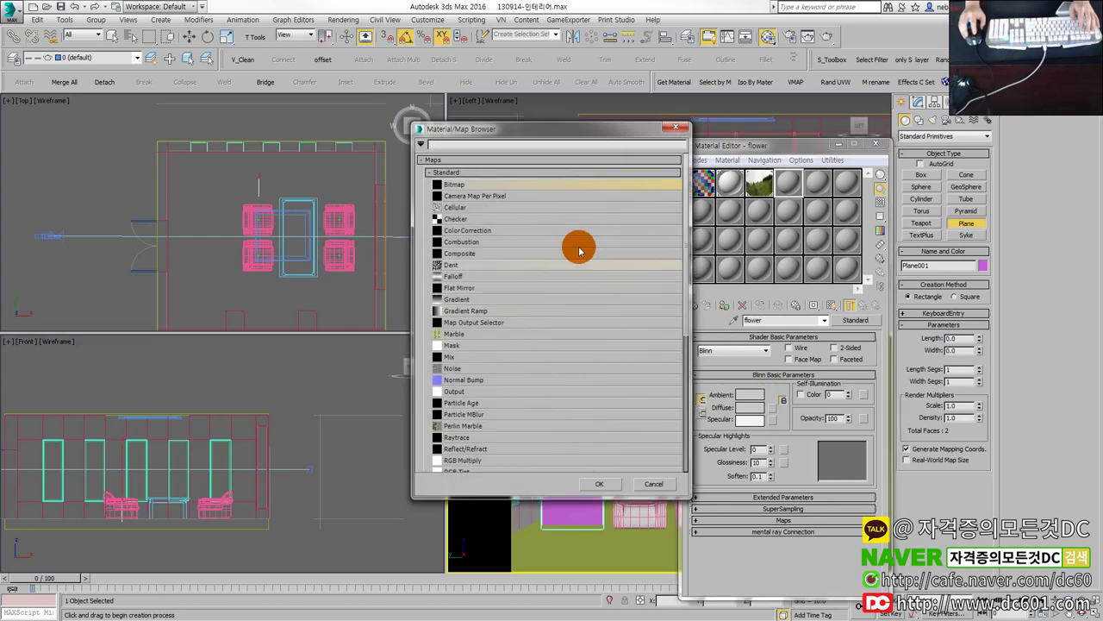
double_click(498, 184)
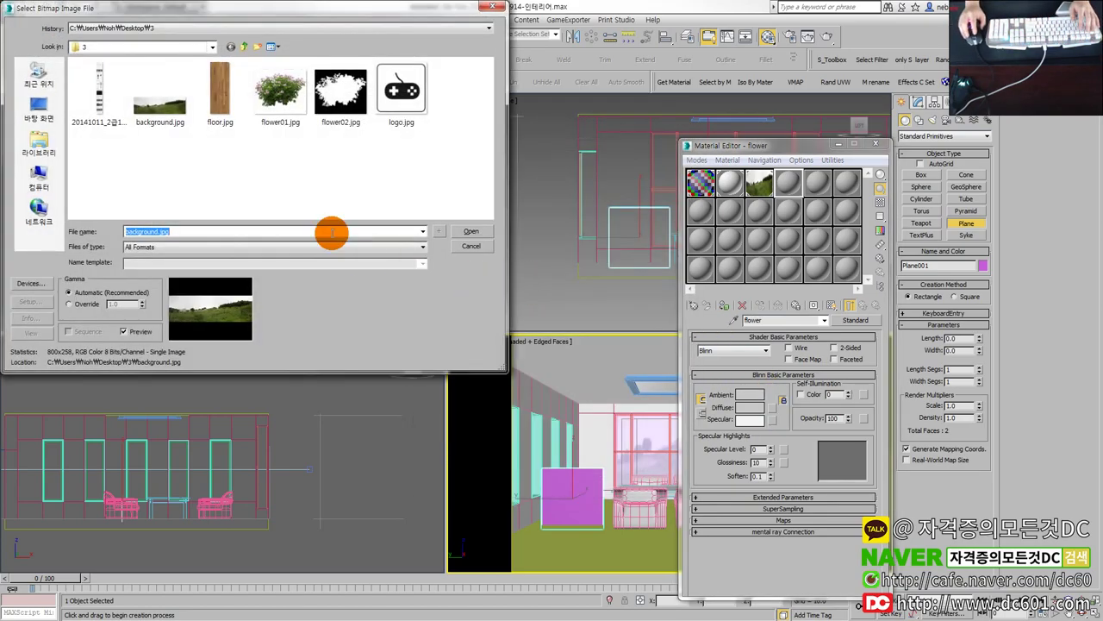
click(290, 99)
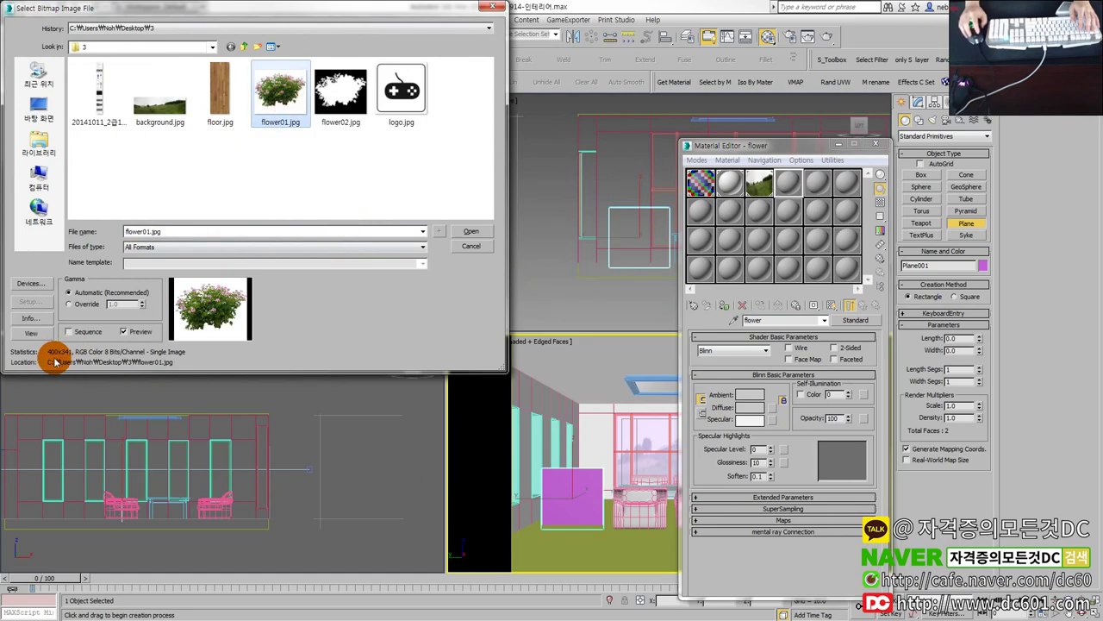
click(478, 234)
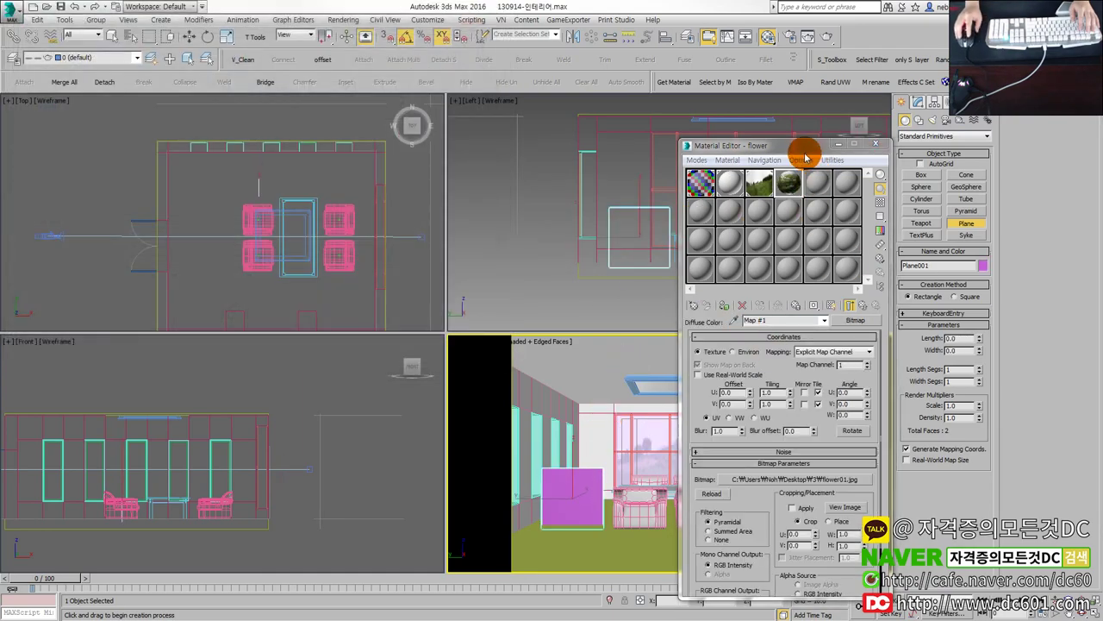
drag(804, 148, 166, 141)
right_click(604, 291)
click(571, 495)
Step: Set the plane's Length to 341 and Width to 400
key(w)
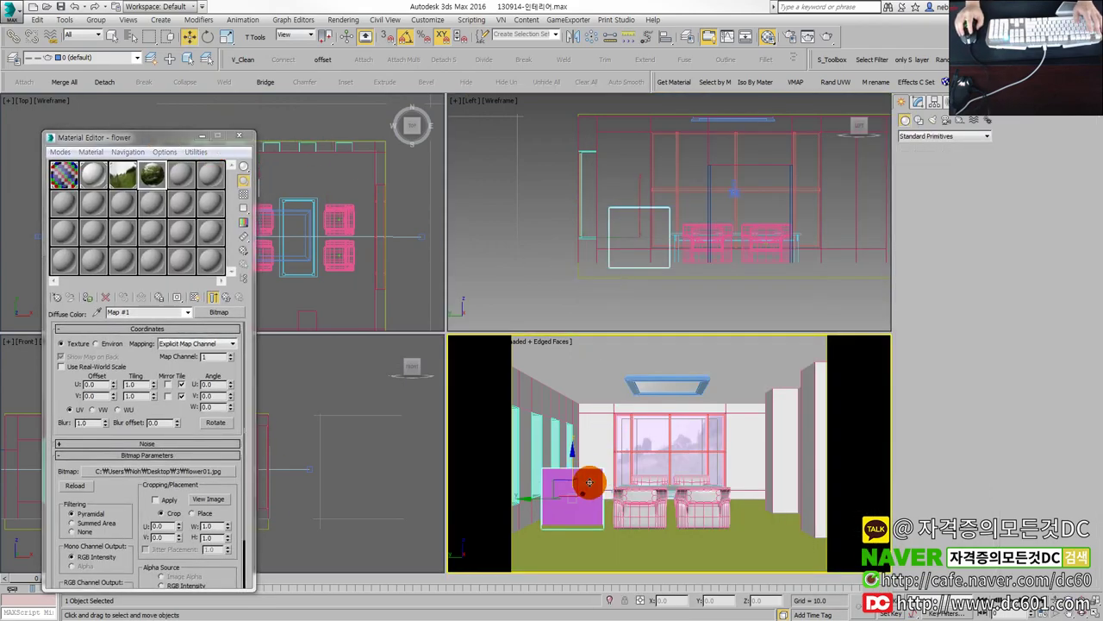
click(918, 102)
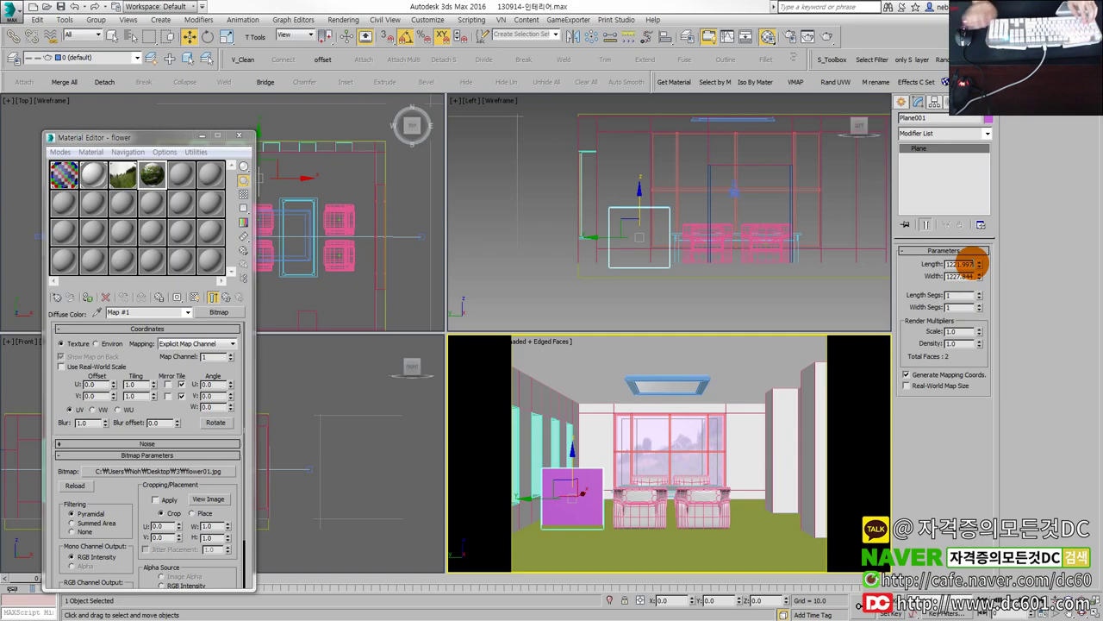
double_click(962, 264)
text(34)
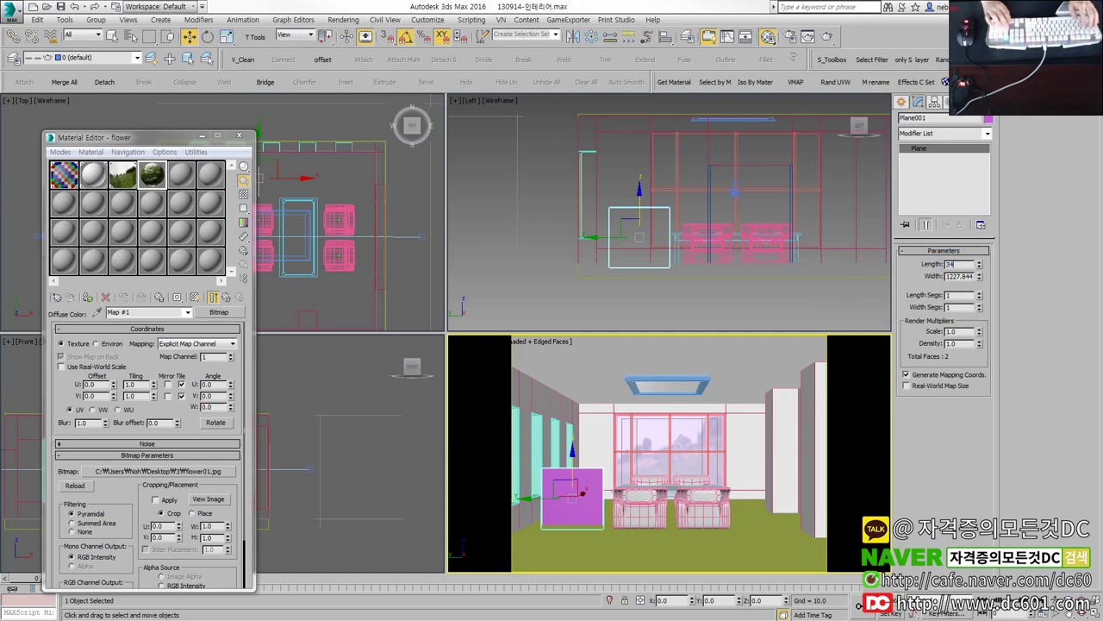
text(1)
key(Tab)
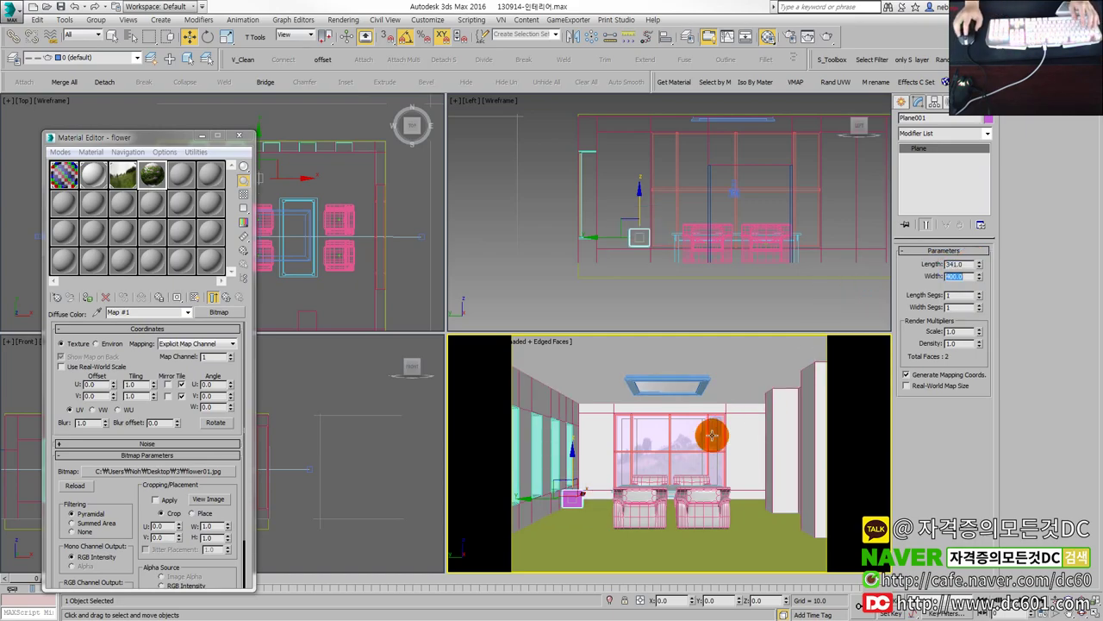
text(1)
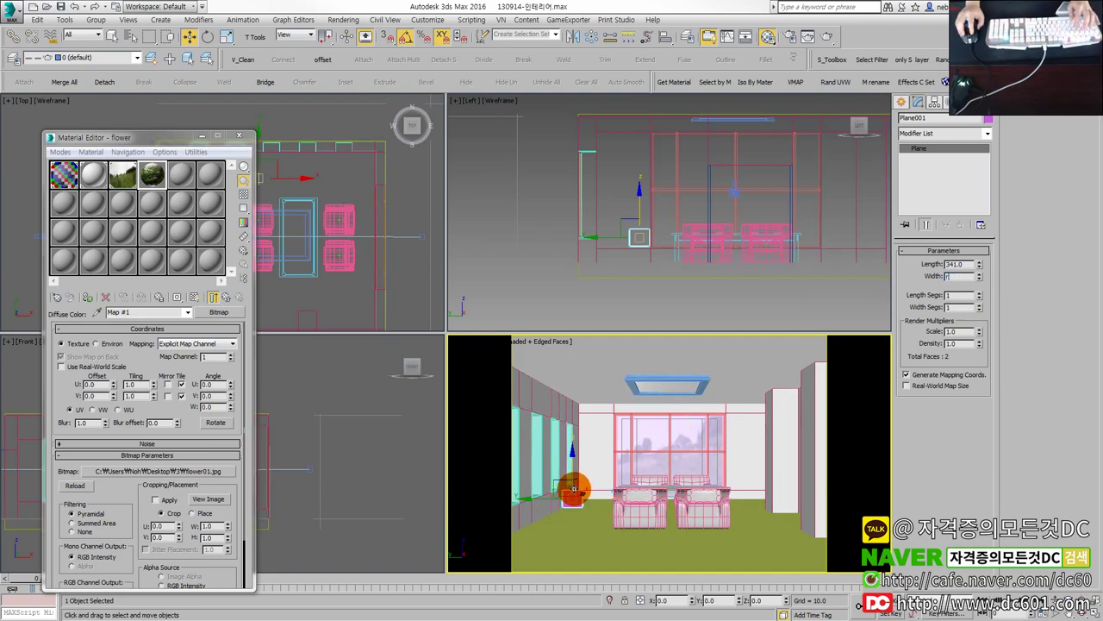
text(00)
key(Return)
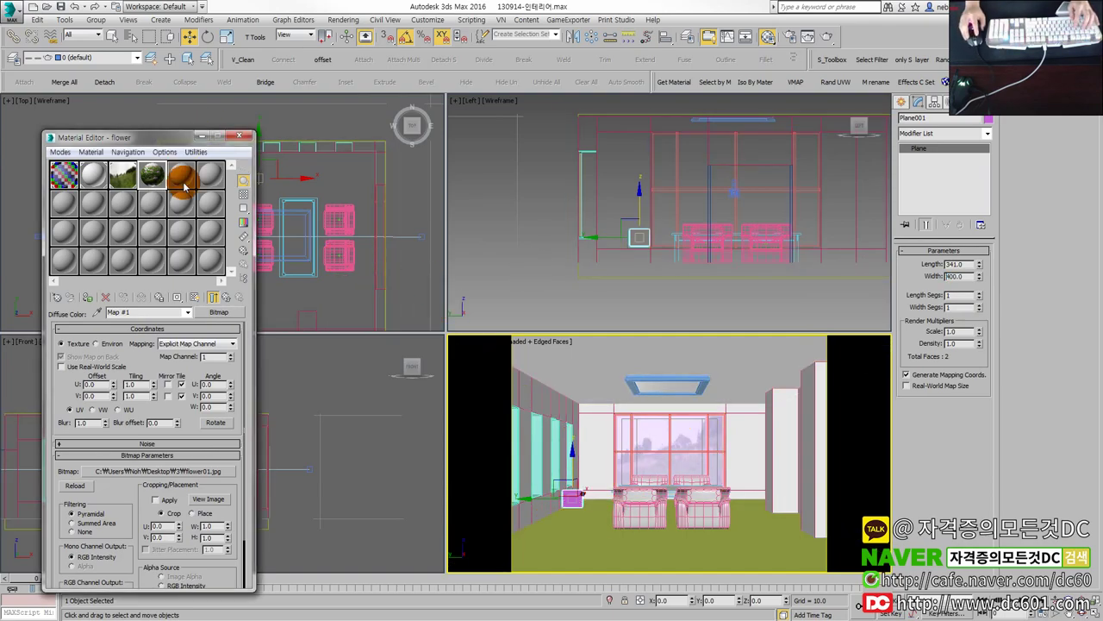
Step: Apply the flower material to the plane and hide the Material Editor
mouse_move(184, 186)
mouse_down()
mouse_move(277, 164)
mouse_move(233, 159)
mouse_up()
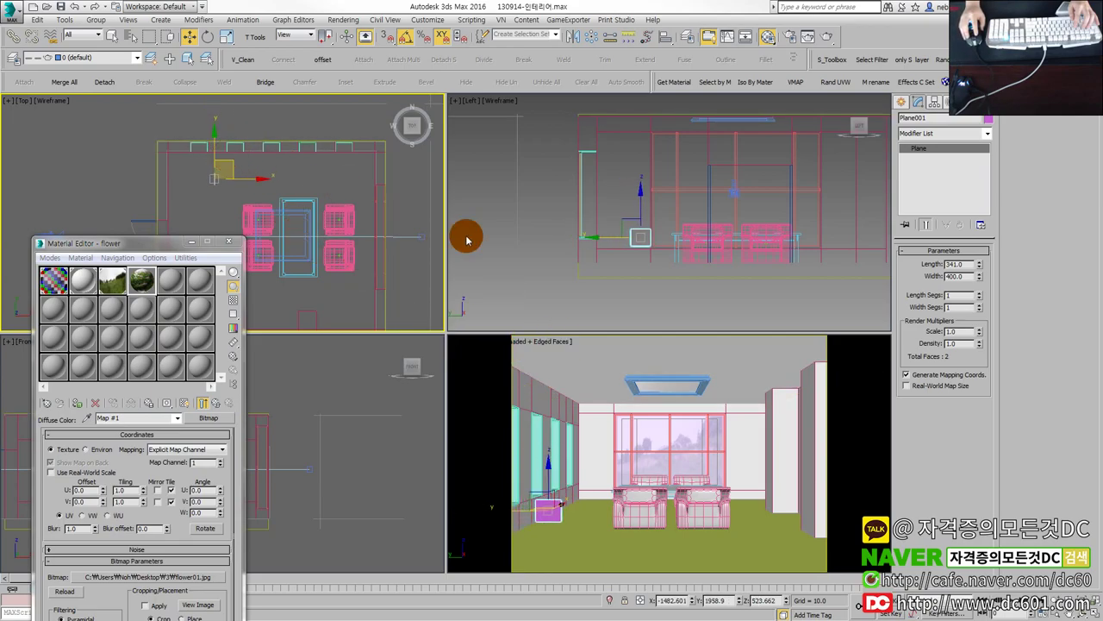
click(552, 513)
key(alt+w)
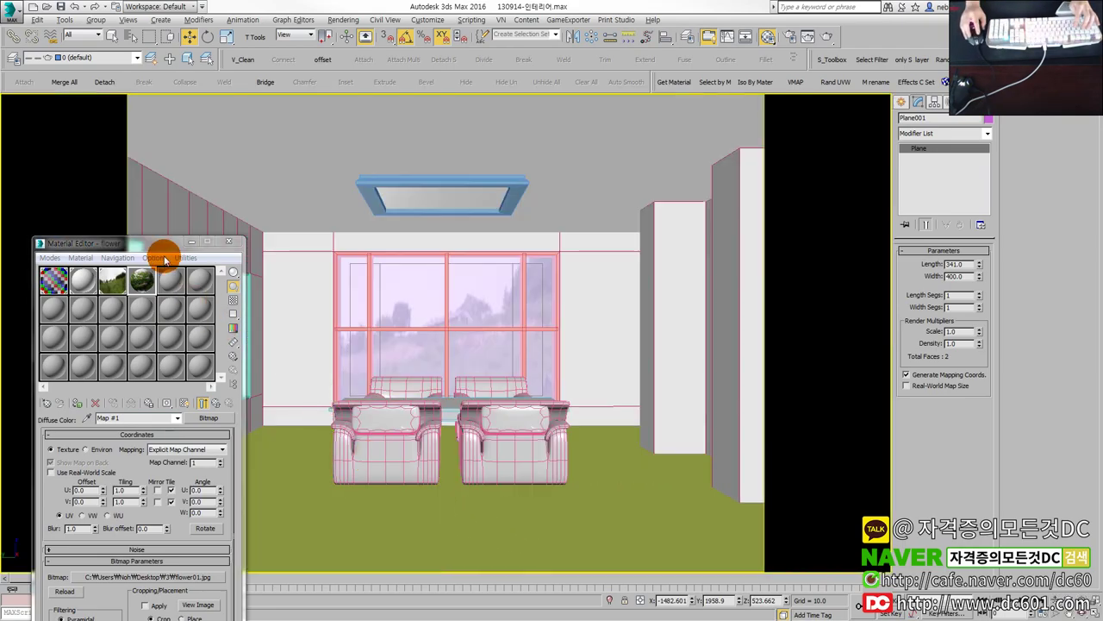
key(m)
Step: Scale the plane up uniformly to about 209% and move it beside the chairs
key(r)
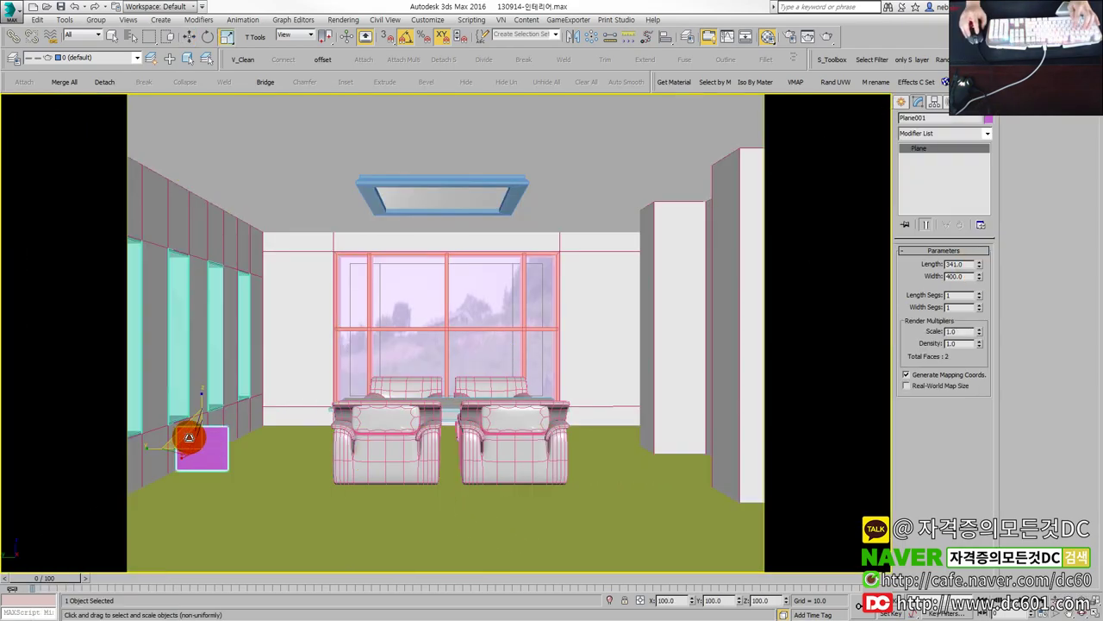
key(alt+w)
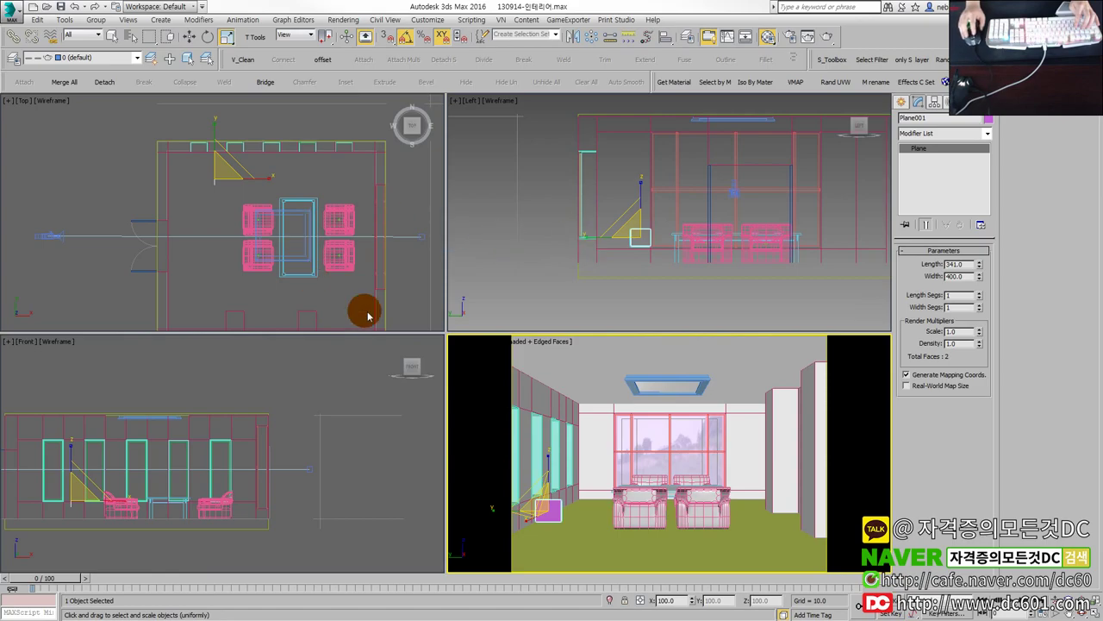
click(624, 227)
mouse_move(652, 216)
mouse_down()
mouse_move(675, 159)
mouse_move(655, 217)
mouse_move(675, 234)
mouse_up()
key(w)
drag(615, 484, 578, 513)
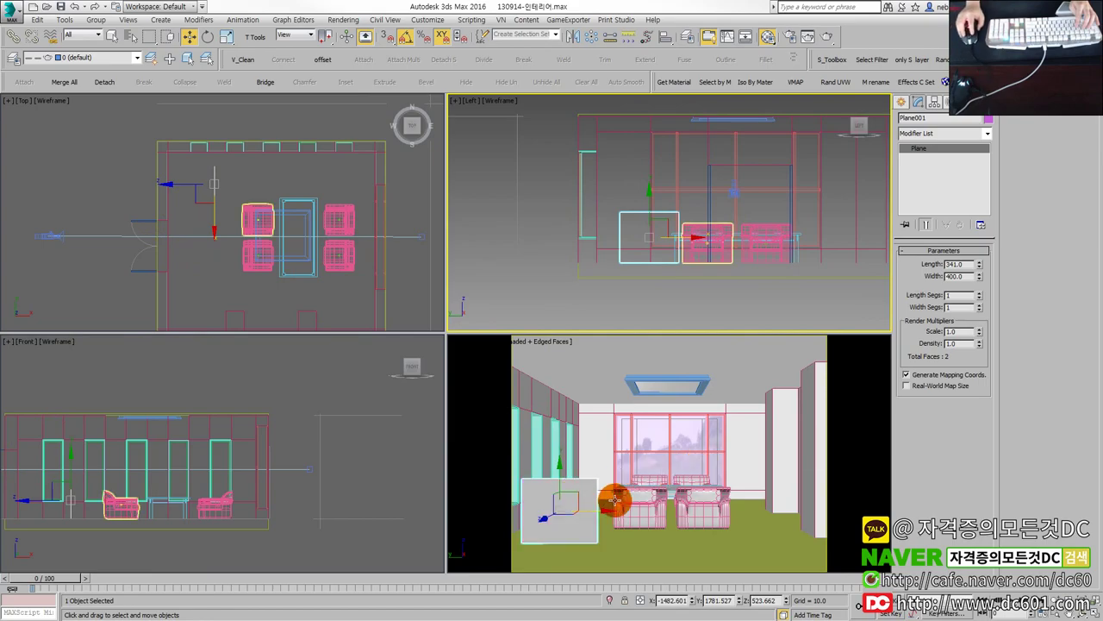
Step: Turn on Show Shaded Material in Viewport so the flower texture appears on the plane
key(m)
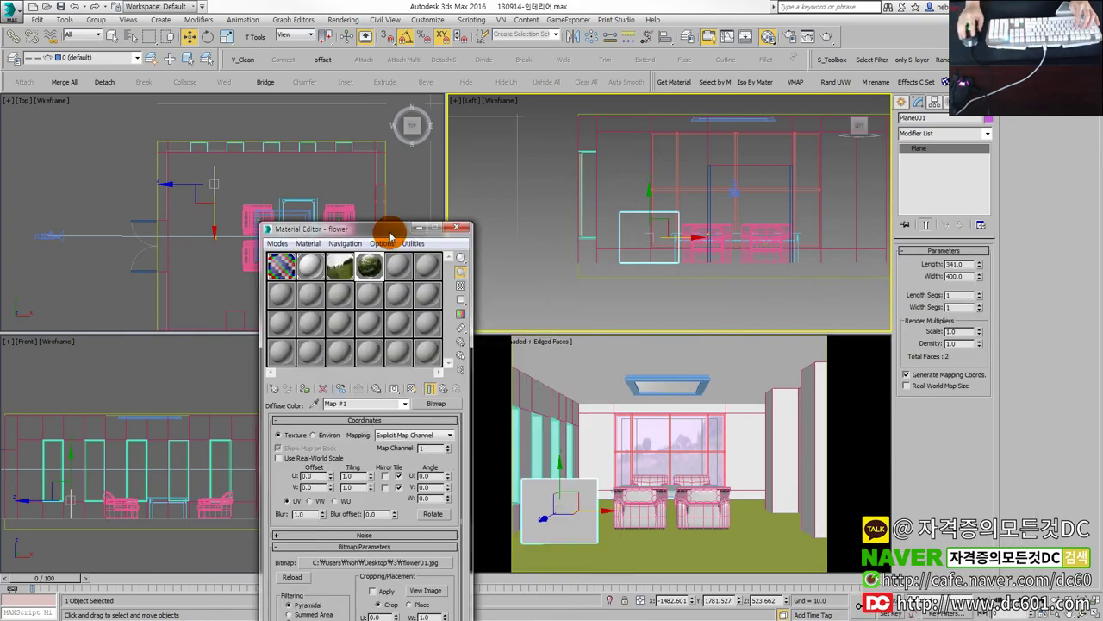
click(397, 387)
click(371, 386)
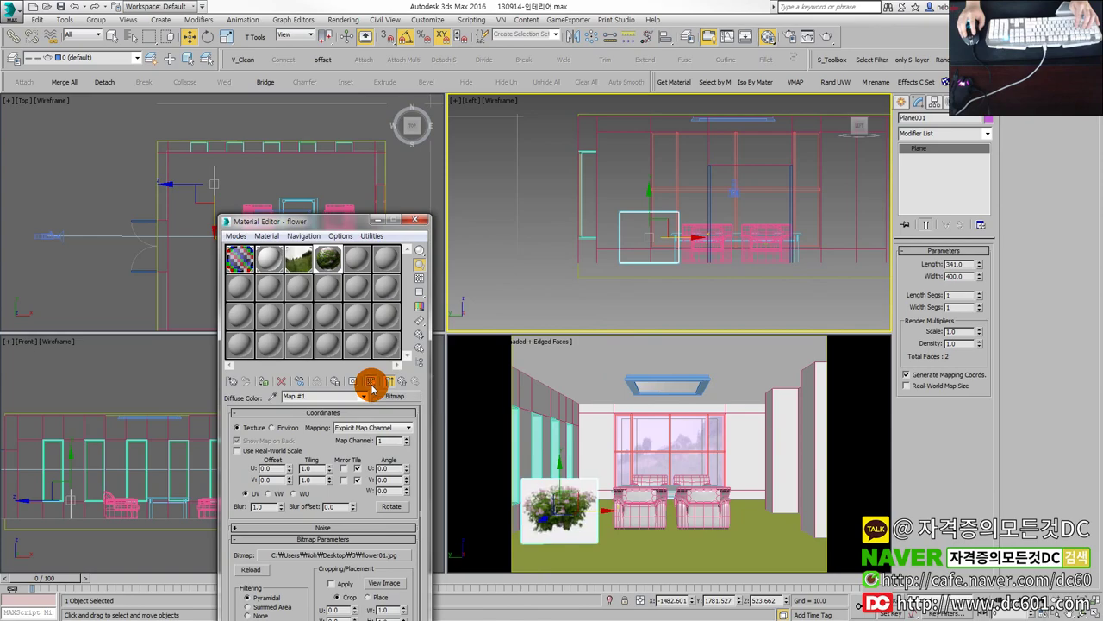
drag(296, 227, 559, 230)
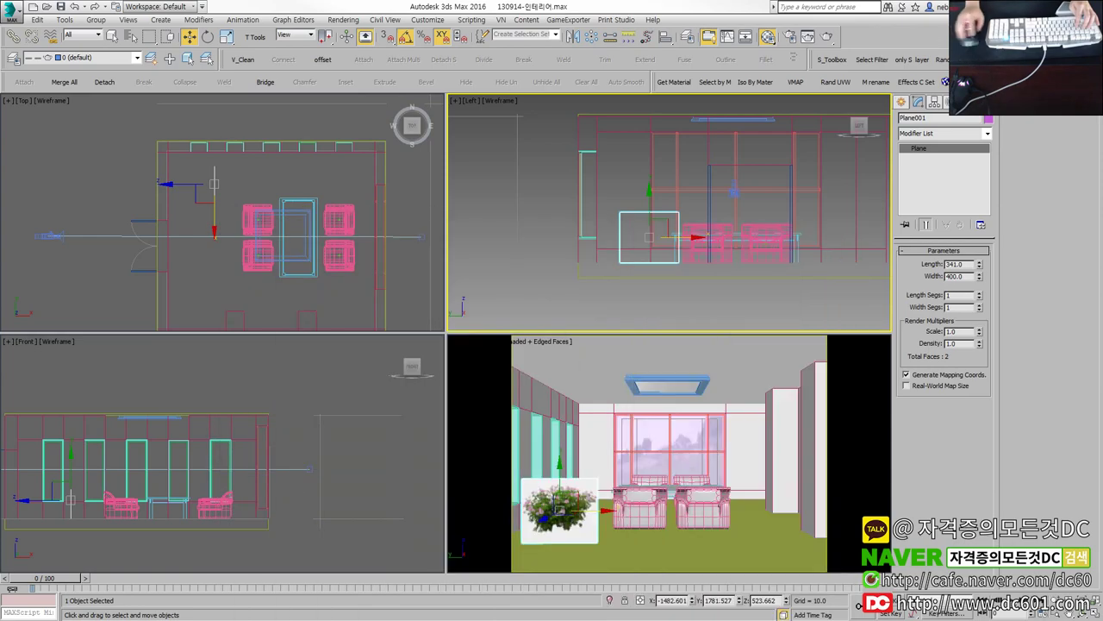
Step: Review the lighting section of the exam instructions document
key(alt+Tab)
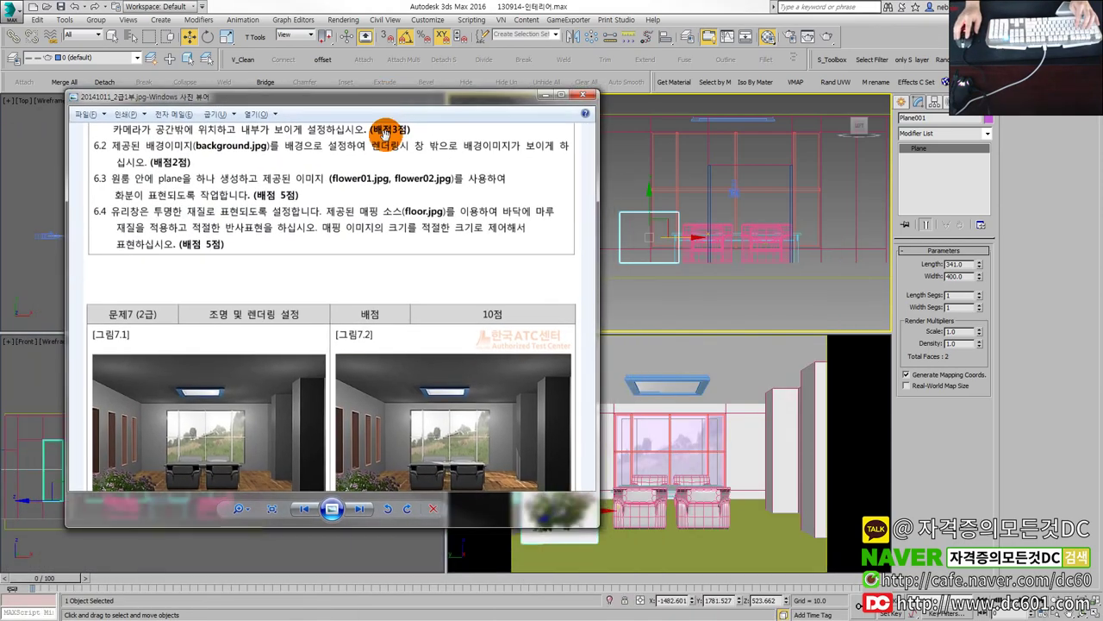
drag(412, 130, 406, 401)
scroll(402, 412, up, 2)
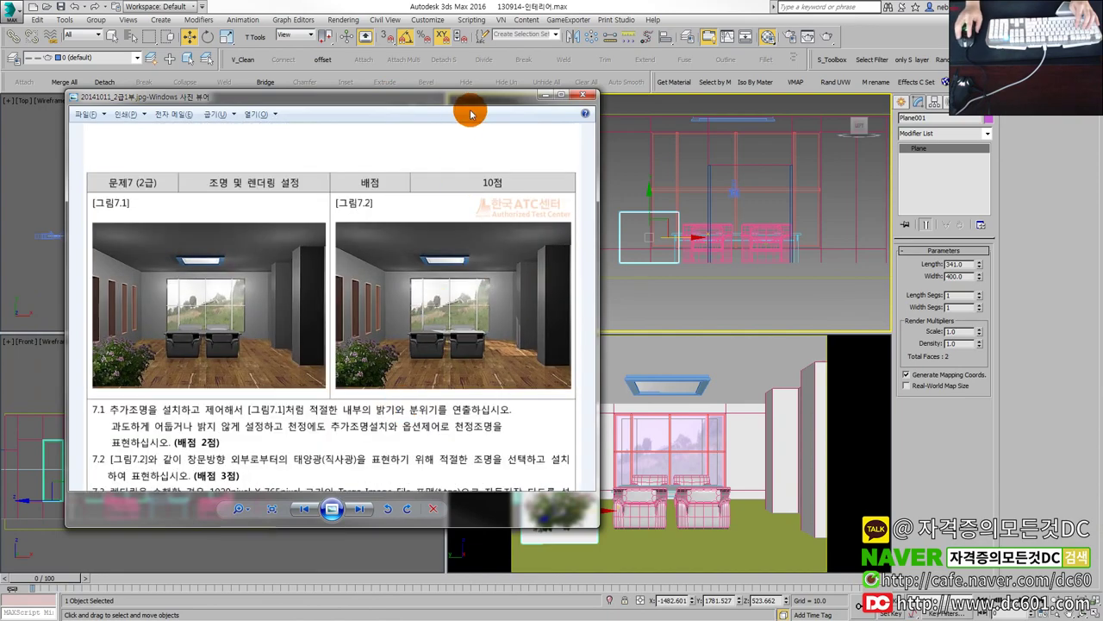
drag(527, 104, 200, 103)
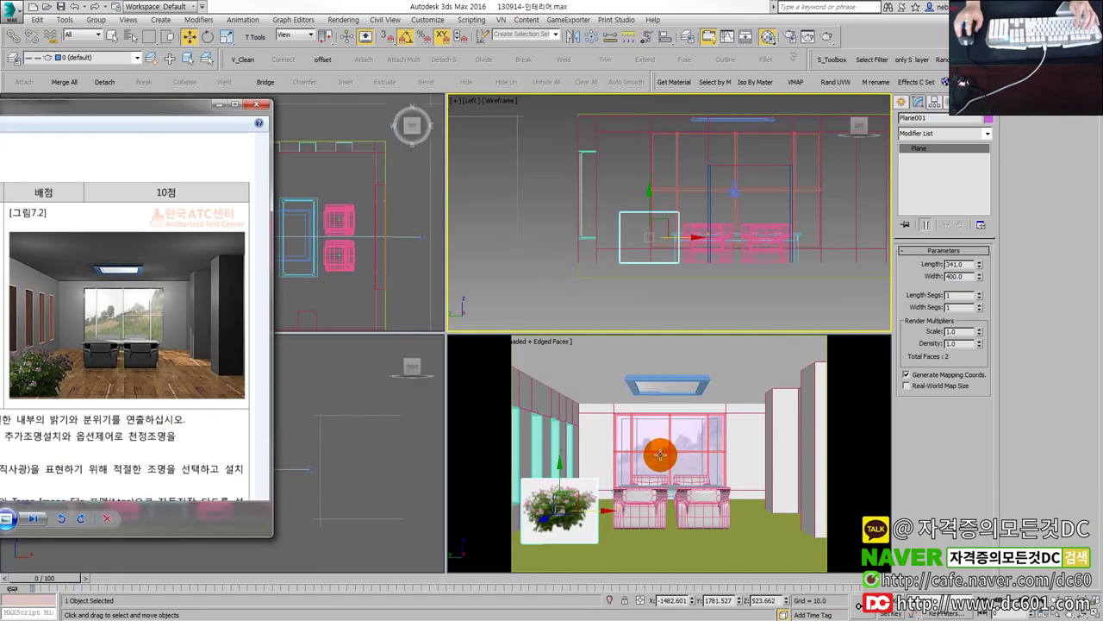
Step: Render the camera view, close the frame, and reopen the Material Editor
click(662, 461)
click(827, 36)
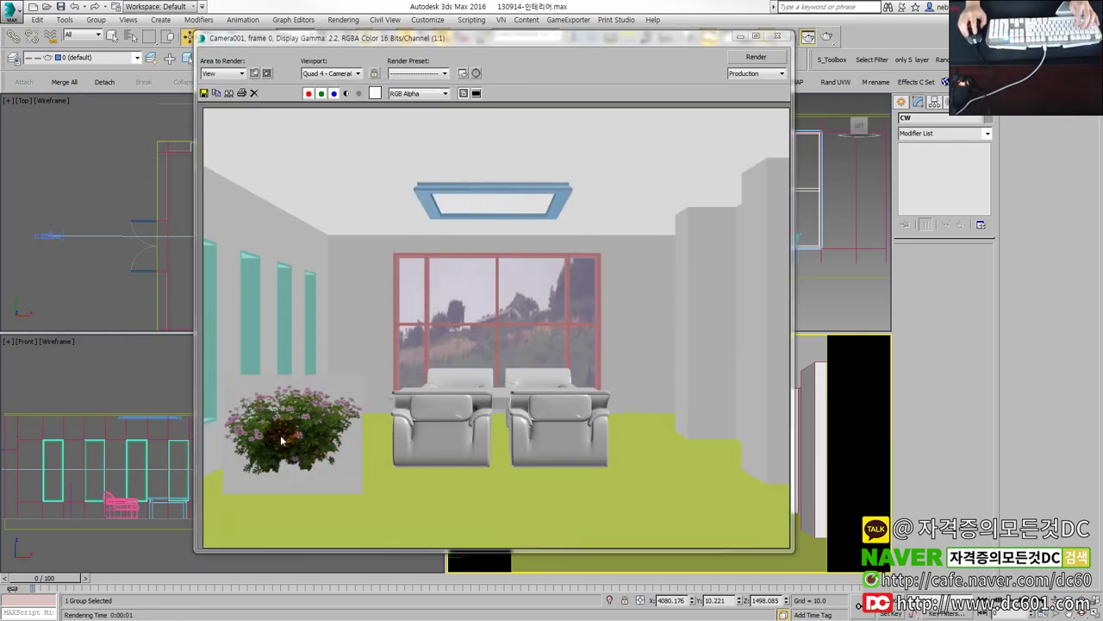
click(777, 37)
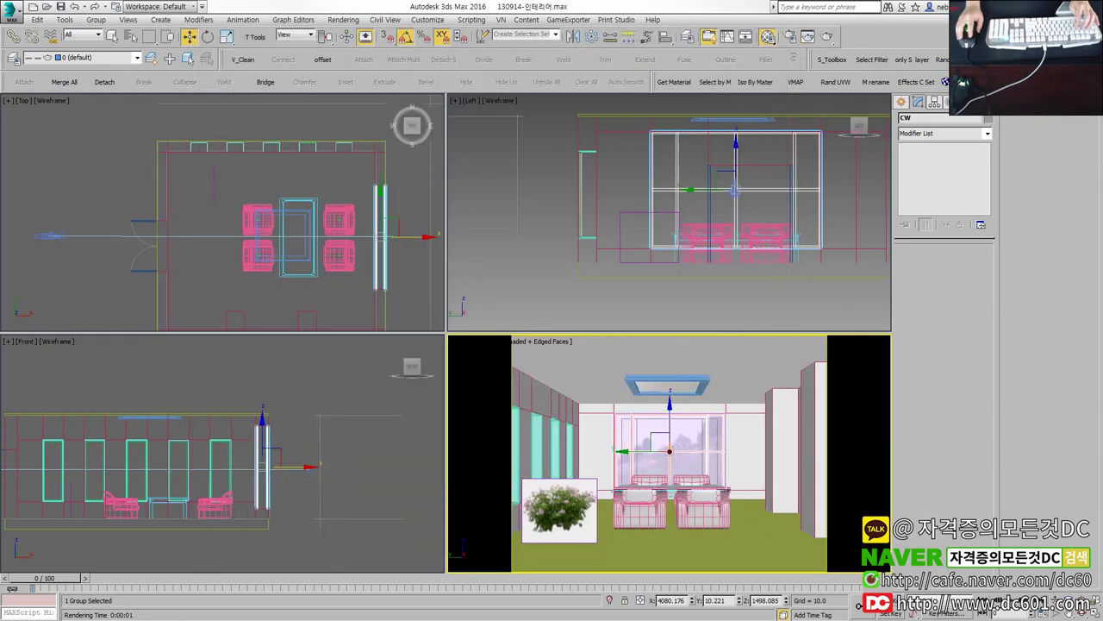
key(m)
drag(643, 190, 423, 140)
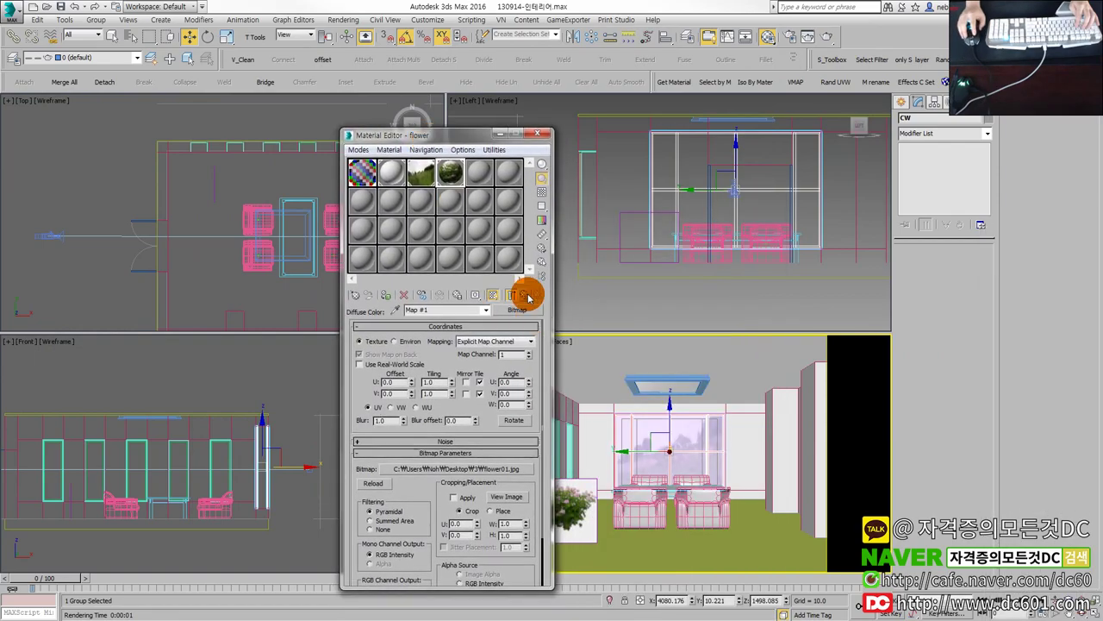
Step: Assign flower02.jpg as the flower material's Opacity bitmap
click(523, 296)
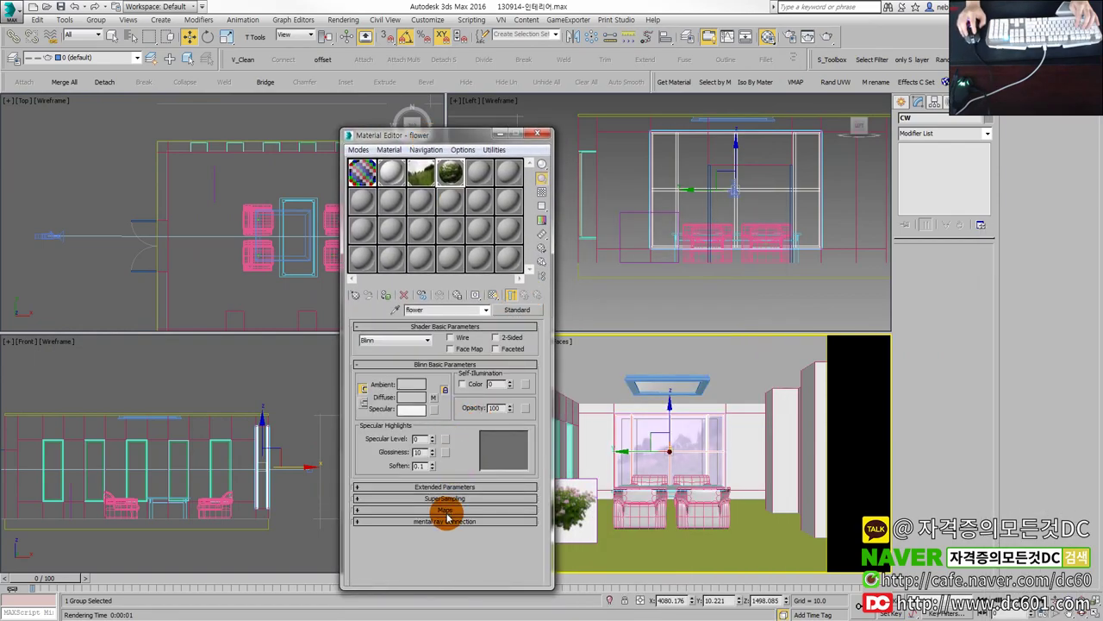
click(445, 509)
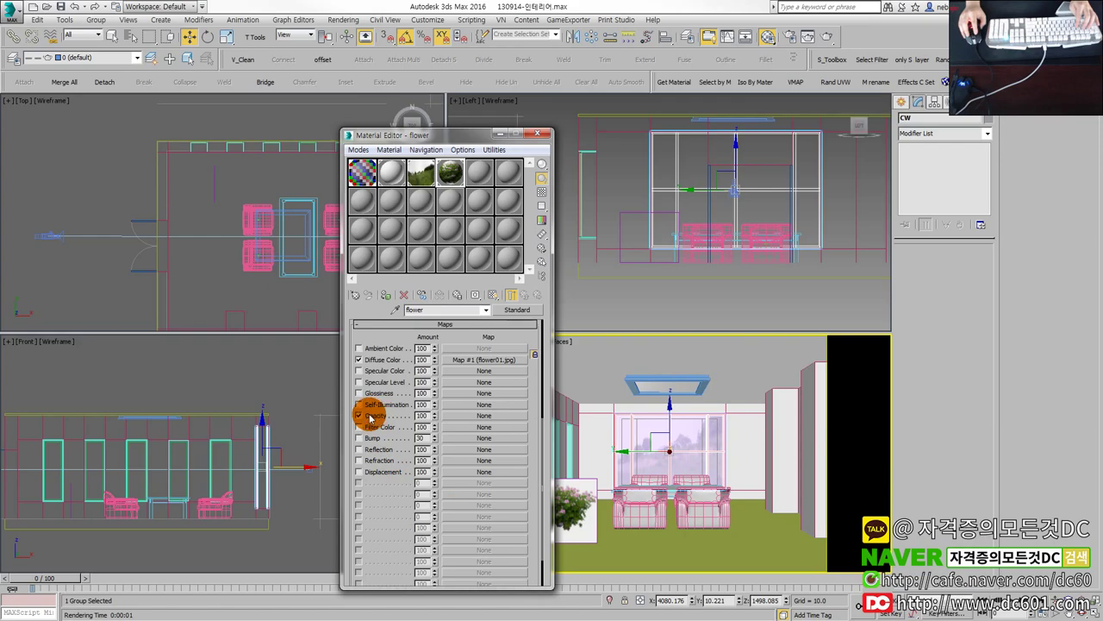
click(484, 417)
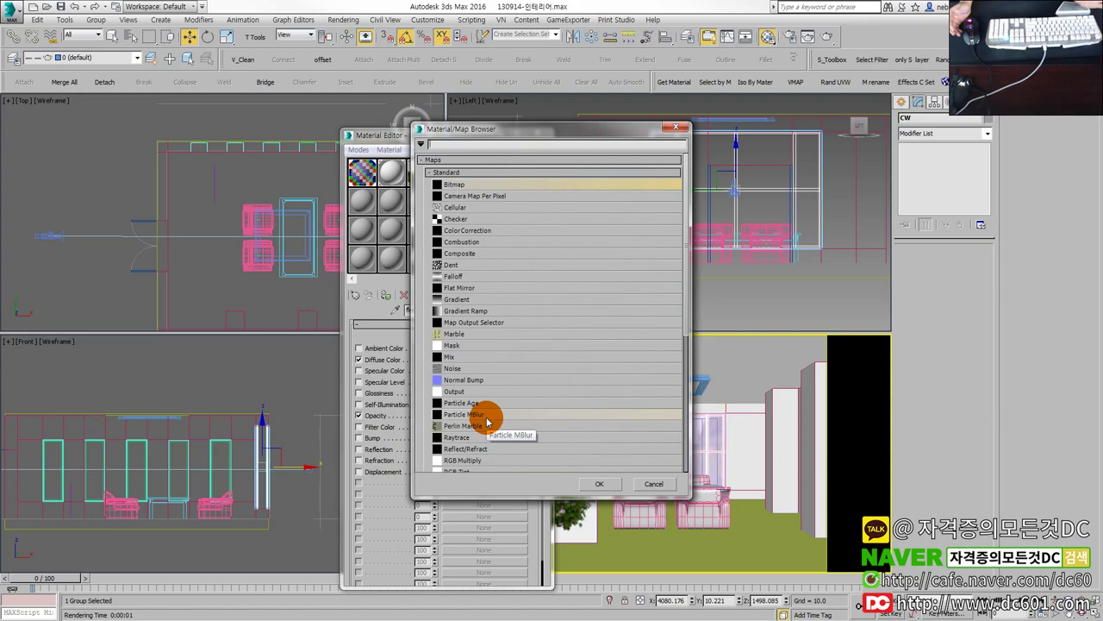
double_click(476, 185)
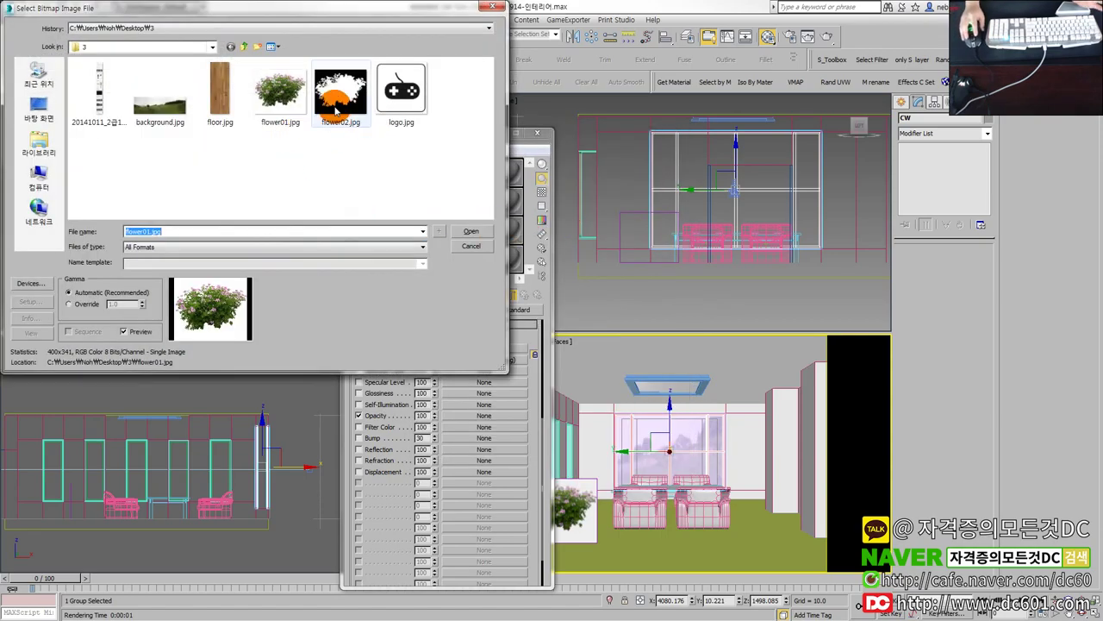
click(337, 109)
mouse_move(341, 90)
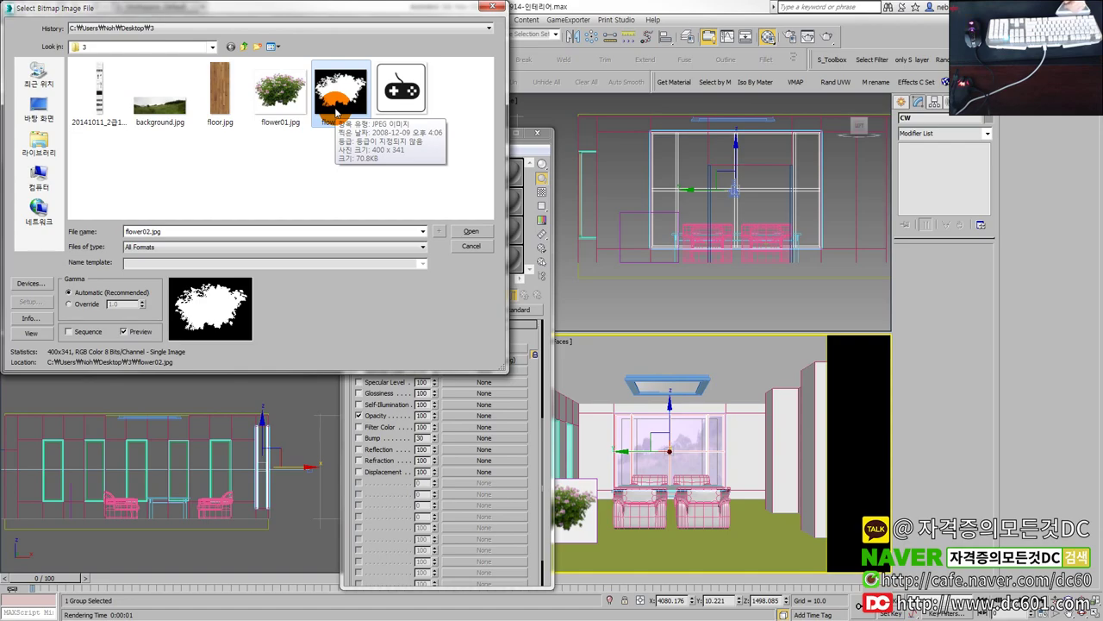
double_click(336, 97)
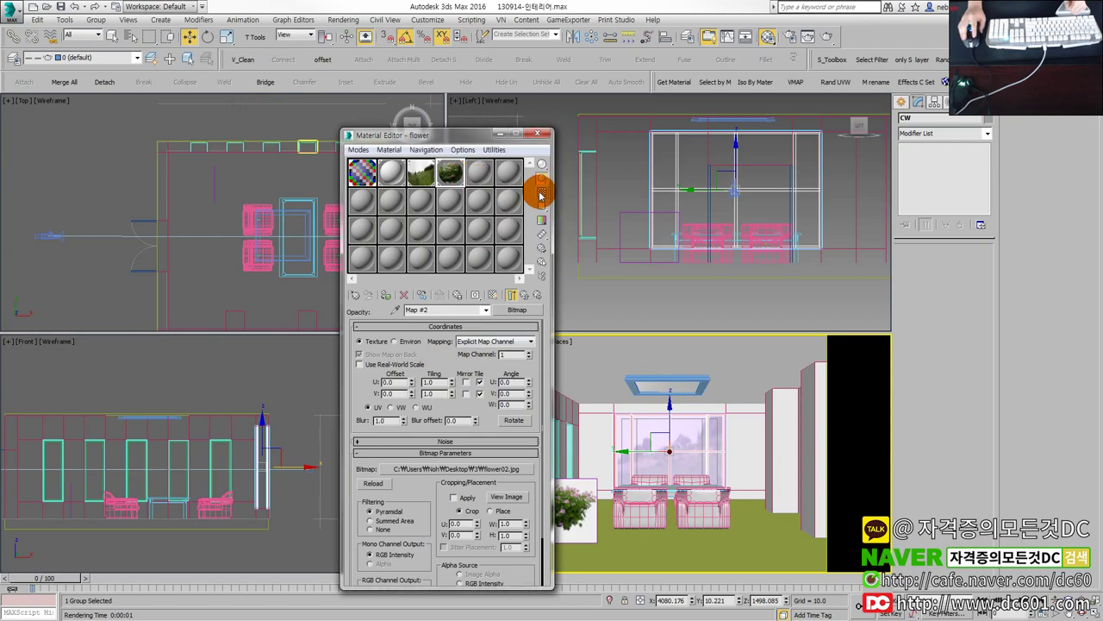
Step: Preview the map in the enlarged slot, then close it and the Material Editor
double_click(465, 177)
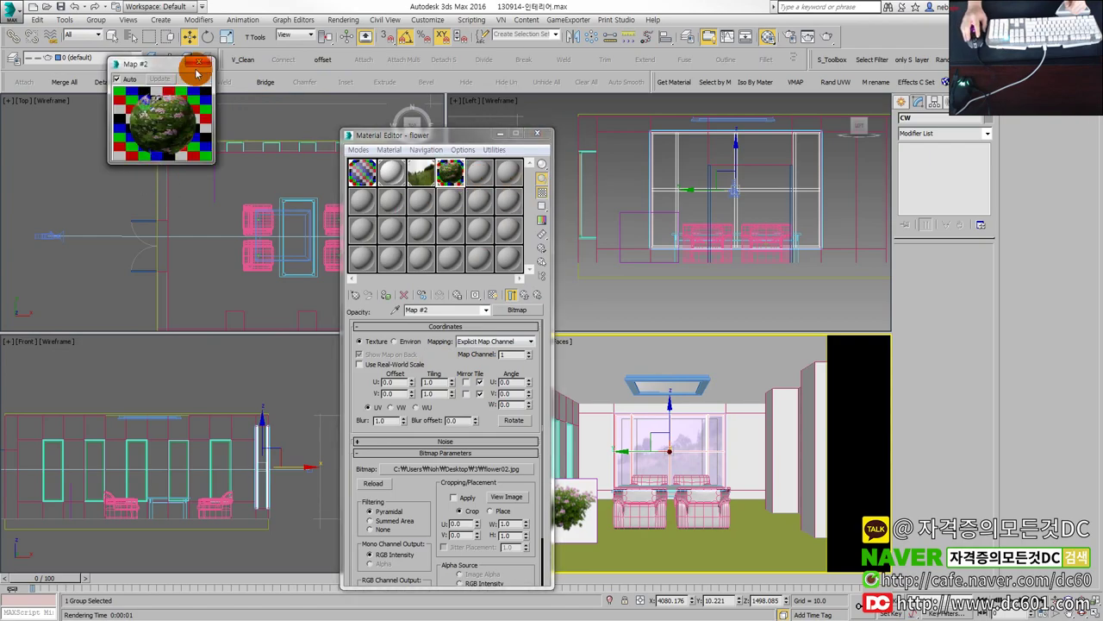
click(199, 64)
click(537, 134)
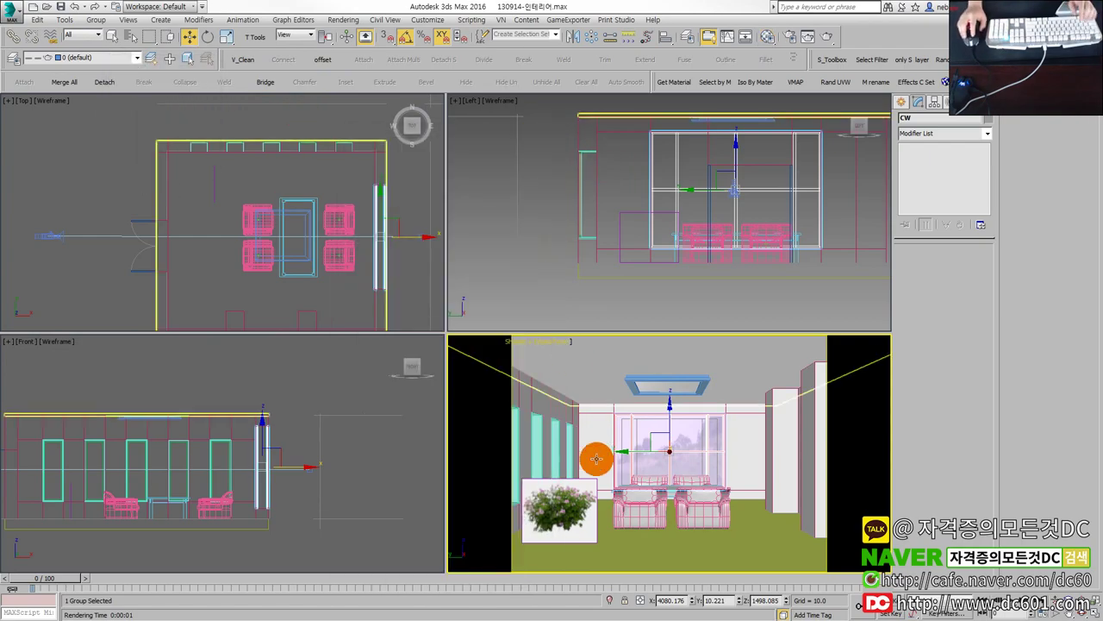
Step: Move the flower plane into the room's near front-left corner using the Top and Left views
click(227, 181)
drag(233, 172, 235, 159)
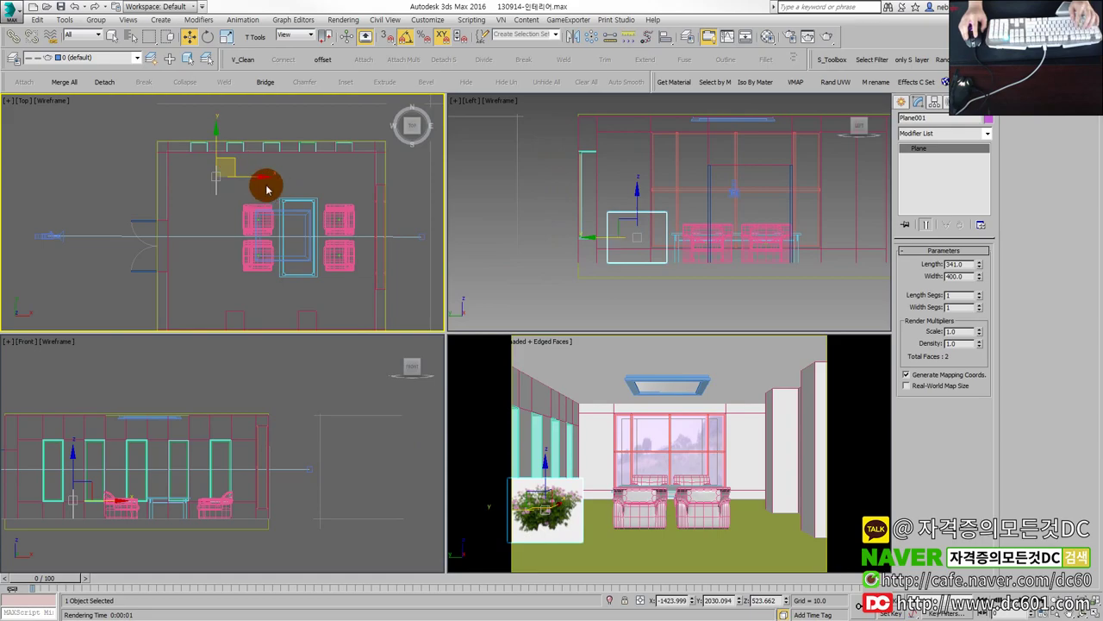
mouse_move(245, 176)
mouse_down()
mouse_move(182, 163)
mouse_move(179, 151)
mouse_move(173, 183)
mouse_up()
click(703, 220)
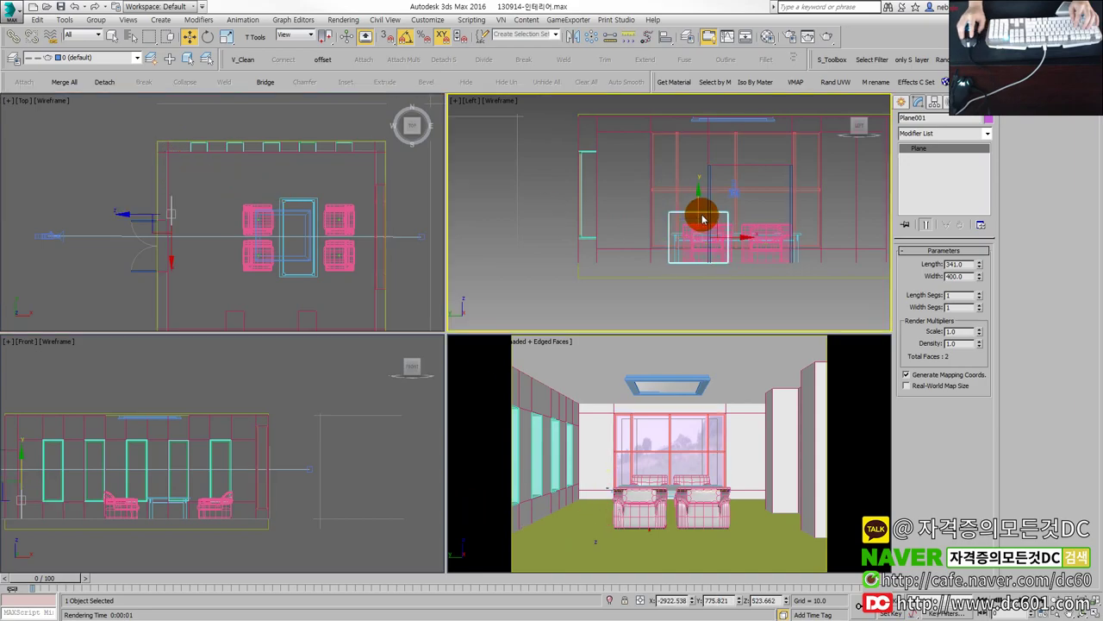
drag(702, 220, 704, 168)
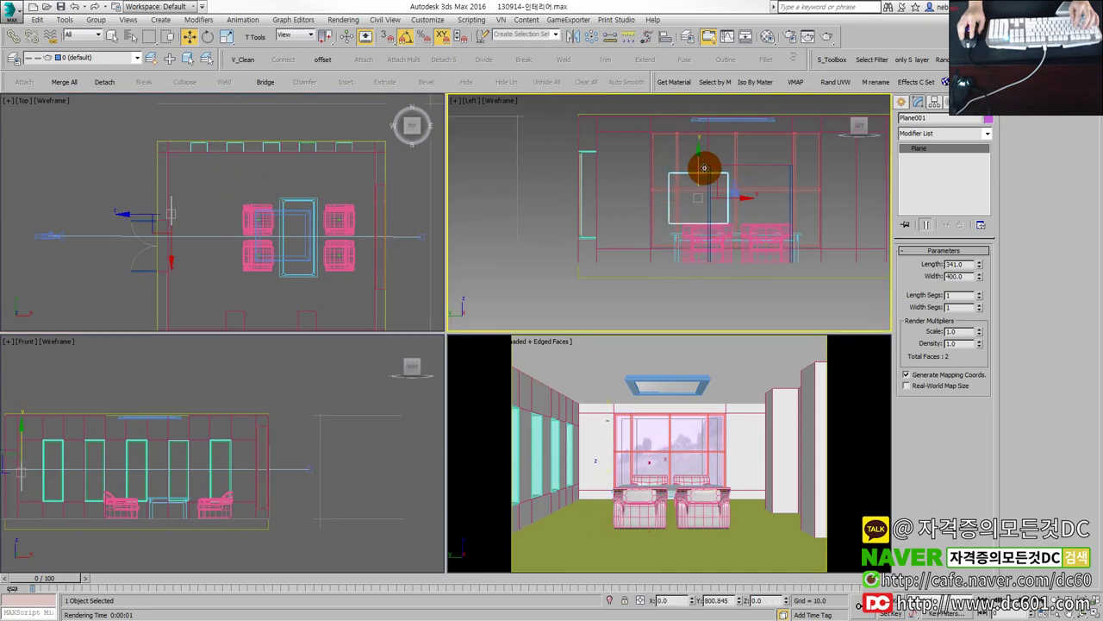
click(197, 209)
drag(195, 214, 186, 149)
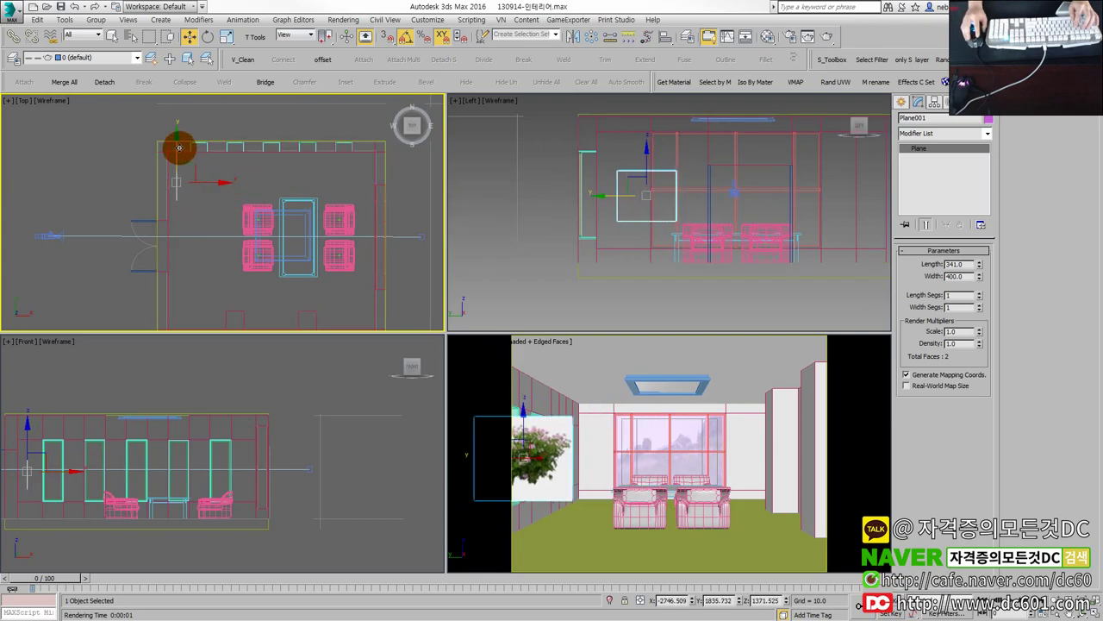
drag(178, 146, 180, 160)
drag(670, 167, 674, 213)
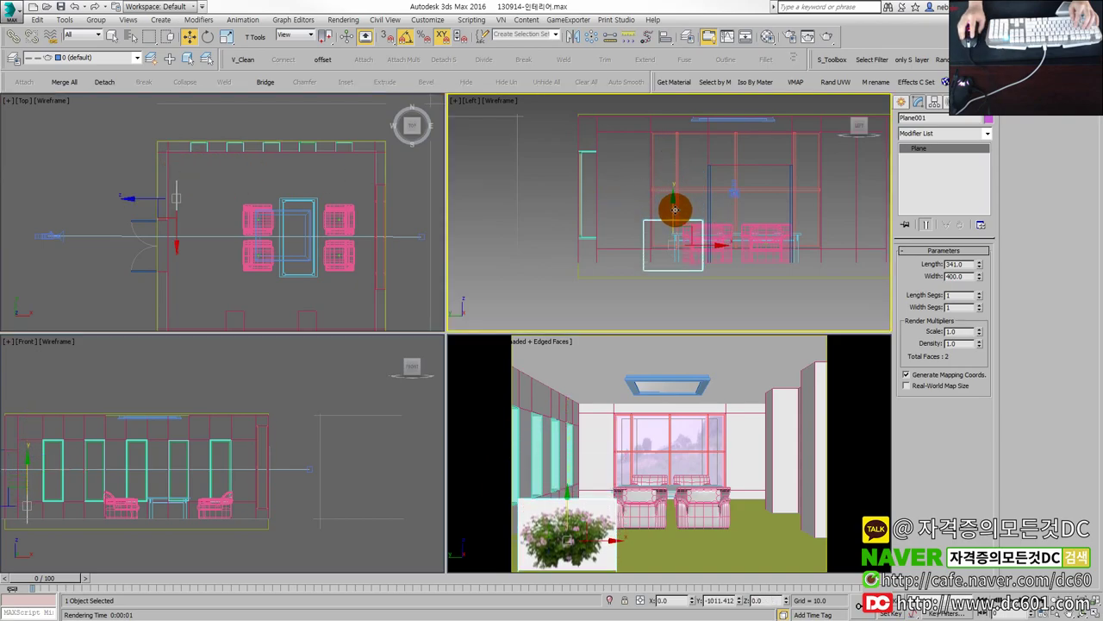
Step: Scale the flower plane up uniformly and bring the reference exam image alongside
click(645, 476)
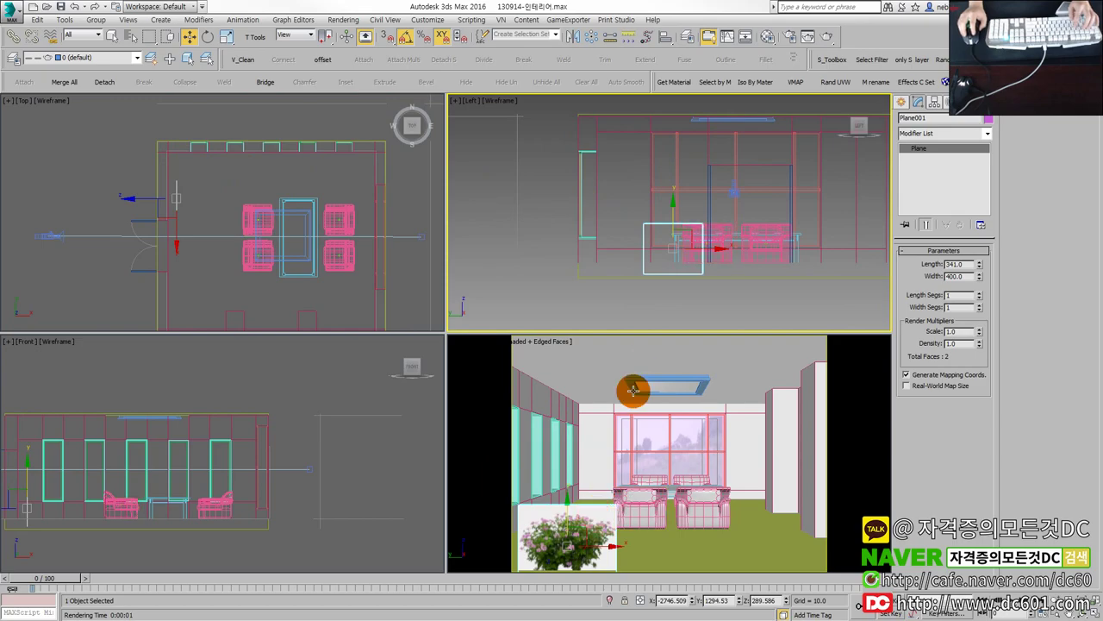
click(675, 241)
key(r)
mouse_move(679, 237)
mouse_down()
mouse_move(686, 229)
mouse_move(688, 249)
mouse_up()
key(w)
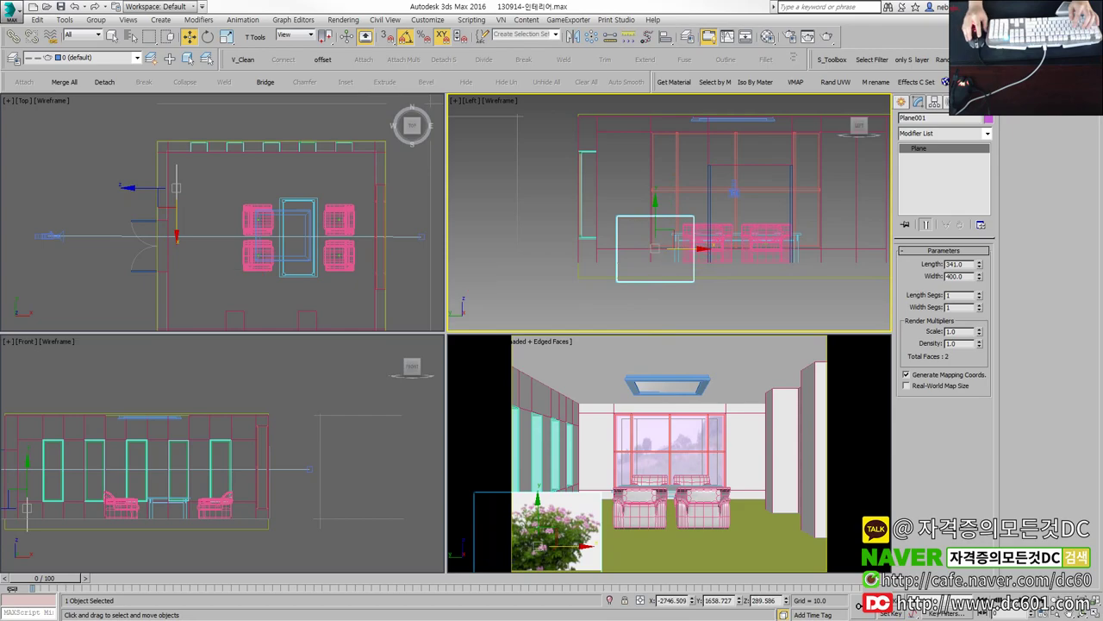
key(alt+Tab)
mouse_move(470, 112)
mouse_down()
mouse_move(373, 135)
mouse_move(4, 116)
mouse_up()
click(640, 443)
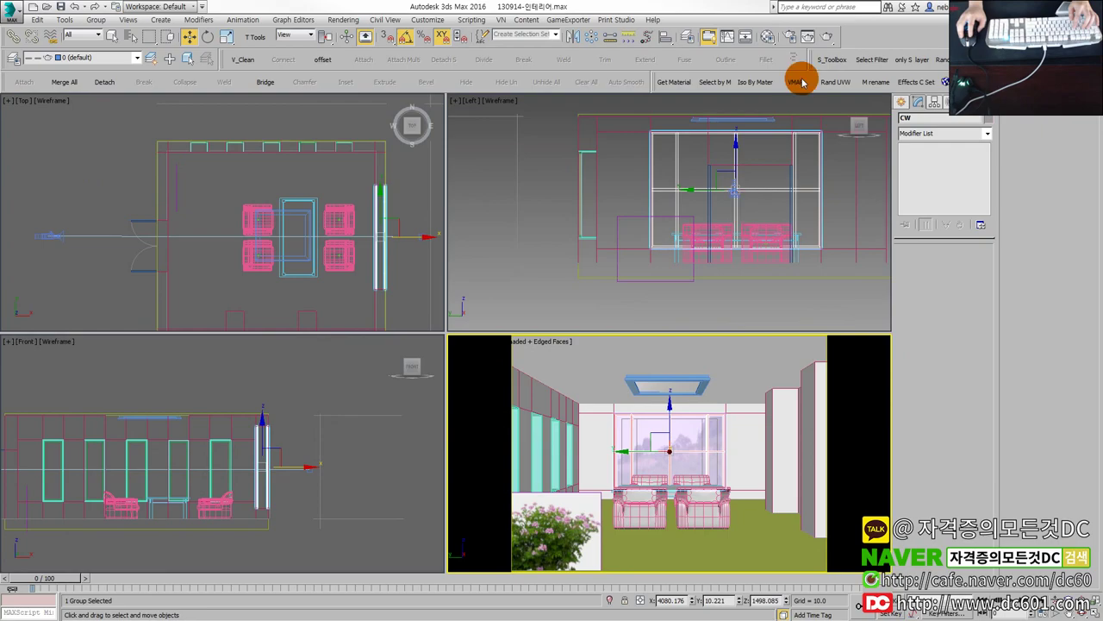
click(827, 41)
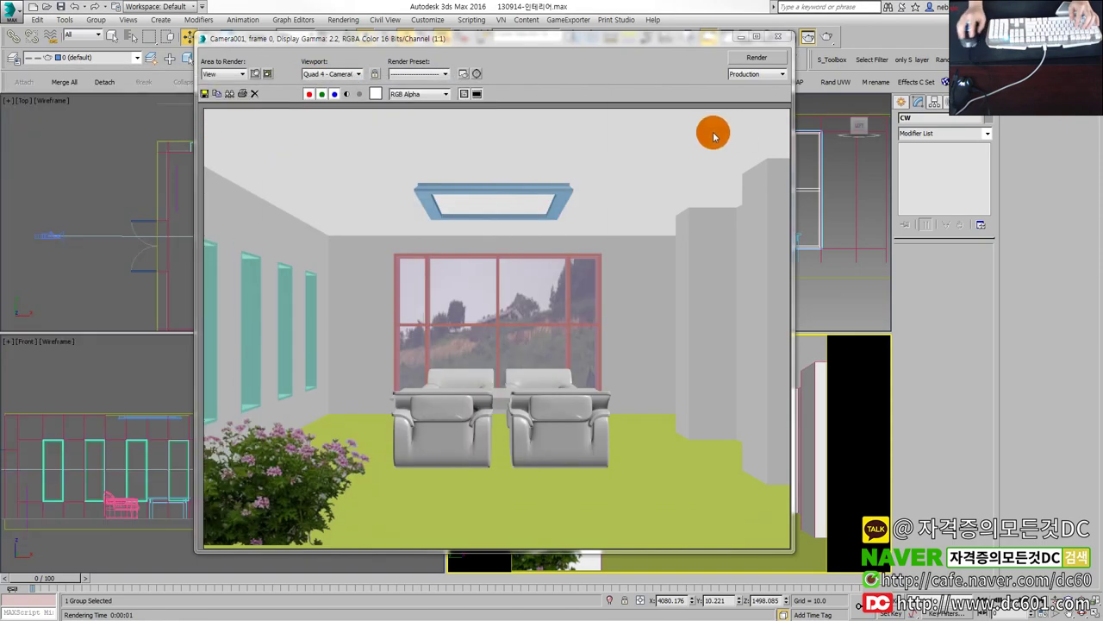
click(776, 39)
click(636, 480)
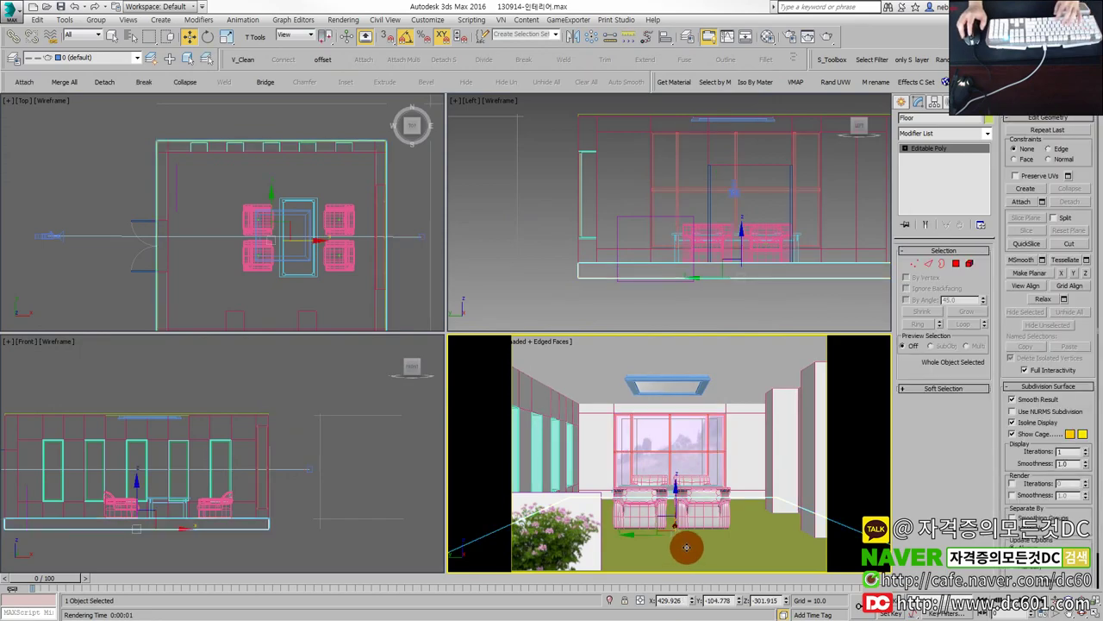
Step: Maximize the Left view in shaded mode and isolate the selected Floor slab on its own
click(694, 232)
key(alt+w)
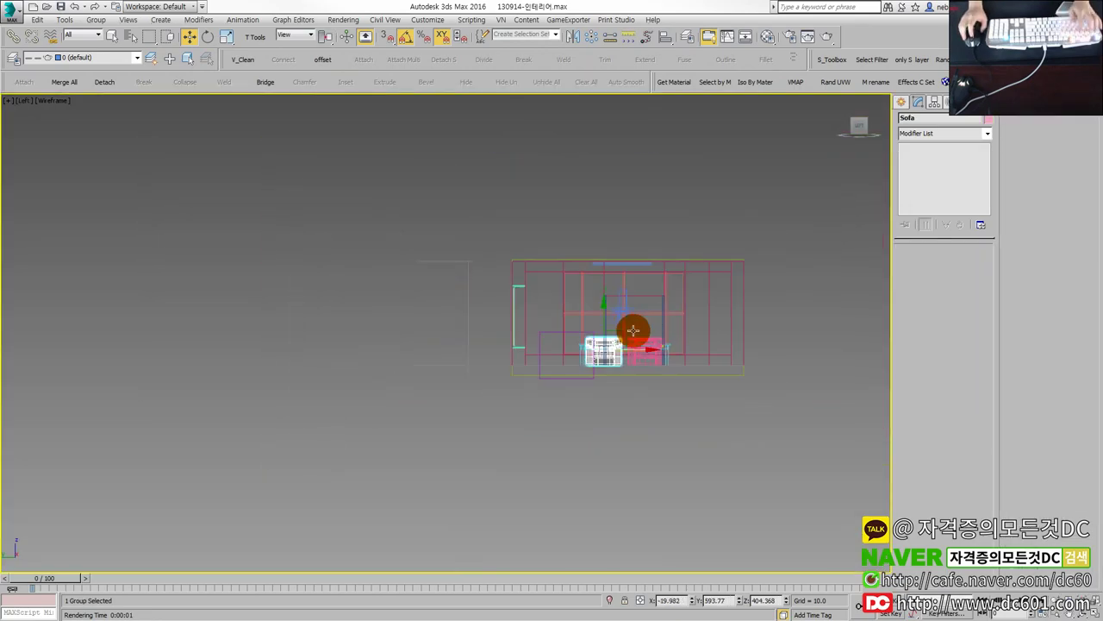
key(F3)
alt+middle_drag(606, 382, 598, 425)
click(597, 427)
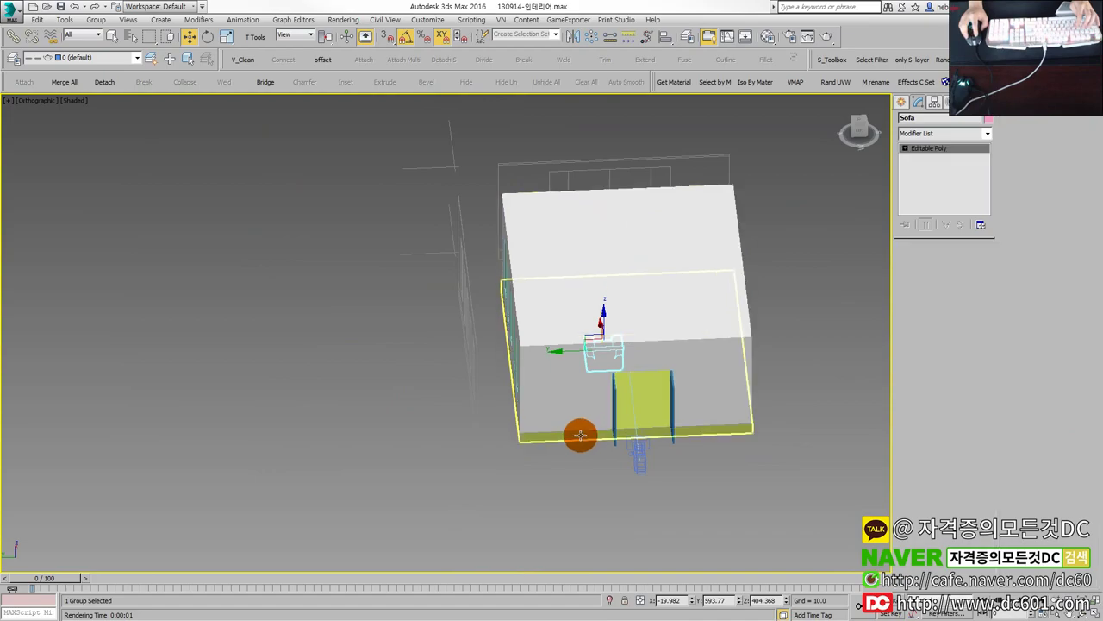
click(612, 600)
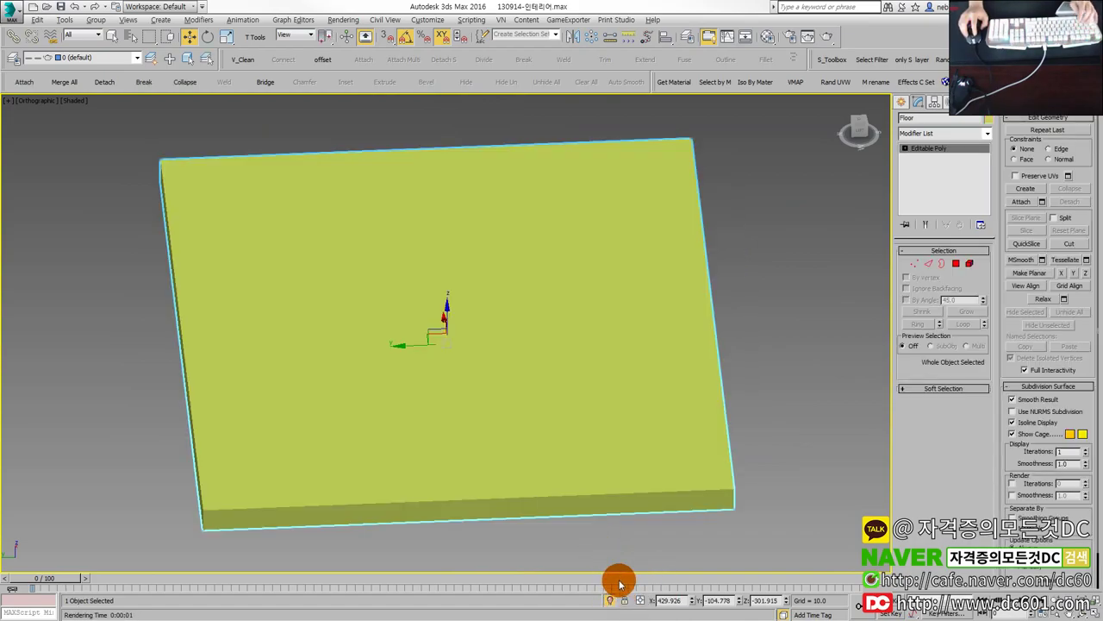
click(614, 603)
click(613, 601)
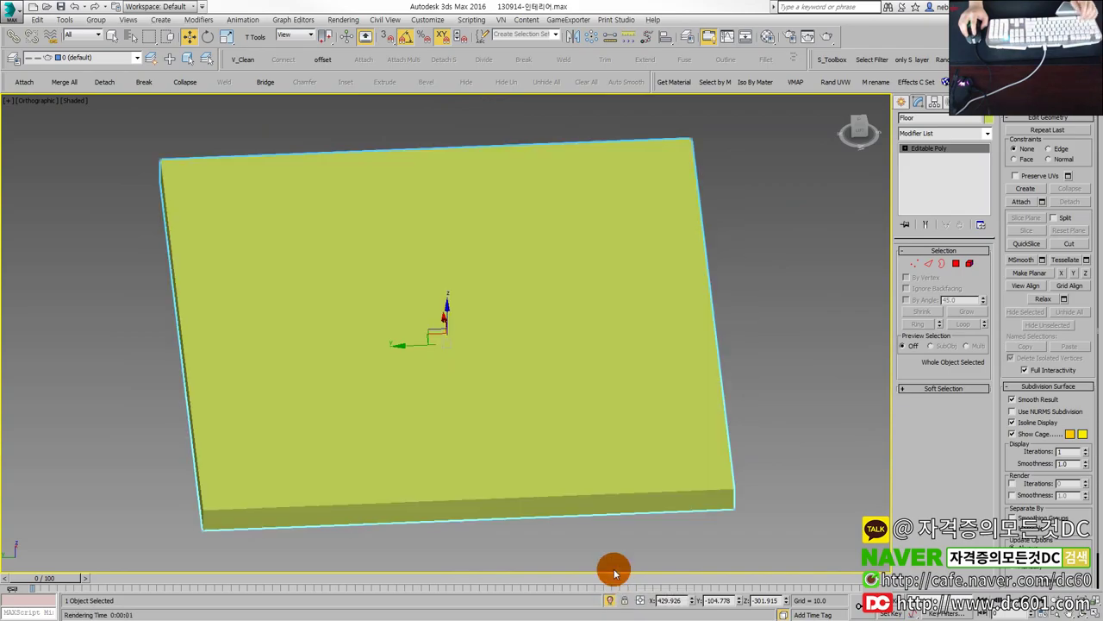
scroll(663, 464, down, 2)
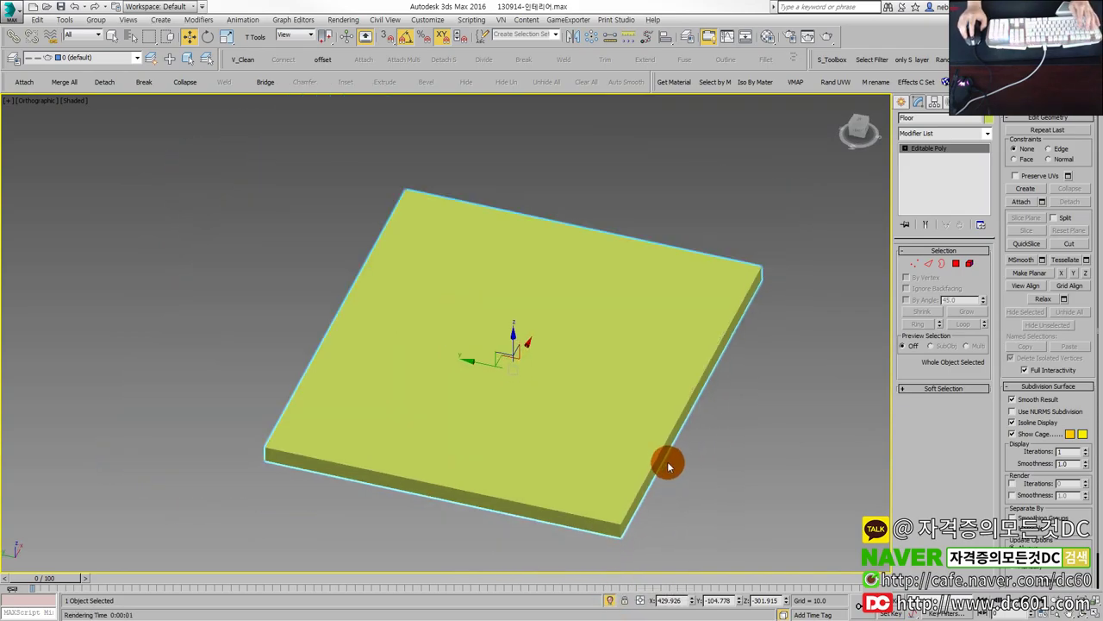
Step: Create a new material with floor.jpg as its Diffuse bitmap and apply it to the Floor
key(m)
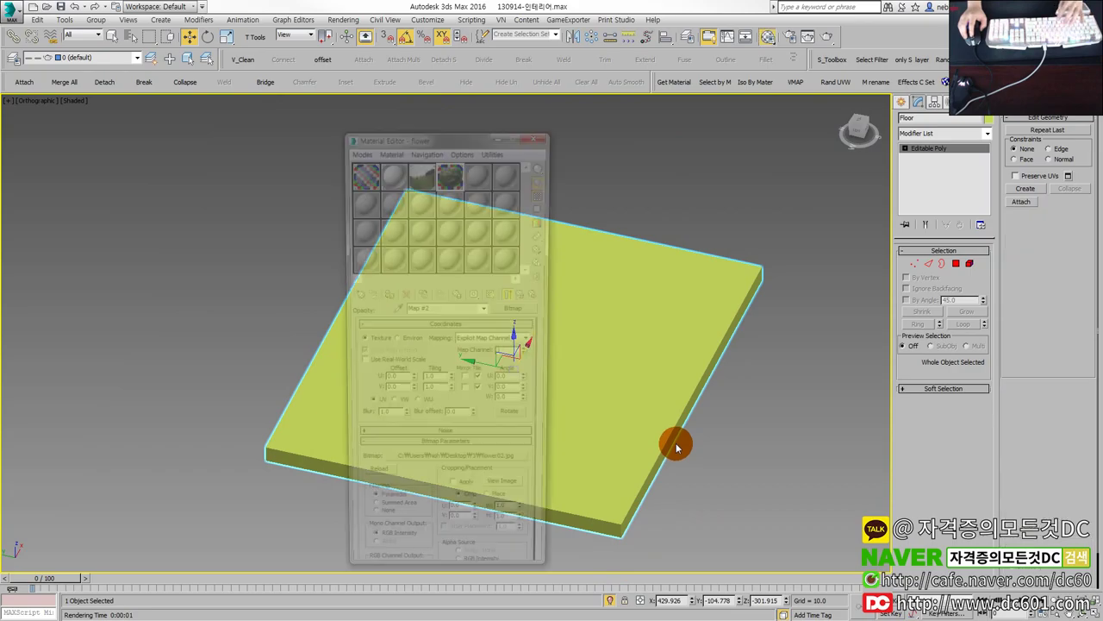
click(479, 172)
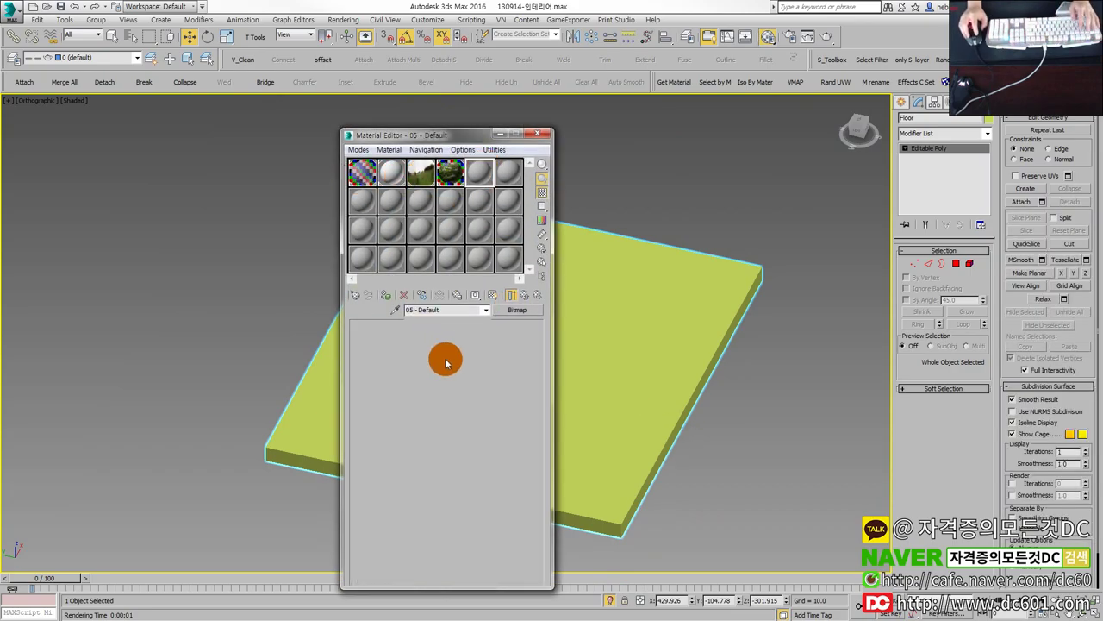
click(423, 396)
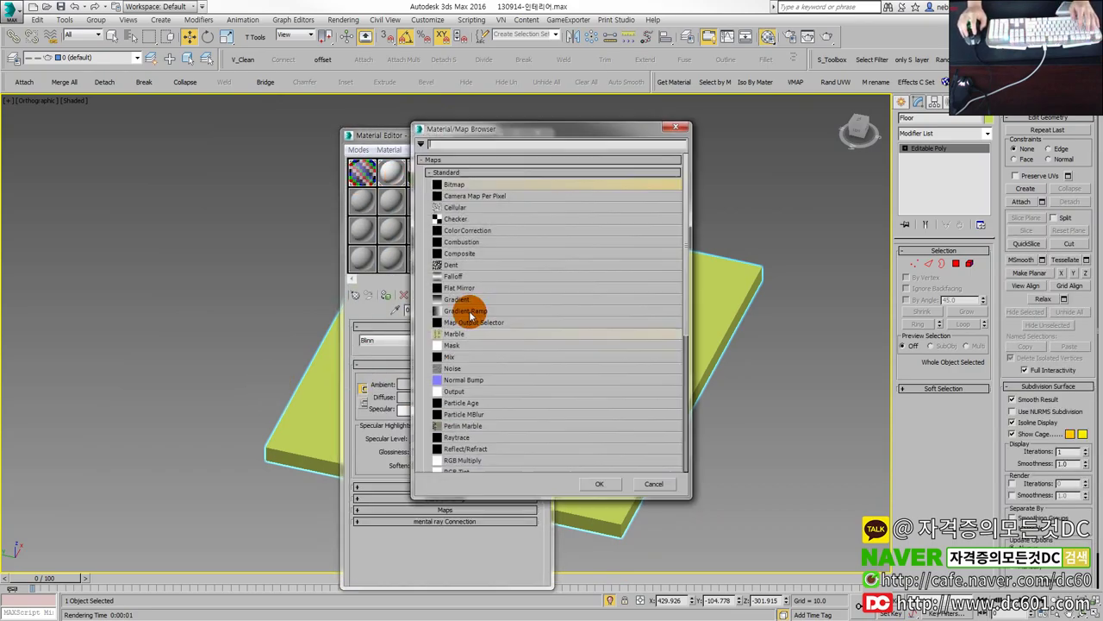
double_click(482, 184)
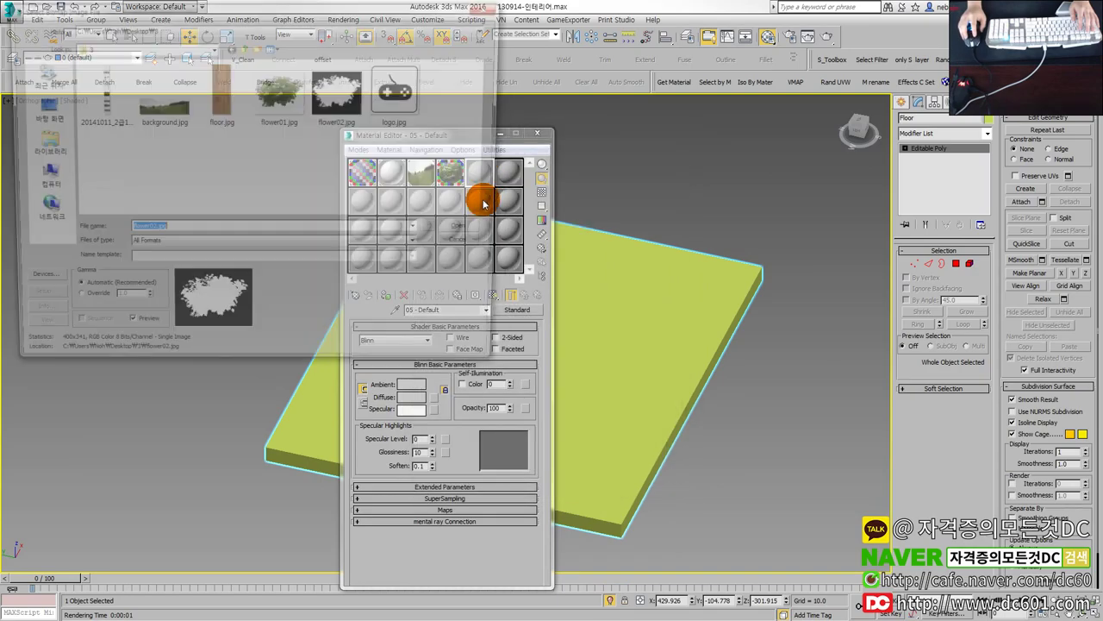
double_click(219, 125)
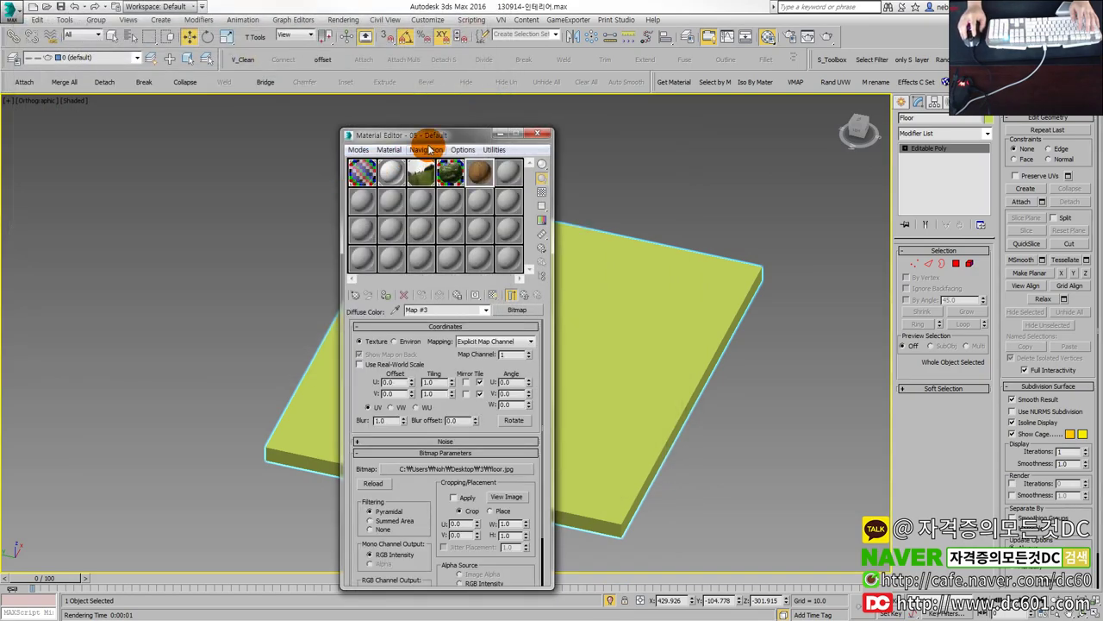
click(481, 175)
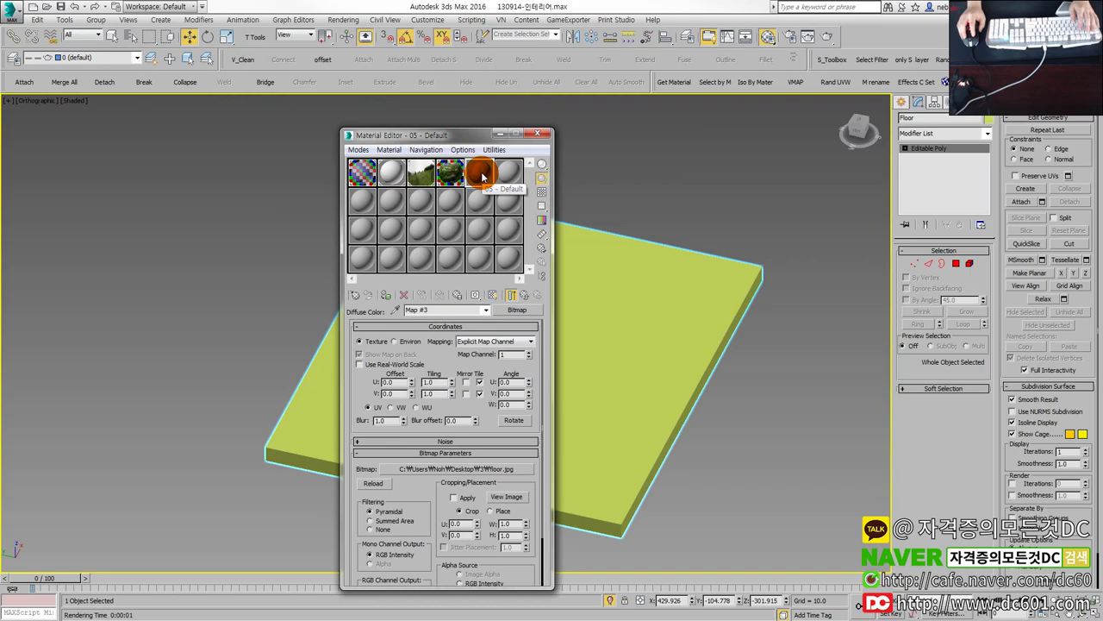
drag(475, 135, 273, 128)
Step: Turn on Show Shaded Material in Viewport so the wood texture displays on the floor
drag(286, 170, 513, 330)
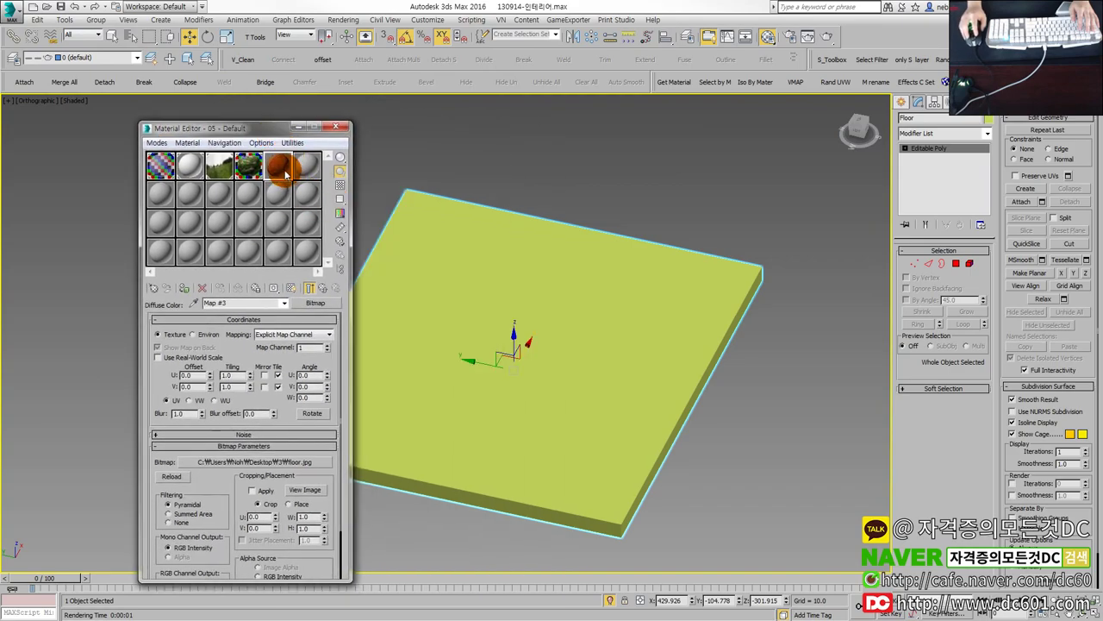
click(292, 249)
click(292, 294)
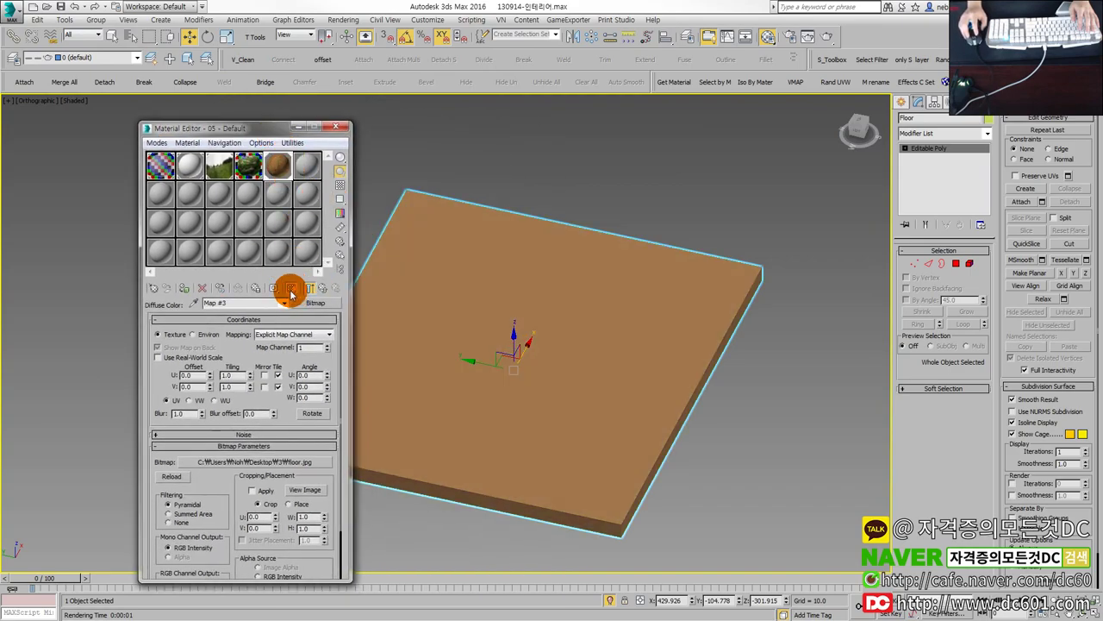
mouse_move(387, 382)
alt+middle_down()
mouse_move(660, 374)
mouse_move(594, 389)
mouse_move(414, 387)
mouse_move(606, 387)
alt+middle_up()
click(916, 154)
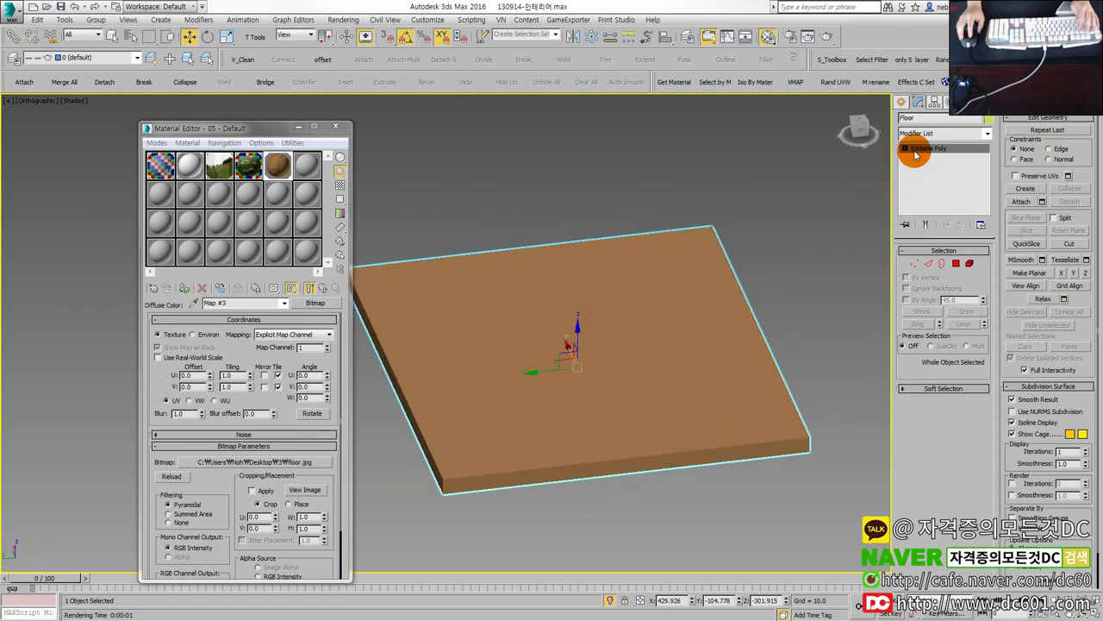
Step: Create a test teapot beside the floor and apply the wood material to it
click(900, 103)
middle_drag(832, 325, 683, 360)
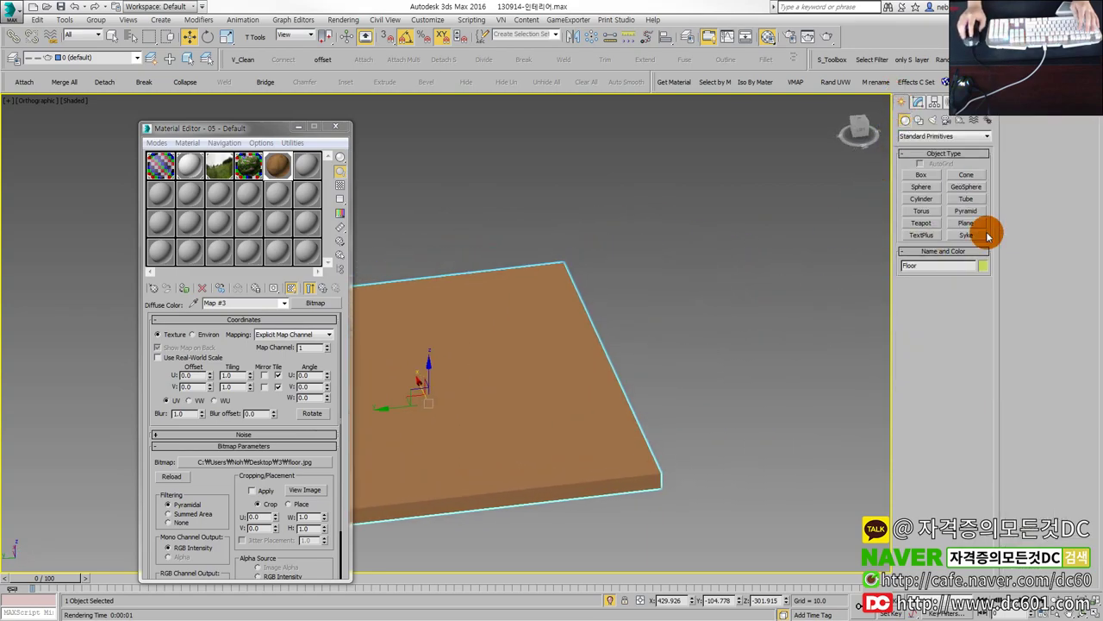
click(921, 223)
drag(702, 319, 707, 348)
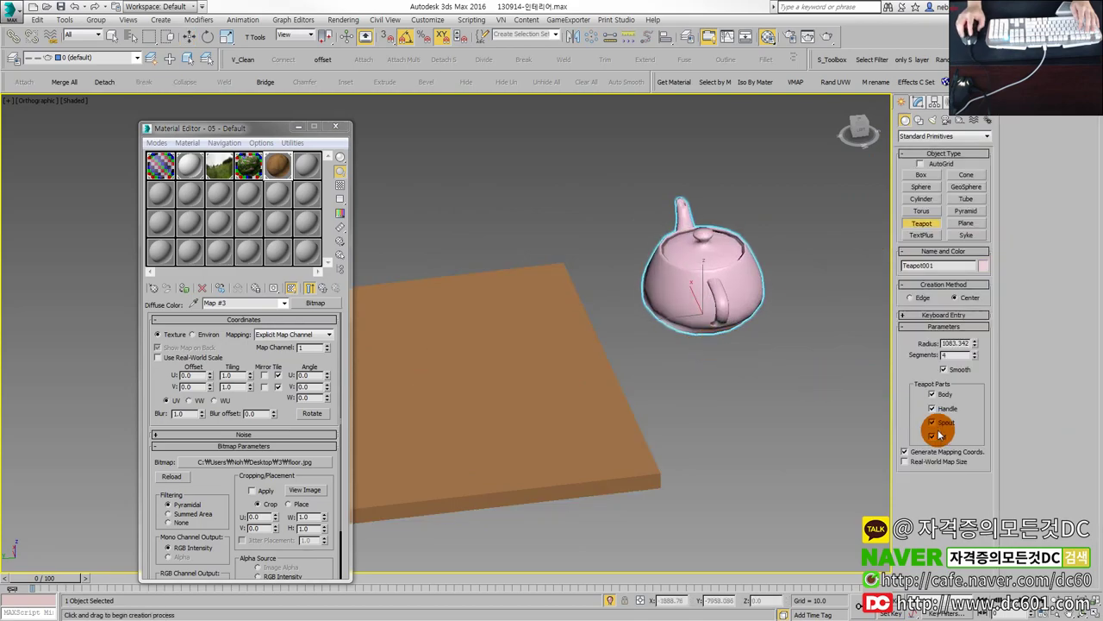
click(918, 103)
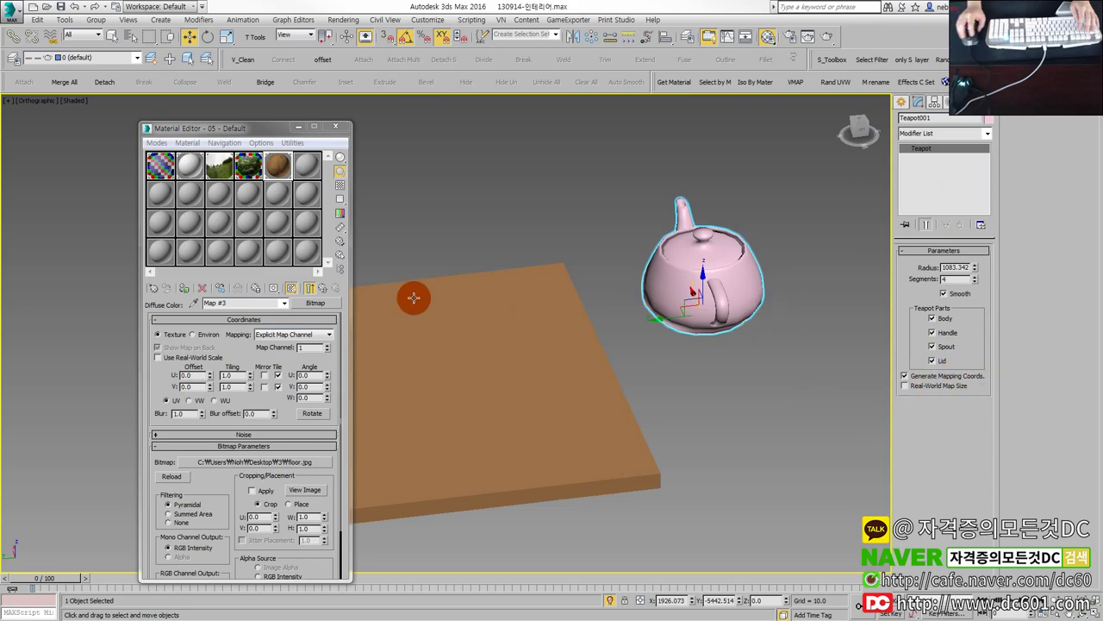
drag(294, 170, 729, 289)
Step: Strip the texture from the teapot, delete it, and reselect the floor slab
scroll(725, 267, up, 5)
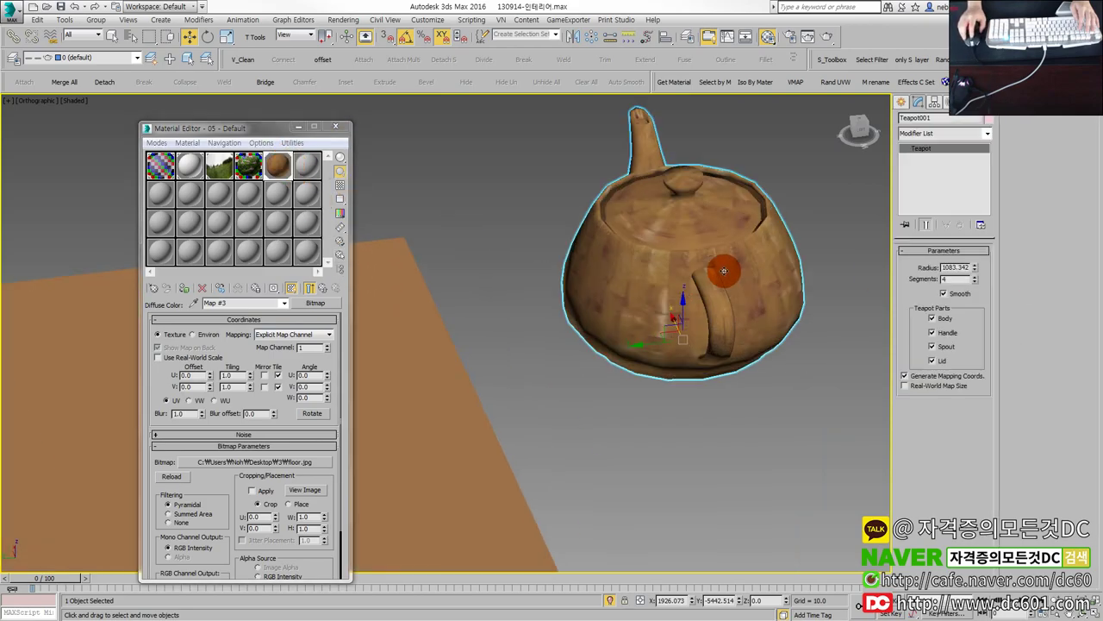
scroll(725, 266, down, 5)
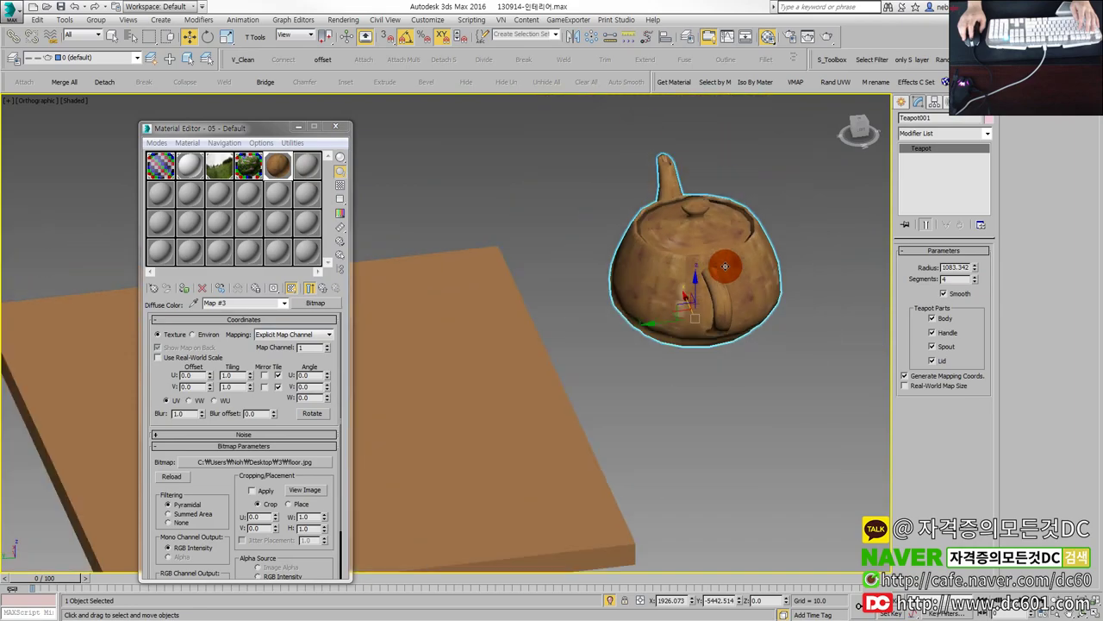
click(650, 264)
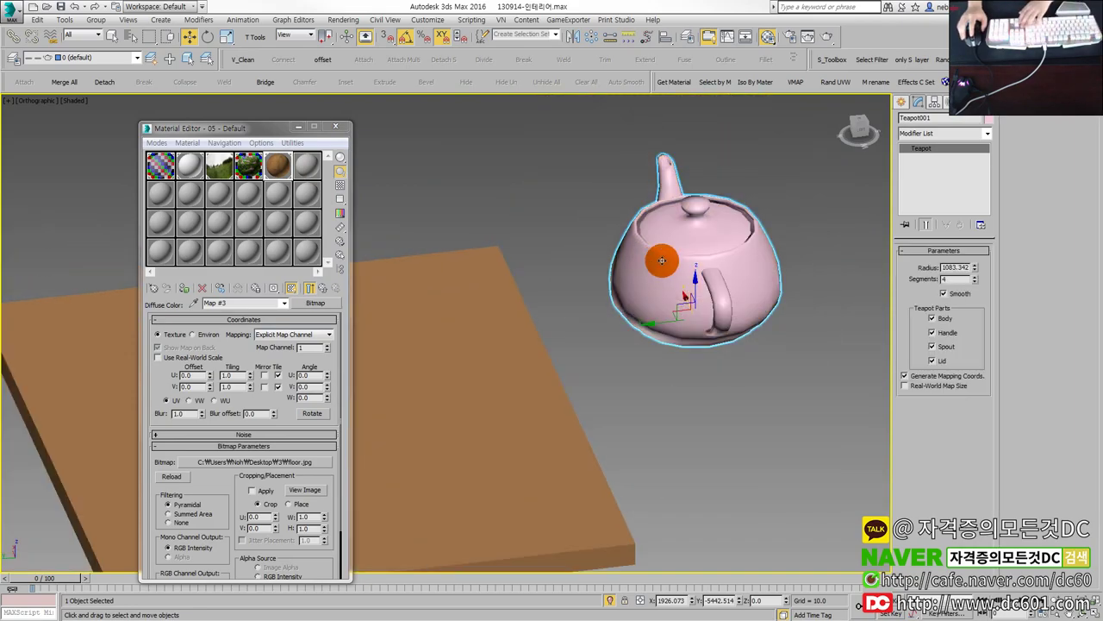
key(Delete)
click(438, 364)
Step: Add a UVW Map modifier set to Box mapping on the Floor slab
key(z)
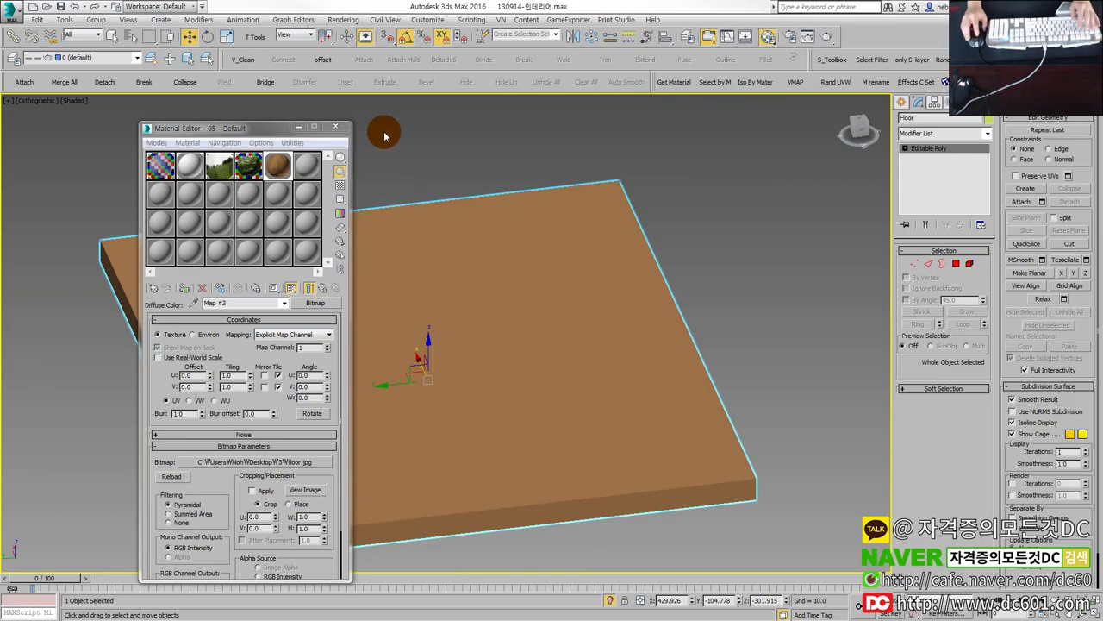
click(348, 132)
alt+middle_drag(568, 417, 540, 418)
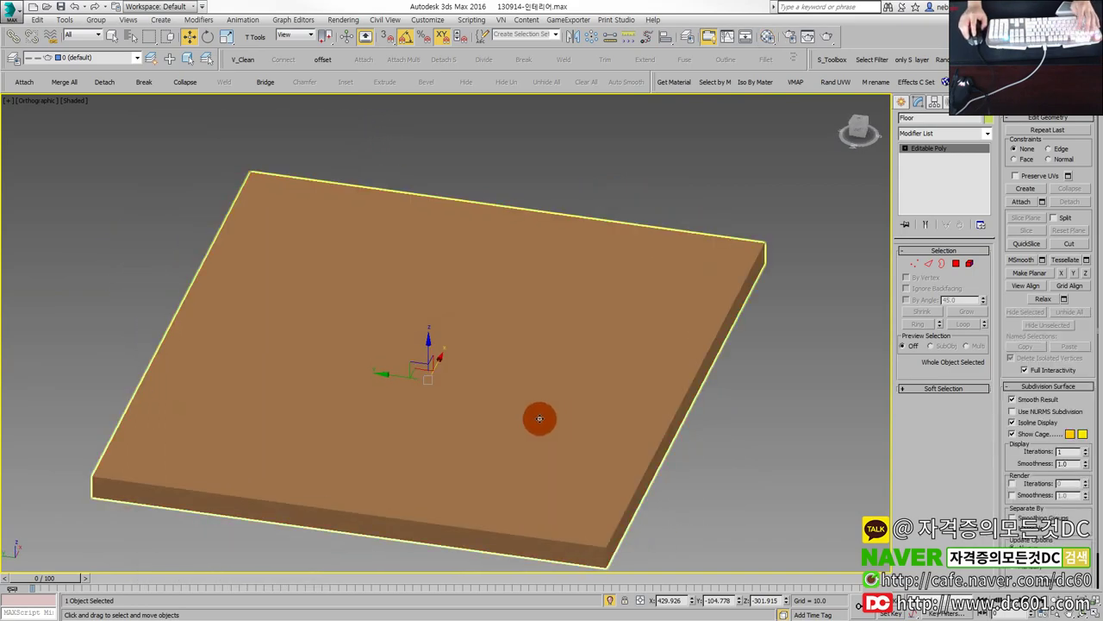
click(987, 134)
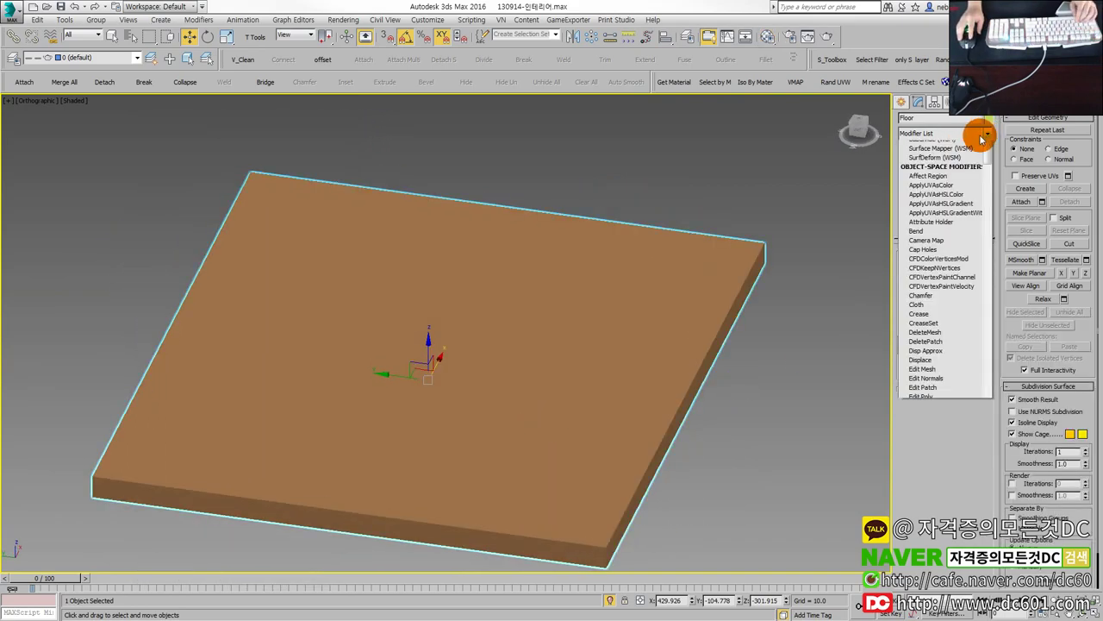
scroll(930, 207, down, 15)
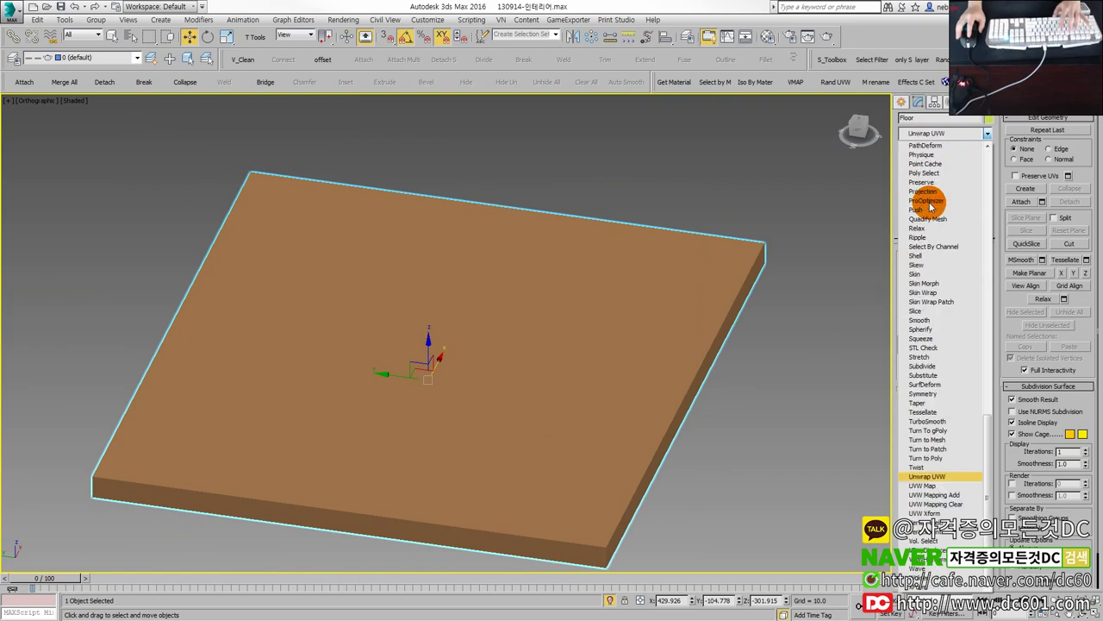
click(922, 487)
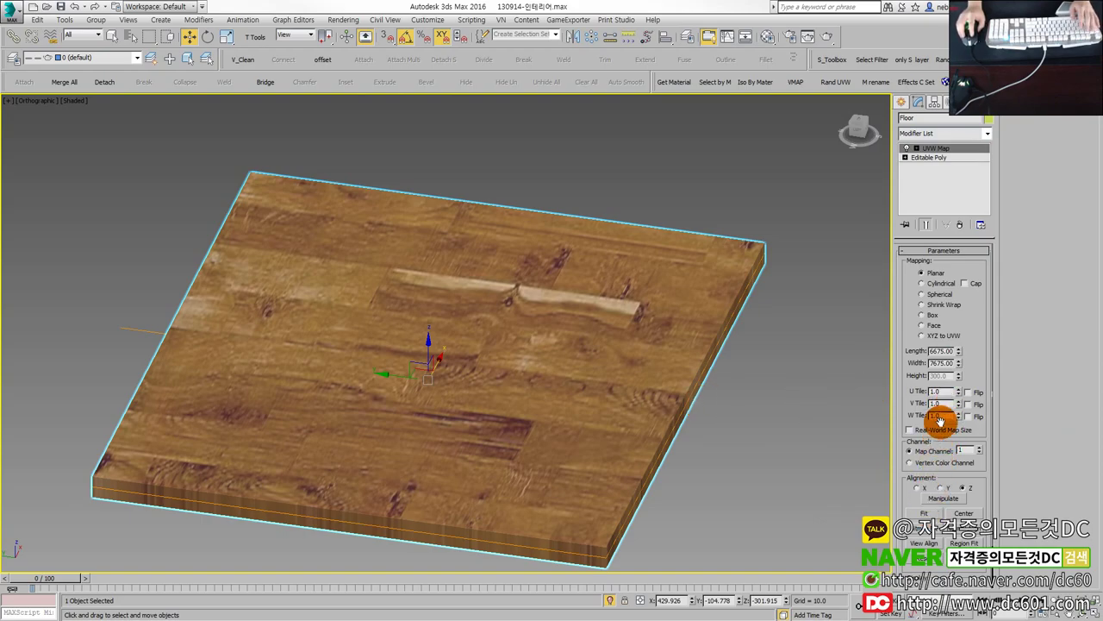
click(932, 316)
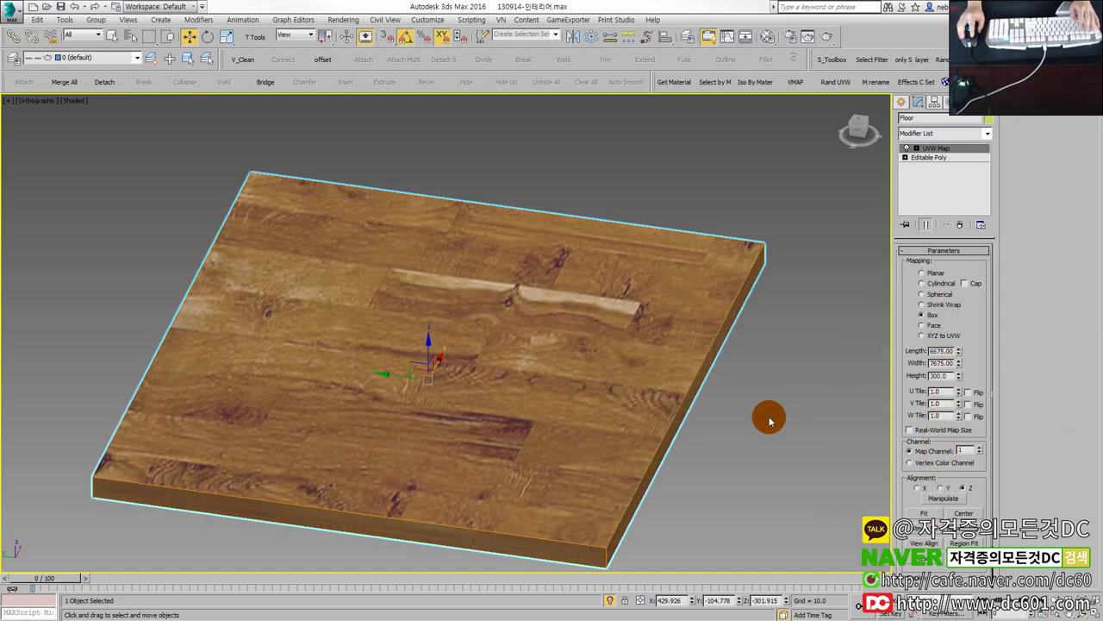
key(alt+Tab)
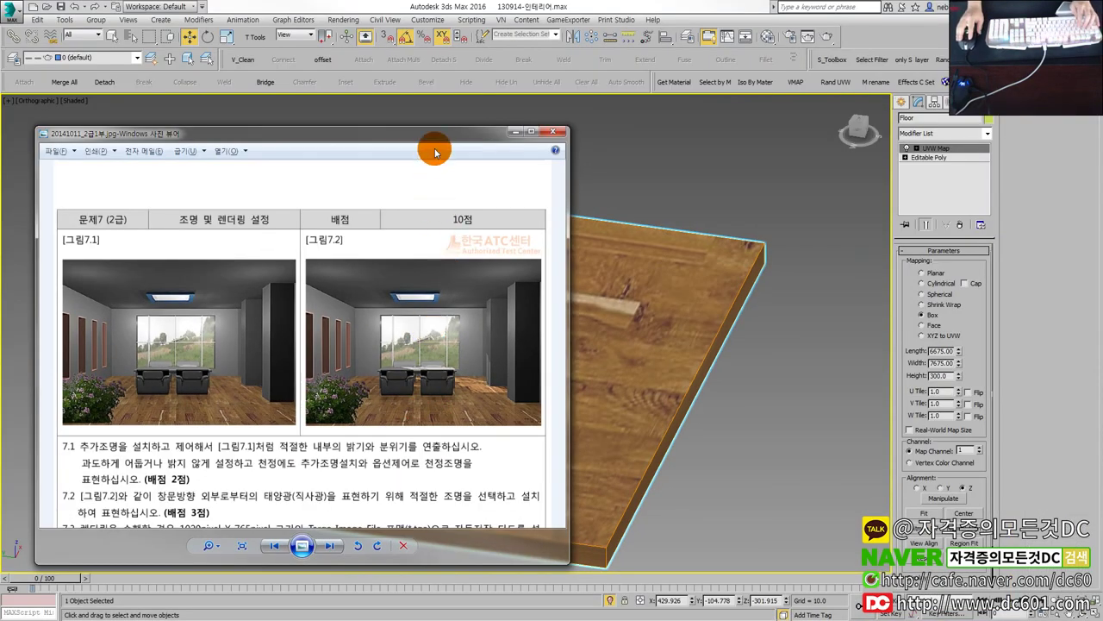
Step: Move the reference sheet aside, isolate the floor slab, and switch to the four-viewport layout
drag(434, 150, 34, 167)
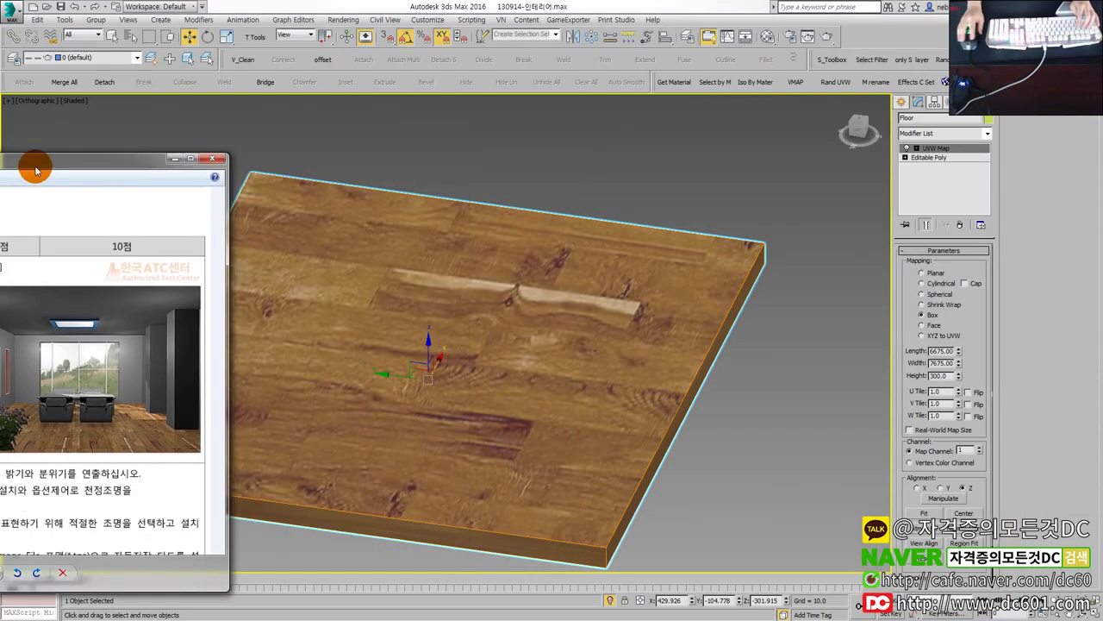
click(675, 435)
key(alt+q)
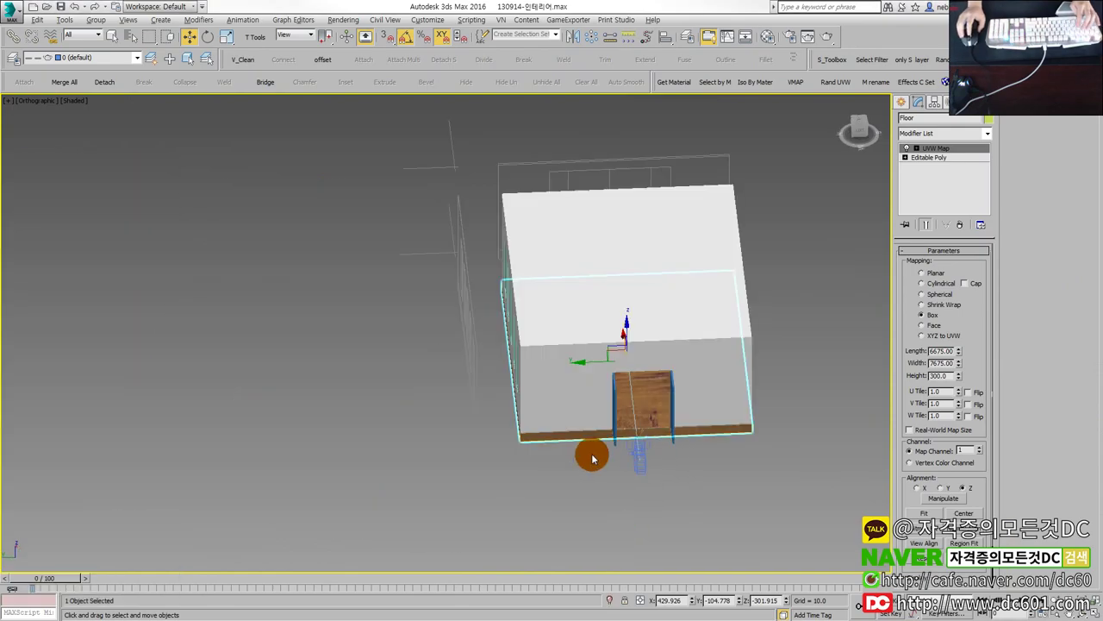
alt+middle_drag(592, 456, 636, 391)
key(alt+q)
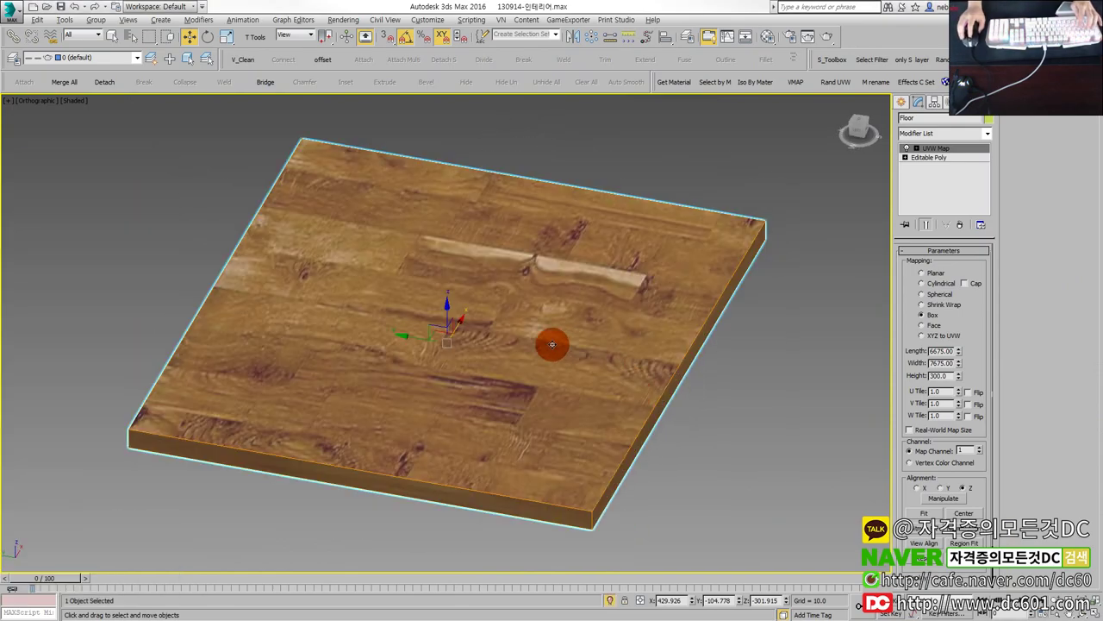
key(alt+q)
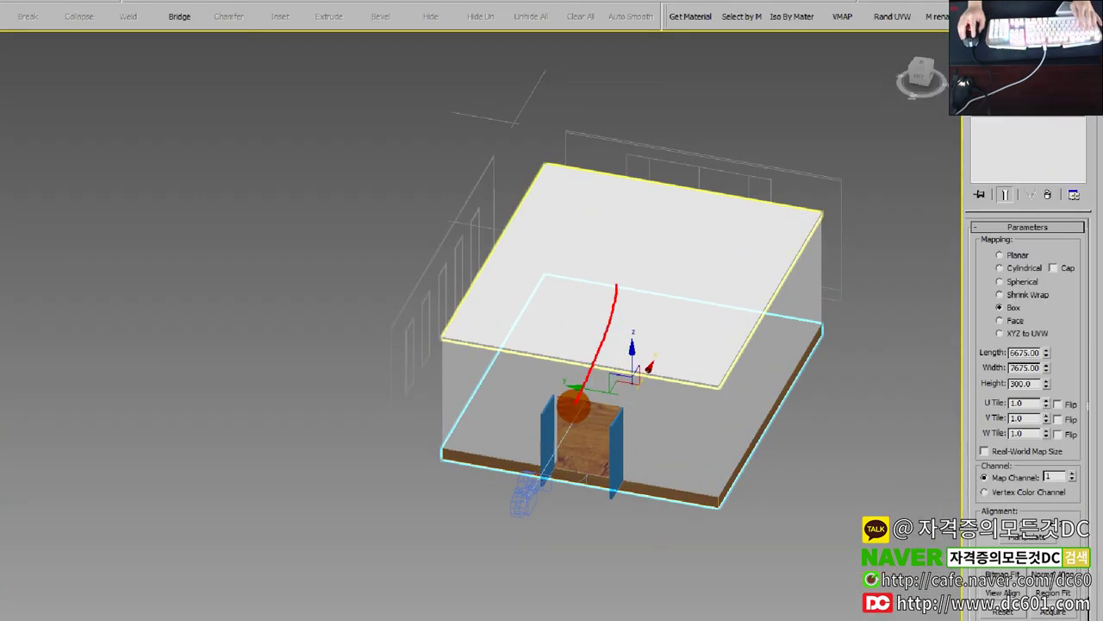
key(alt+q)
key(alt+w)
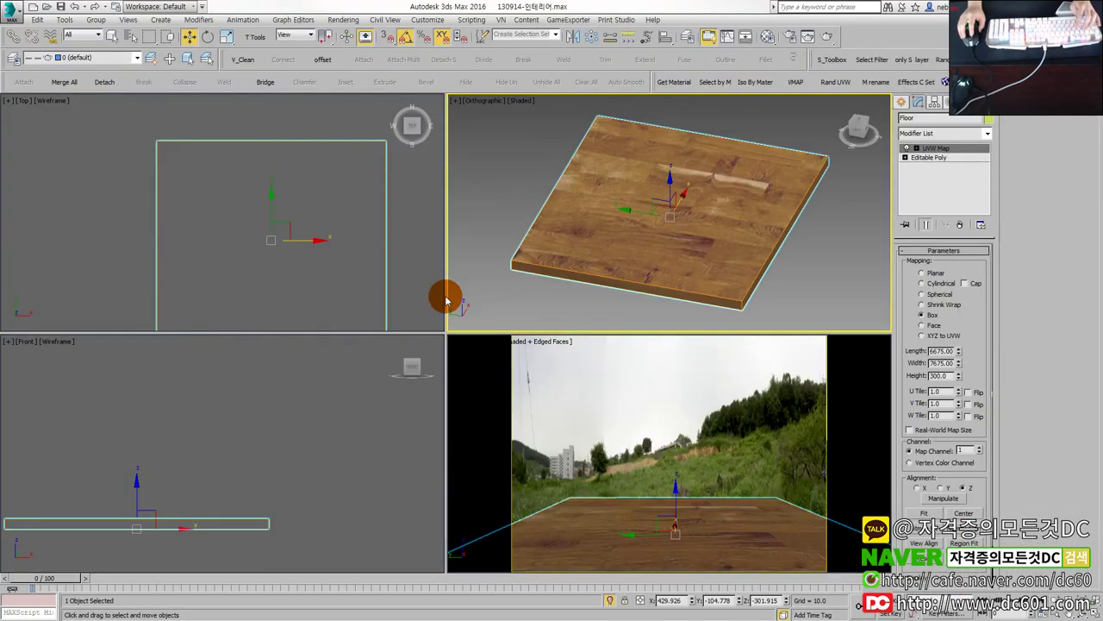
Step: Rotate the floor's UVW Map gizmo about the vertical axis
scroll(362, 256, down, 3)
scroll(306, 223, down, 2)
scroll(306, 223, up, 2)
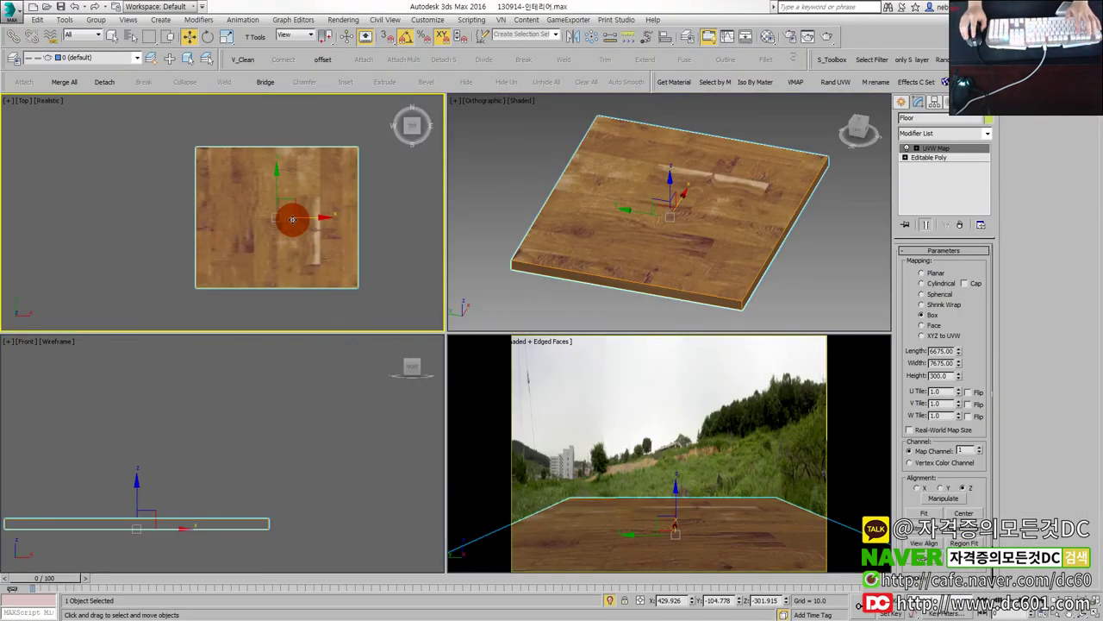
key(1)
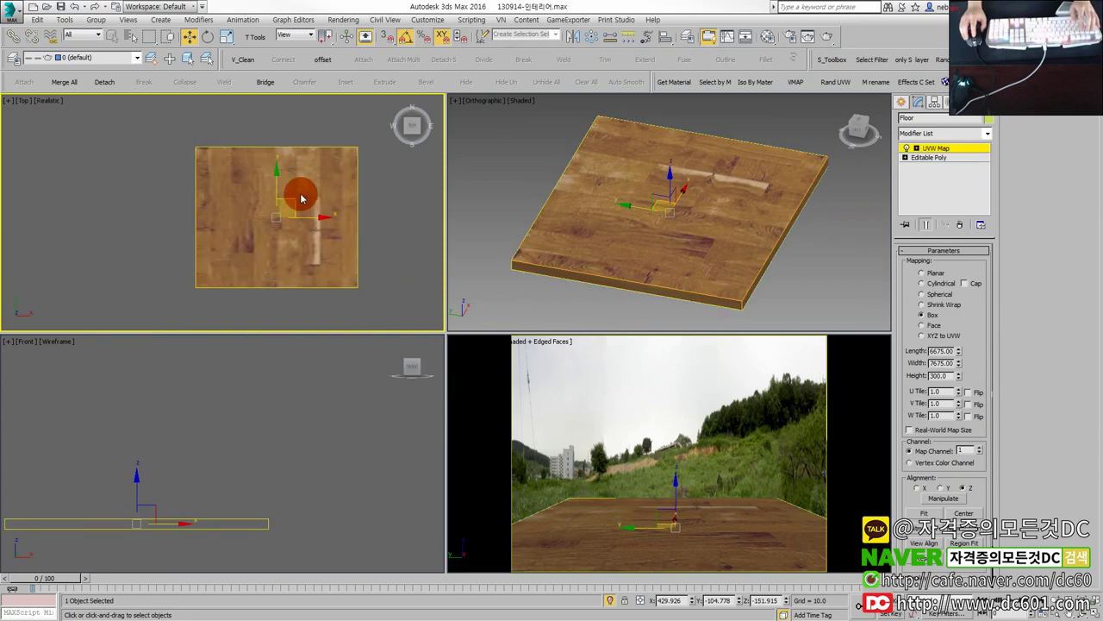
key(e)
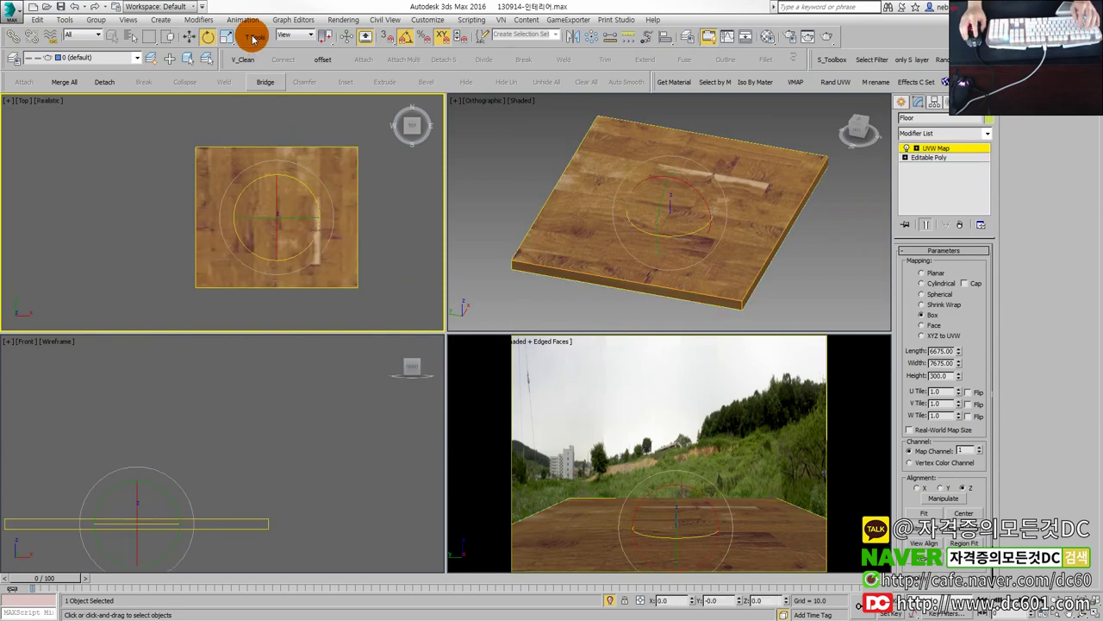
mouse_move(308, 183)
mouse_down()
mouse_move(328, 211)
mouse_move(320, 167)
mouse_up()
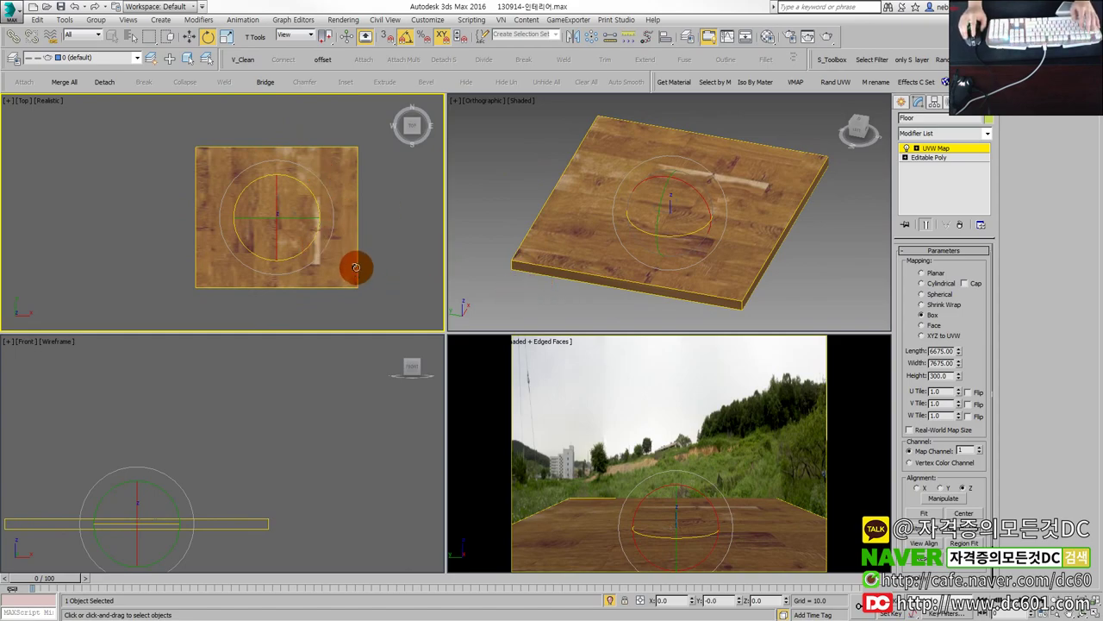
Step: Select the mapping Length value and place the reference sheet beside the floor views
click(959, 353)
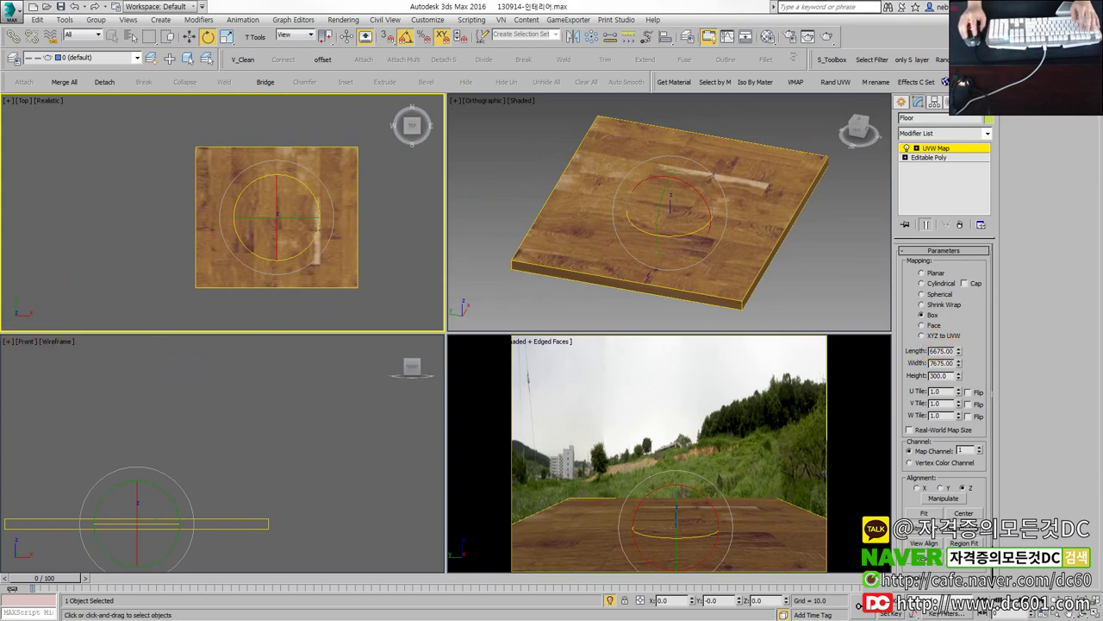
drag(17, 164, 92, 164)
click(628, 227)
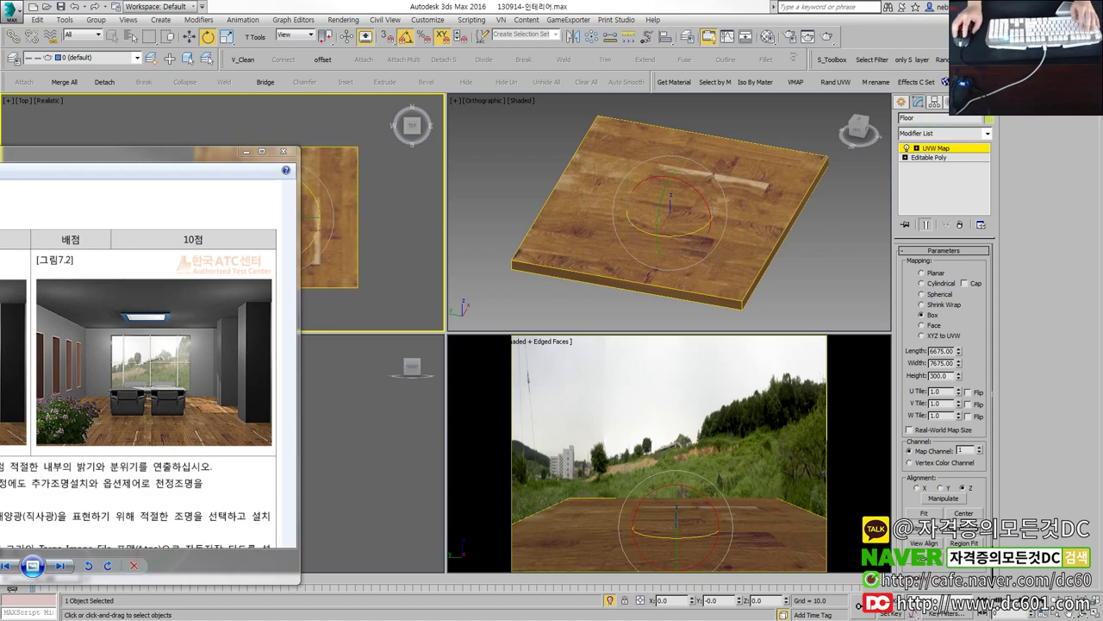
Step: Switch to Windows Explorer on folder 3 and select floor.jpg to preview it
key(alt+Tab)
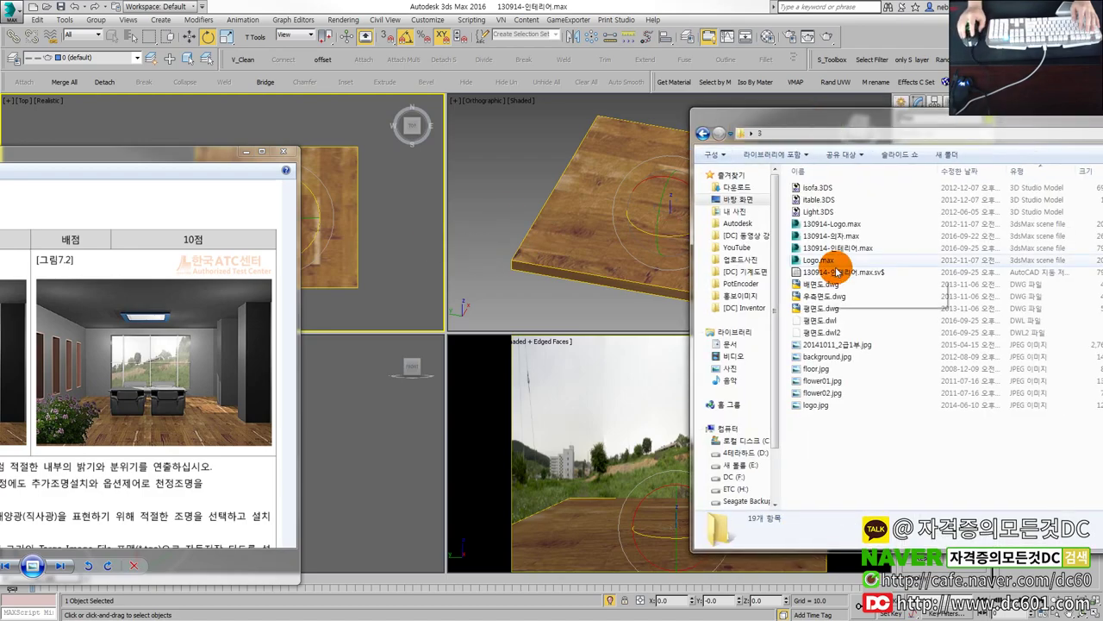
click(824, 369)
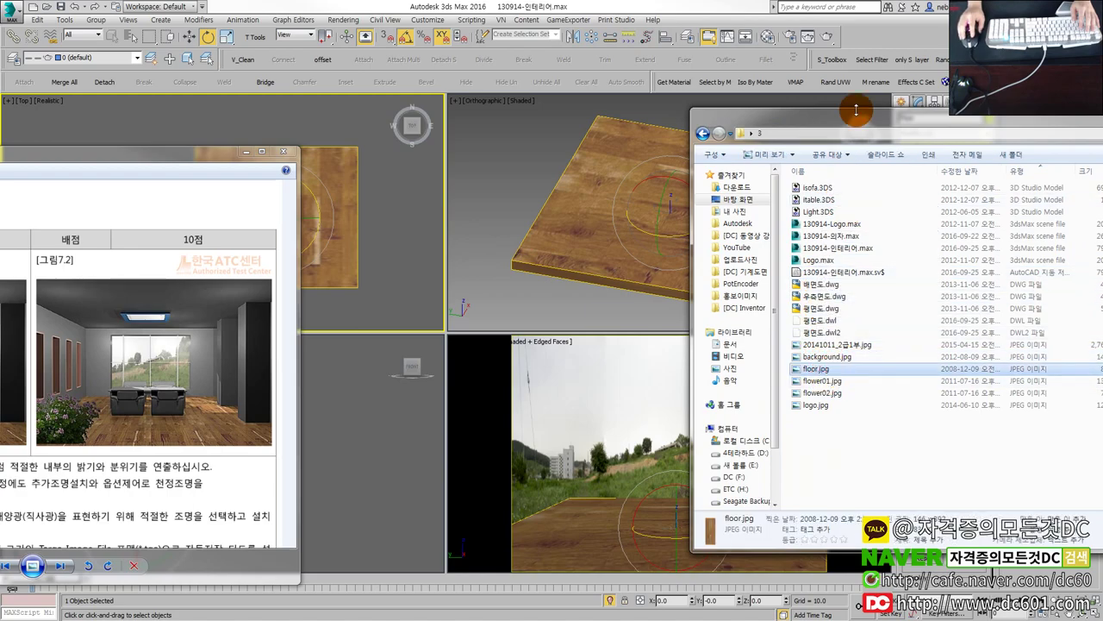
click(904, 504)
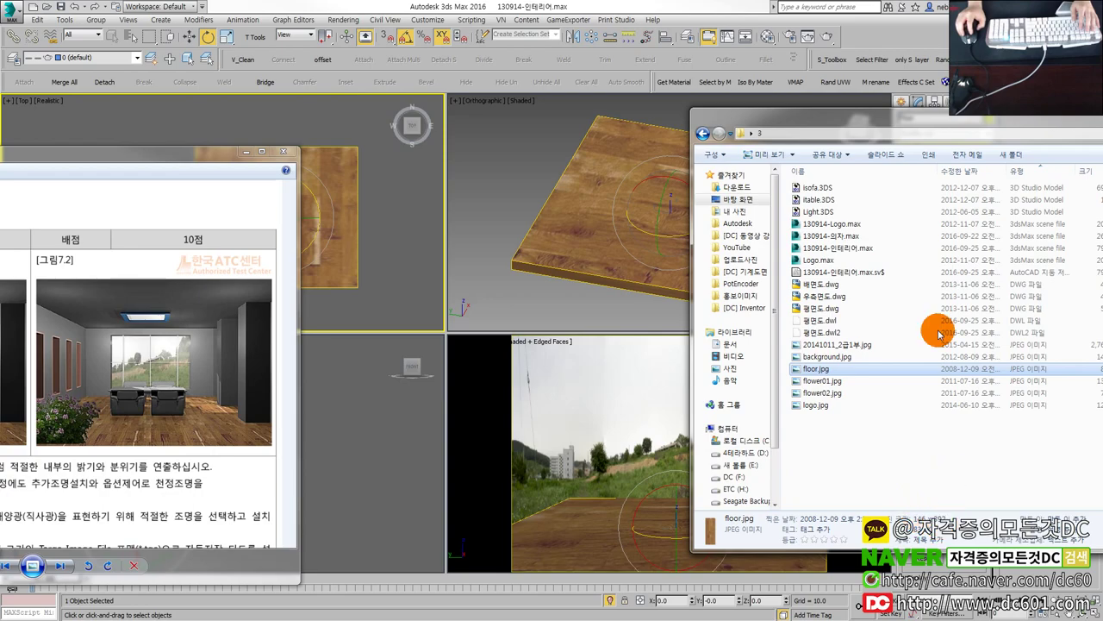
Step: Close Explorer and set the floor's UVW Map to Length 392, Width 146, Height 146
drag(938, 335, 813, 113)
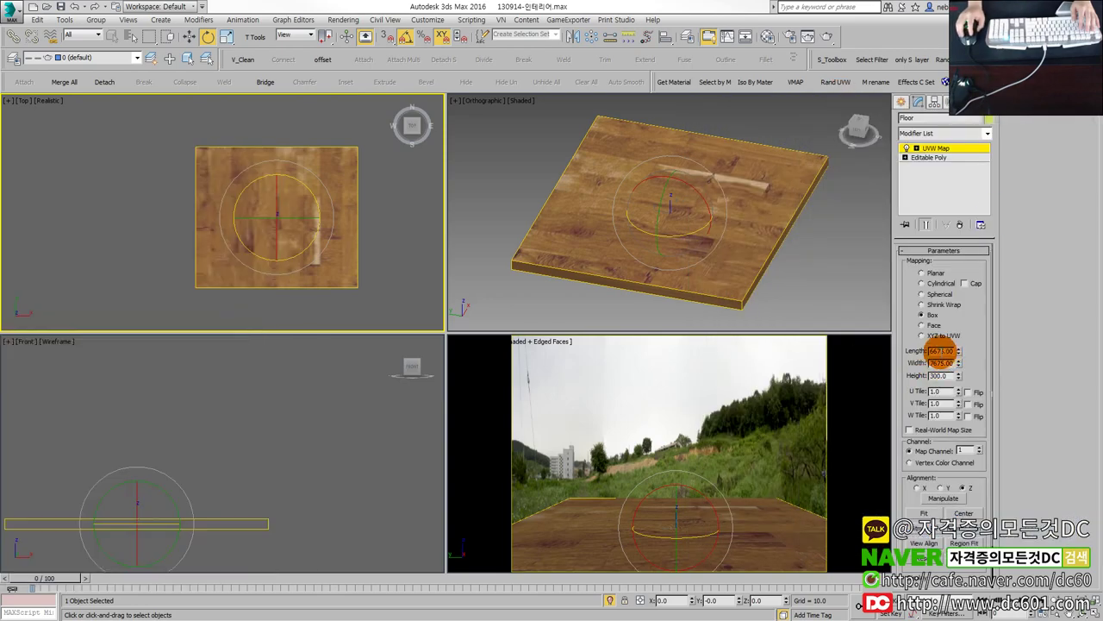
drag(940, 351, 896, 350)
key(Return)
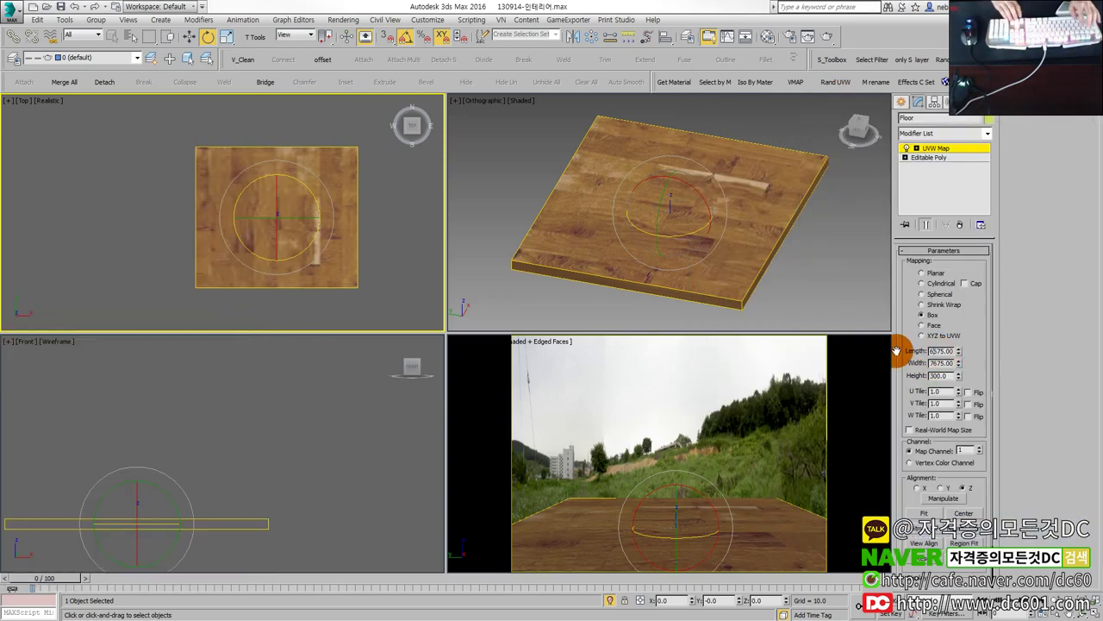
text(3)
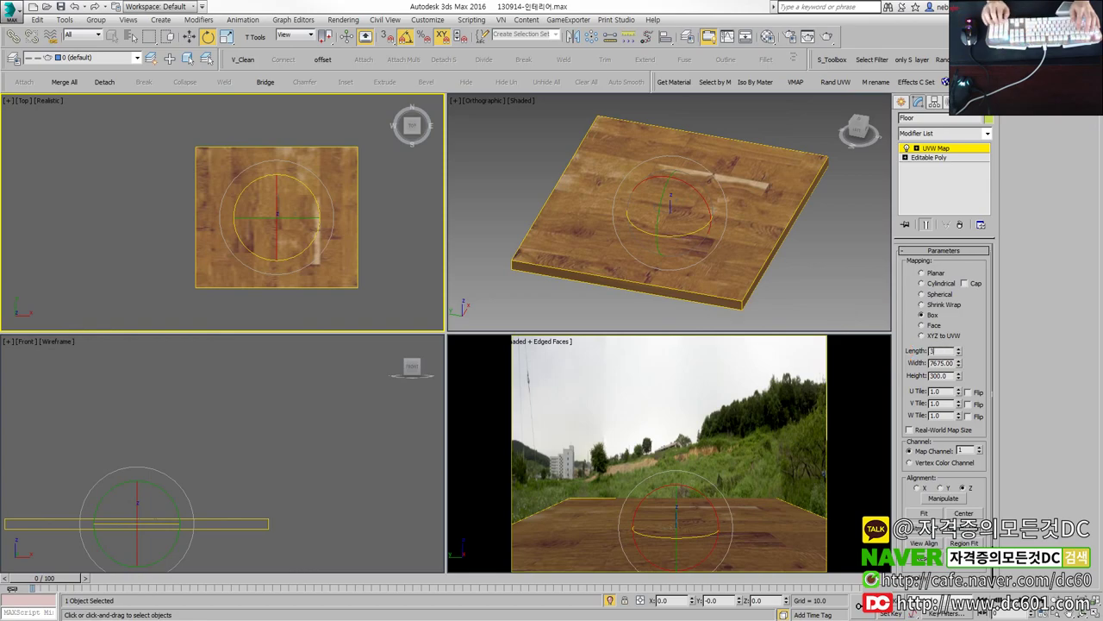
text(92)
key(Tab)
text(146)
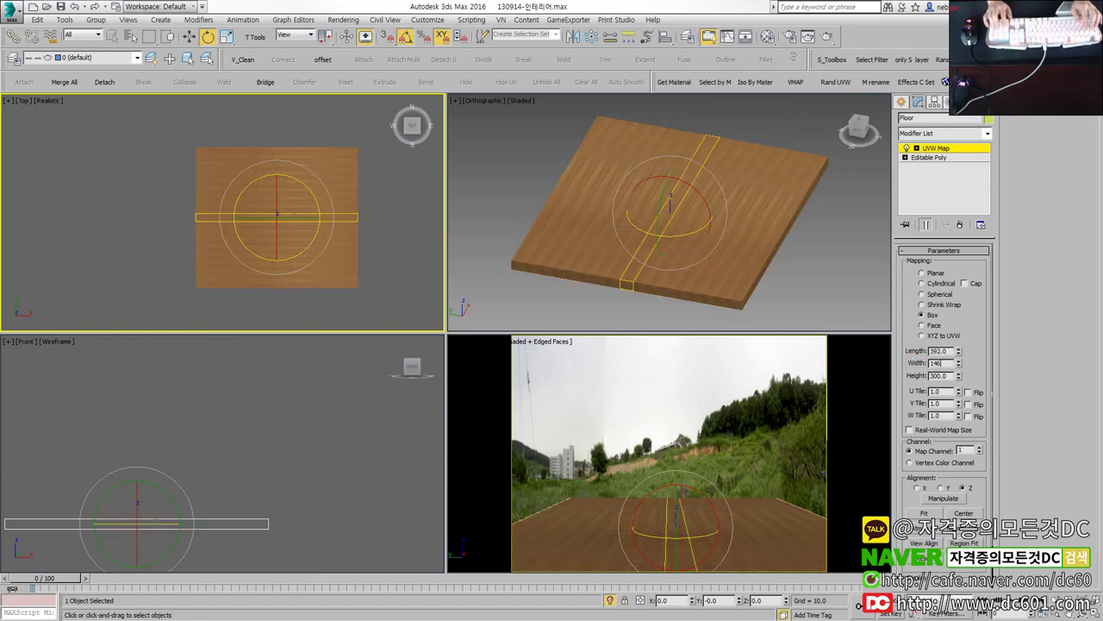
key(Return)
key(Tab)
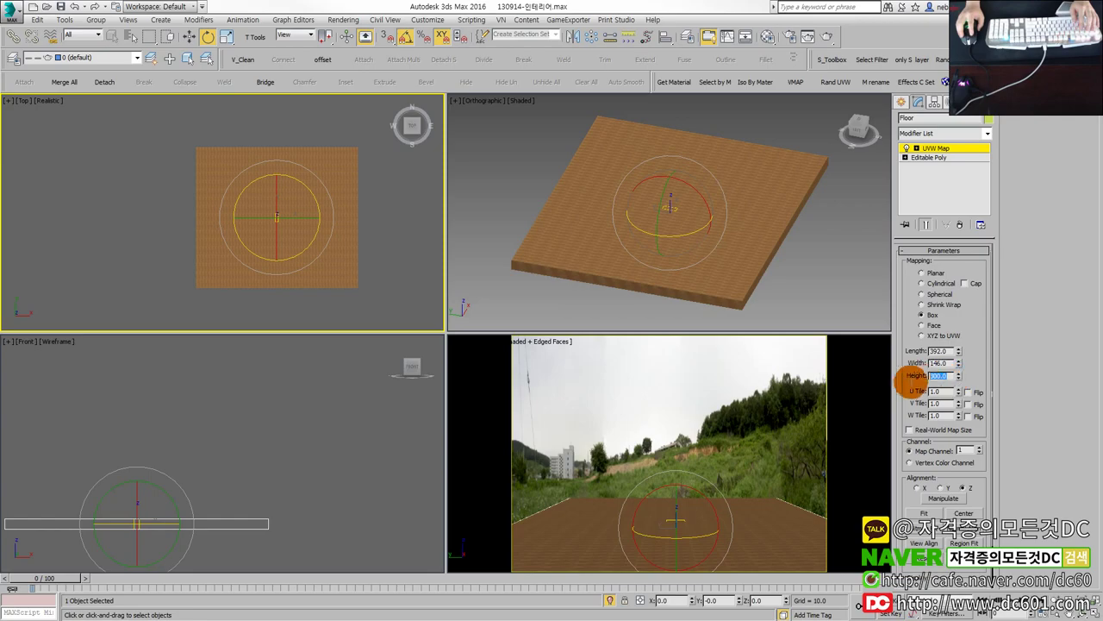
text(146)
mouse_move(181, 234)
ctrl+alt+middle_down()
mouse_move(342, 204)
mouse_move(328, 219)
ctrl+alt+middle_up()
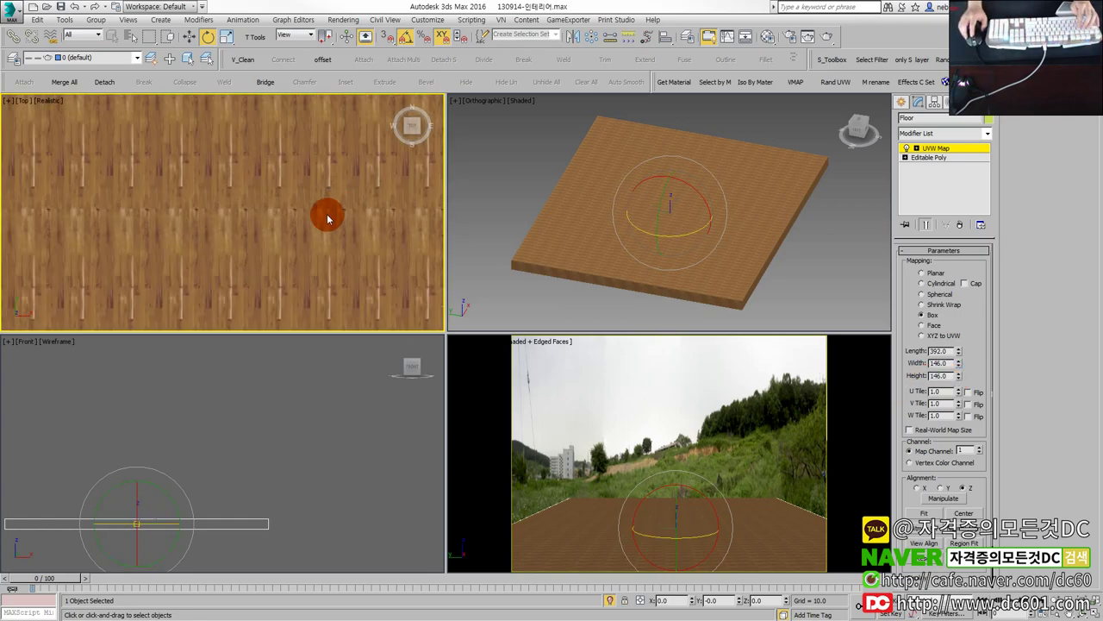
Step: Maximize the Top view and zoom in on the floor, leaving the gizmo level
key(alt+w)
scroll(319, 227, down, 3)
scroll(402, 246, down, 3)
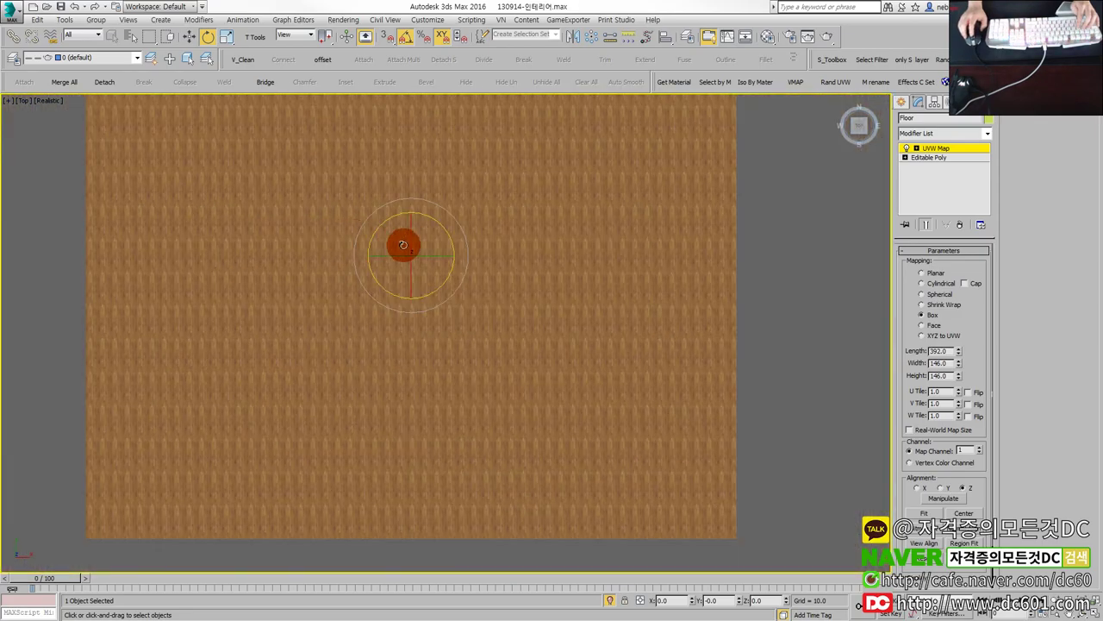
scroll(407, 245, down, 2)
scroll(407, 245, down, 2)
scroll(407, 247, up, 3)
key(ctrl+b)
scroll(407, 249, down, 3)
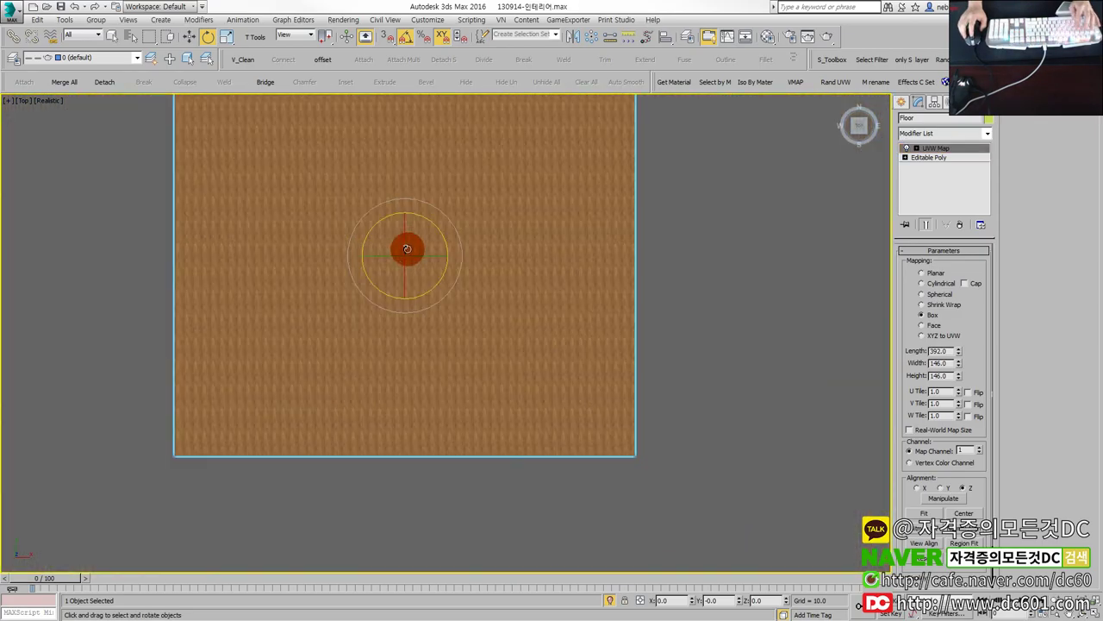
Step: Uniformly scale up the floor's UVW Map gizmo so the wood shows as large planks
key(r)
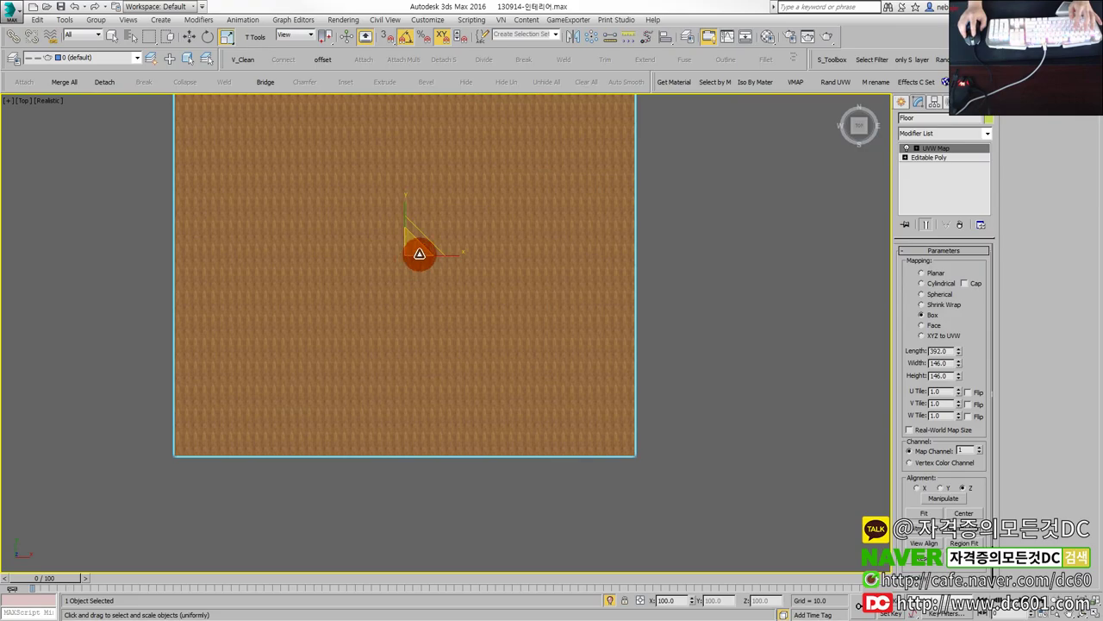
scroll(419, 217, up, 1)
scroll(420, 172, up, 2)
scroll(422, 241, down, 3)
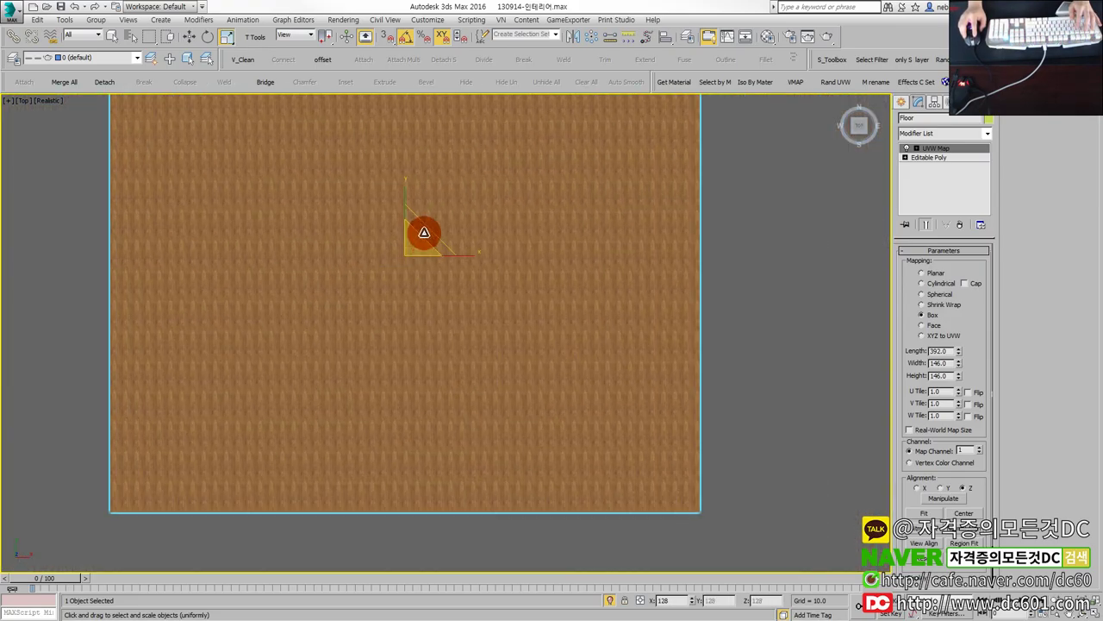
scroll(423, 237, down, 1)
scroll(423, 239, down, 1)
scroll(422, 241, down, 1)
scroll(420, 285, down, 1)
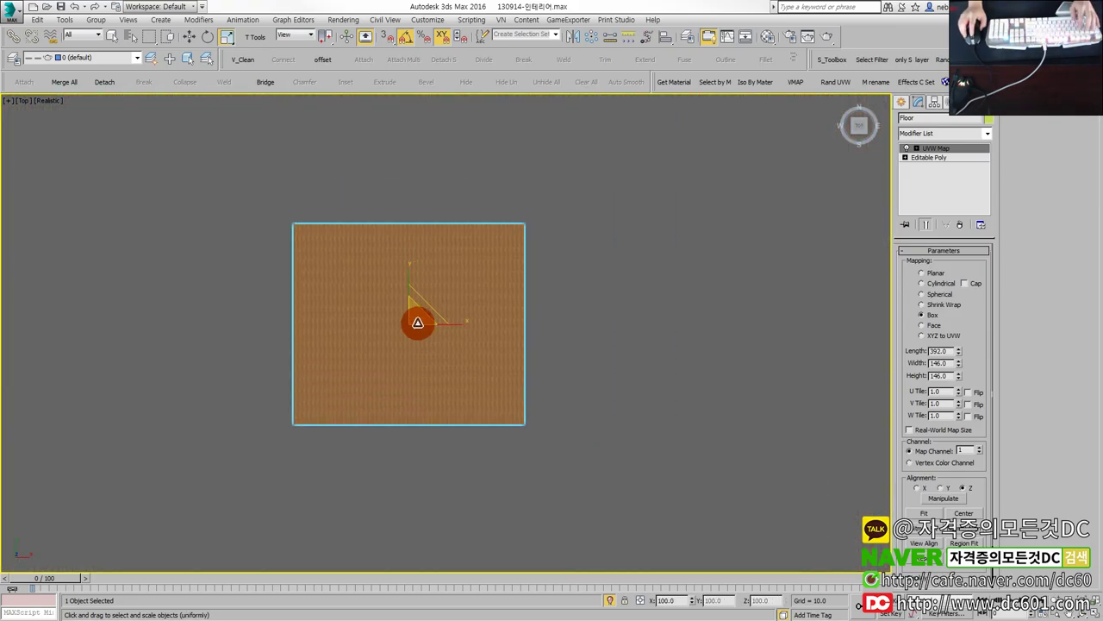
key(ctrl+b)
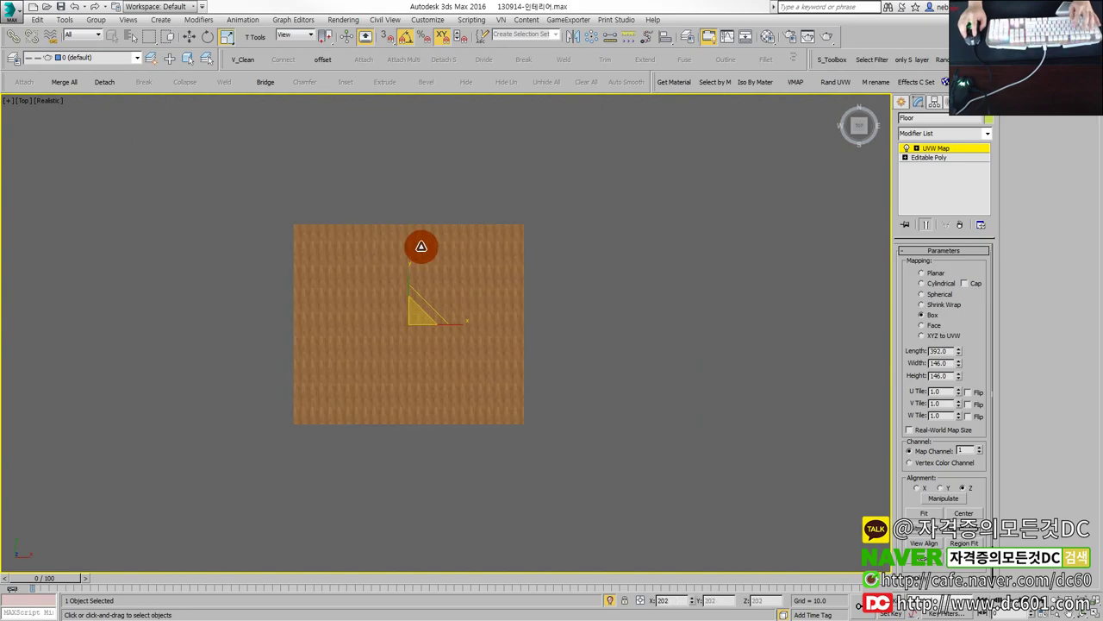
drag(406, 308, 419, 184)
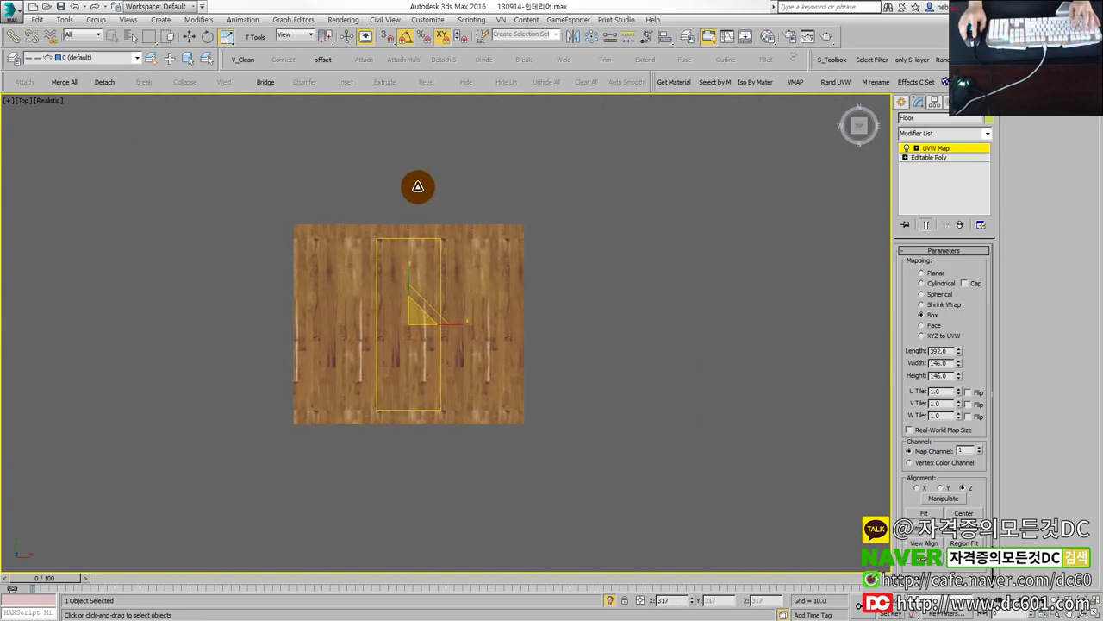
Step: End floor isolation to show the whole room and return to four viewports
key(alt+w)
right_click(577, 435)
key(alt+w)
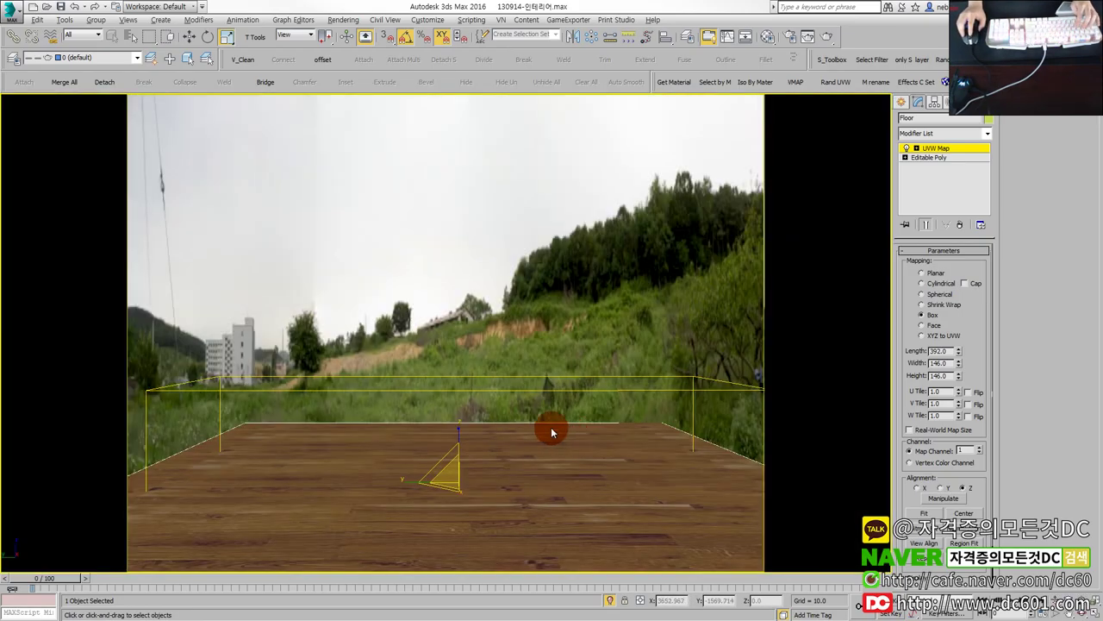
key(alt+q)
key(alt+q)
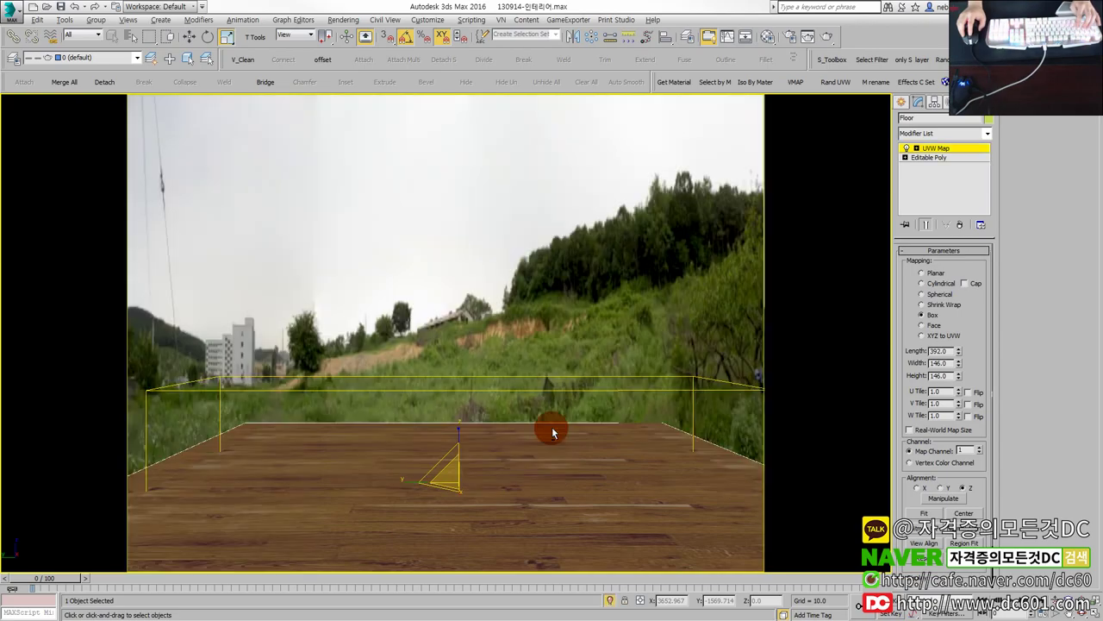
key(alt+q)
key(alt+w)
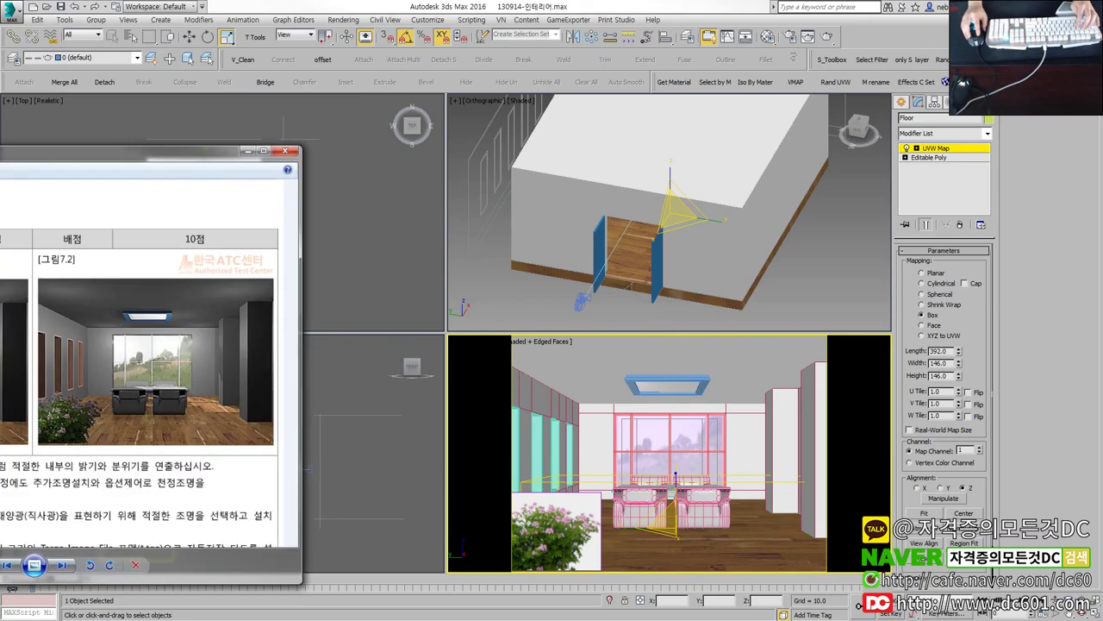
Step: Isolate the floor again and undo an accidental -40° rotation of the floor object
scroll(215, 218, up, 3)
key(alt+q)
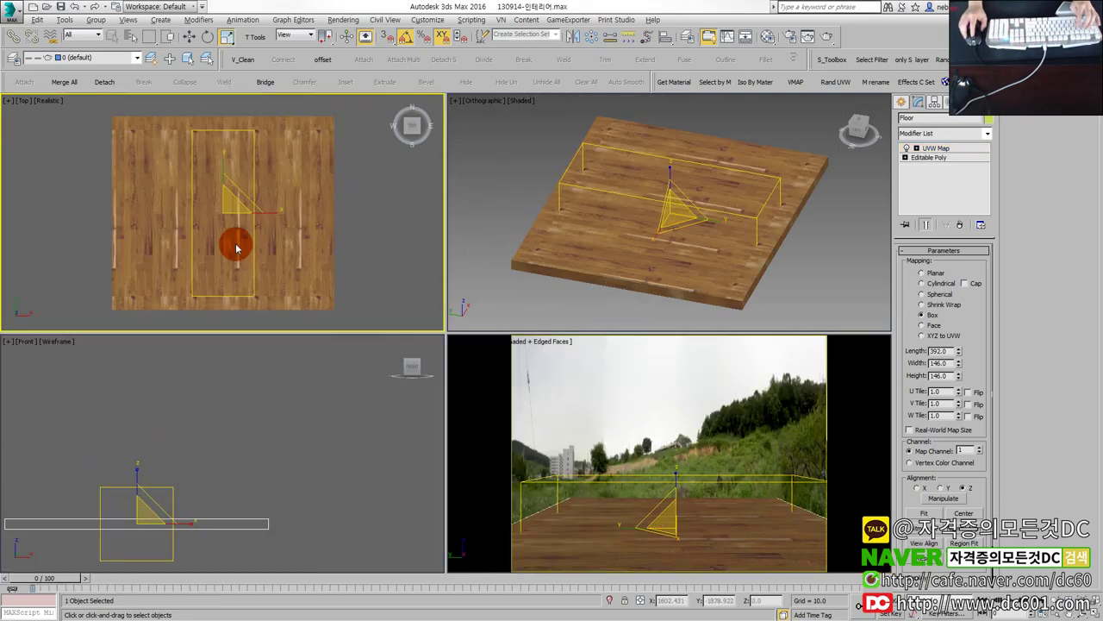
key(alt+q)
key(alt+q)
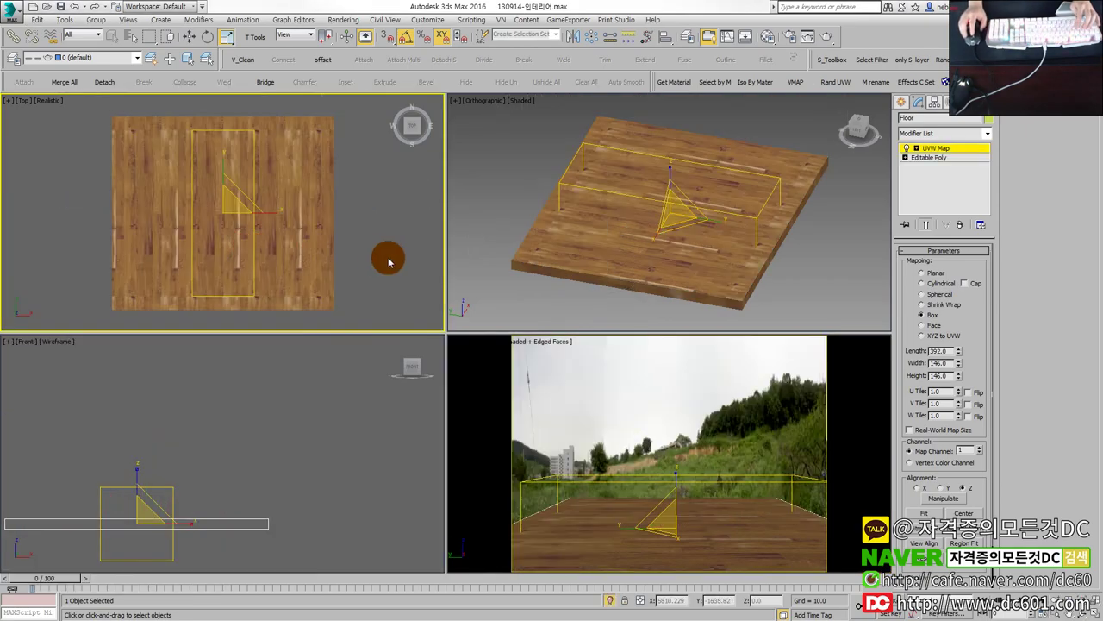
key(alt+q)
key(alt+q)
key(ctrl+b)
key(e)
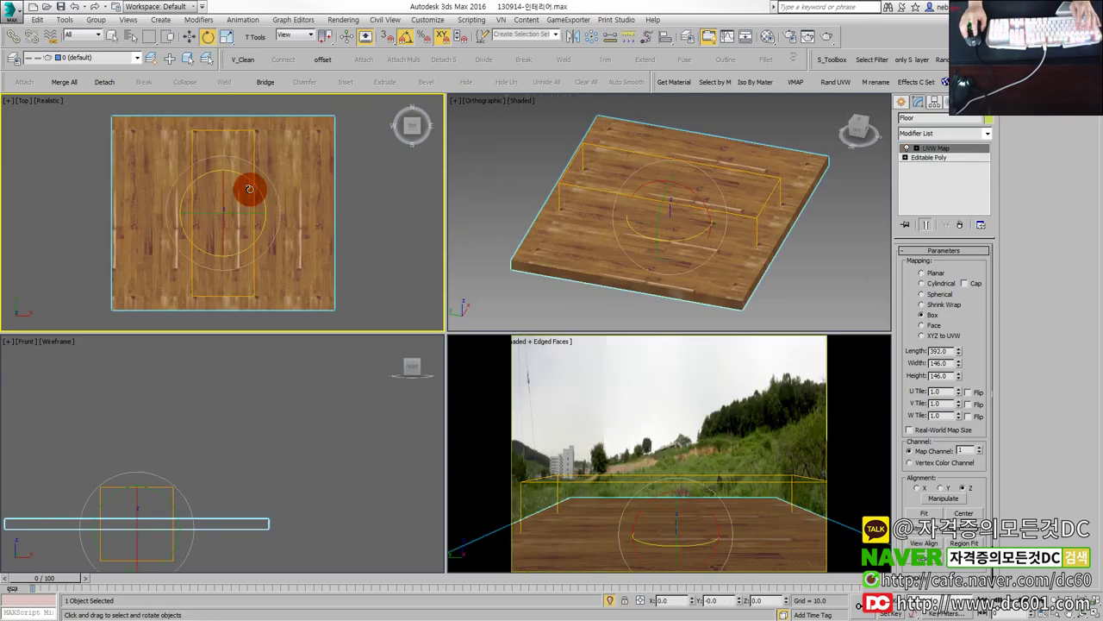
drag(254, 182, 264, 204)
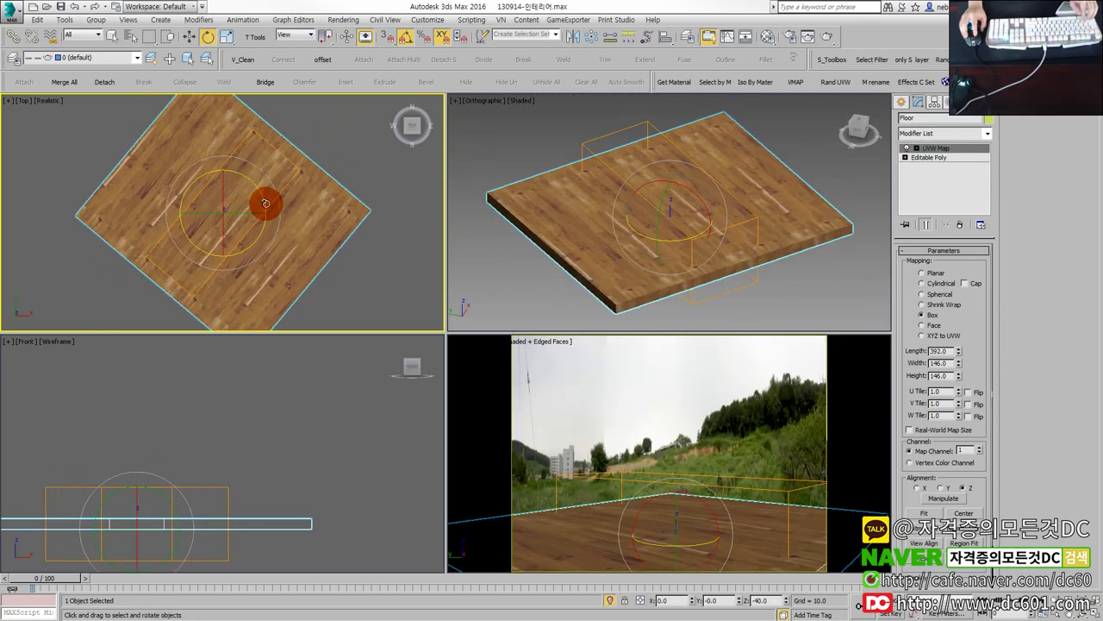
key(ctrl+z)
Step: Rotate the floor's UVW Map gizmo -90° about Z so the planks run toward the camera
click(921, 148)
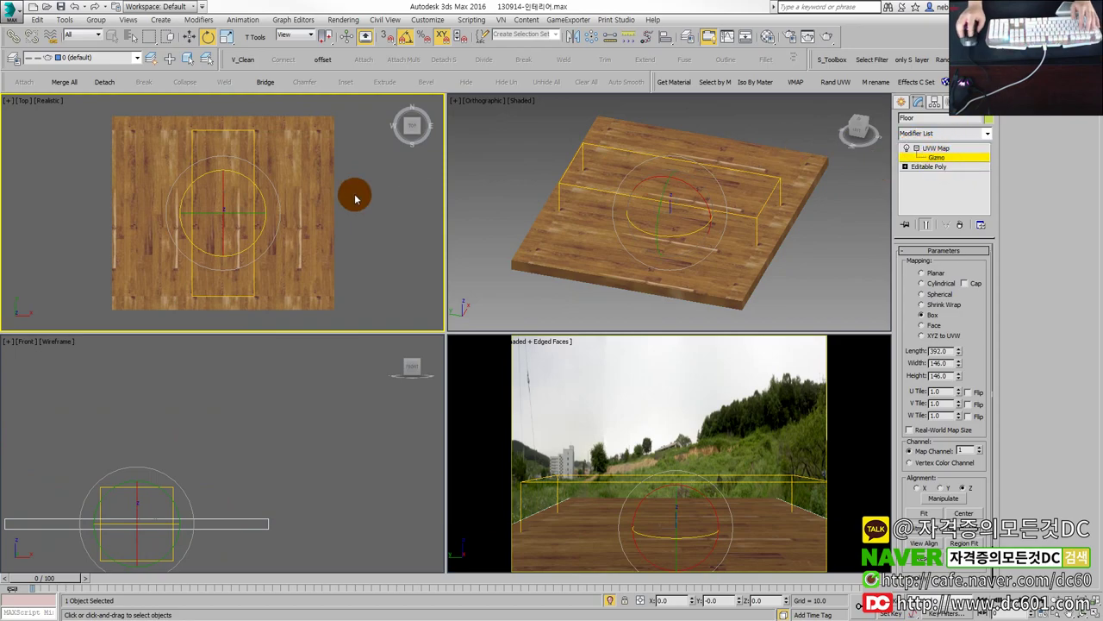
drag(248, 183, 276, 238)
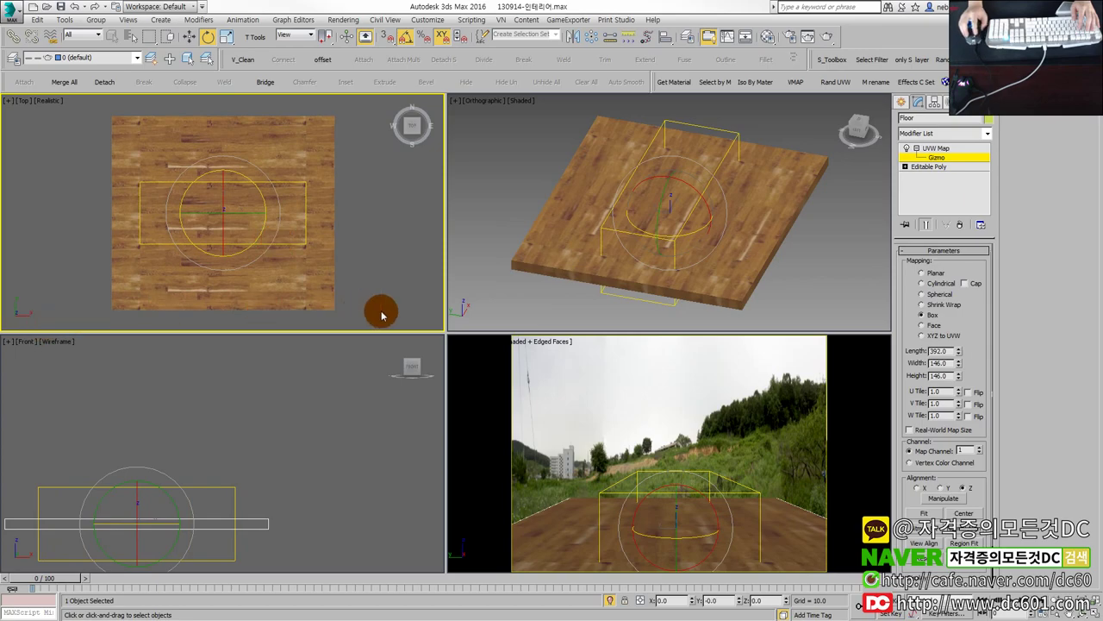
key(ctrl+b)
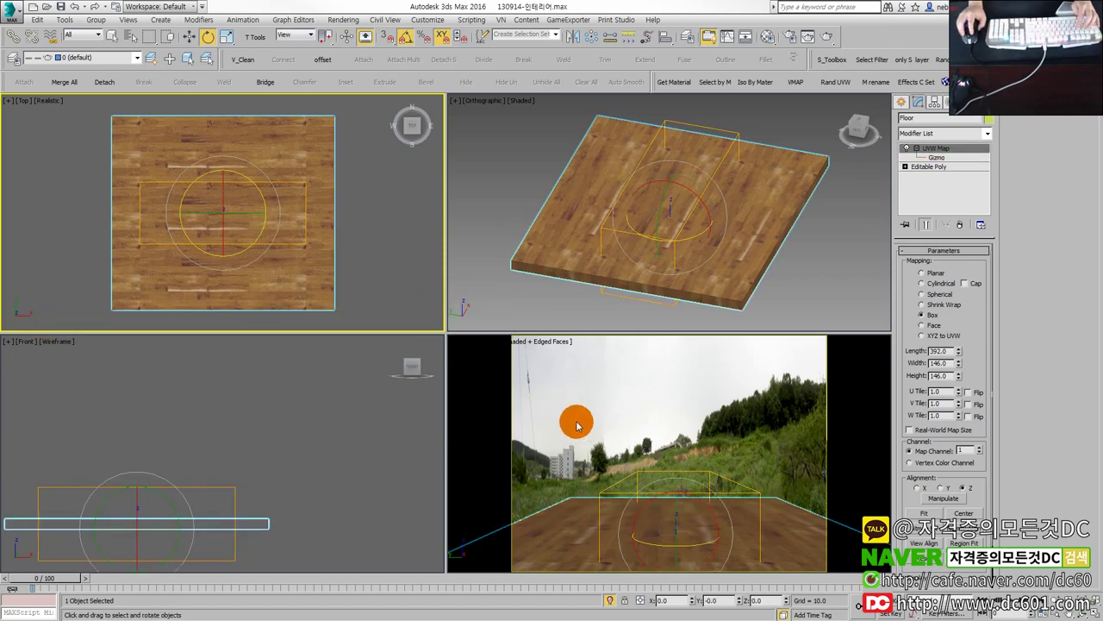
key(alt+w)
key(alt+w)
click(626, 394)
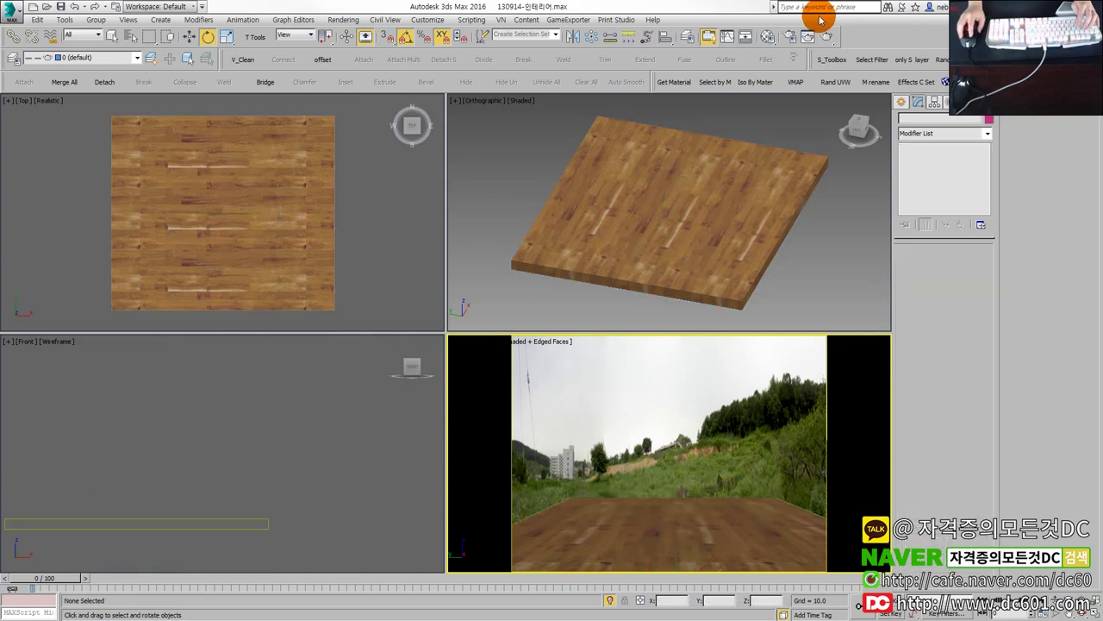
Step: Render the camera view, compare it with the exam sheet, then close both windows
click(826, 36)
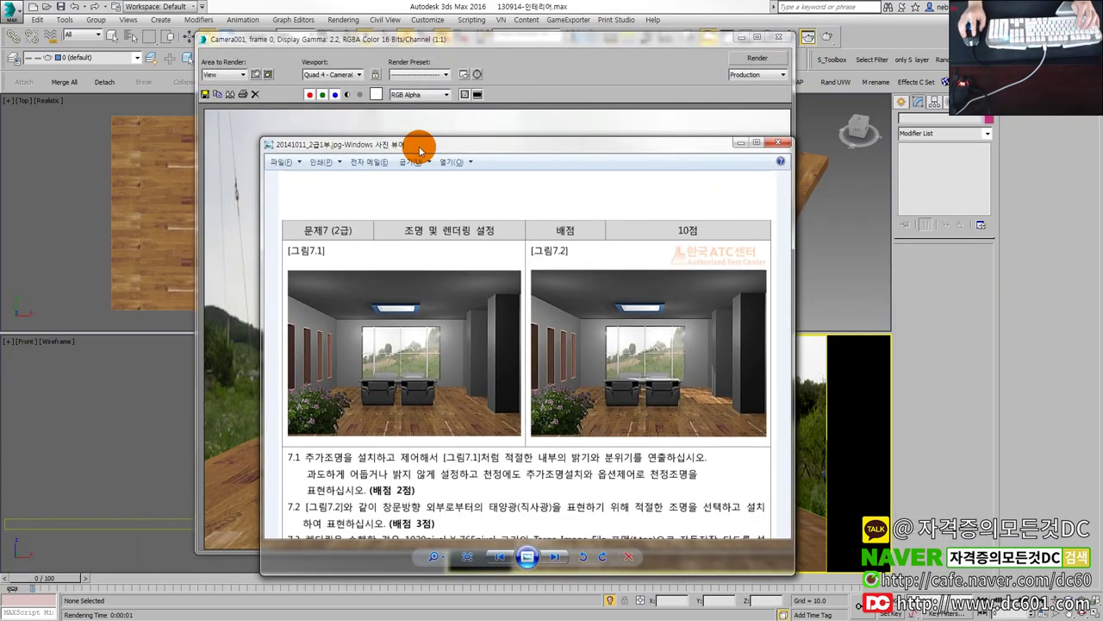
drag(419, 148, 401, 152)
key(alt+F4)
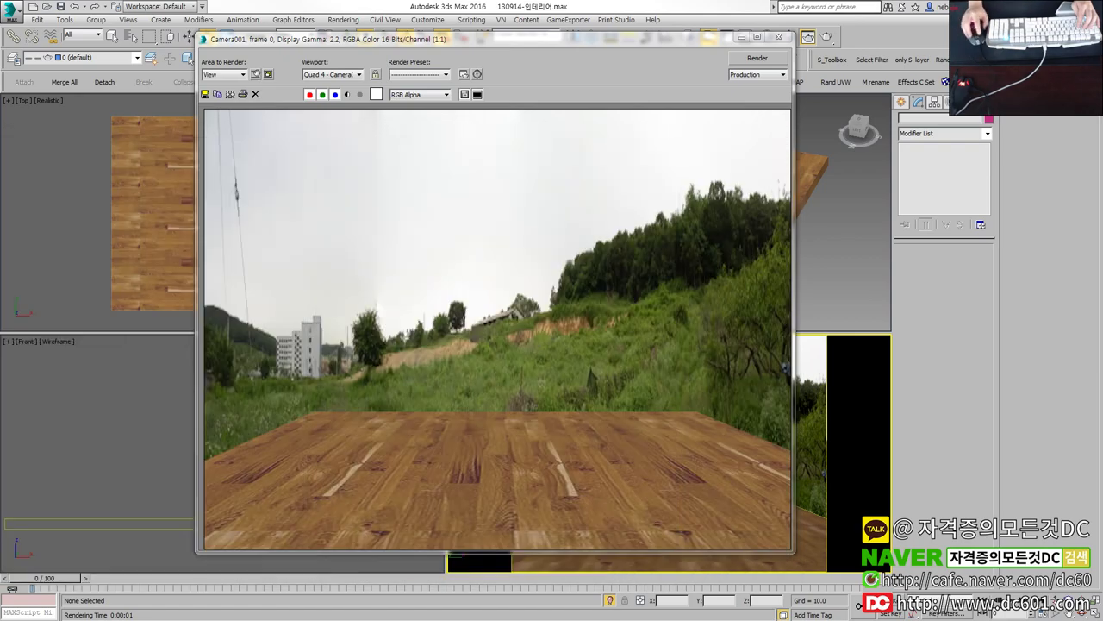
click(778, 37)
Step: Select the floor and scale its UVW Map gizmo down so the planks tile smaller
click(162, 211)
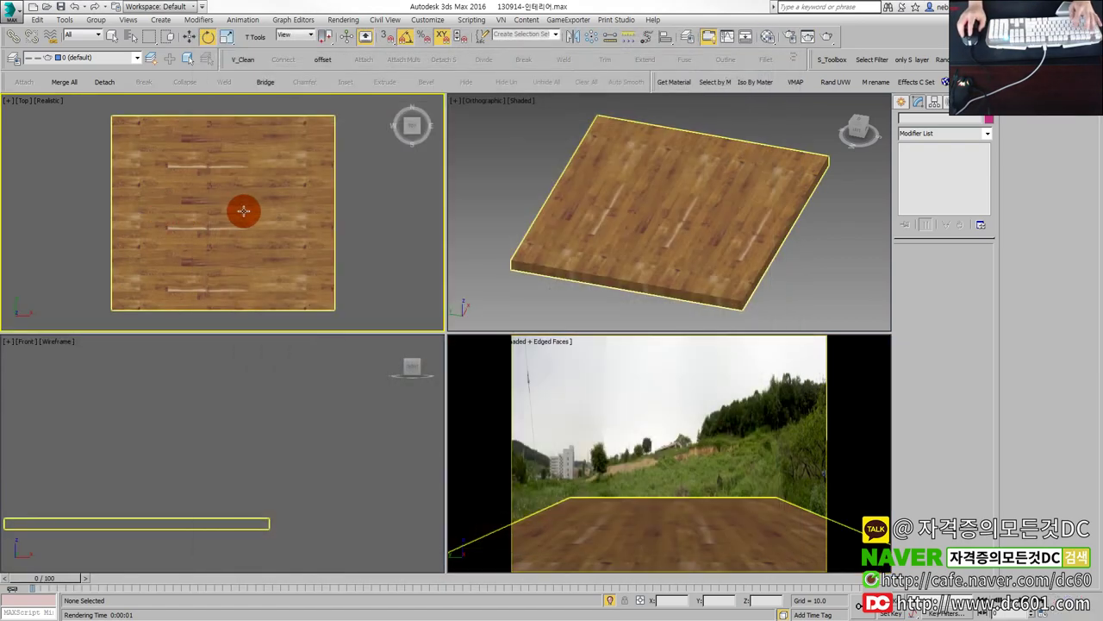
key(r)
key(ctrl+d)
click(164, 206)
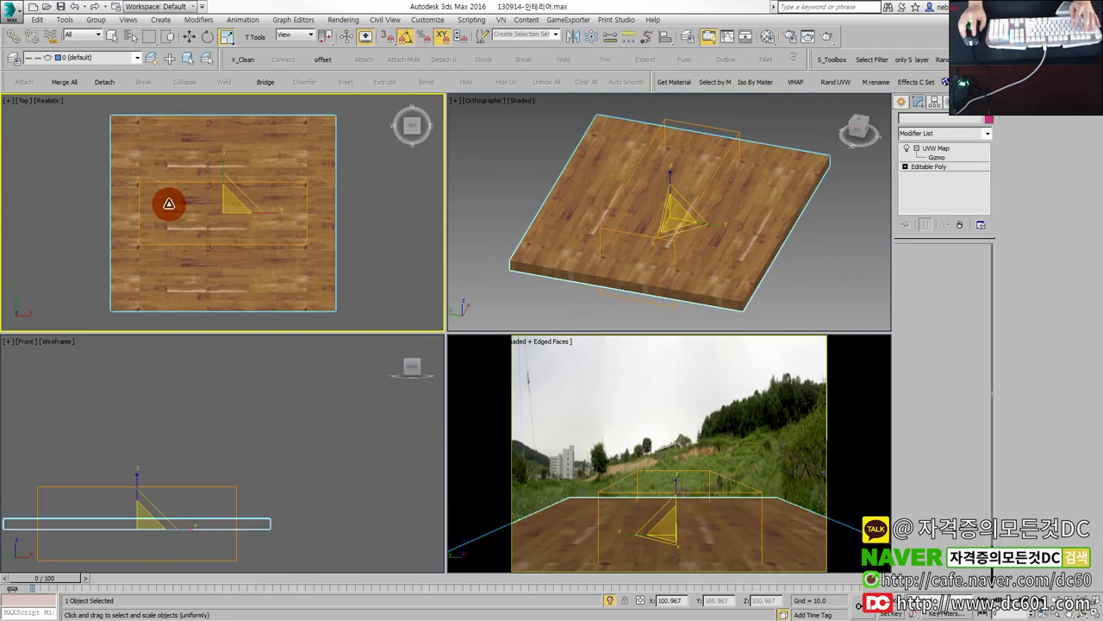
drag(231, 202, 251, 237)
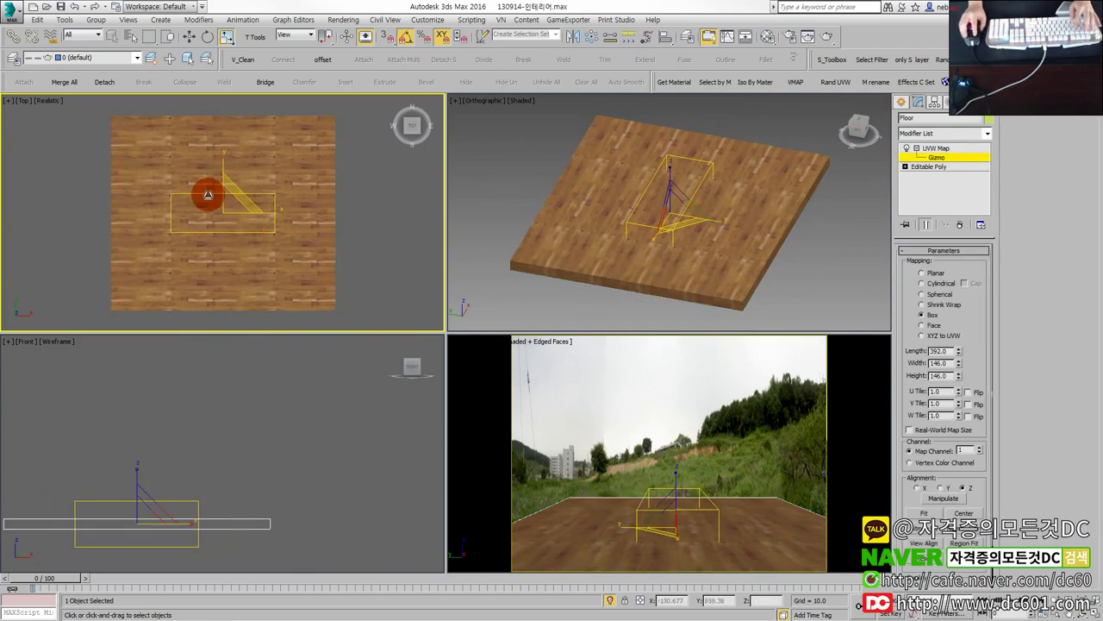
drag(233, 190, 214, 261)
scroll(252, 256, up, 4)
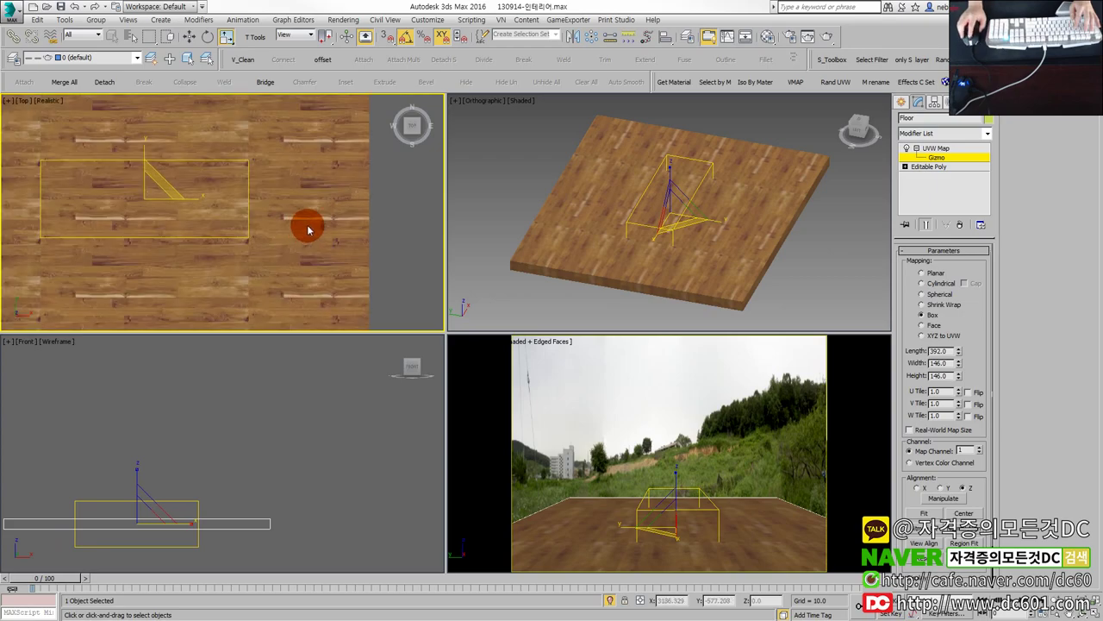
scroll(307, 222, up, 5)
scroll(343, 240, down, 3)
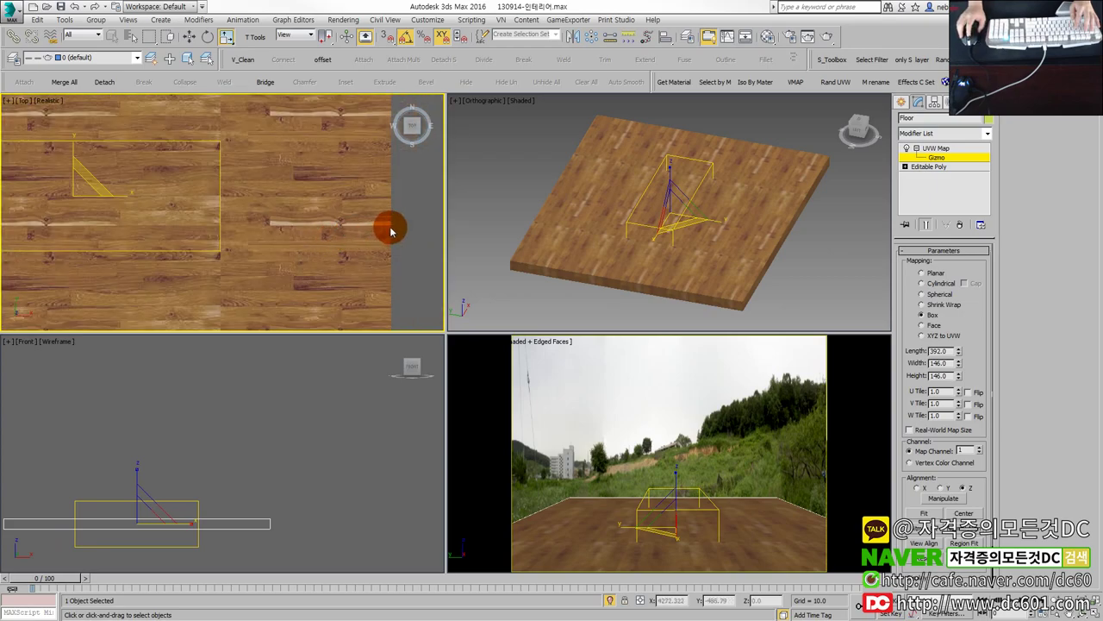
scroll(391, 231, up, 3)
scroll(384, 230, down, 3)
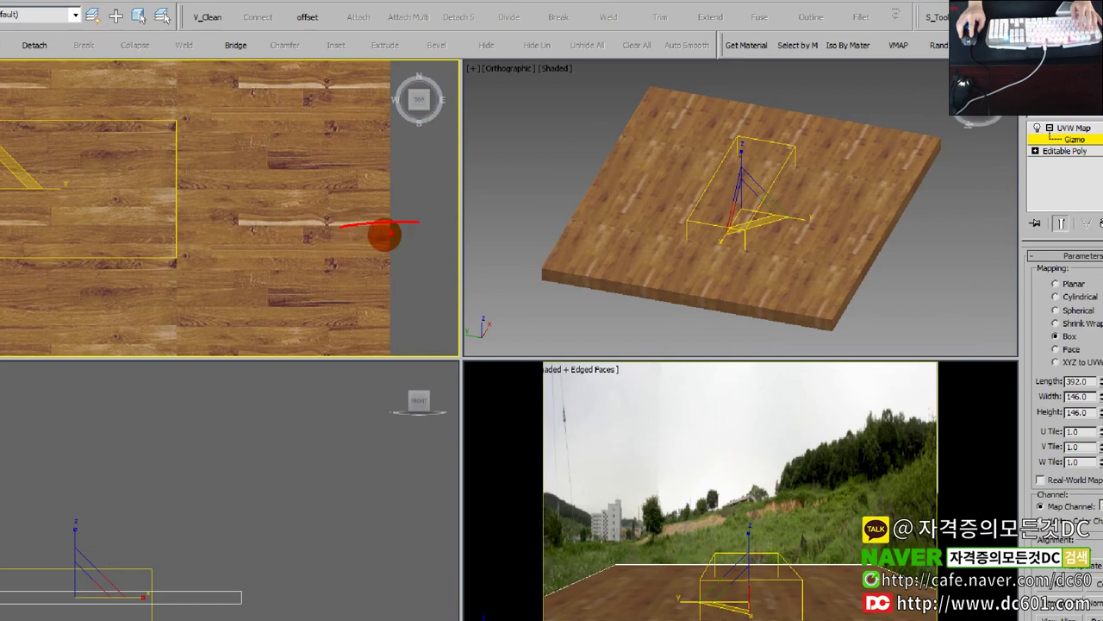
drag(355, 240, 436, 241)
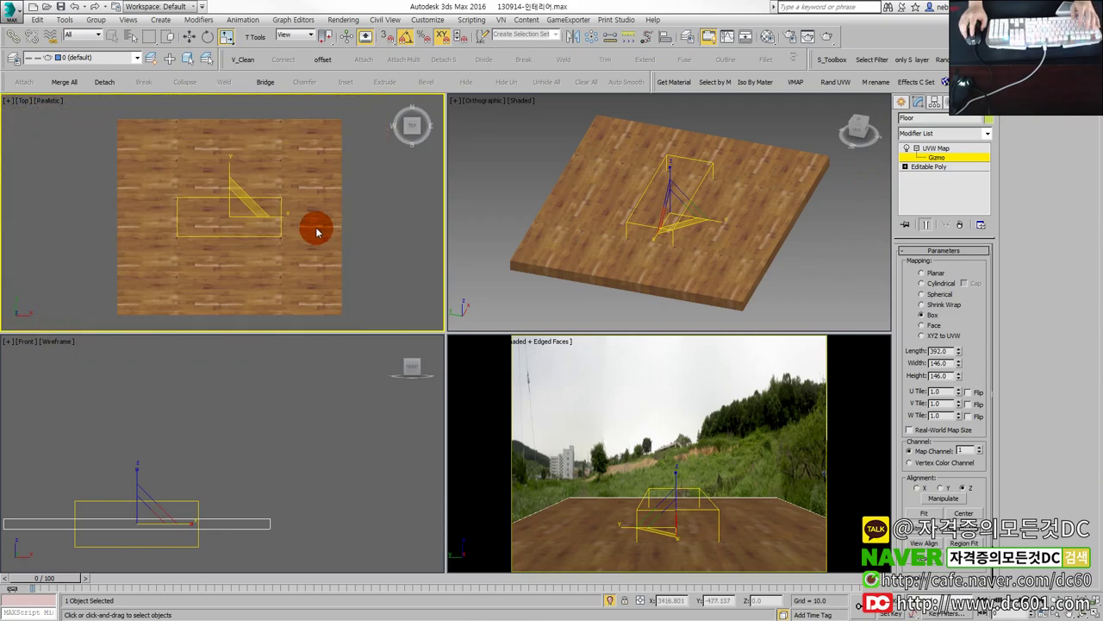
scroll(316, 231, down, 2)
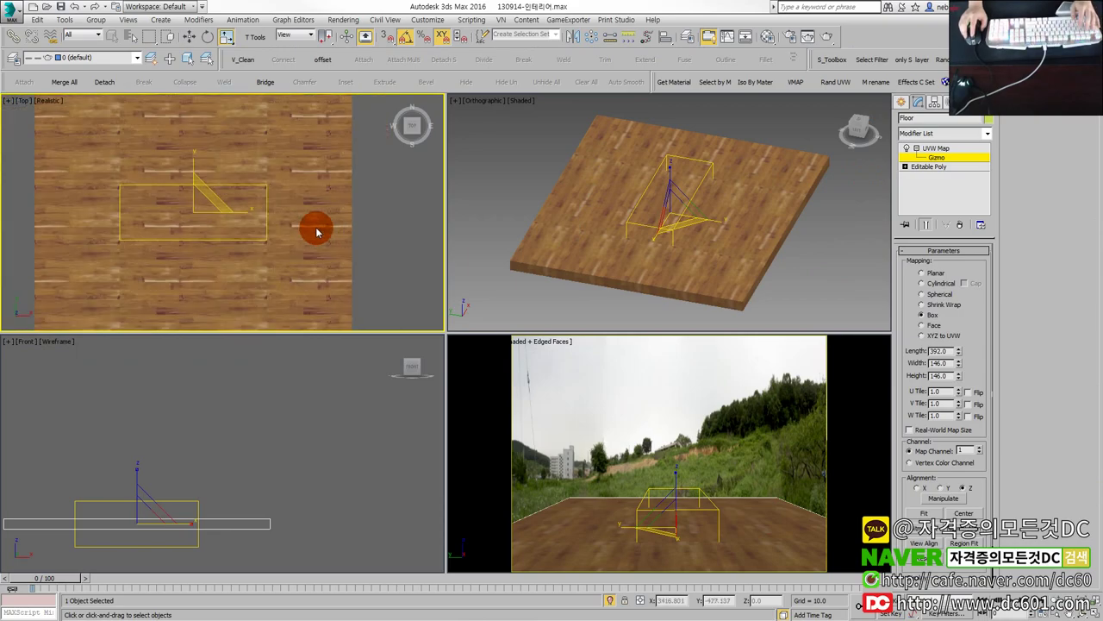
Step: Render the Camera viewport to check the smaller floor planks
key(w)
click(514, 341)
click(826, 39)
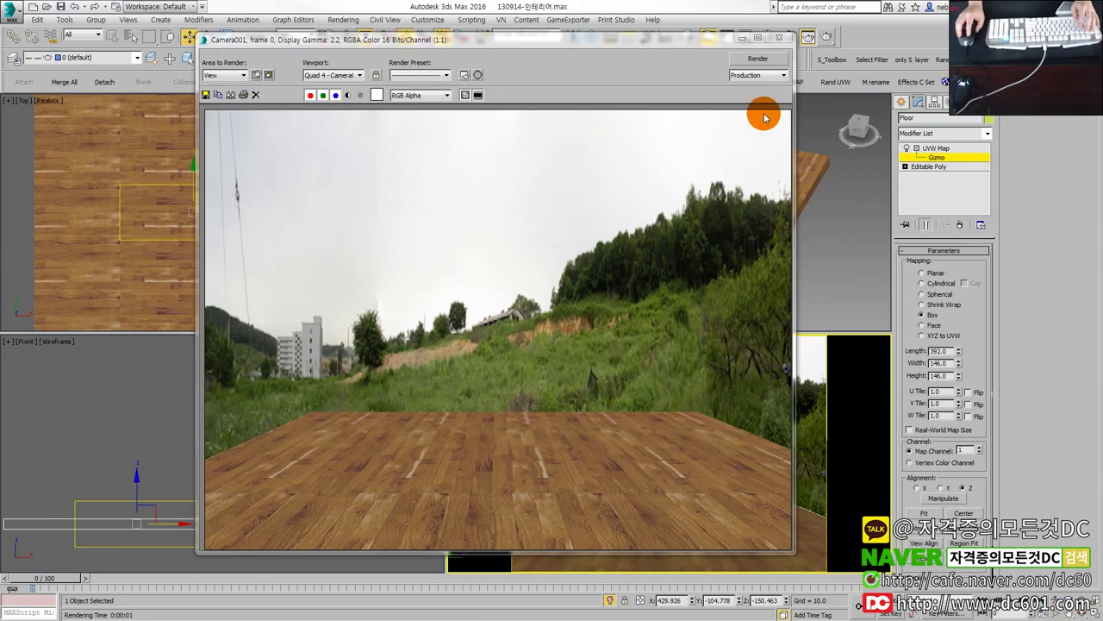
Step: Re-render the room from the camera, compare it with the exam sheet, and close the render
click(780, 38)
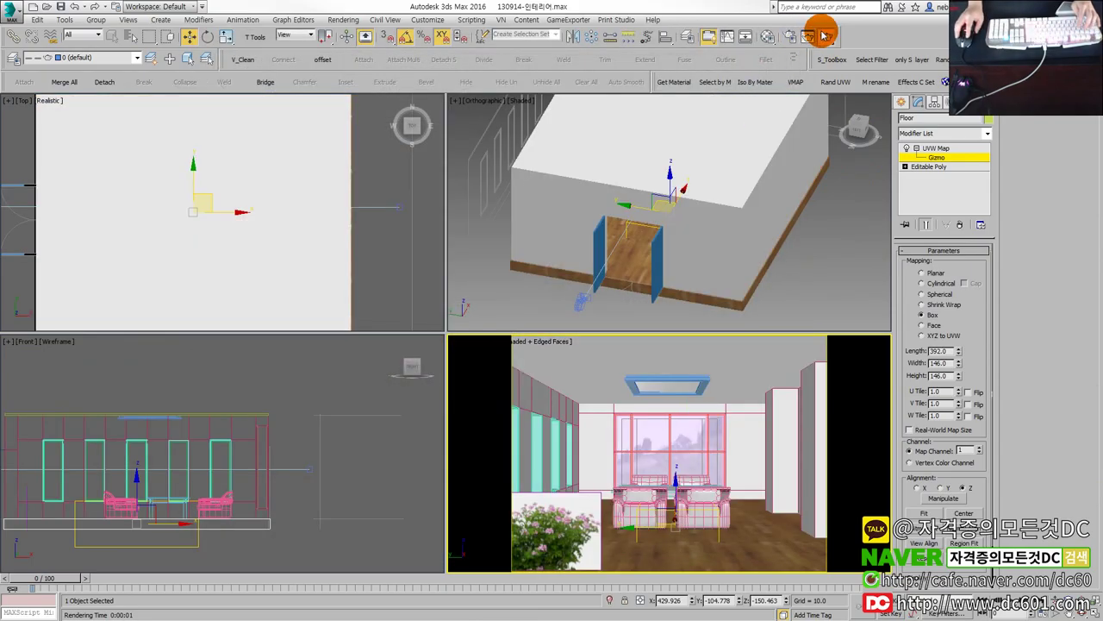
click(826, 36)
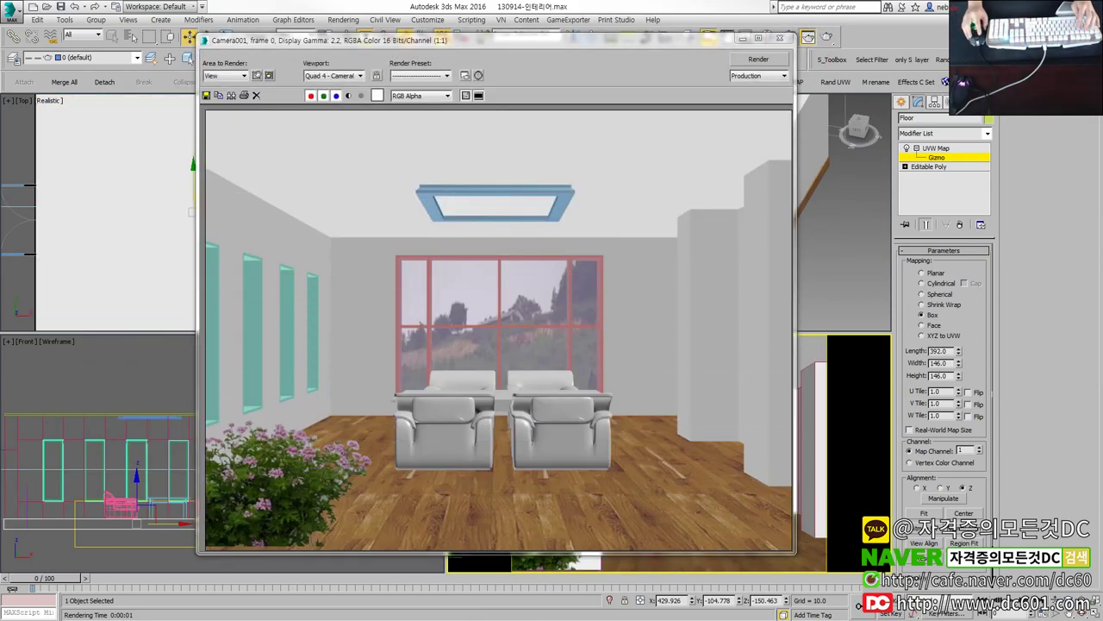
key(alt+Tab)
mouse_move(477, 131)
mouse_down()
mouse_move(627, 123)
mouse_move(439, 148)
mouse_up()
key(alt+Tab)
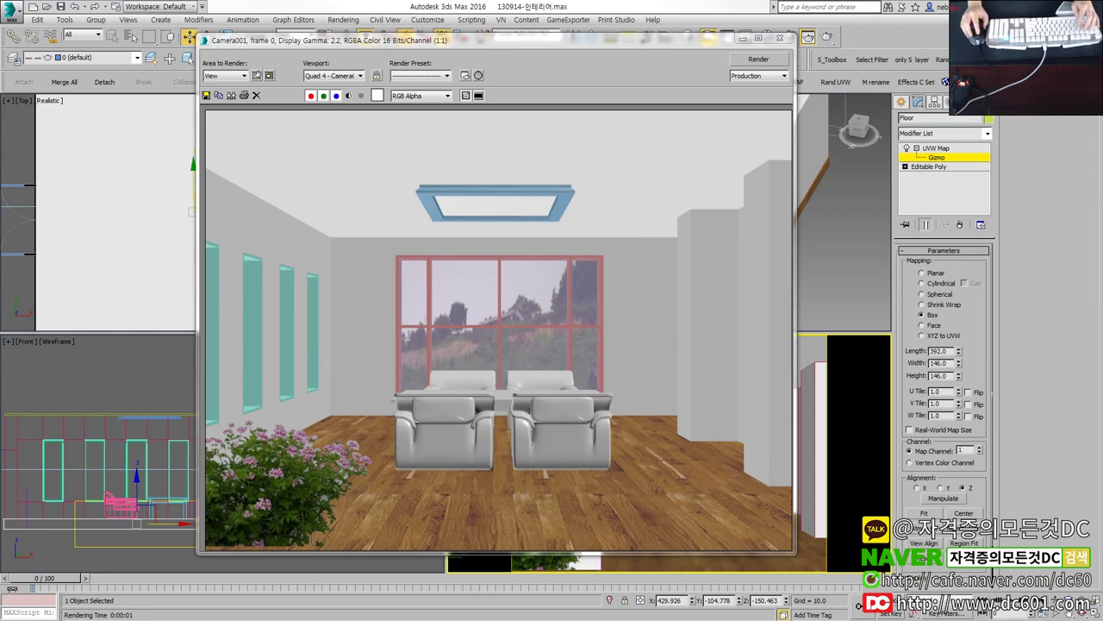
drag(100, 189, 203, 187)
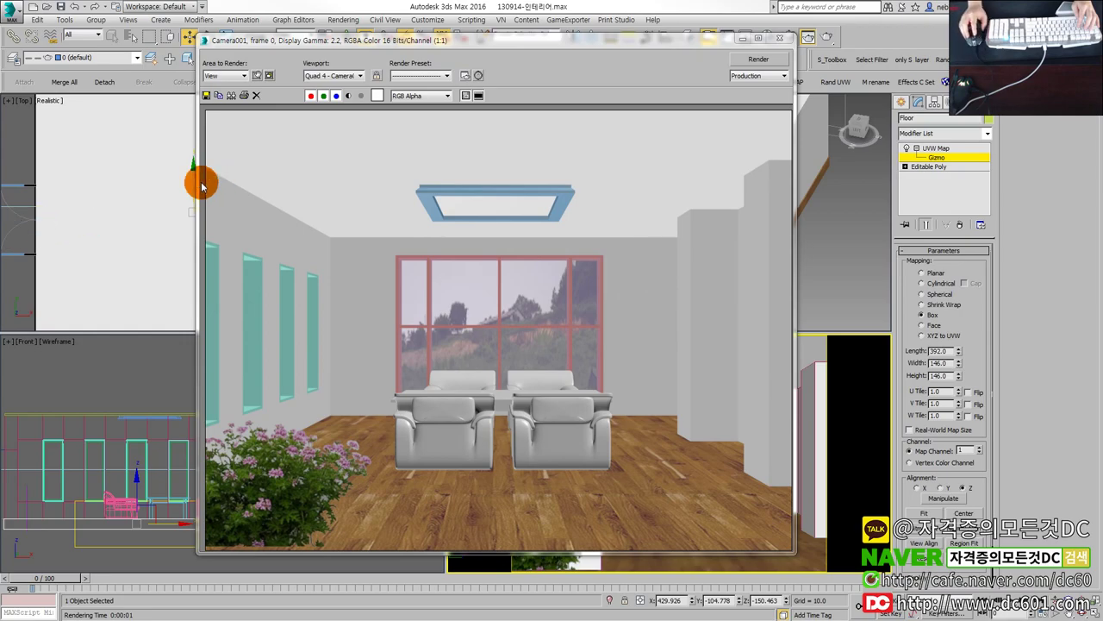
key(alt+Tab)
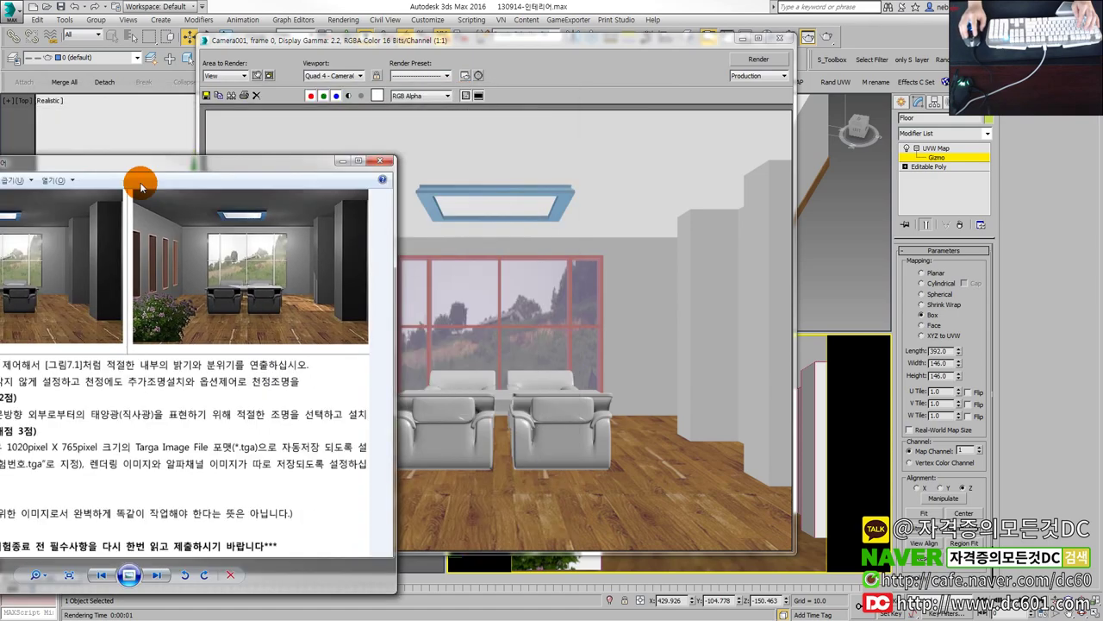
drag(419, 110, 182, 207)
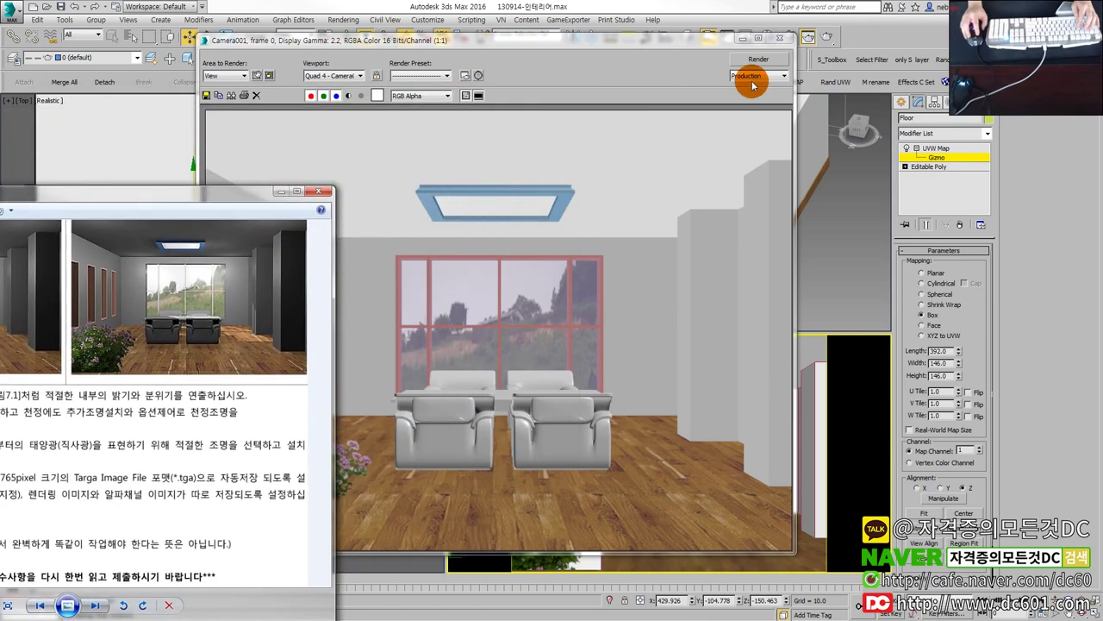
click(779, 38)
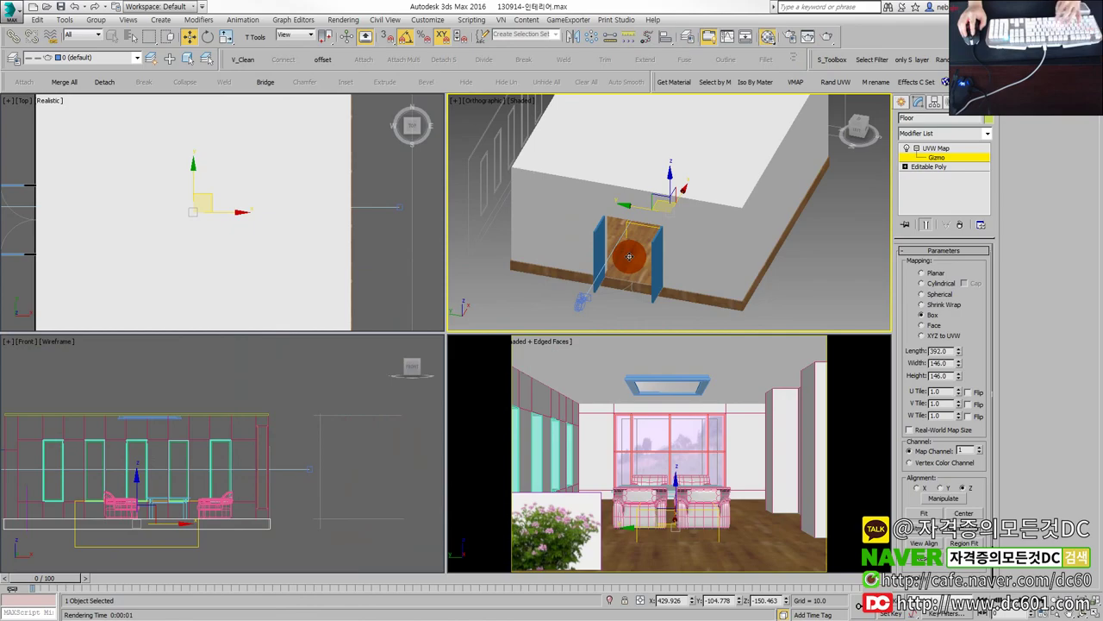
Step: Set the glass material's Diffuse colour to black and its Opacity to 15
key(m)
drag(199, 129, 452, 129)
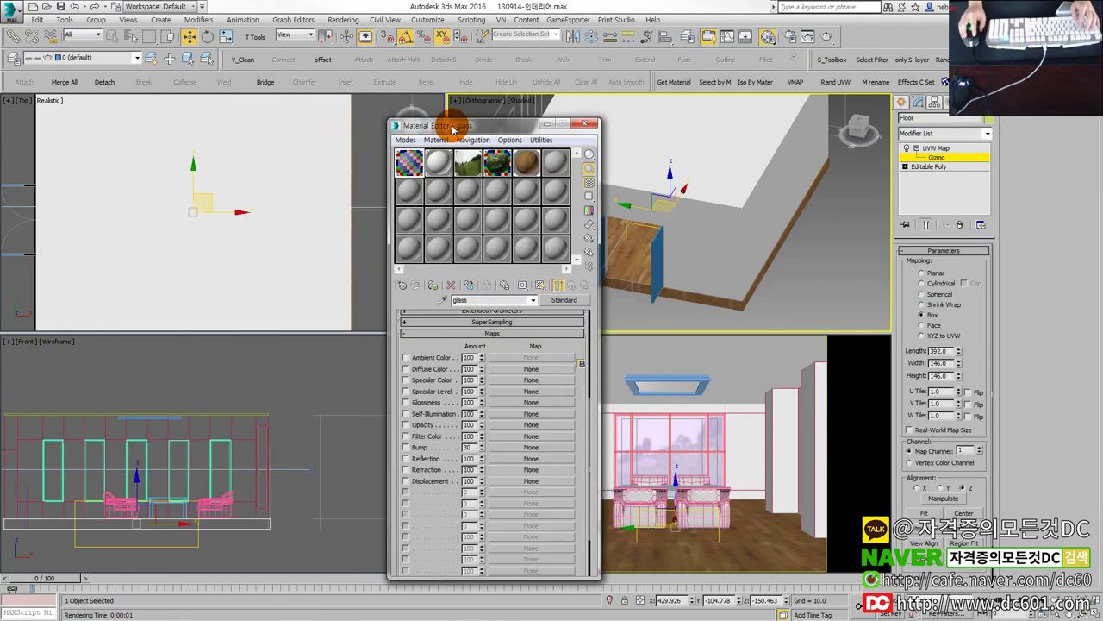
drag(506, 345, 514, 454)
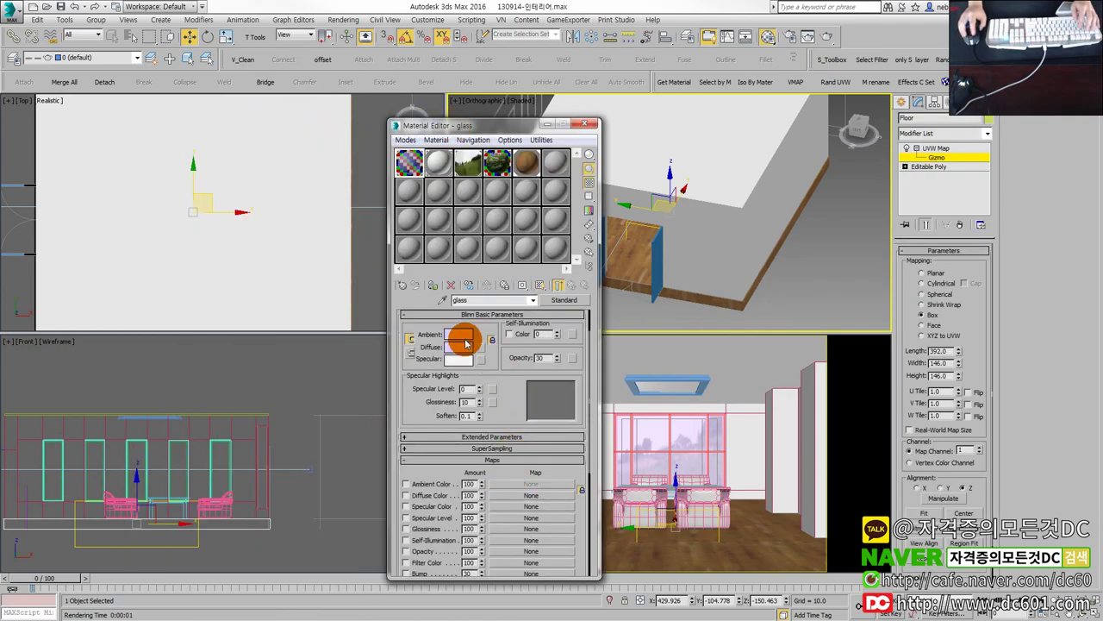
click(463, 342)
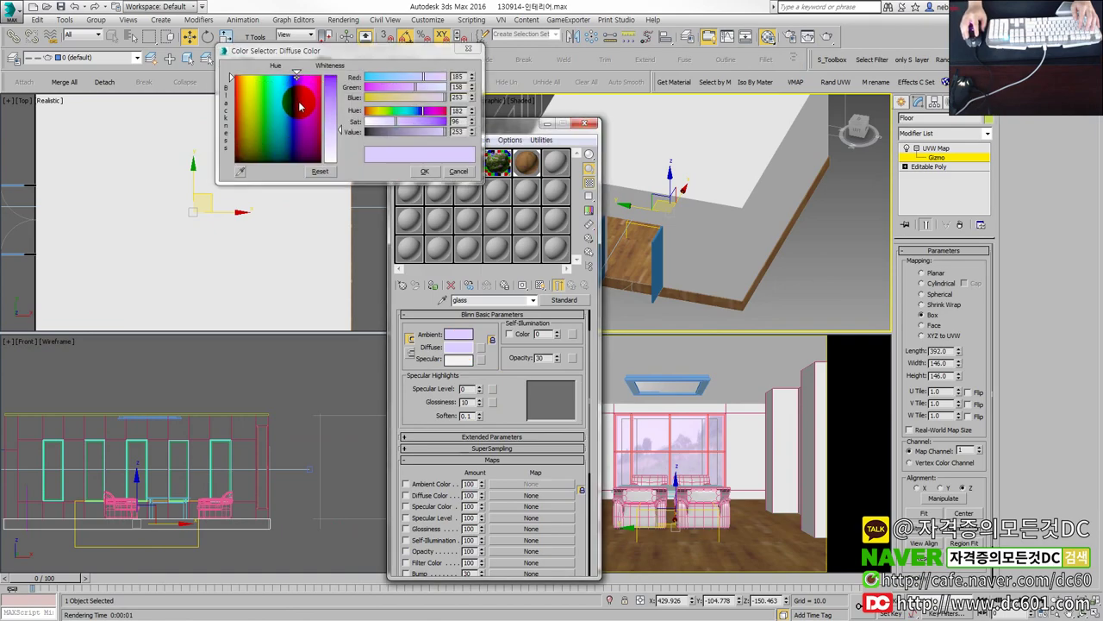
drag(300, 106, 382, 148)
click(418, 170)
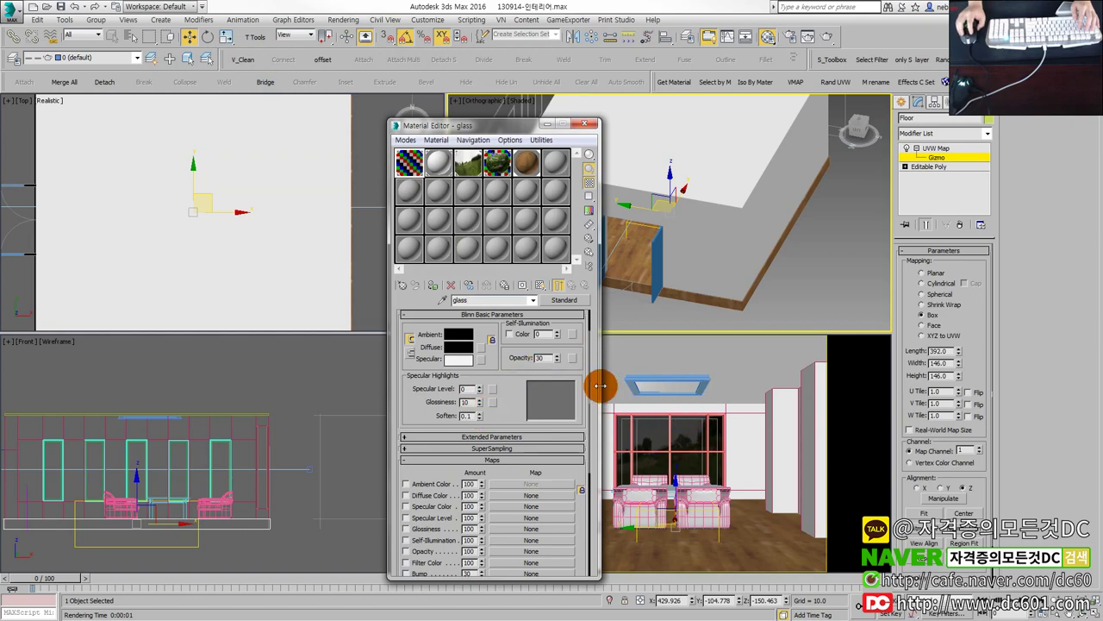
double_click(543, 357)
text(15)
key(Return)
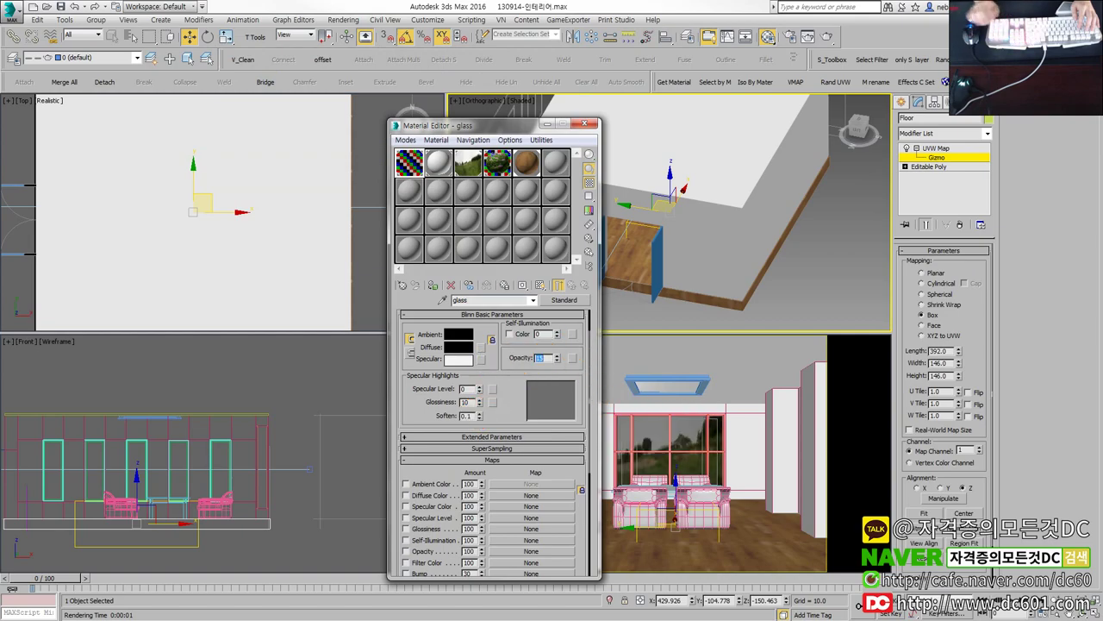
Step: Render the camera view twice to check the see-through glass, closing each render
click(828, 37)
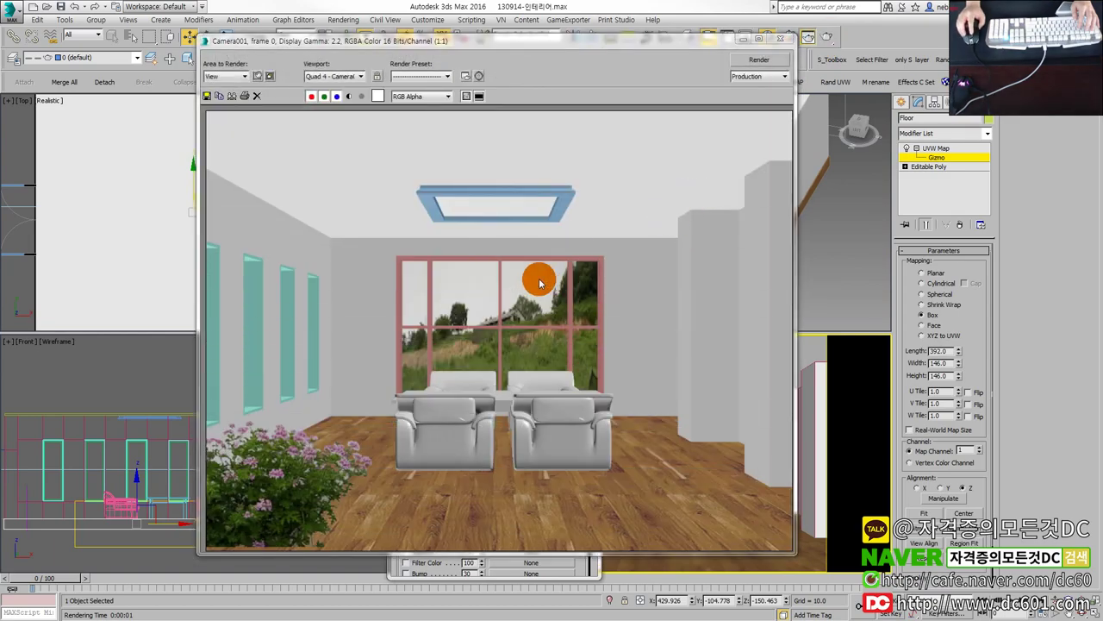
click(780, 39)
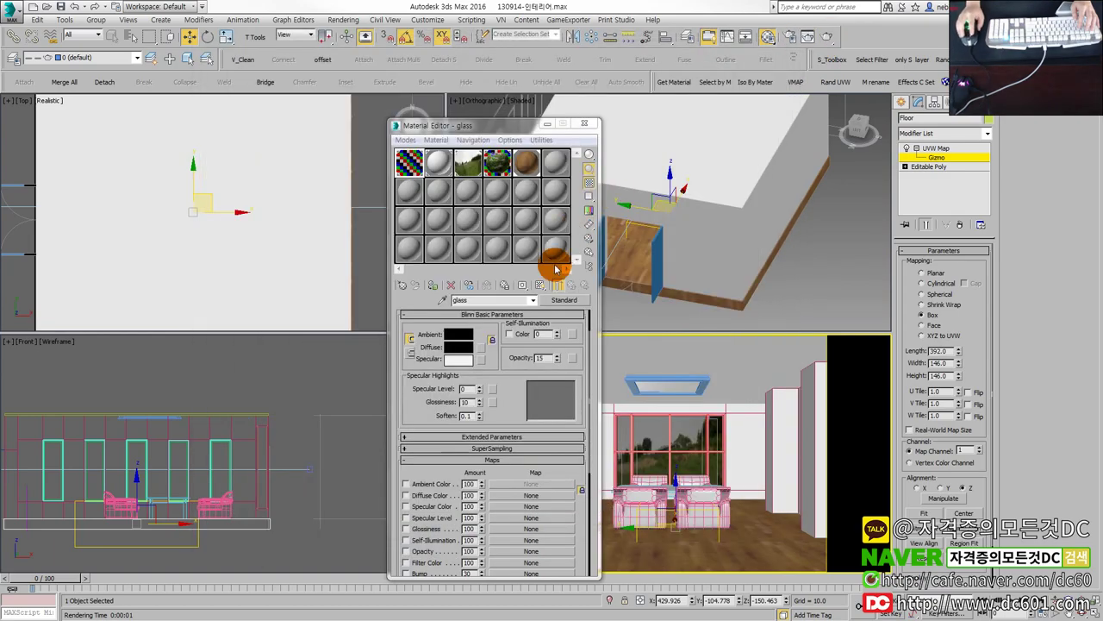
click(664, 394)
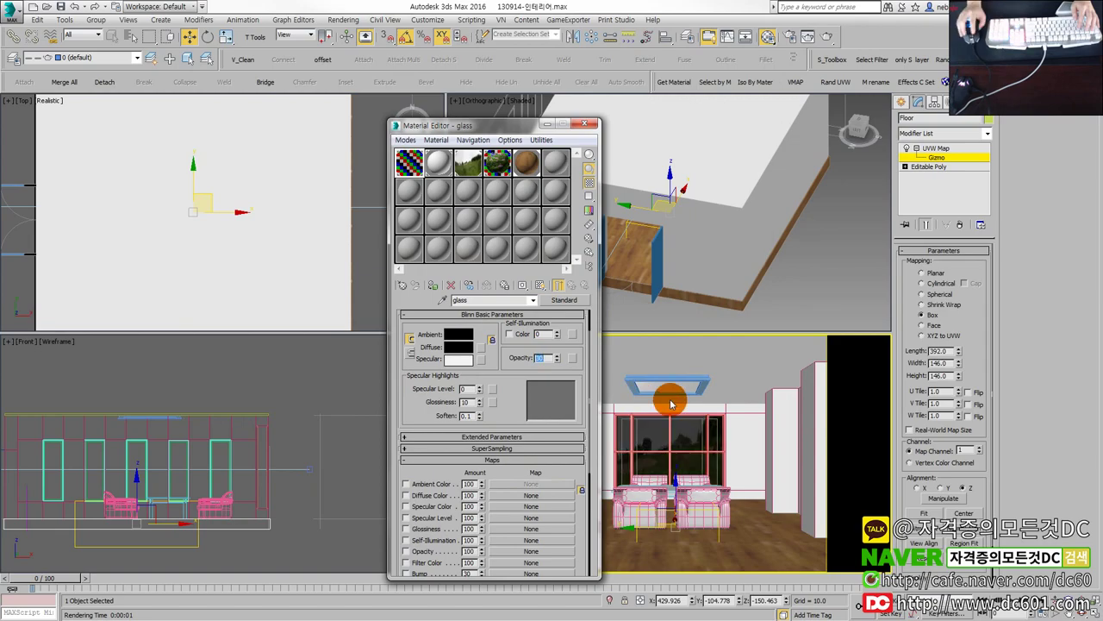
click(829, 36)
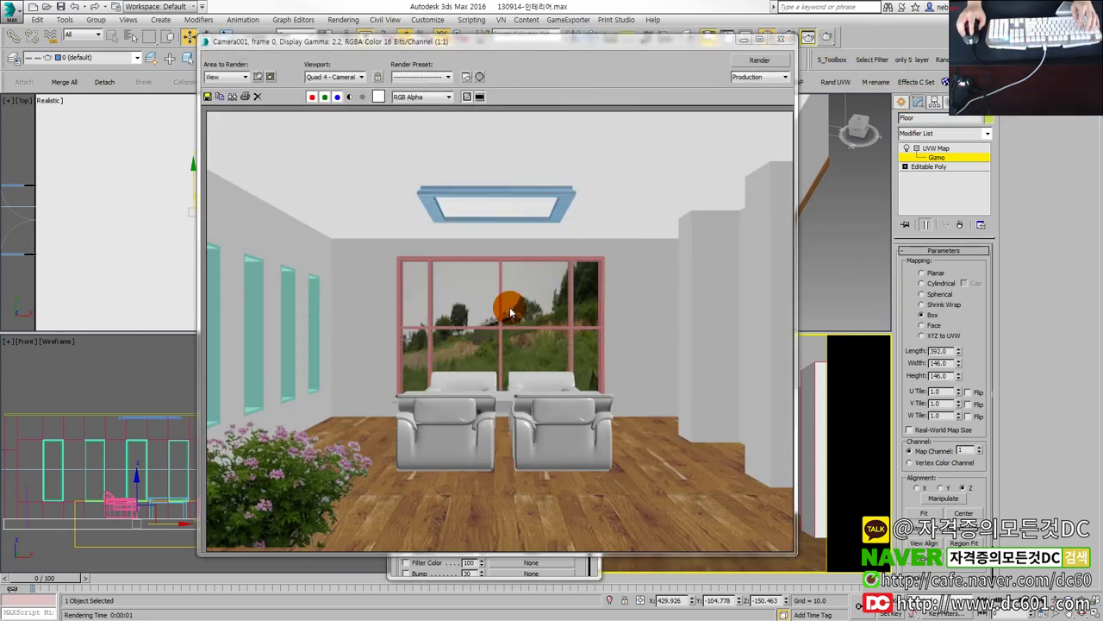
click(781, 39)
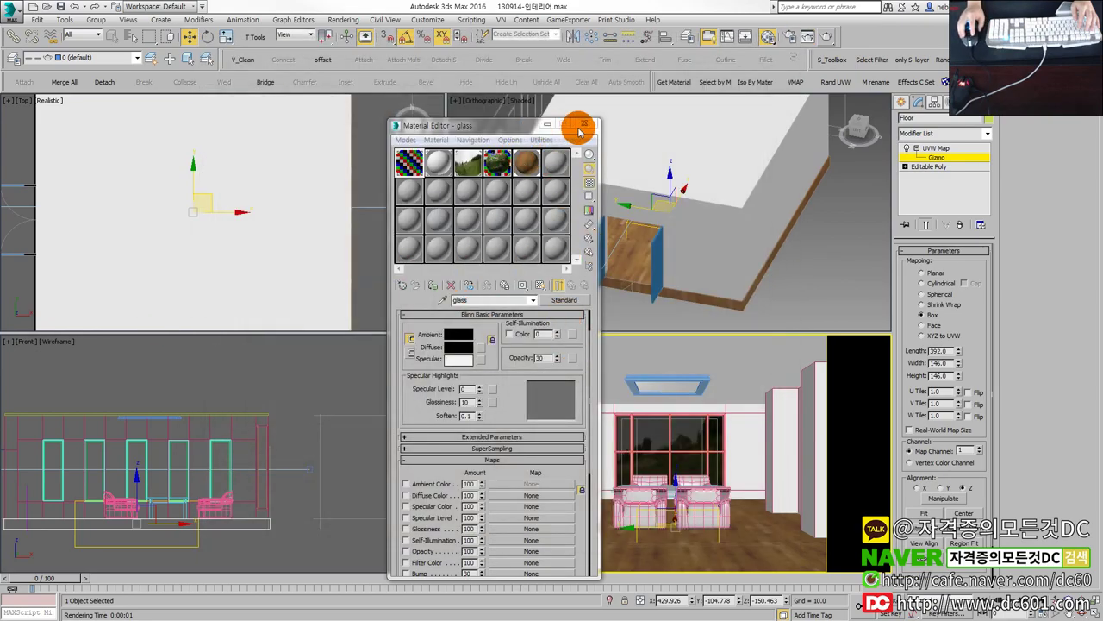
Step: Close the Material Editor to reveal the four room viewports
click(583, 127)
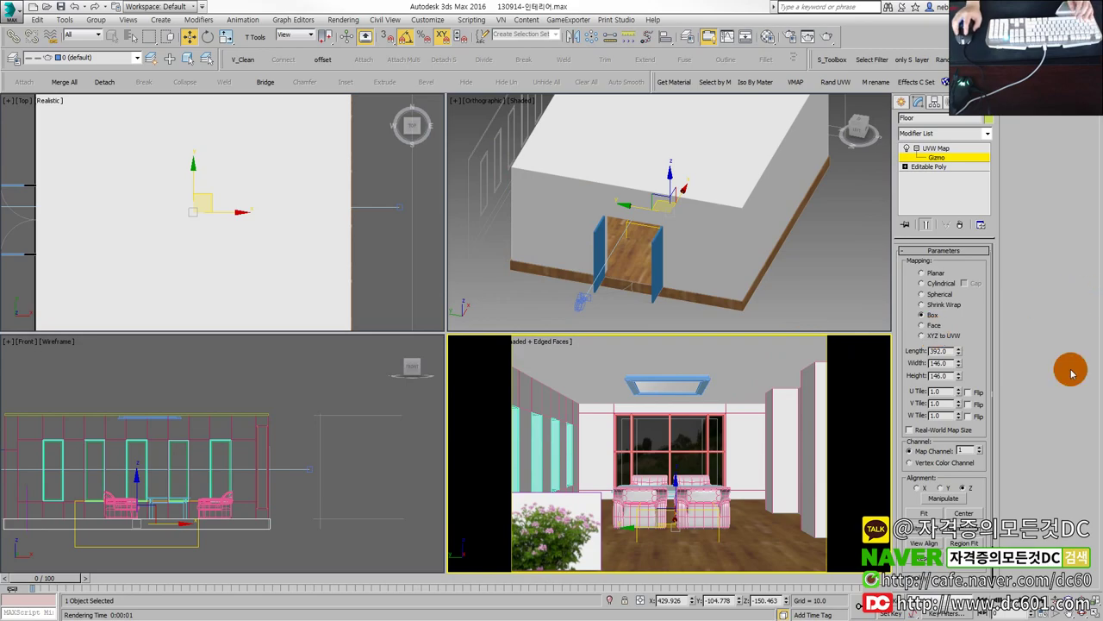
key(alt+Tab)
scroll(483, 365, up, 2)
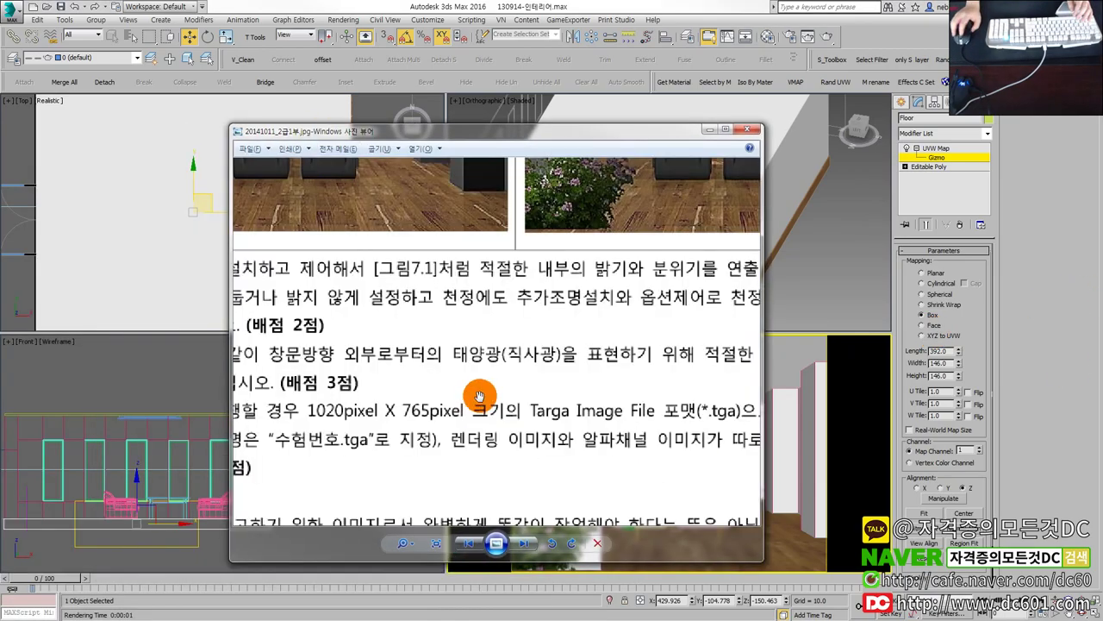
scroll(456, 402, up, 1)
scroll(496, 394, down, 3)
drag(495, 394, 512, 523)
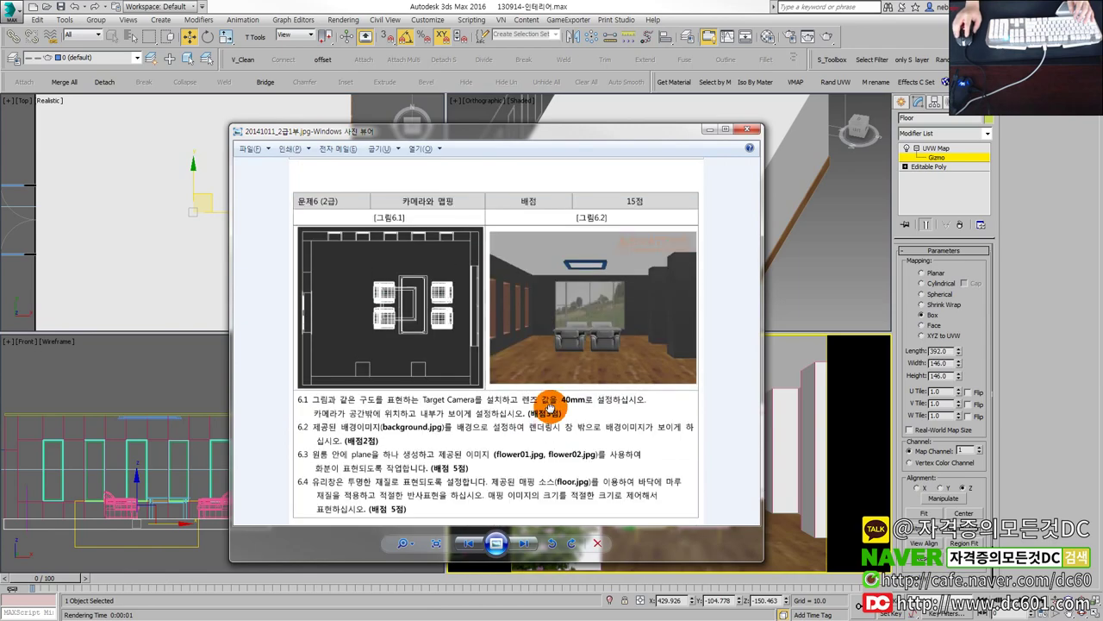
drag(537, 285, 543, 394)
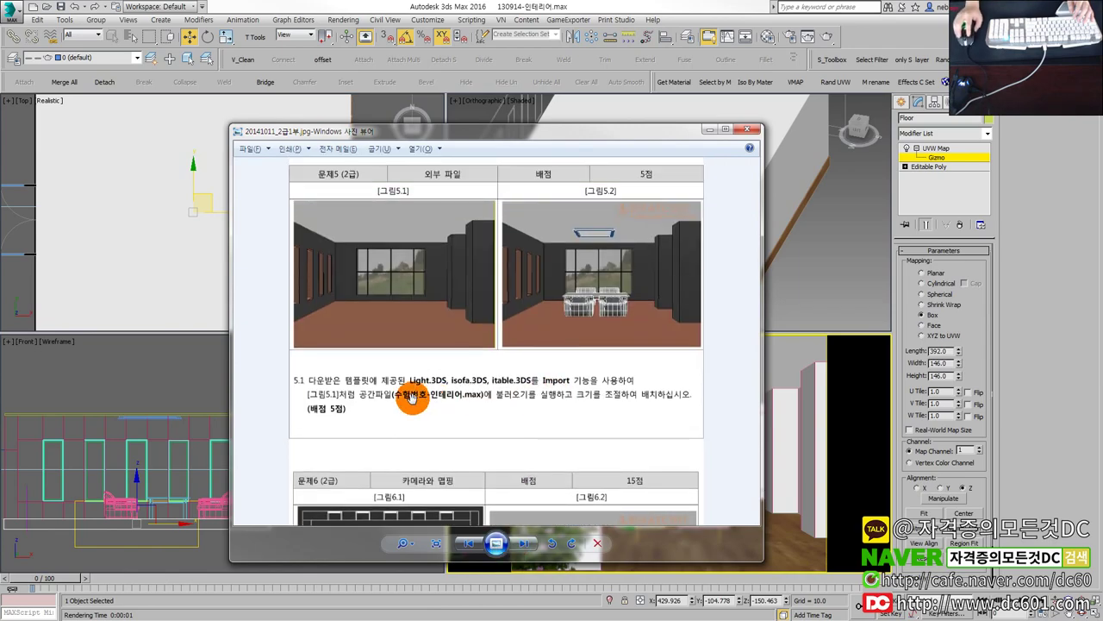
drag(413, 293, 411, 507)
scroll(431, 498, up, 1)
scroll(528, 302, down, 1)
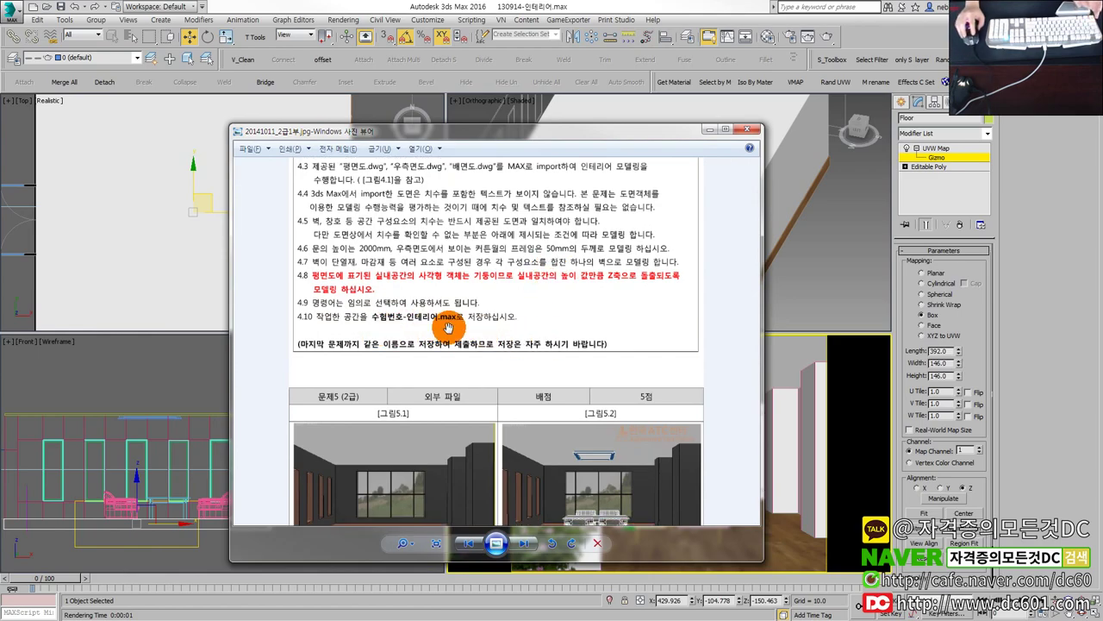
drag(448, 328, 457, 408)
drag(478, 229, 483, 434)
drag(556, 274, 552, 138)
drag(517, 497, 520, 315)
drag(576, 518, 572, 296)
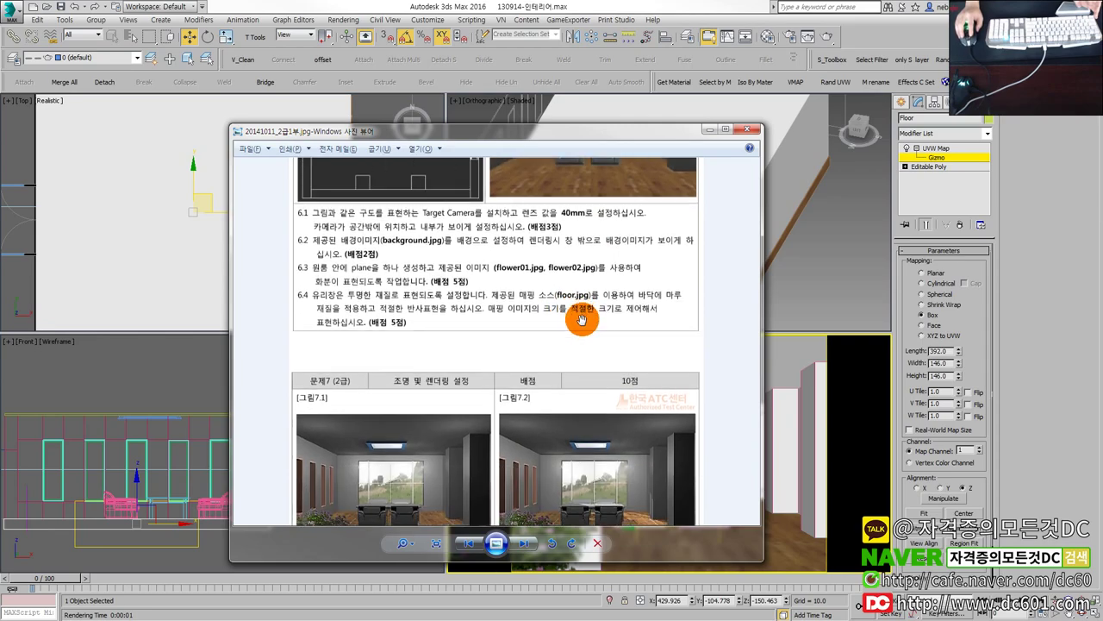
mouse_move(538, 521)
mouse_down()
mouse_move(544, 395)
mouse_move(563, 355)
mouse_up()
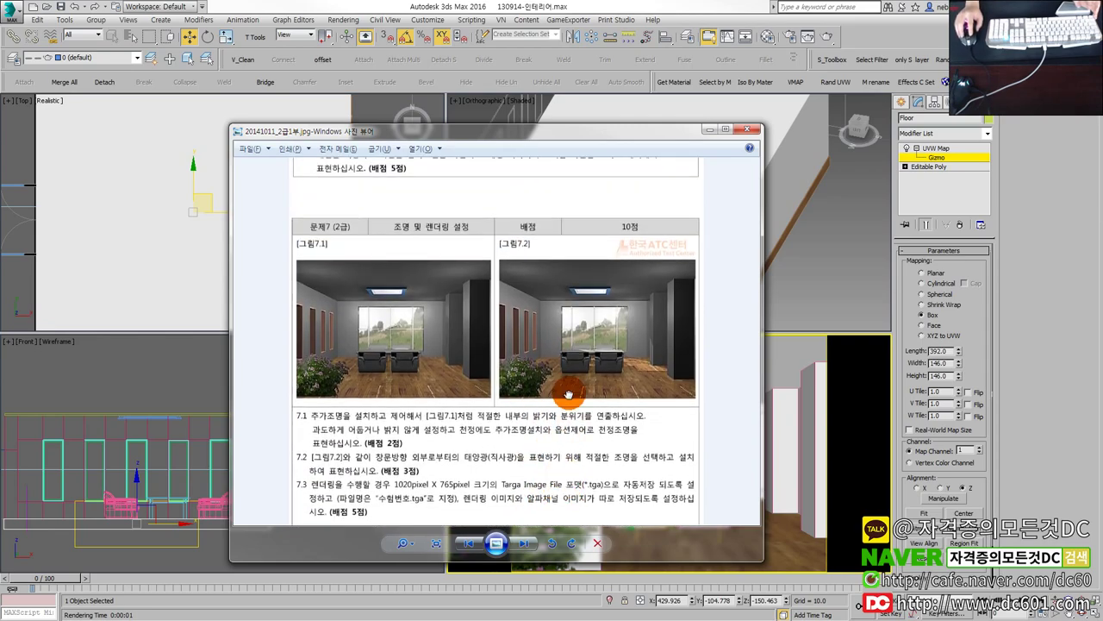
drag(566, 387, 544, 595)
mouse_move(551, 353)
mouse_down()
mouse_move(550, 447)
mouse_move(525, 345)
mouse_move(602, 360)
mouse_up()
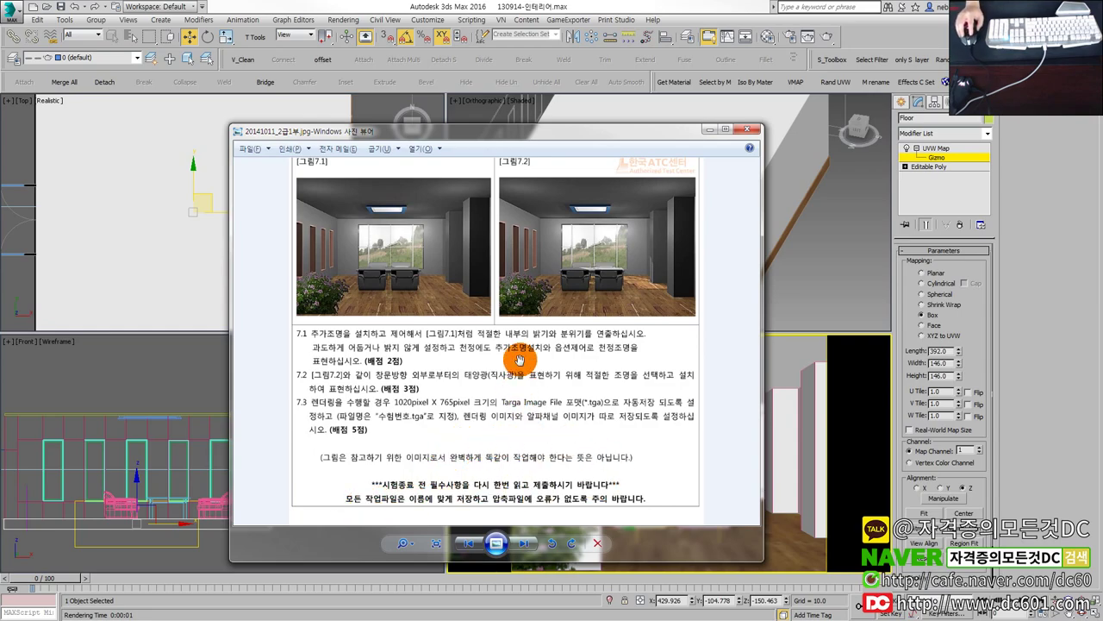
scroll(487, 422, up, 1)
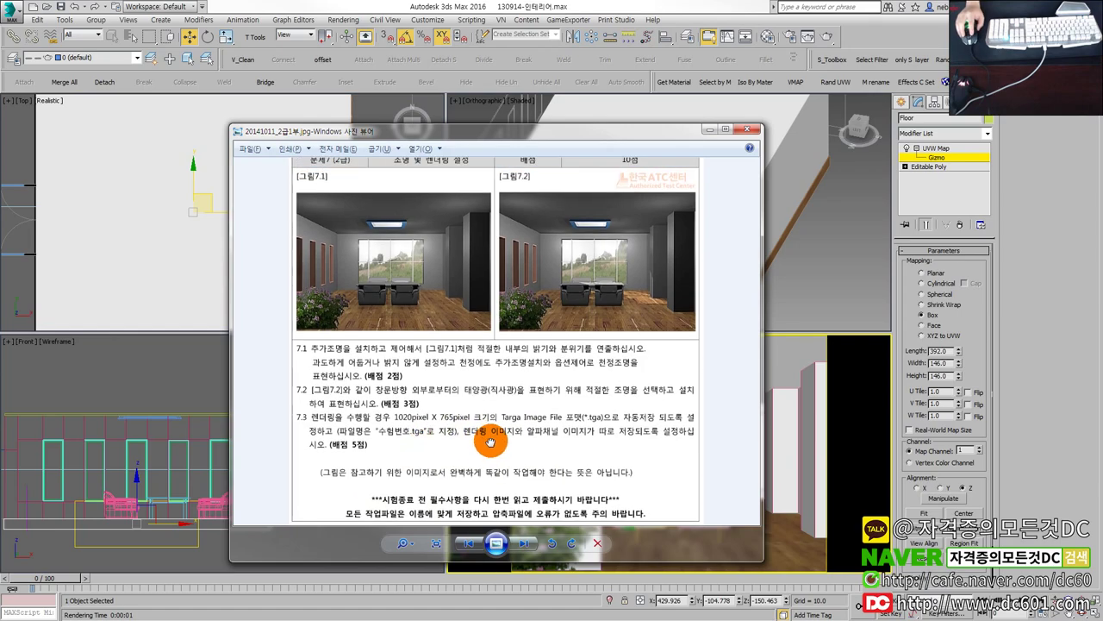
scroll(531, 378, up, 5)
scroll(543, 373, up, 2)
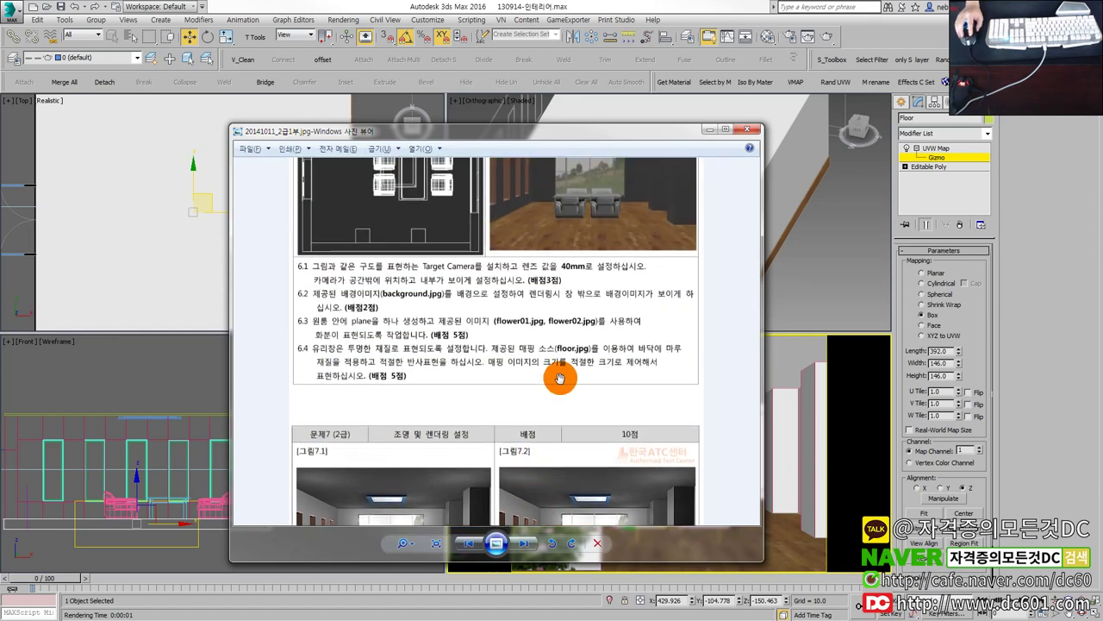
scroll(566, 362, up, 1)
scroll(580, 356, up, 4)
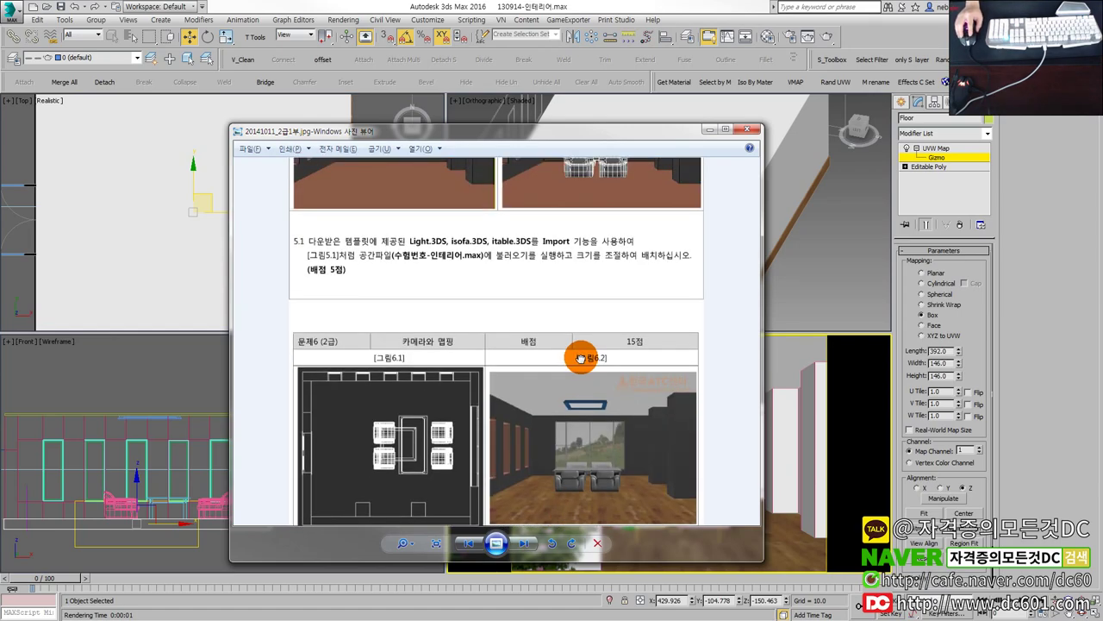
scroll(506, 344, down, 1)
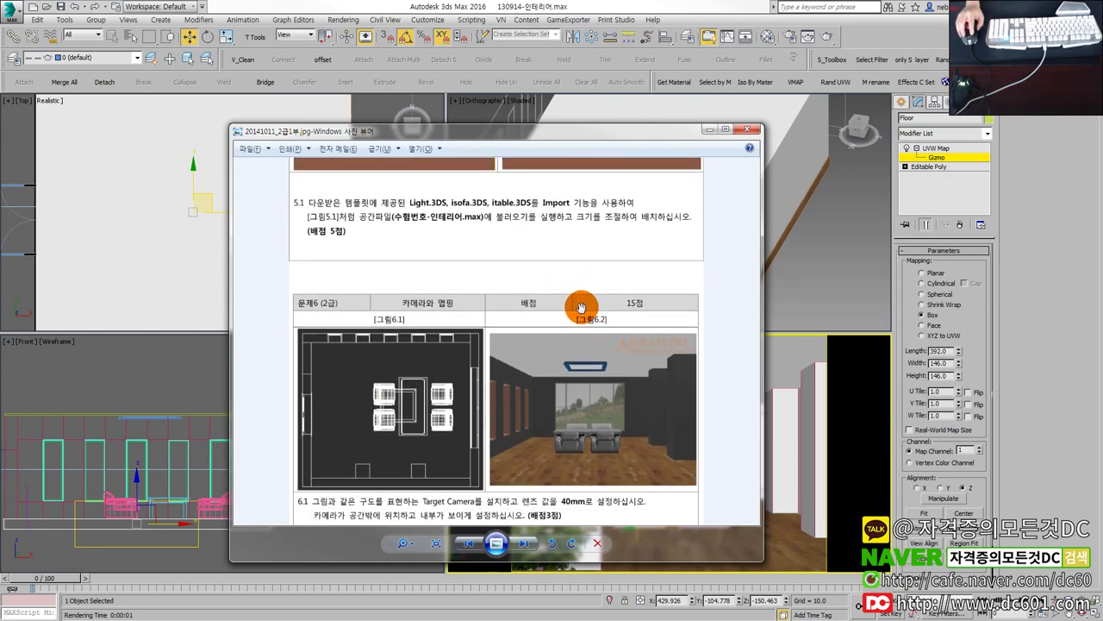
scroll(510, 305, down, 3)
scroll(489, 393, down, 1)
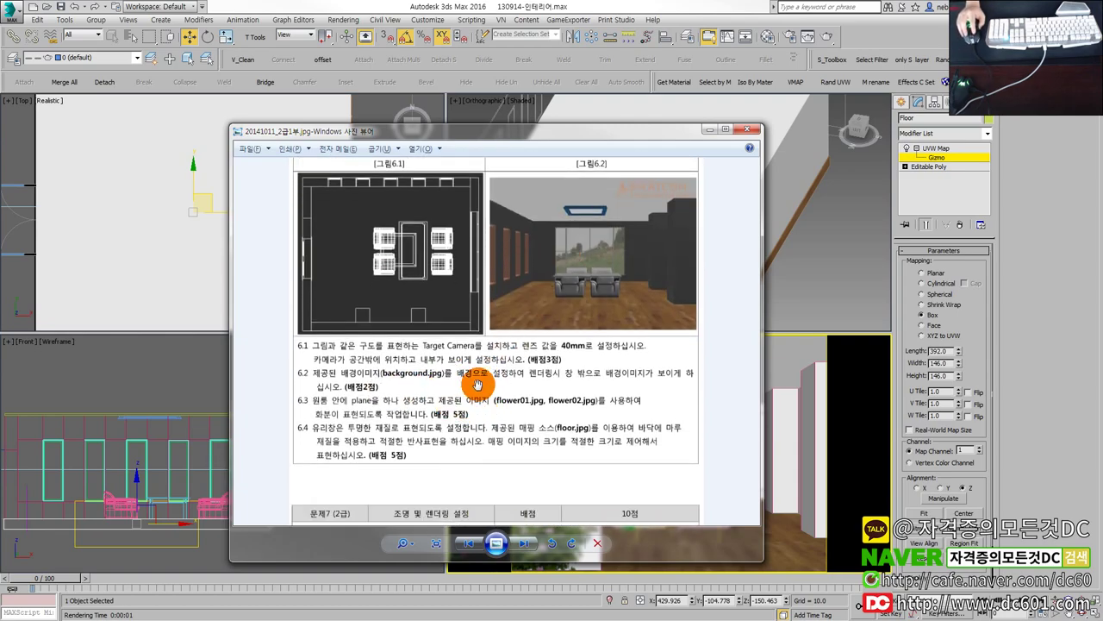
scroll(497, 387, down, 1)
scroll(517, 374, down, 1)
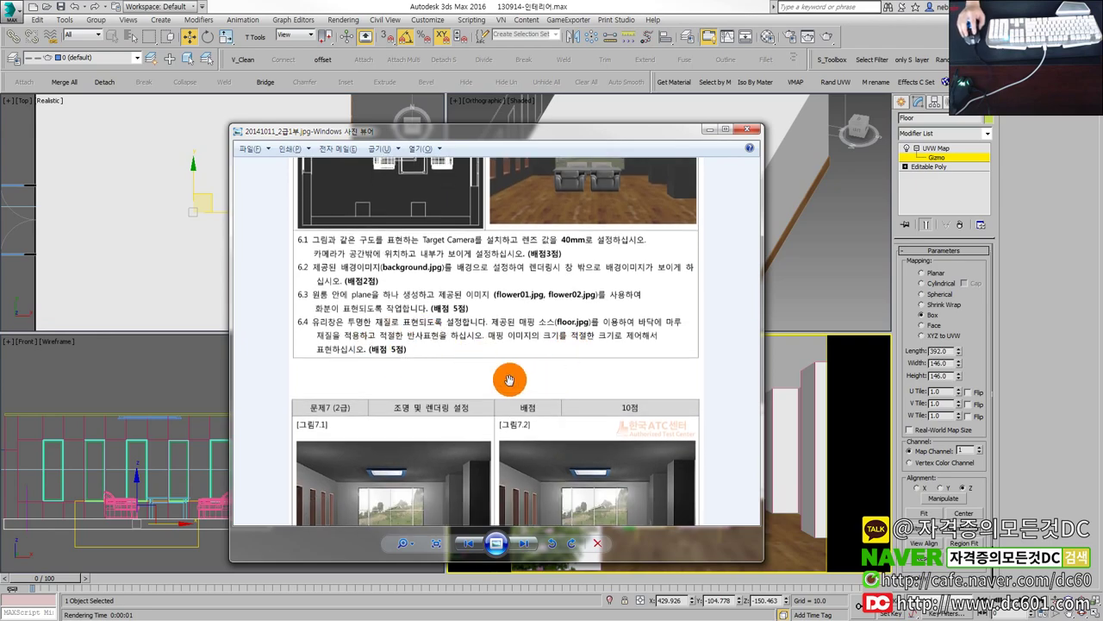
scroll(511, 328, down, 5)
scroll(440, 343, down, 2)
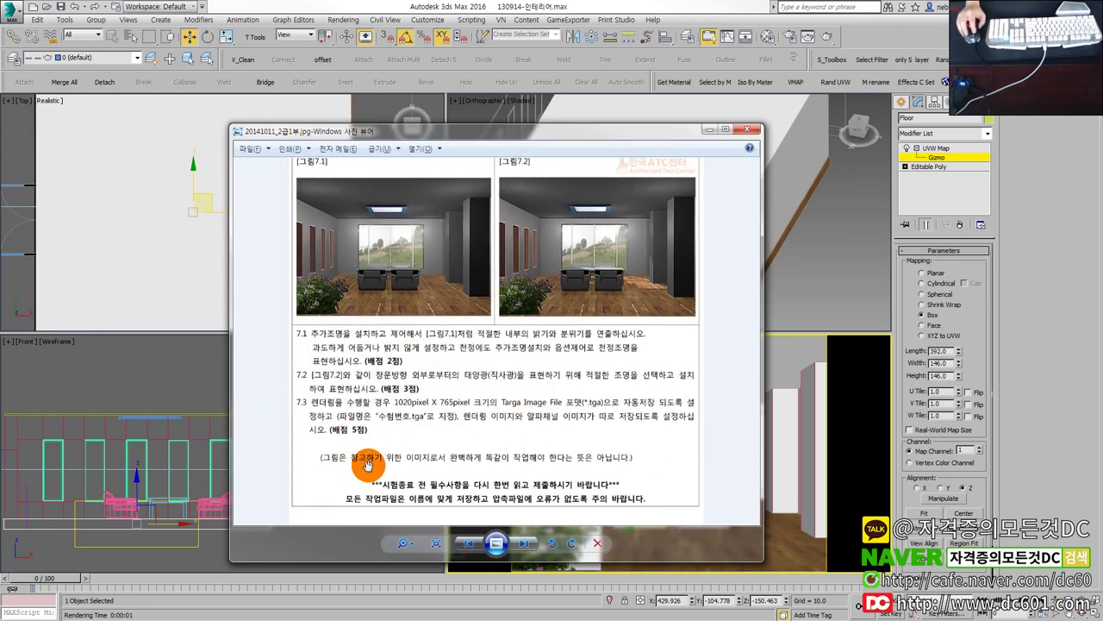
click(752, 135)
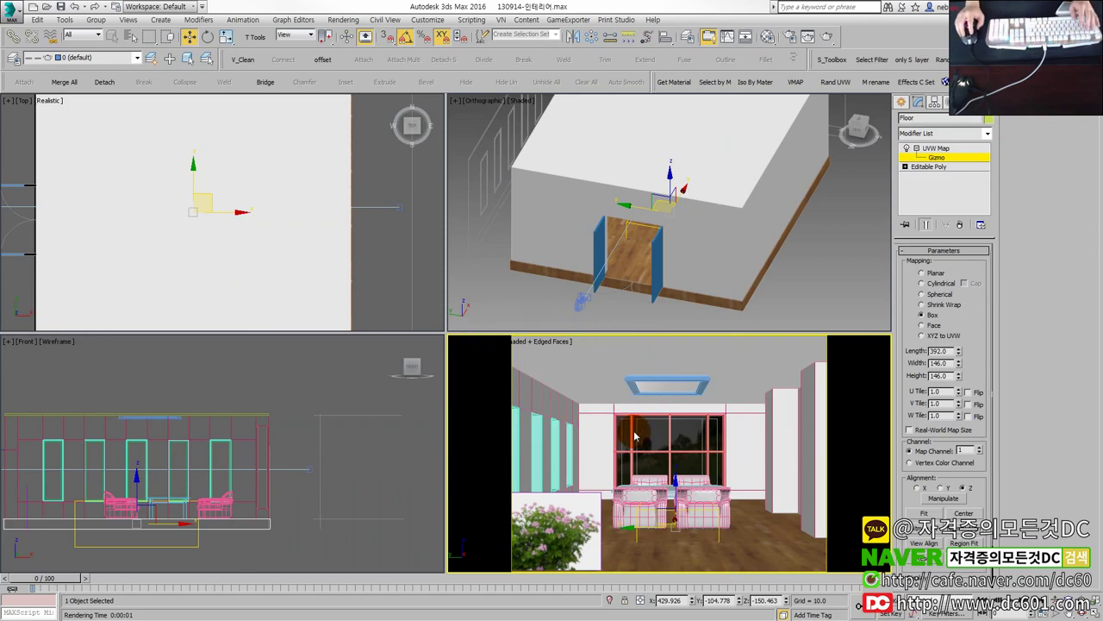
click(577, 397)
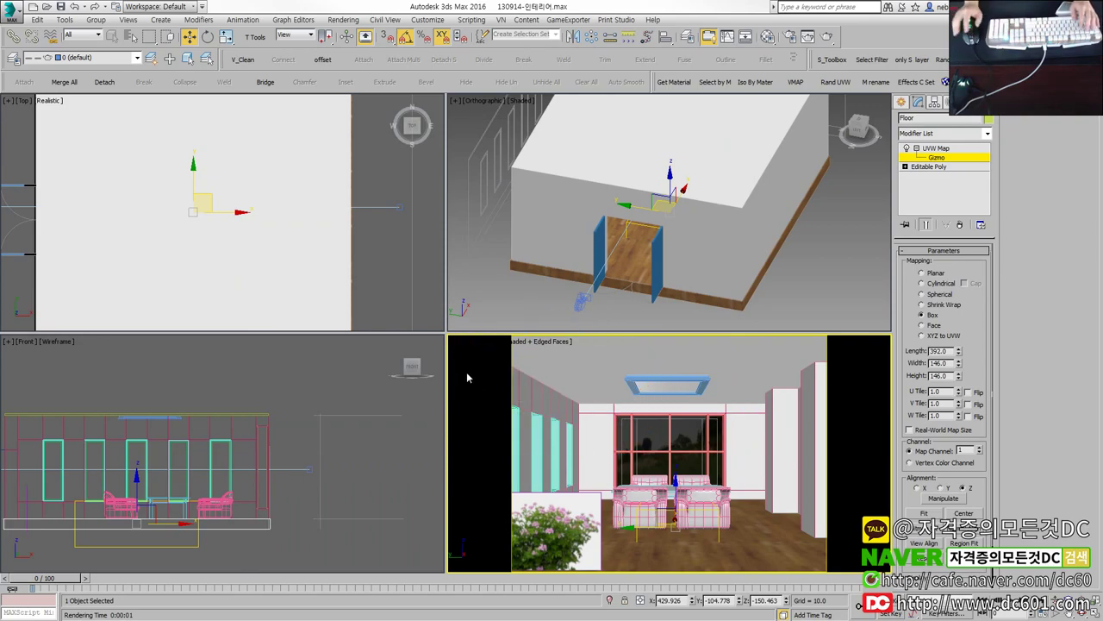
click(579, 519)
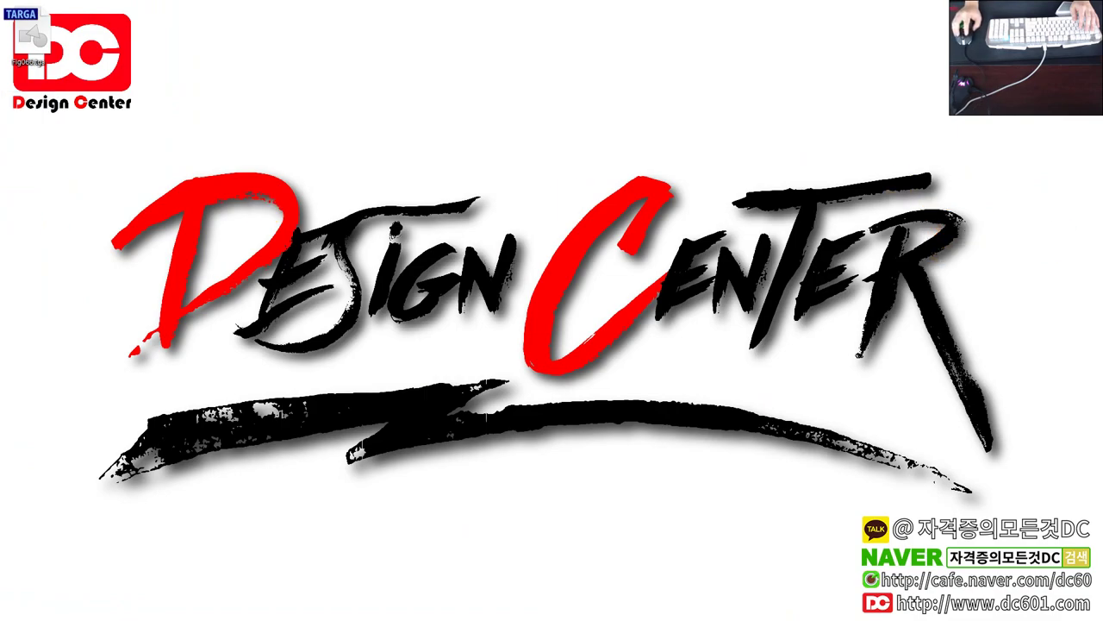
Step: Move the Fig06.tga image file on the desktop
mouse_move(32, 38)
mouse_down()
mouse_move(324, 335)
mouse_move(251, 373)
mouse_move(134, 355)
mouse_up()
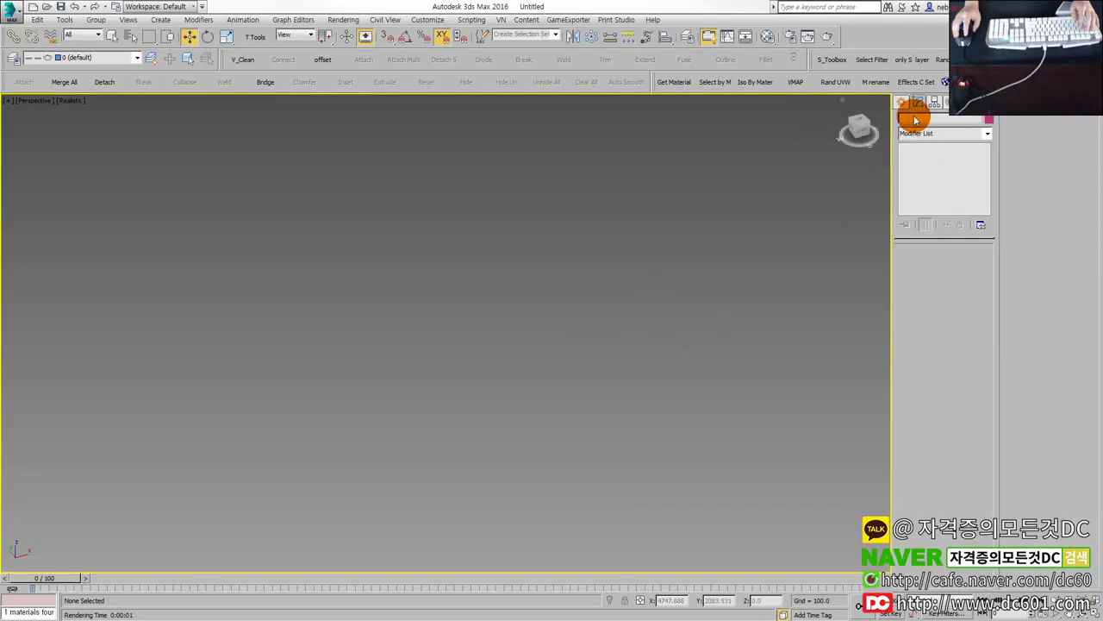
Step: Draw an upright plane in the enlarged Front viewport
click(901, 102)
click(966, 224)
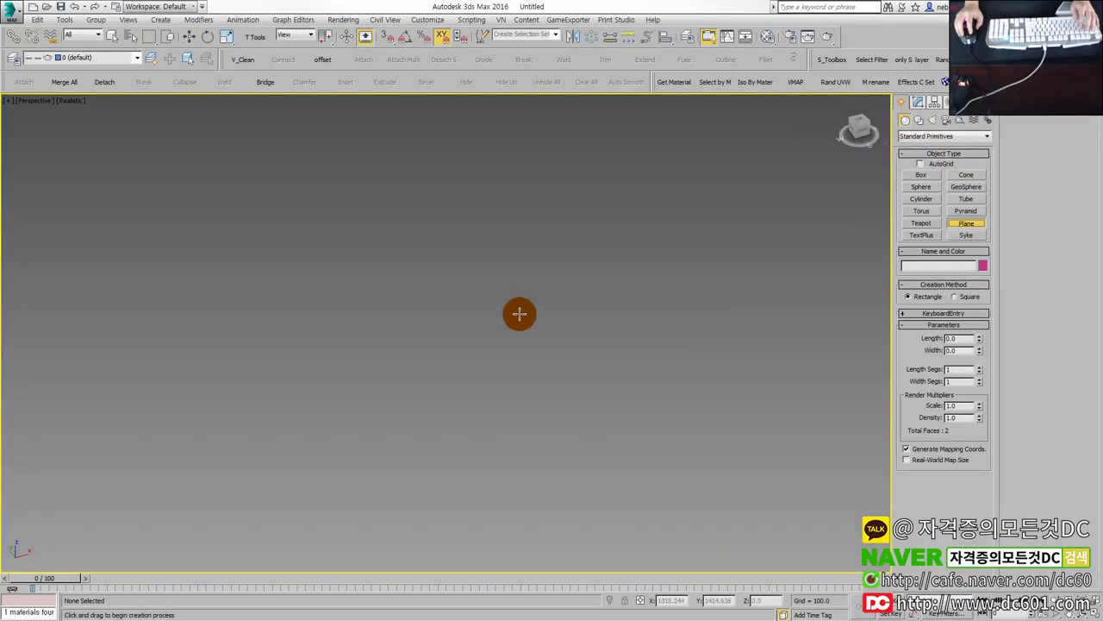
key(alt+w)
right_click(319, 411)
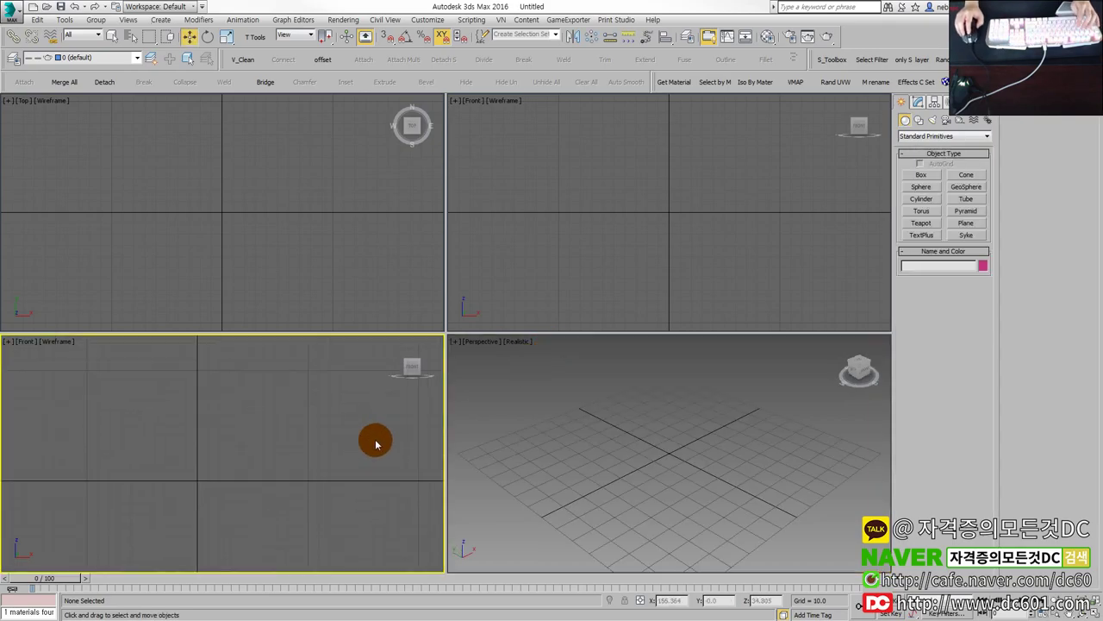
right_click(845, 326)
key(alt+w)
click(969, 224)
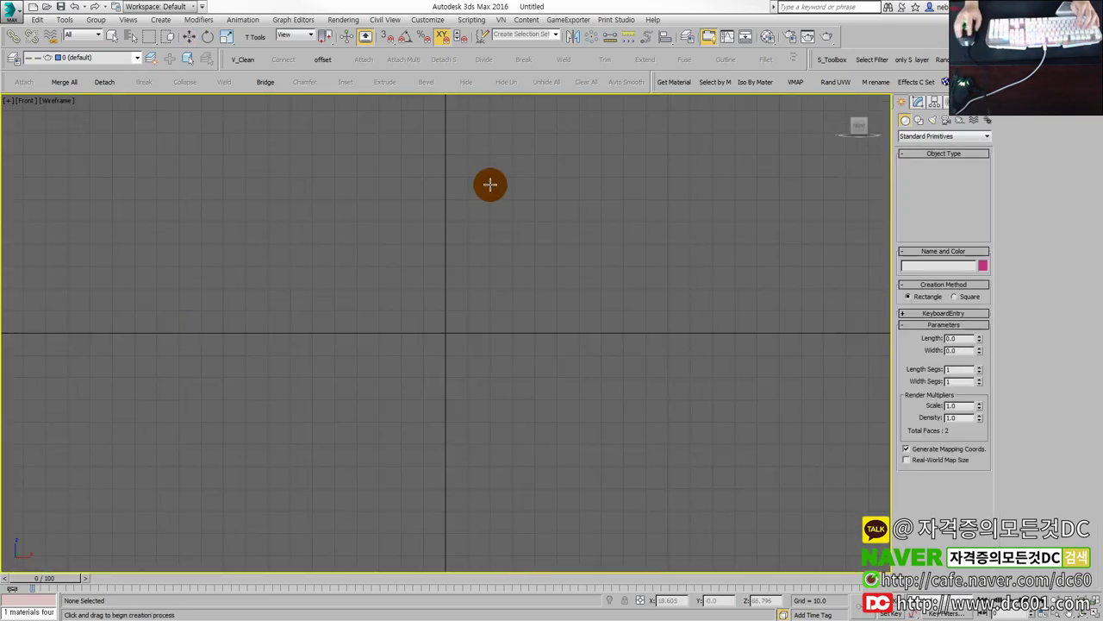
drag(490, 185, 581, 328)
middle_drag(581, 327, 498, 404)
Step: Set the plane's Length to 1650 while viewing it in Perspective
key(alt+w)
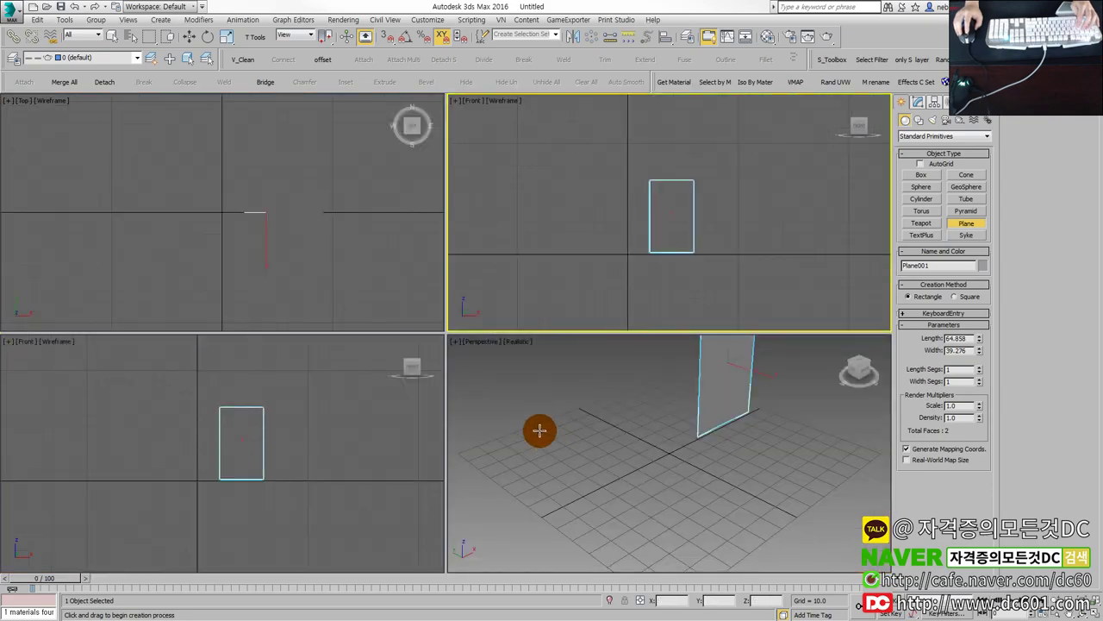
key(alt+w)
key(alt+w)
right_click(640, 443)
key(alt+w)
mouse_move(641, 443)
alt+middle_down()
mouse_move(609, 335)
mouse_move(630, 357)
alt+middle_up()
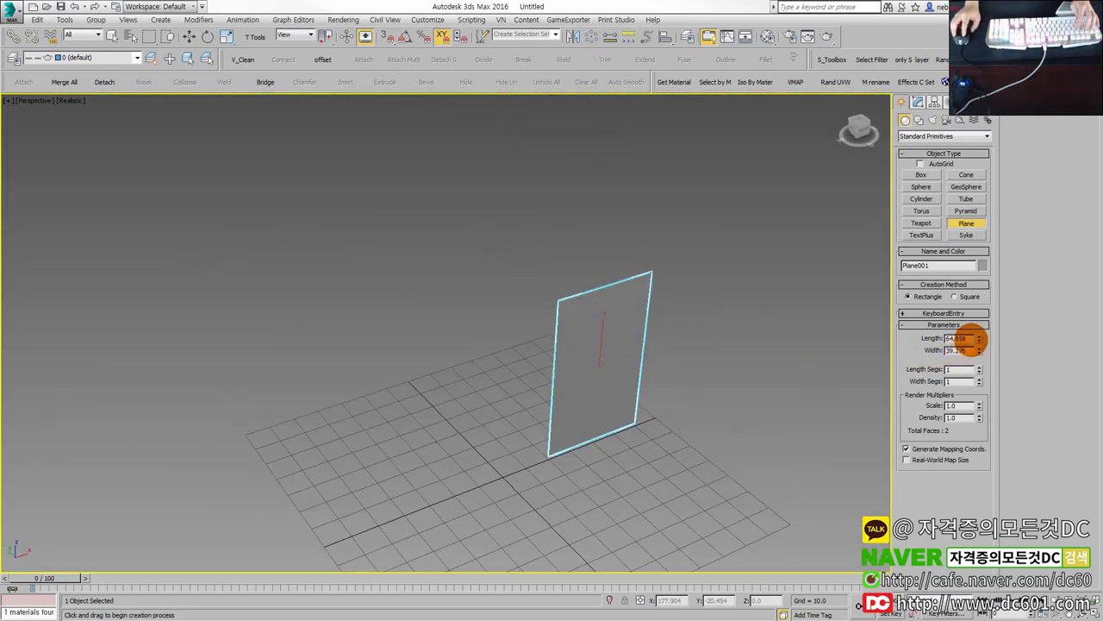
double_click(958, 339)
text(165)
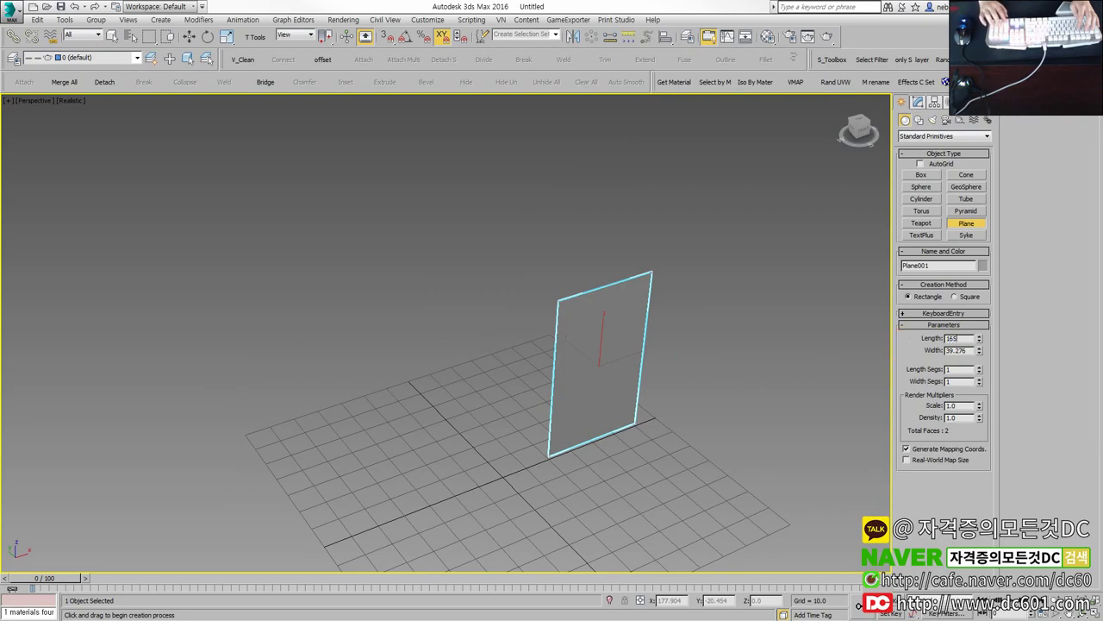
text(0)
key(Return)
Step: Raise the plane and widen it into a large standing panel
scroll(630, 394, down, 3)
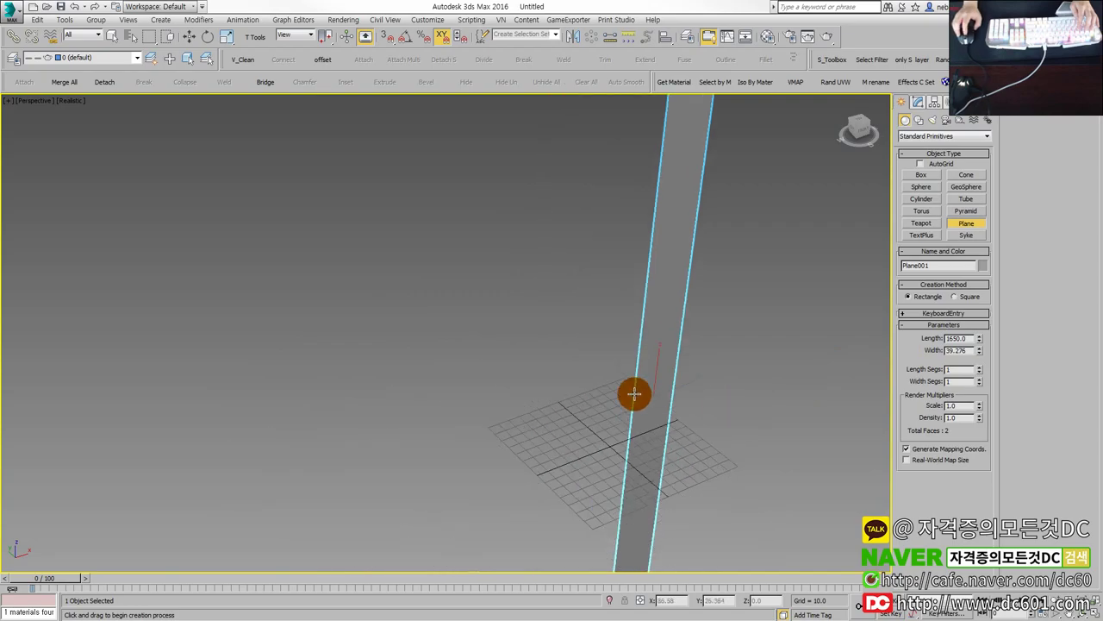
scroll(616, 401, down, 2)
scroll(546, 418, down, 2)
key(w)
drag(546, 400, 561, 194)
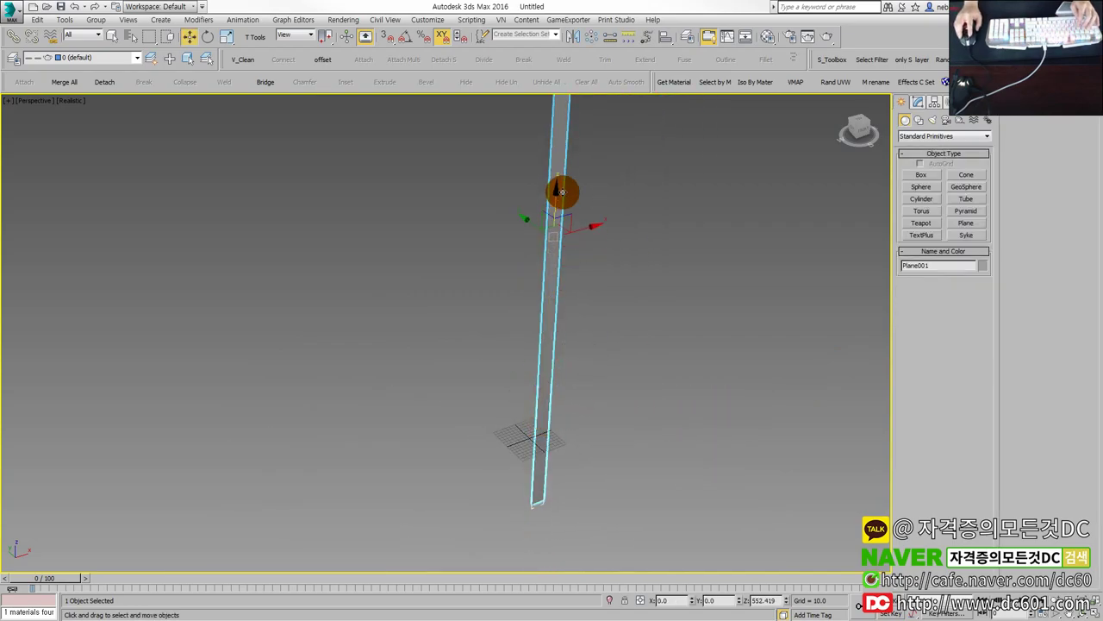
scroll(656, 345, down, 1)
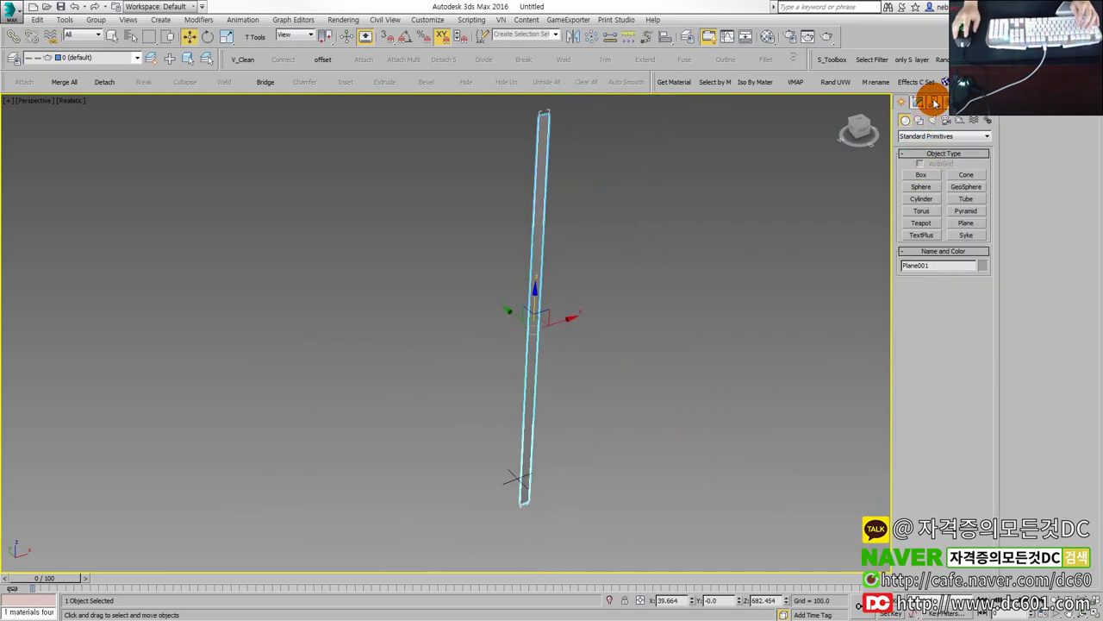
click(918, 102)
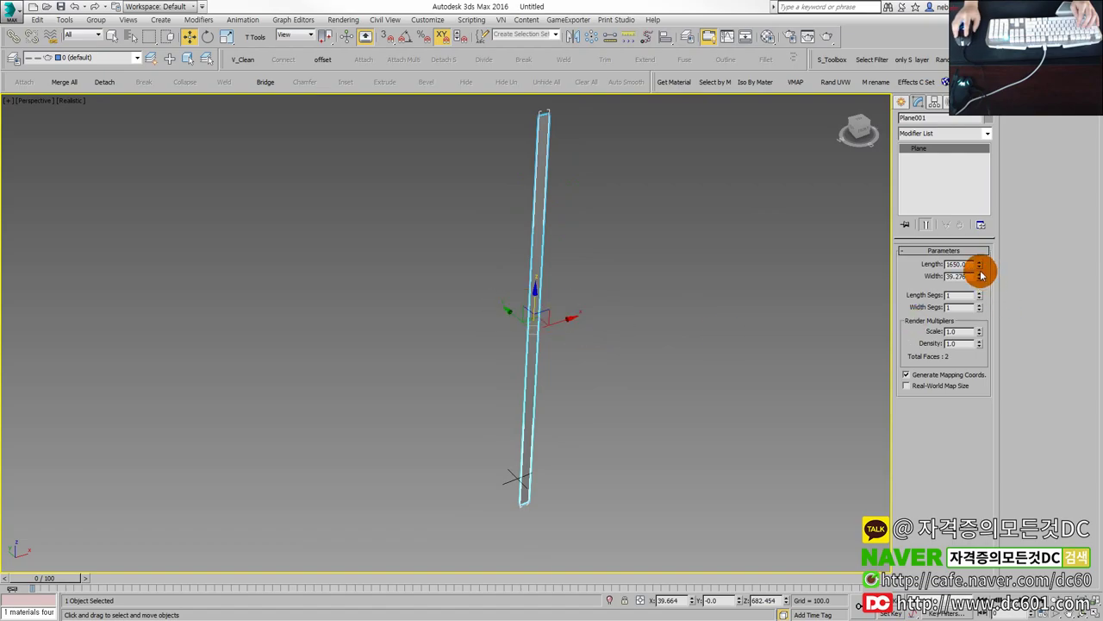
mouse_move(981, 274)
mouse_down()
mouse_move(997, 167)
mouse_move(867, 270)
mouse_up()
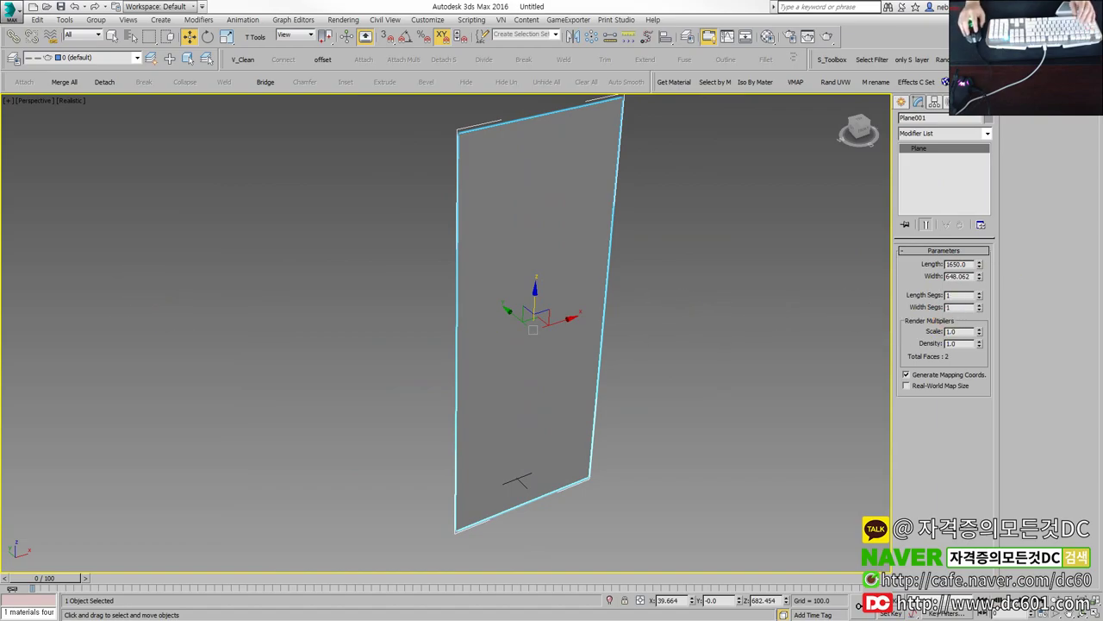
Step: Drag Fig06.tga from the desktop onto the plane to texture it with the person photo
double_click(278, 9)
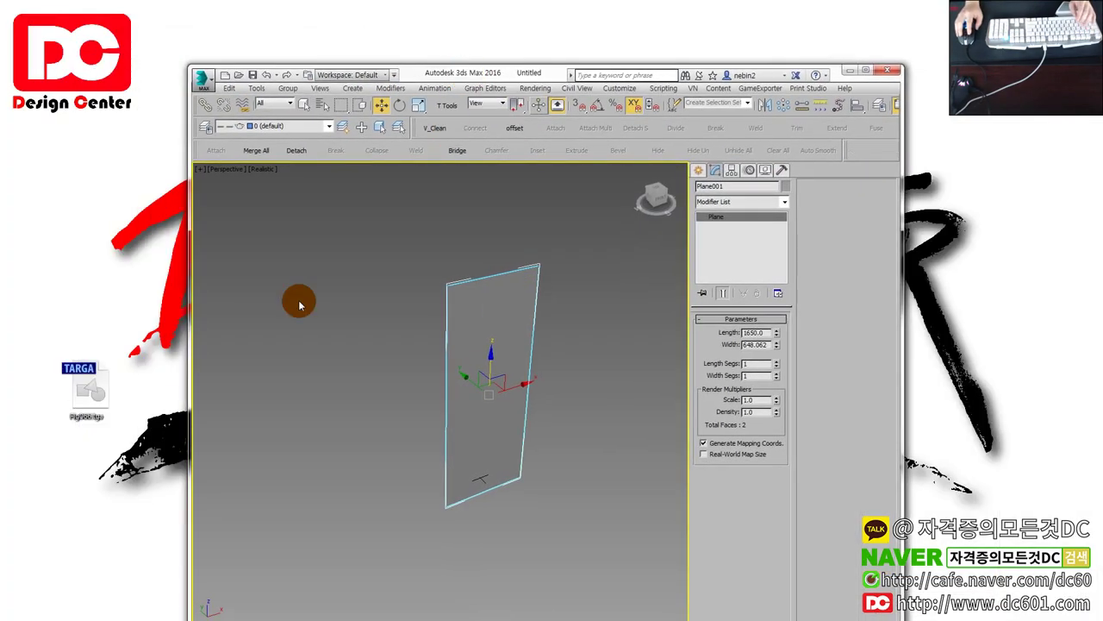
drag(269, 369, 517, 351)
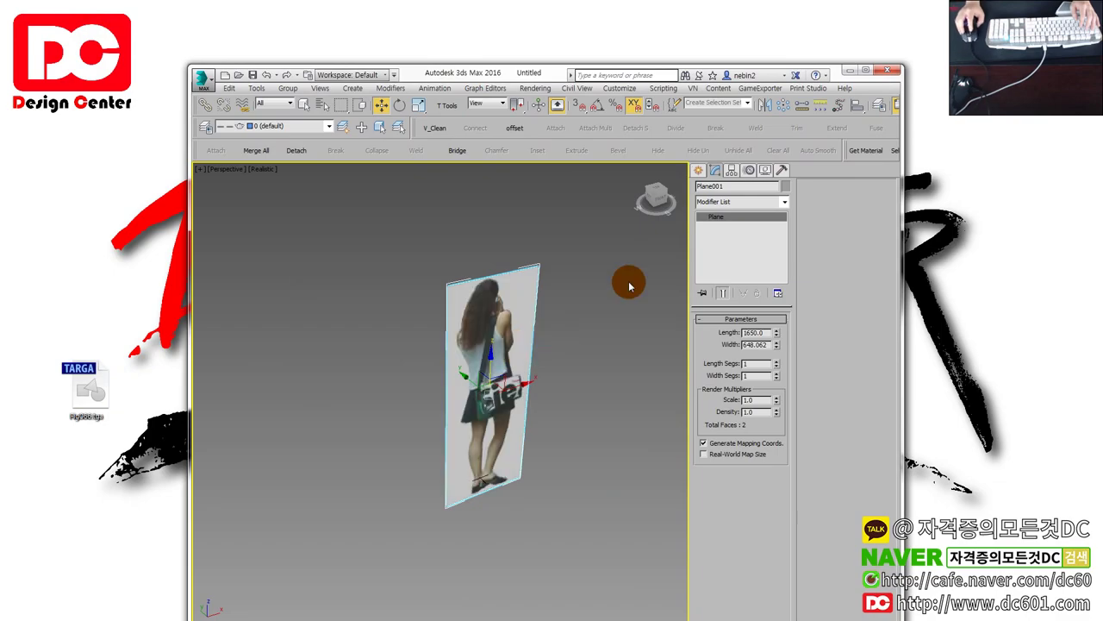
click(865, 69)
click(902, 101)
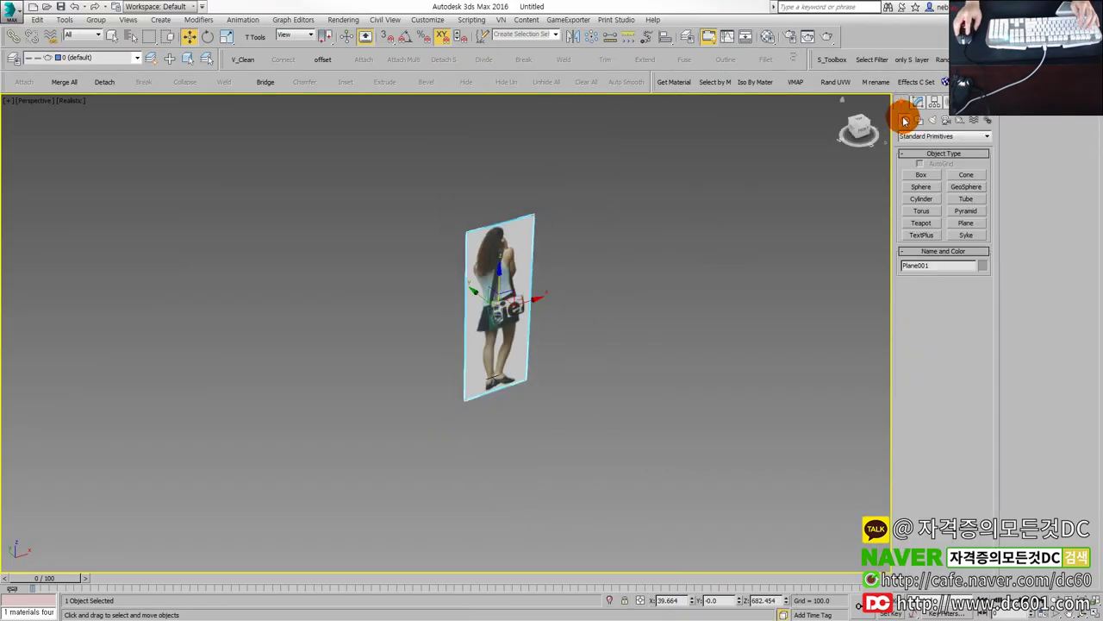
click(966, 224)
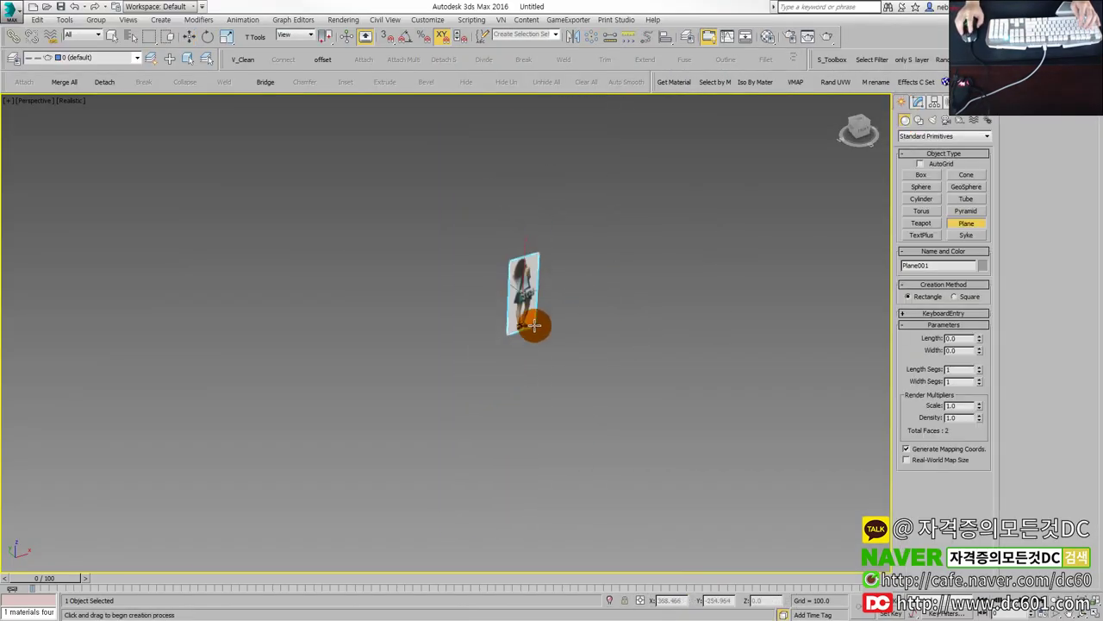
Step: Draw a large ground plane under the figure and a tall orange box
drag(540, 336, 793, 543)
click(920, 175)
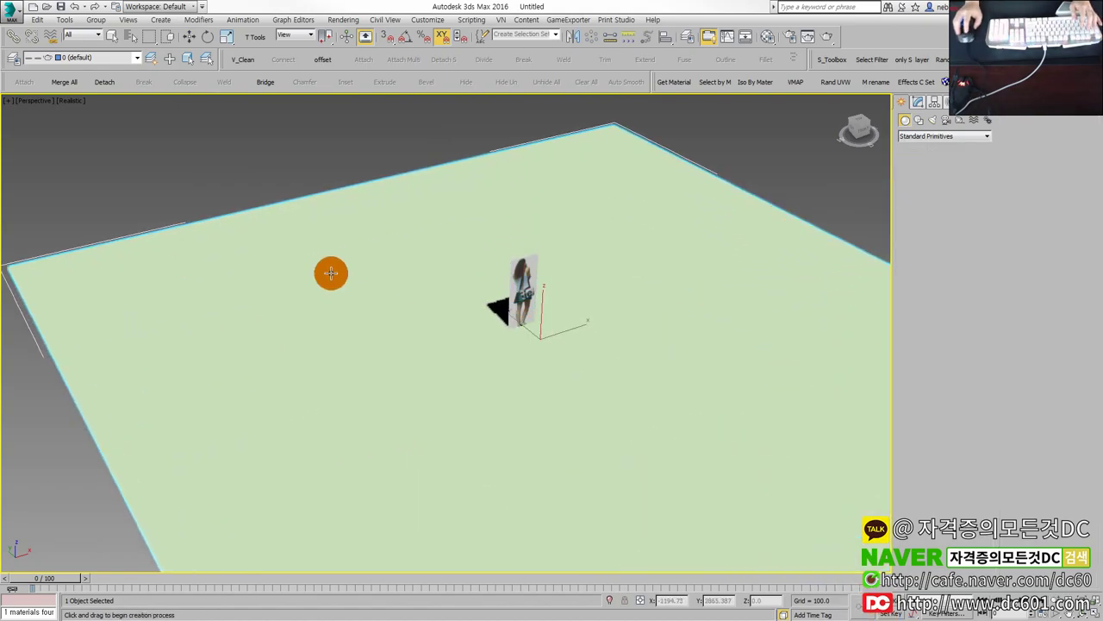
mouse_move(330, 246)
mouse_down()
mouse_move(354, 275)
mouse_move(281, 320)
mouse_up()
middle_drag(279, 141, 316, 221)
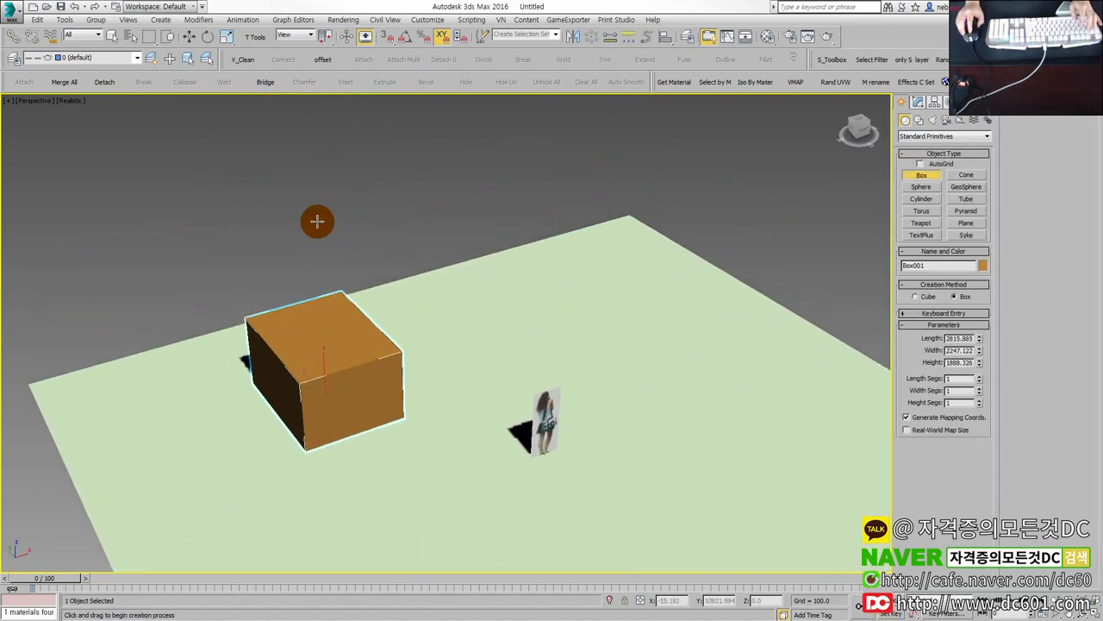
Step: Add a tall green box right of the figure and a third cyan box
mouse_move(593, 287)
mouse_down()
mouse_move(604, 345)
mouse_move(544, 352)
mouse_up()
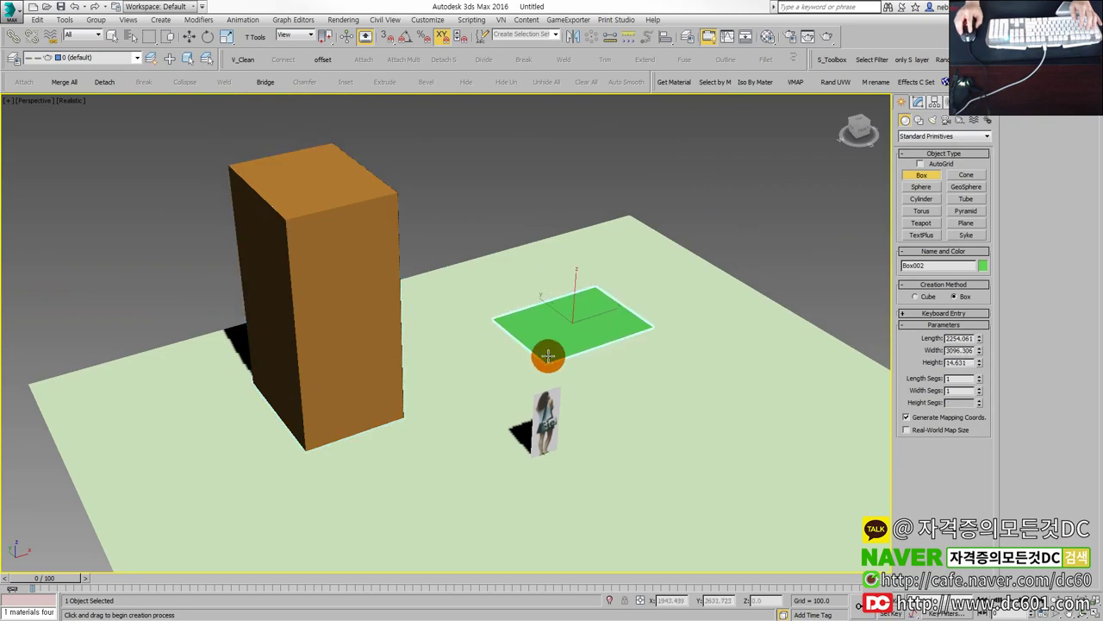
click(527, 143)
drag(461, 349, 451, 388)
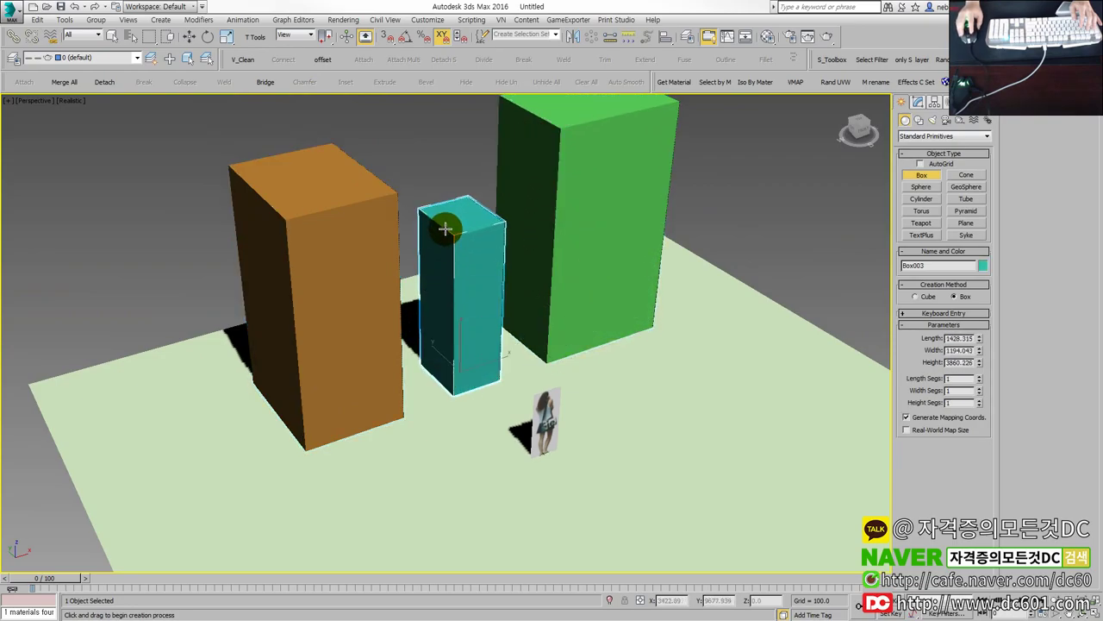
scroll(530, 334, up, 2)
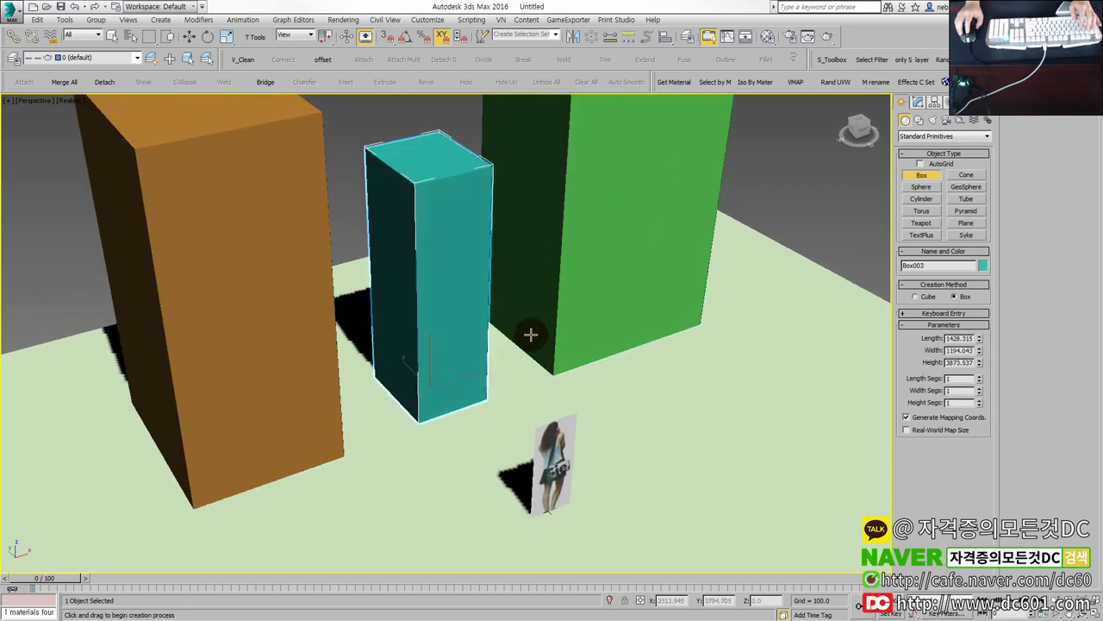
scroll(500, 371, down, 2)
Step: Remove the cyan box and increase the green box's height
key(w)
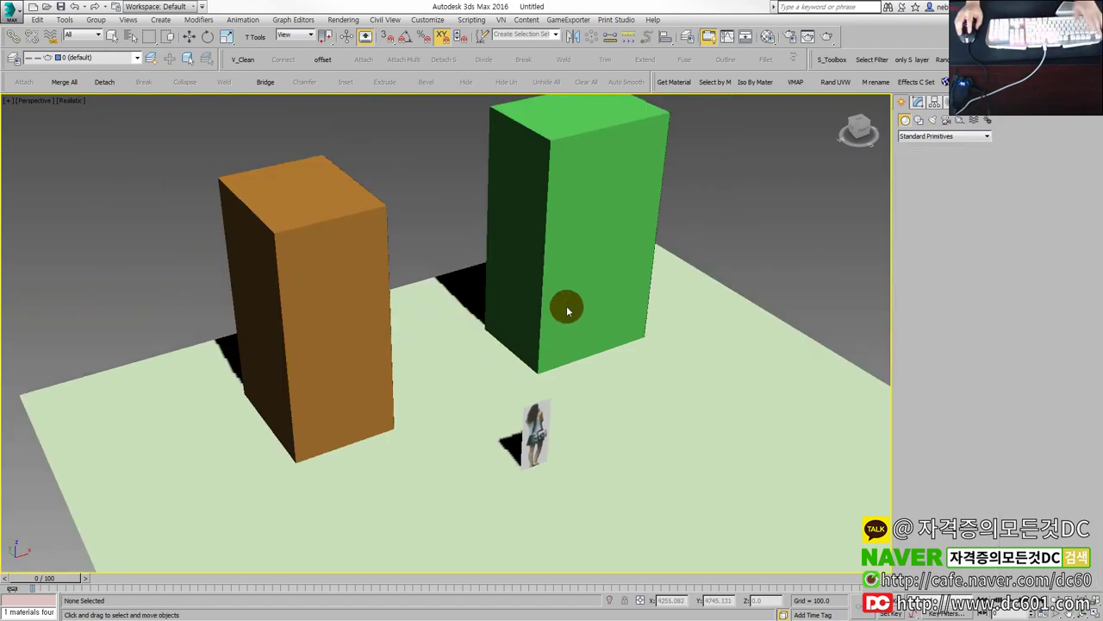
click(564, 308)
click(917, 102)
click(961, 276)
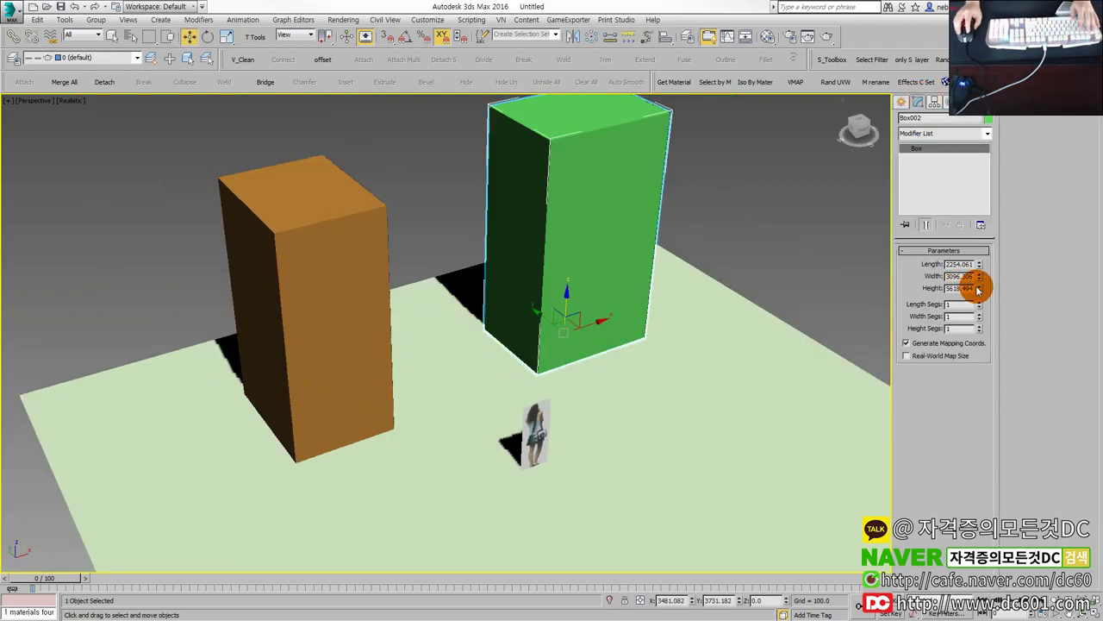
drag(978, 290, 979, 277)
Step: Rotate the person cutout about its vertical axis and nudge it upward
click(534, 442)
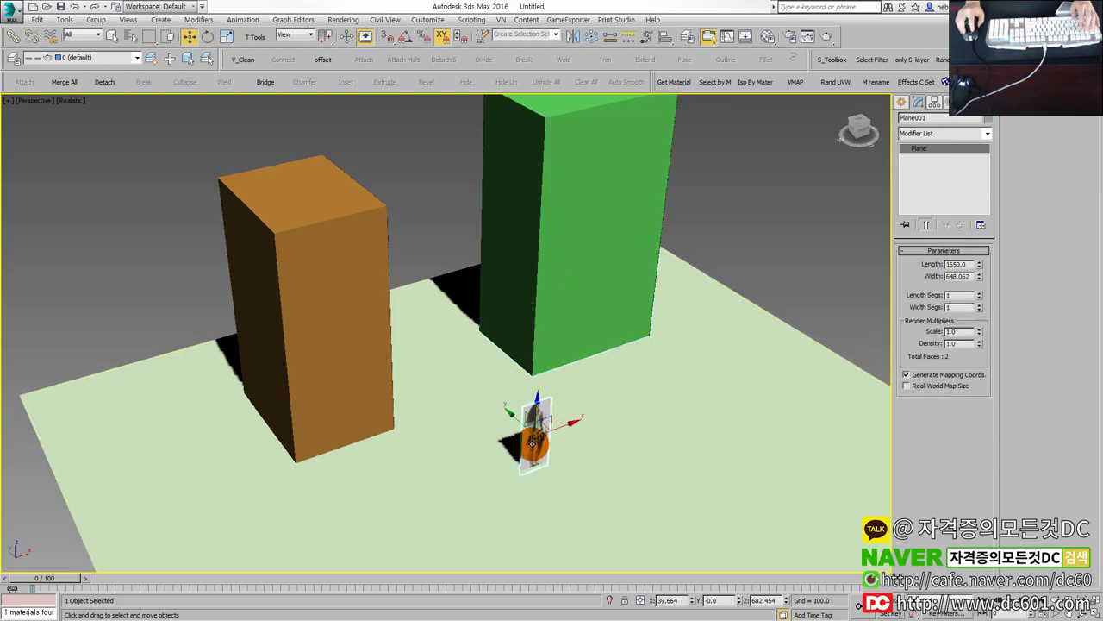
scroll(649, 406, up, 3)
scroll(646, 395, up, 3)
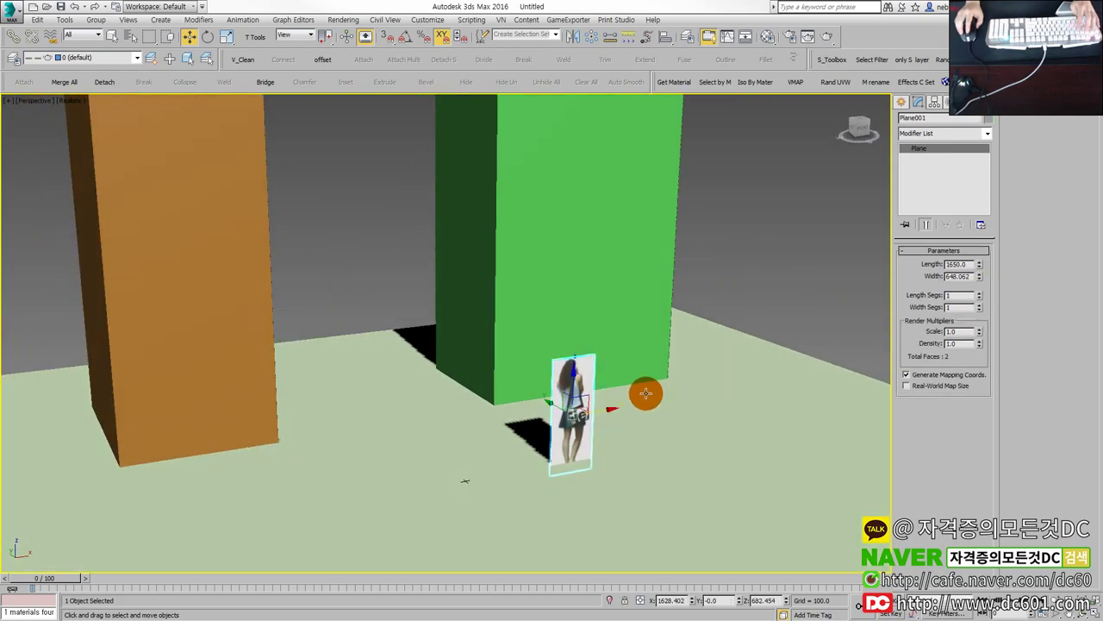
mouse_move(646, 394)
alt+middle_down()
mouse_move(604, 387)
mouse_move(628, 404)
mouse_move(607, 398)
mouse_move(628, 414)
mouse_move(616, 419)
alt+middle_up()
key(e)
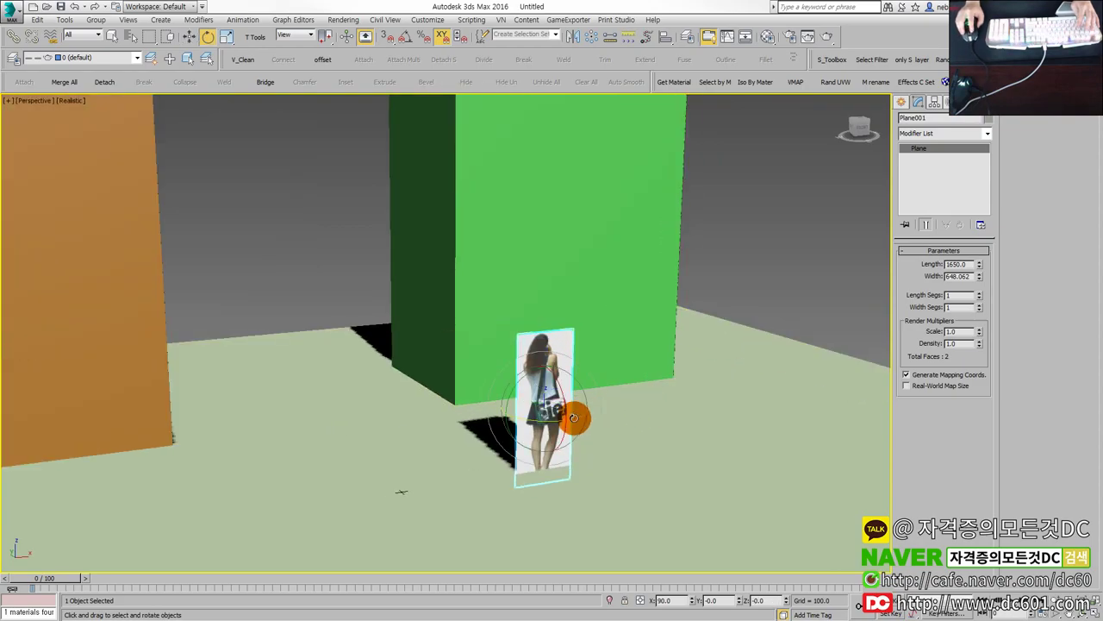
mouse_move(573, 417)
mouse_down()
mouse_move(536, 438)
mouse_move(533, 423)
mouse_up()
alt+middle_drag(537, 423, 636, 431)
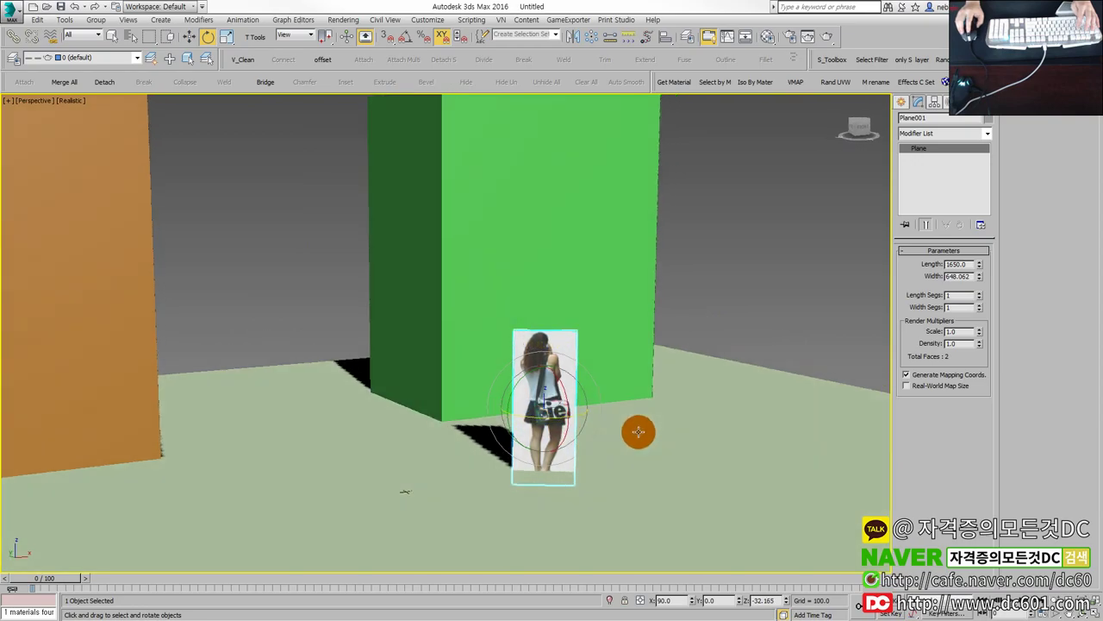
key(w)
drag(542, 378, 542, 363)
click(759, 316)
Step: Narrow the person plane to width 635.101 and check it in a render
click(566, 359)
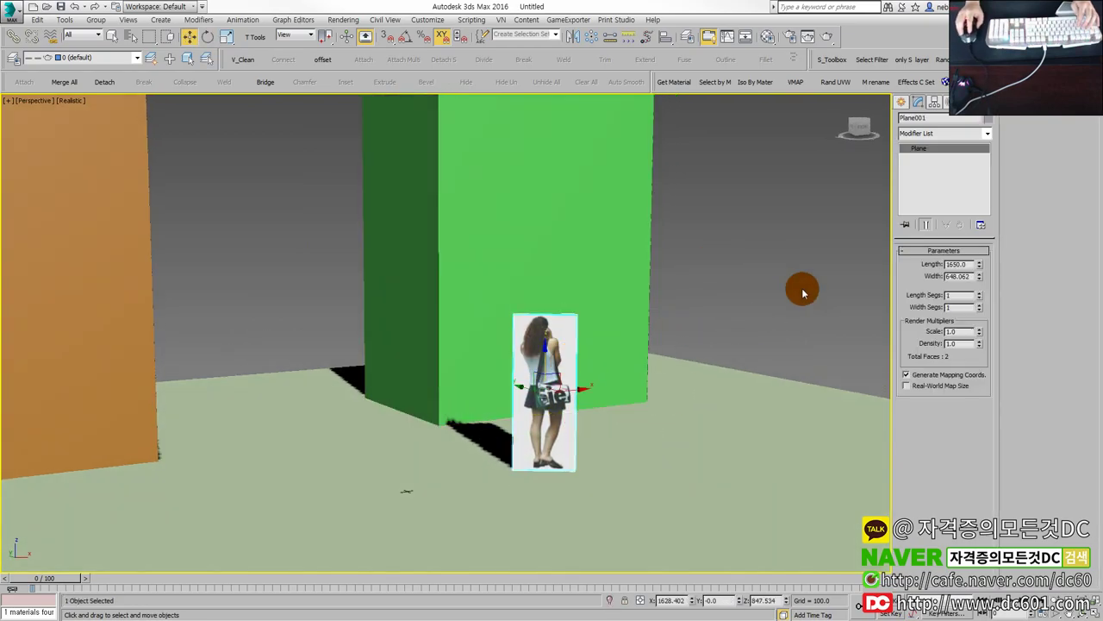
drag(979, 277, 984, 277)
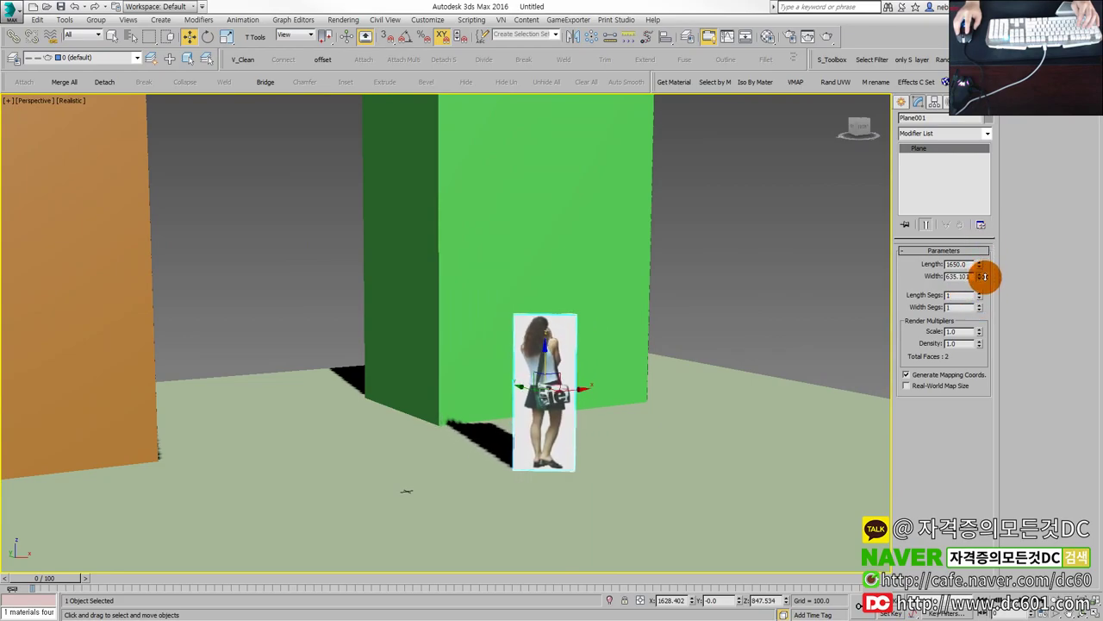
click(815, 261)
click(825, 36)
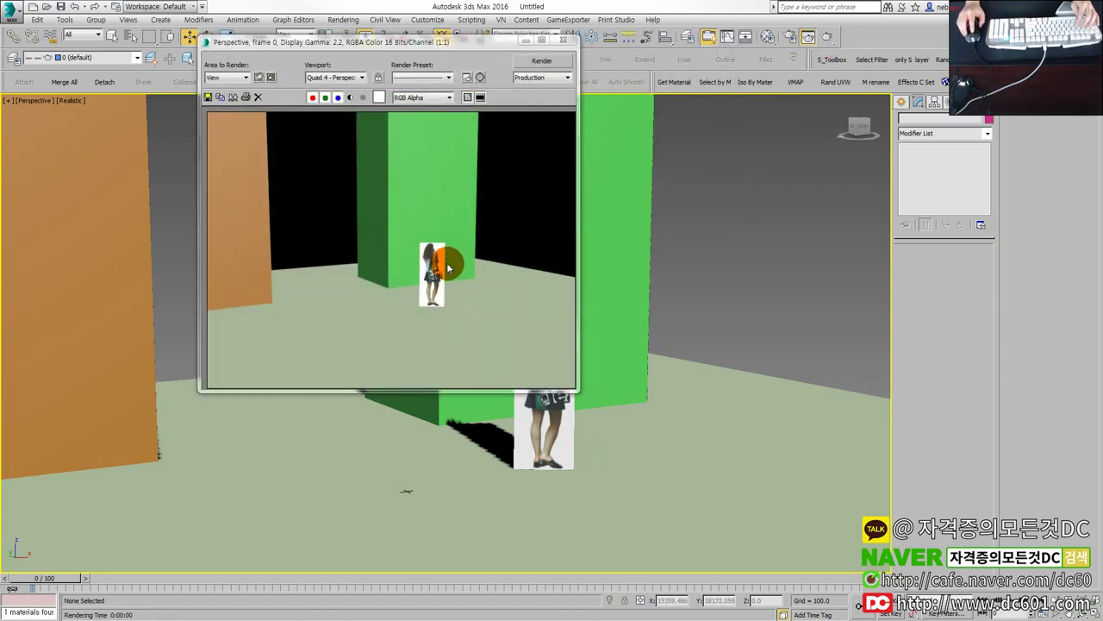
click(563, 40)
click(562, 394)
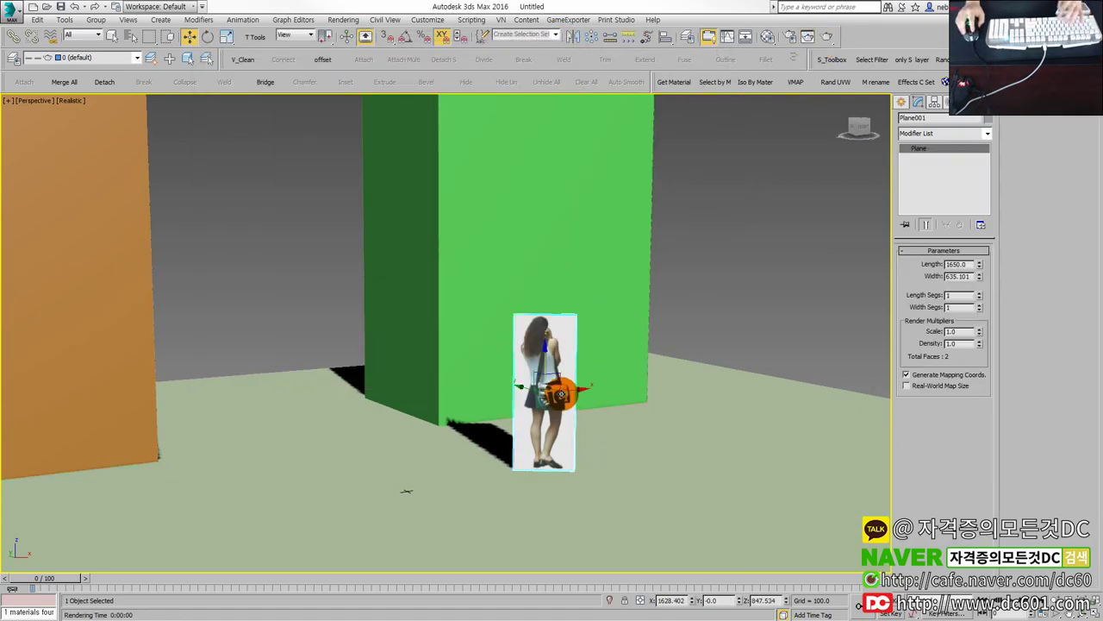
key(m)
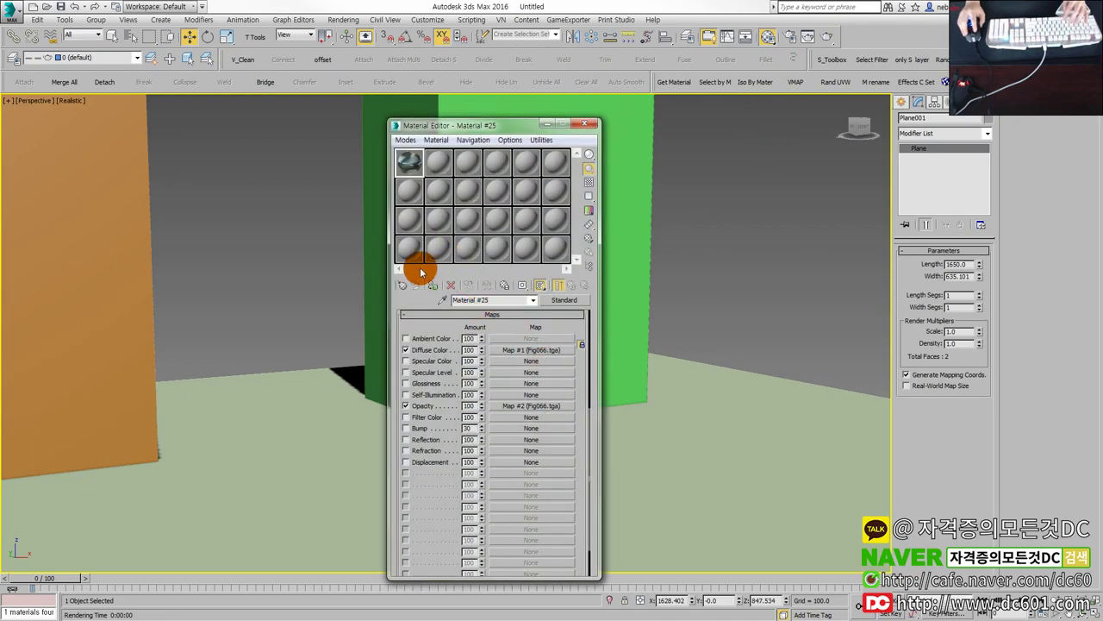
Step: Copy the diffuse image map onto the material's Opacity slot
click(403, 286)
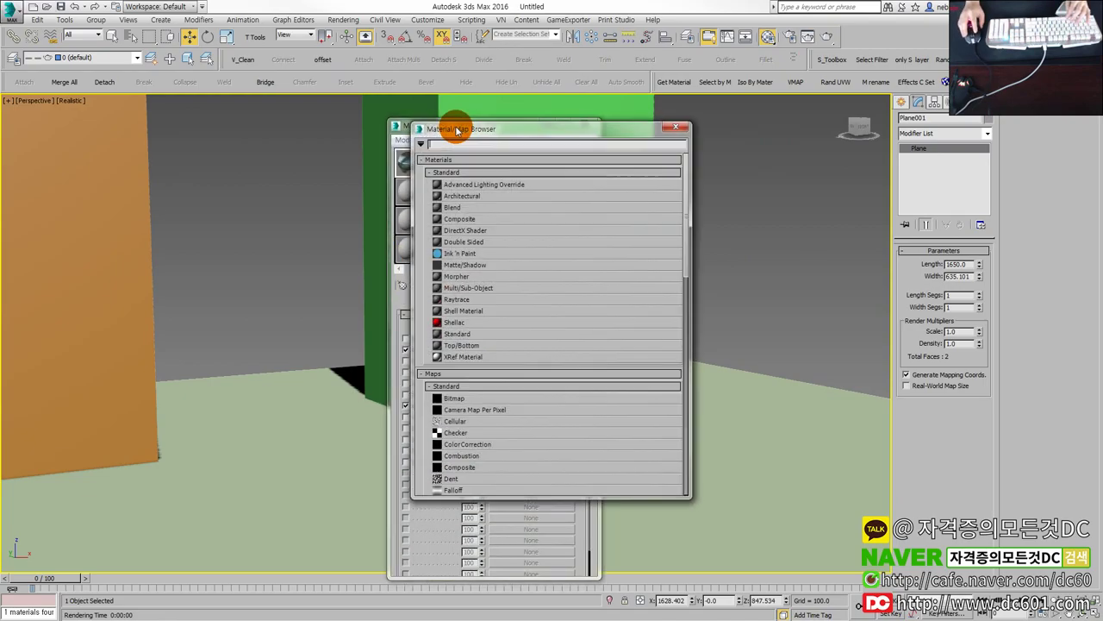
click(700, 131)
drag(444, 130, 665, 123)
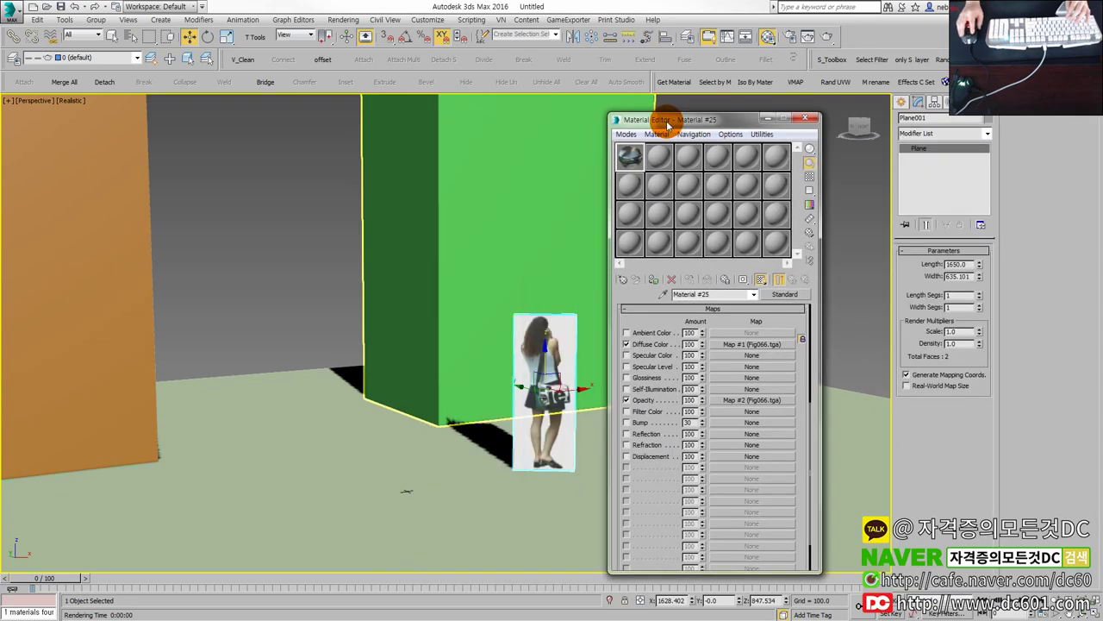
key(w)
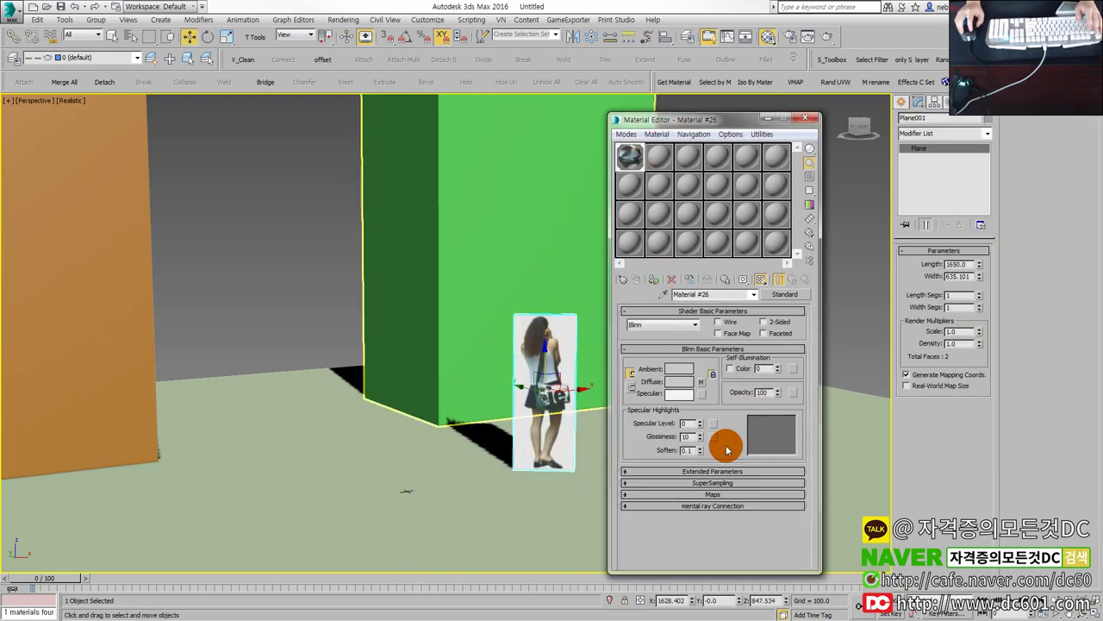
click(713, 494)
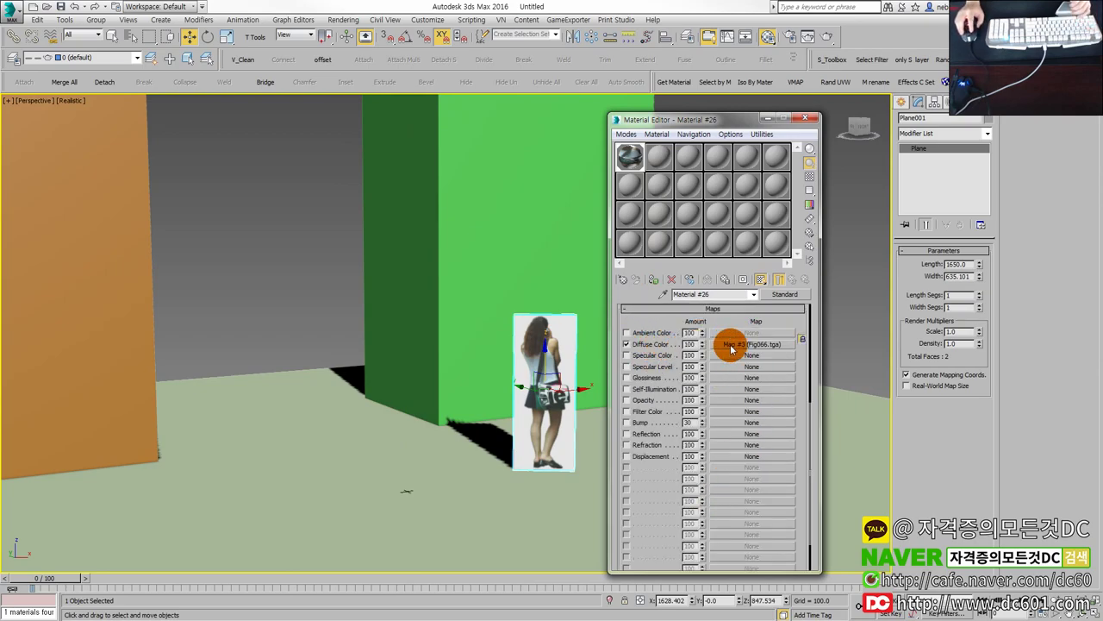
mouse_move(735, 345)
mouse_down()
mouse_move(720, 414)
mouse_move(720, 402)
mouse_up()
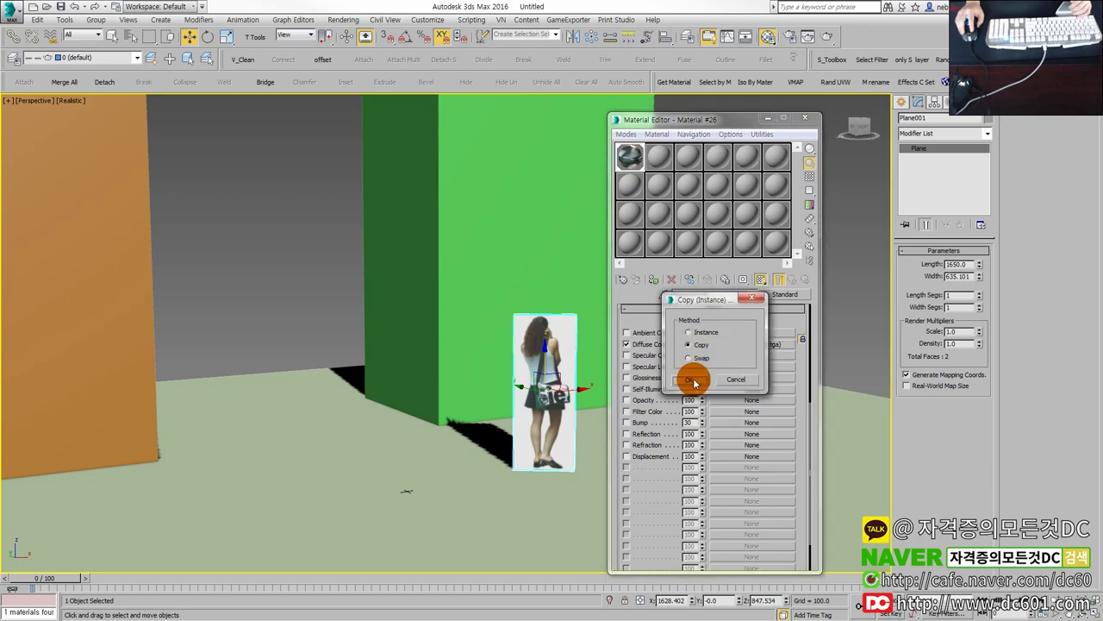
click(694, 381)
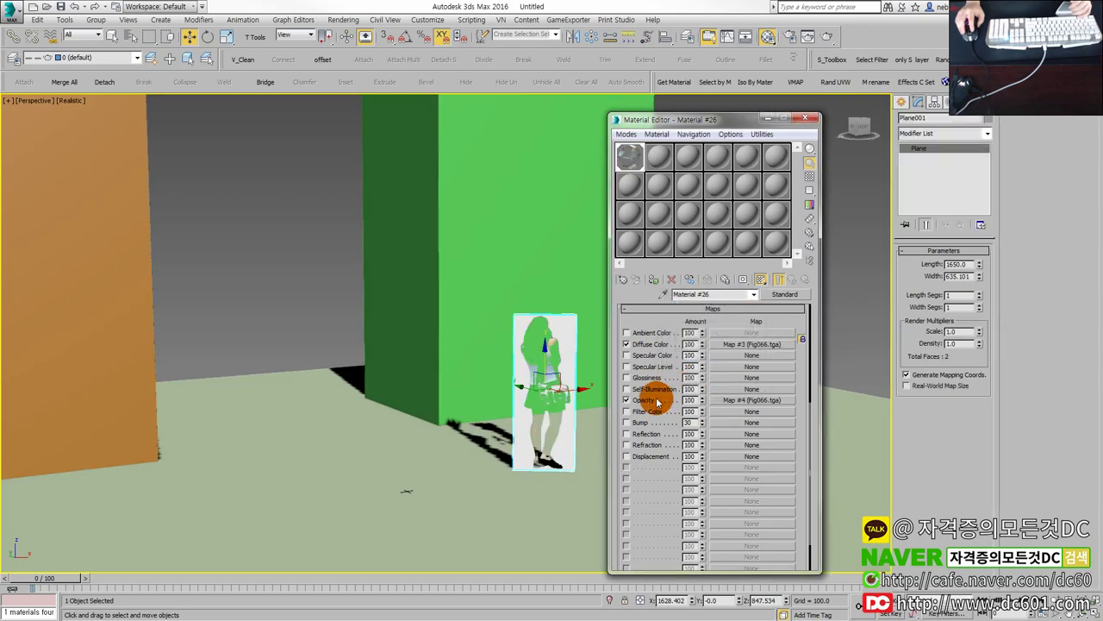
Step: Set the opacity map's Mono Channel Output to Alpha and render the cutout
scroll(733, 396, down, 1)
click(748, 364)
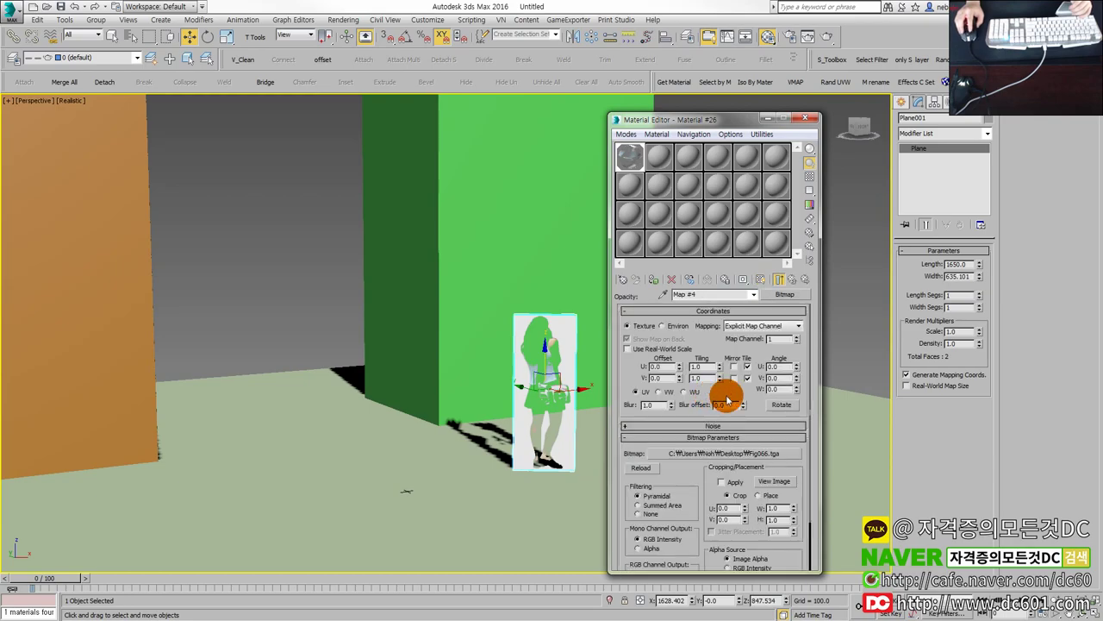
drag(749, 394, 749, 347)
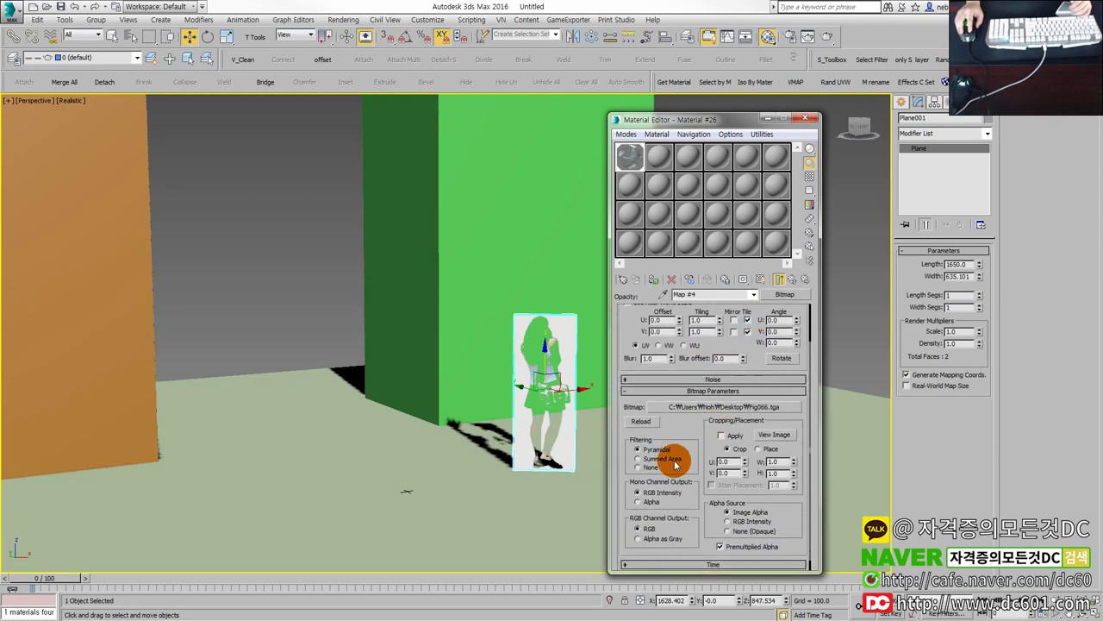
click(652, 507)
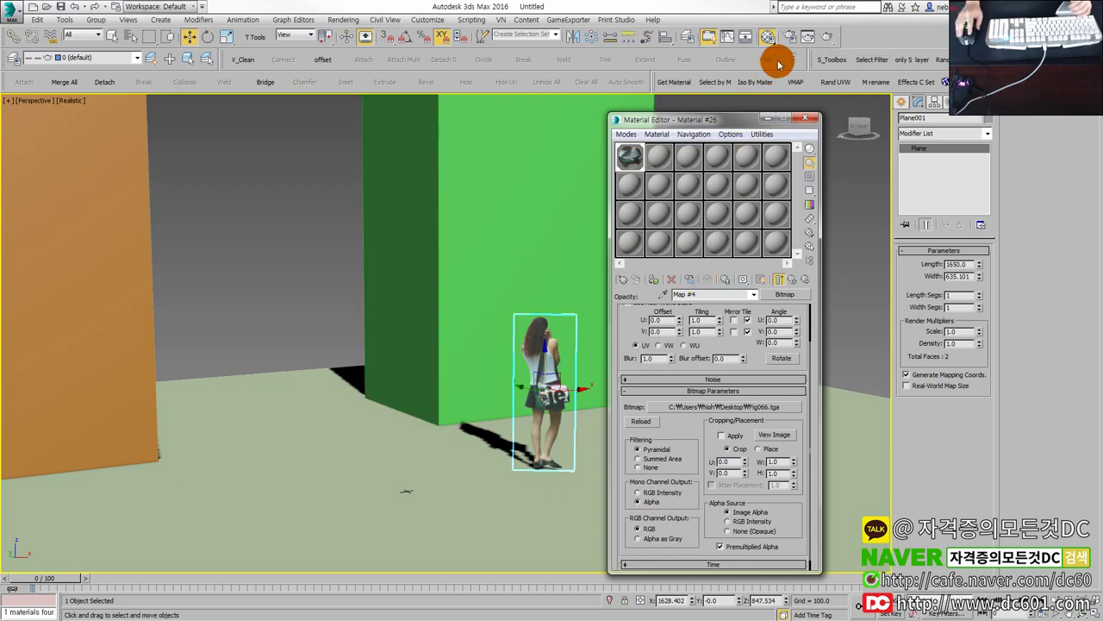
click(809, 36)
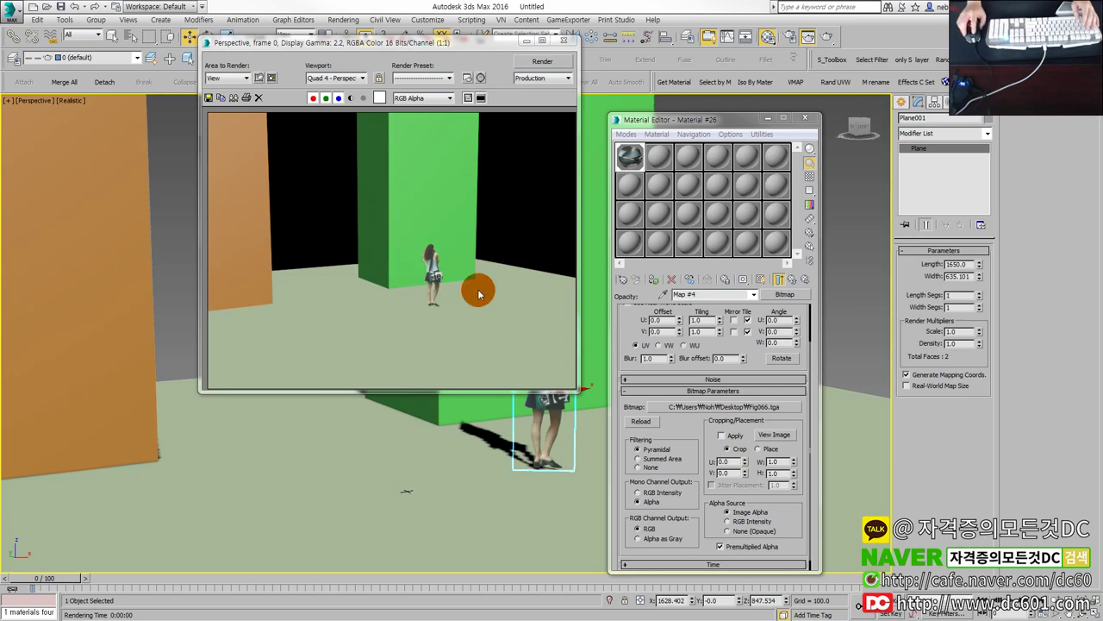
Step: Close the rendered frame and Material Editor, then pick Standard in the Create > Lights panel
click(574, 44)
click(805, 118)
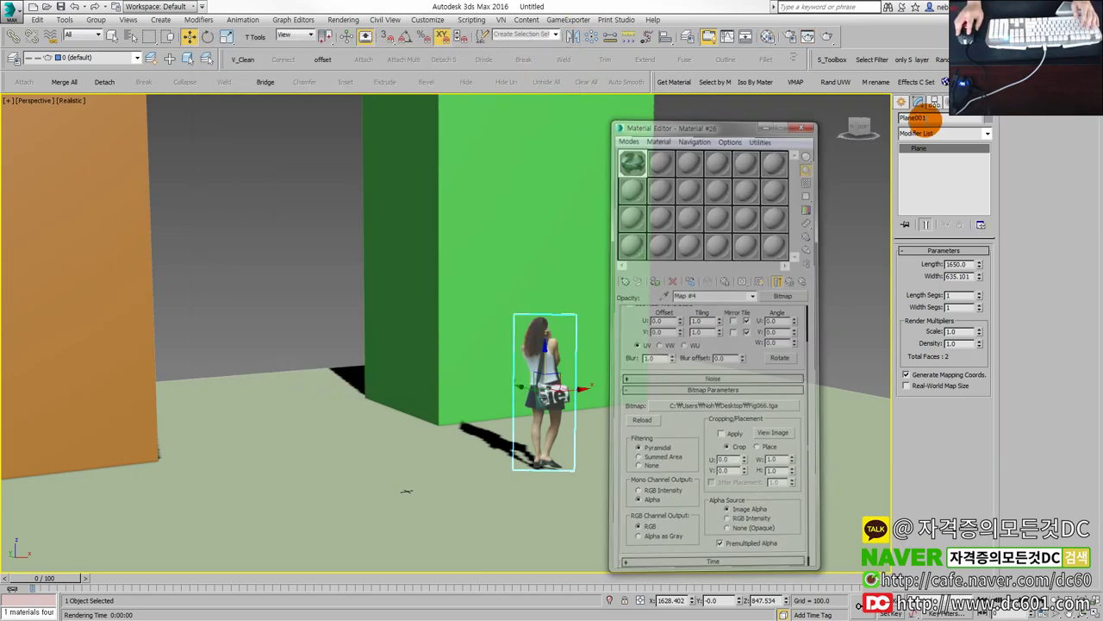
click(901, 101)
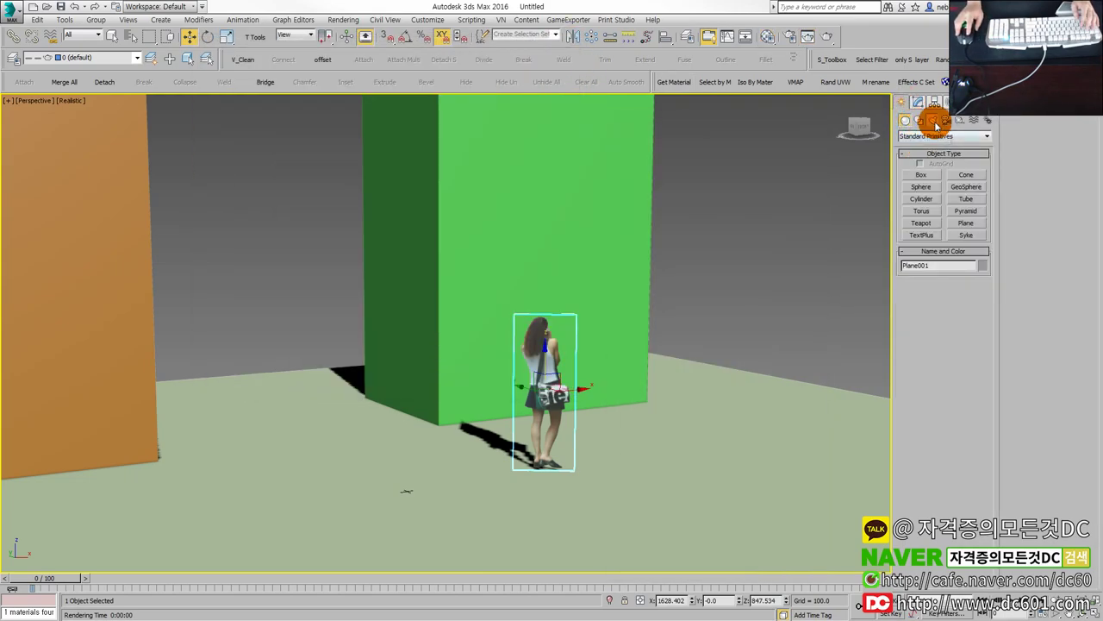
click(933, 120)
click(929, 138)
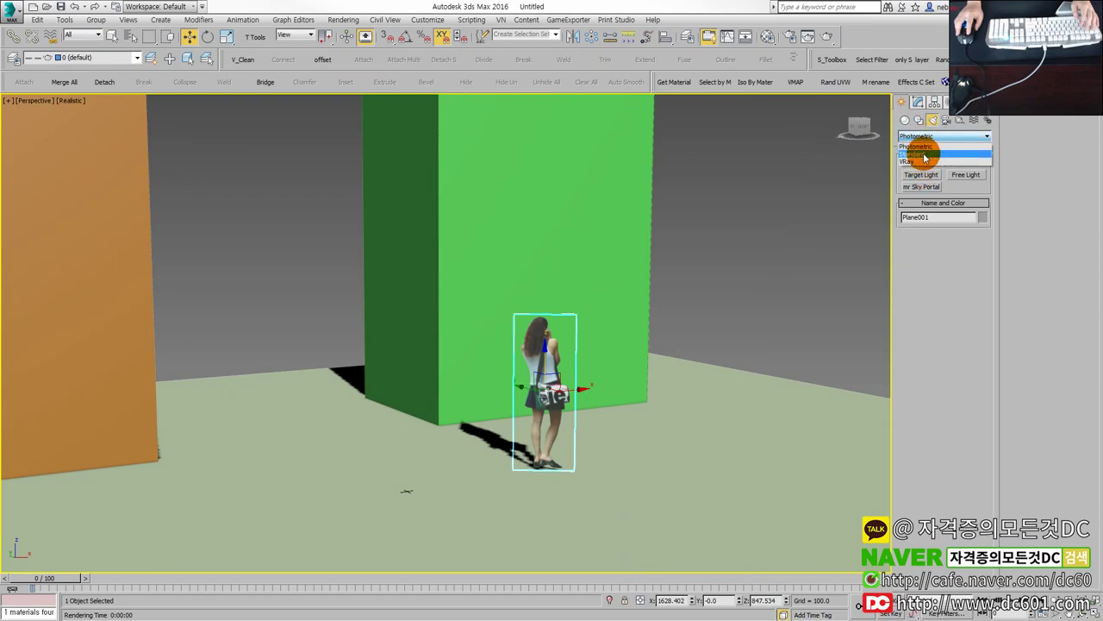
click(925, 155)
Step: Place an omni light and raise it above the scene
click(934, 201)
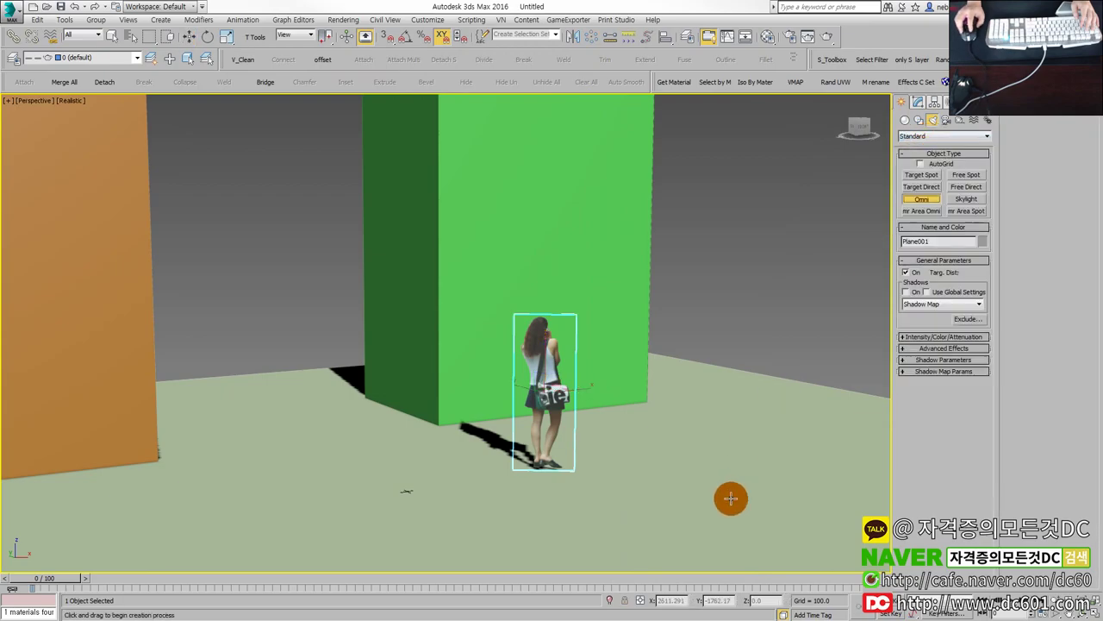
scroll(729, 493, down, 5)
click(730, 464)
drag(730, 464, 751, 342)
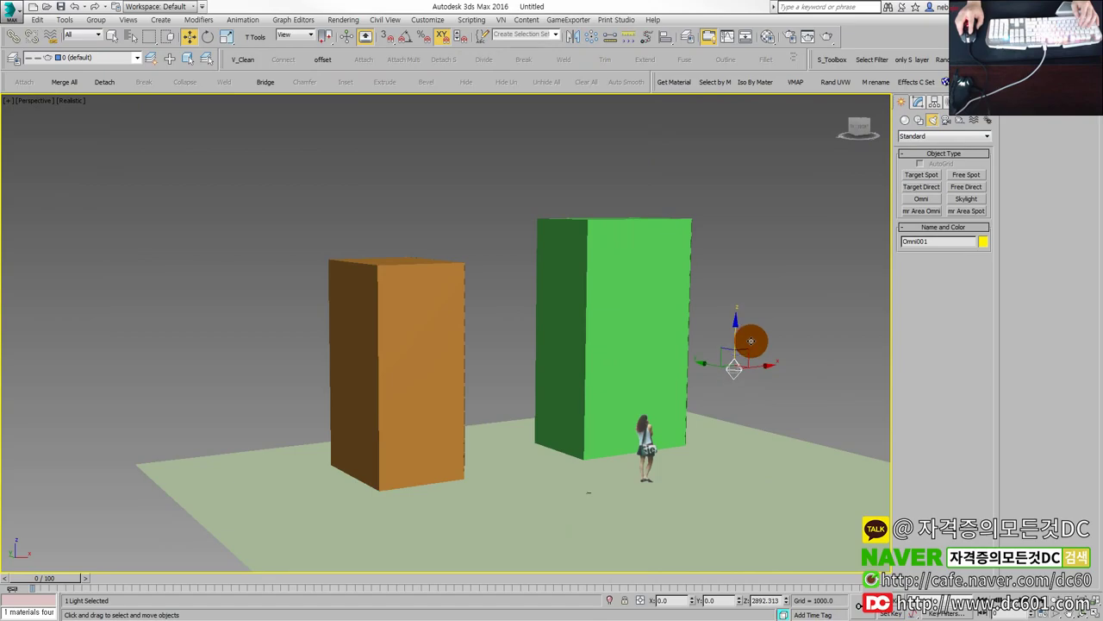
Step: Turn on Ray Traced Shadows for Omni001 and render to confirm the shadows
click(918, 103)
click(908, 312)
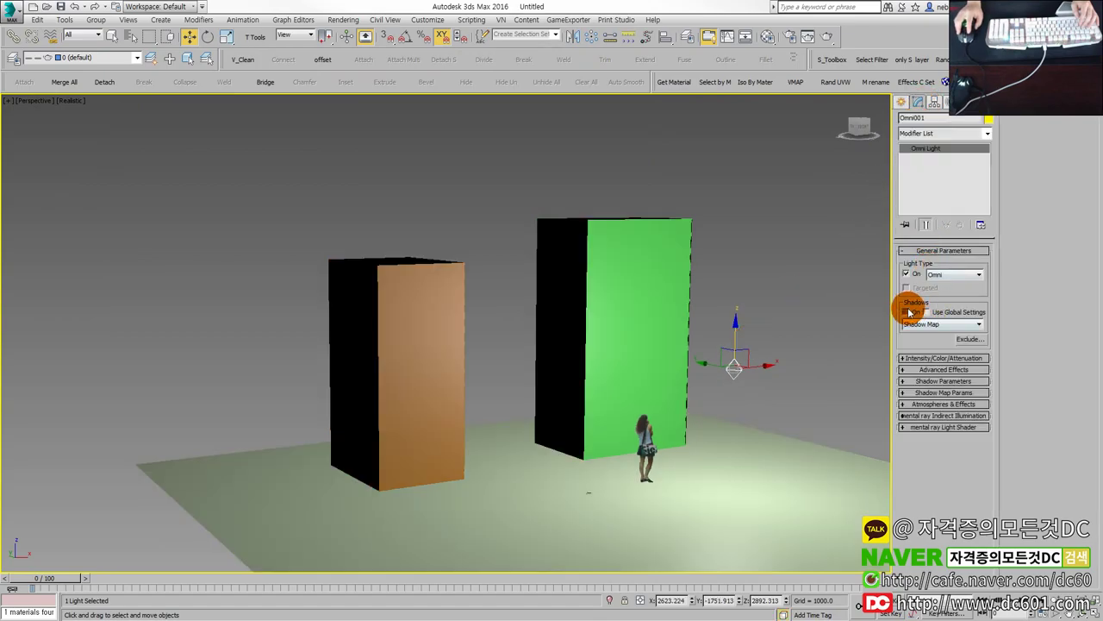
click(919, 324)
click(919, 367)
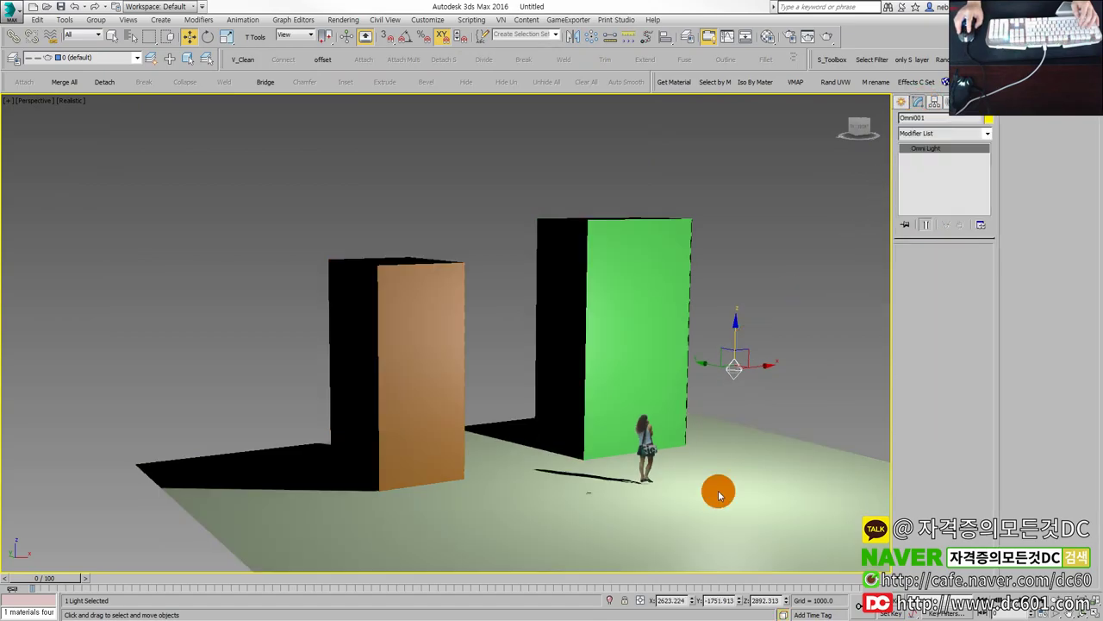
scroll(714, 493, up, 3)
click(808, 36)
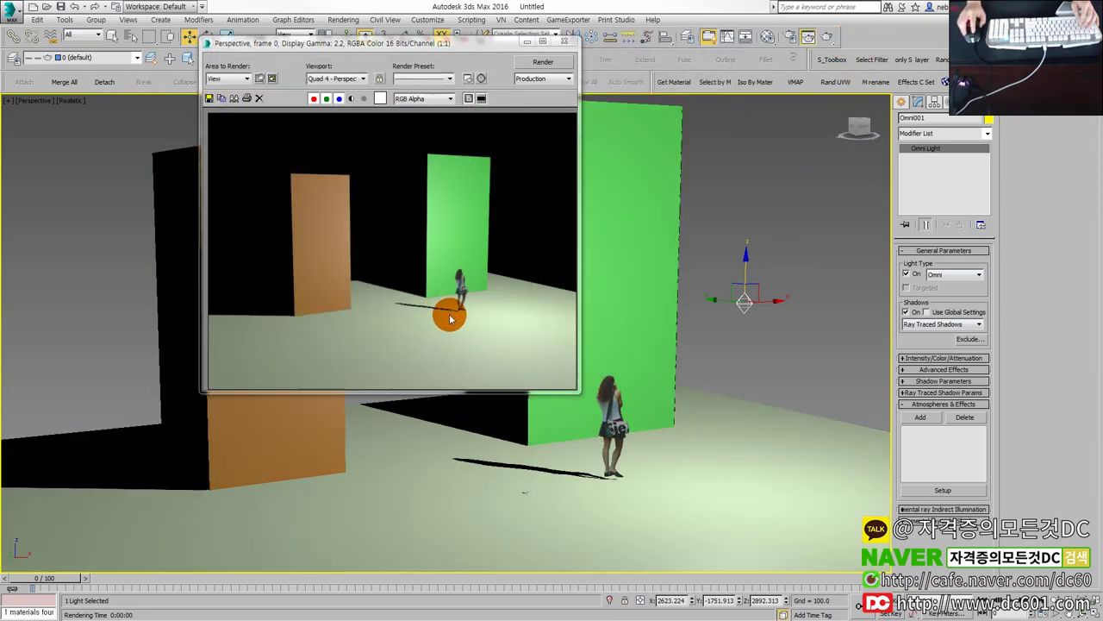
click(564, 40)
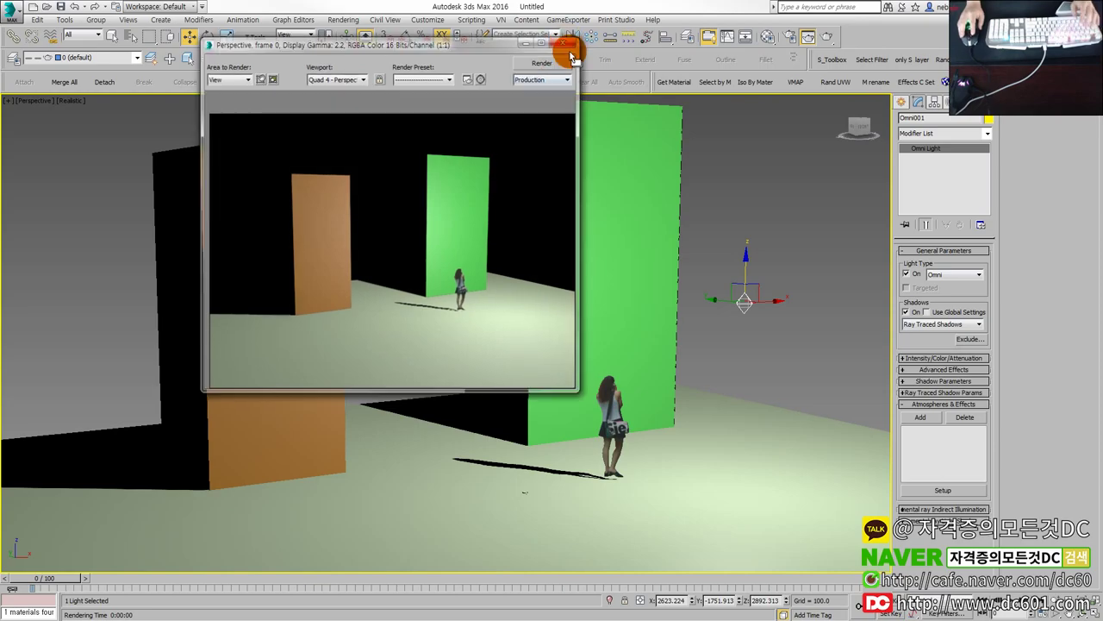
scroll(635, 414, up, 3)
scroll(620, 418, up, 2)
scroll(612, 422, up, 2)
click(611, 423)
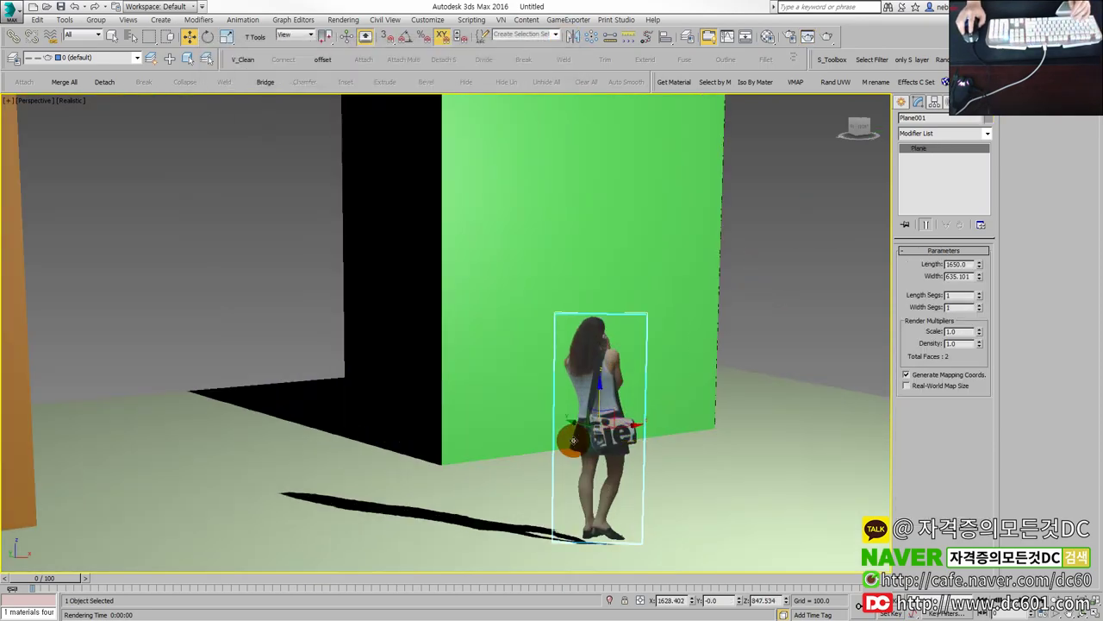
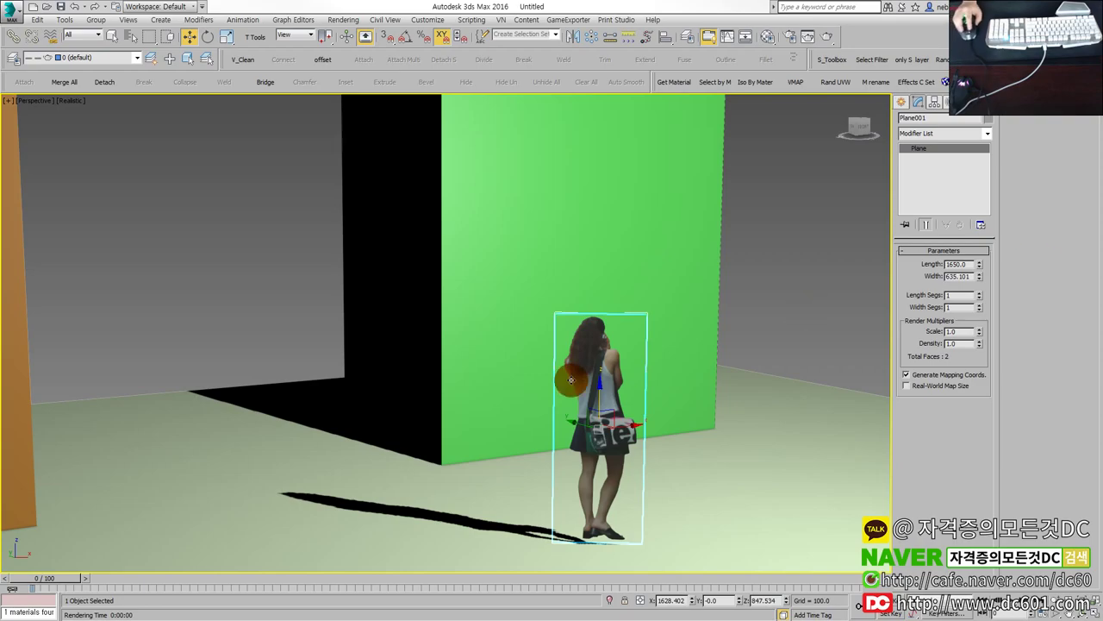
Step: Draw a tall Plane in the Front viewport beside the woman figure and shift it left
click(901, 103)
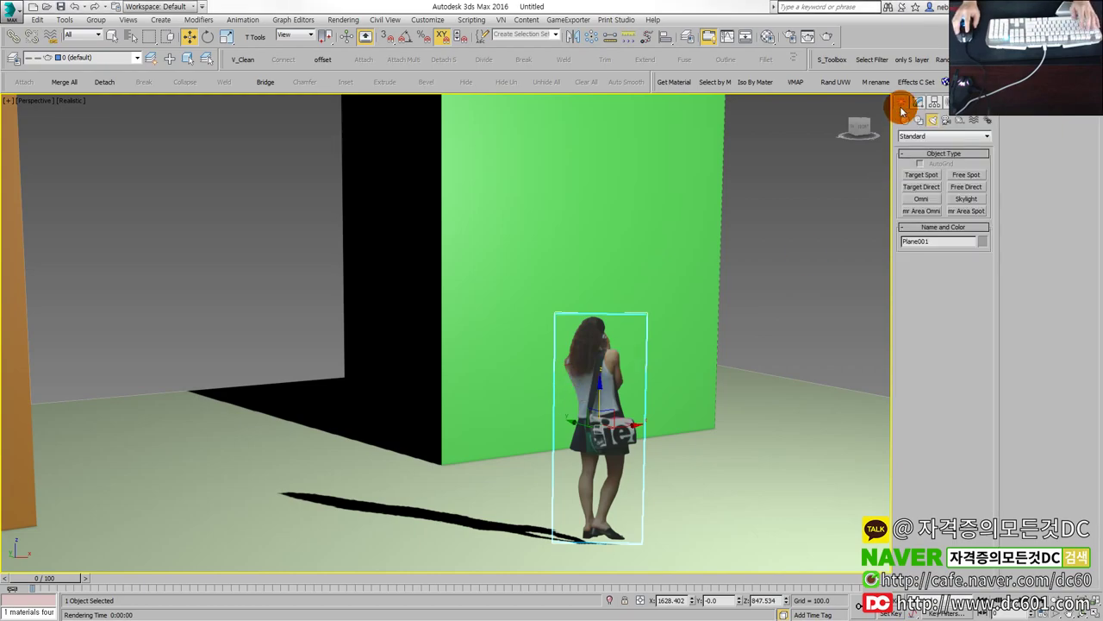
click(904, 119)
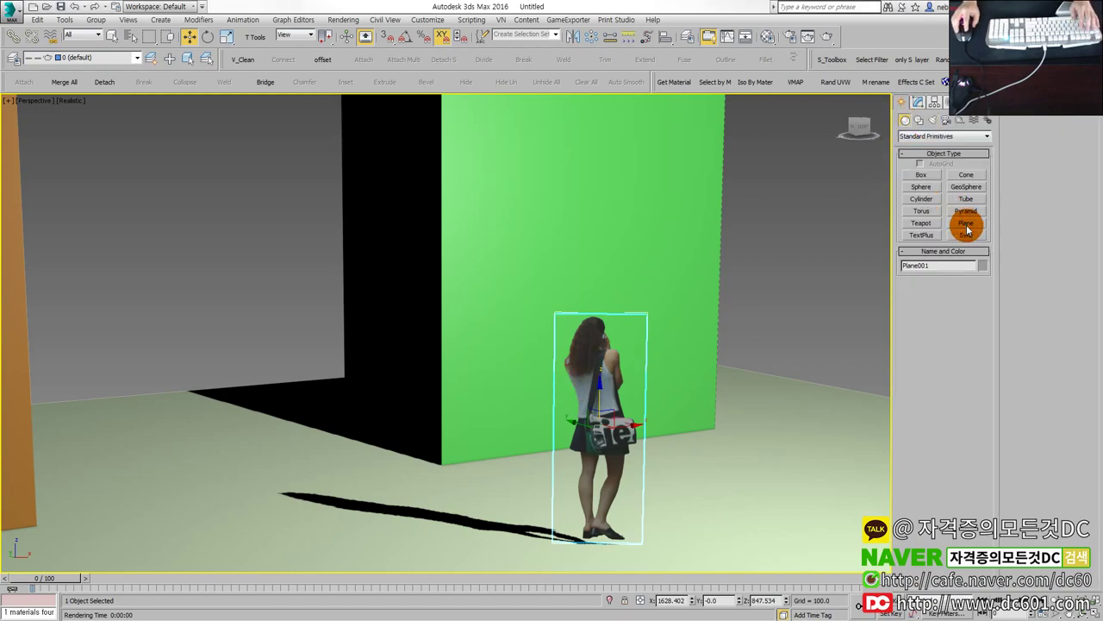
click(966, 224)
scroll(509, 388, down, 4)
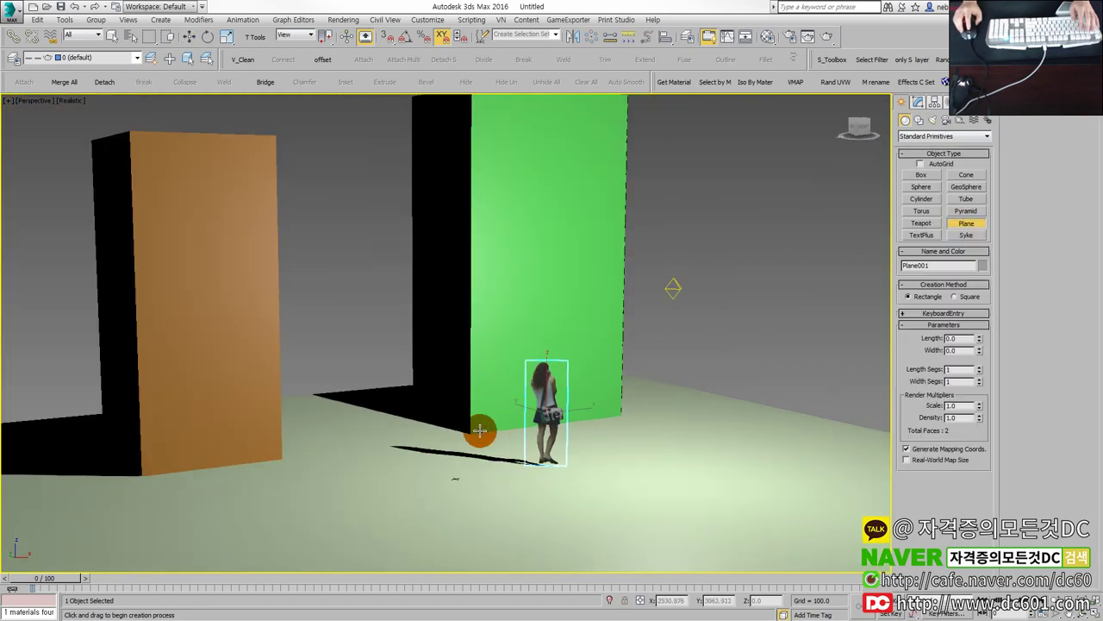
key(alt+w)
right_click(657, 298)
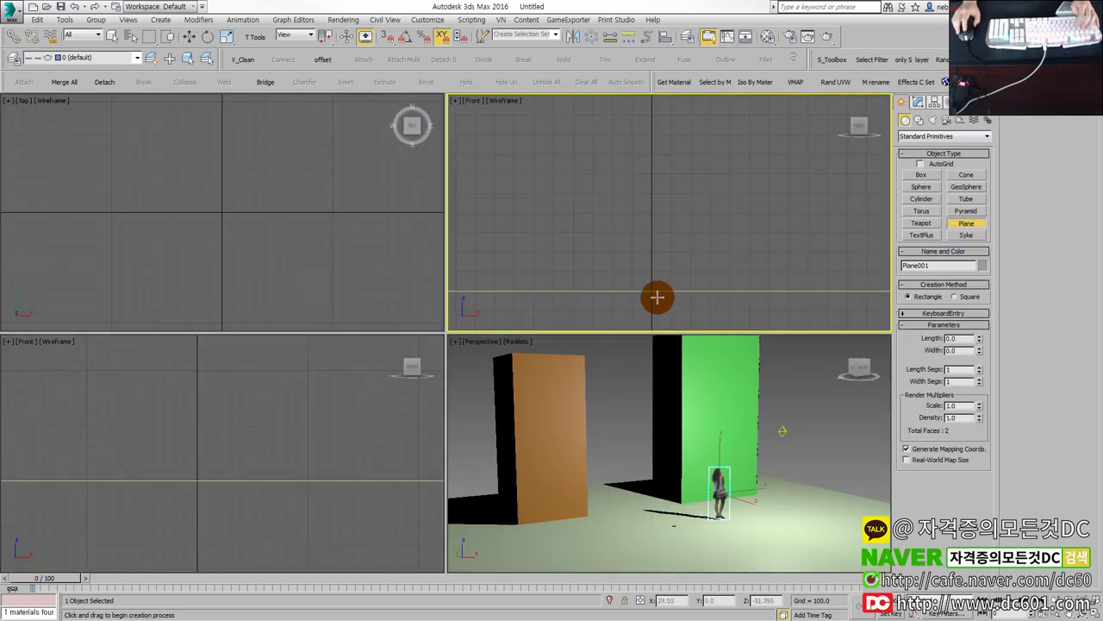
middle_drag(685, 284, 574, 271)
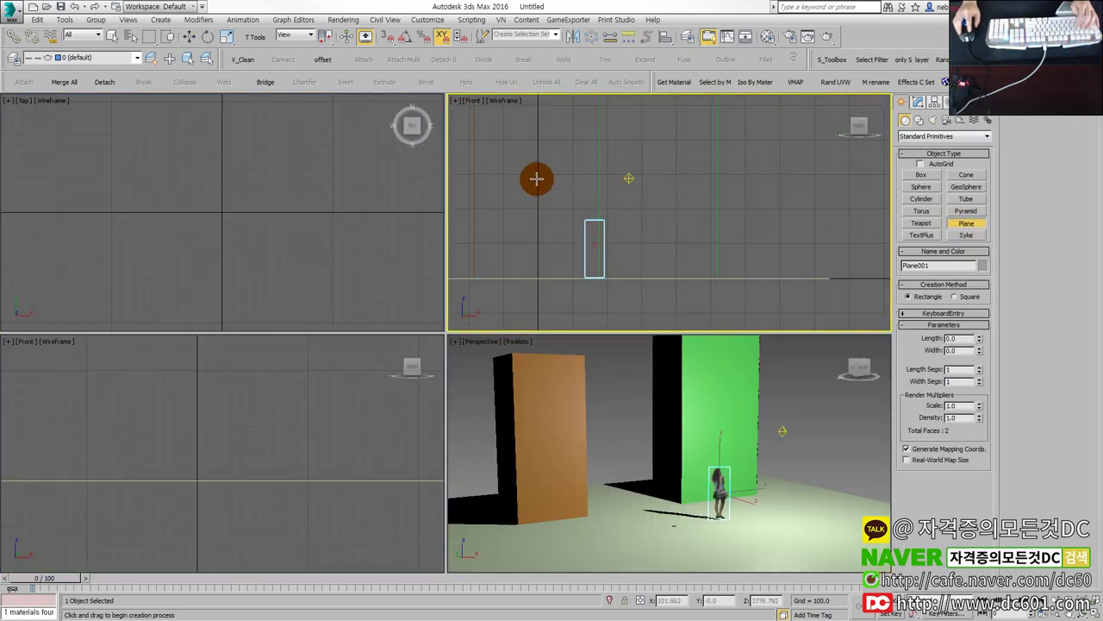
click(521, 152)
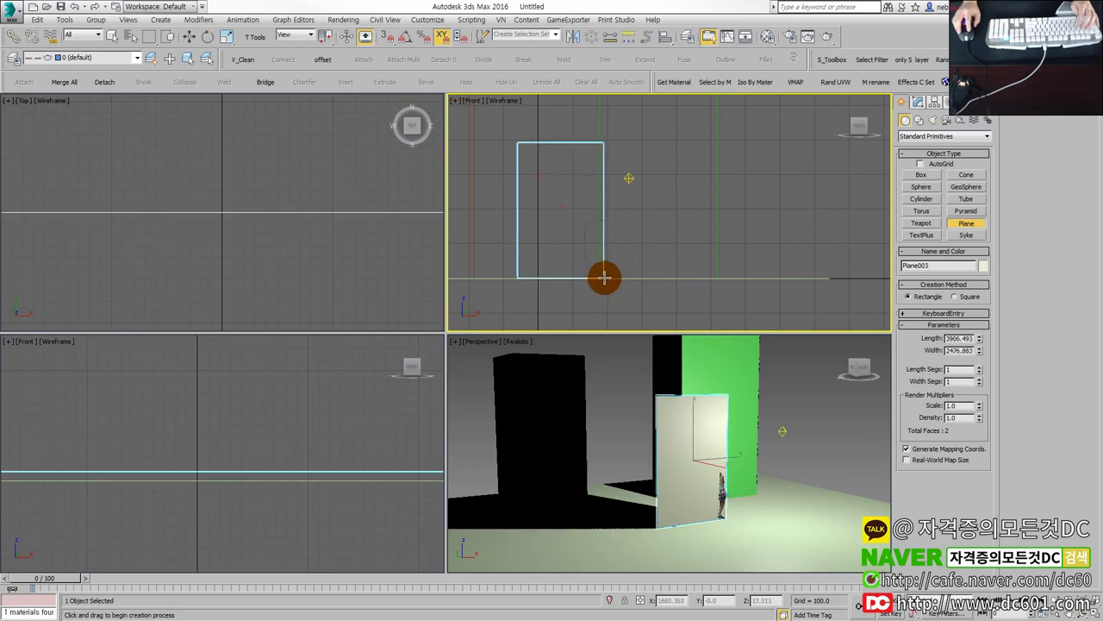
drag(521, 152, 601, 276)
right_click(603, 213)
drag(604, 212, 566, 213)
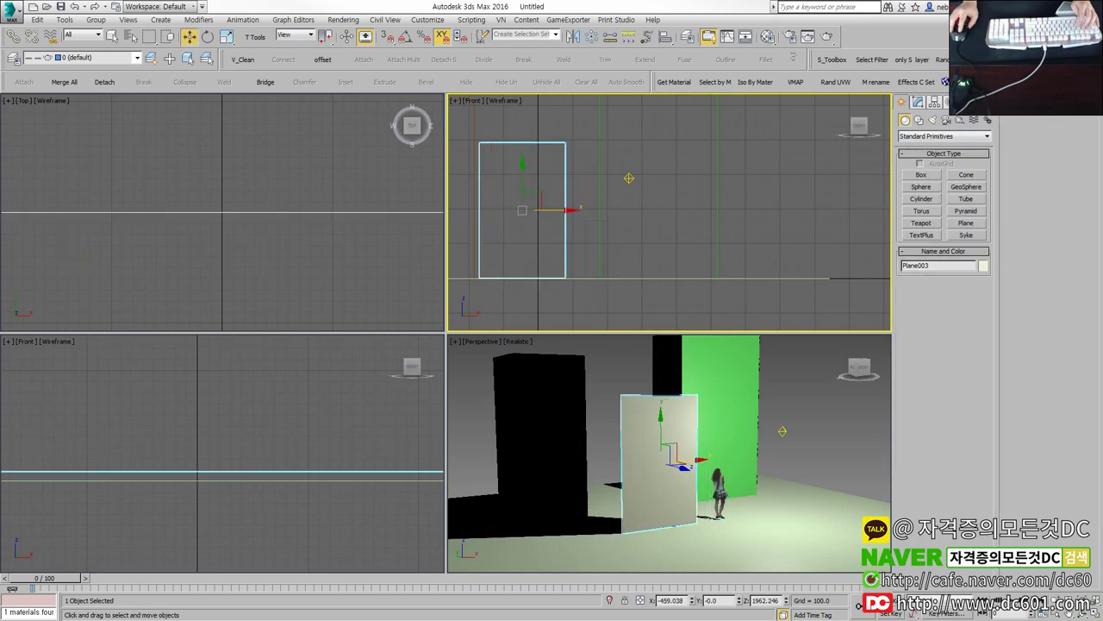
Step: Apply the tree image material to the plane and widen it to 3393.329
key(alt+w)
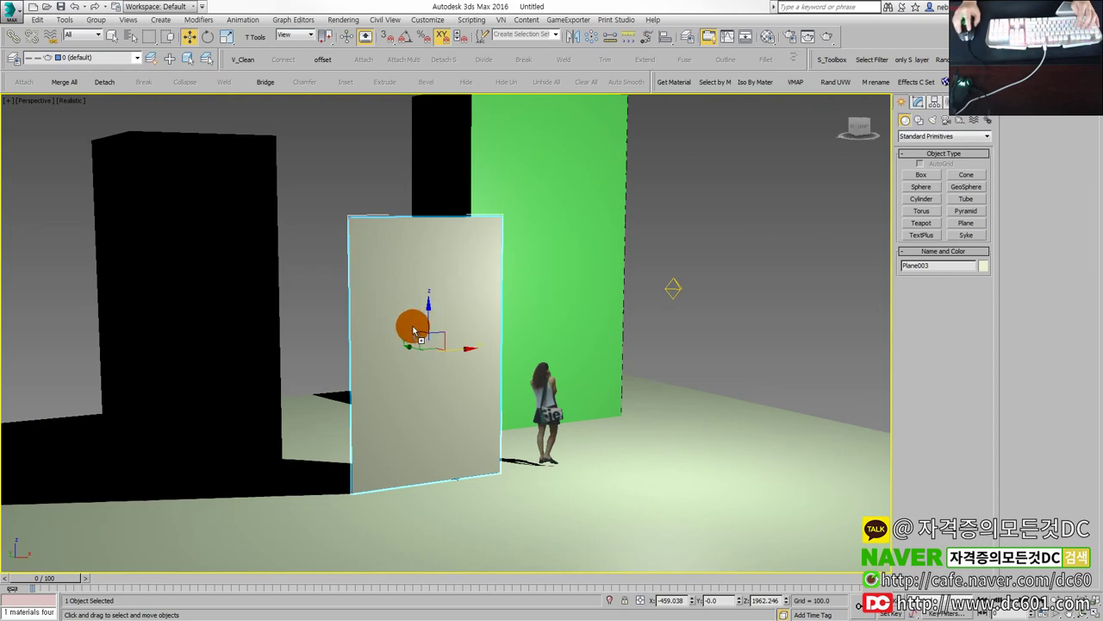
drag(476, 302, 460, 362)
alt+middle_drag(463, 382, 448, 364)
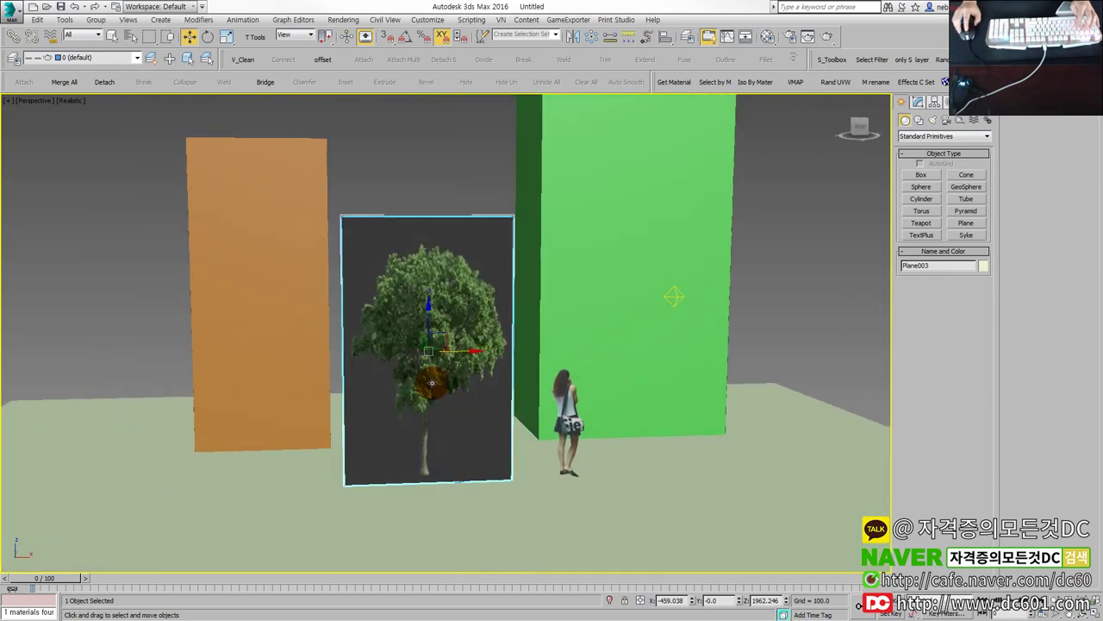
click(918, 101)
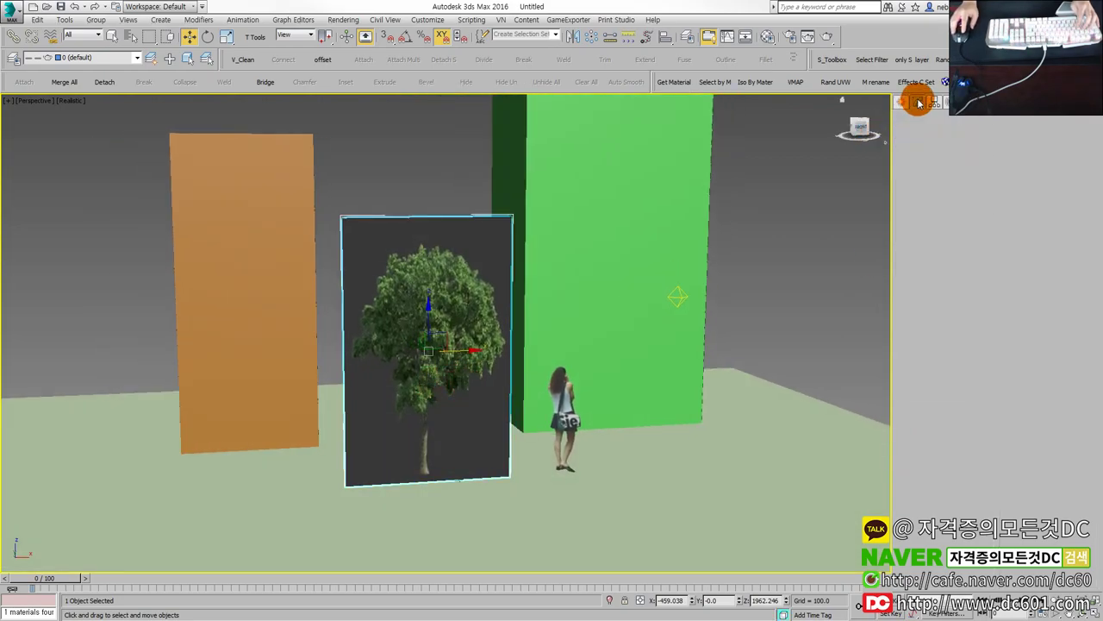
drag(979, 276, 980, 244)
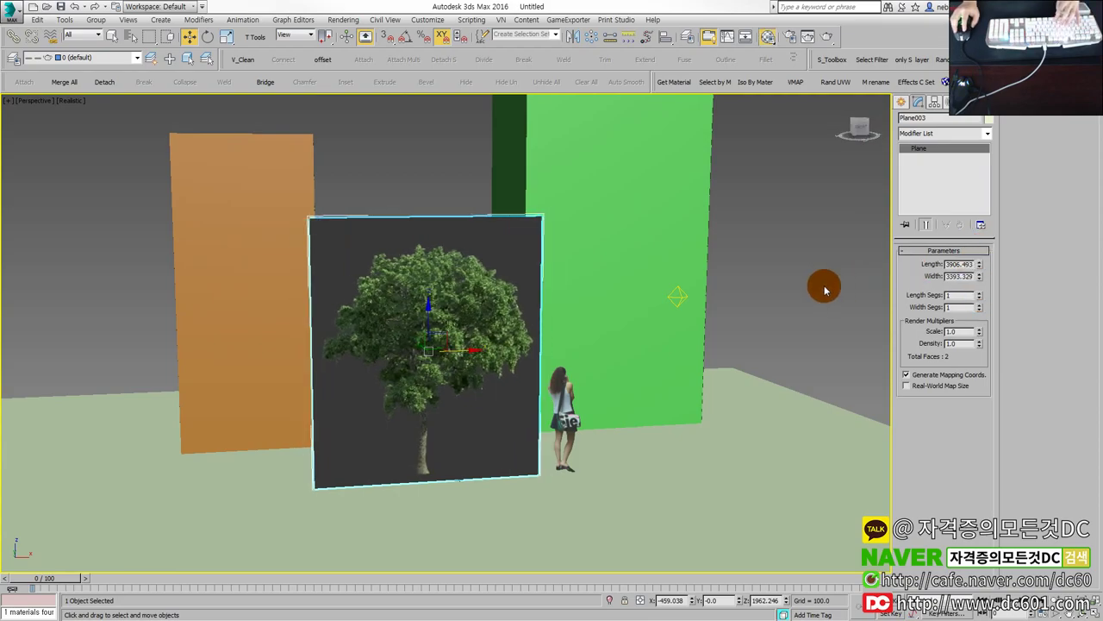
Step: Eyedrop Plane003's material into a free sample slot and check a test render
key(m)
click(655, 155)
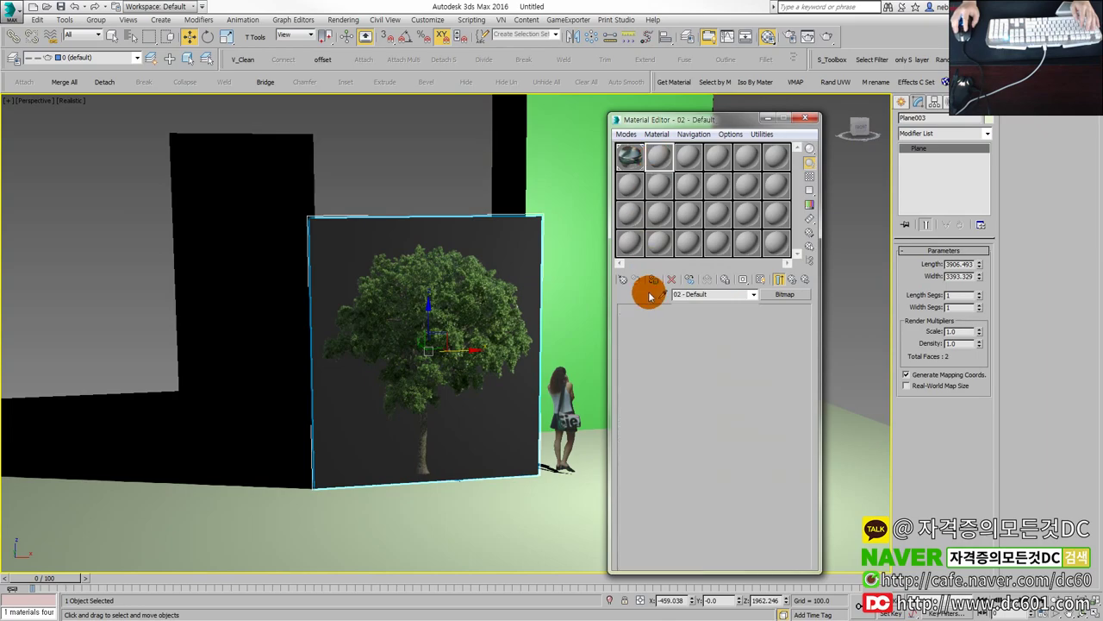
click(661, 295)
click(472, 334)
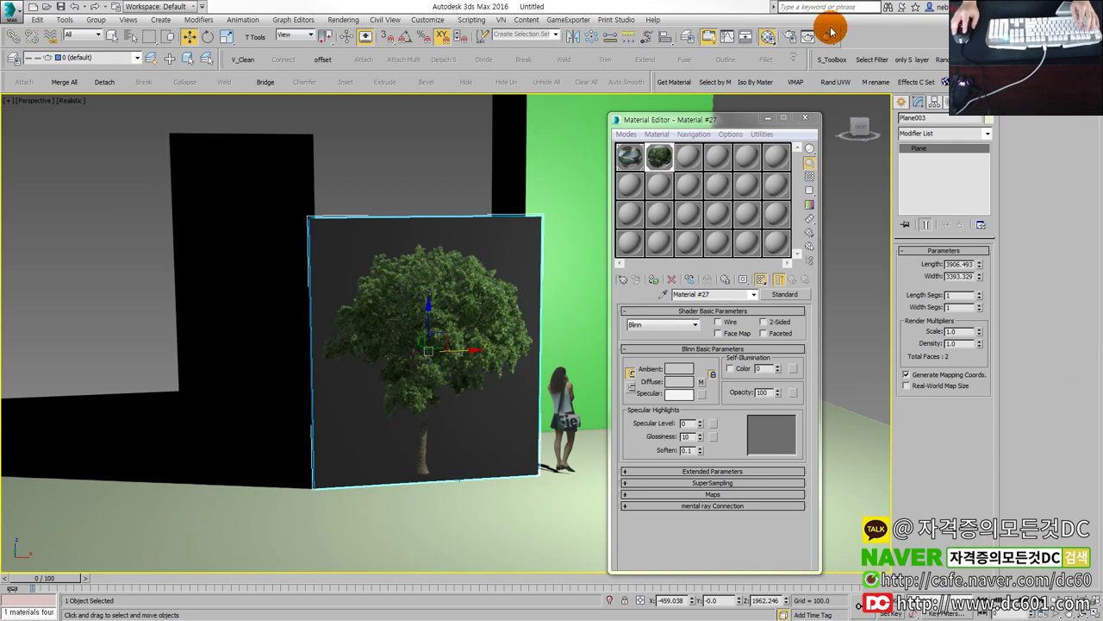
click(810, 36)
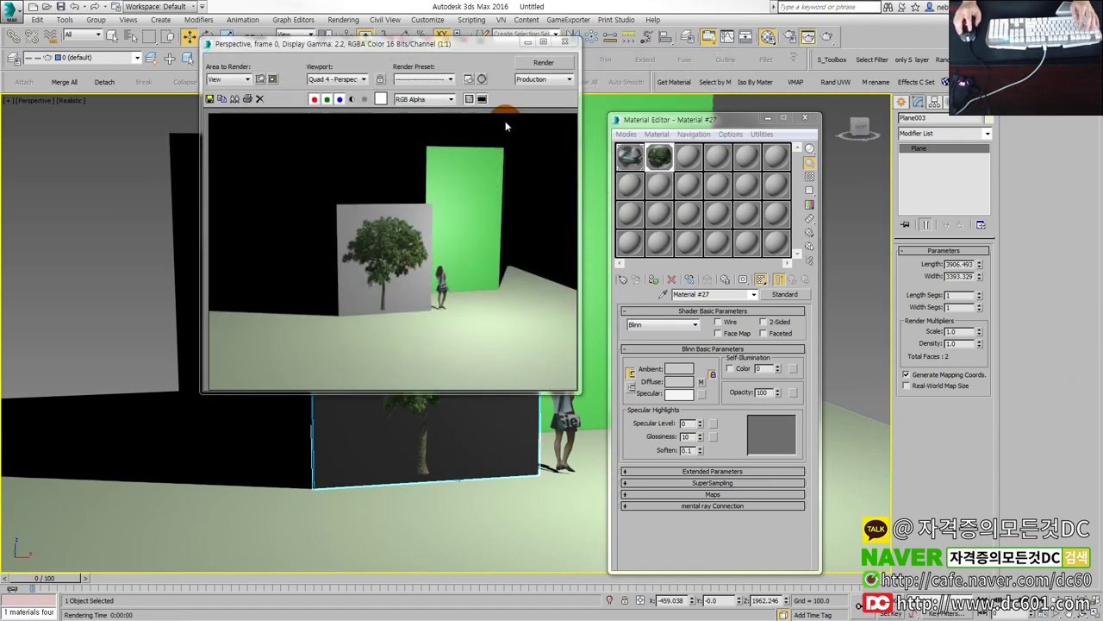
click(566, 42)
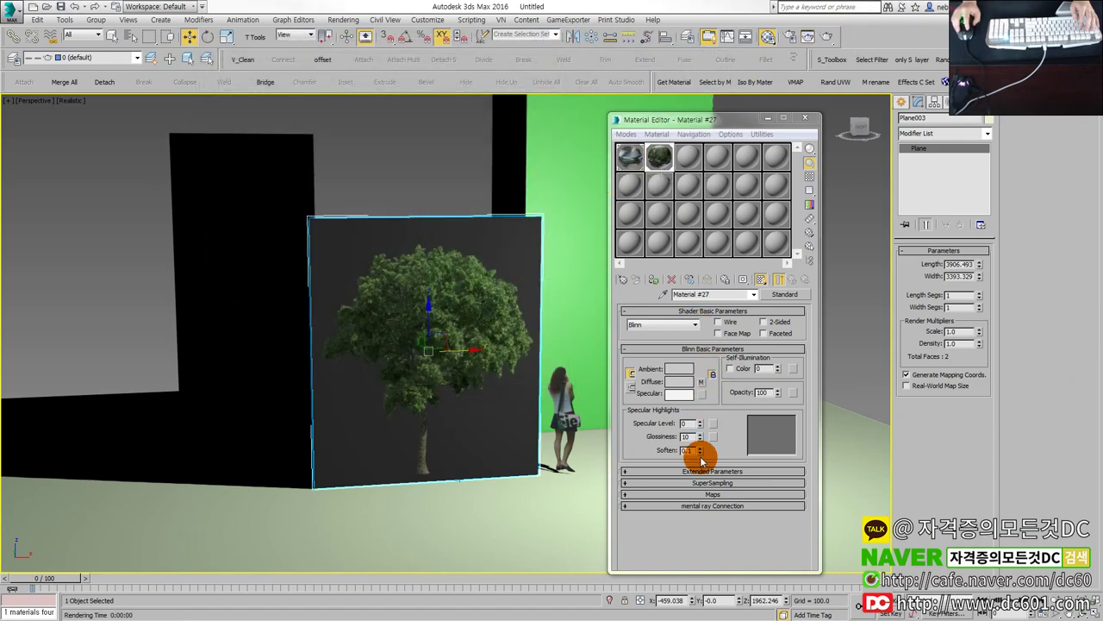
Step: Copy the Diffuse tree map into Opacity and set Mono Channel Output to Alpha
scroll(702, 495, down, 5)
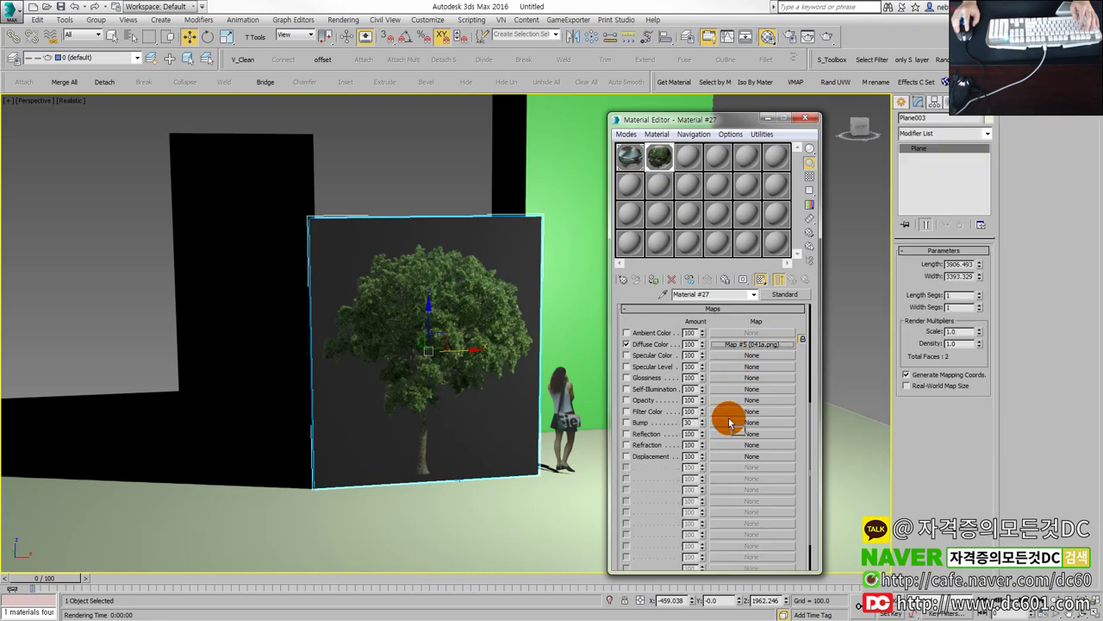
drag(752, 344, 732, 402)
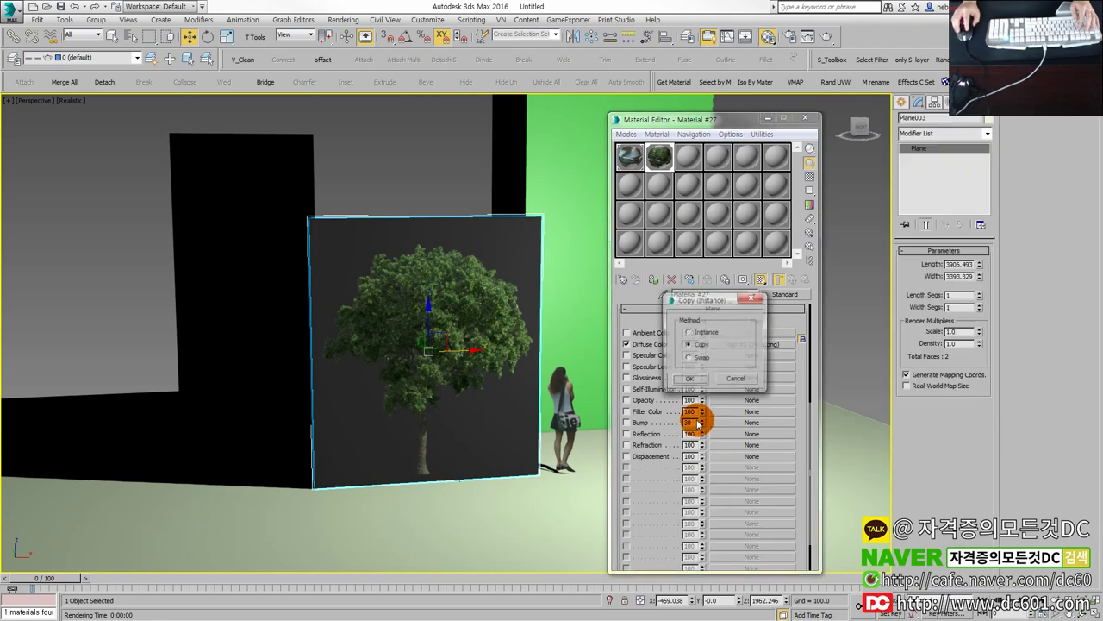
click(700, 371)
click(741, 345)
click(725, 402)
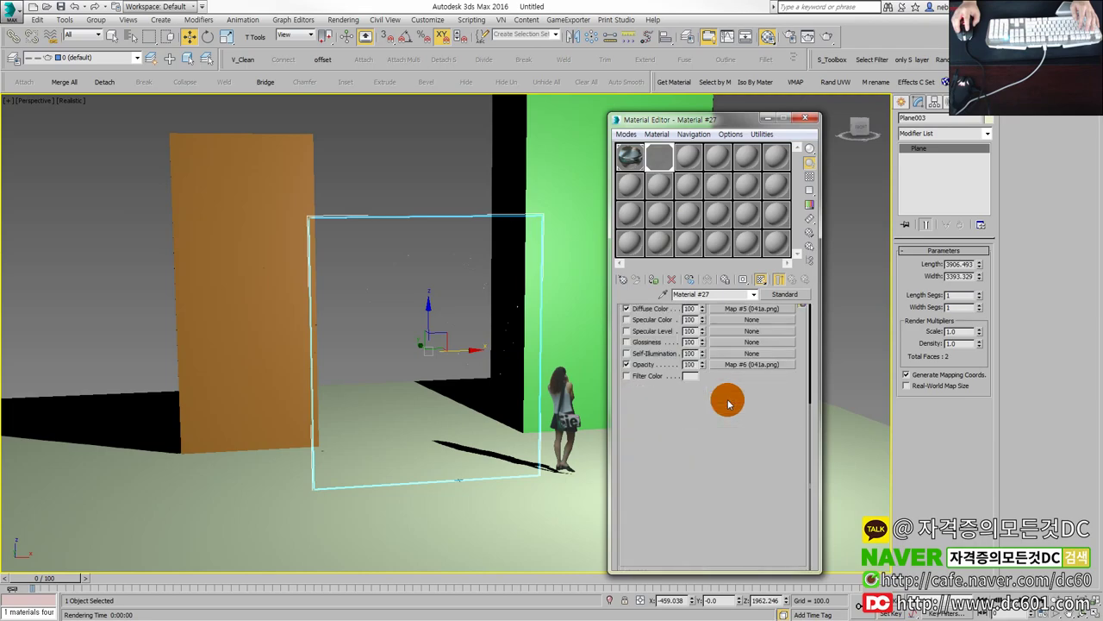
scroll(684, 465, down, 1)
click(638, 515)
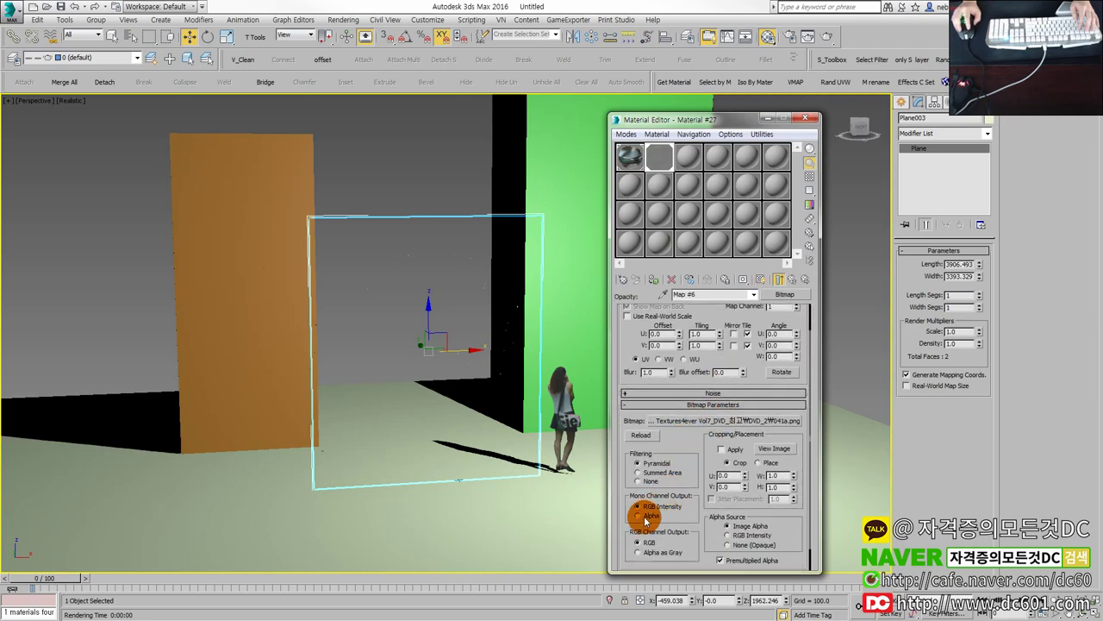
Step: Close the Material Editor and slide the tree plane to the right
click(806, 118)
mouse_move(594, 350)
alt+middle_down()
mouse_move(613, 388)
mouse_move(490, 356)
alt+middle_up()
mouse_move(490, 356)
mouse_down()
mouse_move(522, 356)
mouse_move(538, 411)
mouse_up()
Step: Copy the omni light to a spot left of the orange box
key(e)
alt+middle_drag(538, 411, 621, 322)
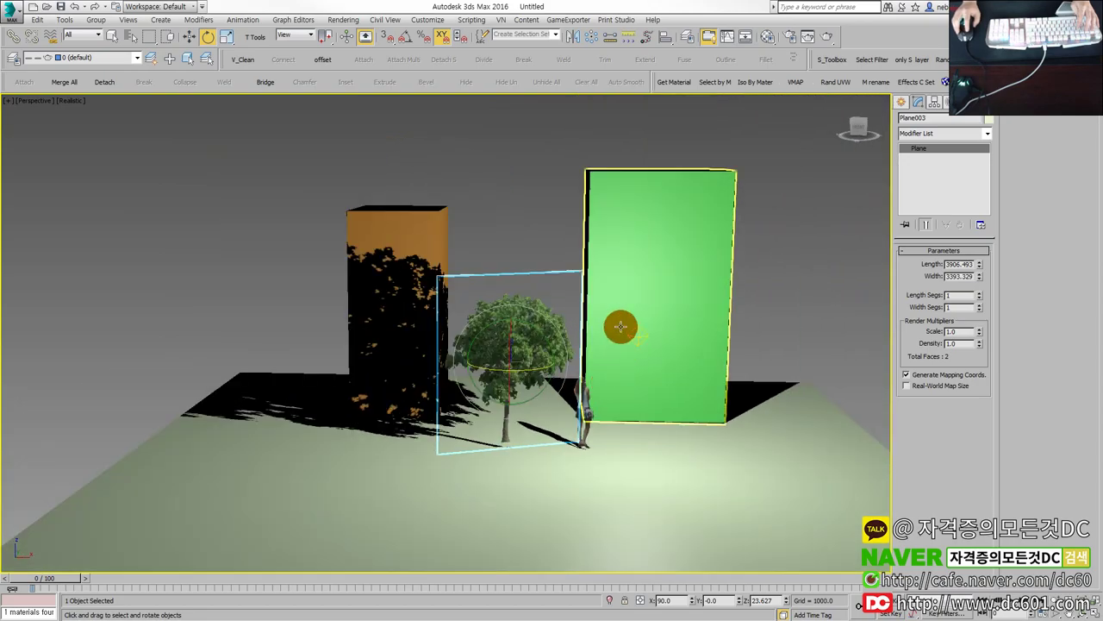
click(636, 346)
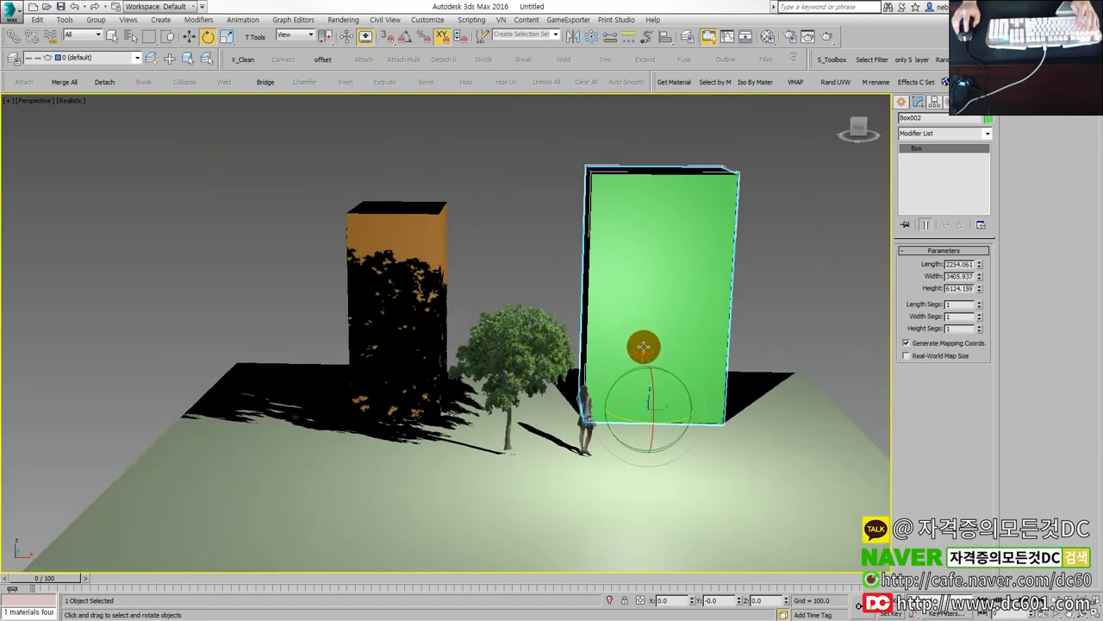
click(635, 346)
key(w)
drag(647, 347, 657, 353)
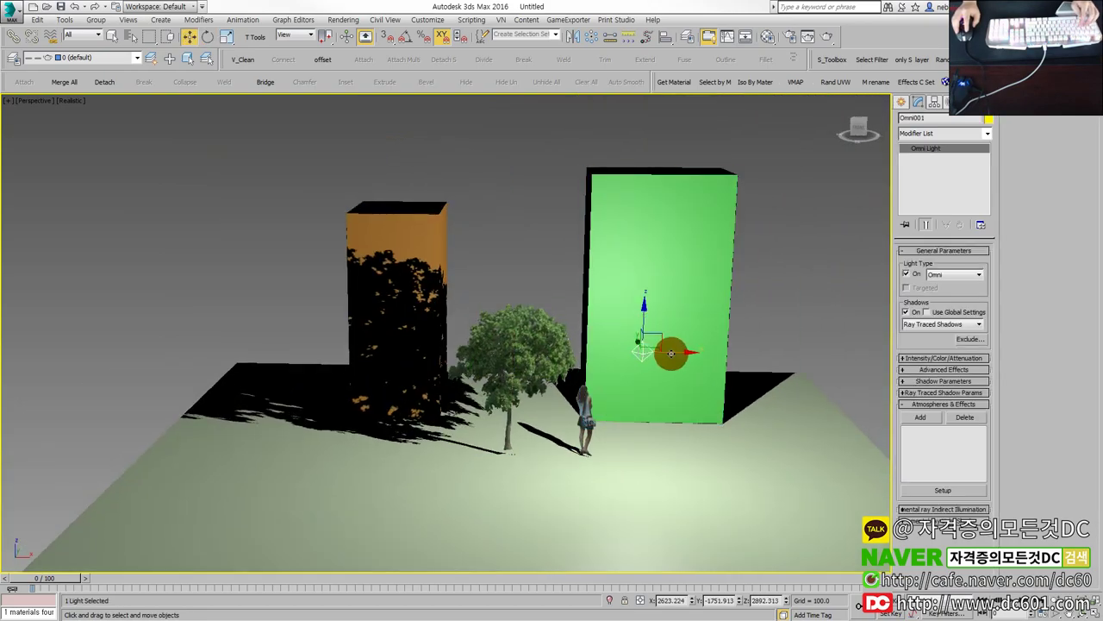
drag(664, 352, 440, 360)
shift+drag(367, 359, 322, 345)
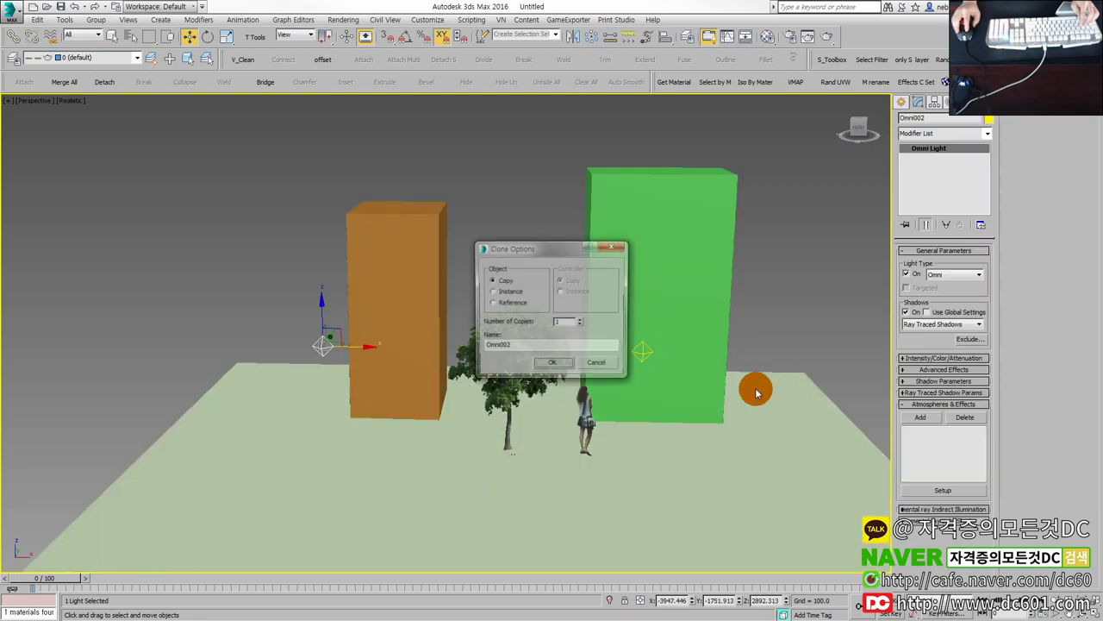
click(546, 362)
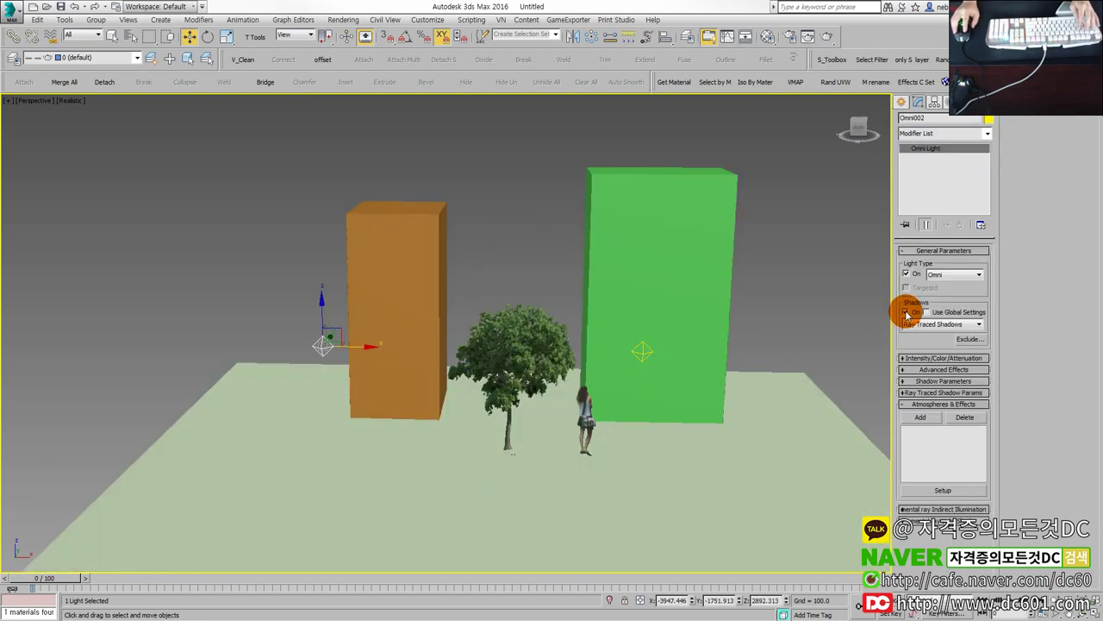
Step: Turn off shadows for the copied light, make it ambient-only, and set multiplier 0.2
click(967, 323)
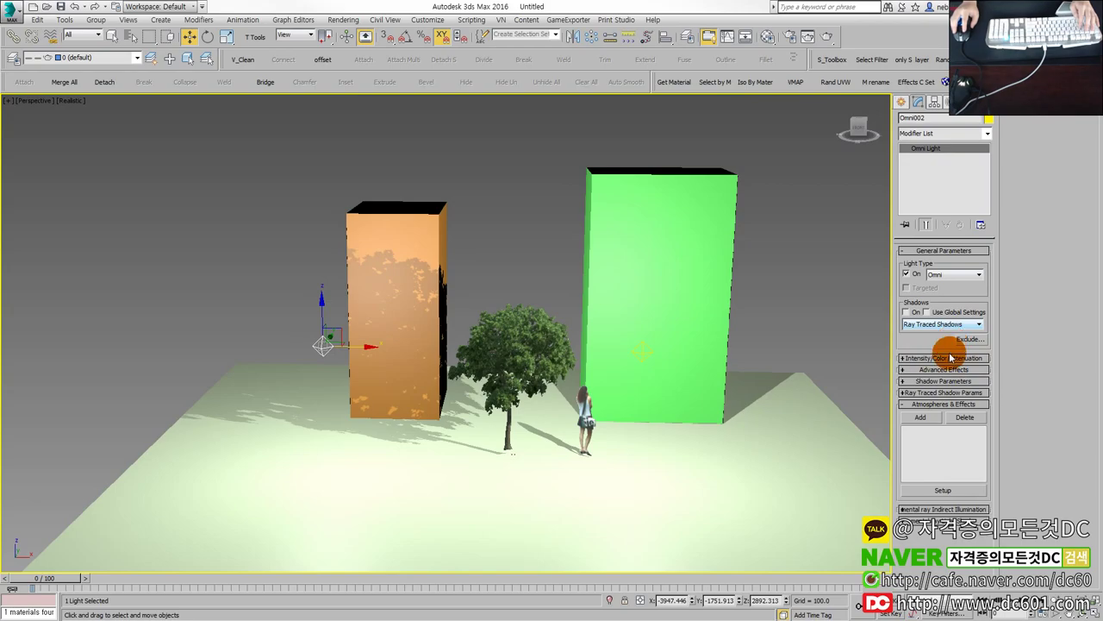
click(949, 359)
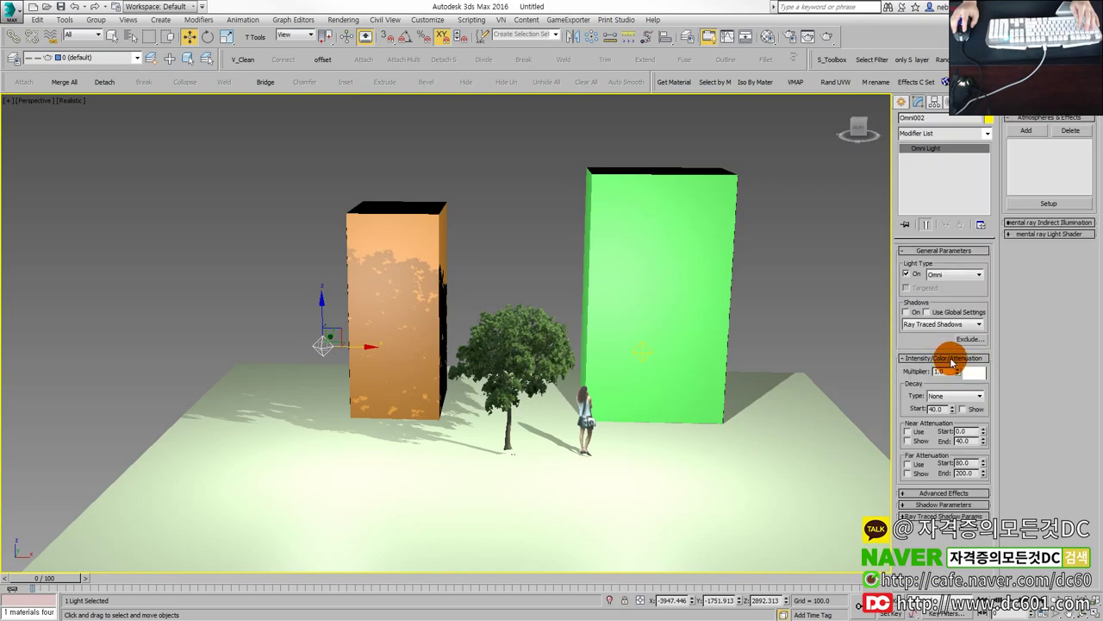
click(945, 492)
click(946, 542)
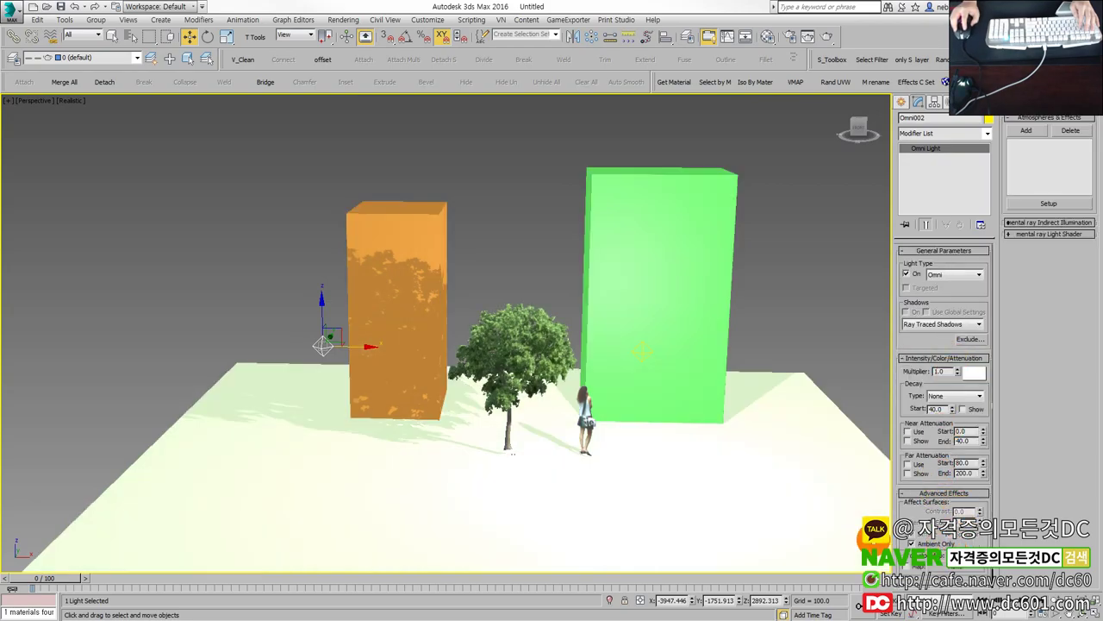
scroll(594, 475, up, 4)
alt+middle_drag(594, 475, 581, 463)
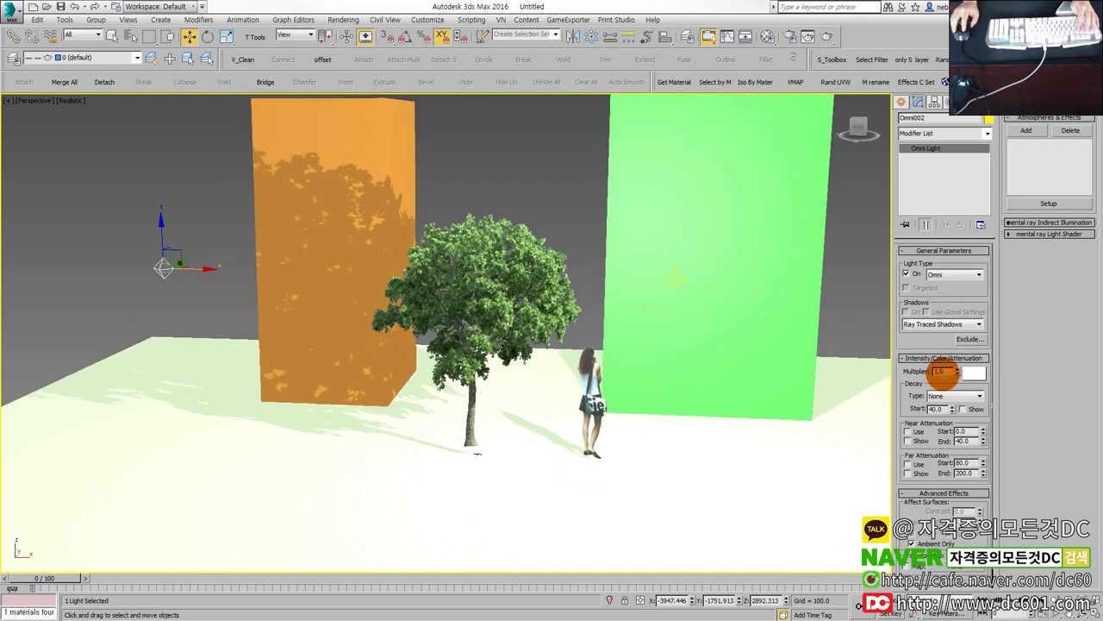
double_click(941, 370)
text(0.2)
key(Return)
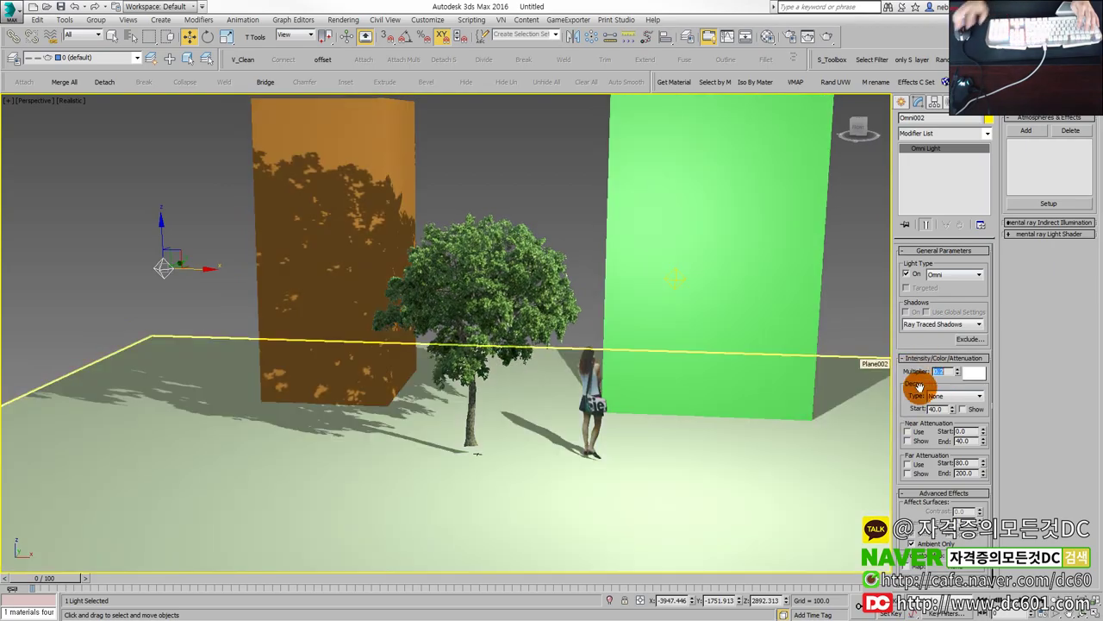
Step: Render a test view to check the dimmer fill lighting
alt+middle_drag(512, 369, 509, 337)
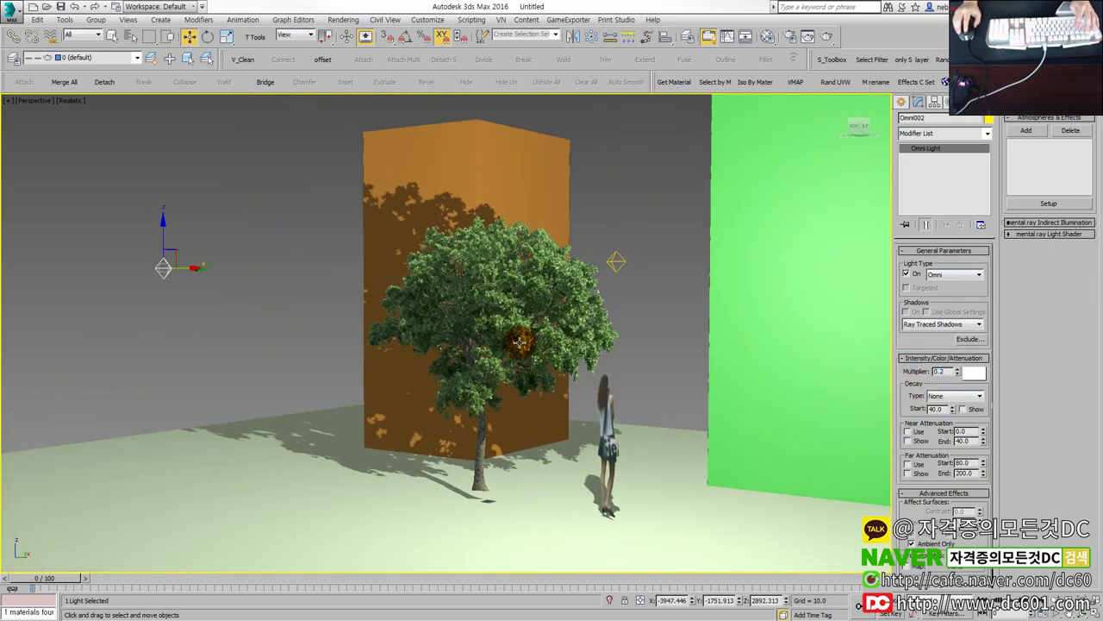
click(828, 39)
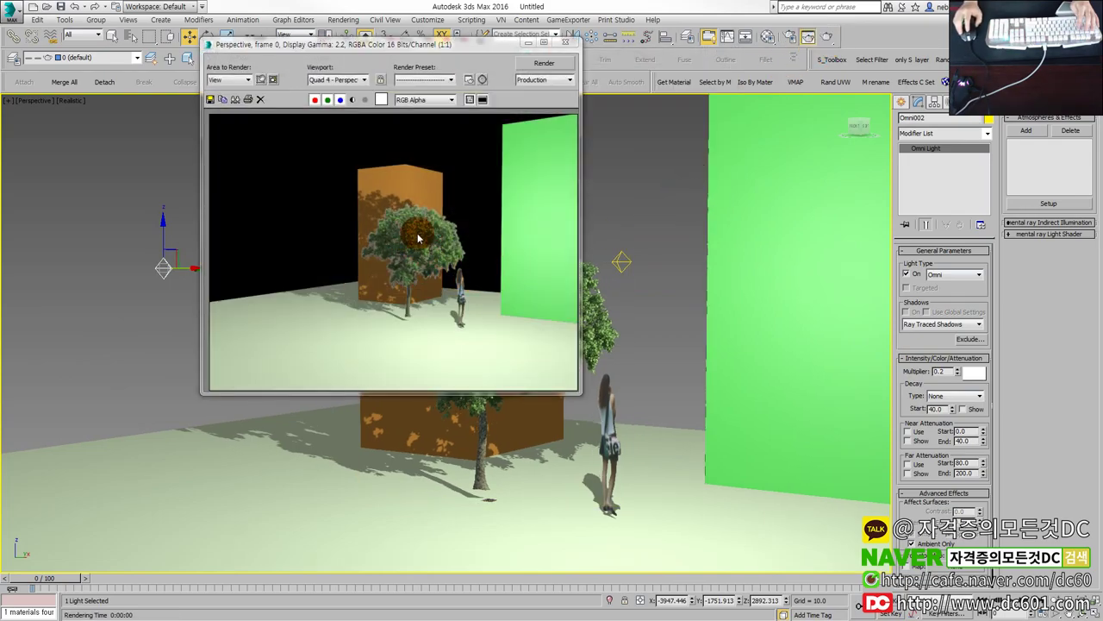
click(564, 41)
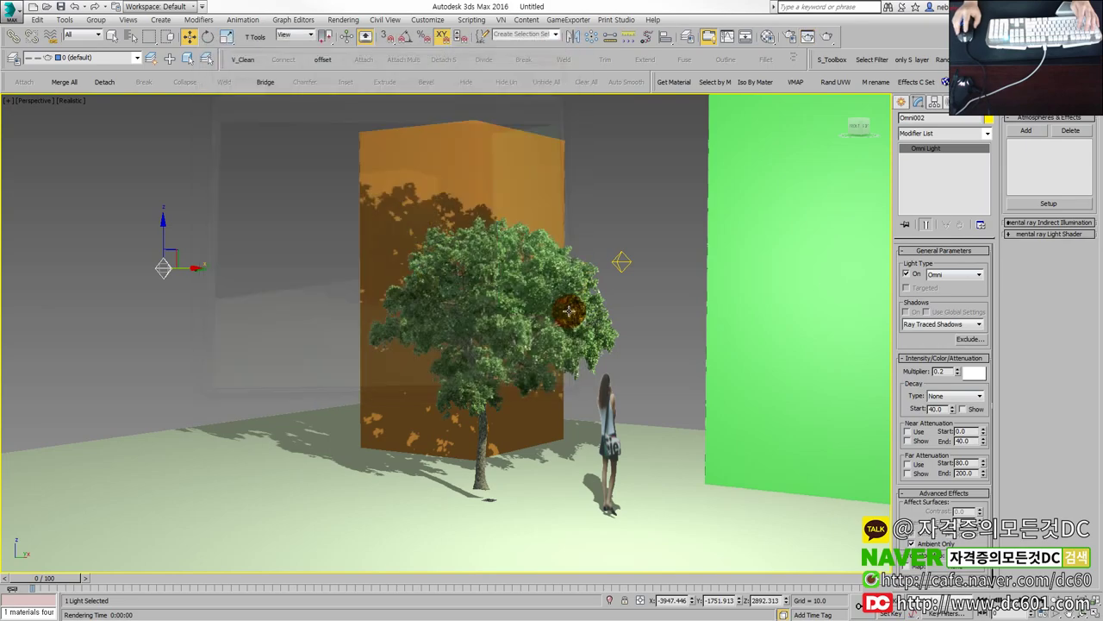
Step: Rotate Plane003 about Z so the tree faces the viewer
mouse_move(572, 315)
alt+middle_down()
mouse_move(601, 336)
mouse_move(547, 307)
mouse_move(519, 308)
alt+middle_up()
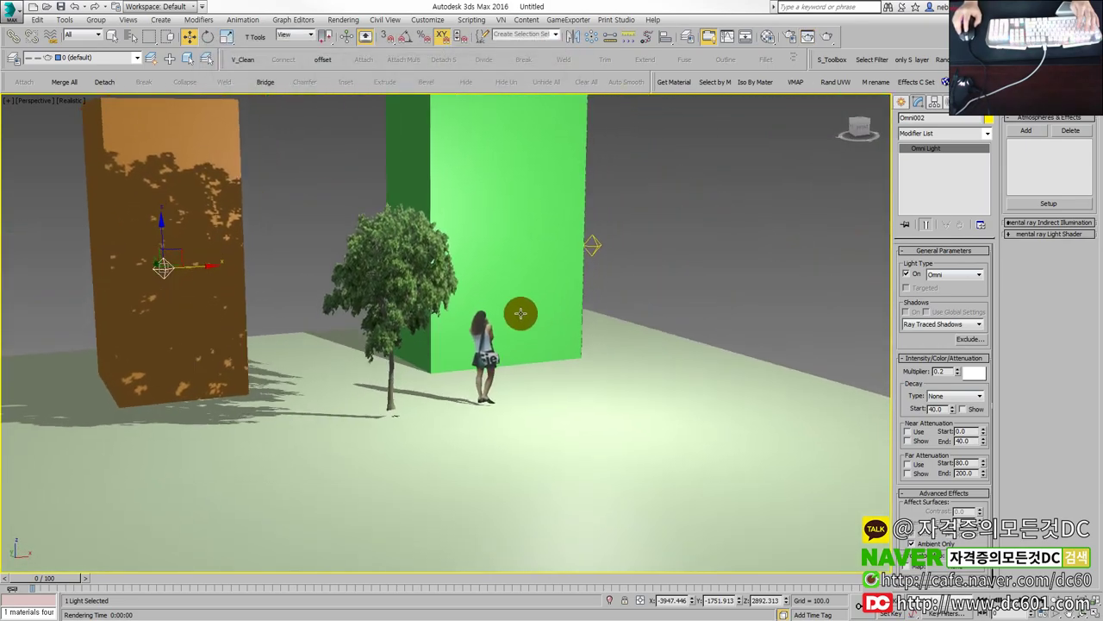
click(414, 293)
key(e)
drag(418, 300, 371, 310)
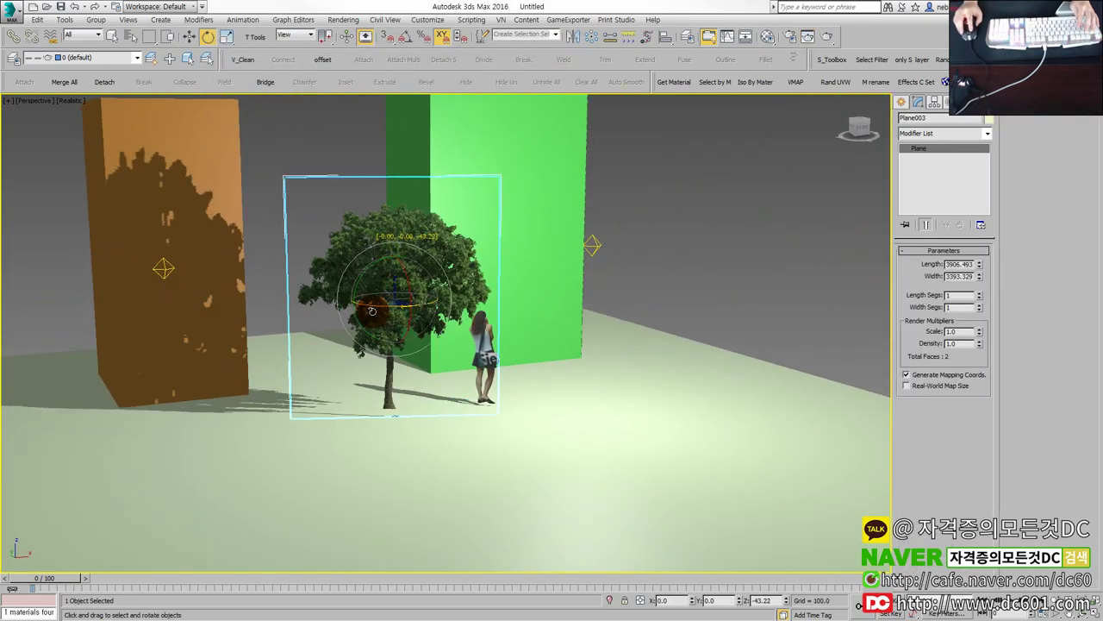
Step: Zoom in close on the tree plane and woman and render a test image
alt+middle_drag(607, 301, 609, 292)
click(681, 242)
click(470, 297)
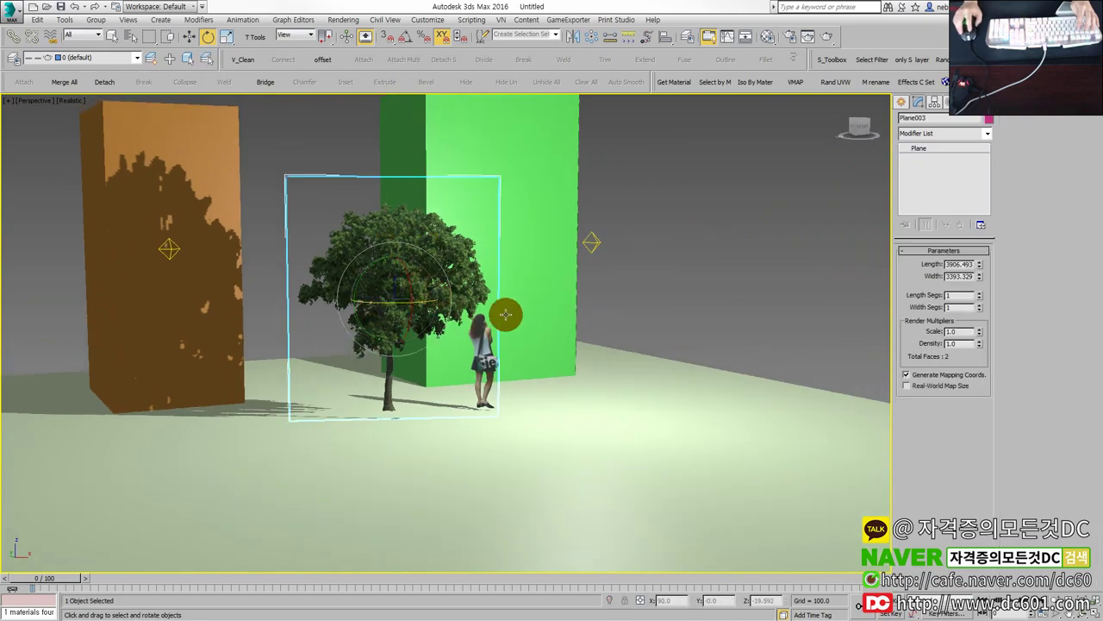
mouse_move(509, 343)
alt+middle_down()
mouse_move(468, 339)
mouse_move(567, 340)
mouse_move(457, 342)
mouse_move(365, 368)
mouse_move(469, 368)
mouse_move(448, 335)
mouse_move(458, 327)
mouse_move(431, 325)
mouse_move(486, 352)
mouse_move(440, 339)
alt+middle_up()
scroll(440, 339, up, 2)
scroll(435, 336, up, 3)
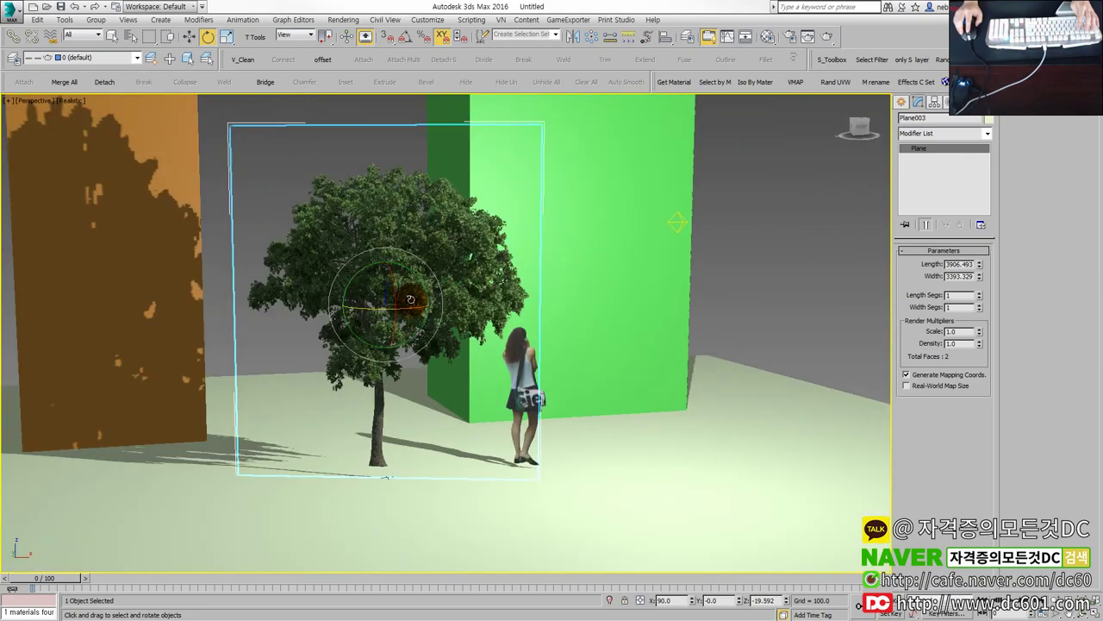
scroll(406, 330, up, 3)
scroll(404, 261, up, 3)
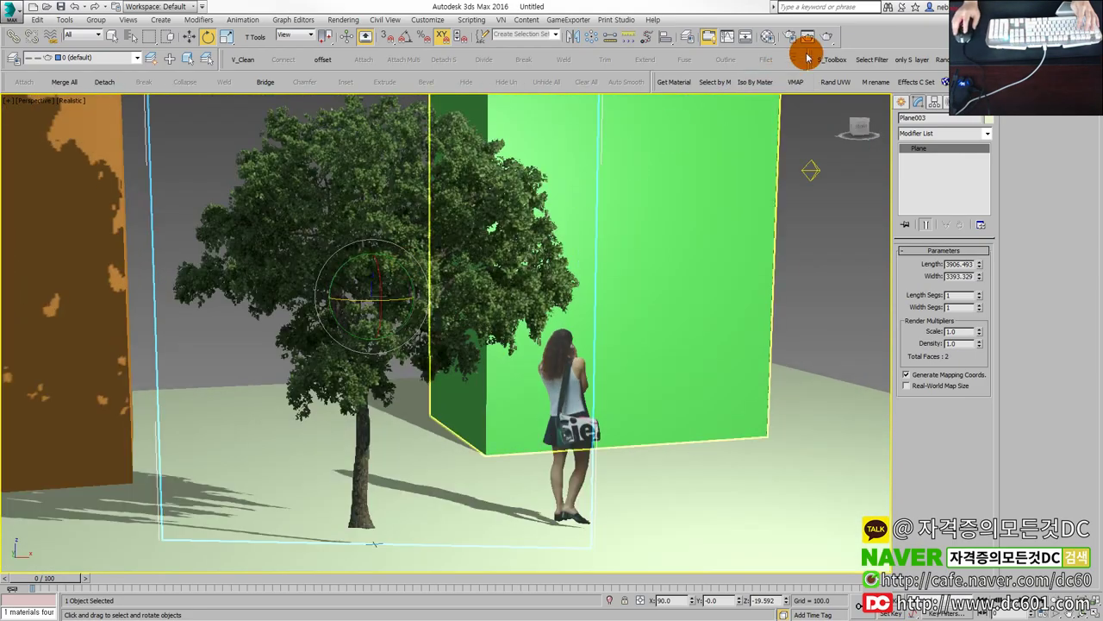
click(826, 36)
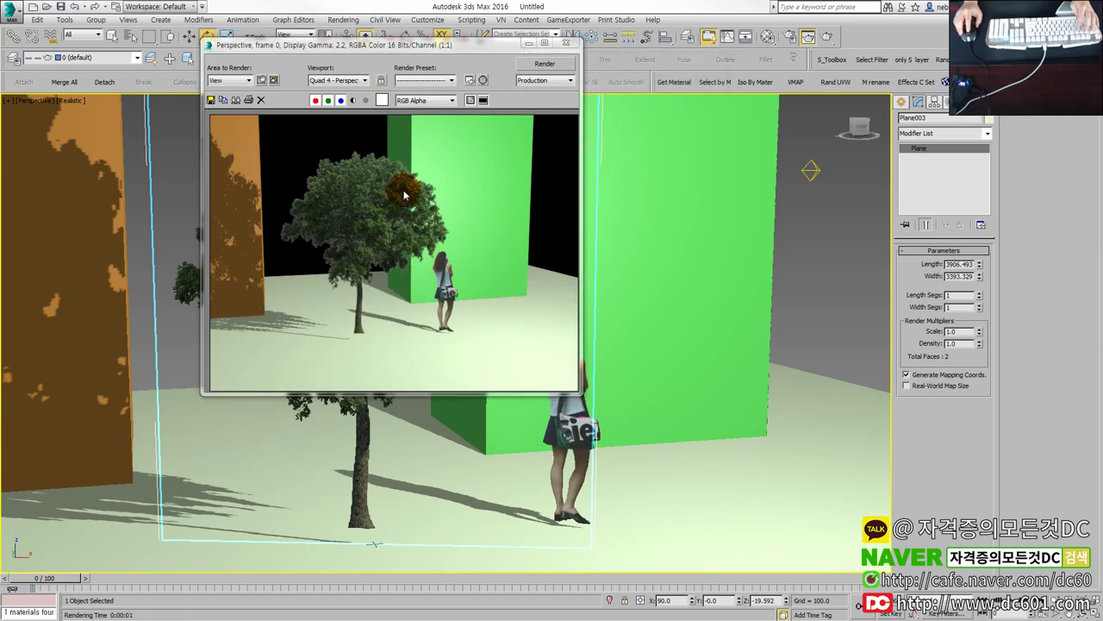
click(565, 43)
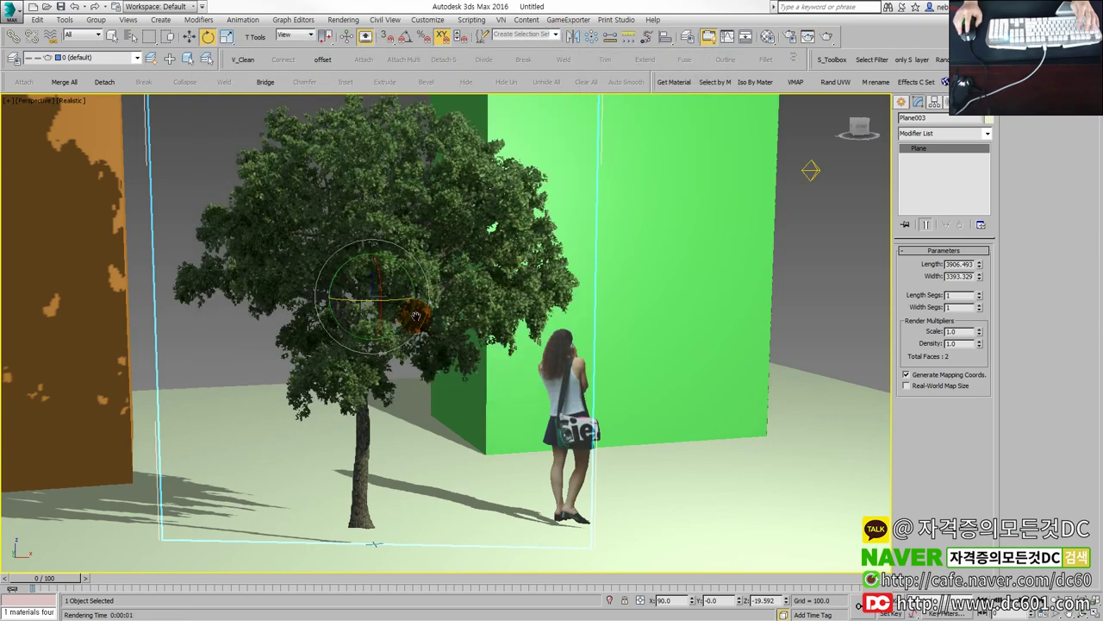
Step: Orbit to a steeper angle and drag the tree model .max file into the viewport
scroll(418, 344, down, 5)
scroll(412, 341, up, 2)
alt+middle_drag(412, 342, 411, 319)
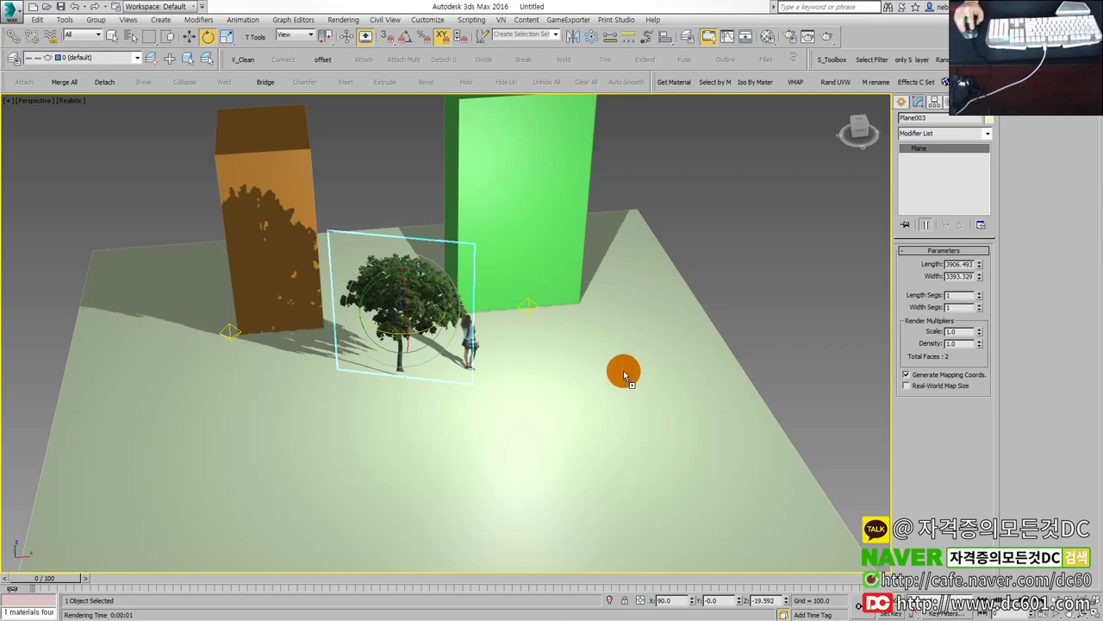
drag(624, 377, 589, 303)
click(595, 317)
Step: Open the tree file, accepting the V-Ray and units prompts and continuing past missing files
click(532, 351)
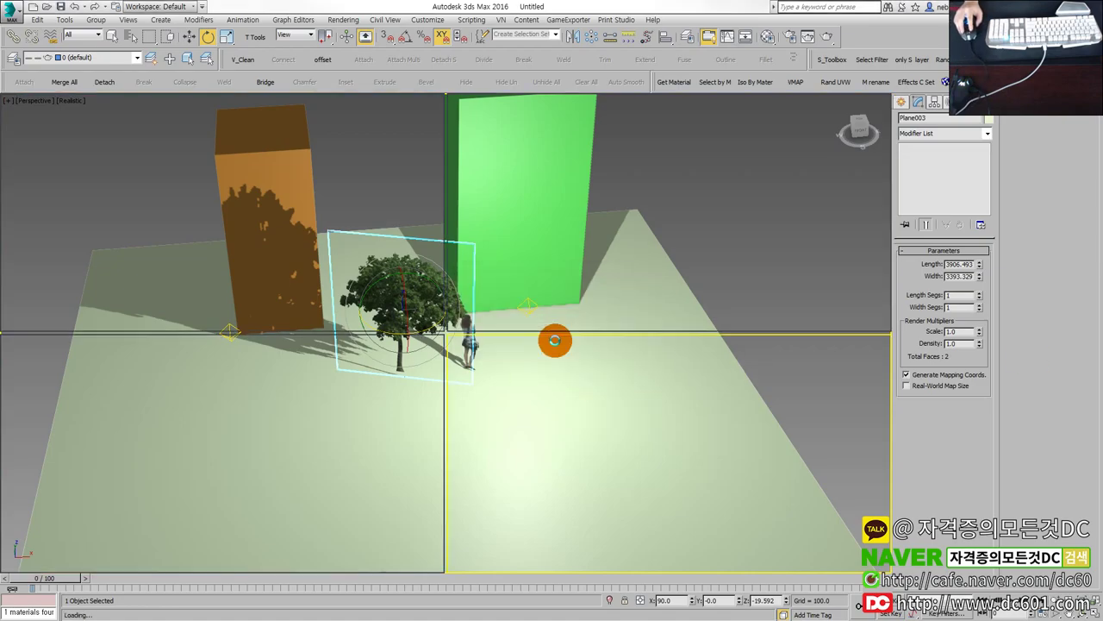
click(578, 359)
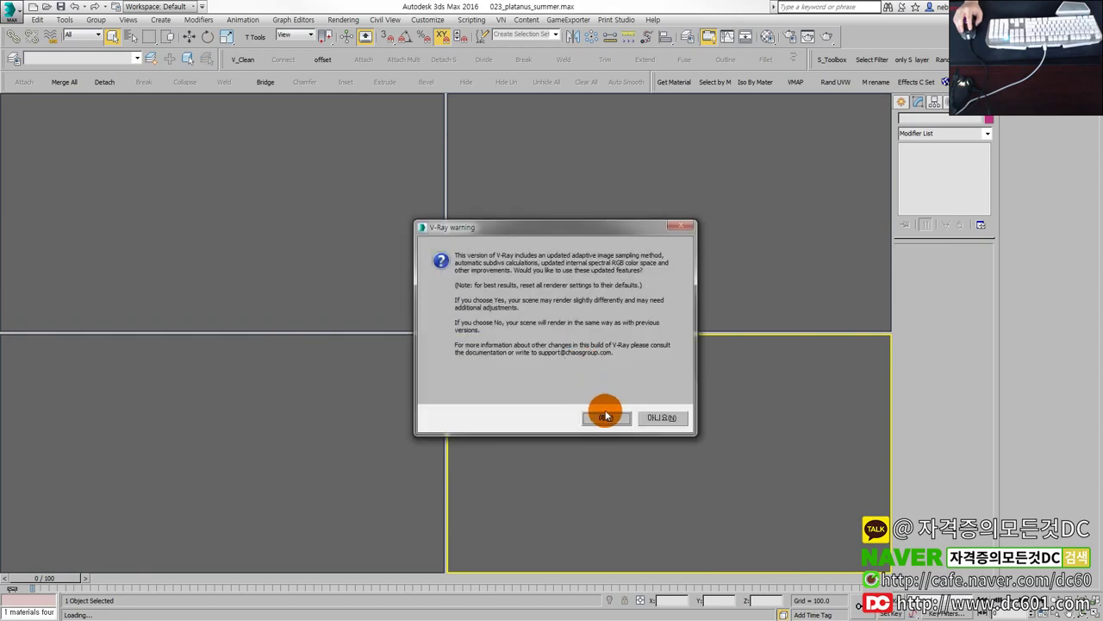
click(606, 416)
click(567, 365)
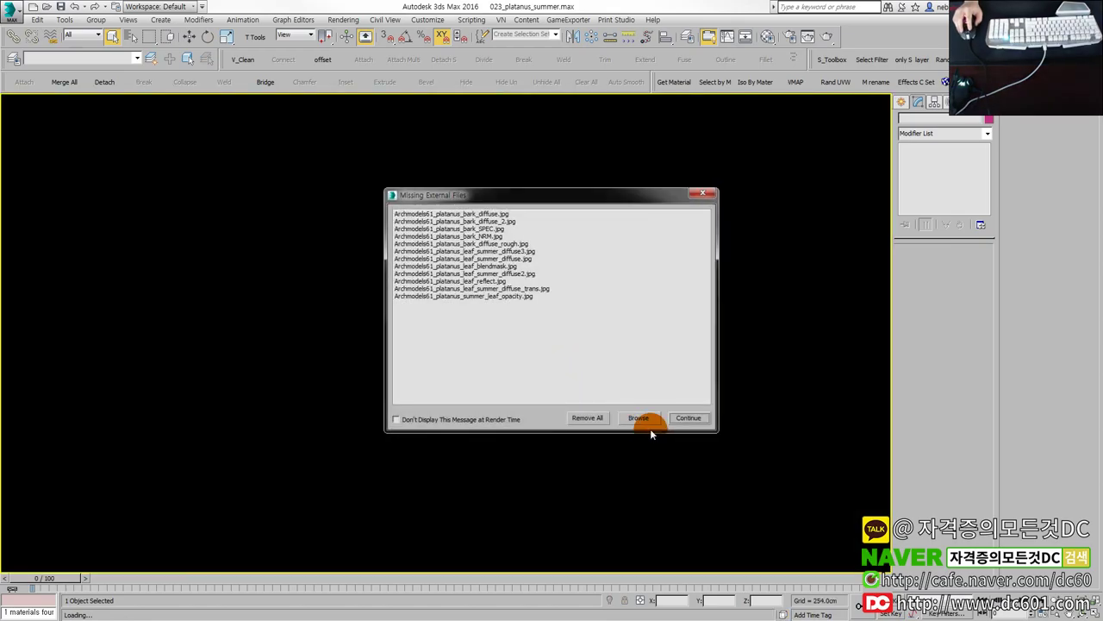
click(677, 418)
Step: Toggle Edged Faces and inspect the tree's separate trunk and canopy meshes
click(483, 309)
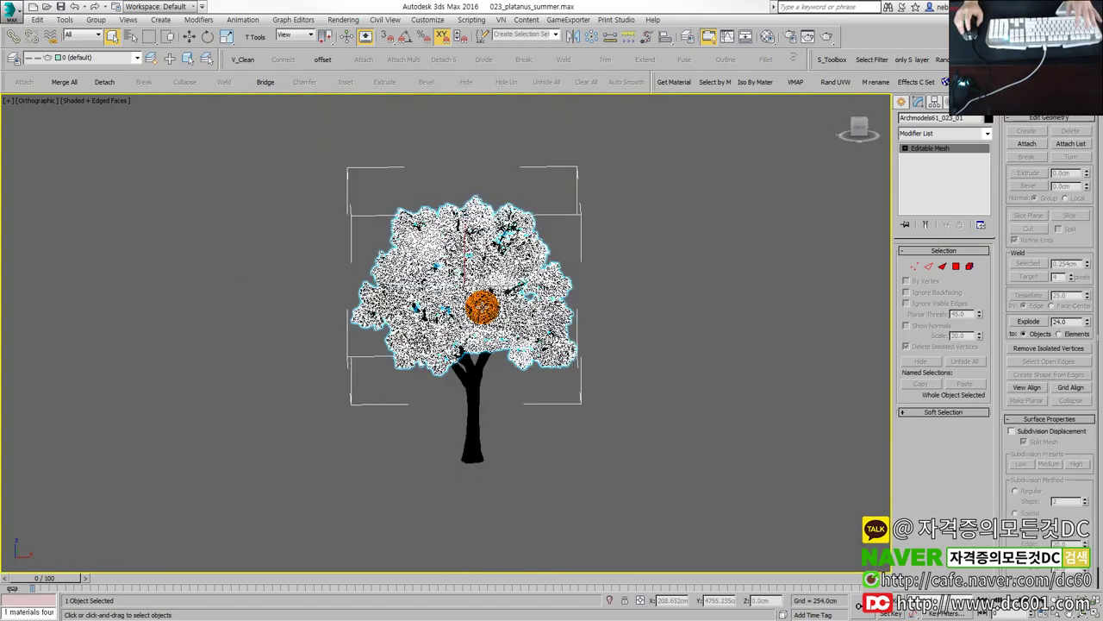
key(F4)
click(616, 328)
mouse_move(537, 365)
middle_down()
mouse_move(583, 384)
mouse_move(593, 360)
middle_up()
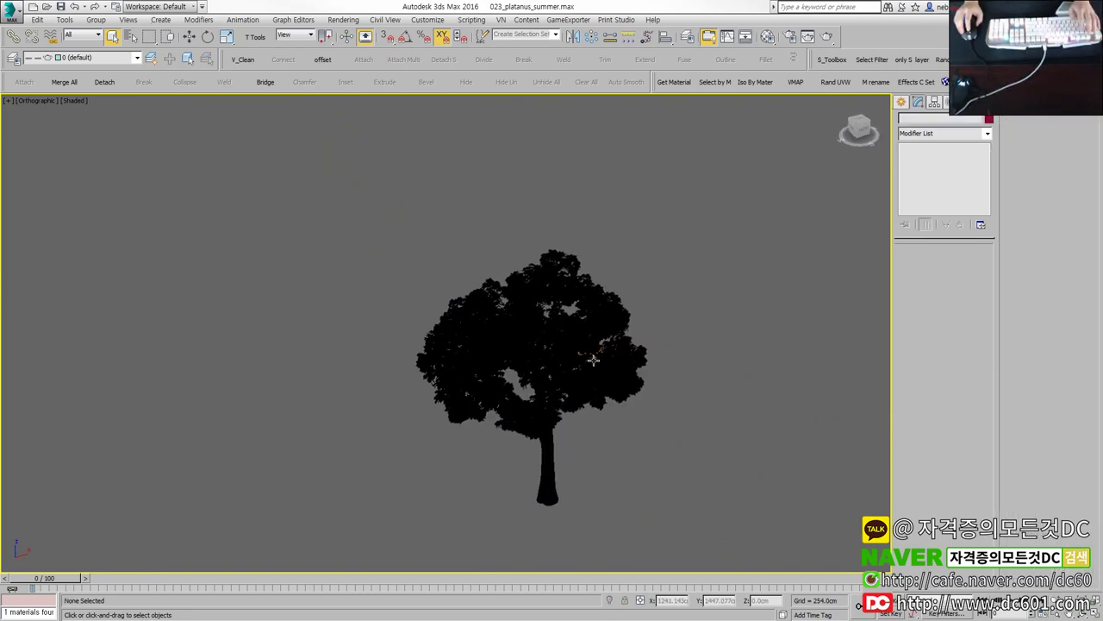
key(F4)
scroll(593, 360, up, 3)
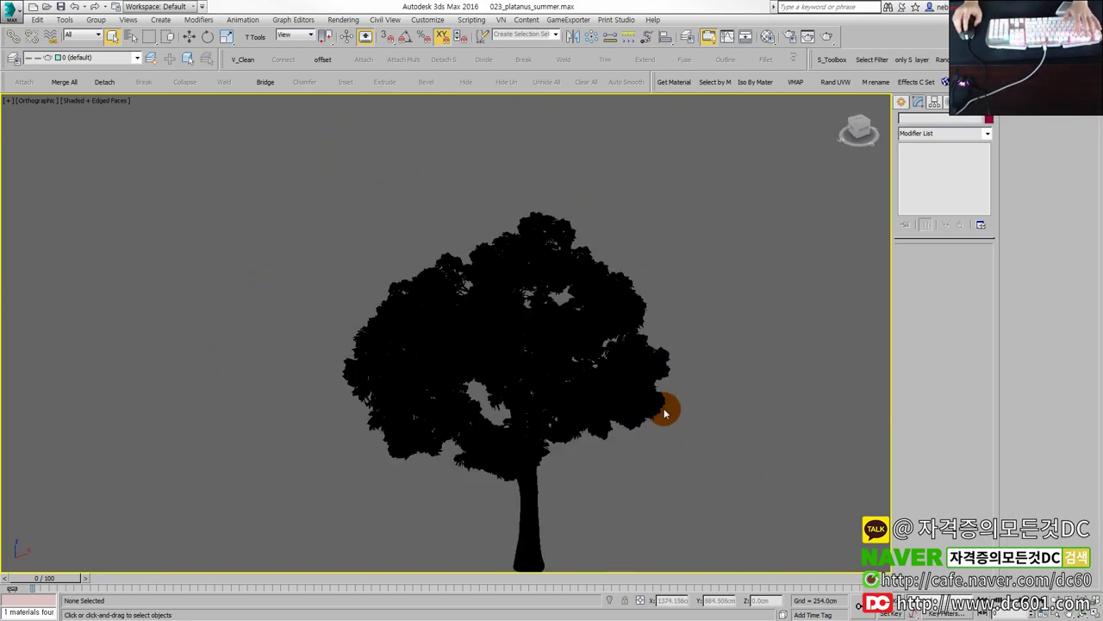
middle_drag(662, 426, 646, 389)
scroll(456, 333, up, 2)
scroll(497, 336, up, 3)
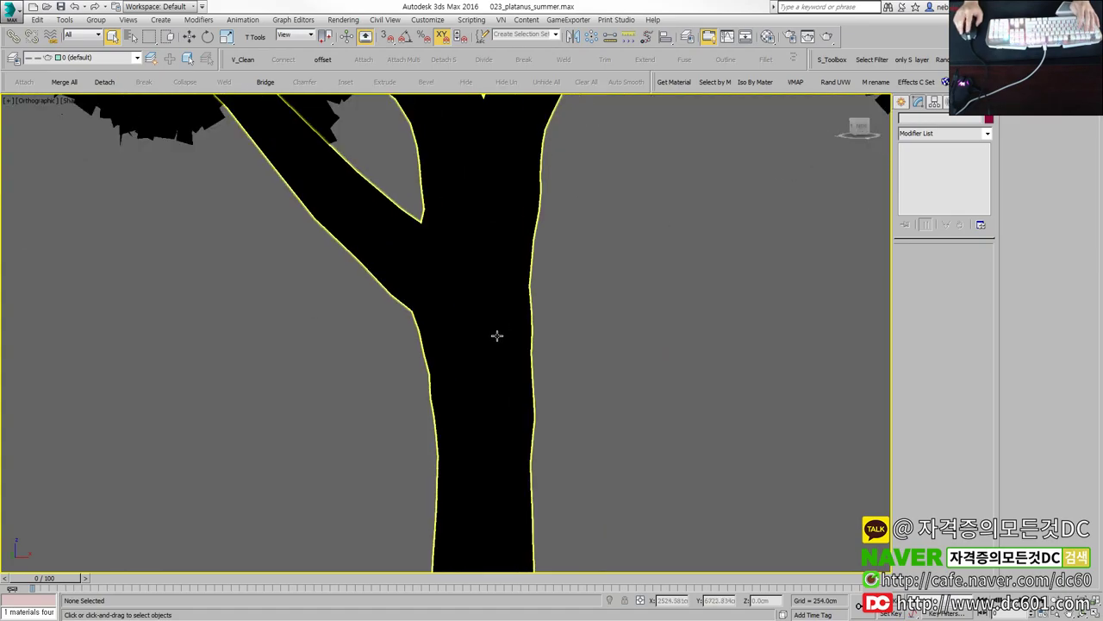
click(496, 335)
scroll(493, 334, down, 2)
scroll(493, 333, down, 4)
scroll(517, 340, down, 2)
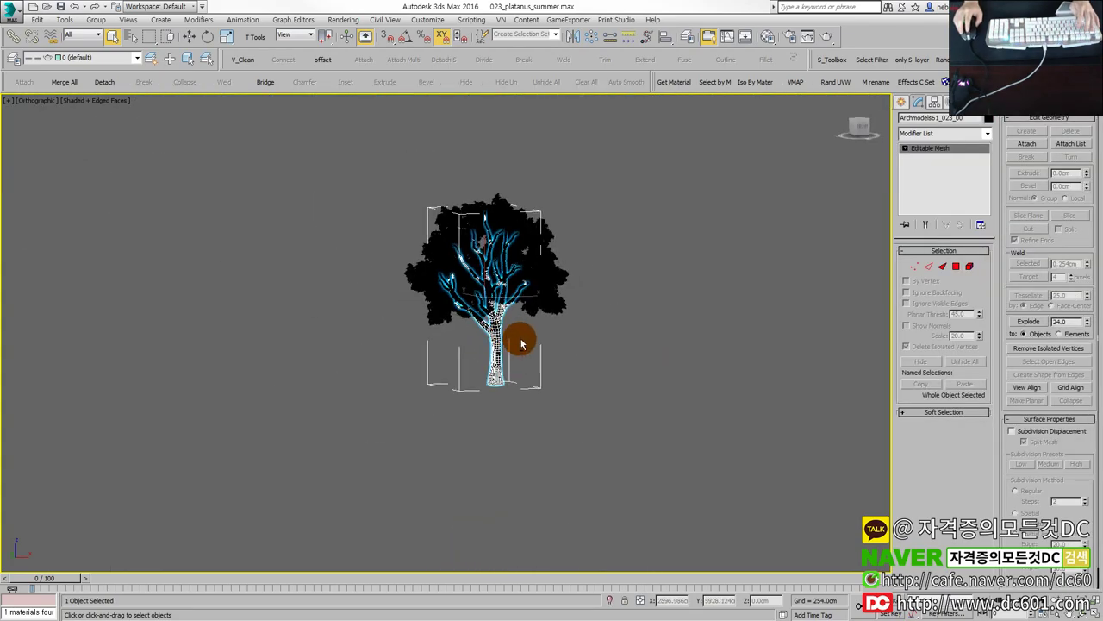
scroll(557, 311, up, 2)
click(562, 297)
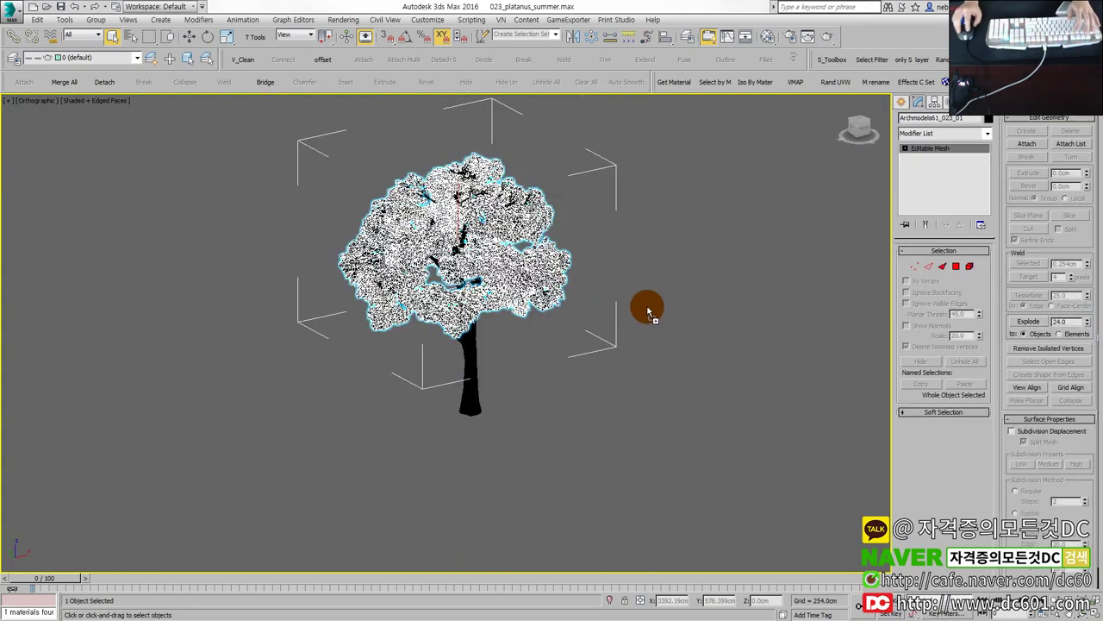
Step: Reopen 023_platanus_summer.max, choosing Don't Save for the current scene
drag(648, 312, 648, 310)
click(672, 314)
click(551, 334)
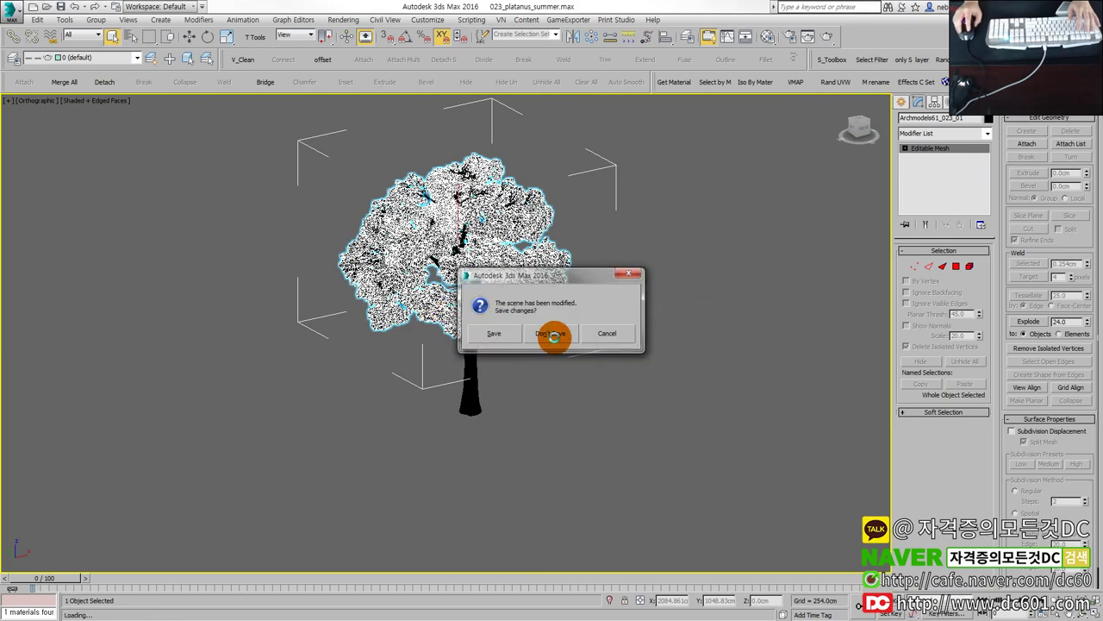
click(592, 415)
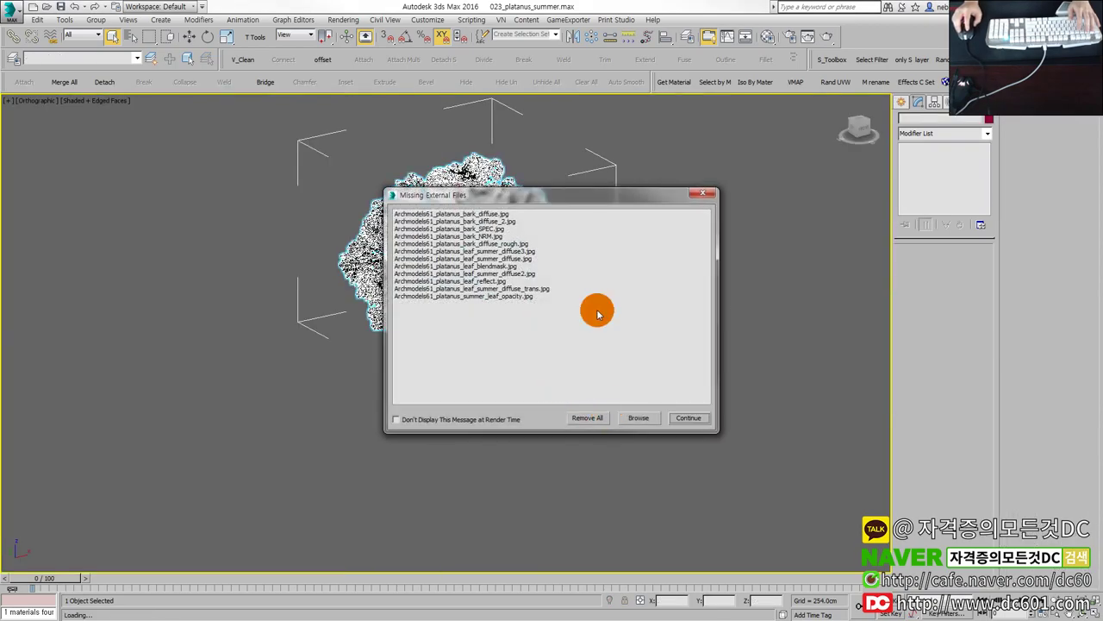
drag(573, 194, 718, 194)
Step: Dismiss the missing files notice, hide edged faces, and look over the tree trunk
key(Escape)
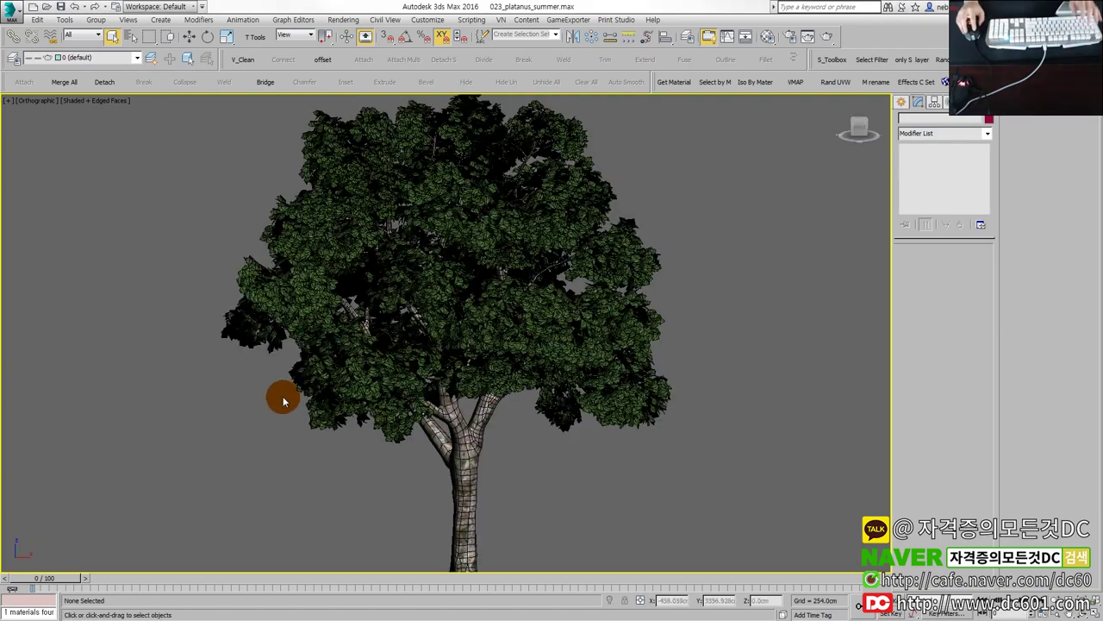
click(398, 377)
scroll(398, 377, down, 3)
click(506, 431)
key(F4)
scroll(459, 431, up, 3)
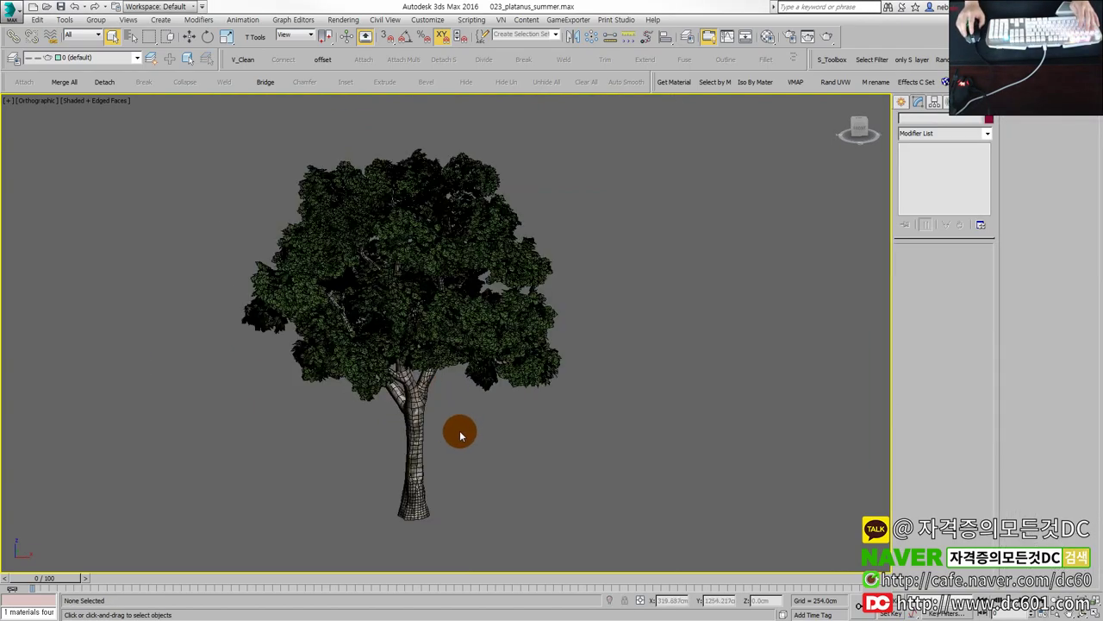
scroll(476, 427, up, 2)
click(394, 382)
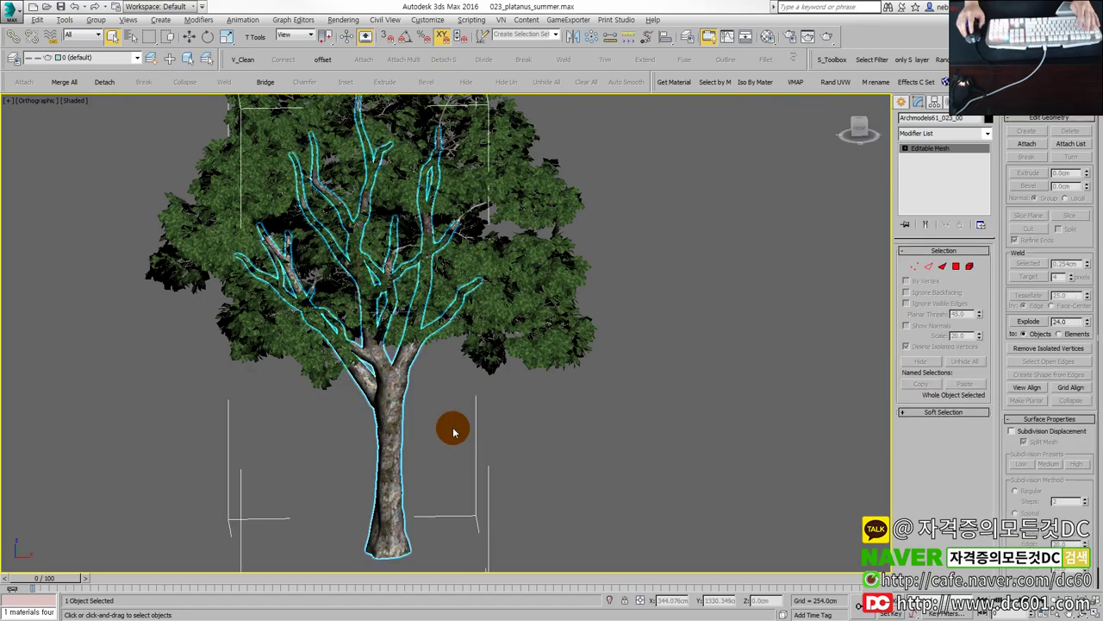
mouse_move(450, 426)
alt+middle_down()
mouse_move(505, 424)
mouse_move(538, 441)
mouse_move(584, 434)
mouse_move(566, 413)
mouse_move(613, 443)
mouse_move(699, 424)
mouse_move(699, 442)
mouse_move(646, 443)
mouse_move(662, 410)
mouse_move(478, 421)
alt+middle_up()
click(554, 416)
click(703, 405)
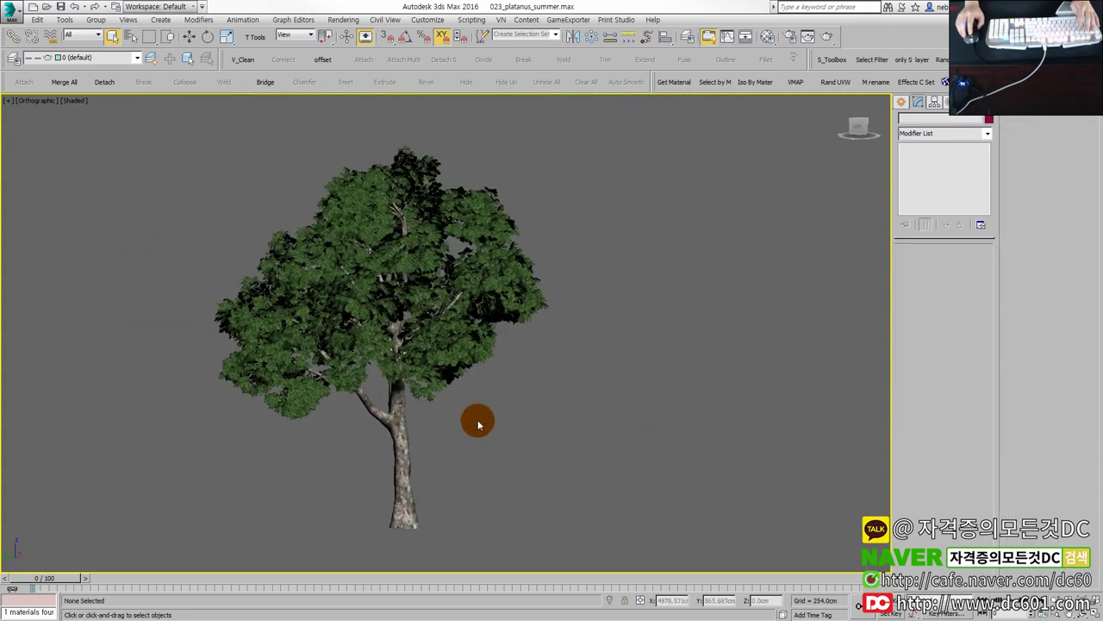
Step: Render the deselected tree from a new angle, then close the V-Ray windows
click(399, 413)
scroll(439, 418, up, 2)
click(513, 390)
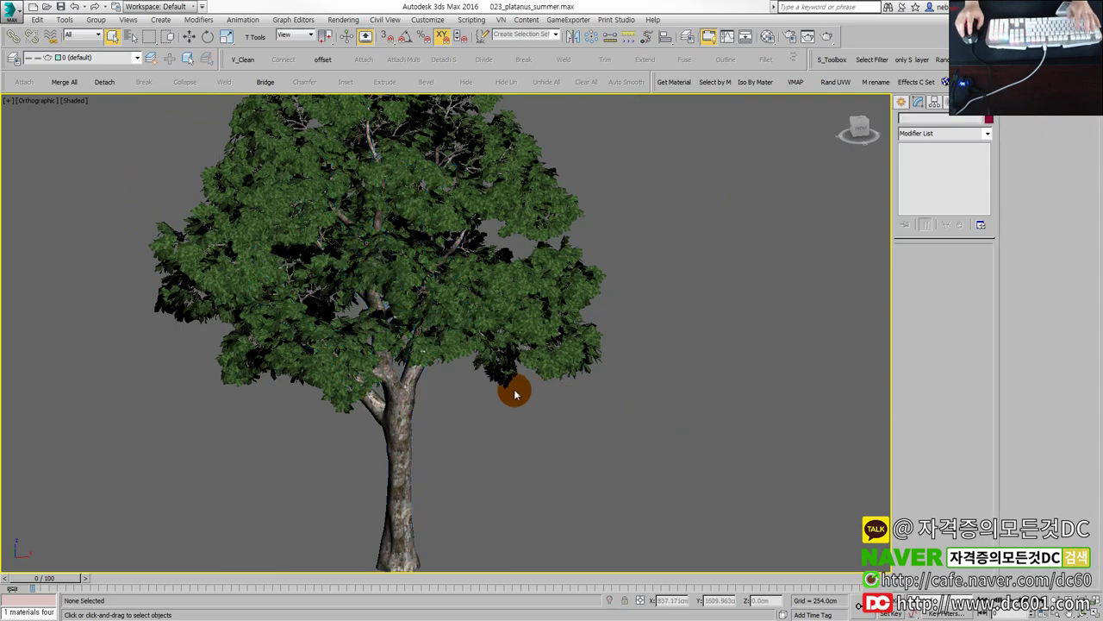
scroll(523, 392, down, 2)
alt+middle_drag(477, 372, 555, 333)
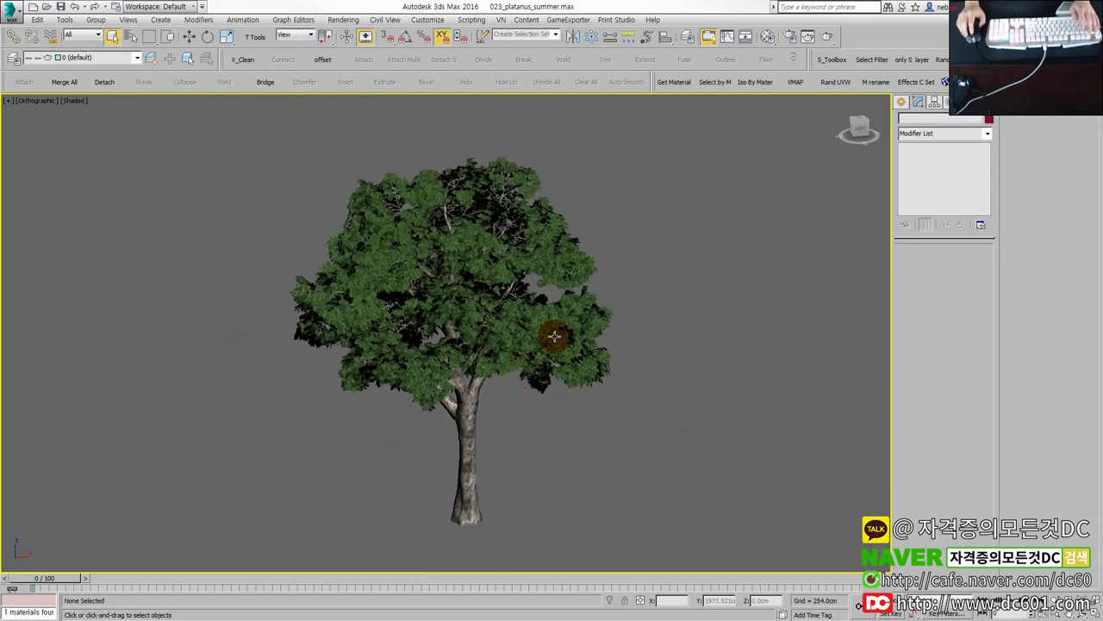
click(826, 38)
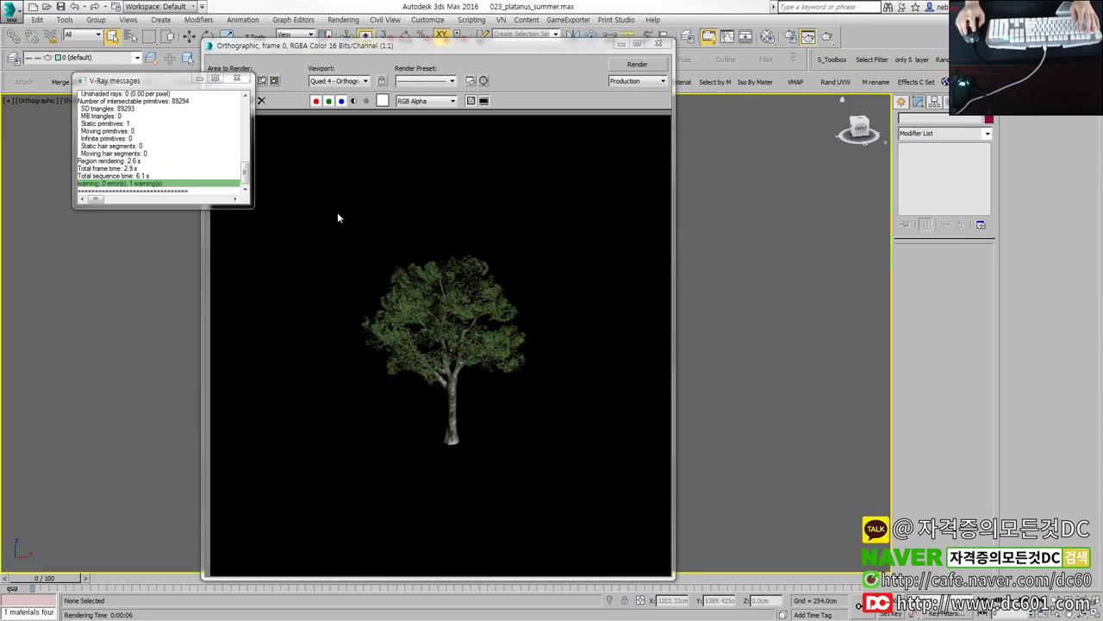
click(238, 80)
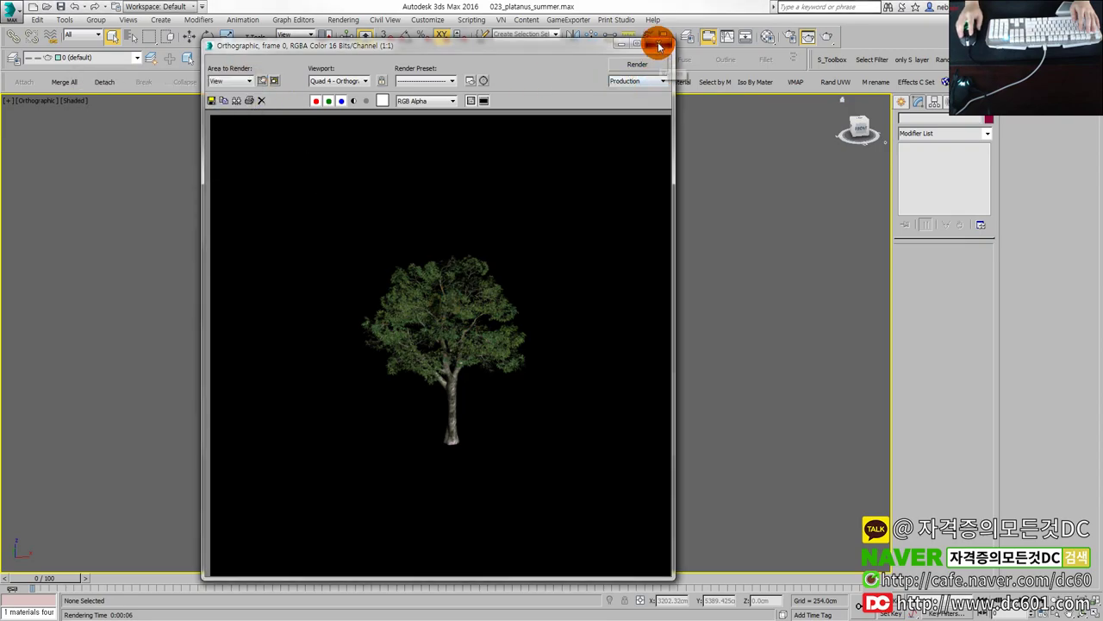
click(658, 43)
Step: Draw a large circle centred on the tree in the Top view
click(902, 102)
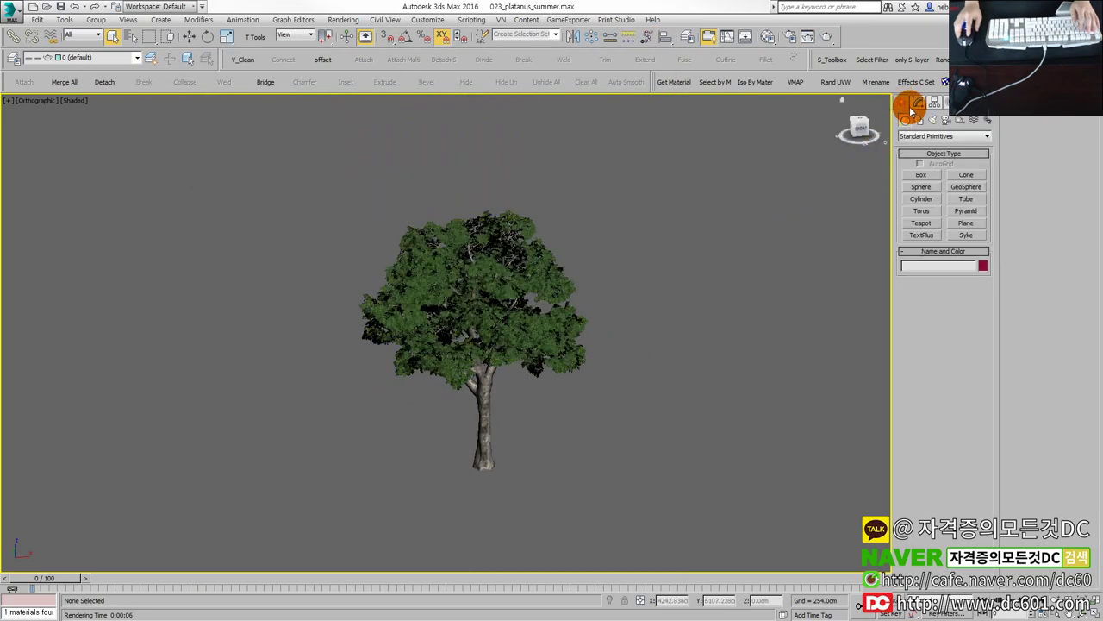
click(945, 120)
click(932, 122)
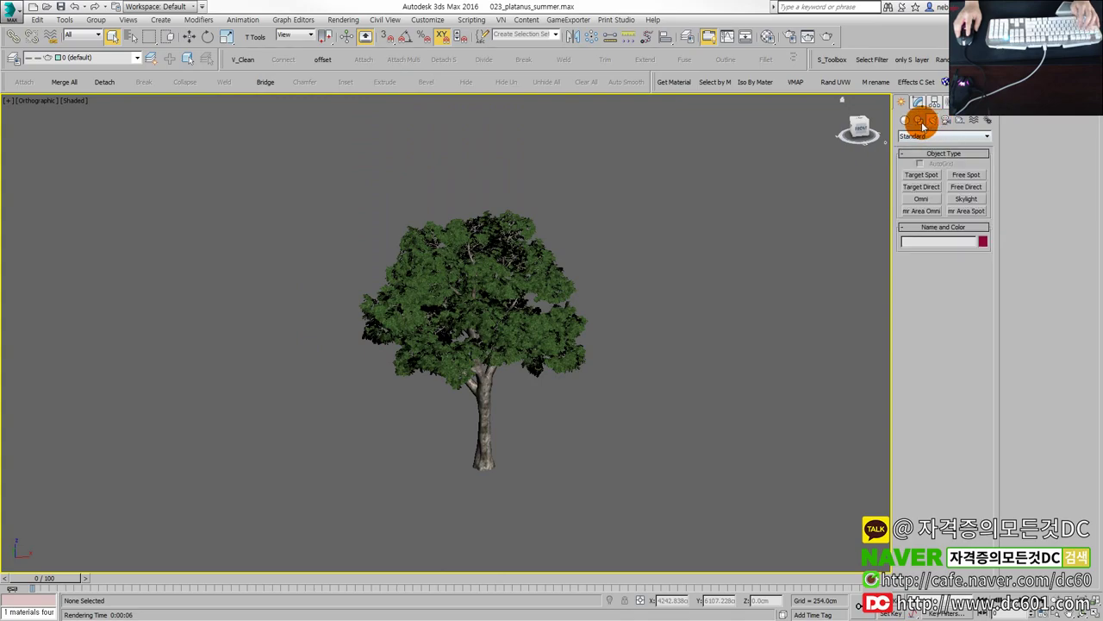
click(920, 121)
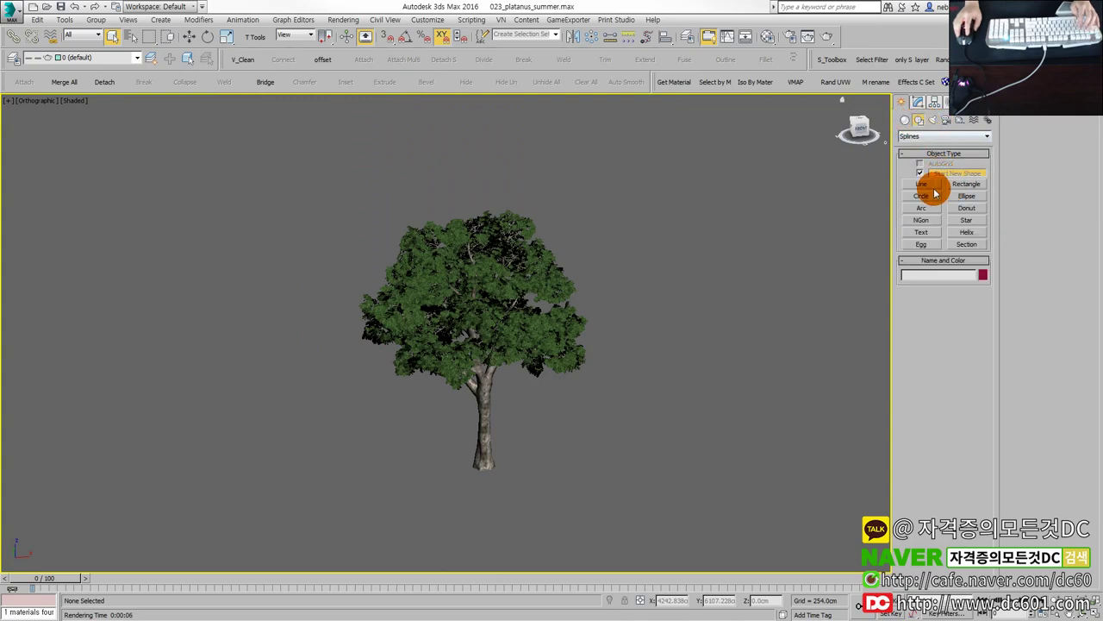
click(931, 203)
key(alt+w)
key(alt+w)
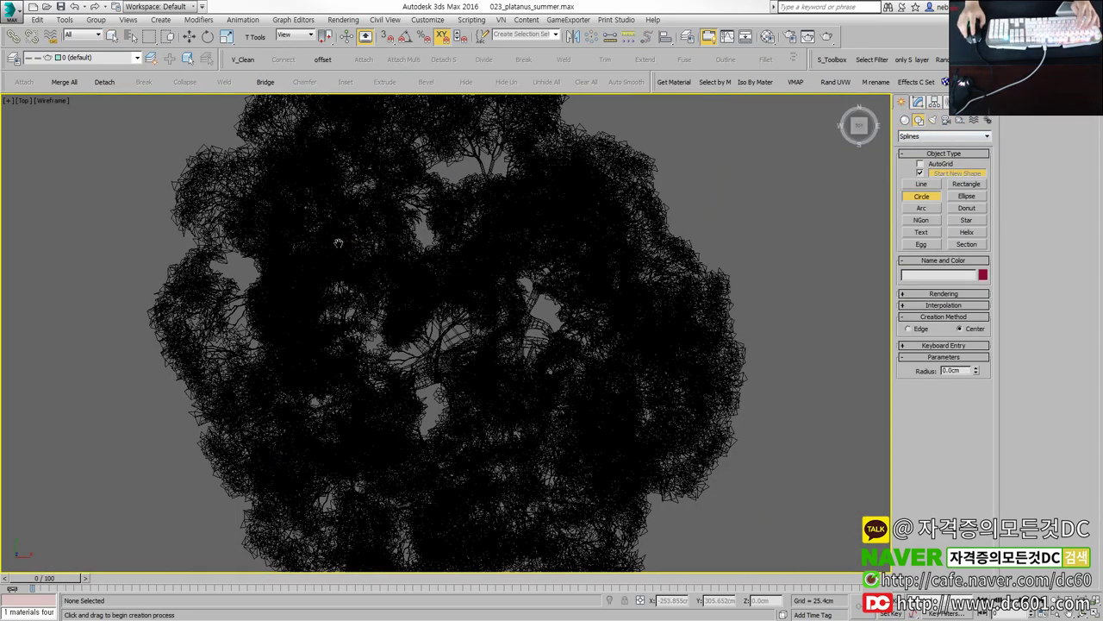
scroll(367, 258, down, 2)
scroll(368, 258, down, 3)
drag(370, 250, 579, 441)
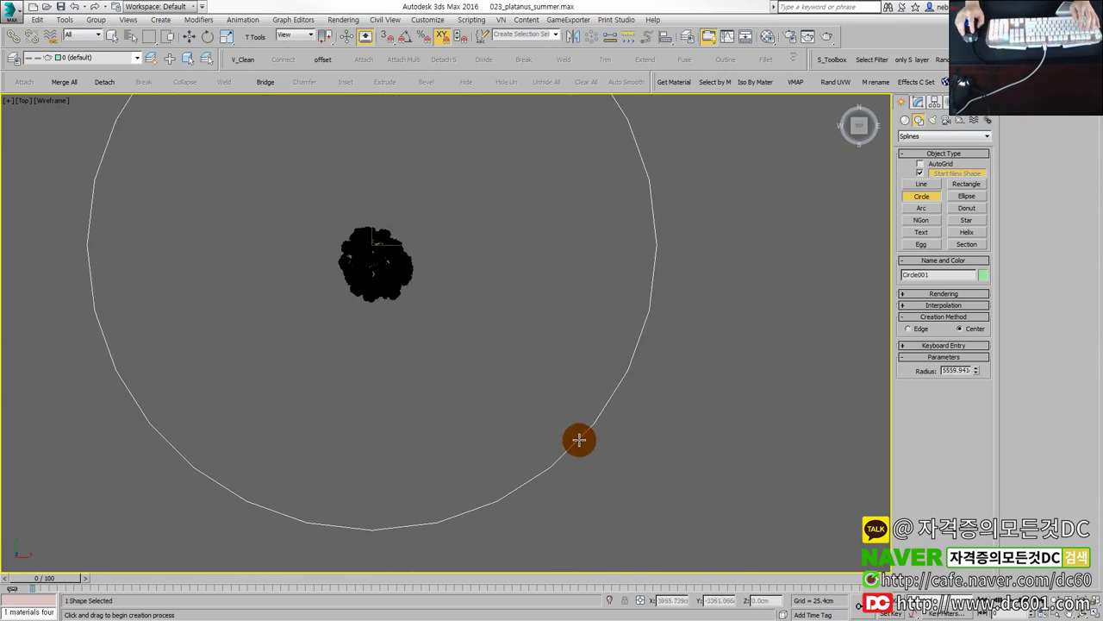
Step: Place a target camera aimed at the tree and path-constrain it to Circle001
click(947, 120)
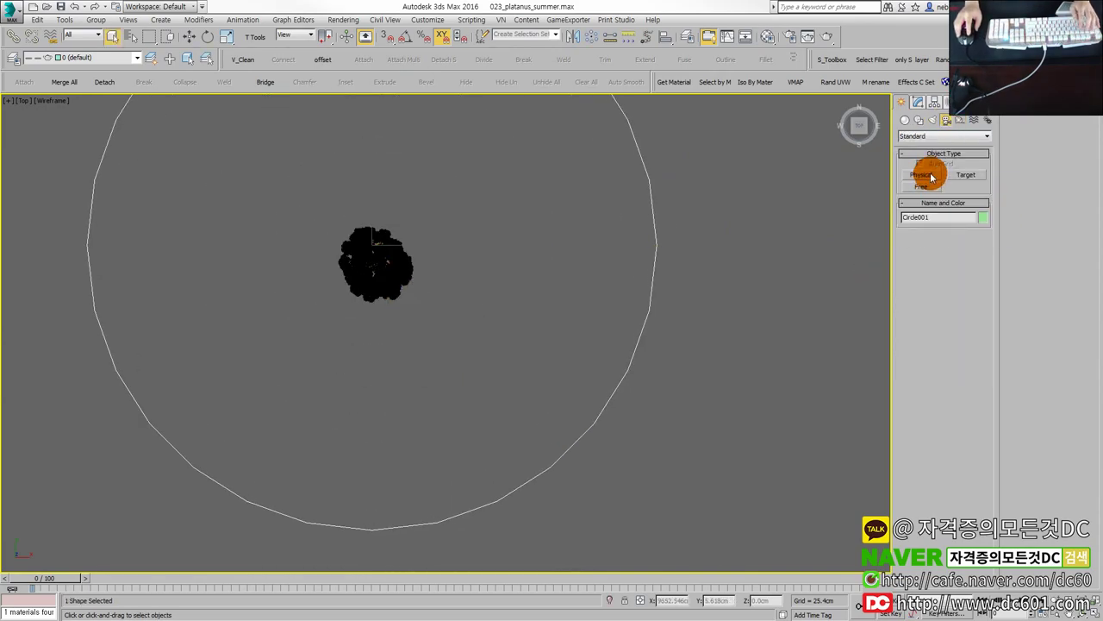
click(948, 183)
drag(591, 406, 366, 259)
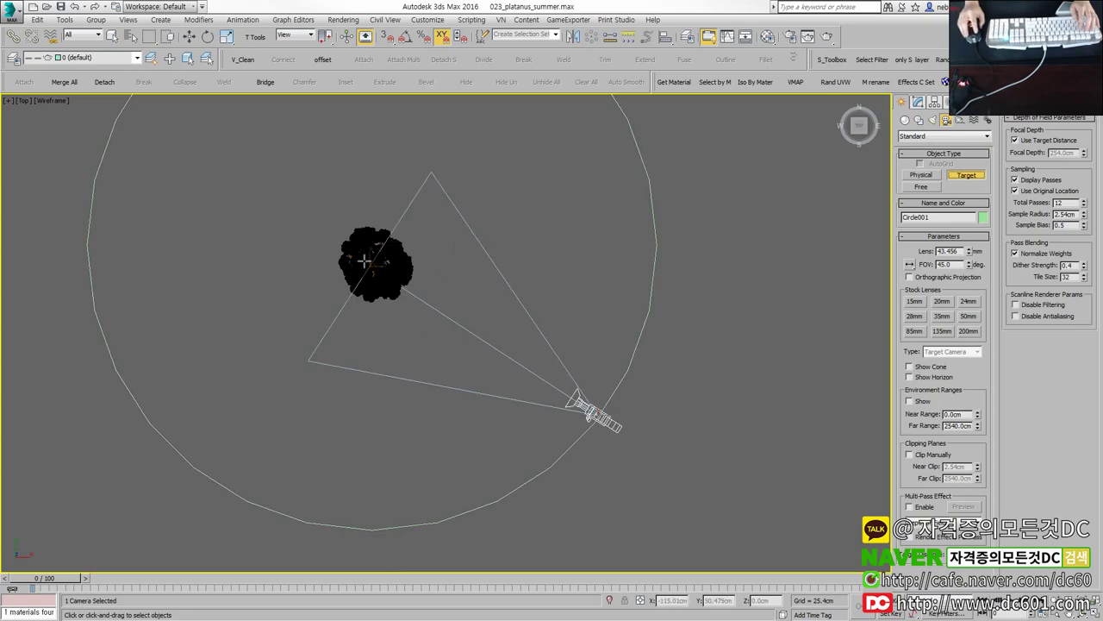
click(338, 24)
mouse_move(257, 80)
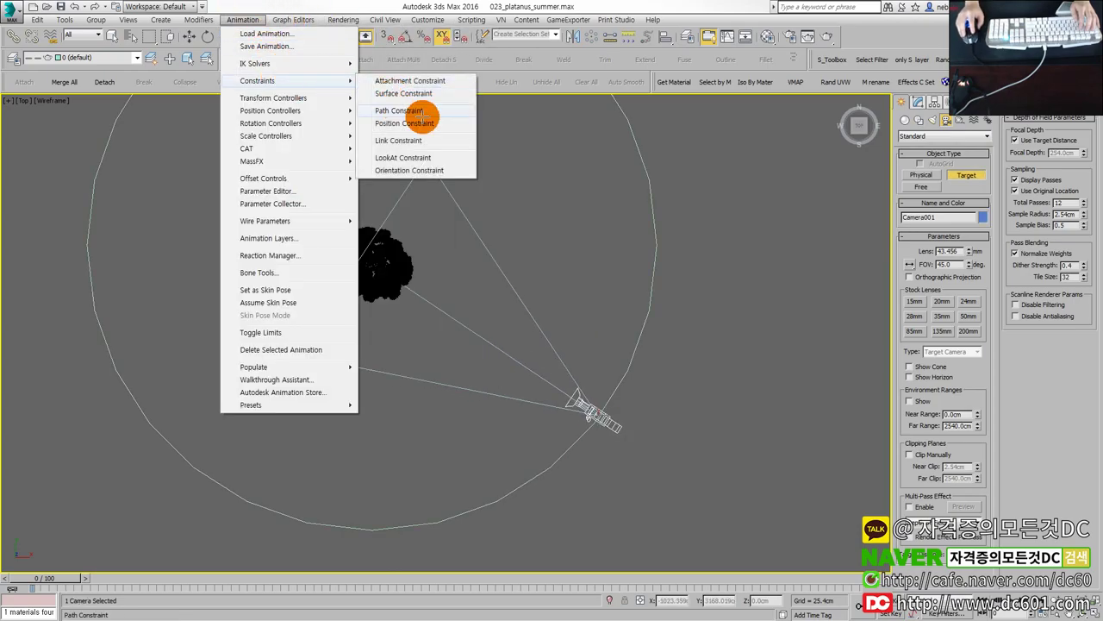
click(414, 110)
click(657, 237)
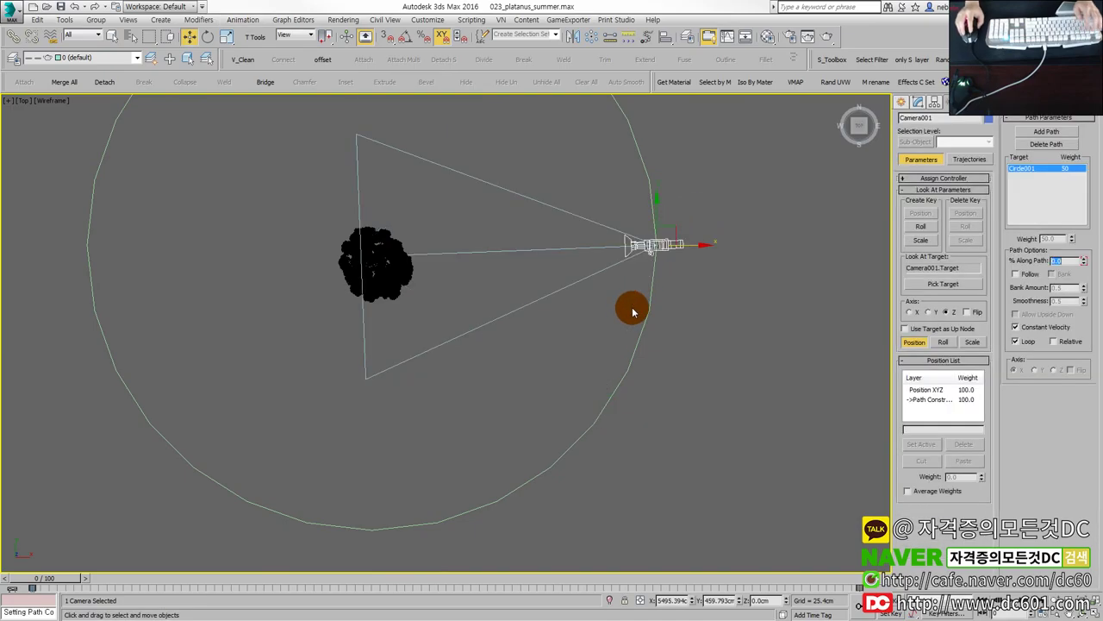
Step: View through Camera001 and play back its 100-frame orbit around the tree
key(alt+w)
middle_click(694, 482)
key(c)
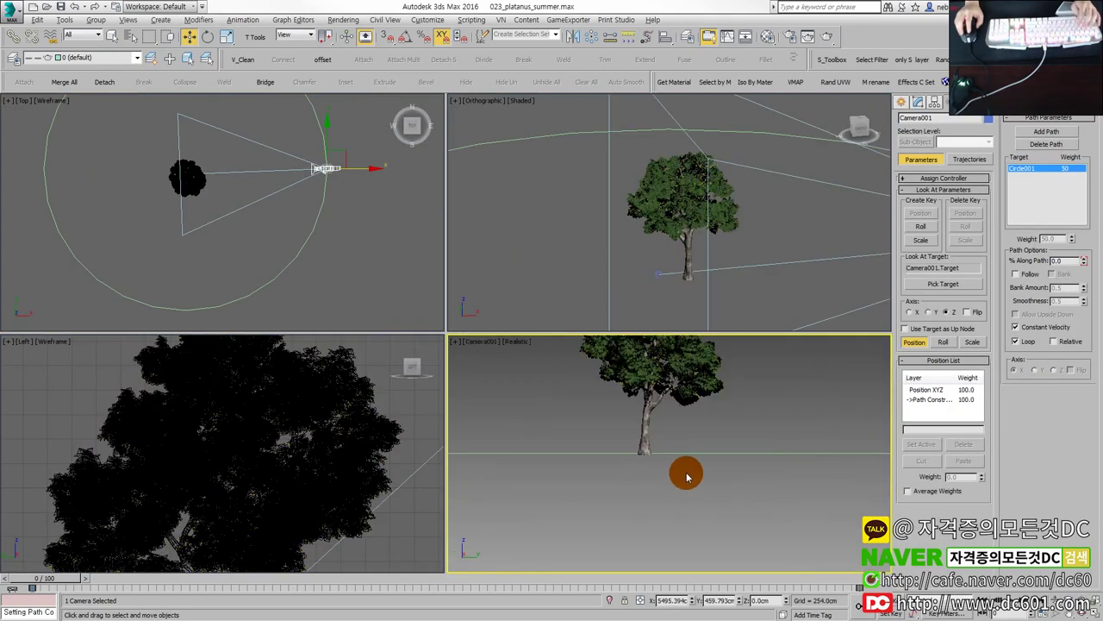
key(alt+w)
middle_drag(598, 425, 623, 514)
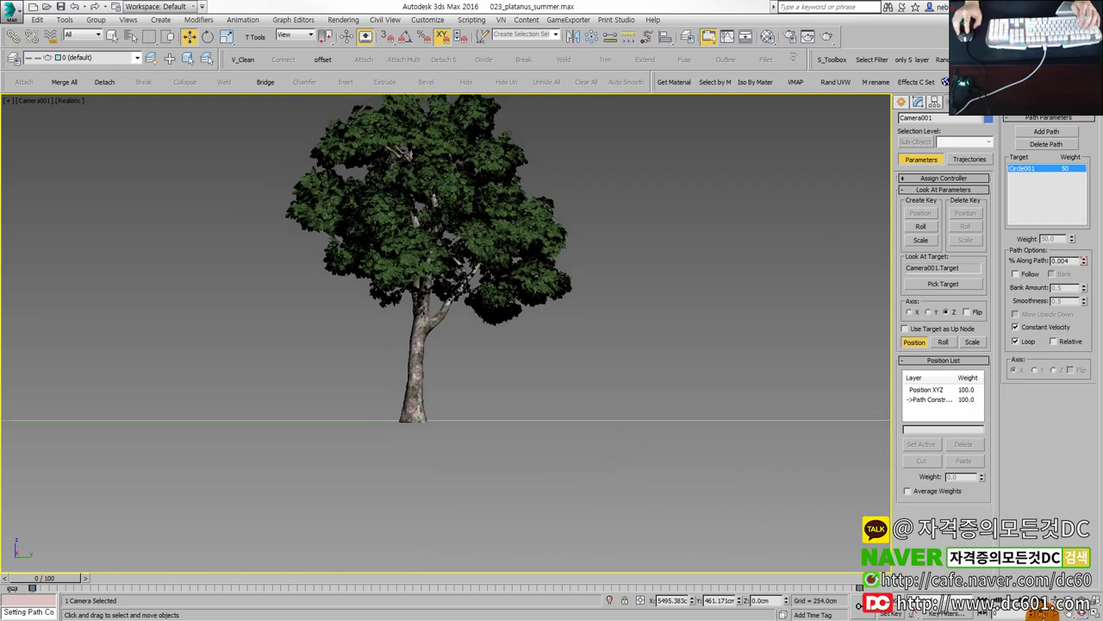
key(slash)
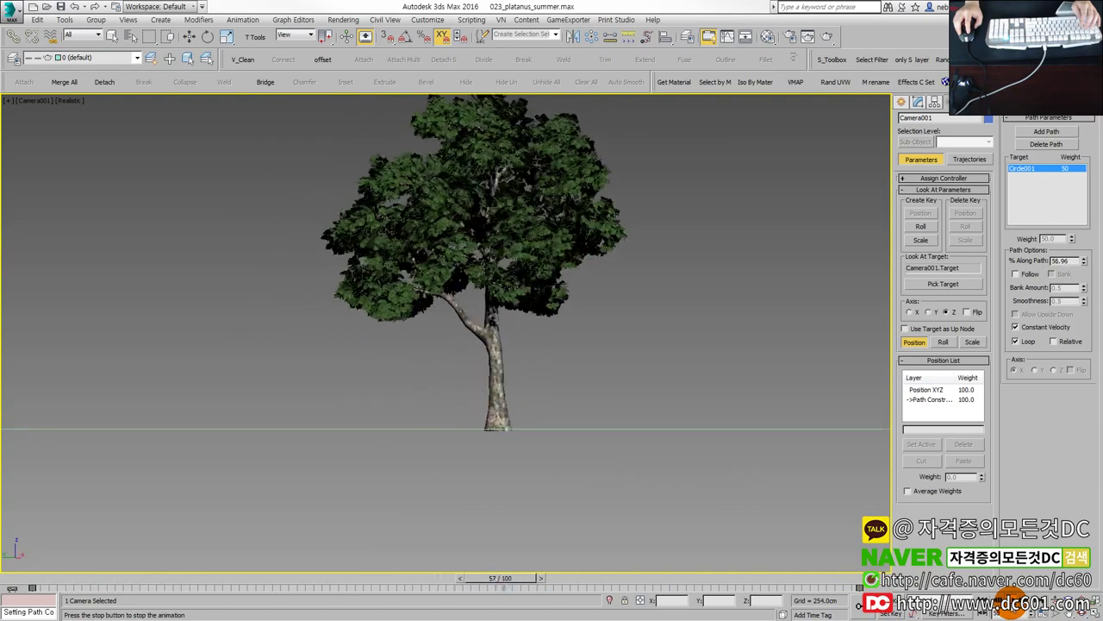
click(601, 450)
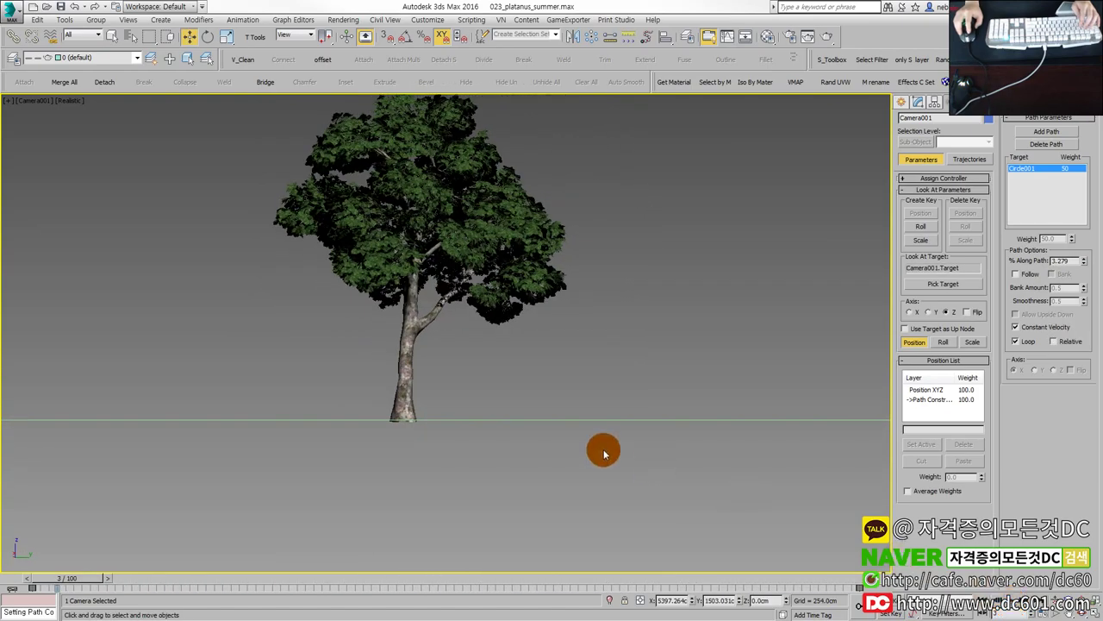
key(alt+w)
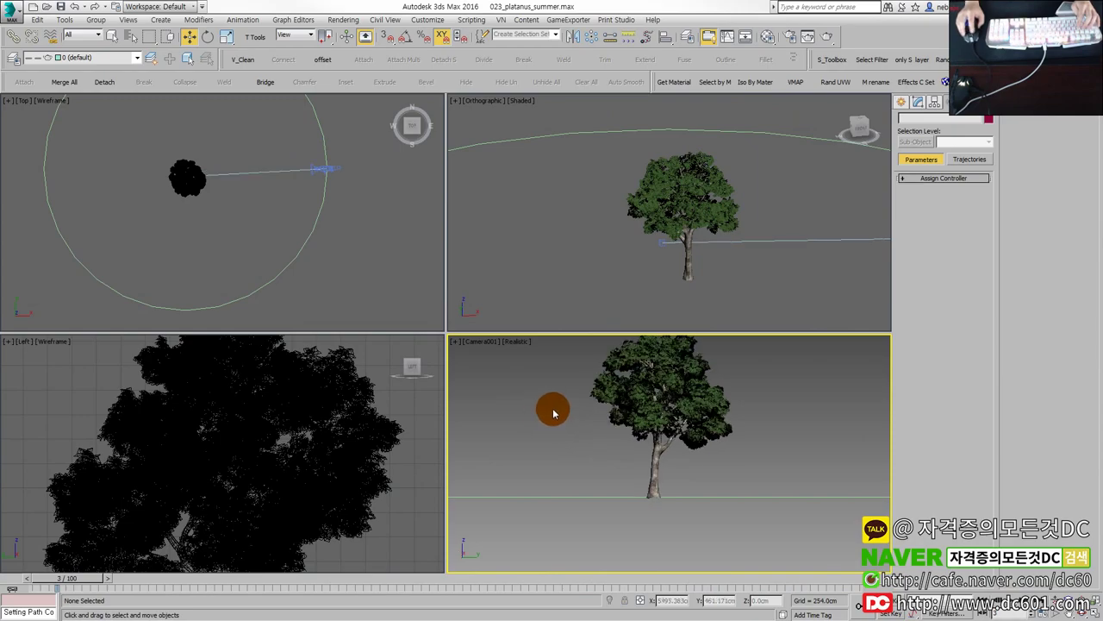
Step: Maximize the view, switch to Top, and zoom and tilt slightly over the tree
key(alt+w)
key(t)
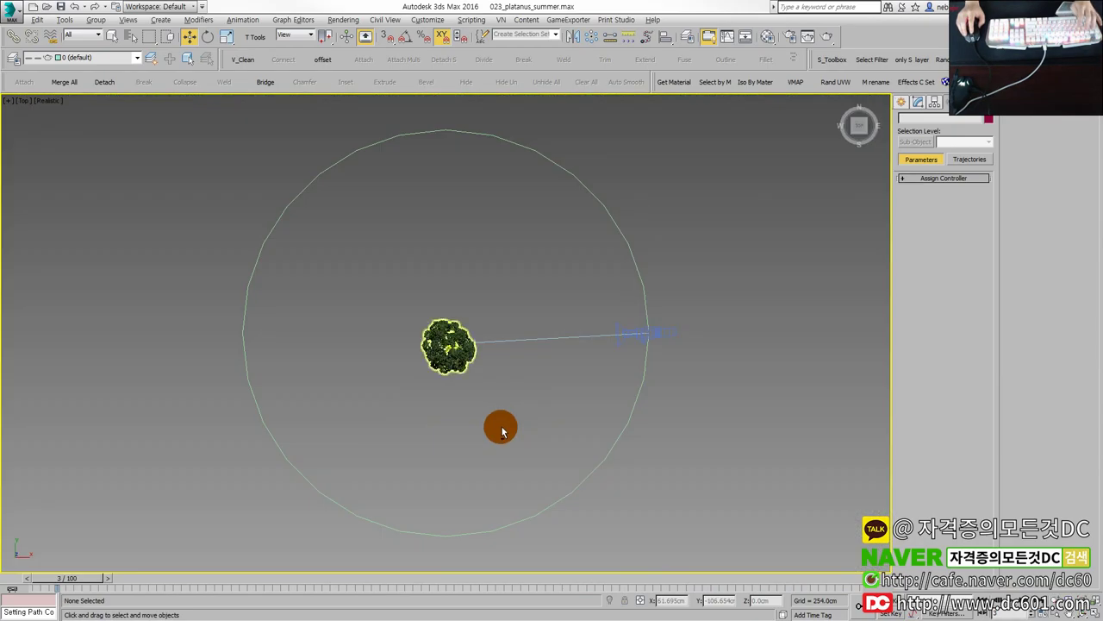
scroll(500, 426, down, 3)
alt+middle_drag(500, 426, 507, 385)
scroll(483, 381, up, 3)
Step: Select and deselect the tree while orbiting to an angled view of it and its circular path, then open the Application menu
drag(404, 335, 517, 431)
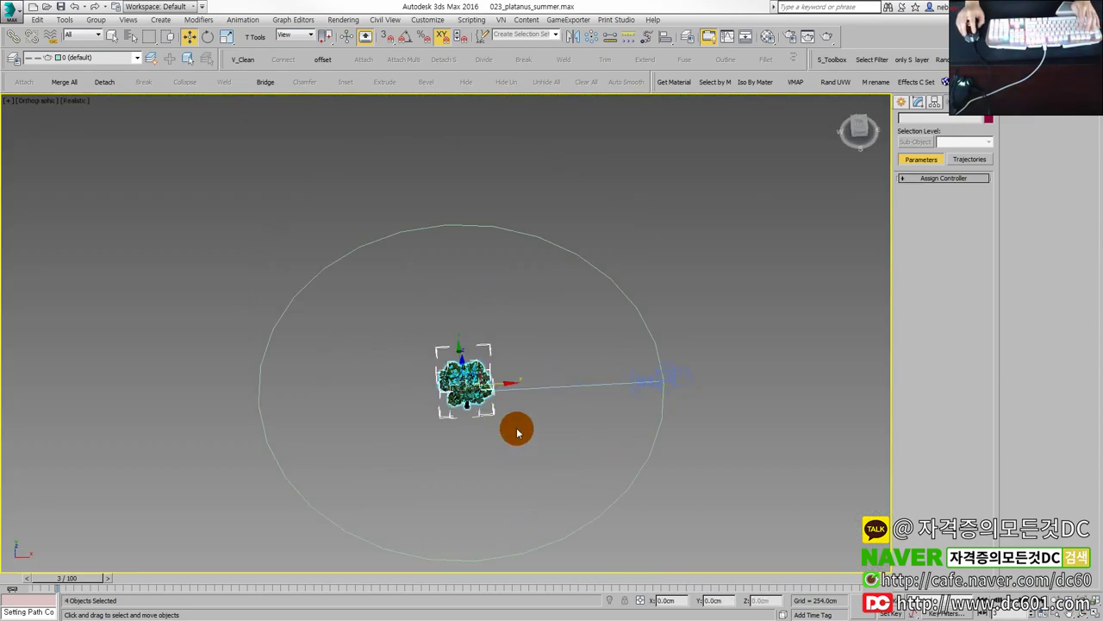
scroll(474, 366, up, 4)
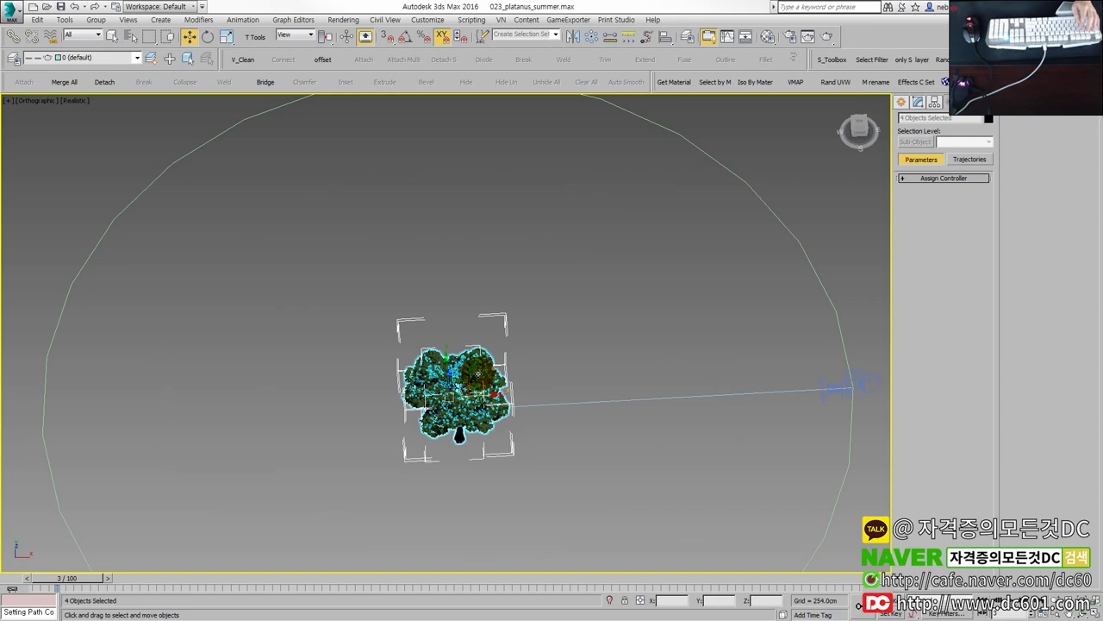
click(592, 334)
alt+middle_drag(591, 340, 518, 324)
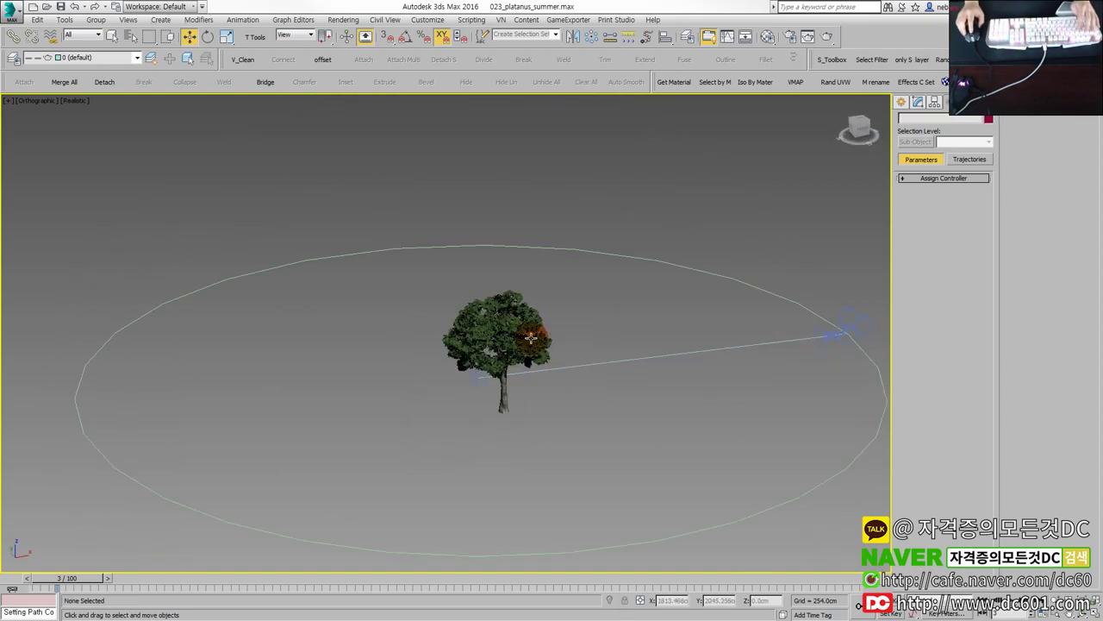
click(517, 332)
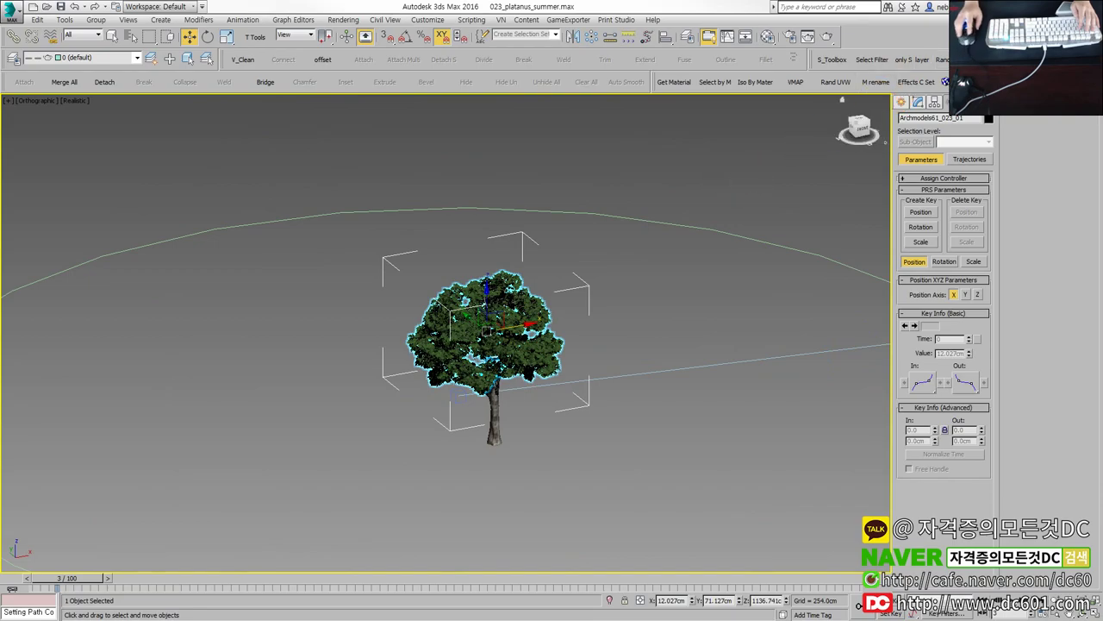
click(609, 272)
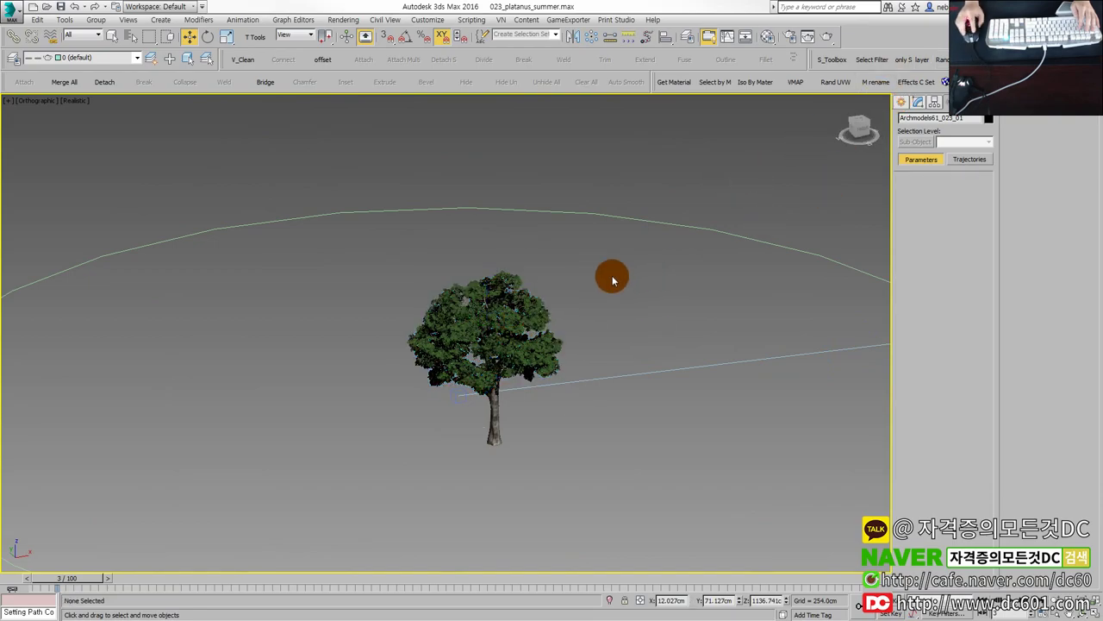
click(14, 10)
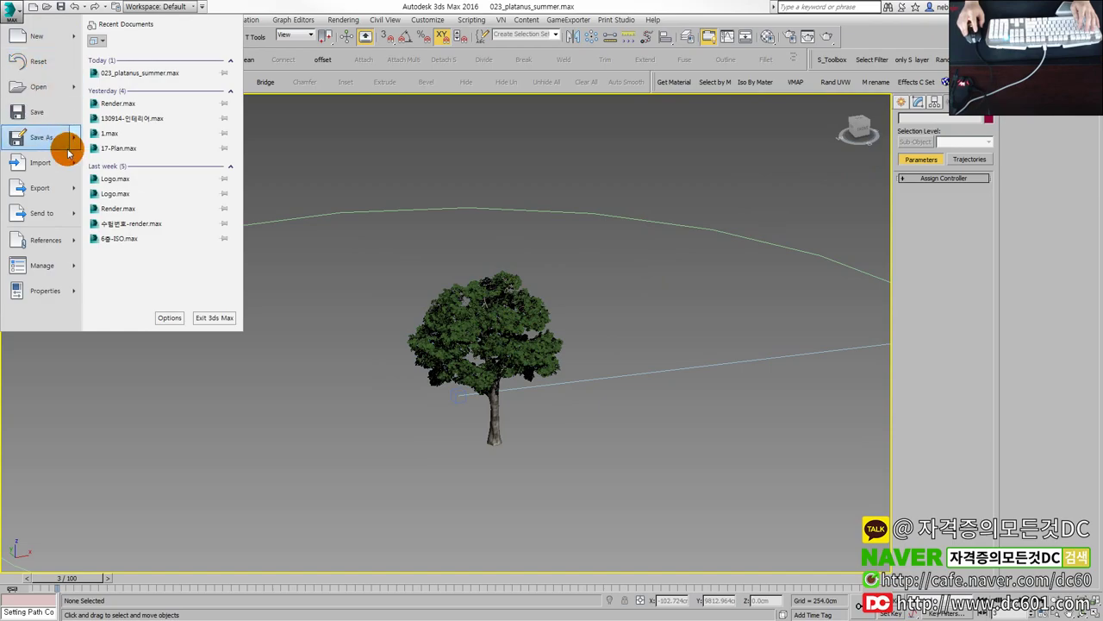
Step: Orbit higher to see the whole circle path, reopening and closing the recent documents list
click(578, 297)
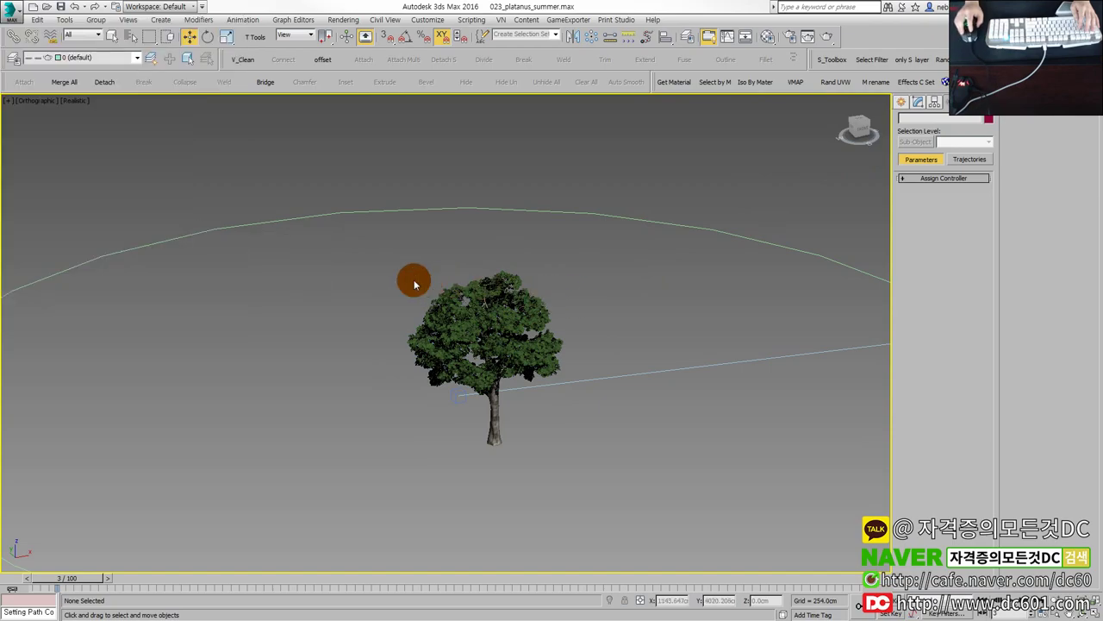
mouse_move(414, 279)
alt+middle_down()
mouse_move(398, 319)
mouse_move(271, 200)
alt+middle_up()
click(14, 10)
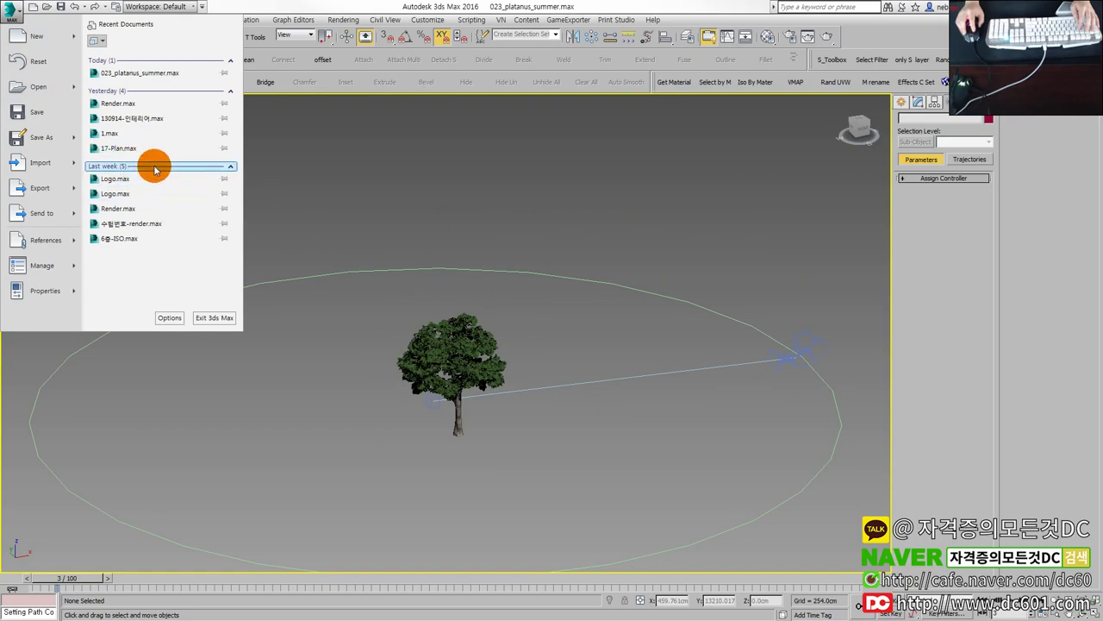
click(577, 224)
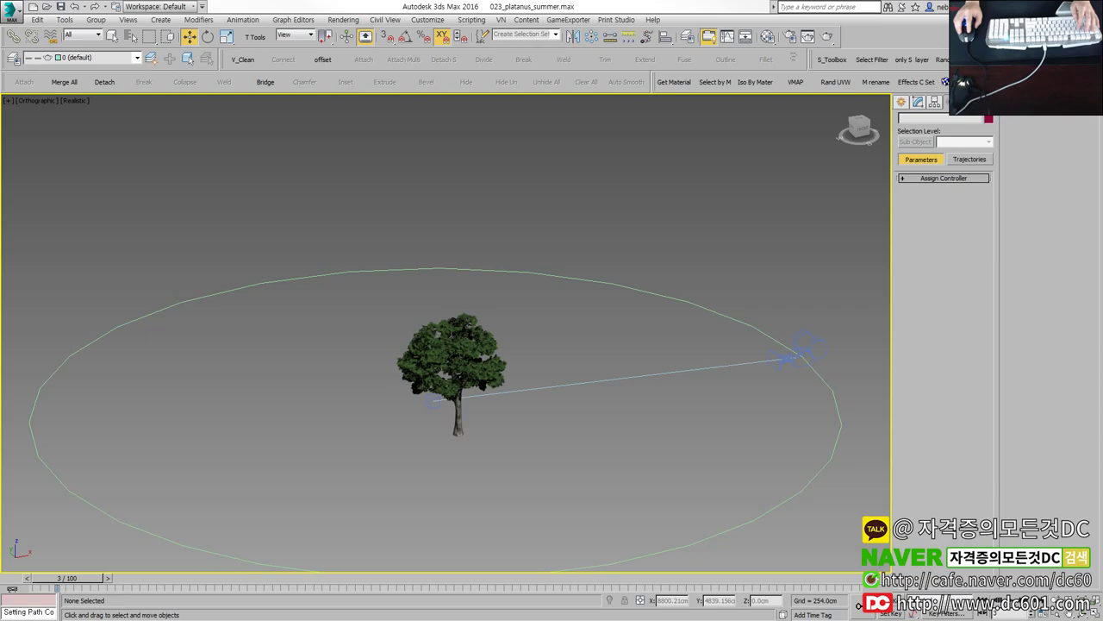
Step: Open Render.max without saving the tree scene, dismissing the gamma, V-Ray and units notices
right_click(686, 217)
click(681, 238)
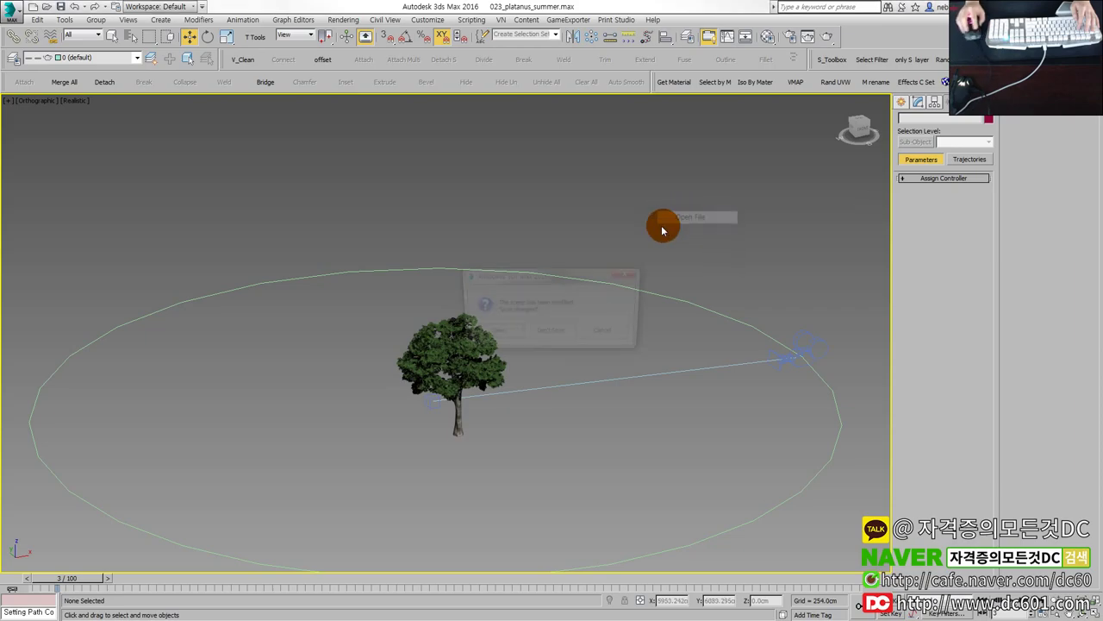
click(550, 331)
click(551, 401)
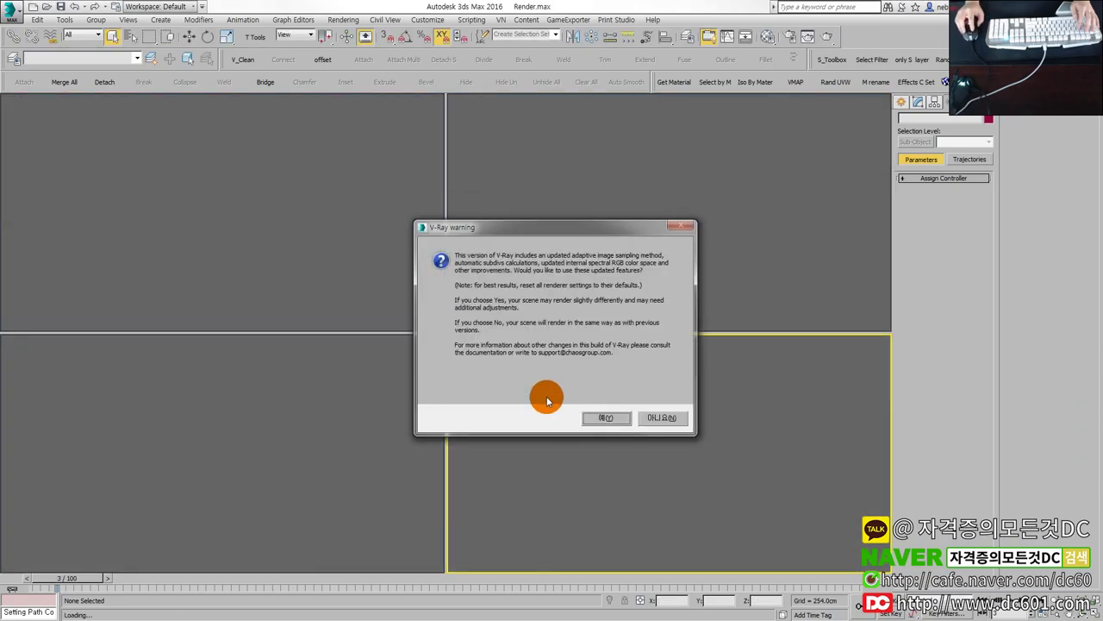
click(606, 417)
click(573, 369)
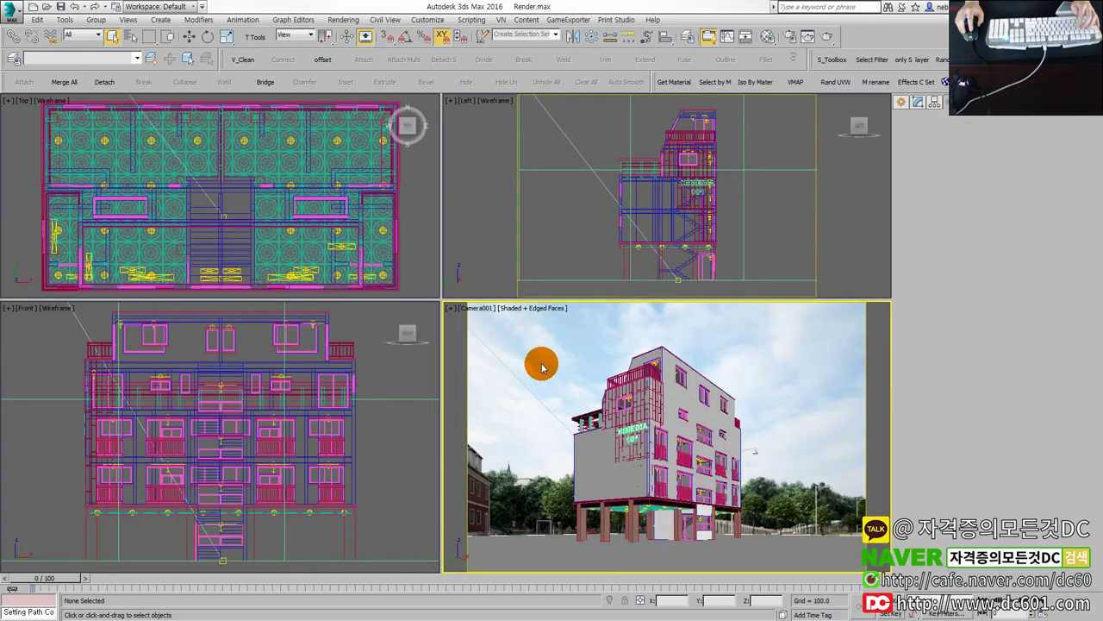
Step: Maximize Camera001 and hide the grey ground object Badak
key(alt+w)
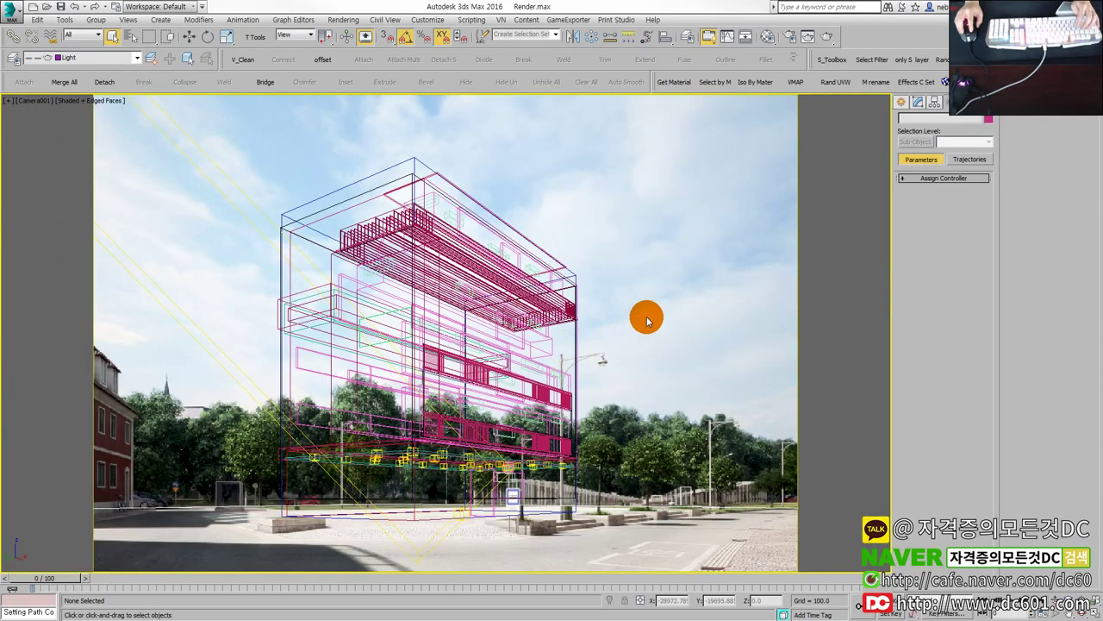
click(630, 532)
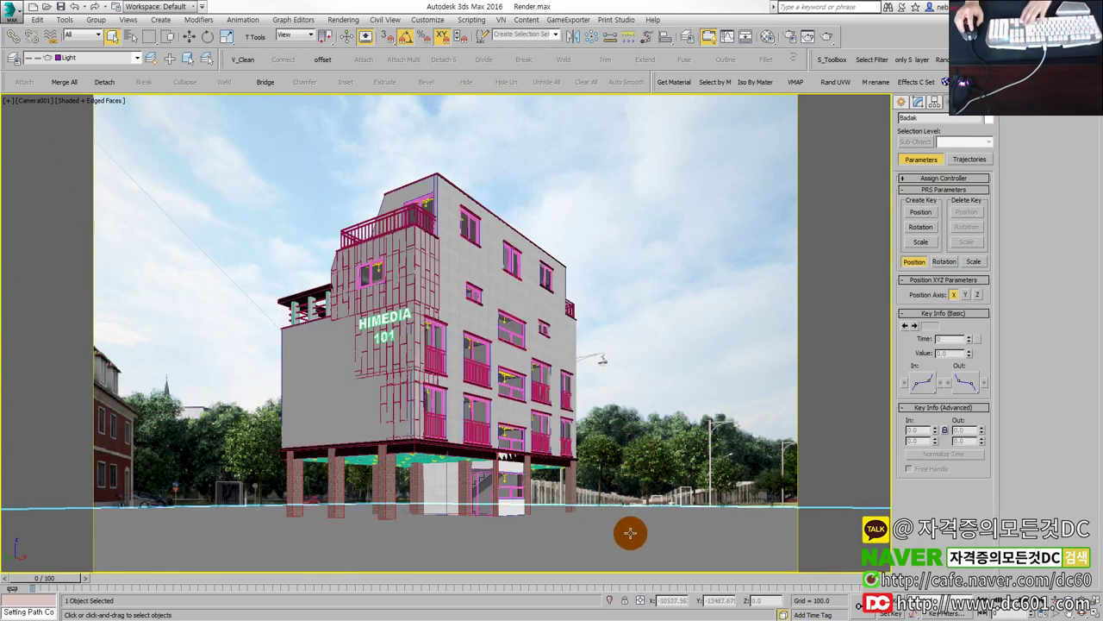
key(Delete)
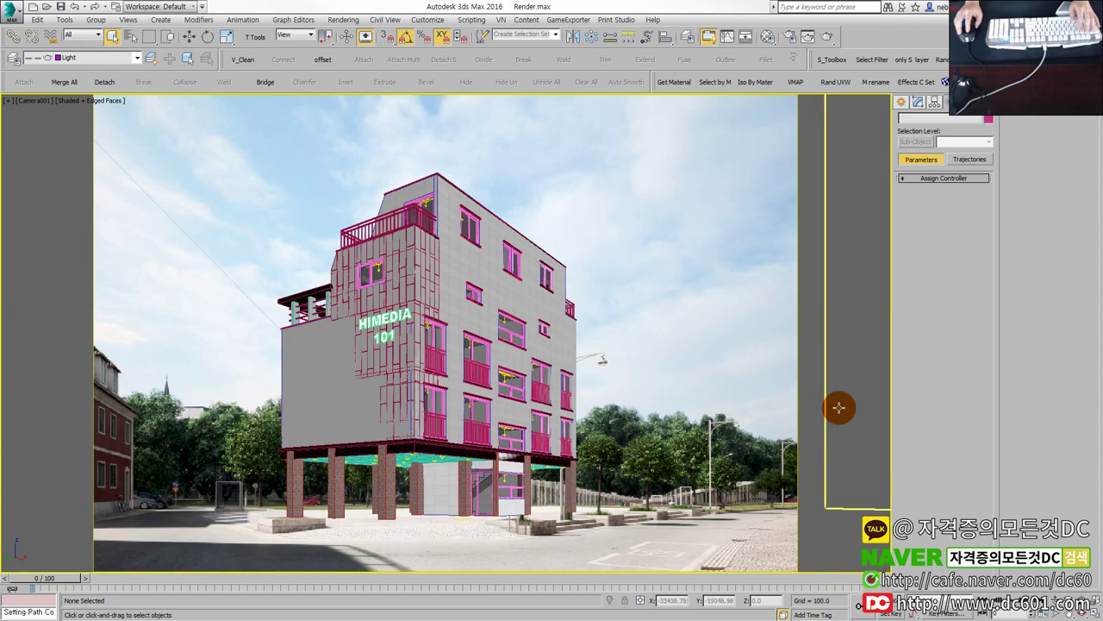
Step: Select the Wall object, then maximize and orbit the side view to select Mabel_Top
click(414, 355)
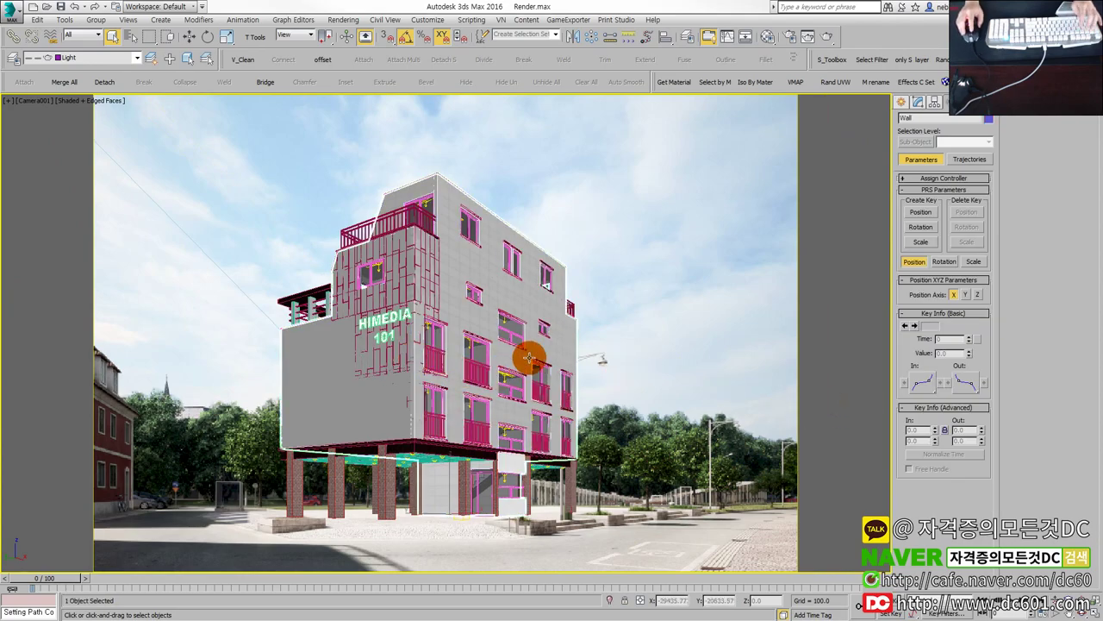
key(alt+w)
click(572, 229)
key(alt+w)
mouse_move(581, 266)
middle_down()
mouse_move(622, 351)
mouse_move(574, 305)
mouse_move(628, 362)
mouse_move(566, 344)
mouse_move(574, 327)
middle_up()
scroll(597, 299, down, 10)
scroll(589, 310, up, 5)
click(591, 312)
scroll(591, 313, up, 5)
Step: Maximize the camera view, clear the selection, and mark the building's framing with red annotations, then clear them
key(alt+w)
click(593, 380)
key(alt+w)
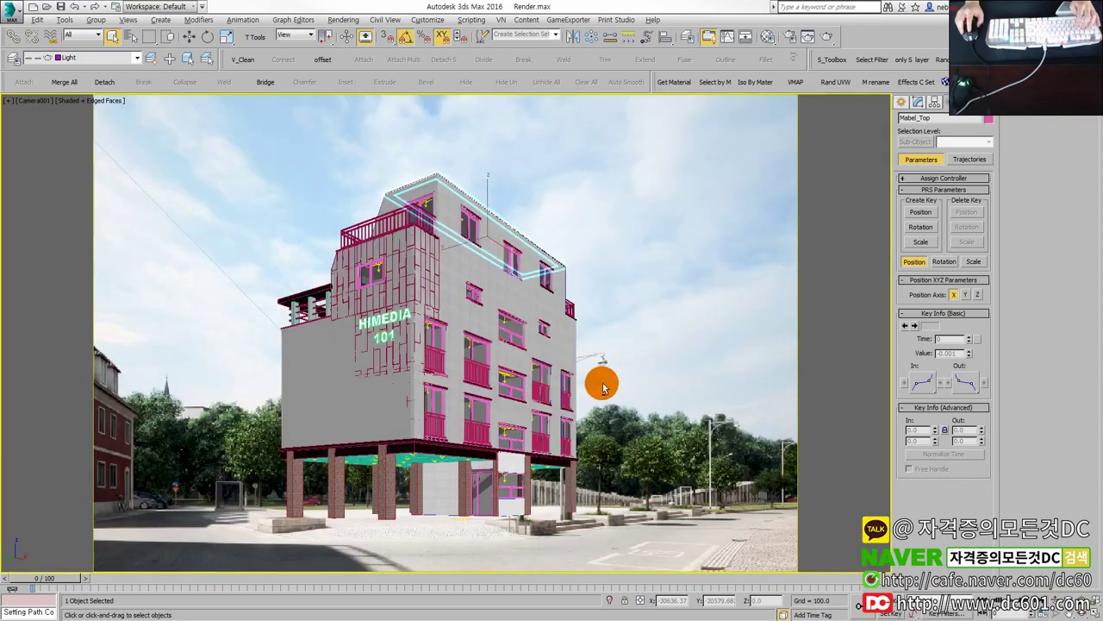
click(659, 332)
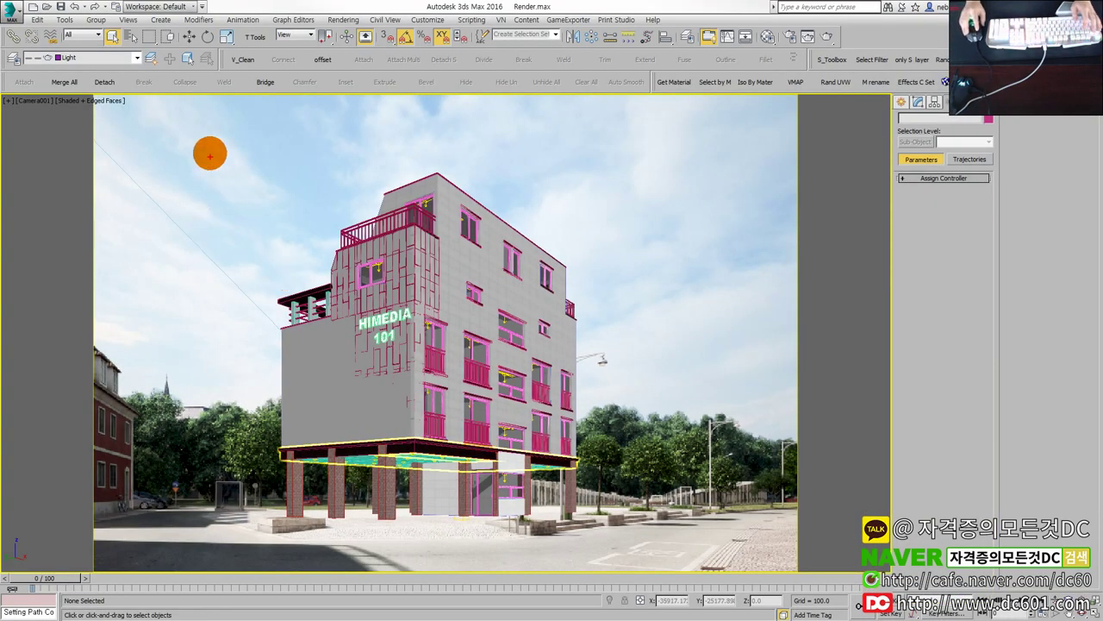
mouse_move(207, 154)
mouse_down()
mouse_move(352, 477)
mouse_move(717, 529)
mouse_up()
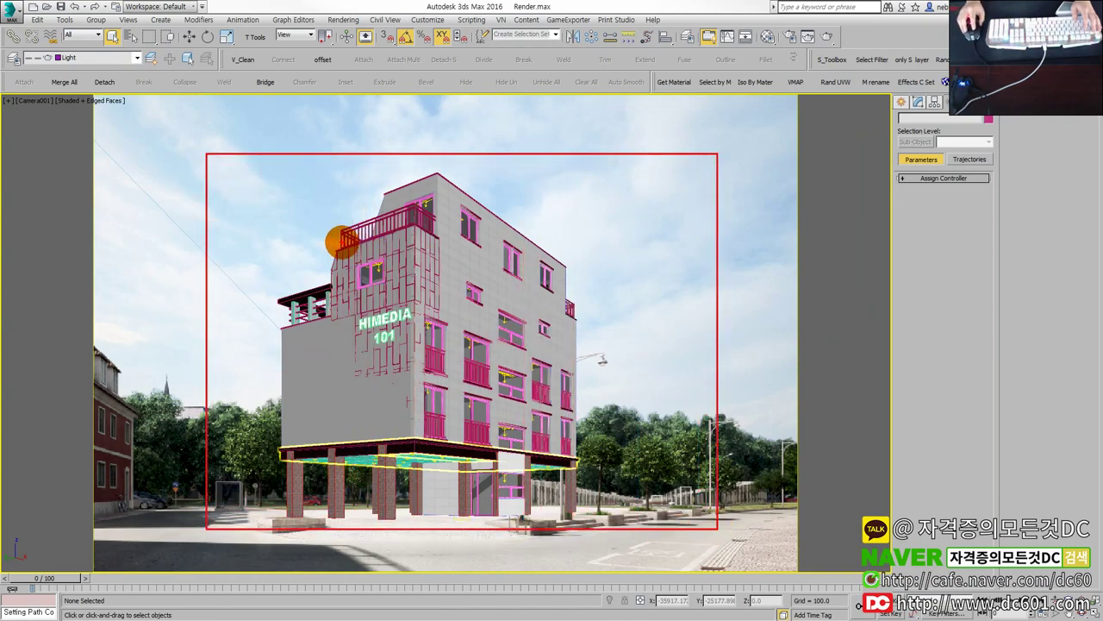
mouse_move(355, 491)
mouse_down()
mouse_move(630, 313)
mouse_move(642, 493)
mouse_move(341, 426)
mouse_up()
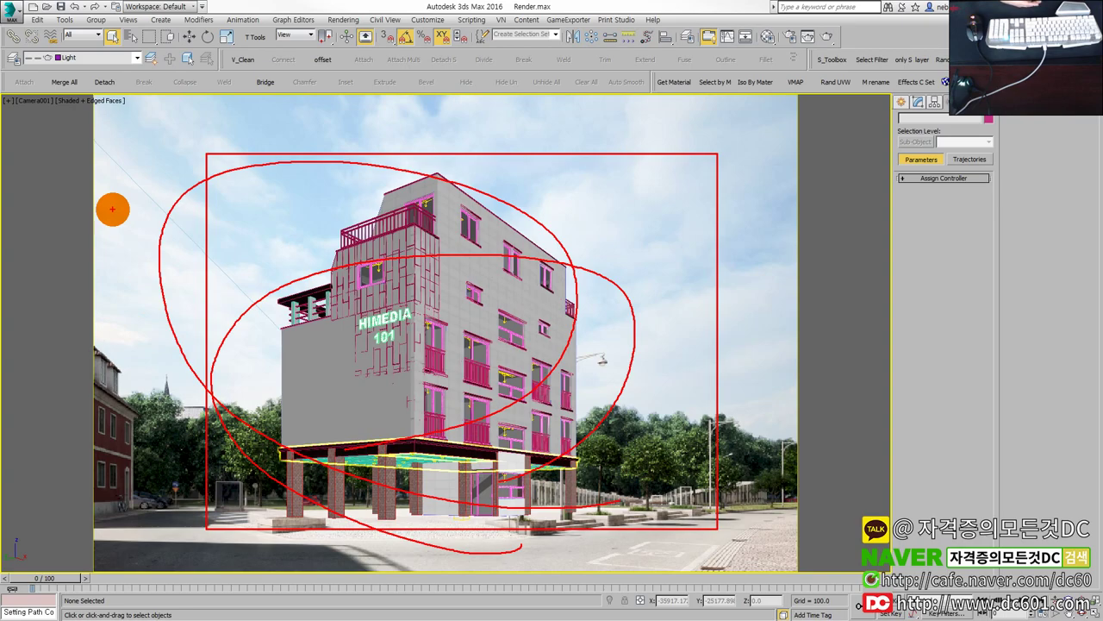
key(Escape)
Step: Maximize the Orthographic view, zoom out and orbit to look down on the building and backdrop
key(alt+w)
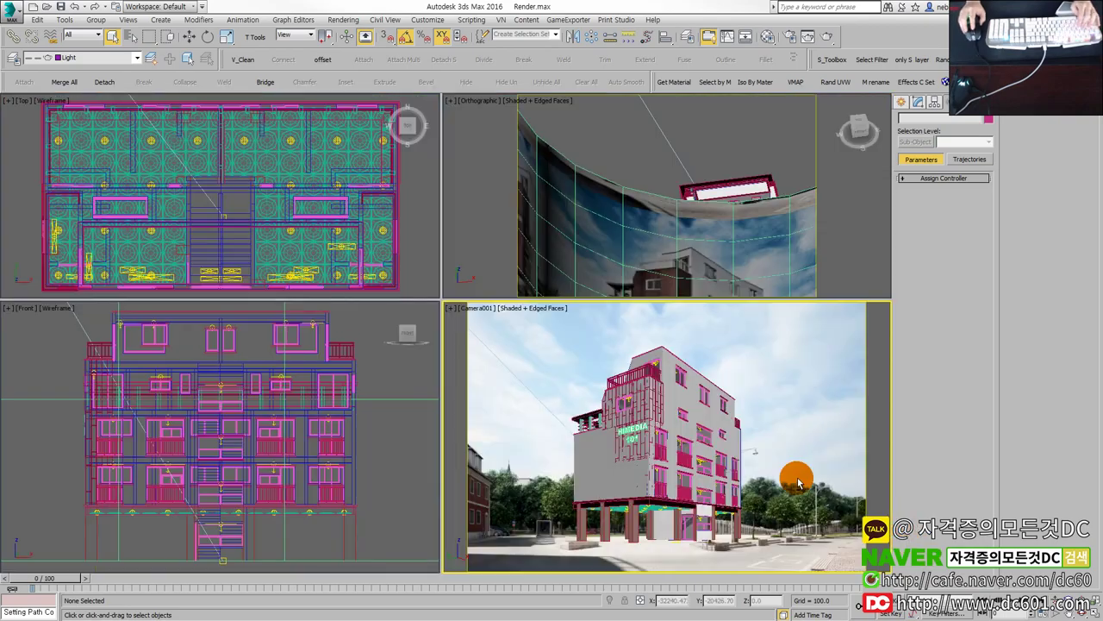
click(638, 258)
key(alt+w)
scroll(523, 284, down, 2)
scroll(549, 305, down, 2)
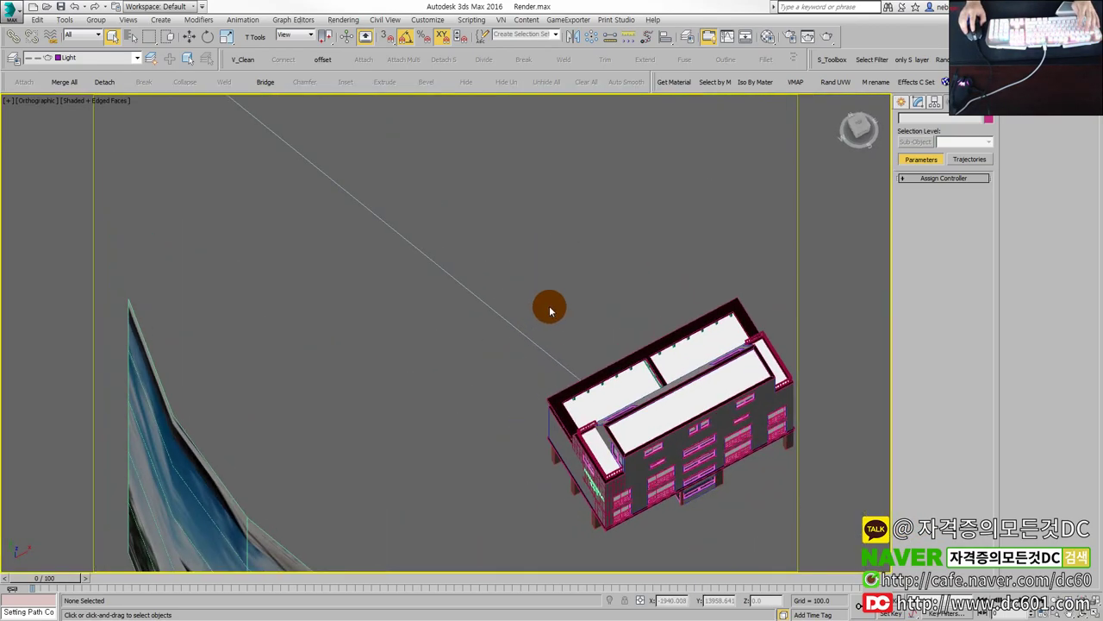
scroll(582, 315, down, 3)
scroll(617, 326, down, 2)
alt+middle_drag(617, 326, 594, 332)
scroll(586, 334, up, 2)
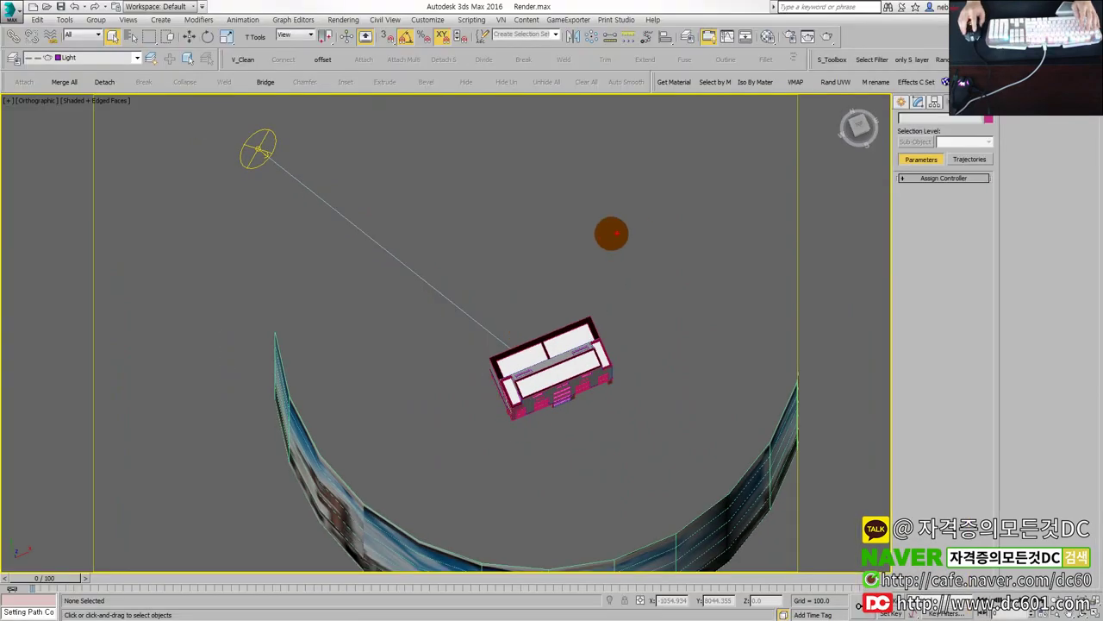
Step: Trace a red path around the building, clear it, and return to four viewports with the camera view active
mouse_move(609, 234)
mouse_down()
mouse_move(436, 302)
mouse_move(362, 478)
mouse_move(624, 337)
mouse_move(590, 261)
mouse_up()
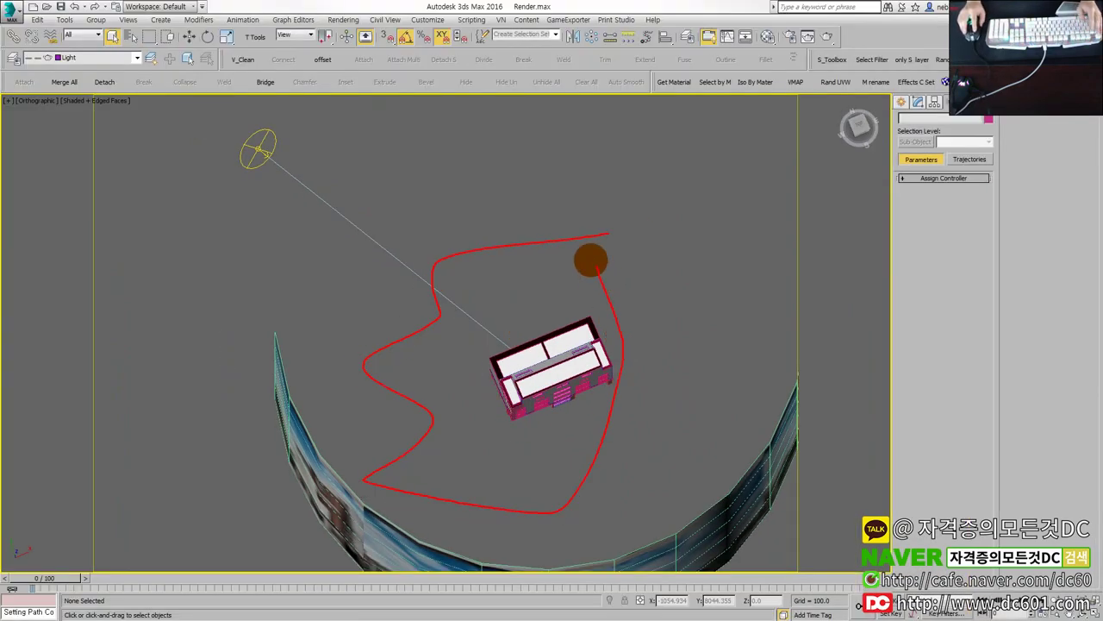
key(Escape)
scroll(523, 328, down, 1)
key(alt+w)
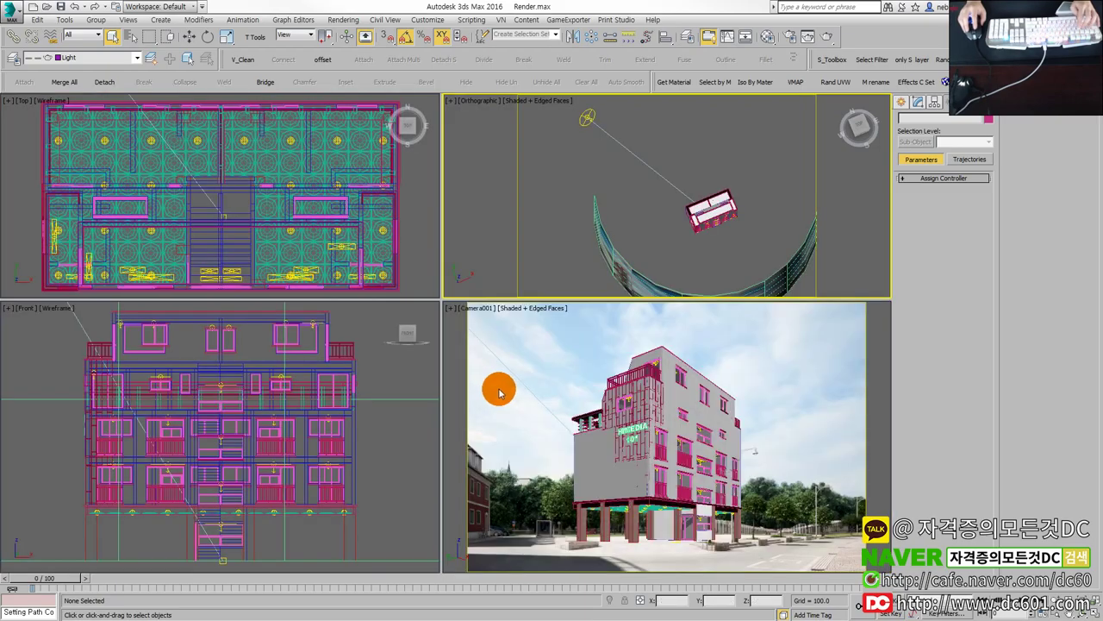
click(552, 468)
Step: Maximize Camera001 and sketch red perspective guides along the roof, street and building edges, then clear them
key(alt+w)
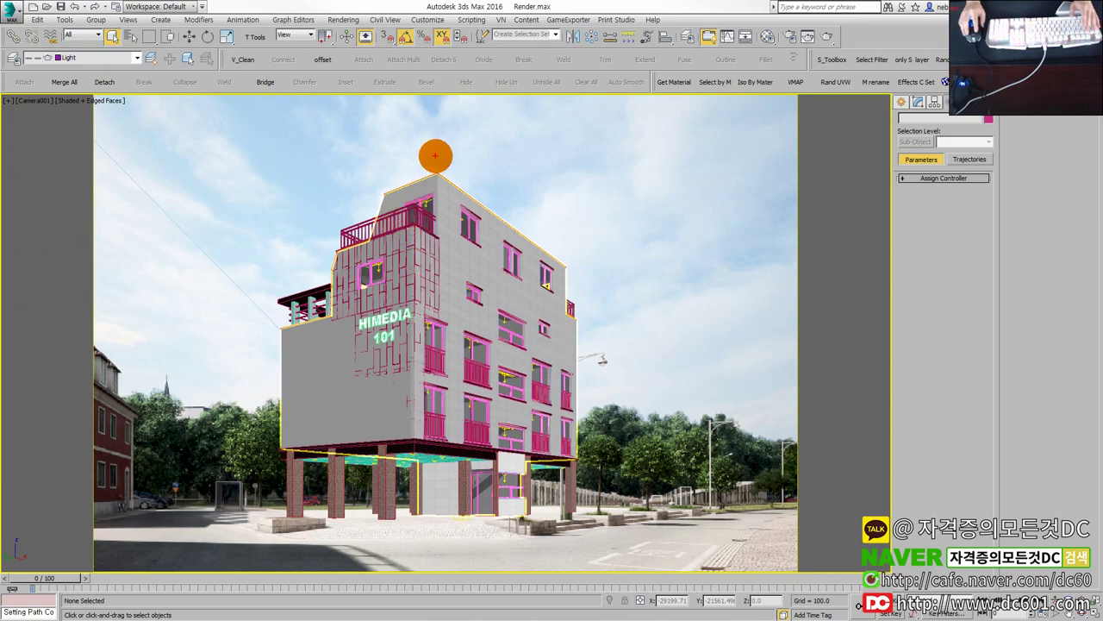
drag(435, 156, 60, 398)
drag(452, 160, 931, 472)
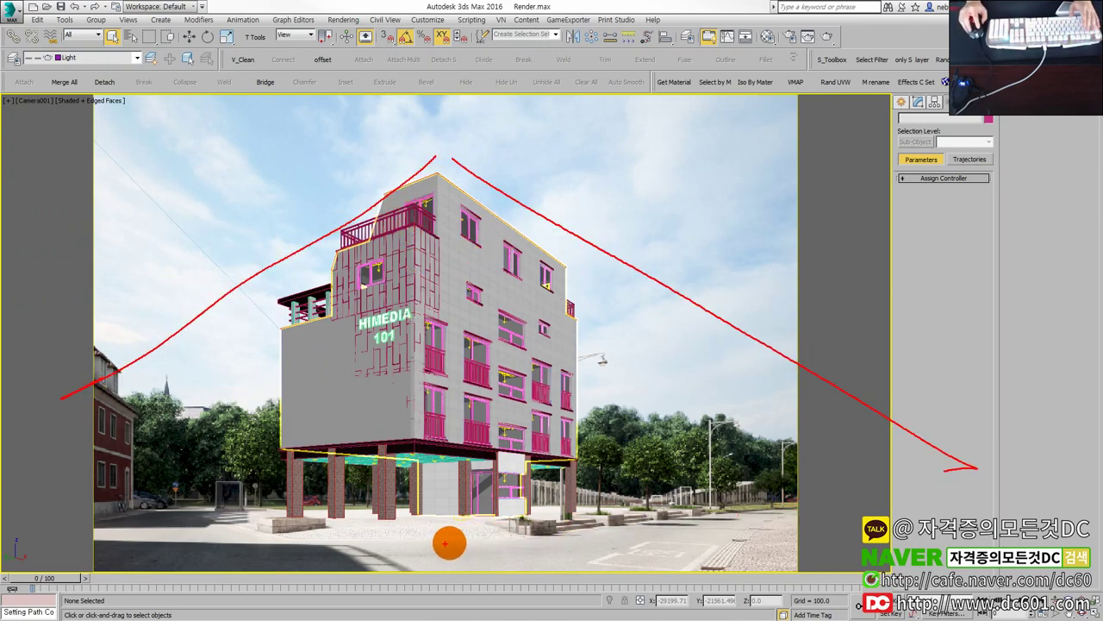
drag(444, 543, 950, 424)
drag(444, 558, 276, 520)
drag(203, 507, 78, 485)
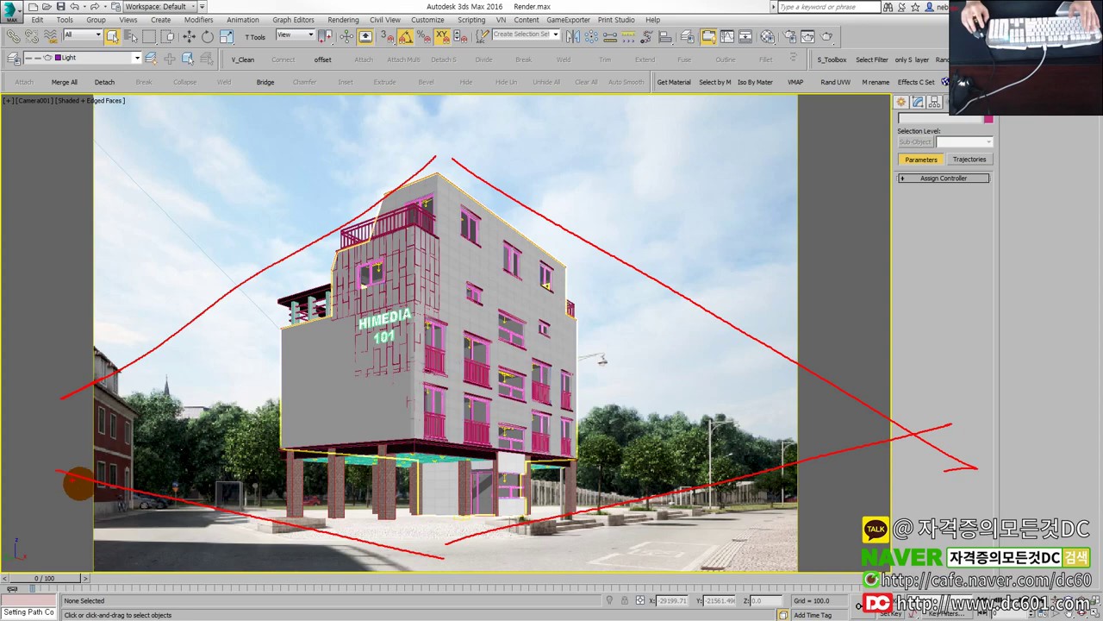
drag(133, 326, 125, 558)
drag(764, 272, 785, 576)
drag(783, 285, 786, 522)
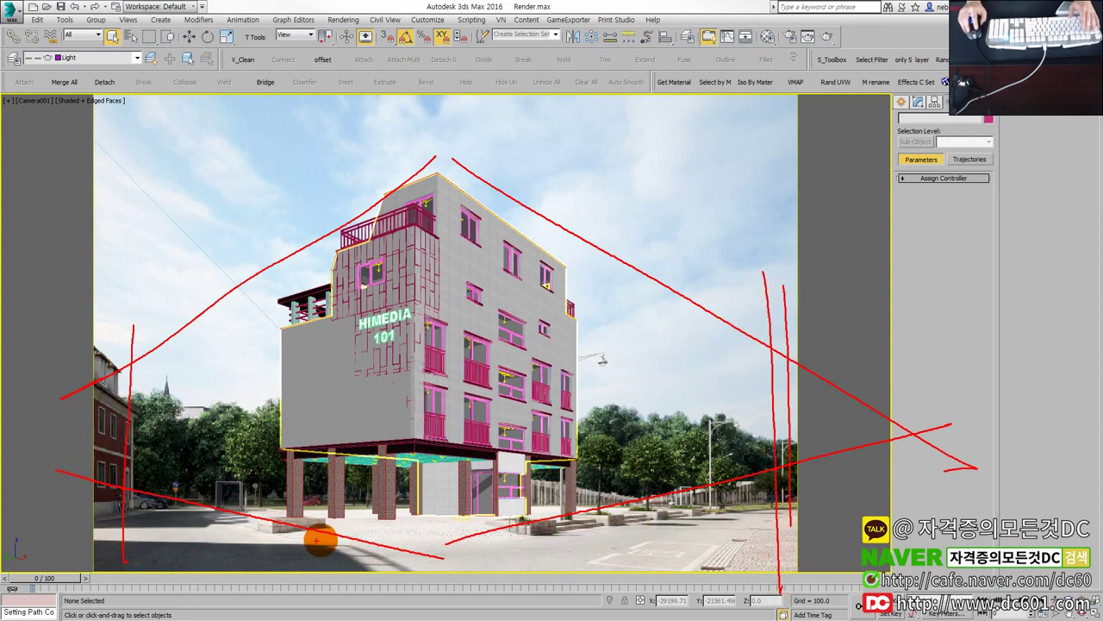
drag(320, 540, 823, 518)
drag(517, 521, 972, 498)
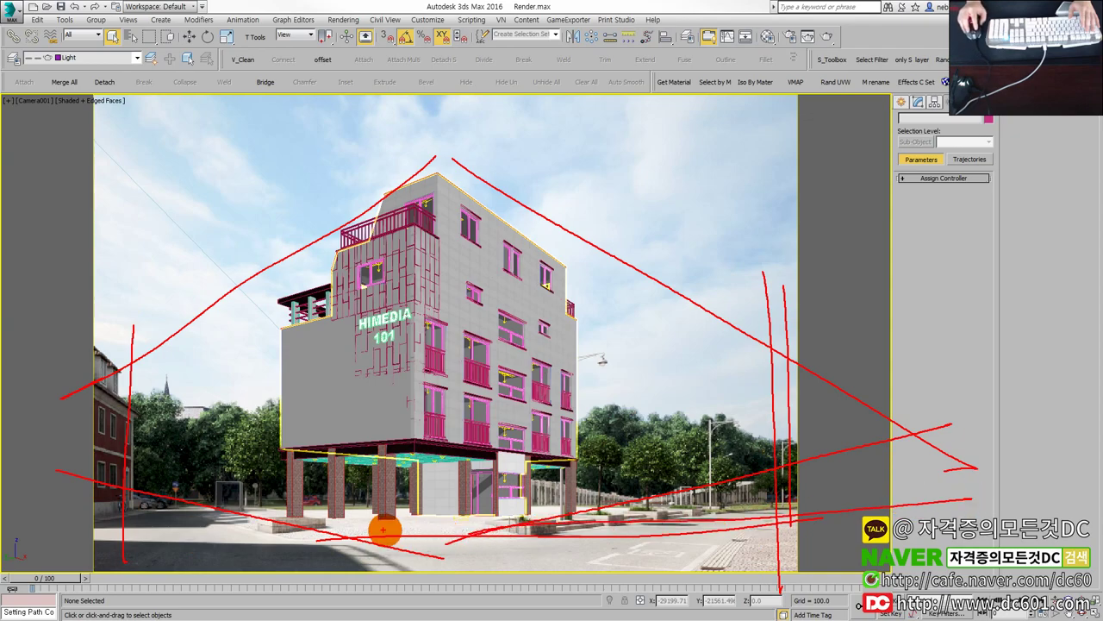
drag(390, 543, 26, 502)
drag(243, 516, 425, 521)
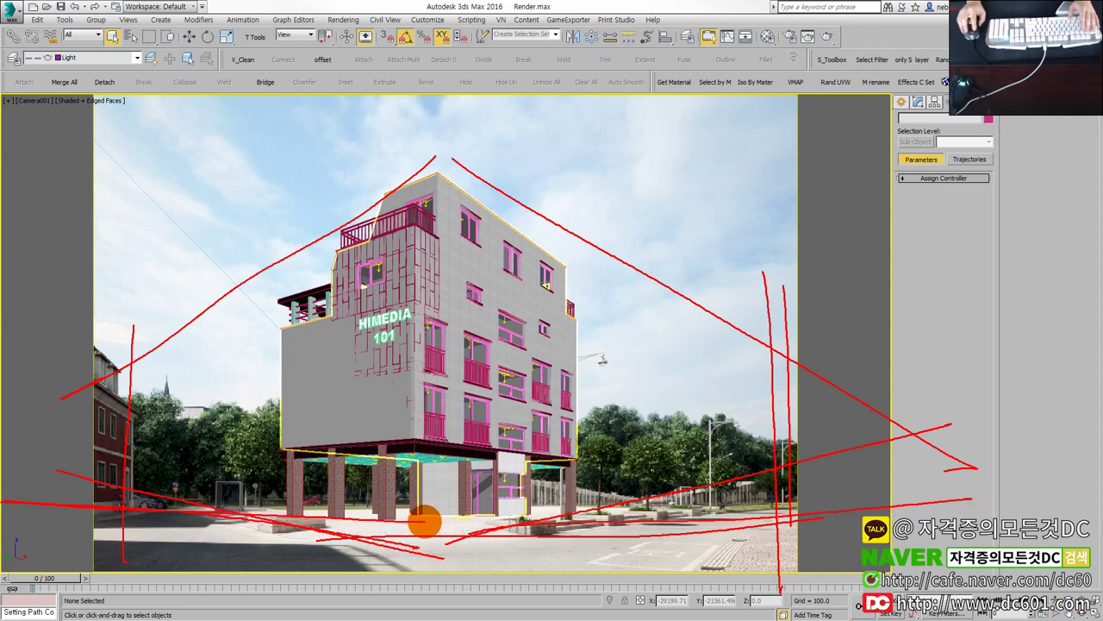
drag(264, 526, 838, 500)
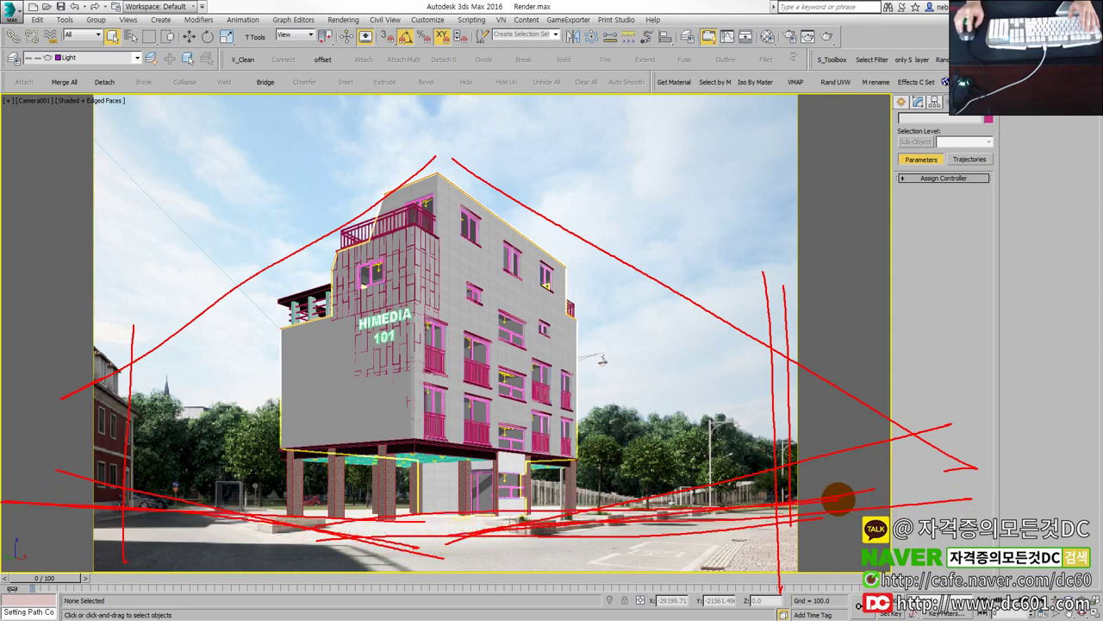
key(Escape)
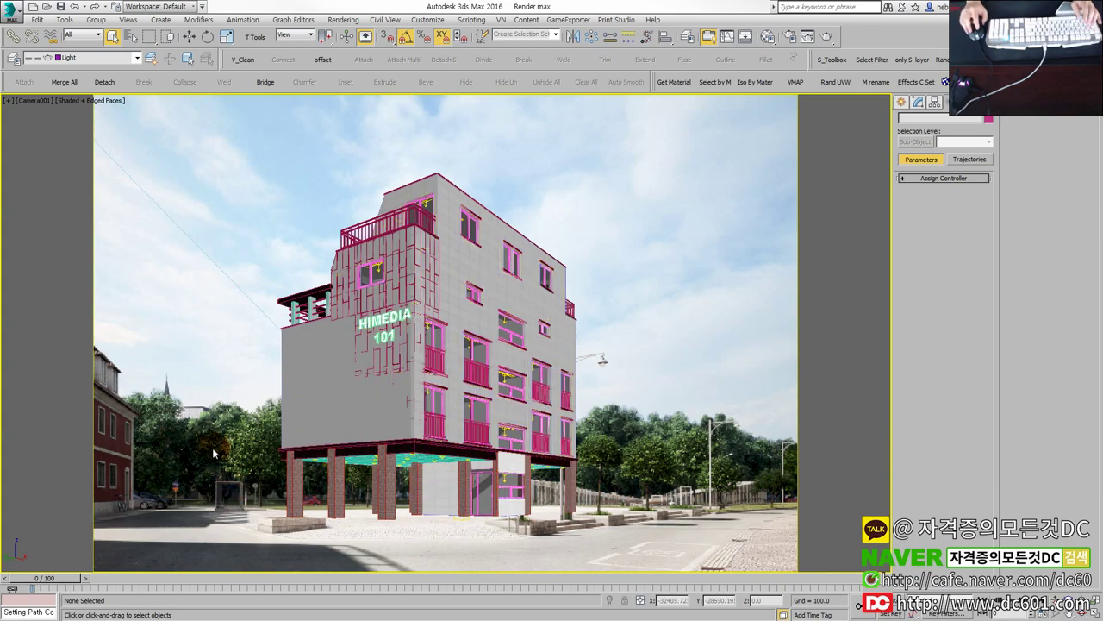
Step: Circle the trees on the left and right in red, then clear the marks
drag(172, 418, 259, 441)
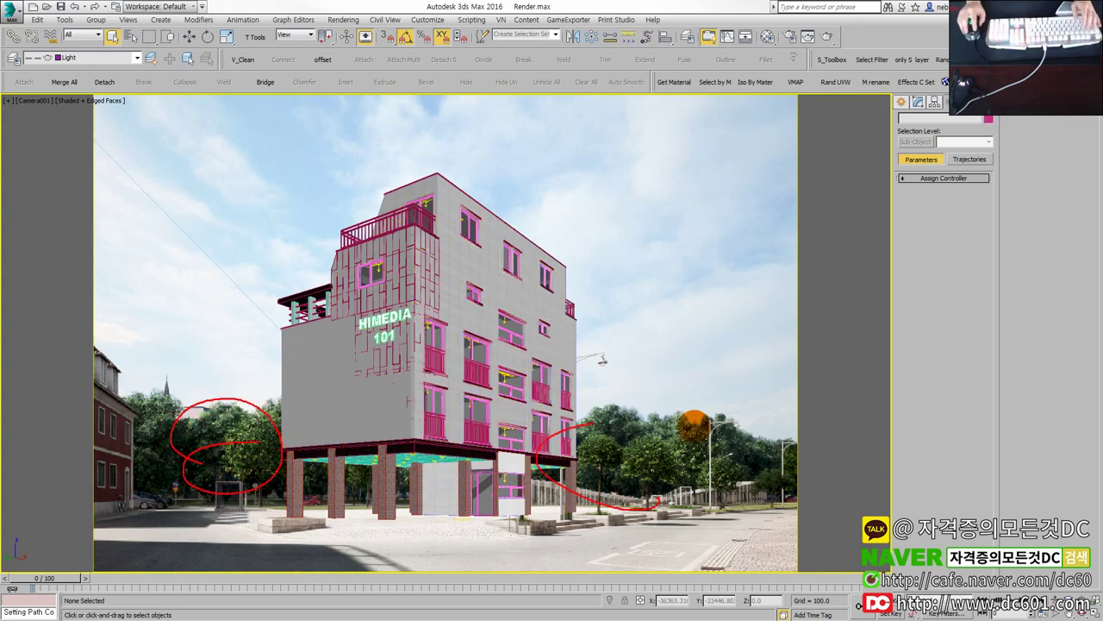
drag(697, 423, 659, 498)
key(Escape)
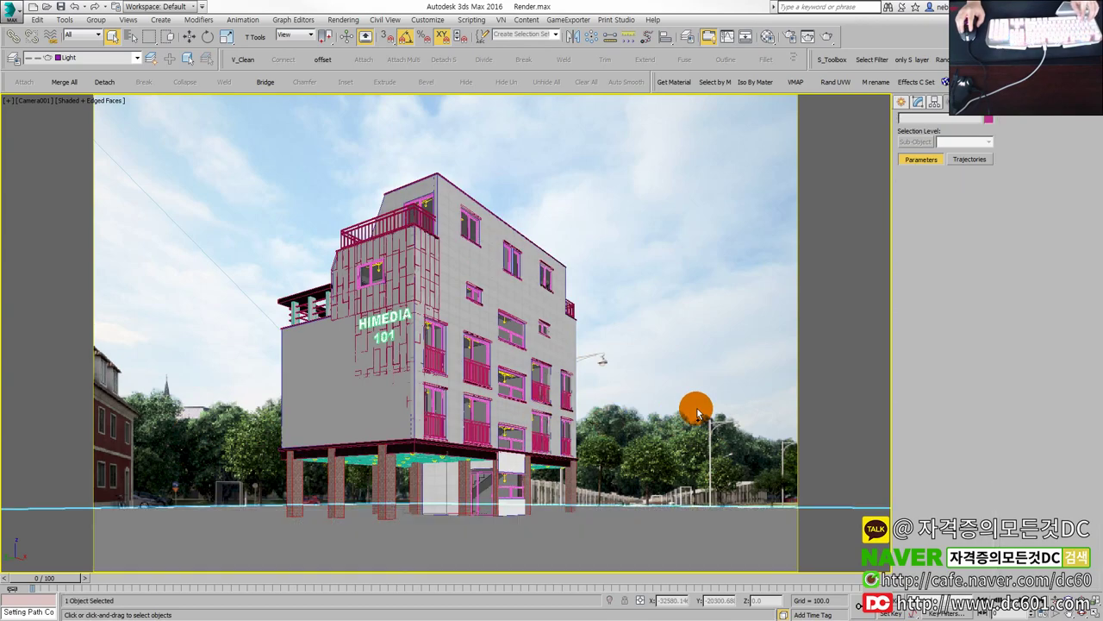
key(alt+w)
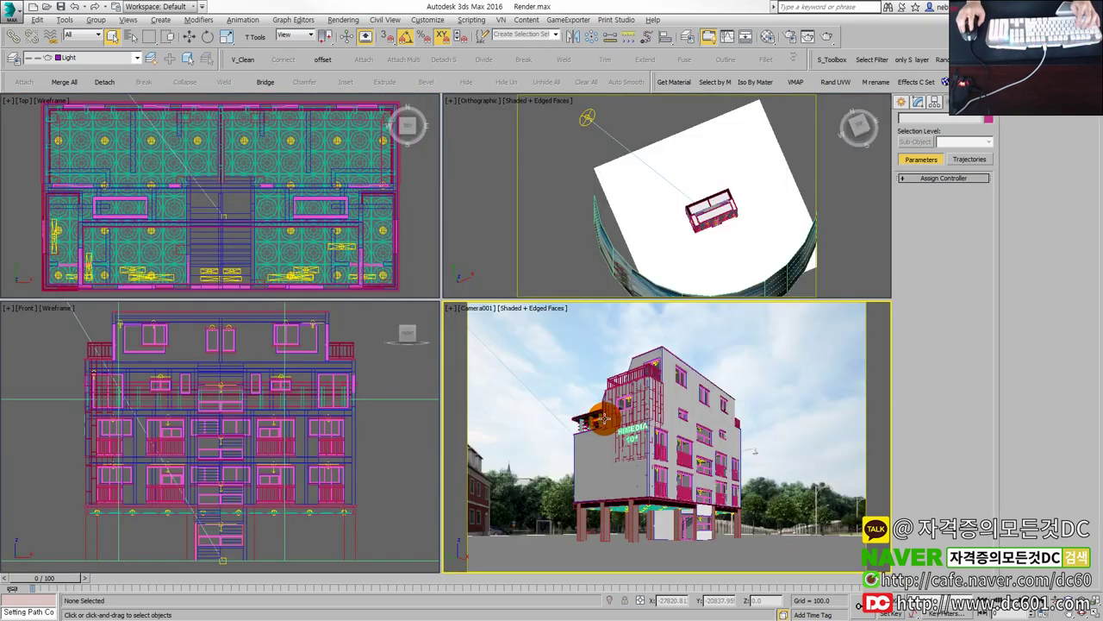
click(615, 247)
key(w)
click(574, 238)
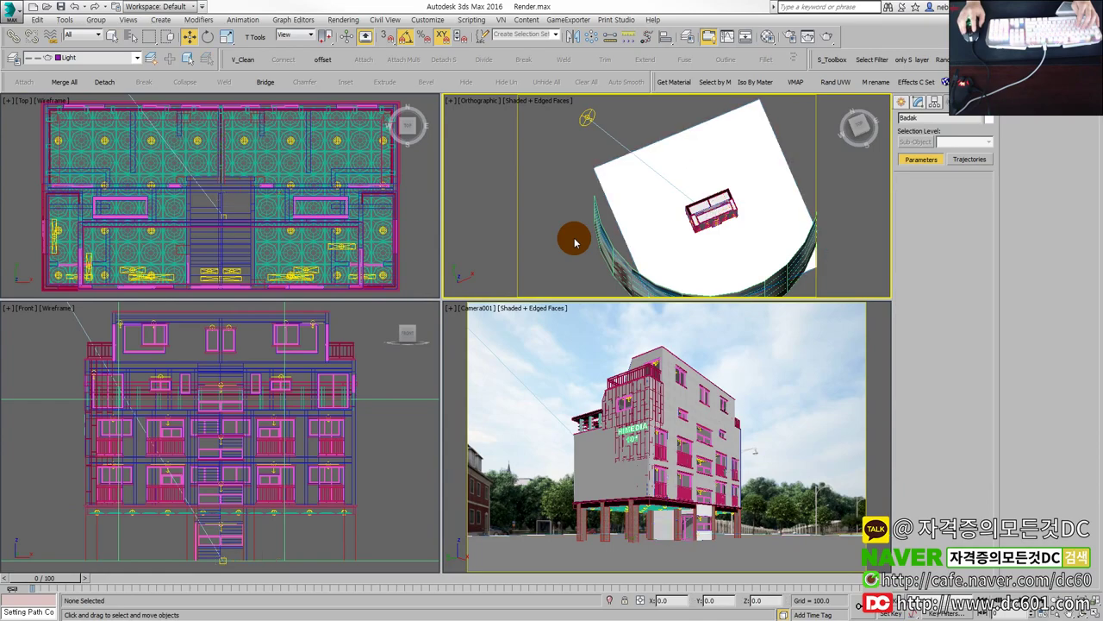
click(591, 376)
key(alt+w)
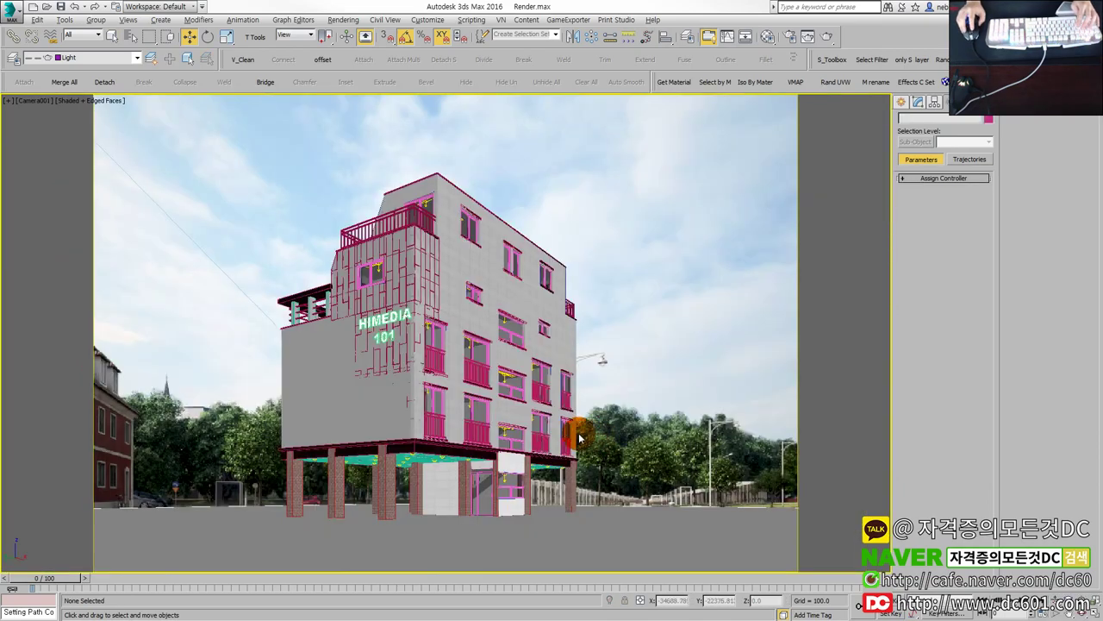
mouse_move(443, 428)
alt+middle_down()
mouse_move(481, 424)
mouse_move(511, 437)
alt+middle_up()
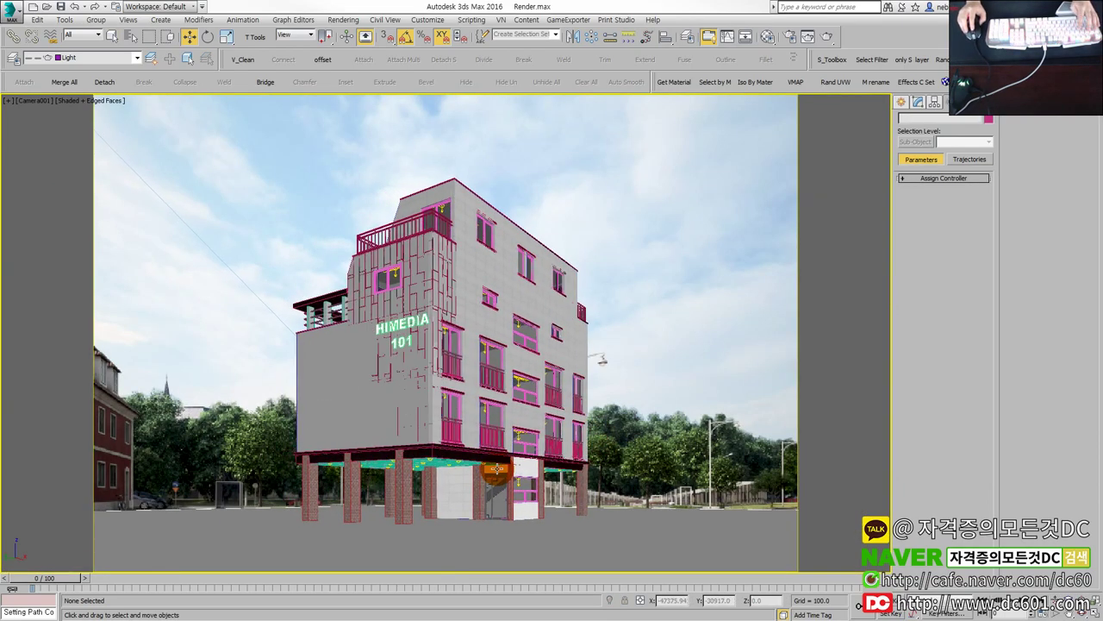
key(F3)
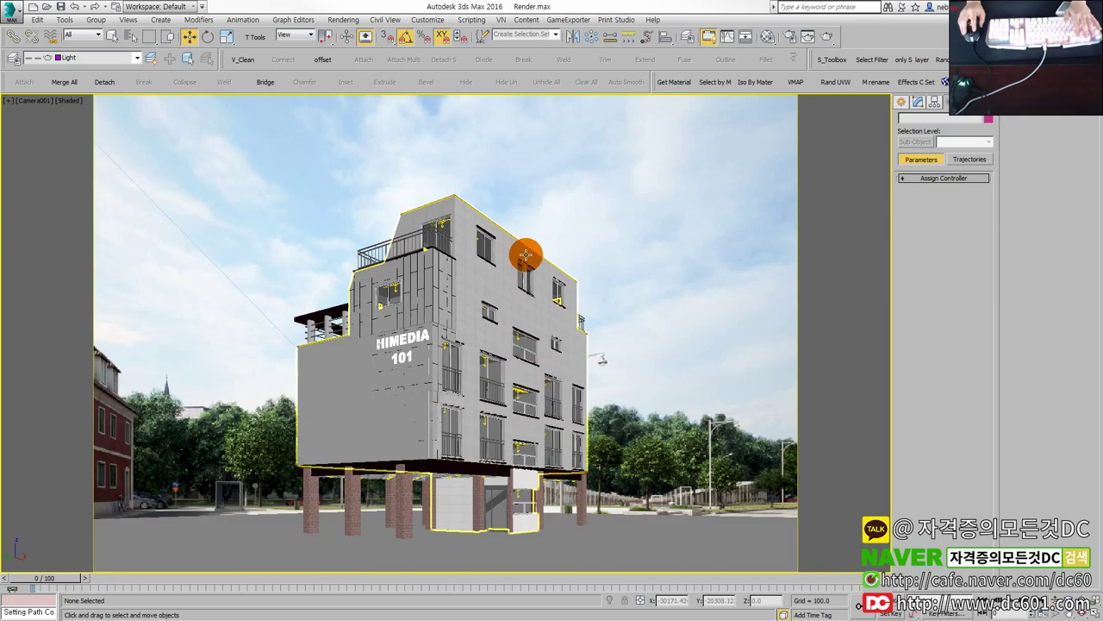
key(F3)
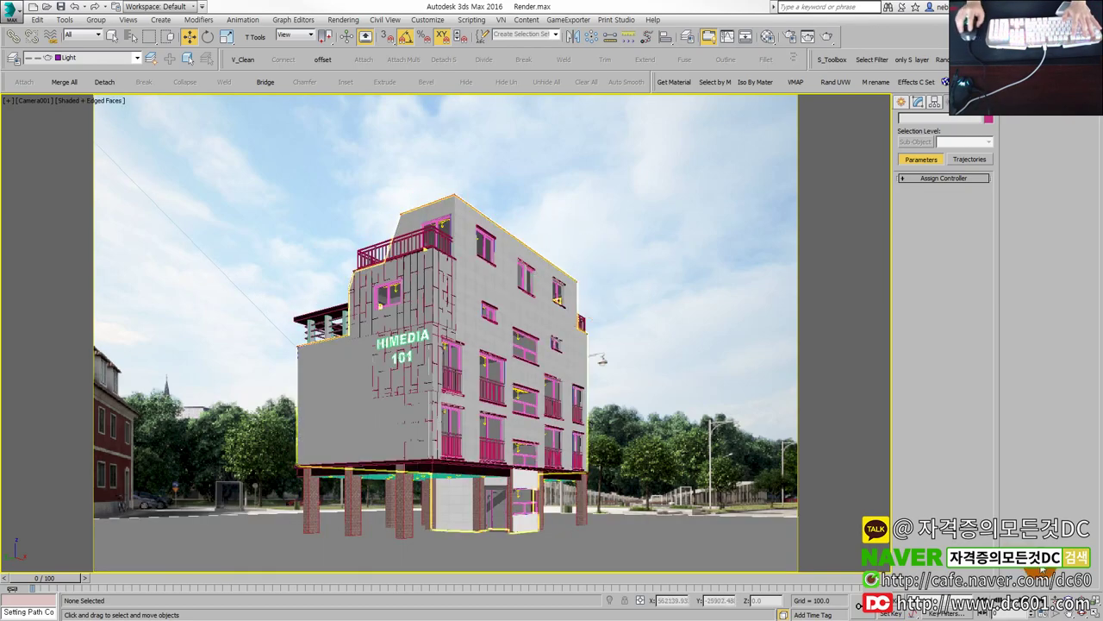
click(1069, 595)
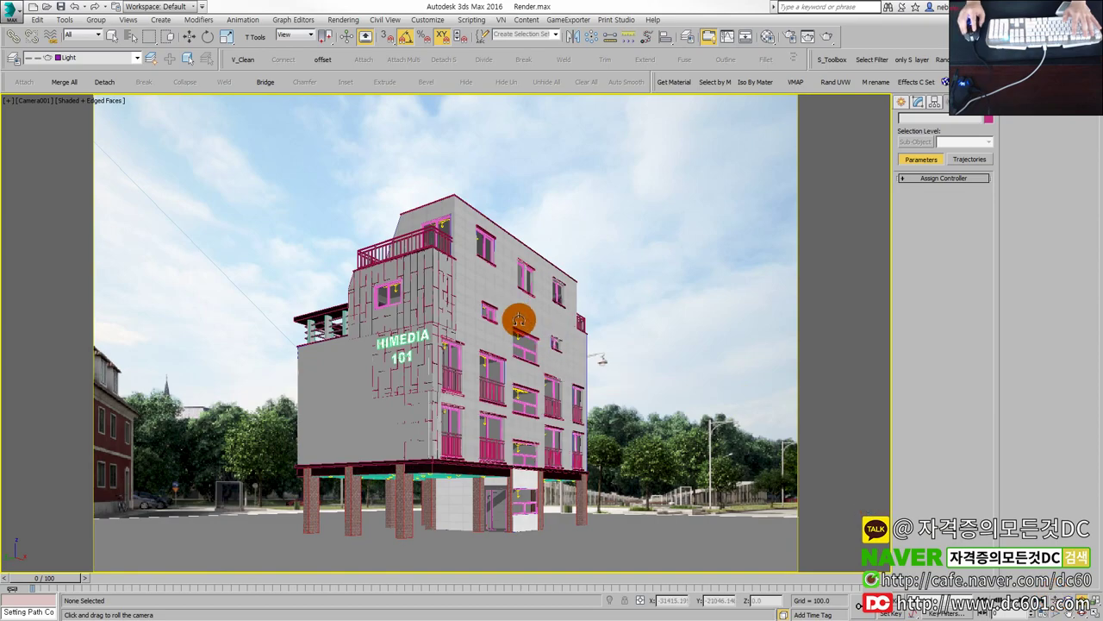
drag(519, 349, 500, 371)
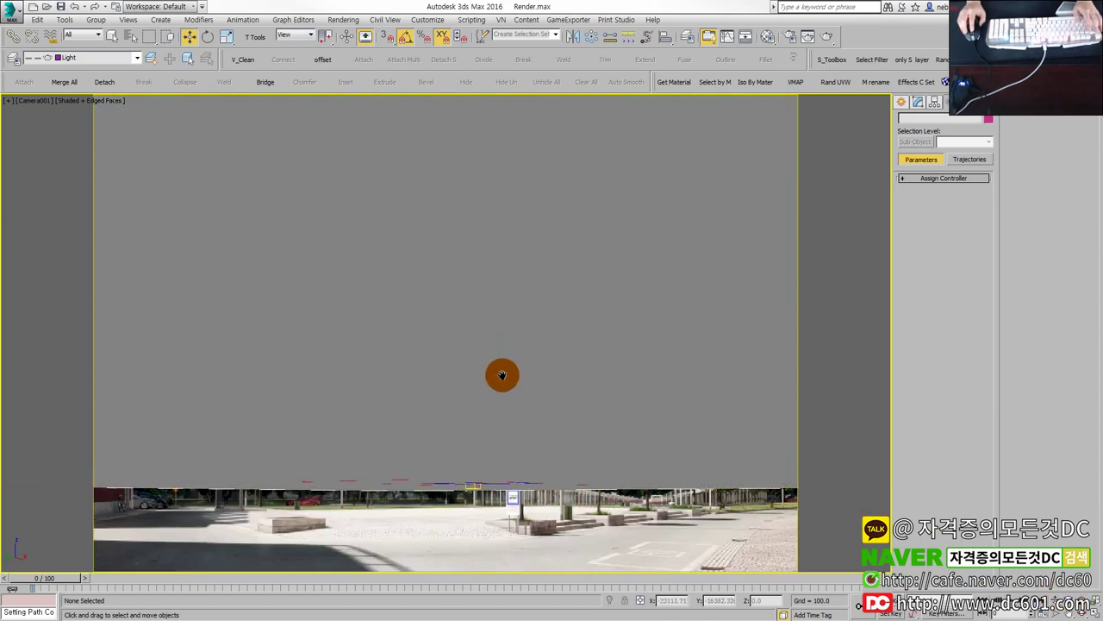
right_click(519, 398)
middle_drag(518, 398, 513, 375)
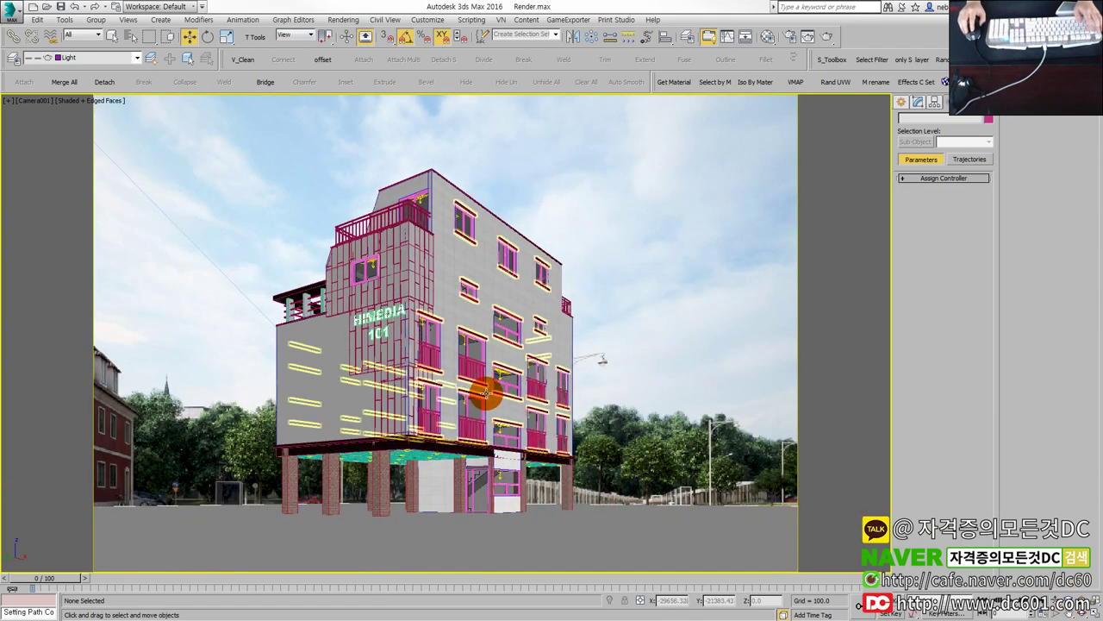
key(alt+w)
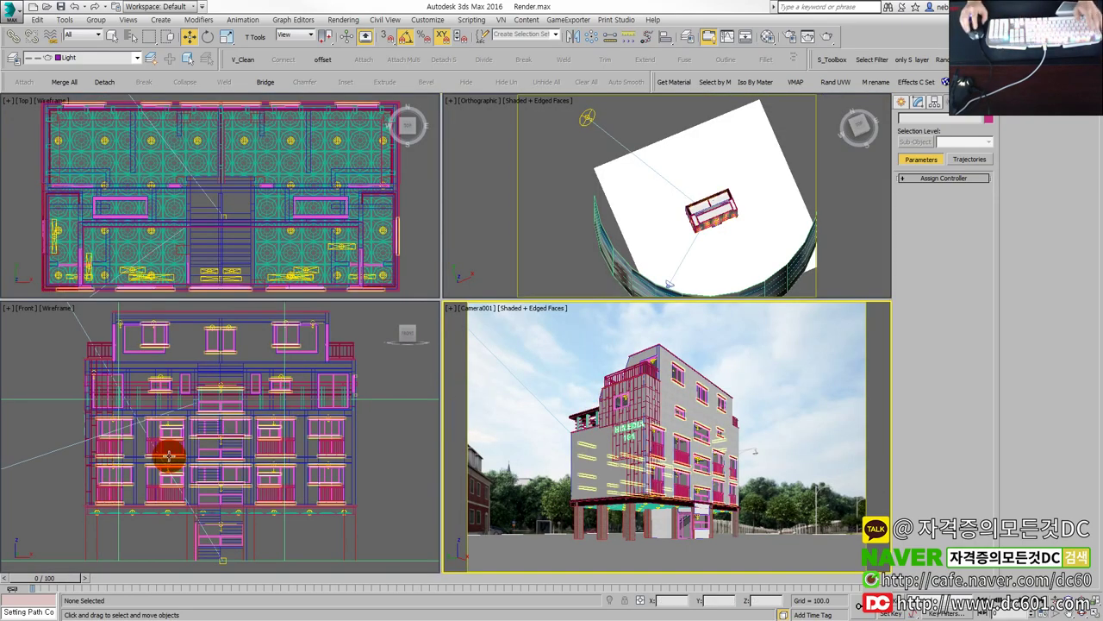
scroll(165, 451, down, 5)
middle_drag(158, 492, 177, 517)
click(173, 510)
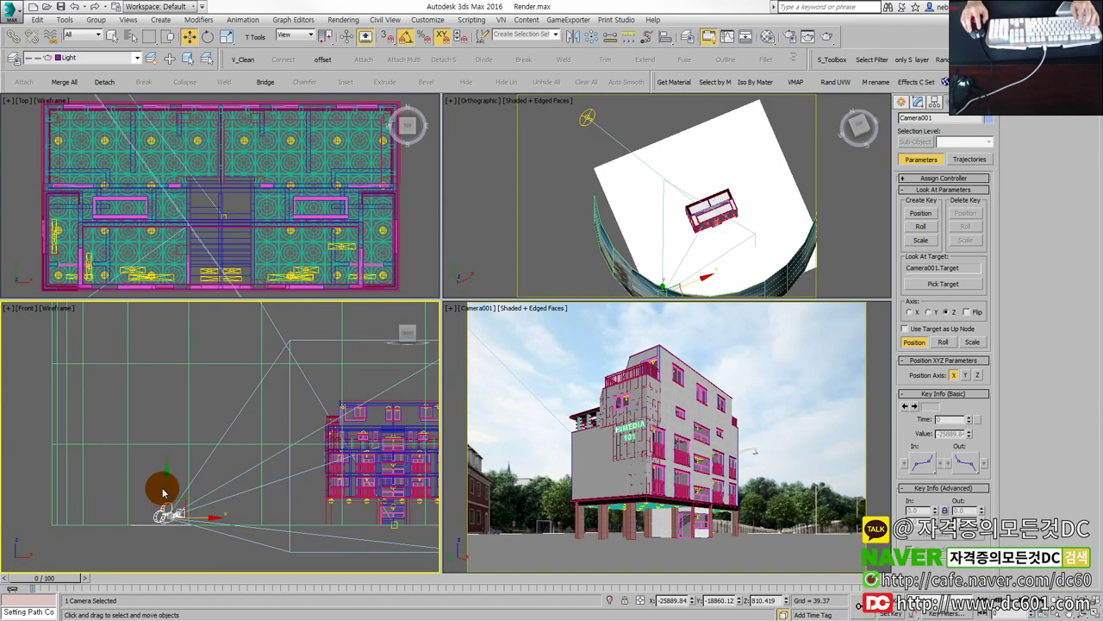
drag(166, 513, 164, 444)
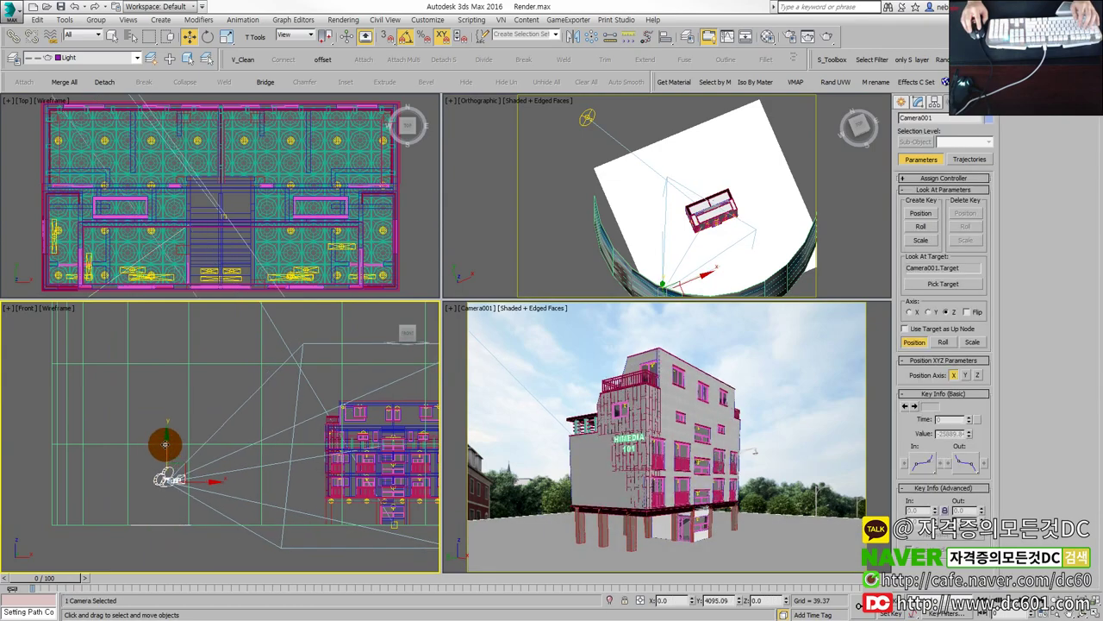
click(520, 474)
key(alt+w)
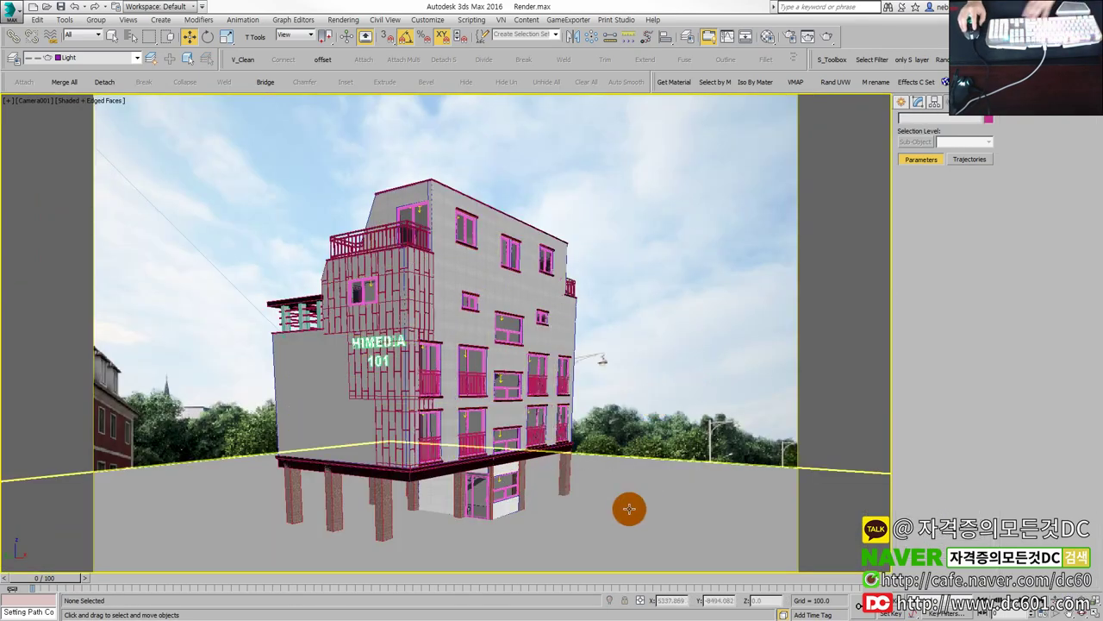
middle_drag(591, 522, 603, 534)
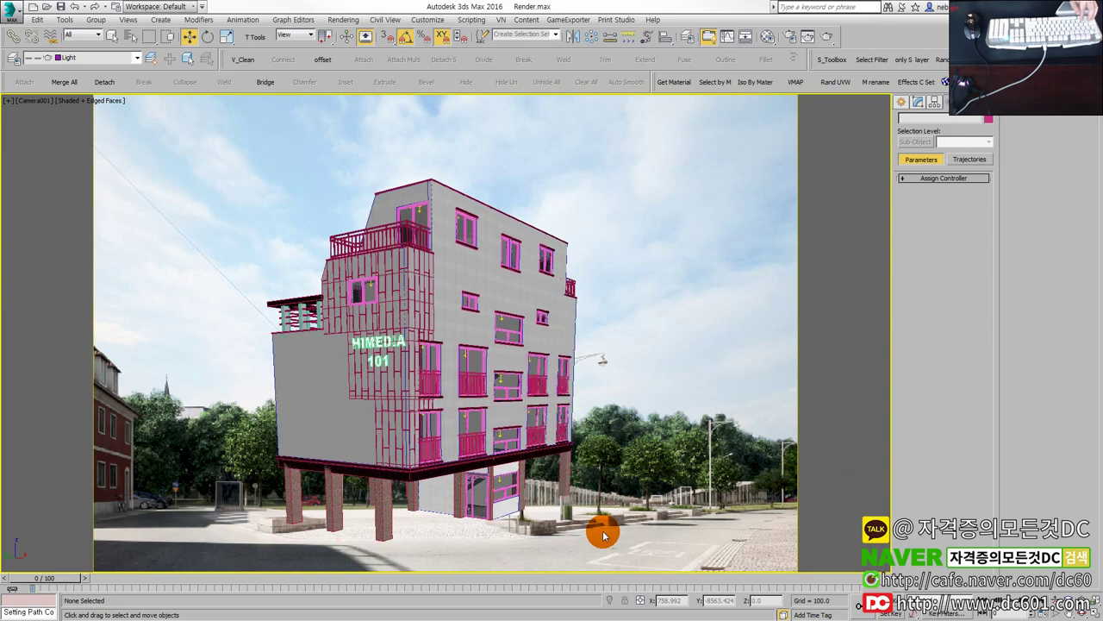
mouse_move(603, 535)
middle_down()
mouse_move(263, 451)
mouse_move(476, 207)
middle_up()
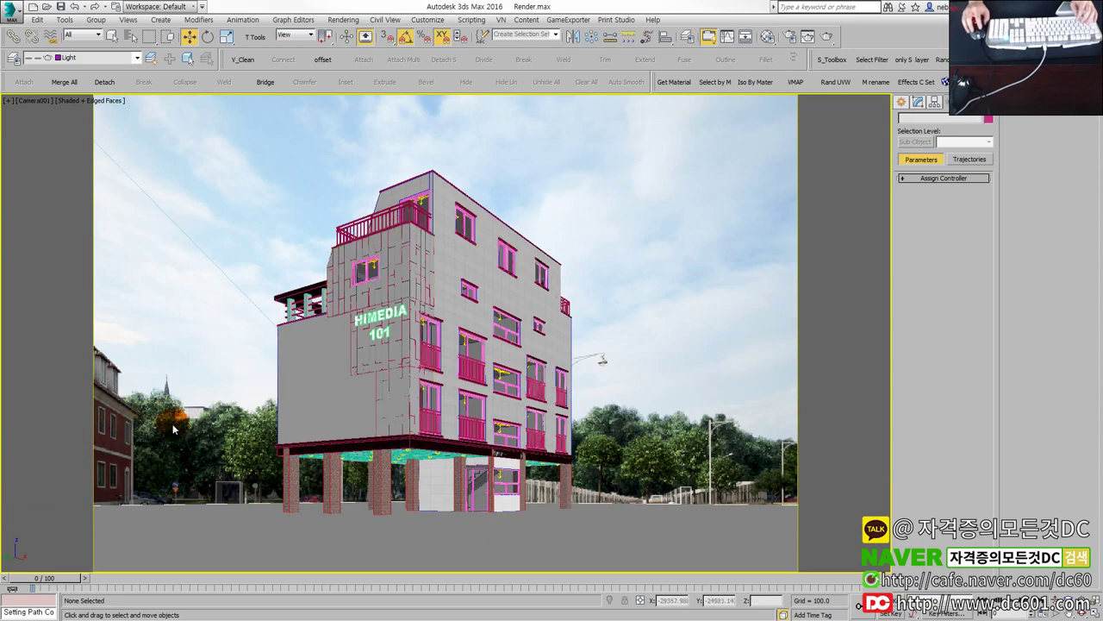
middle_drag(312, 328, 263, 363)
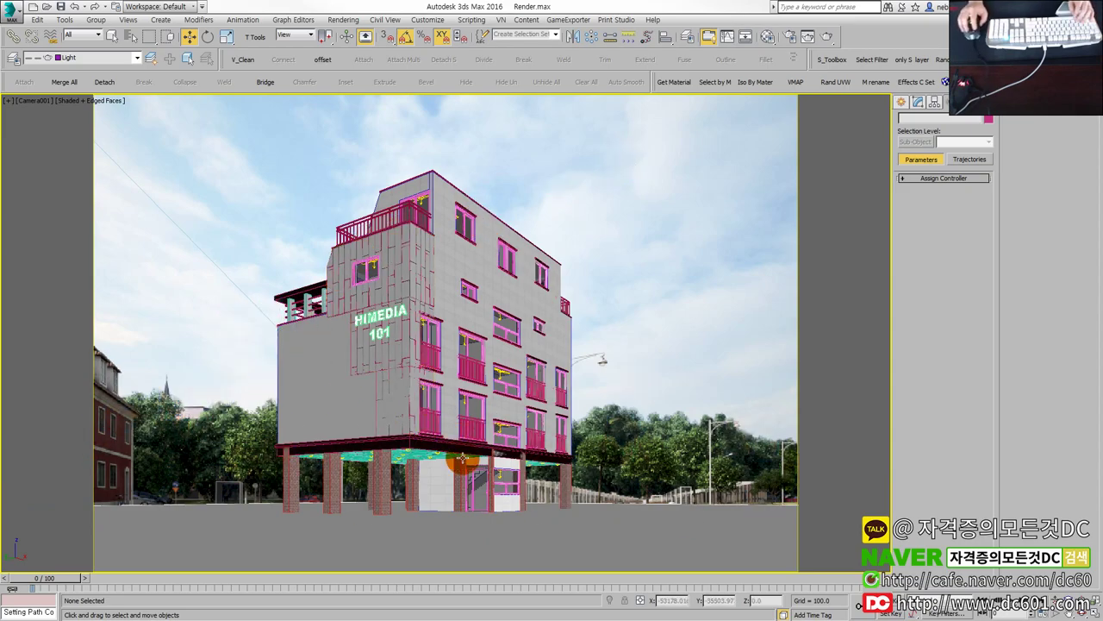
middle_drag(162, 504, 239, 480)
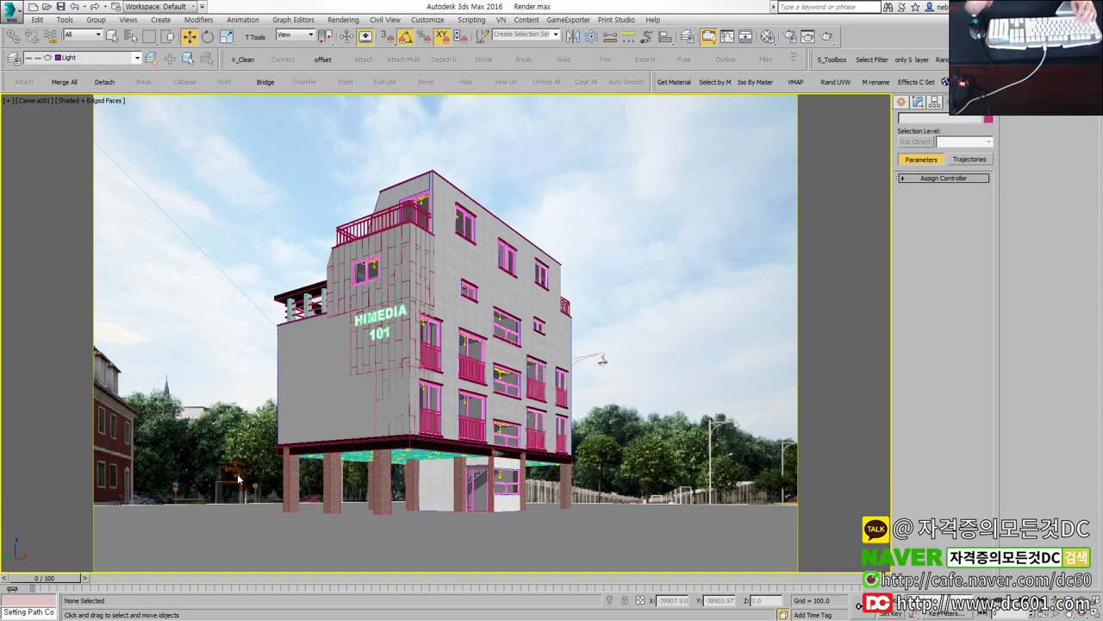
key(alt+w)
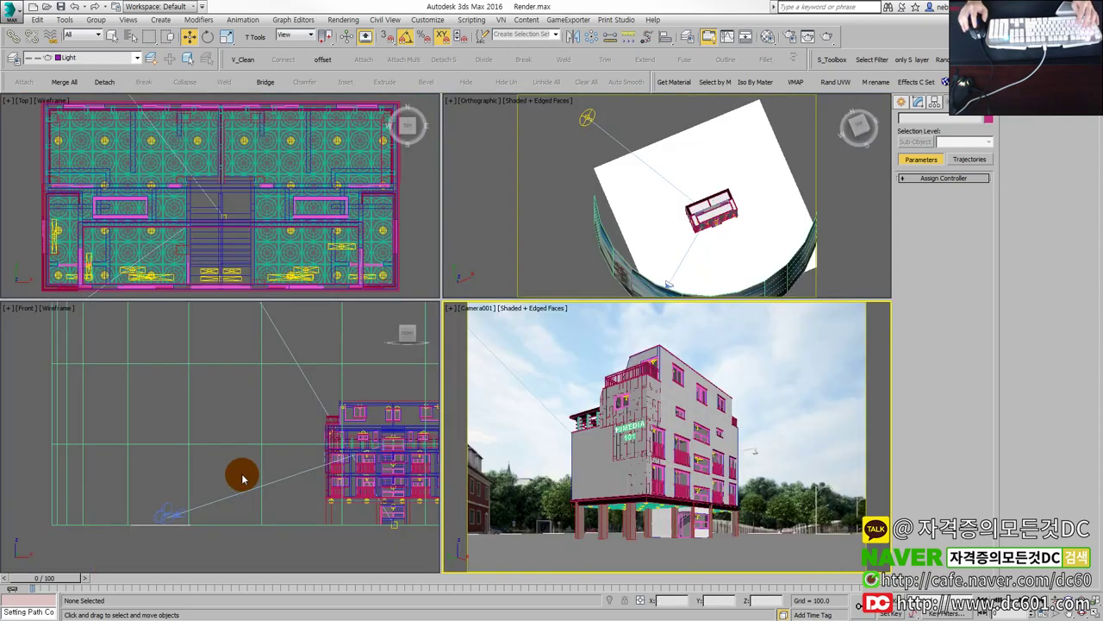
click(357, 255)
scroll(356, 255, down, 3)
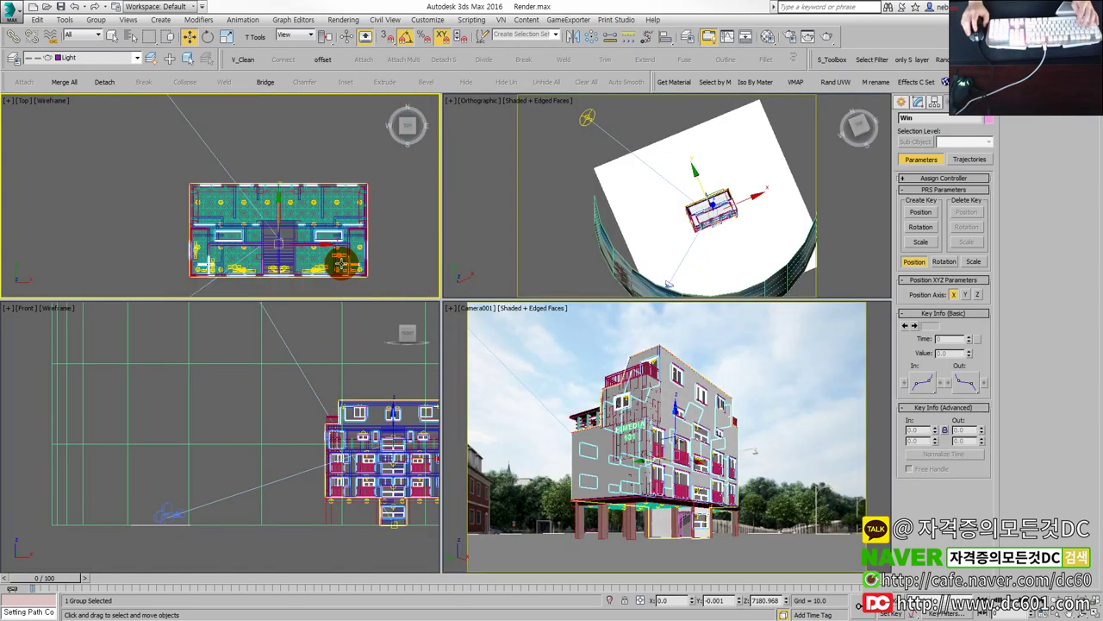
Step: Select the white ground plane in the top view and hide it
click(901, 102)
click(344, 173)
drag(326, 152, 296, 118)
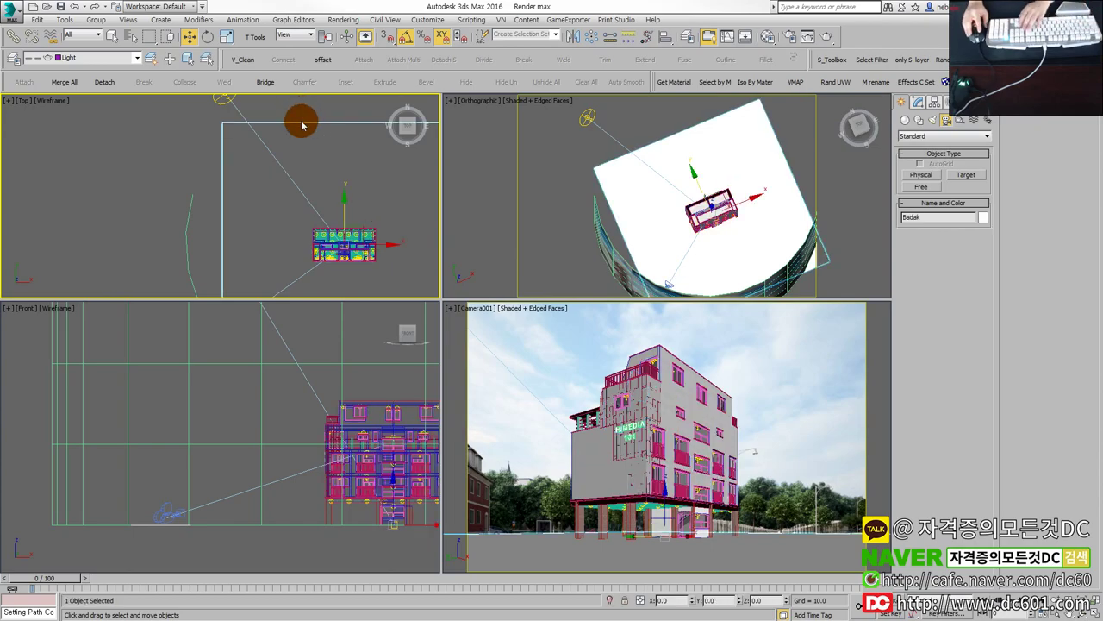
key(Delete)
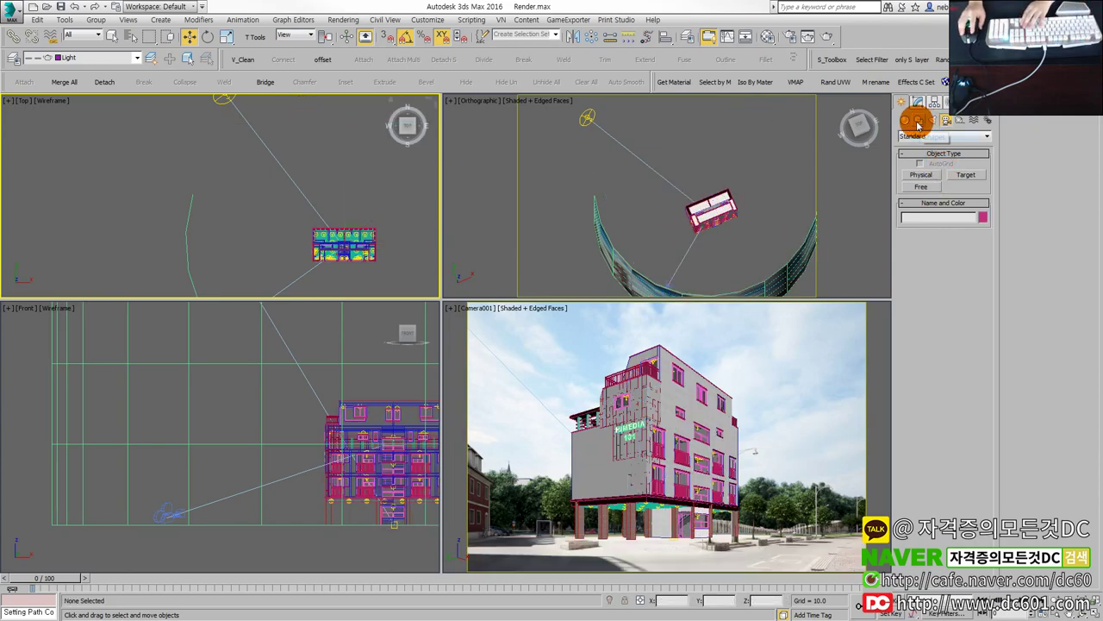
Step: Create a Standard Primitives teapot in front of the building in the top view
click(912, 121)
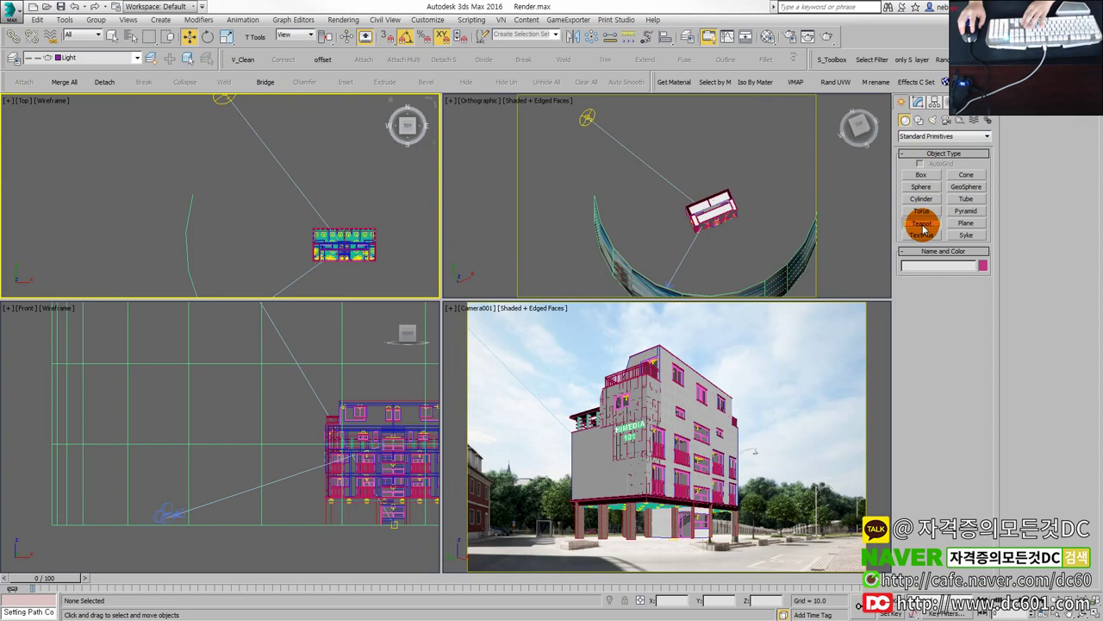
click(922, 227)
middle_drag(307, 247, 285, 212)
mouse_move(280, 256)
mouse_down()
mouse_move(291, 268)
mouse_move(285, 259)
mouse_up()
right_click(689, 259)
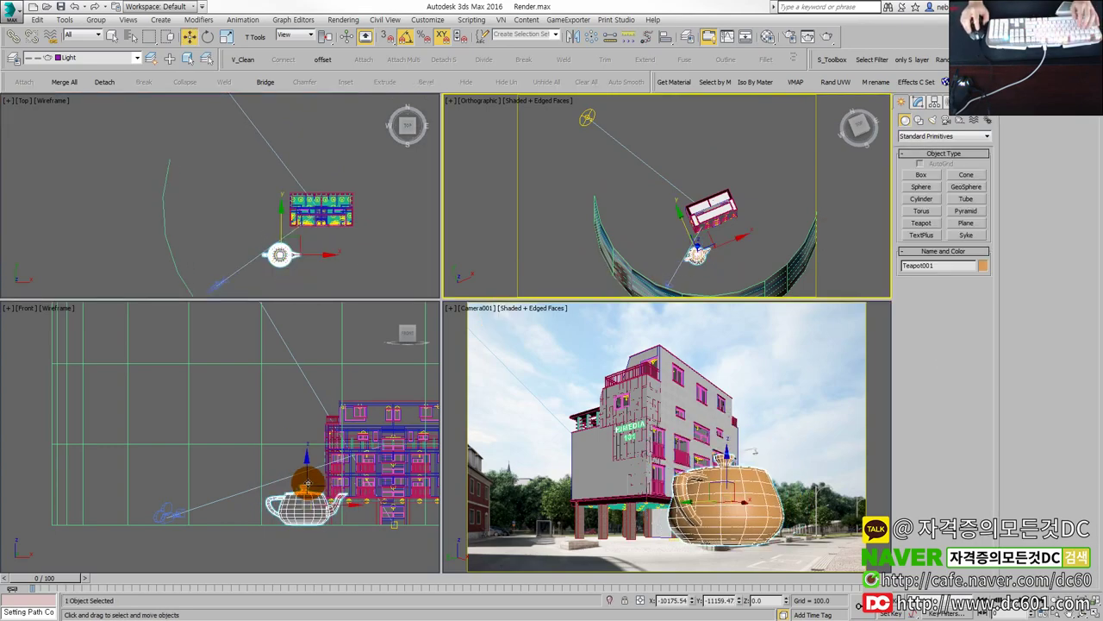
mouse_move(307, 482)
mouse_down()
mouse_move(308, 473)
mouse_move(306, 486)
mouse_up()
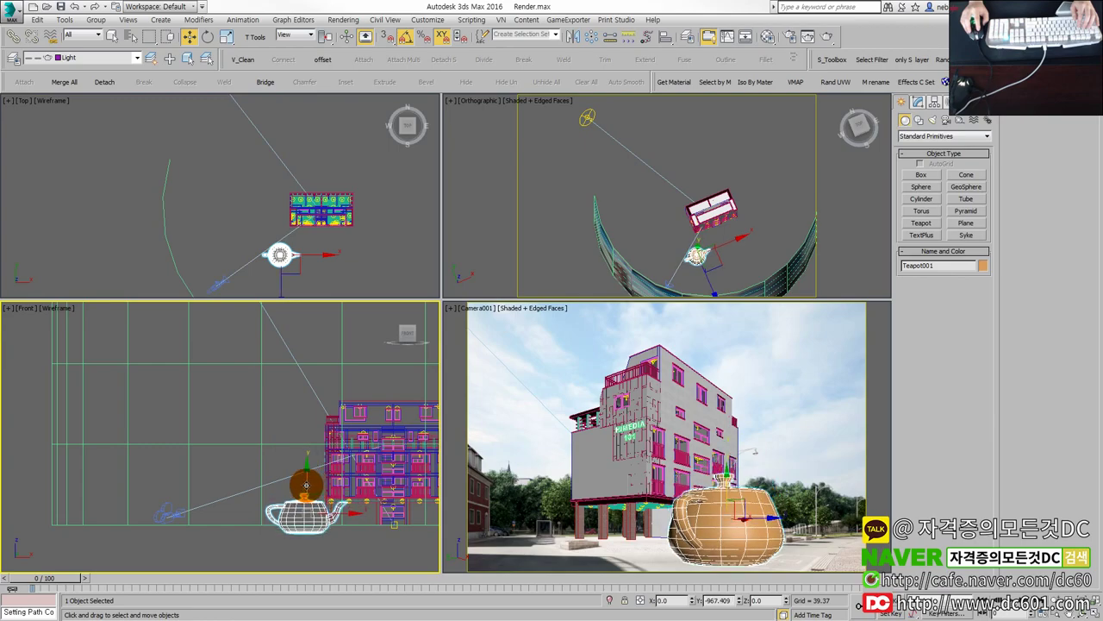
Step: Move the teapot back beside the building in the top view and maximize the camera view
right_click(631, 509)
key(alt+w)
key(alt+w)
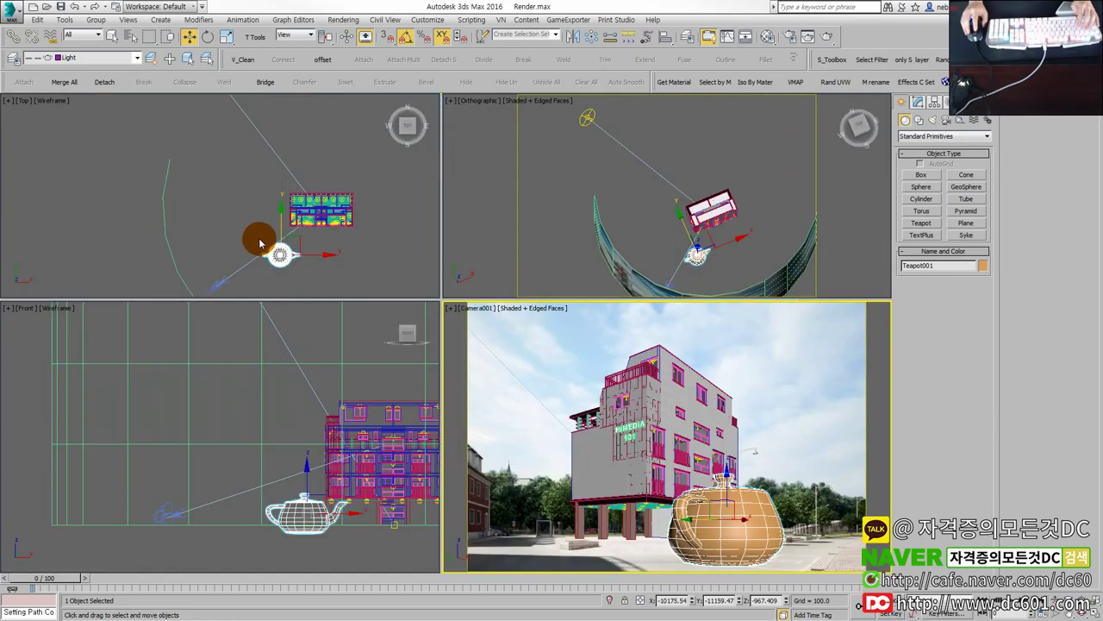
drag(301, 246, 254, 205)
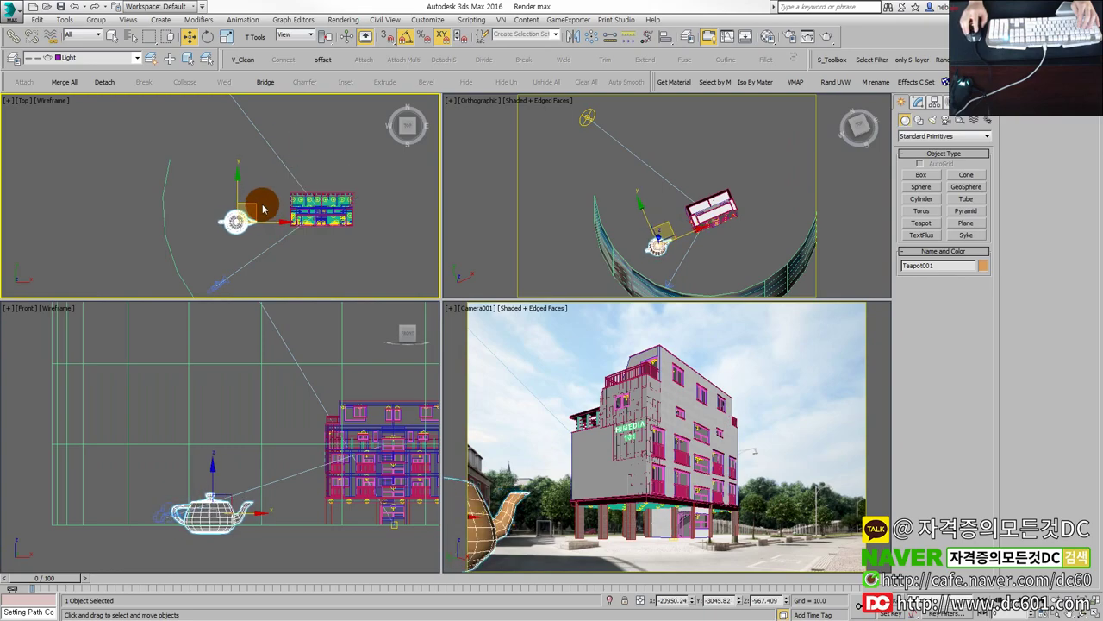
drag(250, 207, 324, 161)
drag(331, 126, 388, 98)
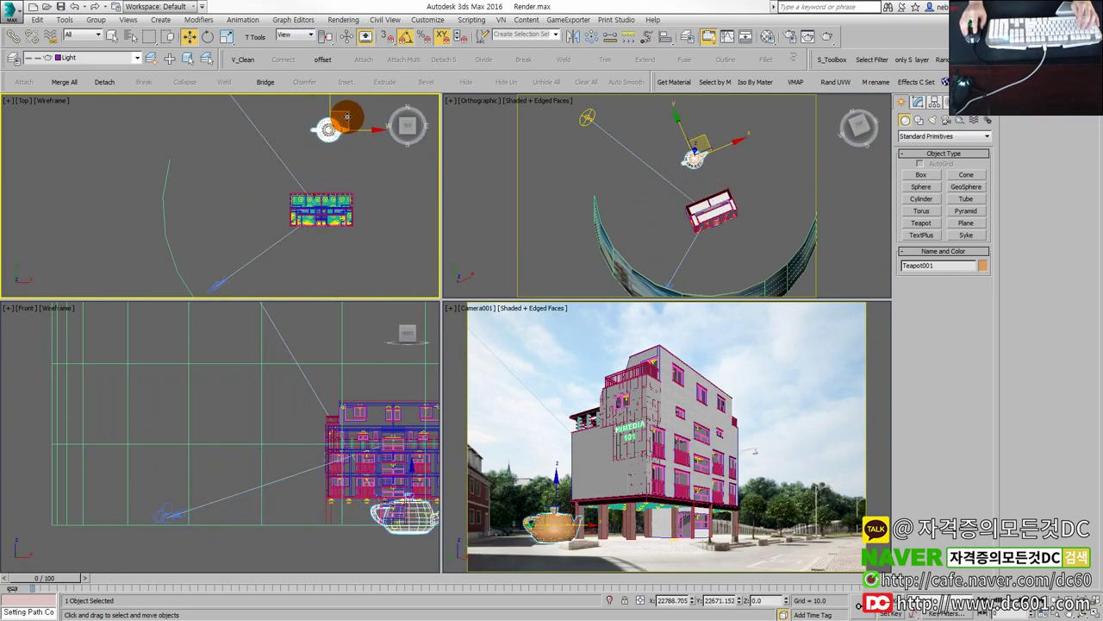
click(384, 99)
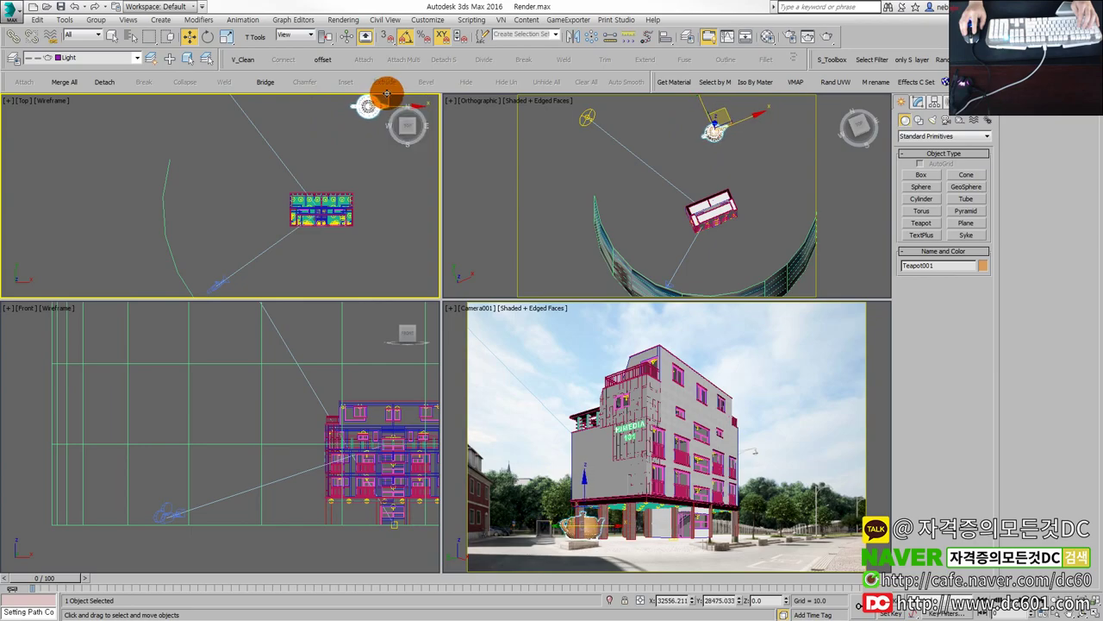
right_click(519, 380)
key(alt+w)
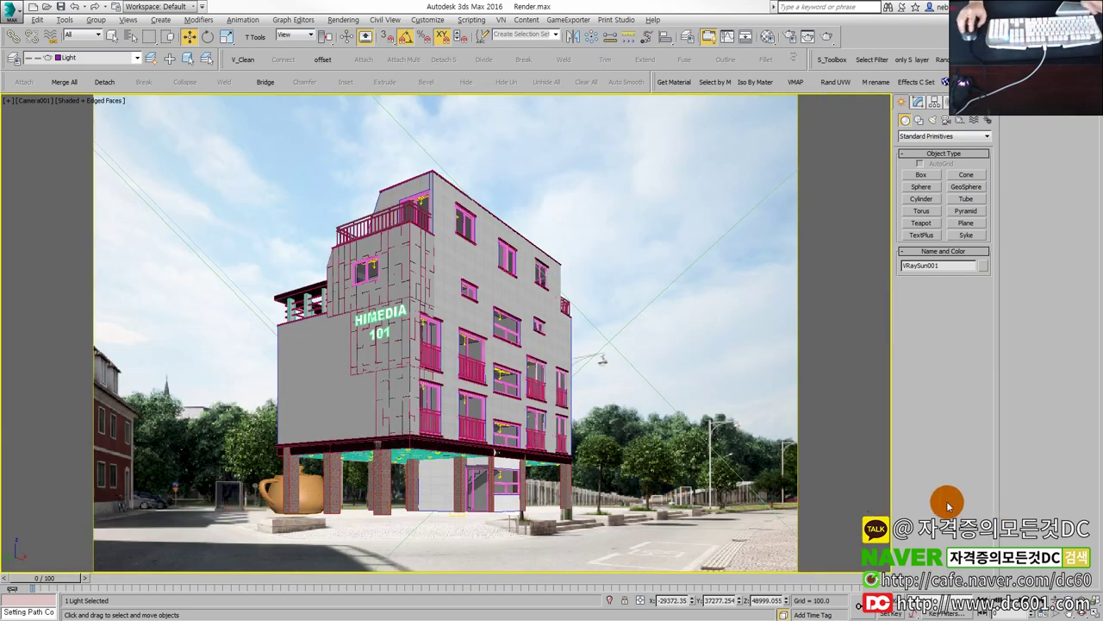
Step: Select the teapot, drag its Radius spinner down to about 1742.717, and restore four viewports
click(270, 492)
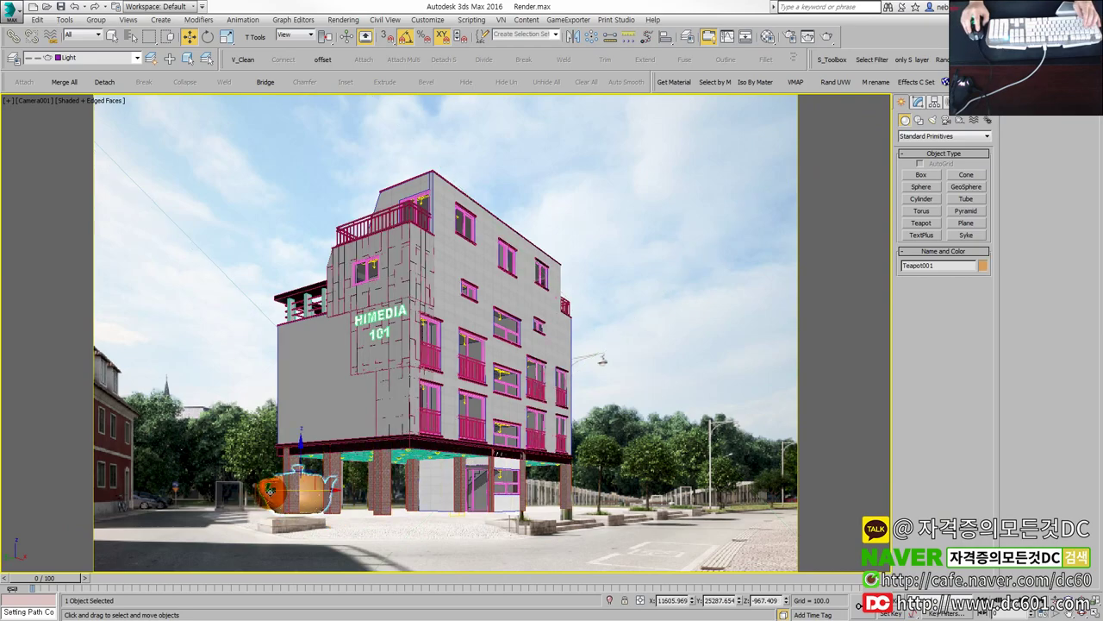
click(918, 102)
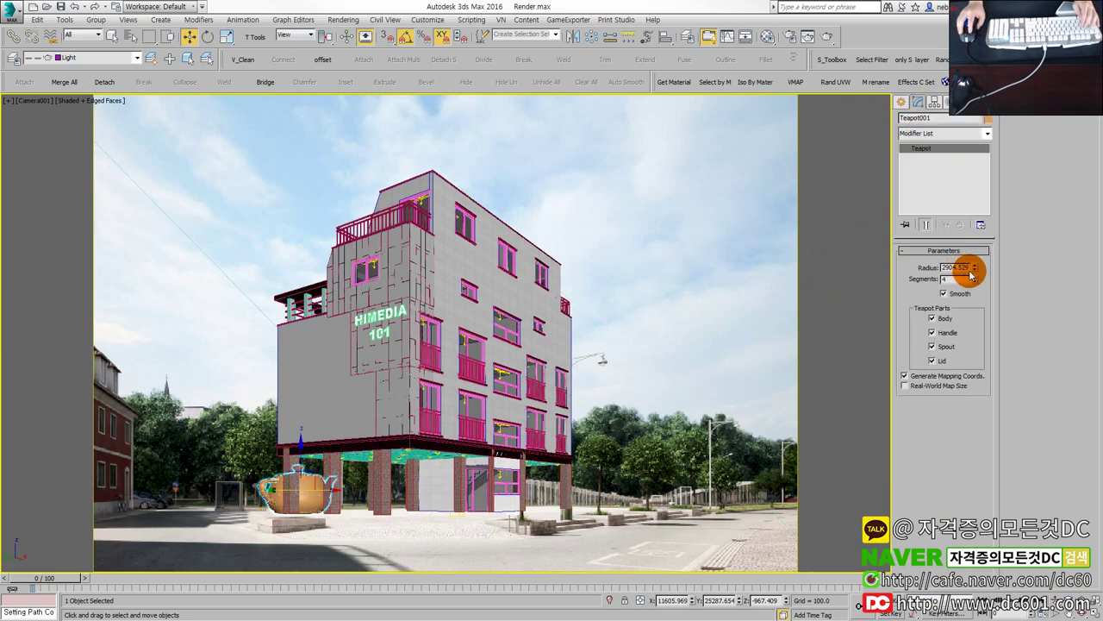
drag(977, 274, 976, 300)
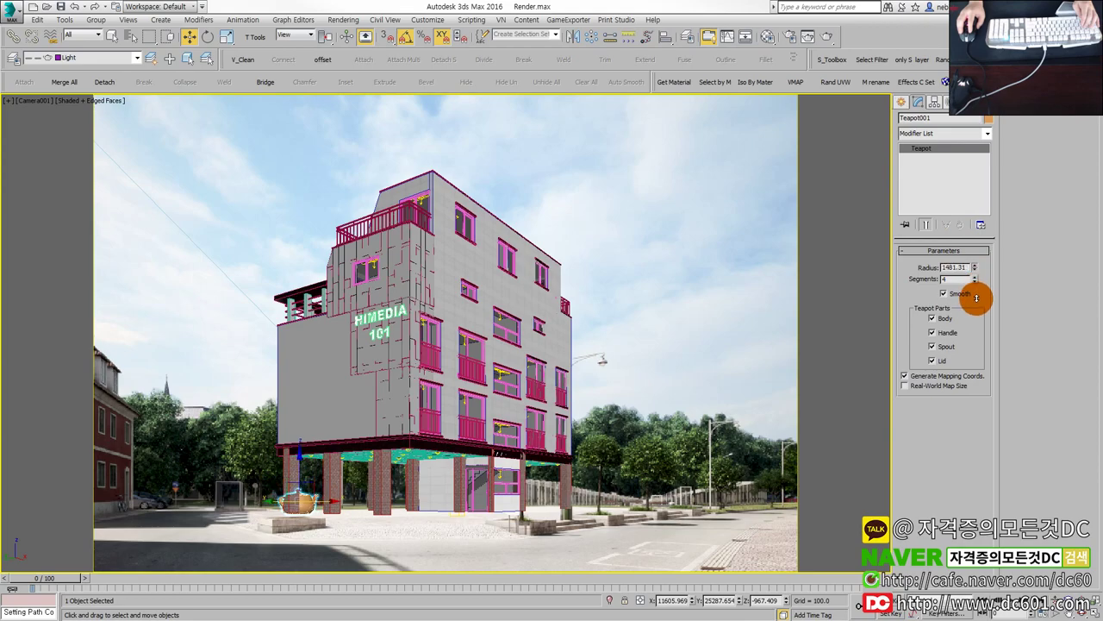
key(alt+w)
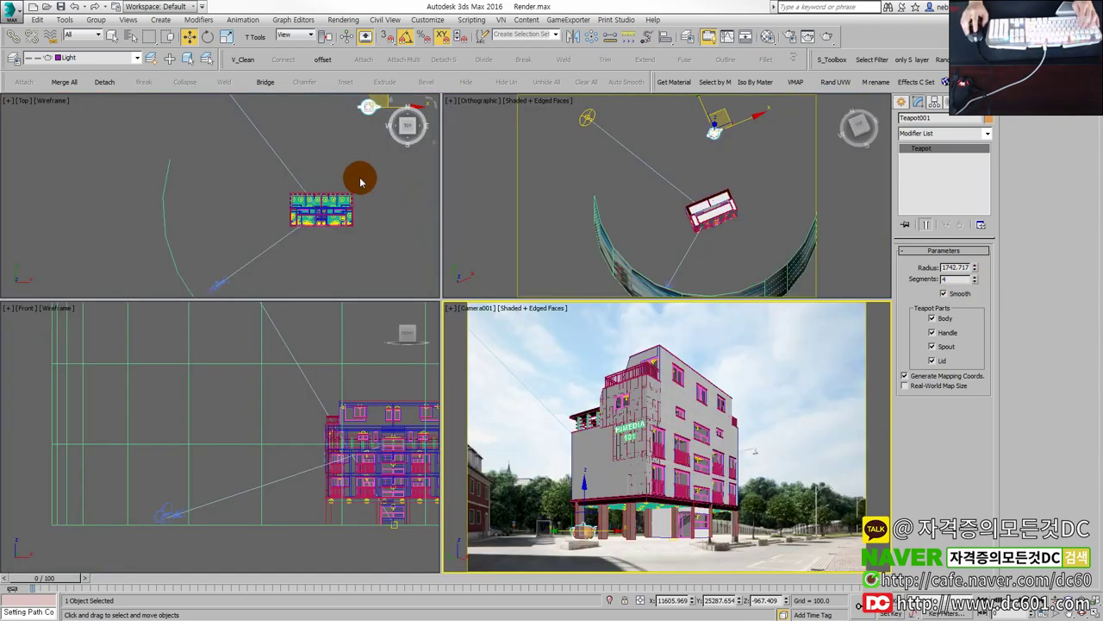
Step: Pan and zoom the top view while dragging the teapot to several new positions in plan
middle_click(360, 181)
middle_drag(333, 184, 320, 202)
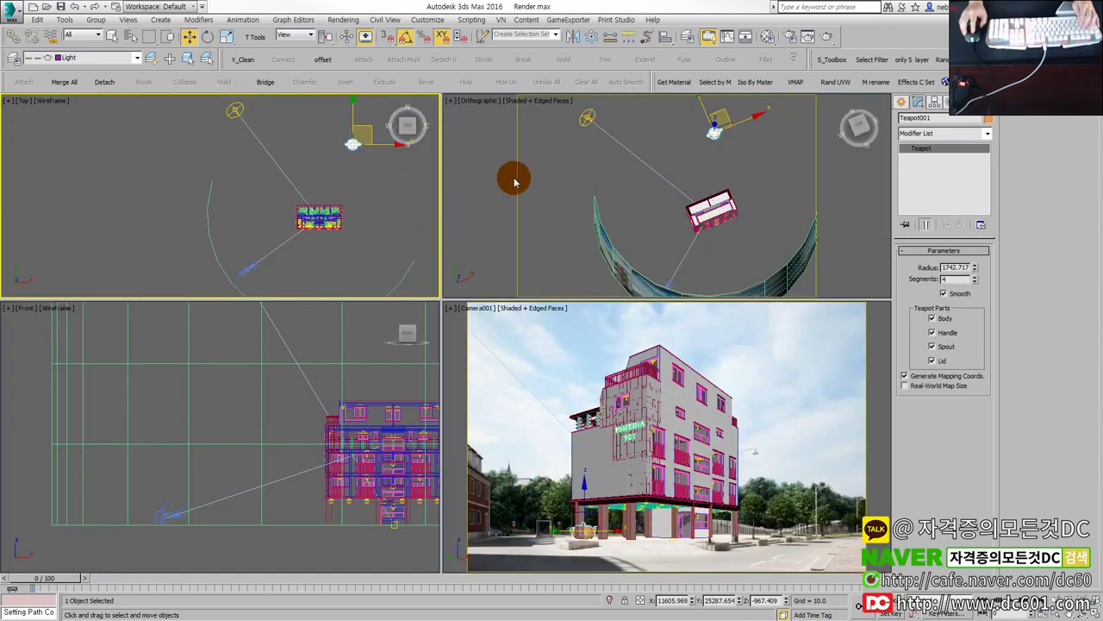
scroll(297, 250, down, 2)
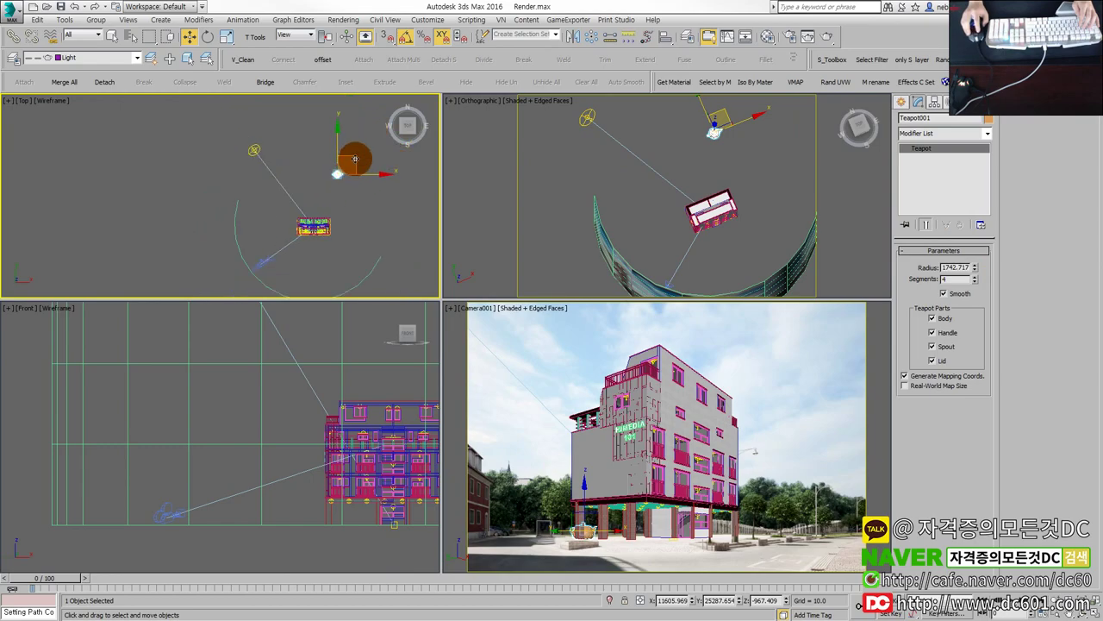
drag(354, 158, 401, 125)
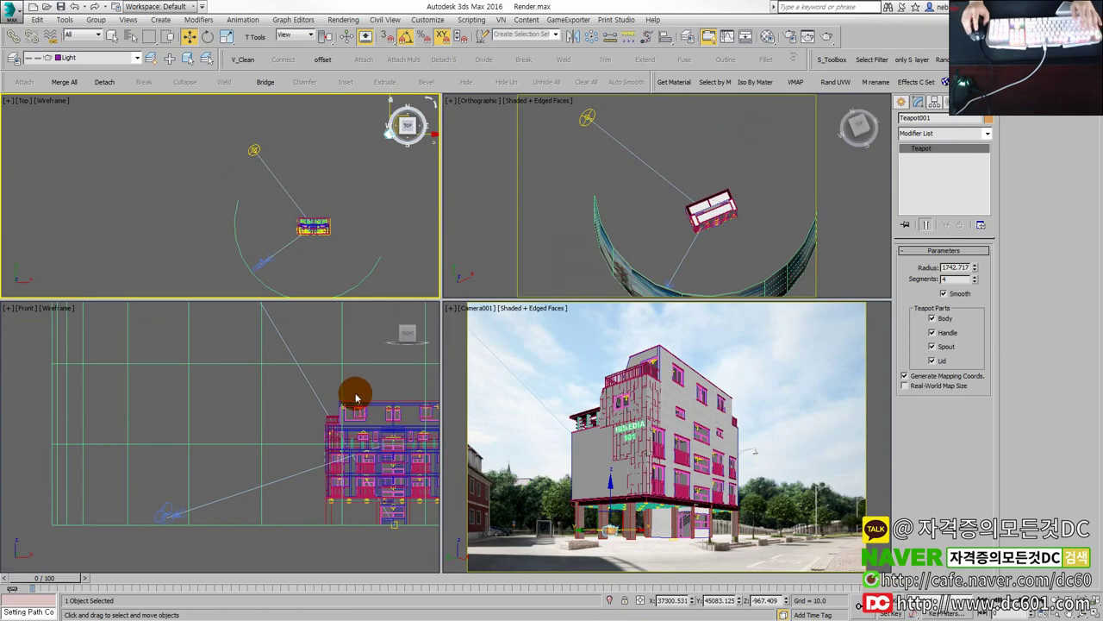
middle_drag(358, 253, 349, 271)
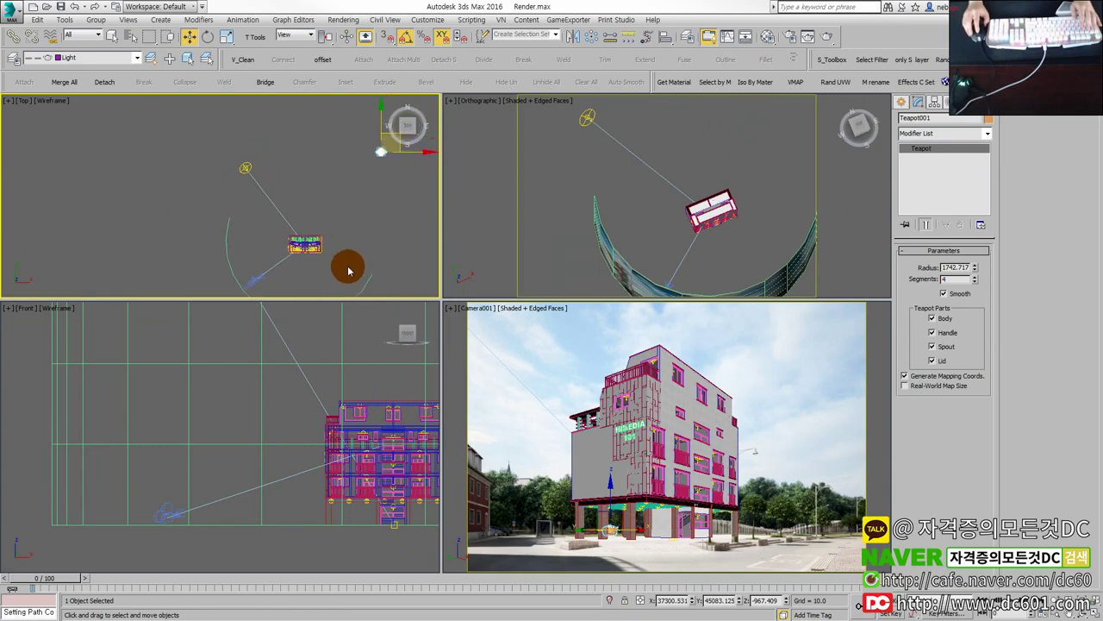
scroll(348, 271, down, 2)
mouse_move(386, 167)
mouse_down()
mouse_move(307, 204)
mouse_move(332, 231)
mouse_move(369, 167)
mouse_move(337, 187)
mouse_move(308, 239)
mouse_up()
scroll(325, 271, up, 3)
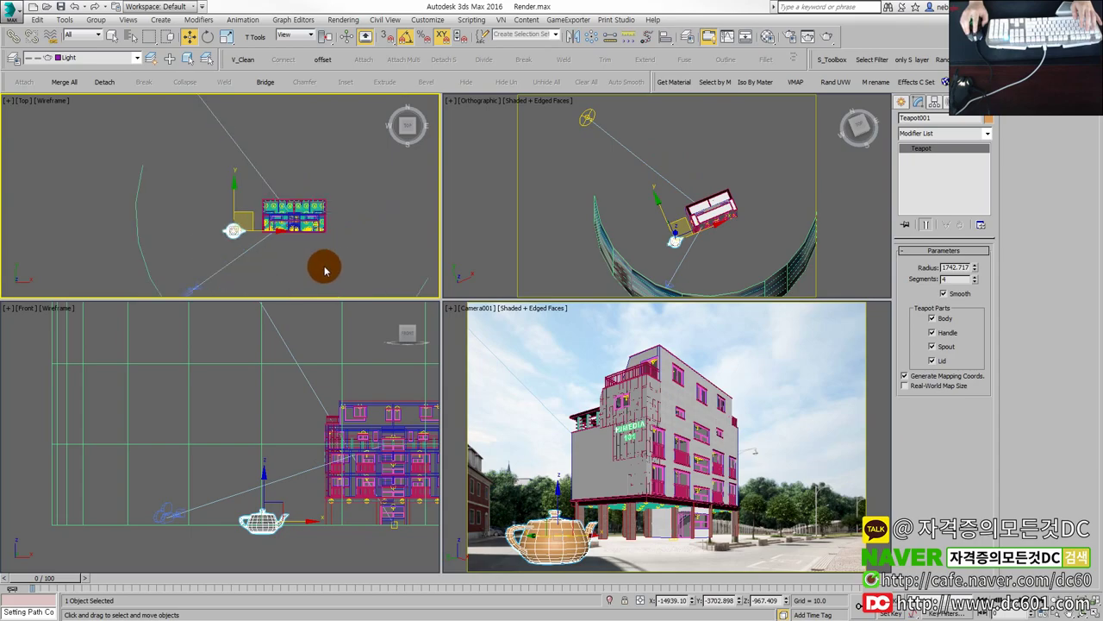
middle_drag(325, 271, 262, 230)
key(ctrl+1)
drag(157, 181, 427, 188)
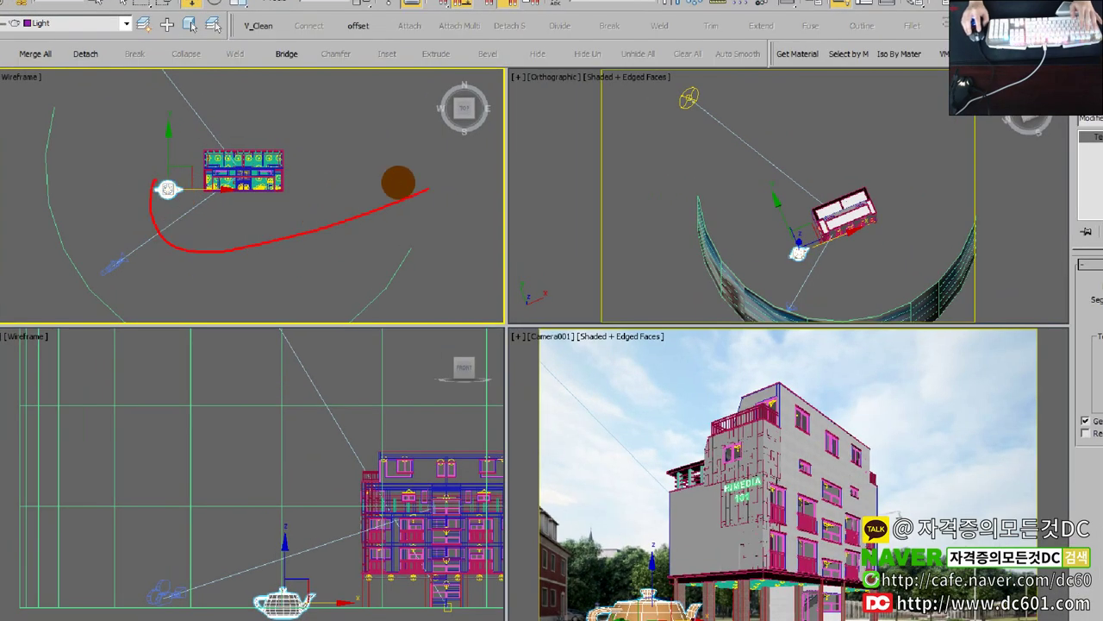
key(Escape)
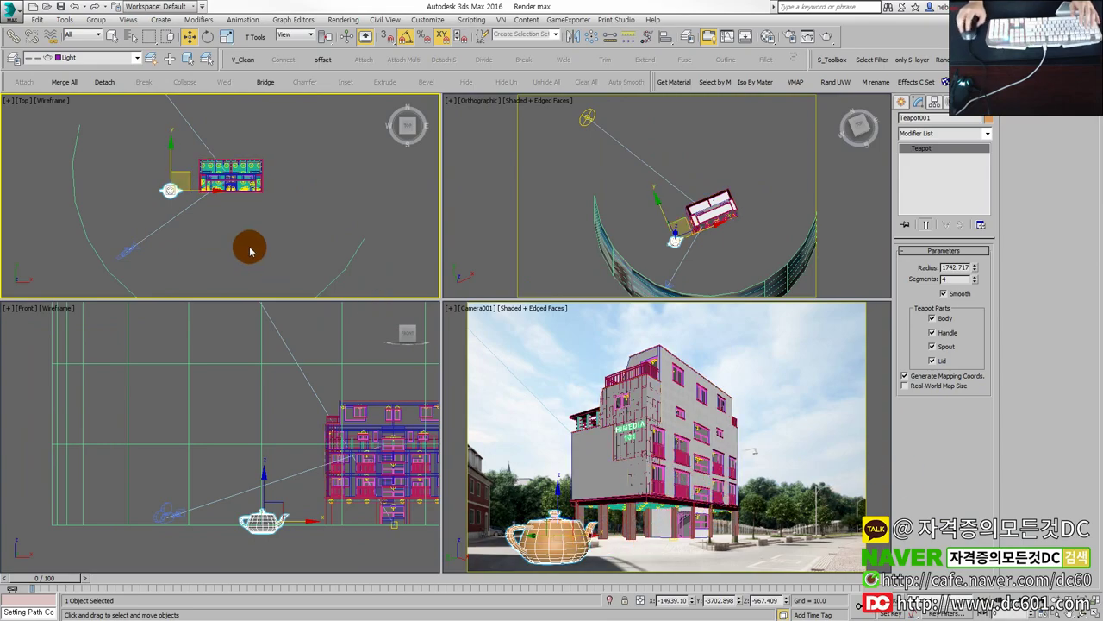
mouse_move(184, 173)
mouse_down()
mouse_move(686, 225)
mouse_move(740, 282)
mouse_up()
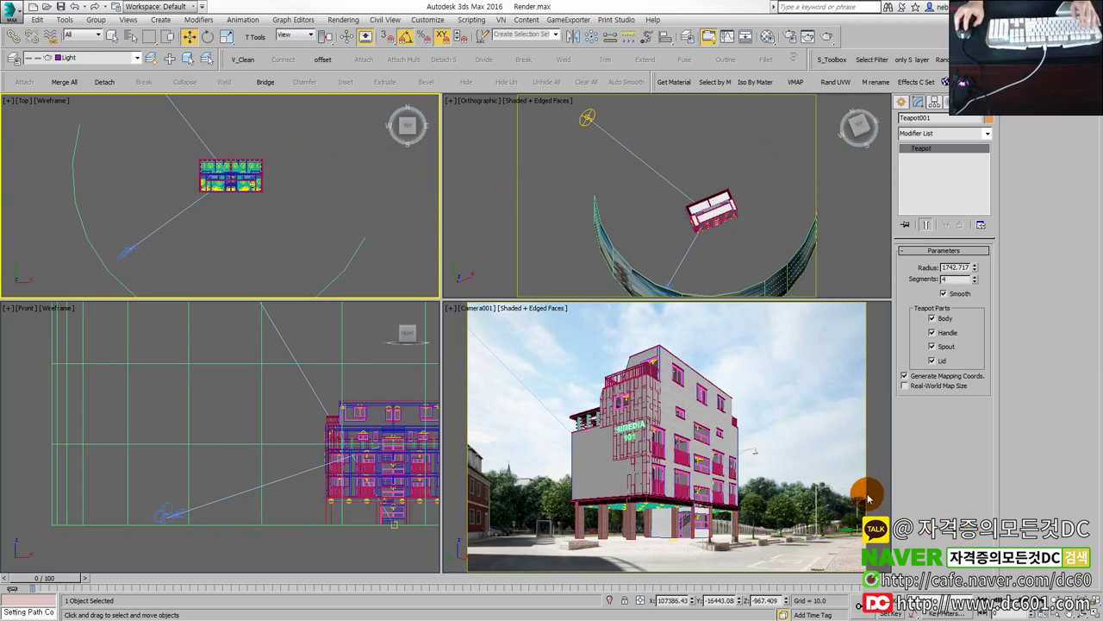
scroll(310, 215, down, 3)
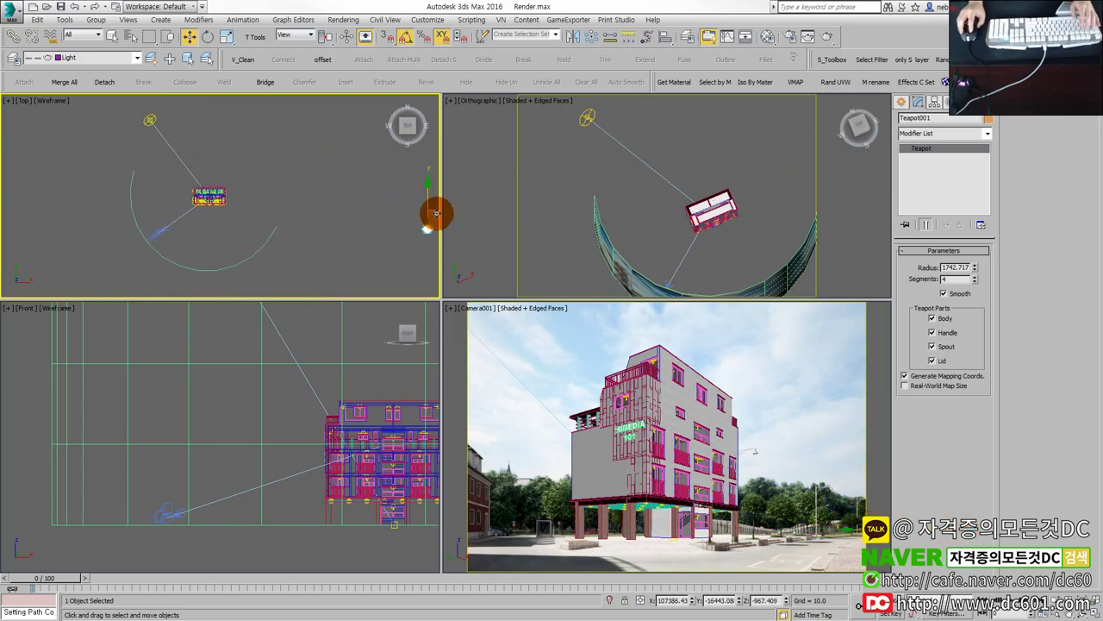
mouse_move(437, 213)
mouse_down()
mouse_move(233, 204)
mouse_move(172, 214)
mouse_move(54, 184)
mouse_move(32, 165)
mouse_move(156, 195)
mouse_move(209, 197)
mouse_move(227, 185)
mouse_move(260, 186)
mouse_move(202, 193)
mouse_move(350, 197)
mouse_move(140, 180)
mouse_move(172, 185)
mouse_up()
Step: Check the teapot's placement in the maximized camera view with the interface hidden, then restore four viewports
click(515, 375)
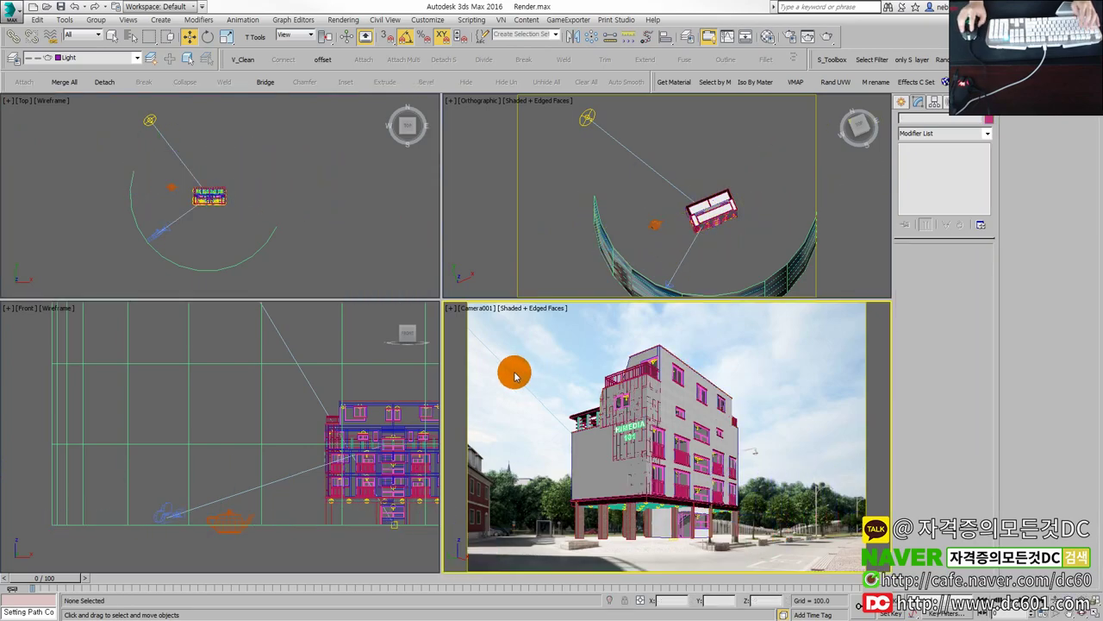
key(alt+w)
key(ctrl+x)
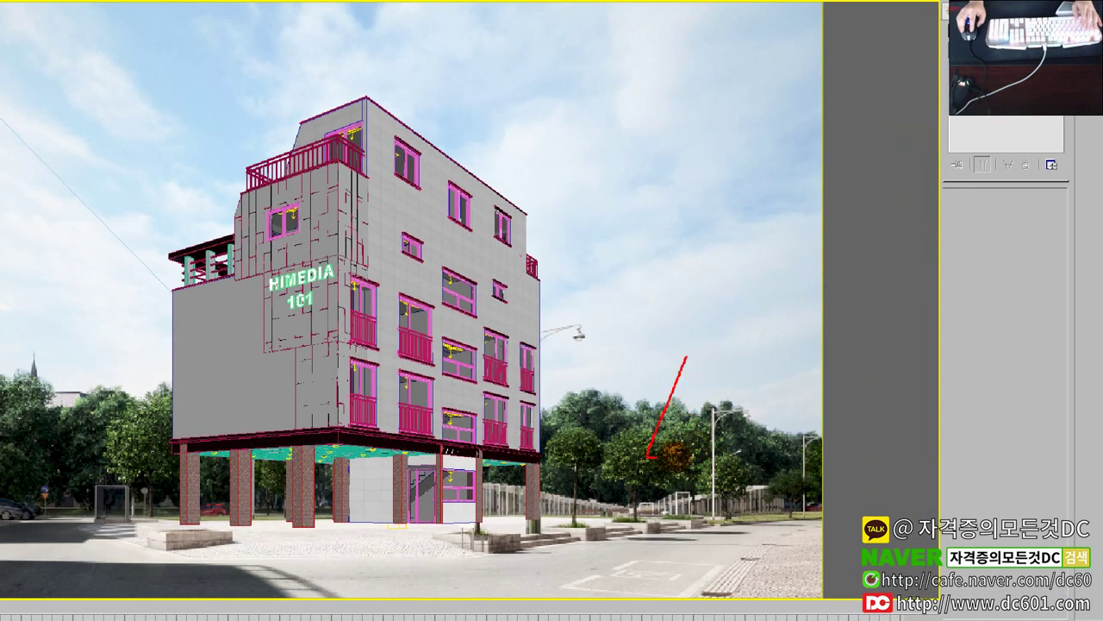
key(ctrl+x)
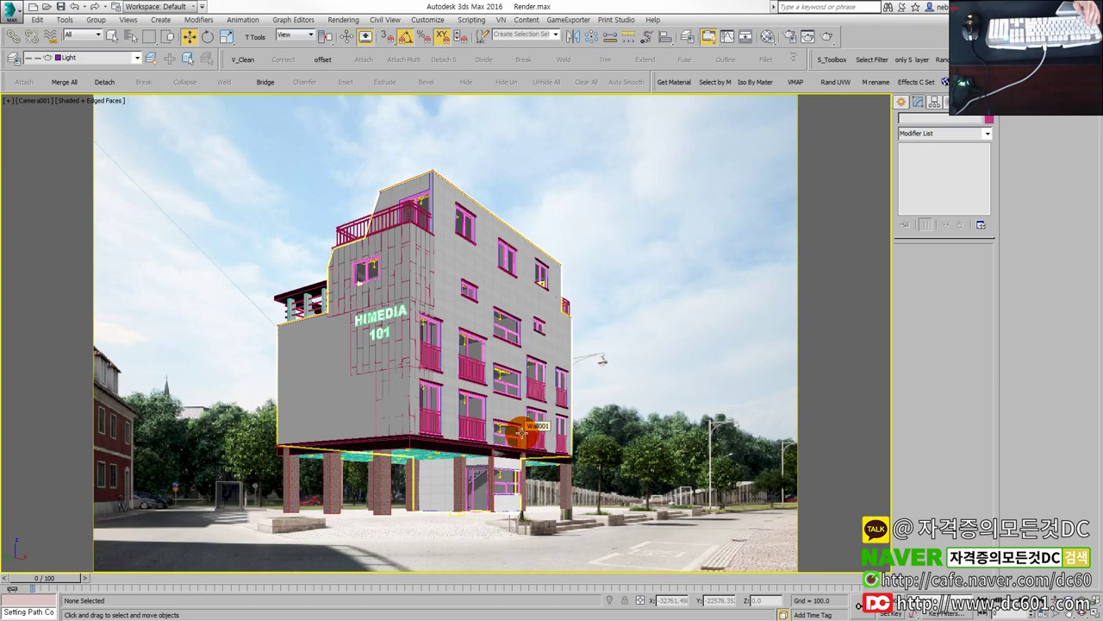
key(alt+w)
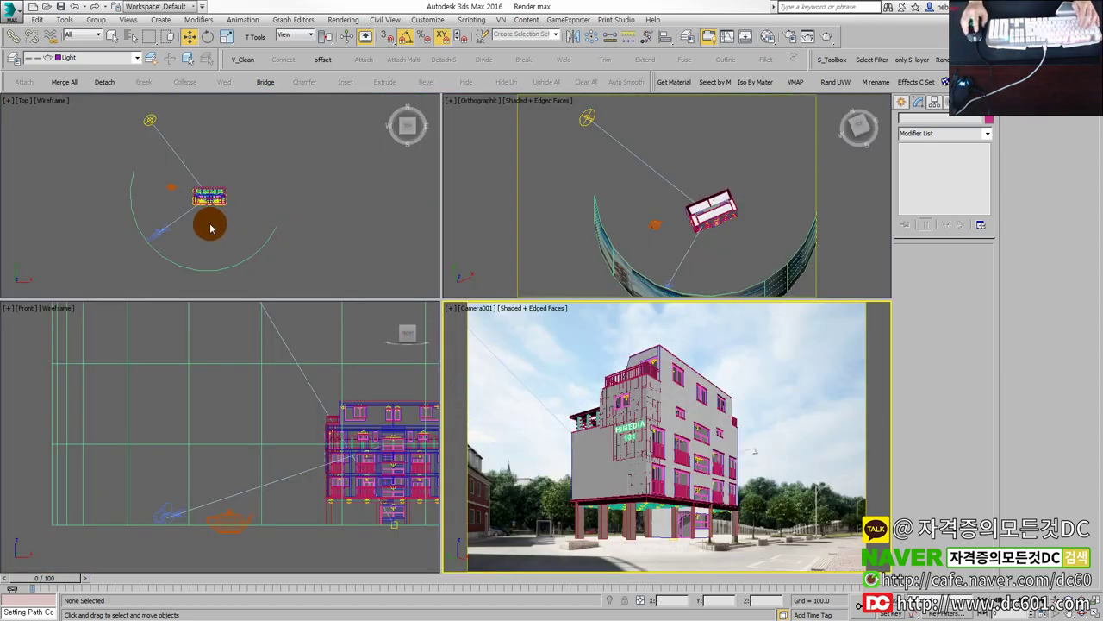
Step: Drag the teapot further left and up in plan, then verify it in the maximized camera view
click(179, 181)
mouse_move(183, 179)
mouse_down()
mouse_move(295, 121)
mouse_move(673, 423)
mouse_up()
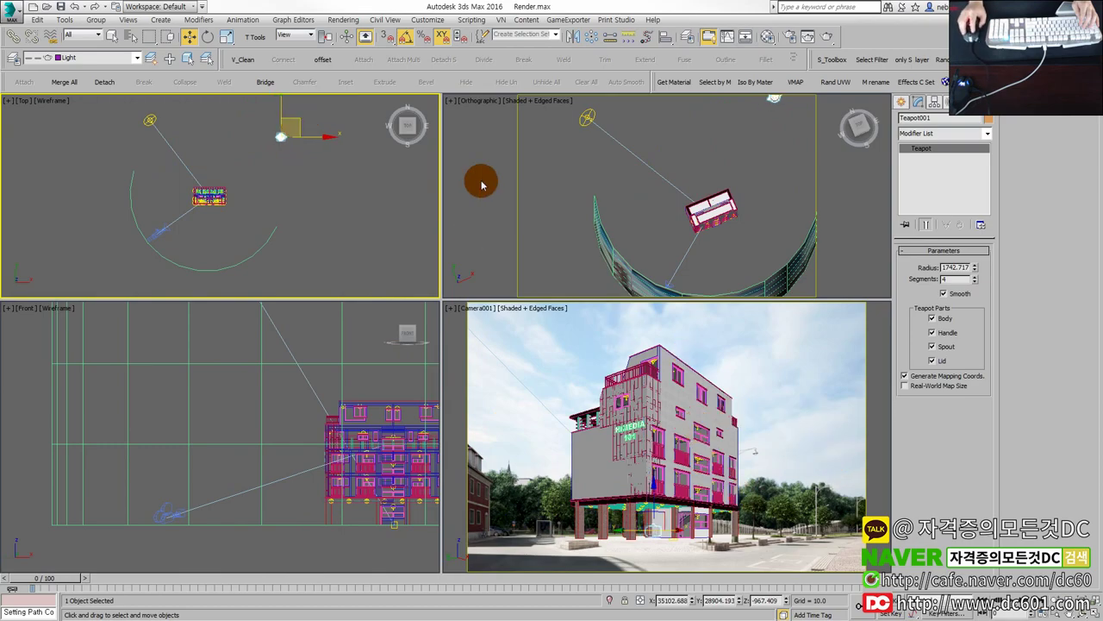
drag(660, 524, 507, 530)
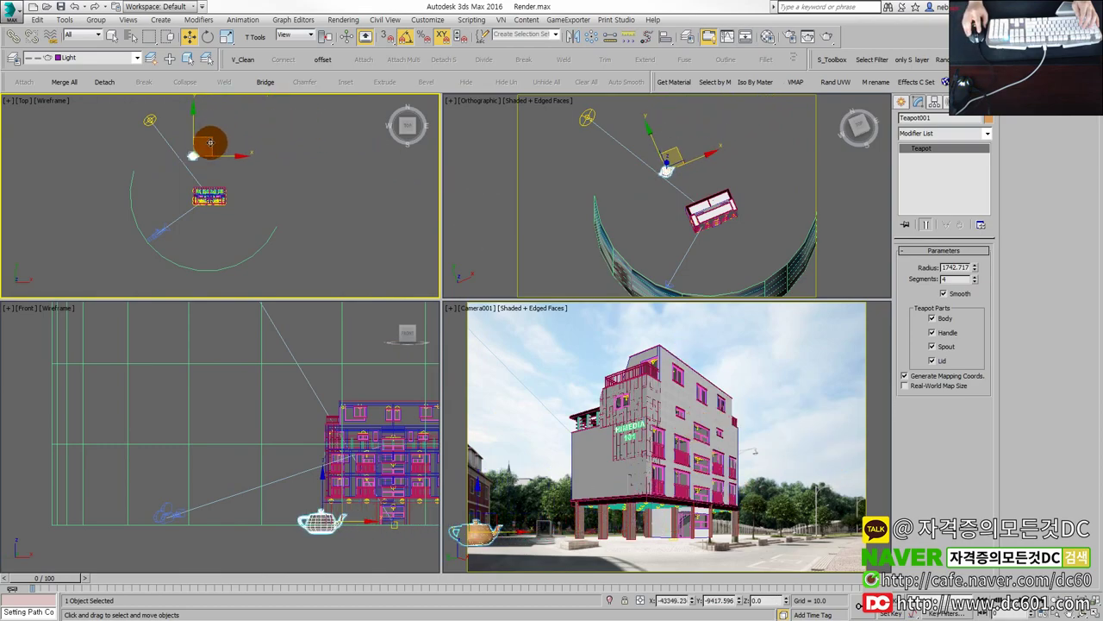
mouse_move(218, 126)
mouse_down()
mouse_move(229, 74)
mouse_move(268, 72)
mouse_up()
click(509, 414)
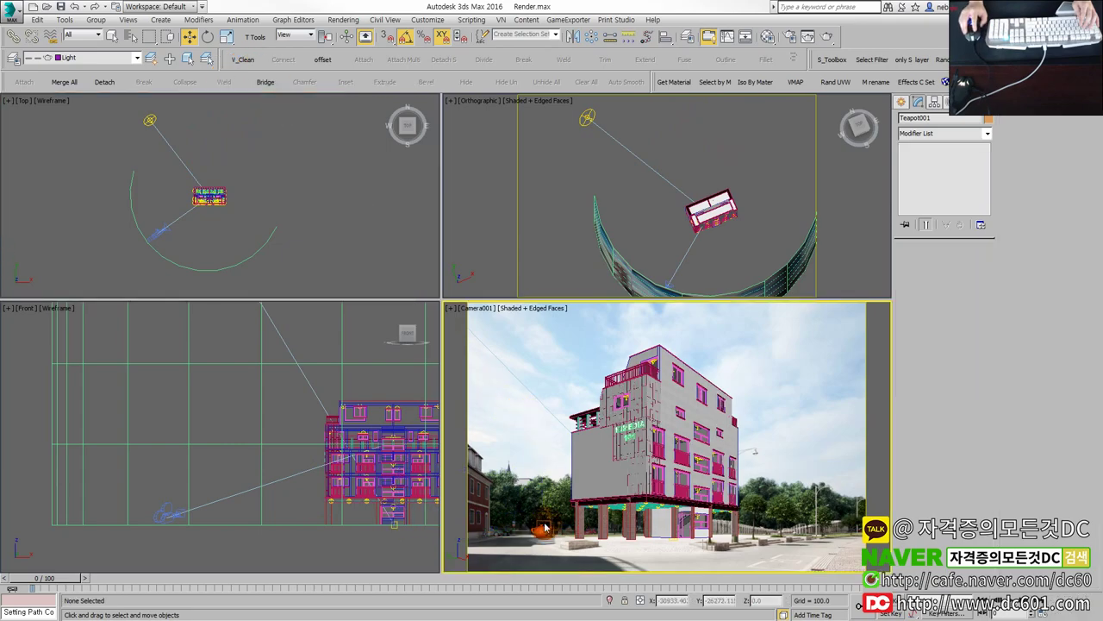
key(alt+w)
click(222, 500)
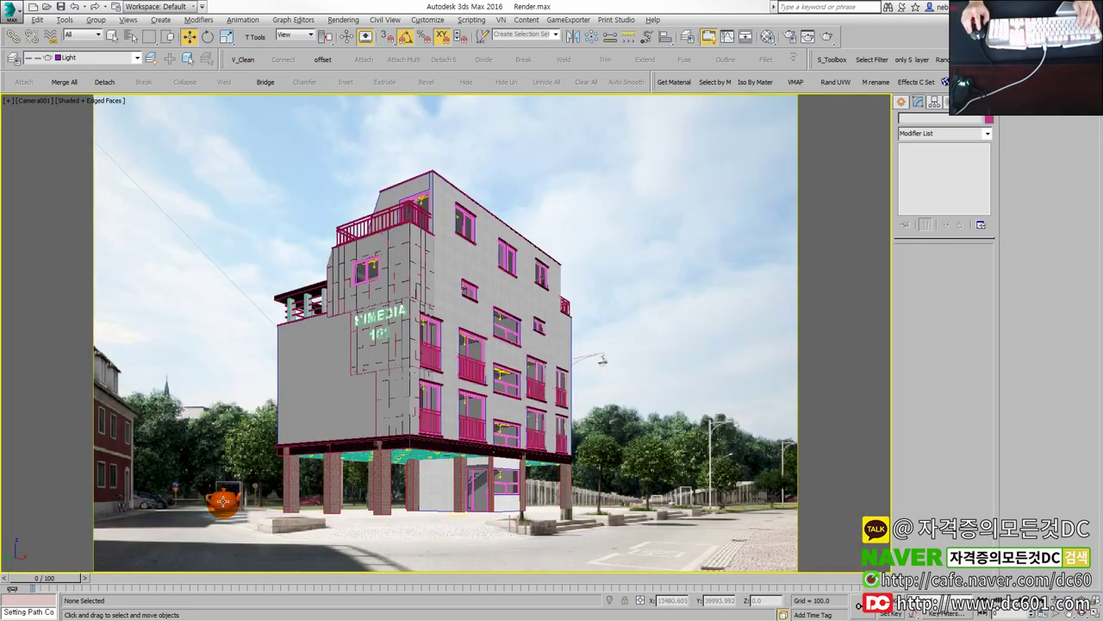
click(366, 543)
Step: Select the teapot in the top view and move it next to the building
key(alt+w)
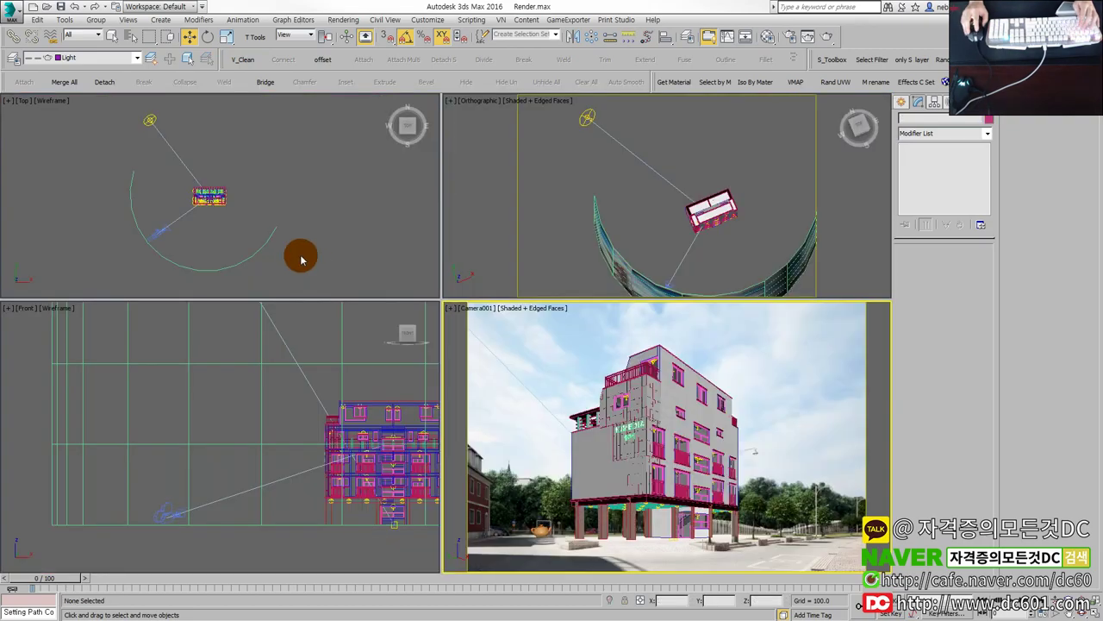
mouse_move(248, 185)
middle_down()
mouse_move(259, 229)
mouse_move(273, 182)
middle_up()
click(262, 233)
drag(276, 155, 227, 216)
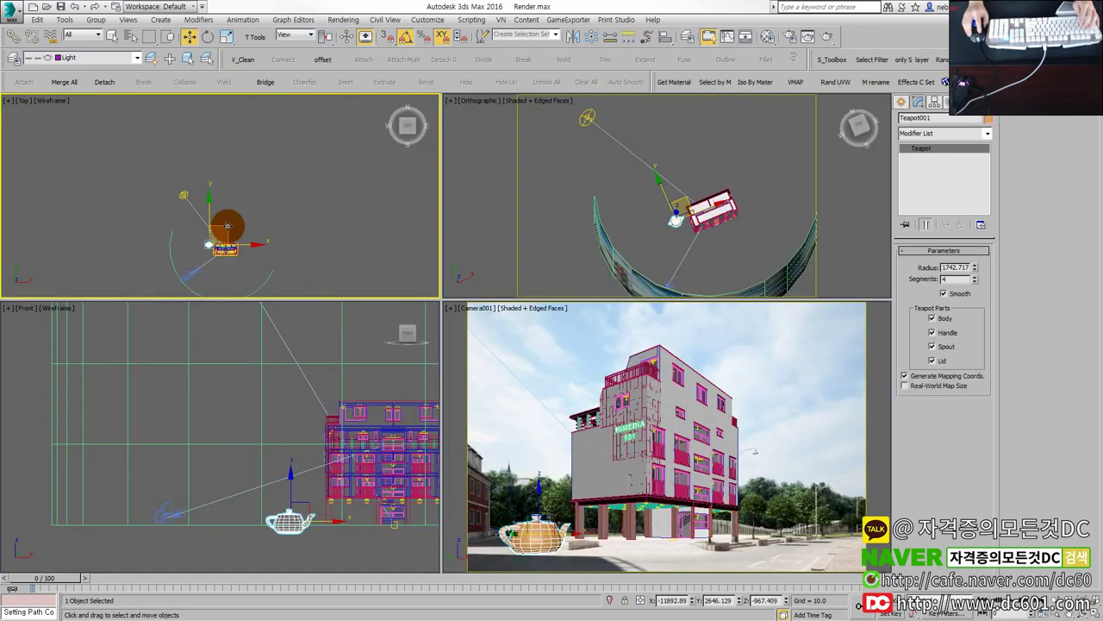
middle_drag(227, 226, 198, 258)
Step: Zoom the top view, set the teapot radius to 958.494, and slide it into the building's floor plan
scroll(223, 194, up, 6)
scroll(222, 193, up, 2)
scroll(215, 202, up, 2)
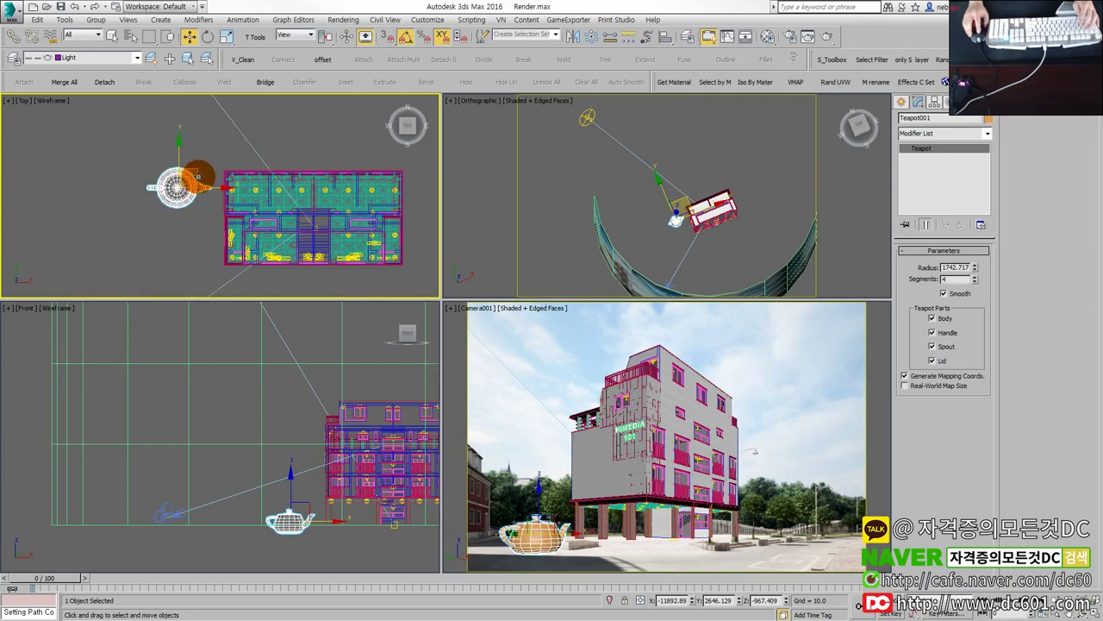
scroll(207, 220, up, 2)
scroll(192, 243, up, 2)
scroll(193, 243, down, 3)
scroll(169, 228, down, 2)
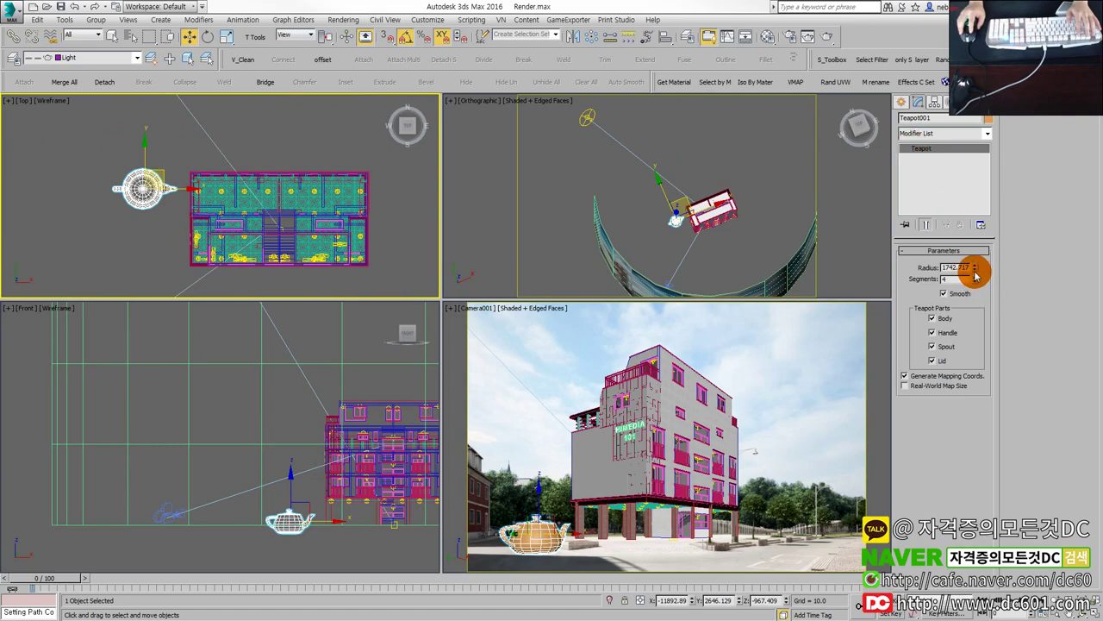
drag(975, 273, 973, 290)
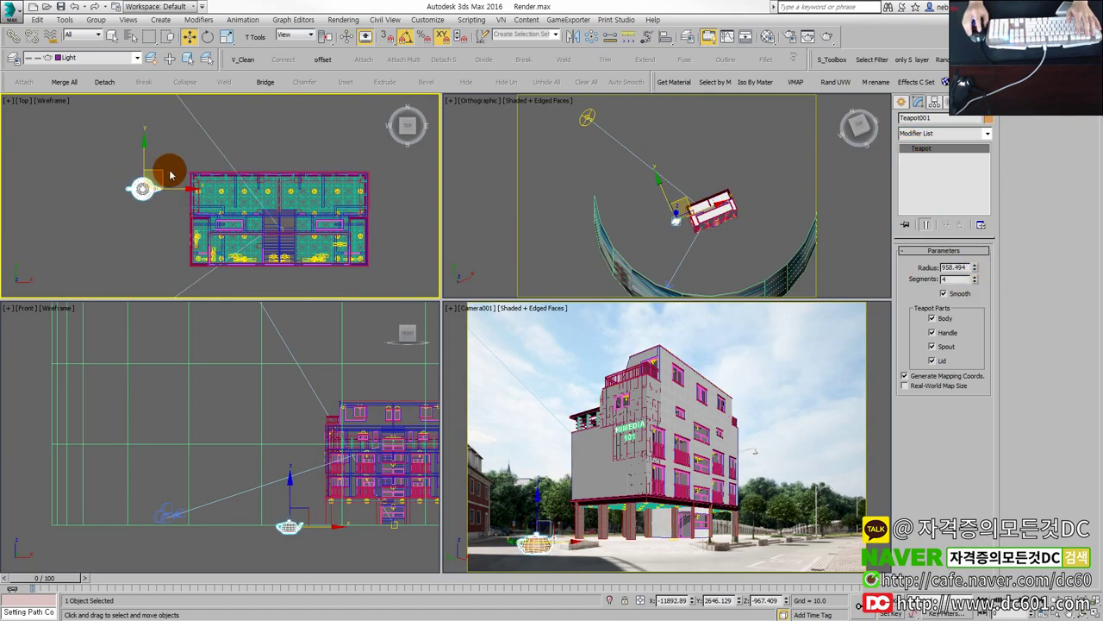
mouse_move(162, 173)
mouse_down()
mouse_move(240, 184)
mouse_move(244, 218)
mouse_up()
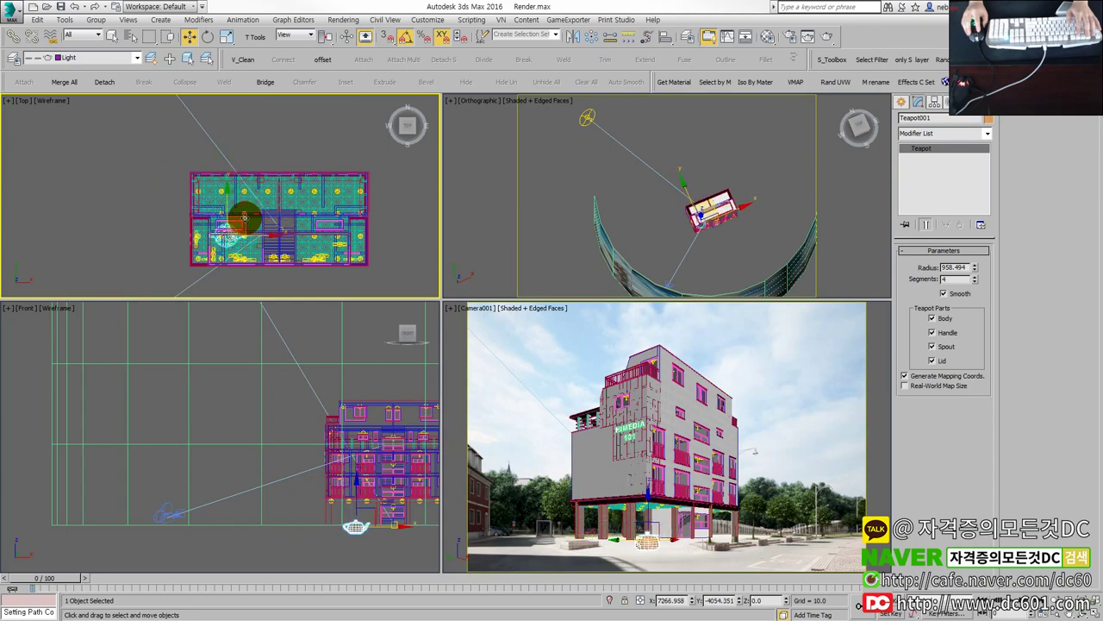
Step: Zoom and orbit the orthographic view to see the teapot among the columns, and raise it
scroll(702, 222, up, 4)
scroll(696, 234, up, 3)
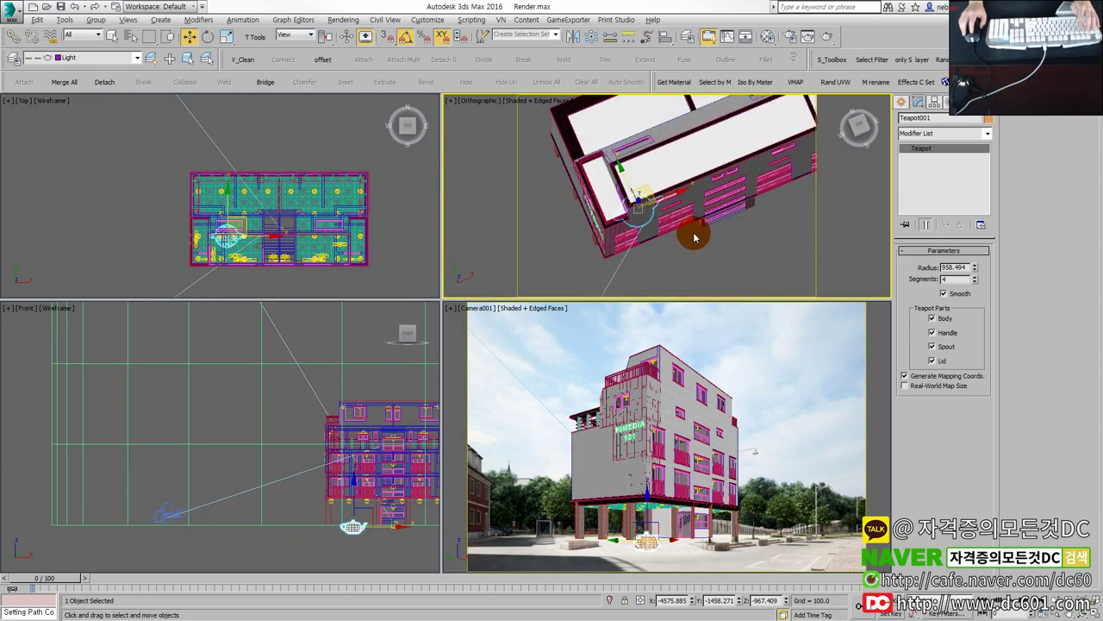
scroll(721, 196, up, 3)
alt+middle_drag(722, 195, 832, 142)
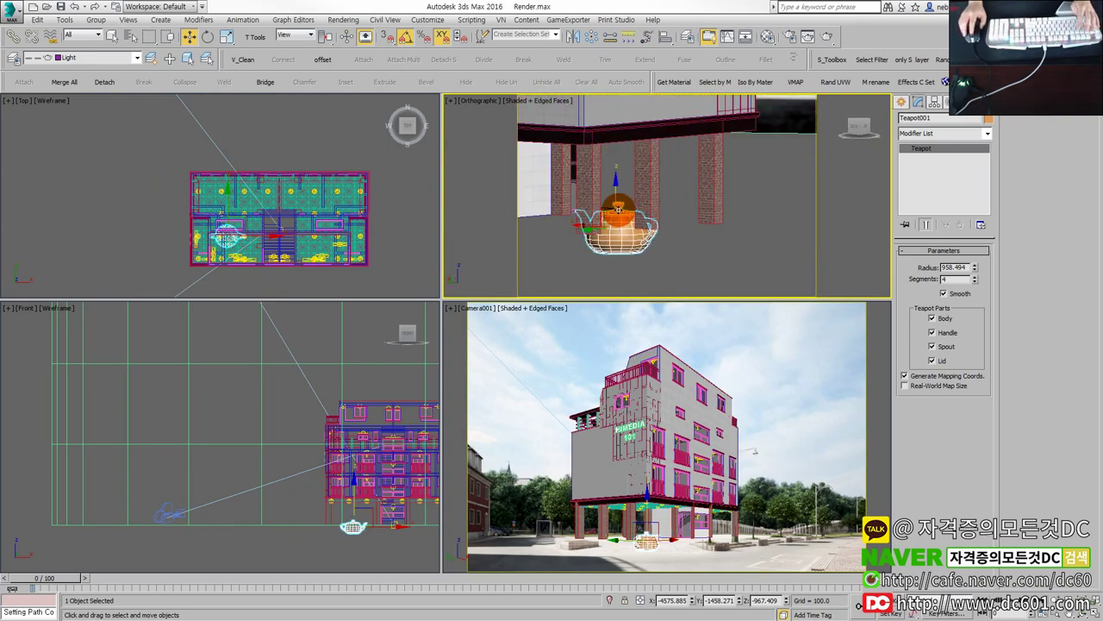
drag(351, 507, 353, 496)
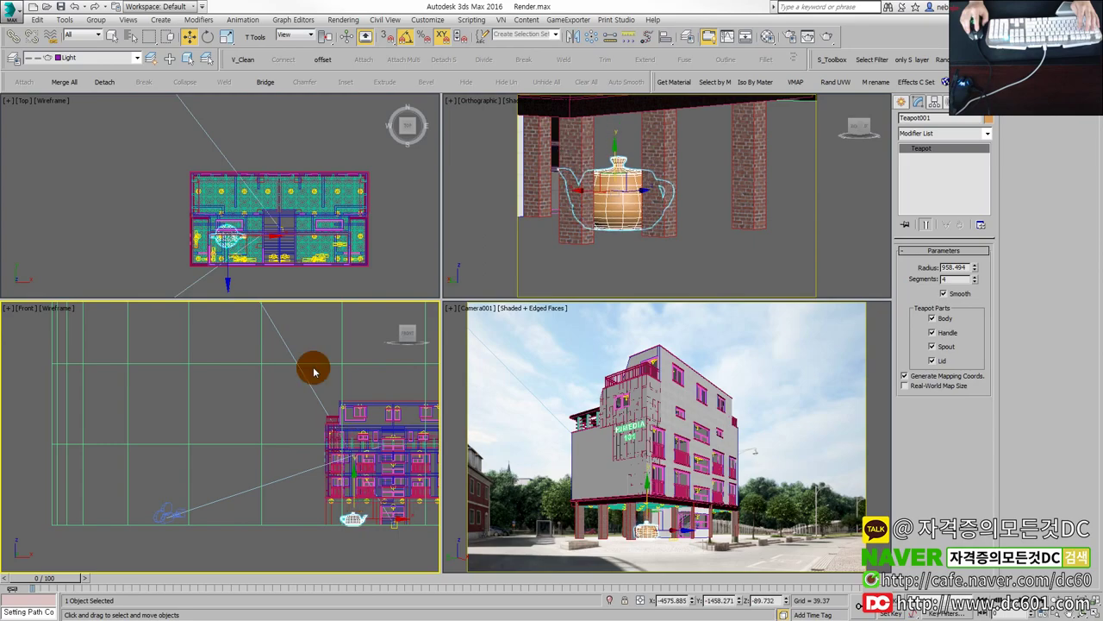
Step: Orbit around the teapot and pillars, reselect the teapot, then maximize the Camera001 view
click(731, 539)
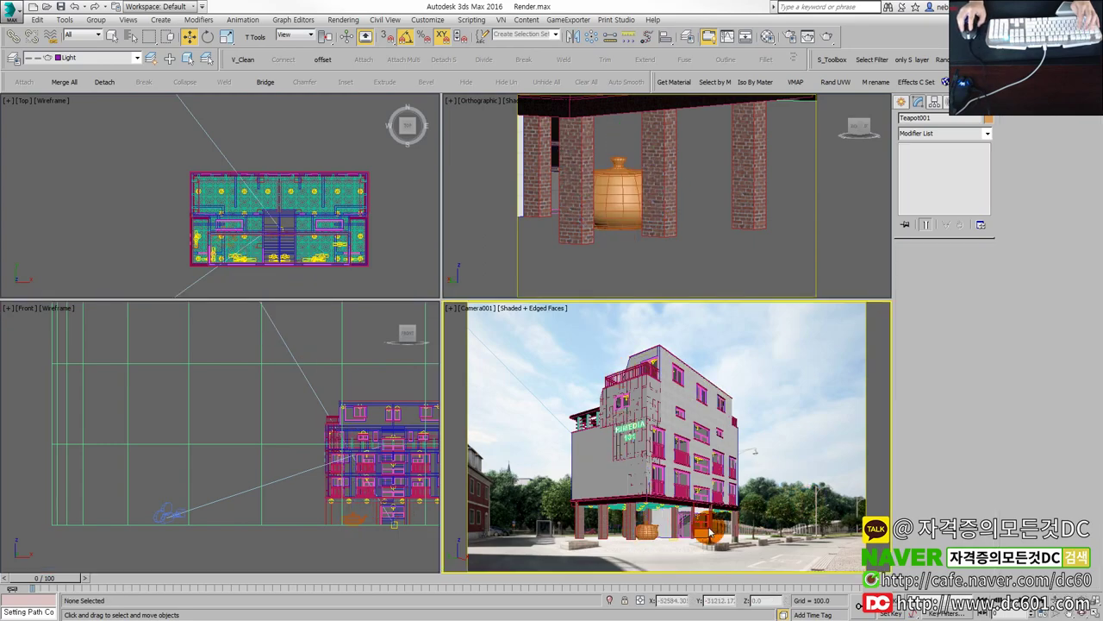
click(663, 226)
mouse_move(664, 227)
alt+middle_down()
mouse_move(532, 234)
mouse_move(660, 234)
mouse_move(638, 231)
mouse_move(753, 188)
alt+middle_up()
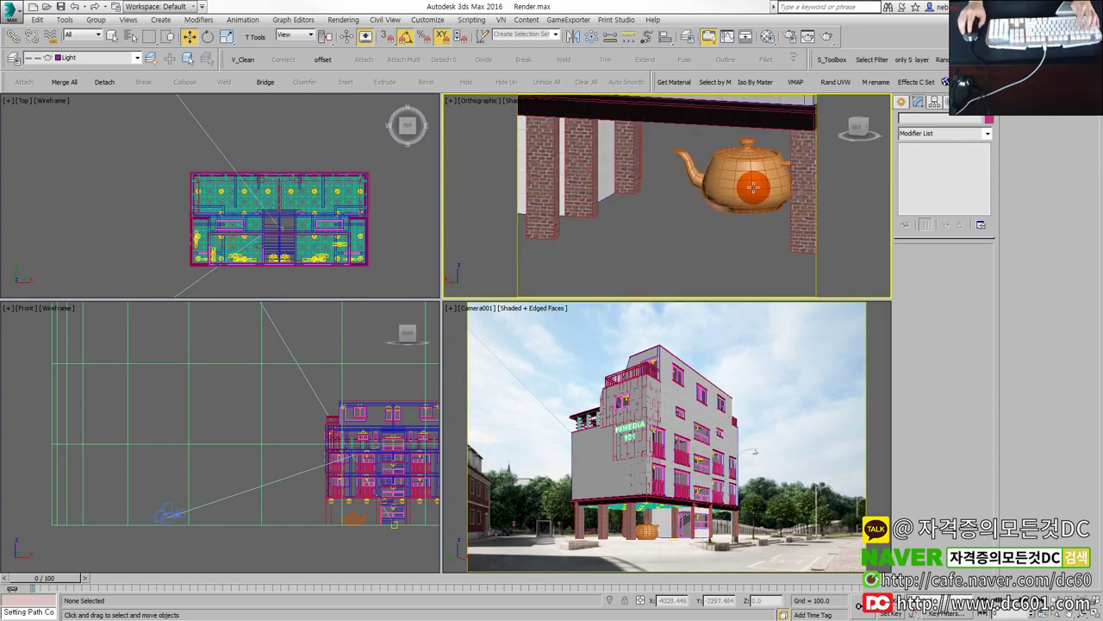
click(745, 185)
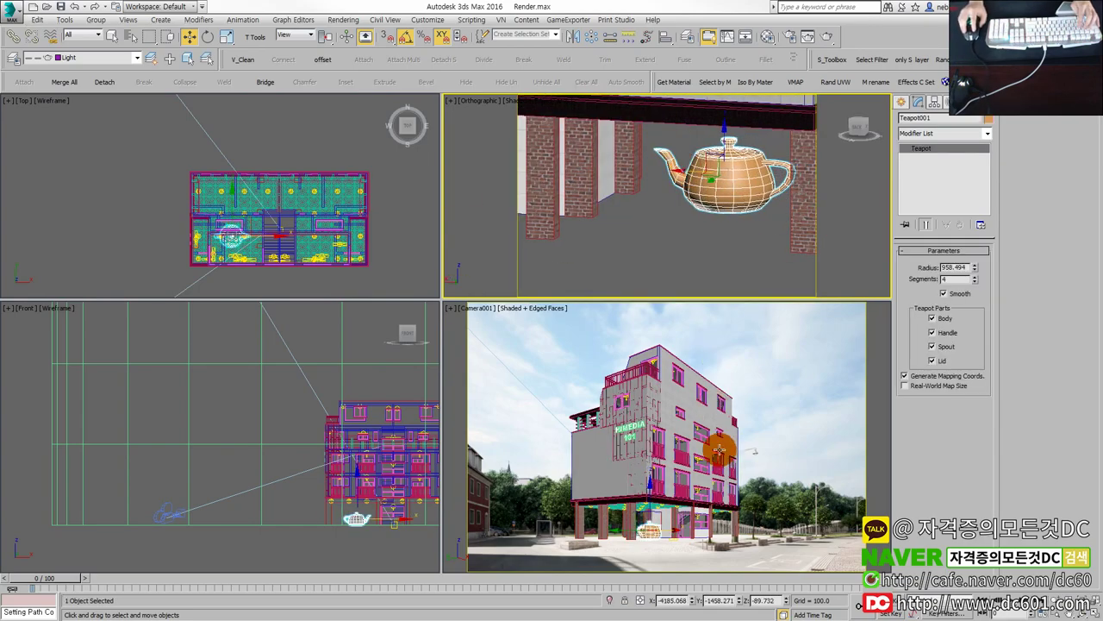
click(720, 449)
key(alt+w)
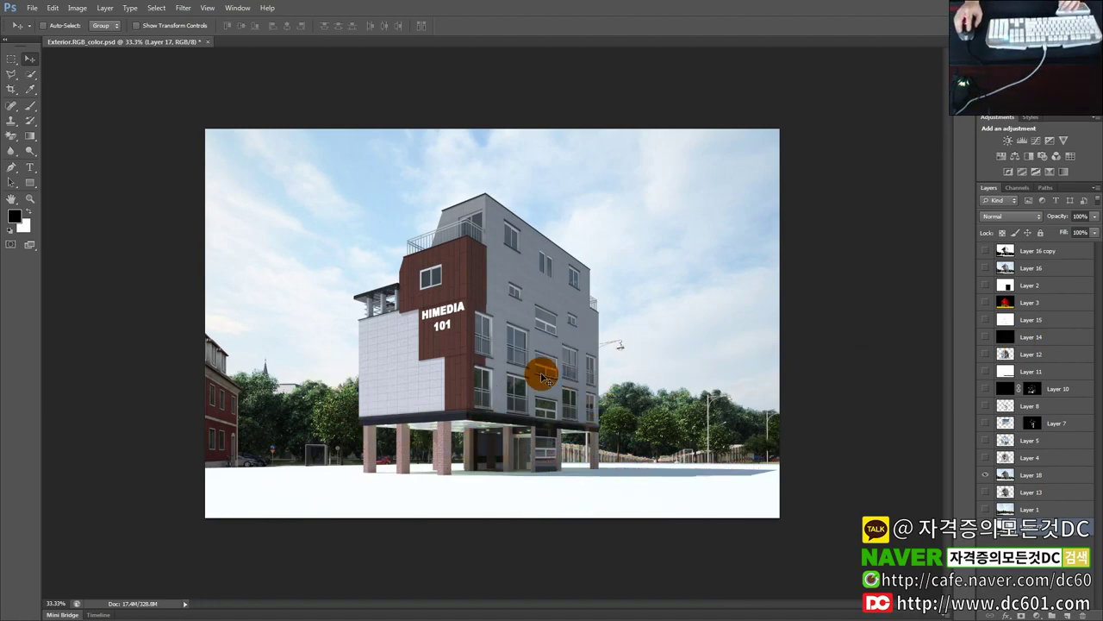
Step: Toggle the street-and-shadow layer and Layer 1 to compare the composite with and without the building
click(987, 489)
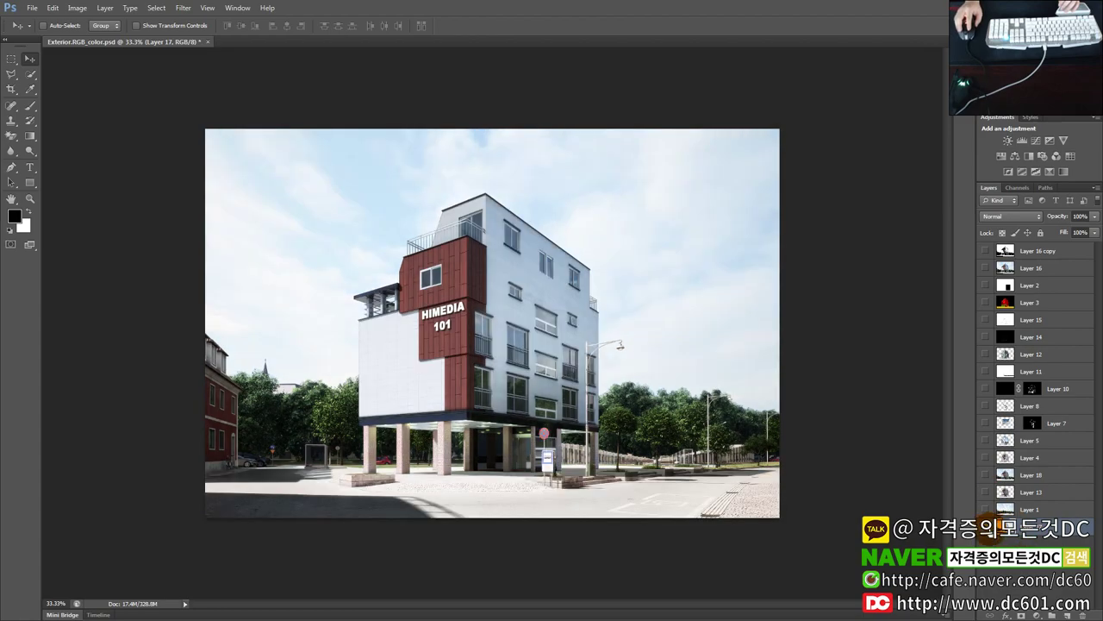
click(985, 516)
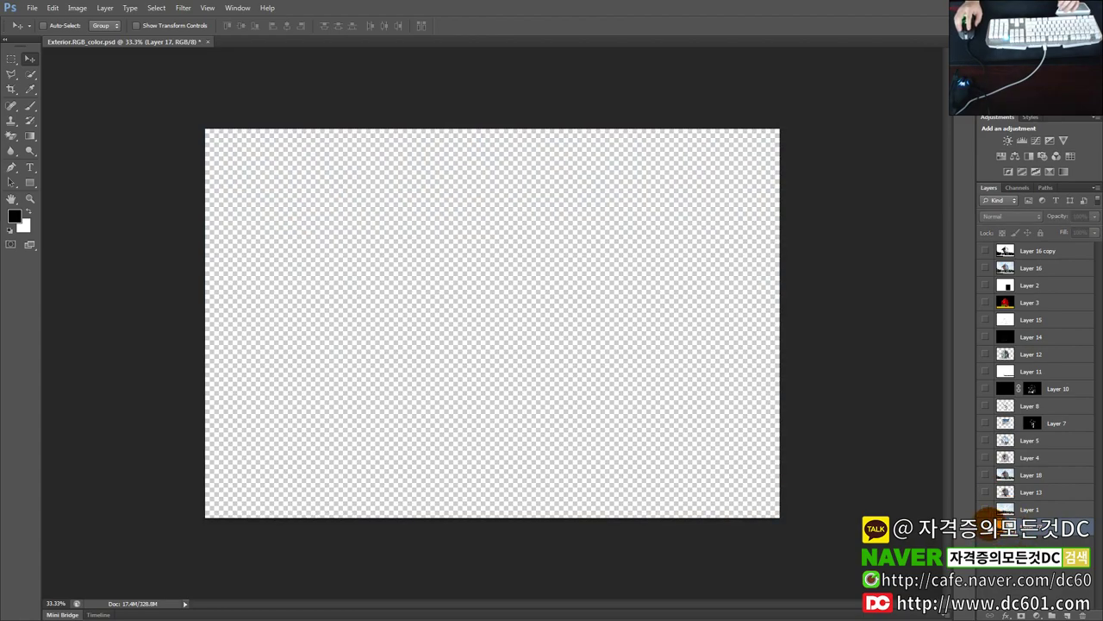
click(985, 515)
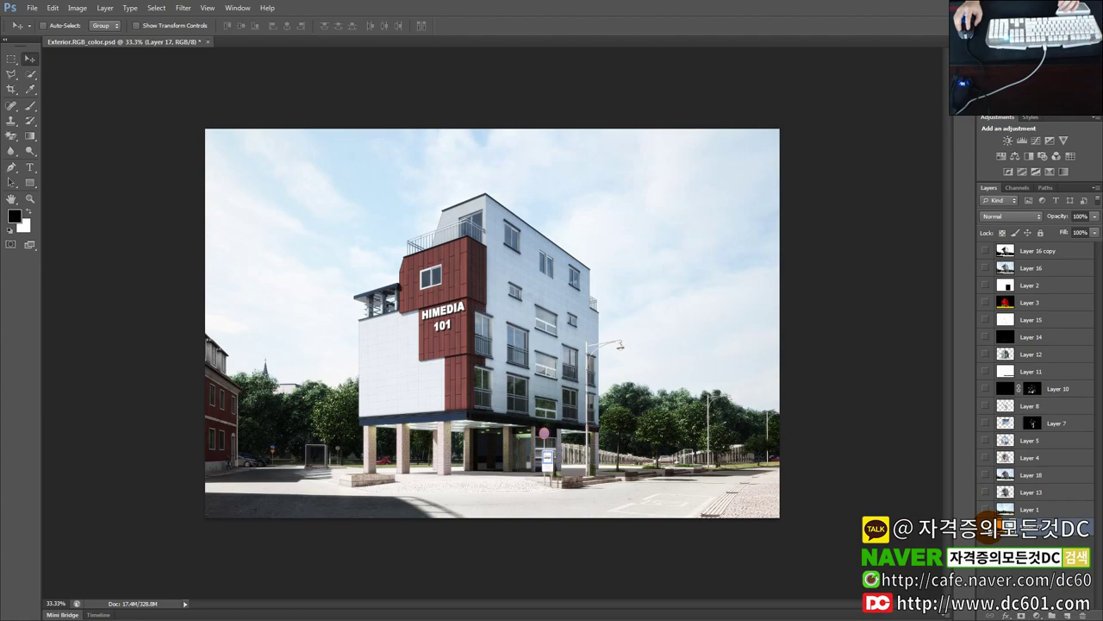
click(997, 509)
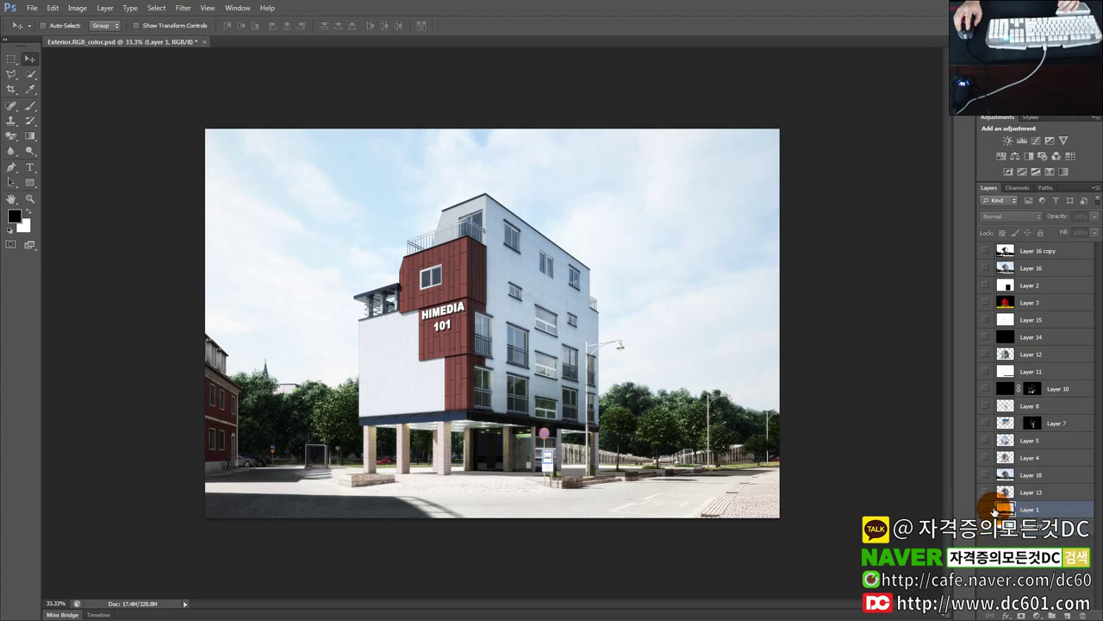
alt+click(996, 509)
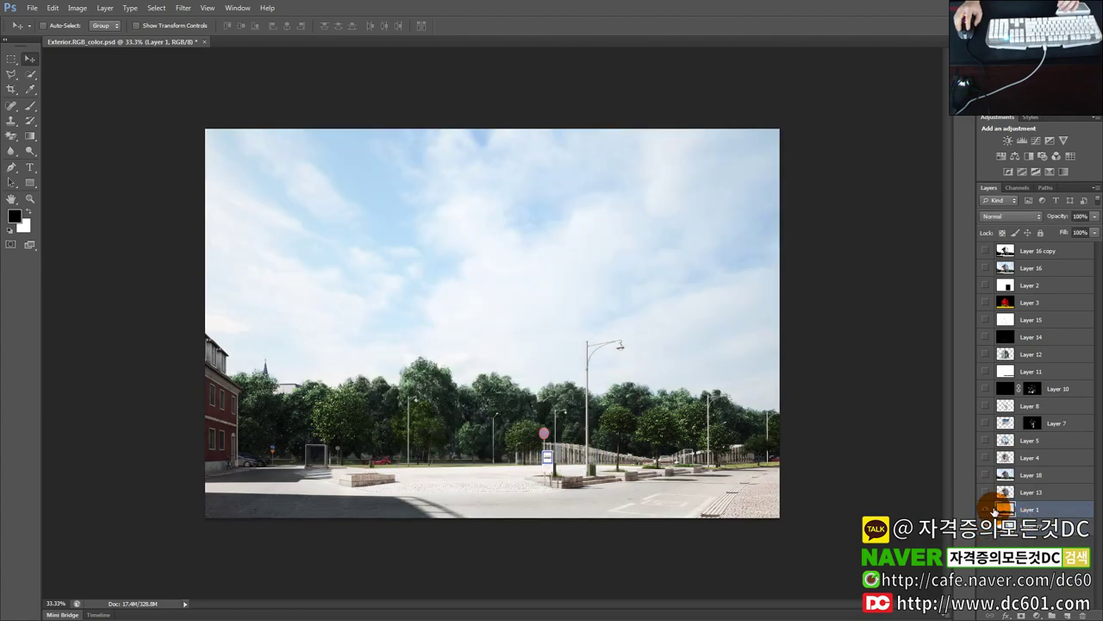
alt+click(996, 509)
Step: Compare the facade brightness with Layer 16 copy shown and hidden
click(986, 251)
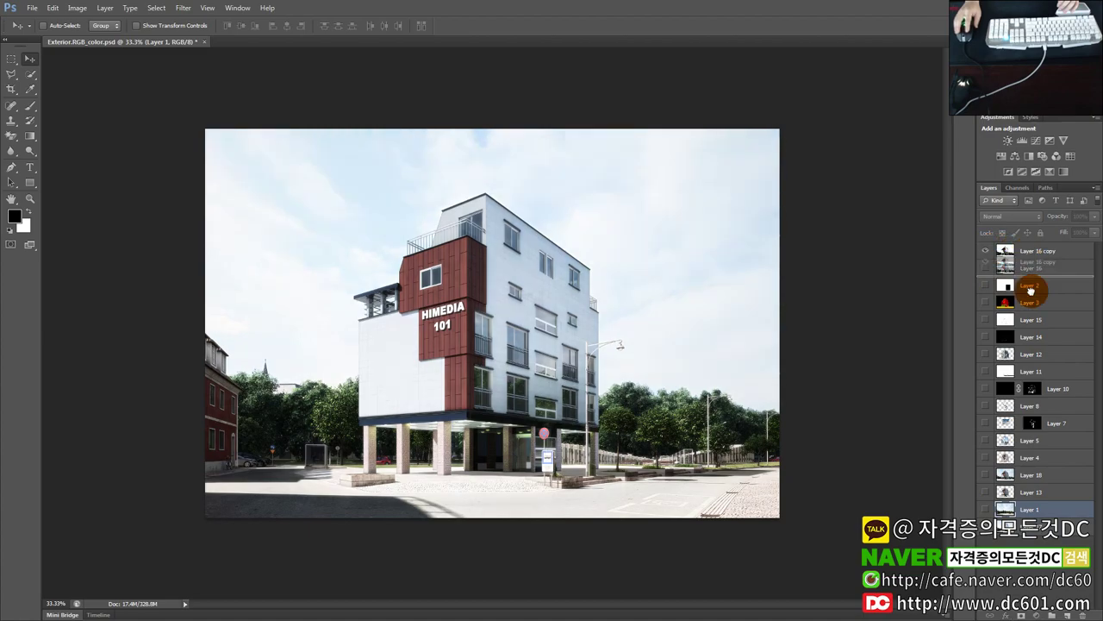
click(1048, 263)
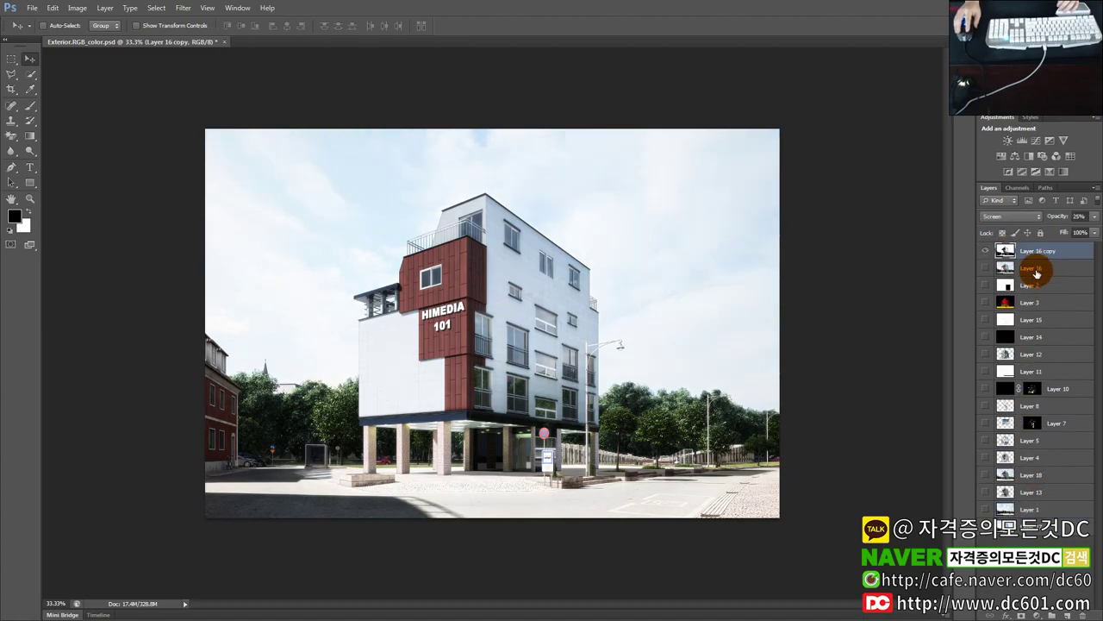
click(988, 251)
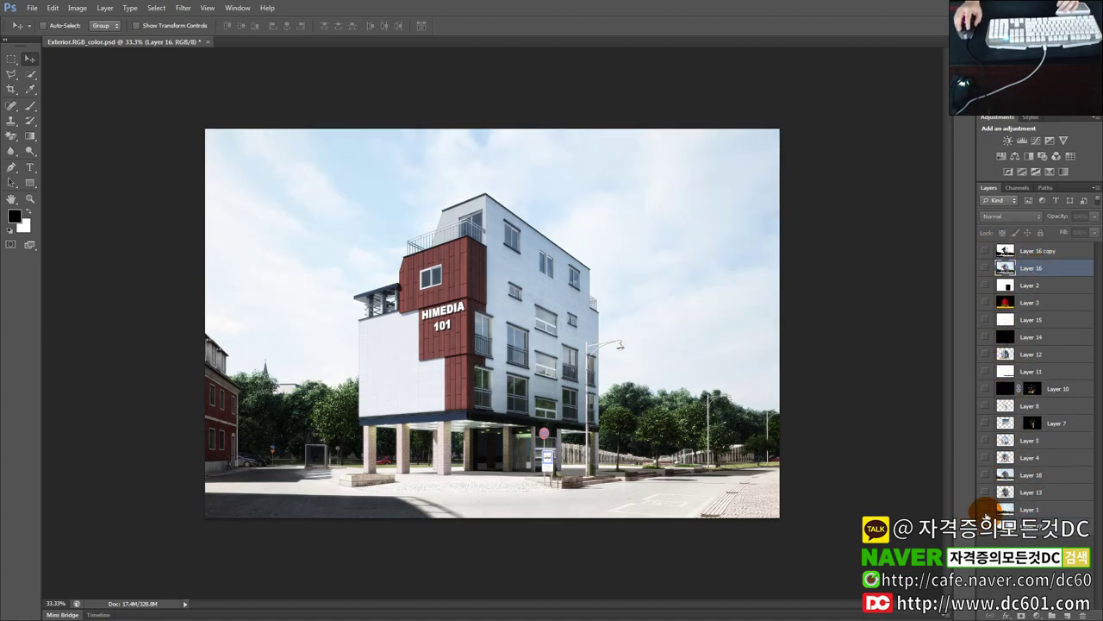
alt+click(985, 251)
Step: Toggle Layer 18 on and off to compare, then move it to the bottom of the stack
click(987, 475)
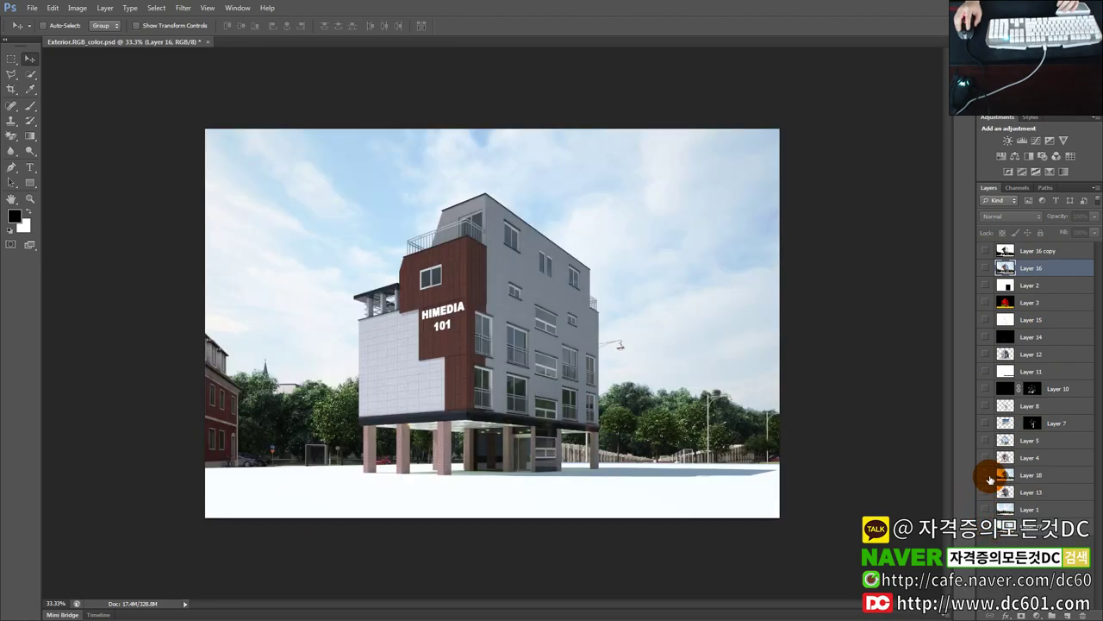
click(987, 476)
click(987, 476)
drag(1013, 537, 1015, 543)
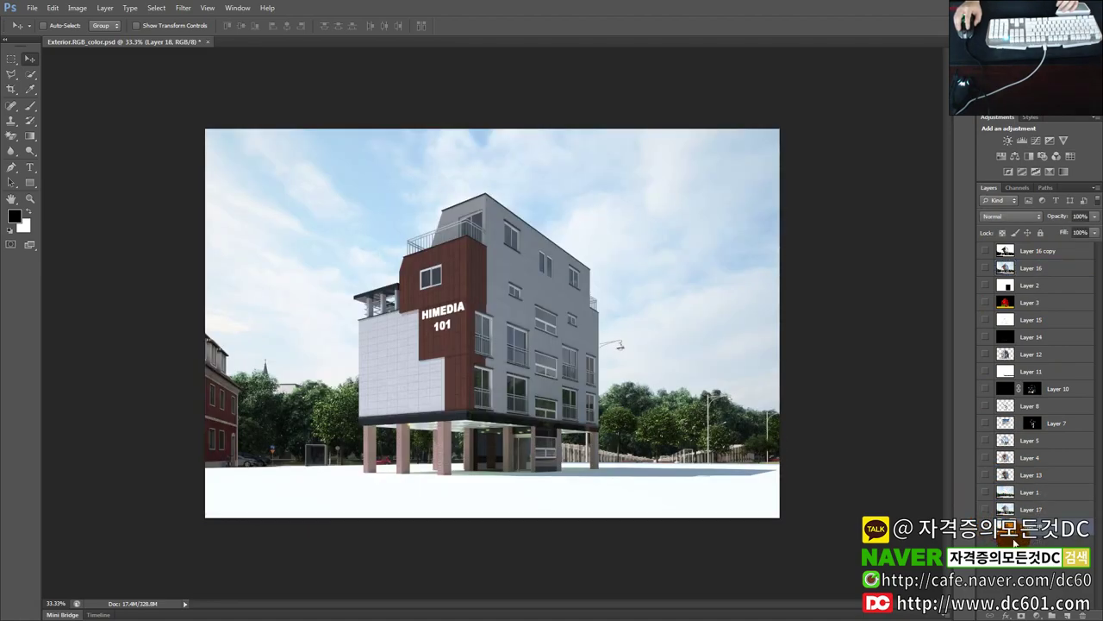
Step: Toggle Layer 17 to compare its brighter render and move it to the top of the stack
click(987, 509)
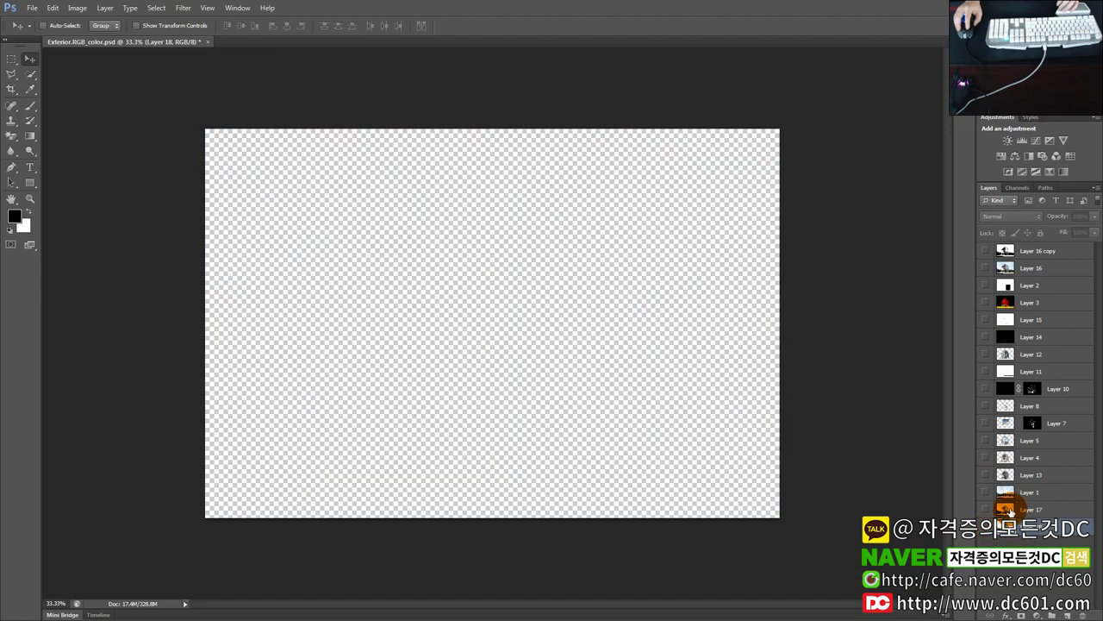
click(1031, 509)
click(987, 509)
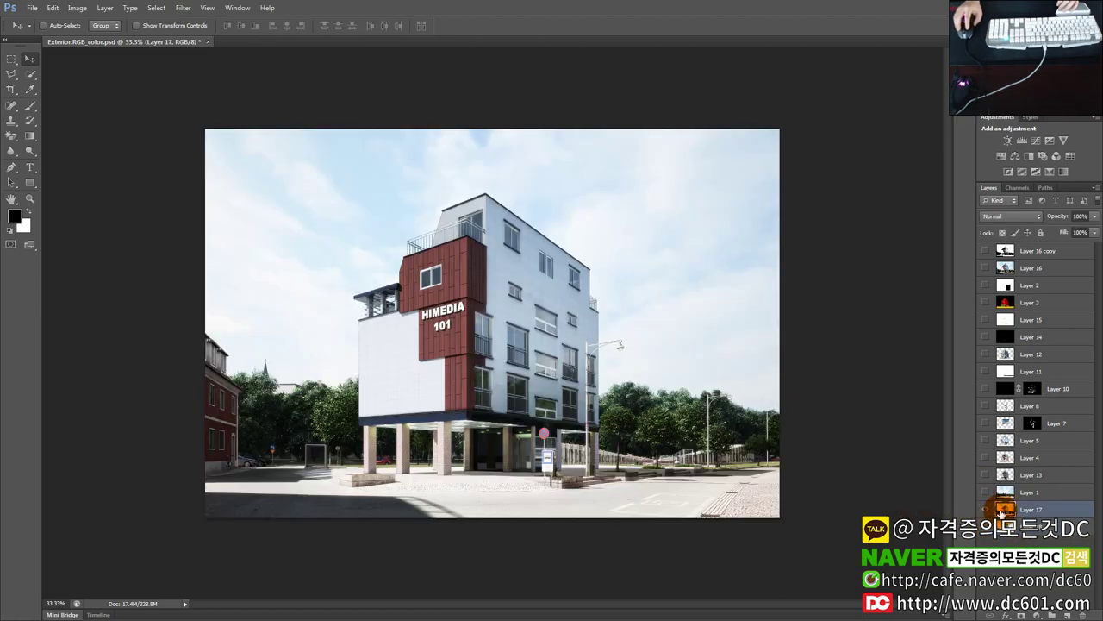
mouse_move(1002, 510)
mouse_down()
mouse_move(1023, 287)
mouse_move(1043, 250)
mouse_up()
click(1006, 510)
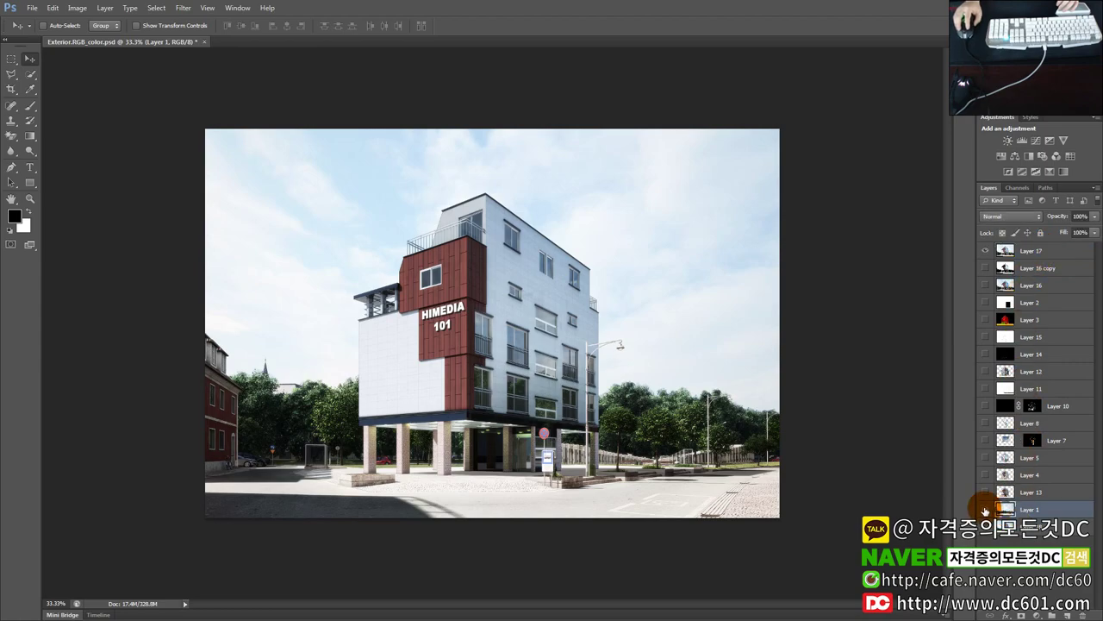
Step: Answer the close prompt so Exterior.RGB_color.psd stays open, then hide Layer 17
click(204, 42)
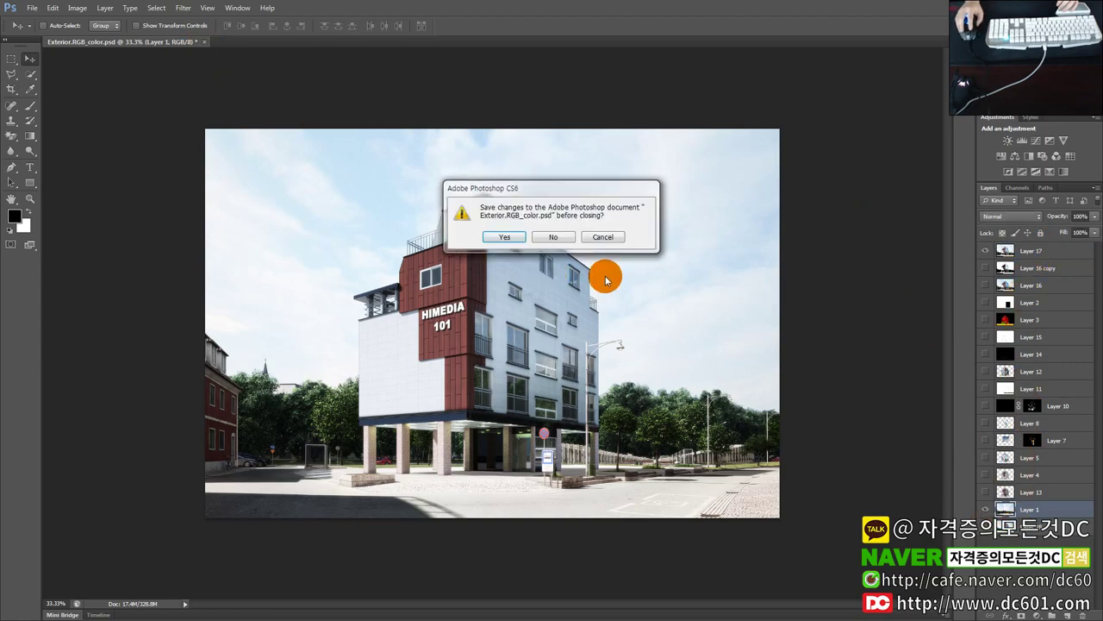
click(553, 238)
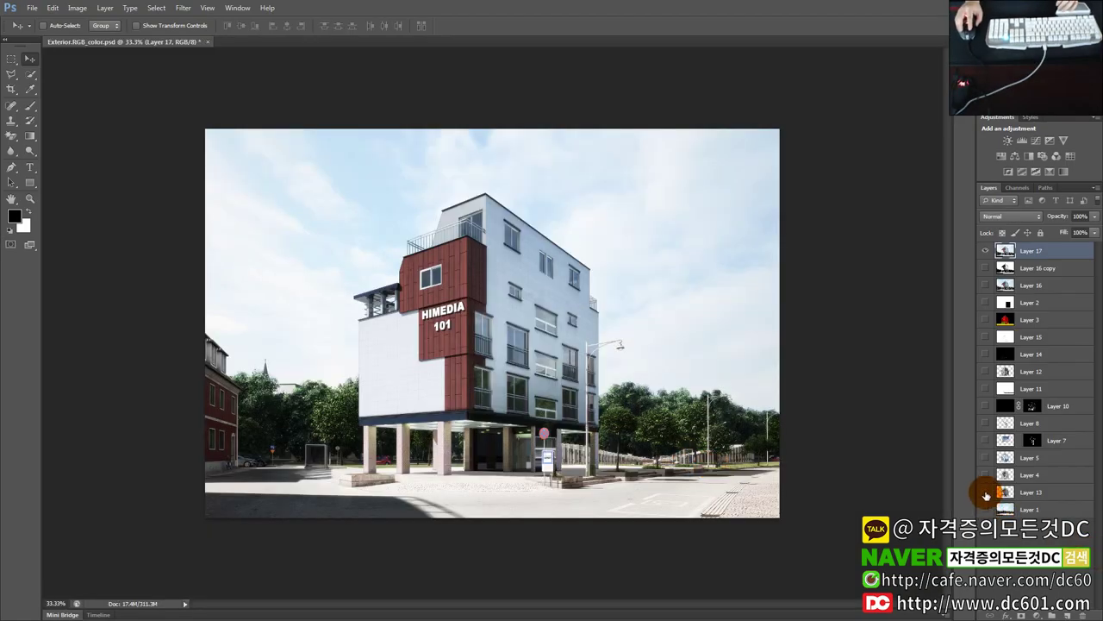
click(987, 250)
Step: Toggle Layer 1 and Layer 13, then make every layer from Layer 1 through Layer 17 visible
click(987, 509)
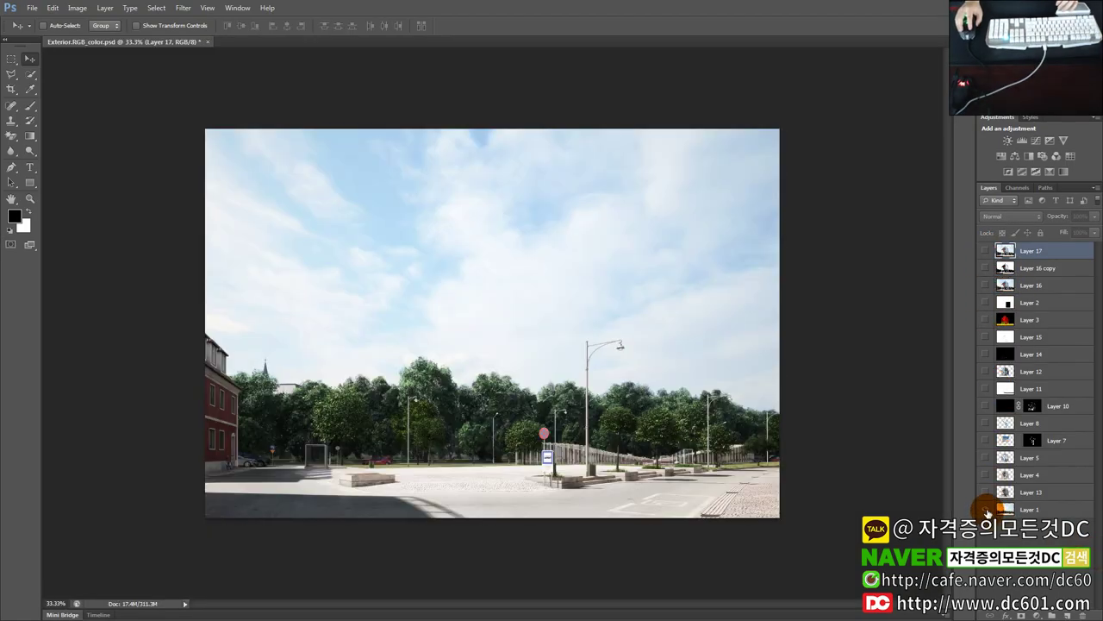
click(987, 493)
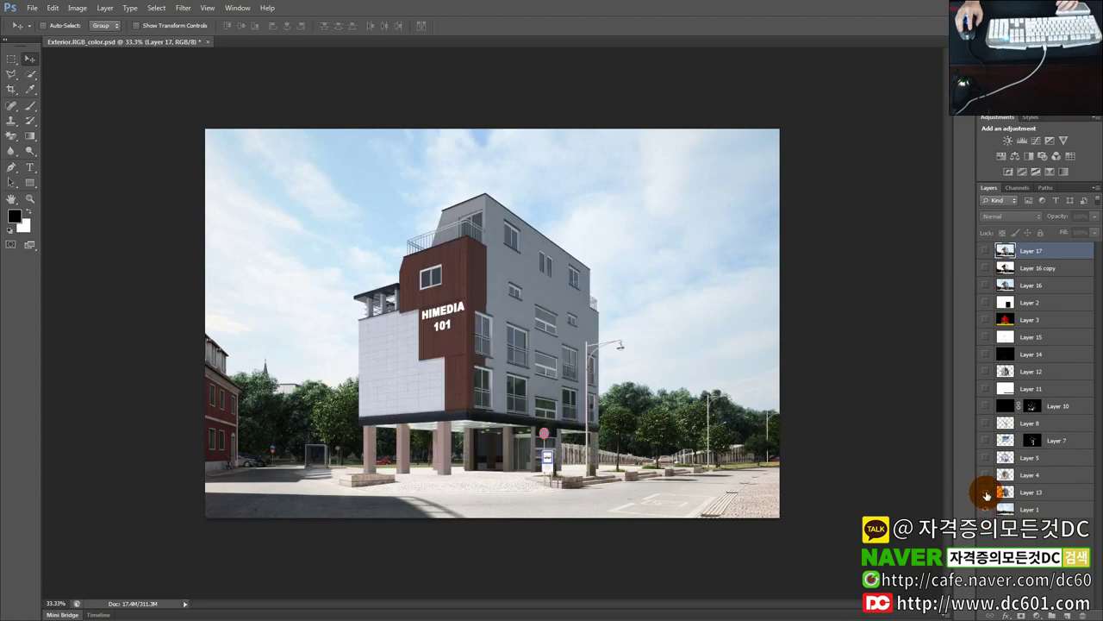
click(986, 509)
drag(987, 510, 989, 256)
click(1028, 398)
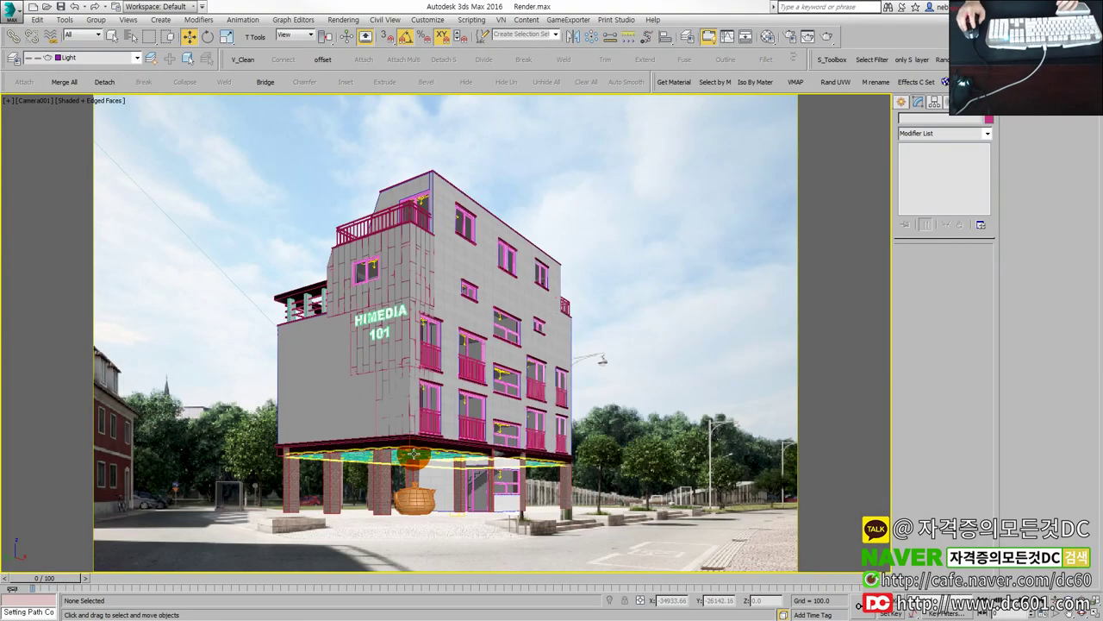
Step: Back in the 3ds Max camera view, select the building and then deselect it
click(789, 347)
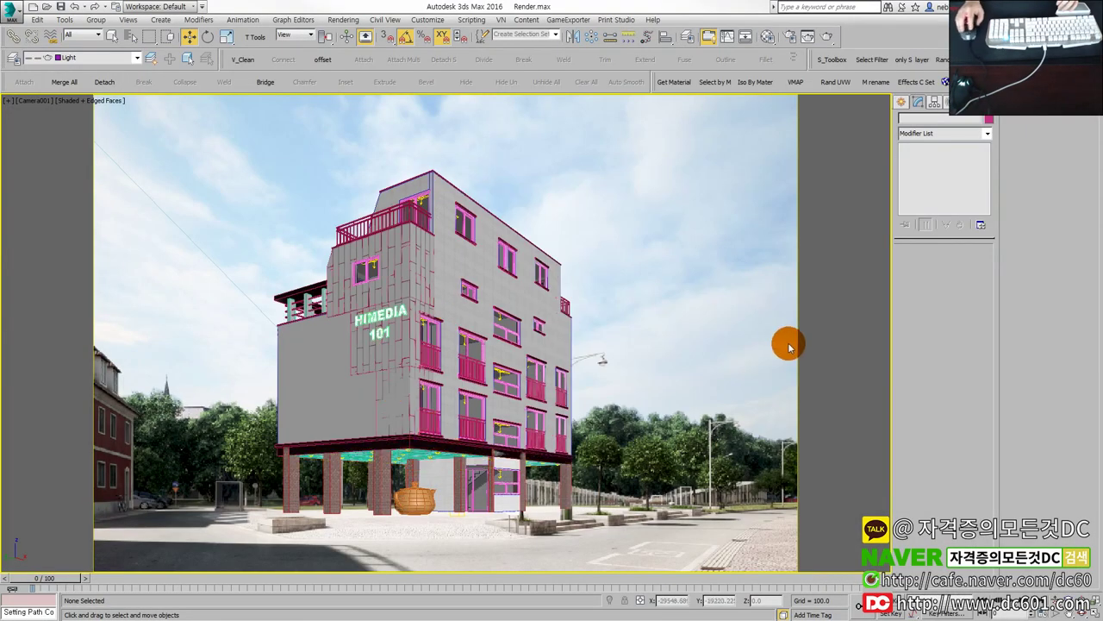
click(489, 299)
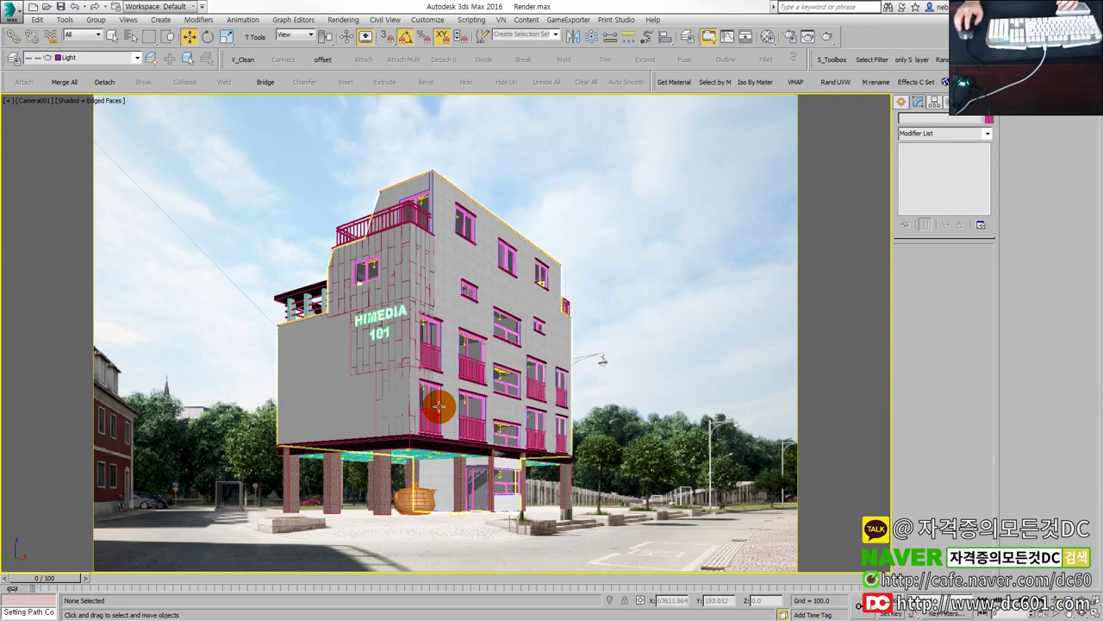
click(681, 405)
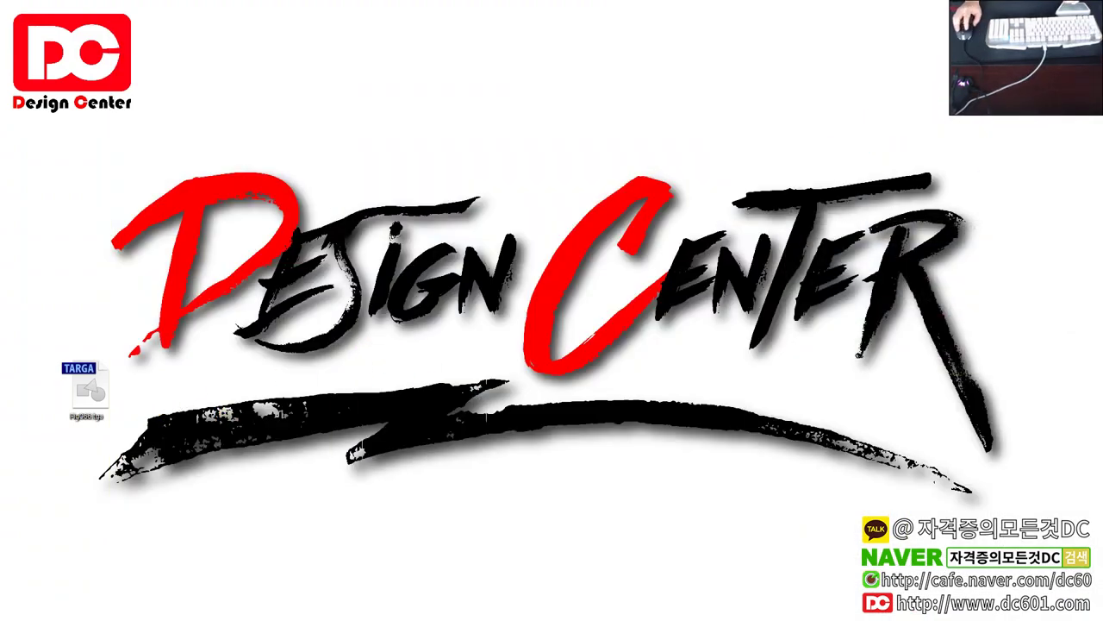
click(997, 315)
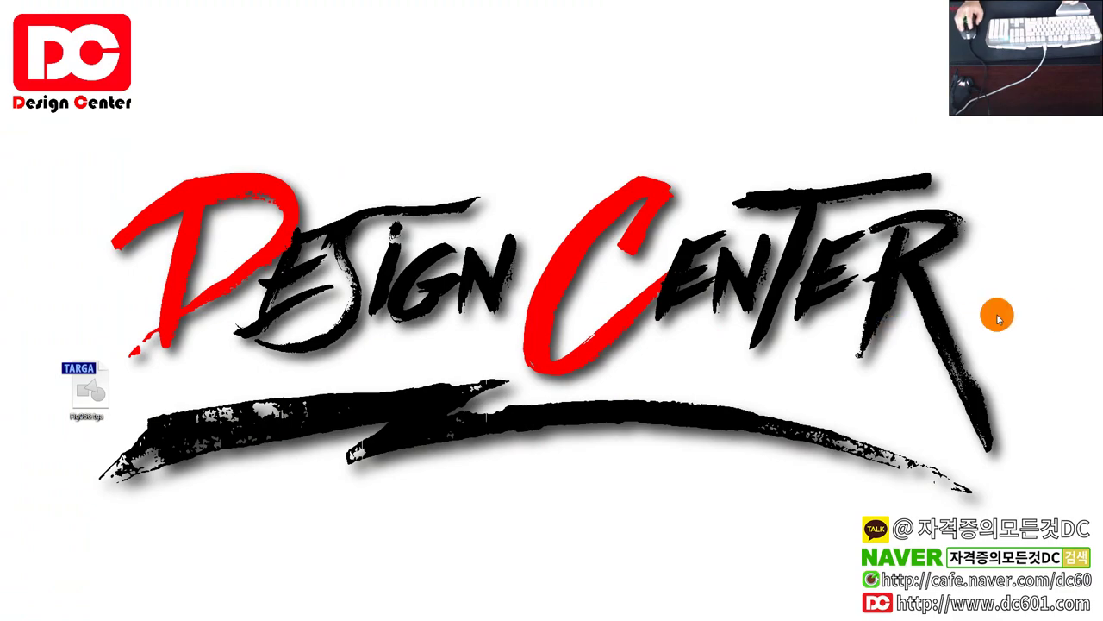
click(382, 377)
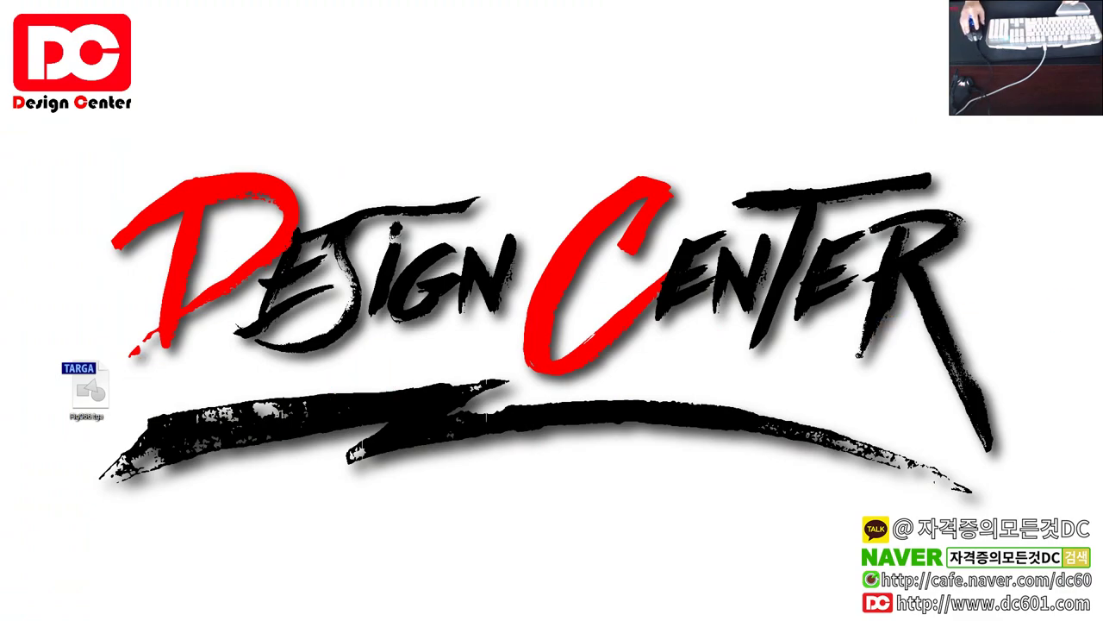